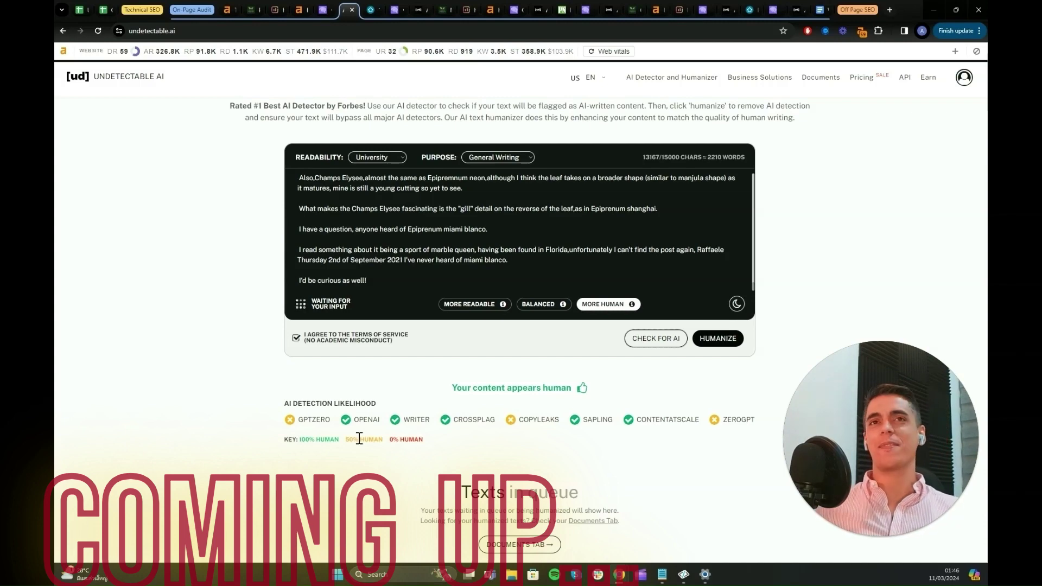
# Review The Spruce's pothos types article and its Originality.ai scan, checking the detection score and the colour-highlighted sentences.
pyautogui.click(367, 11)
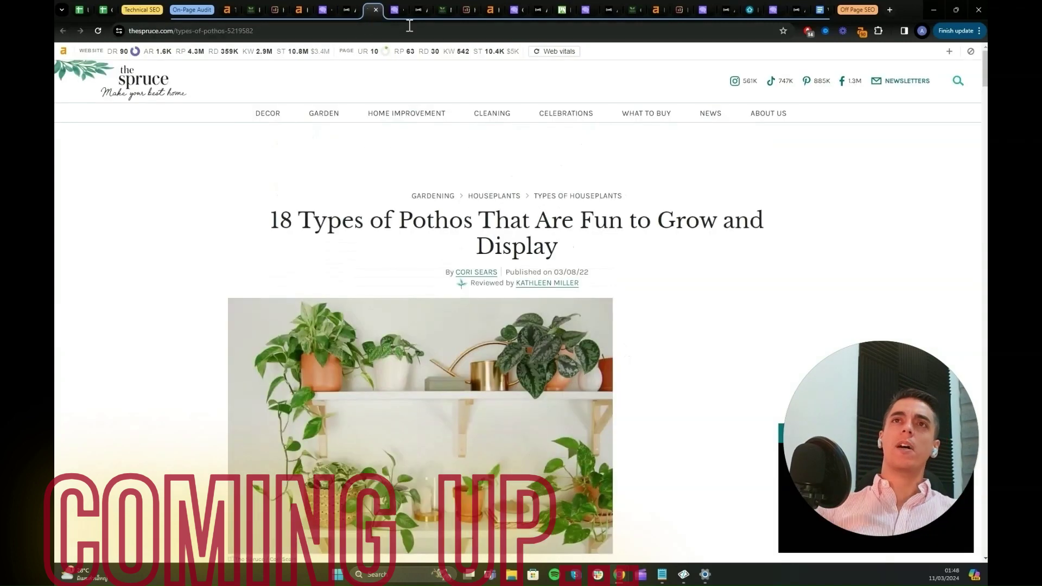
pyautogui.click(396, 10)
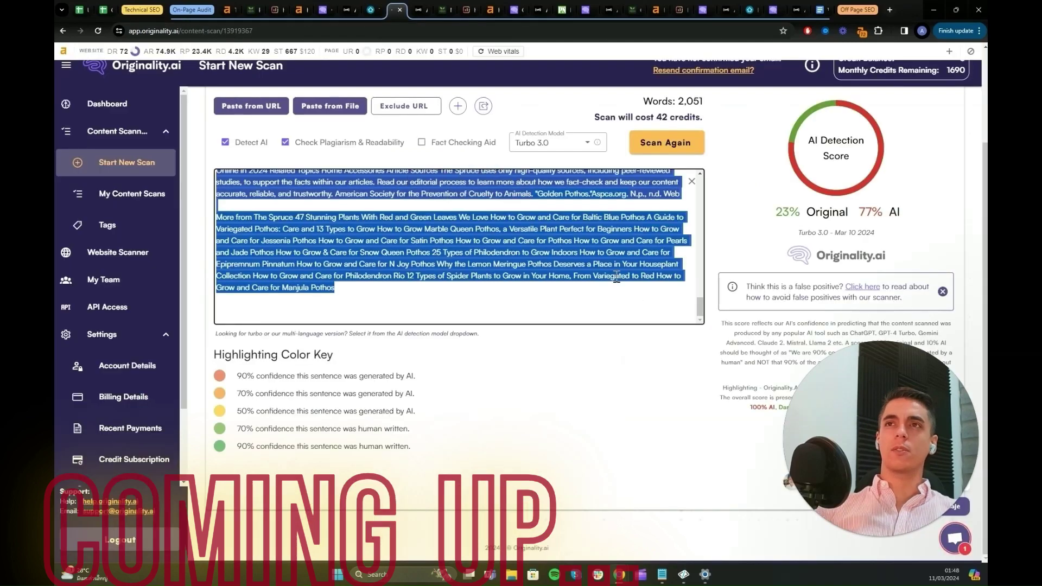
pyautogui.click(591, 263)
pyautogui.scroll(2, 629, 293)
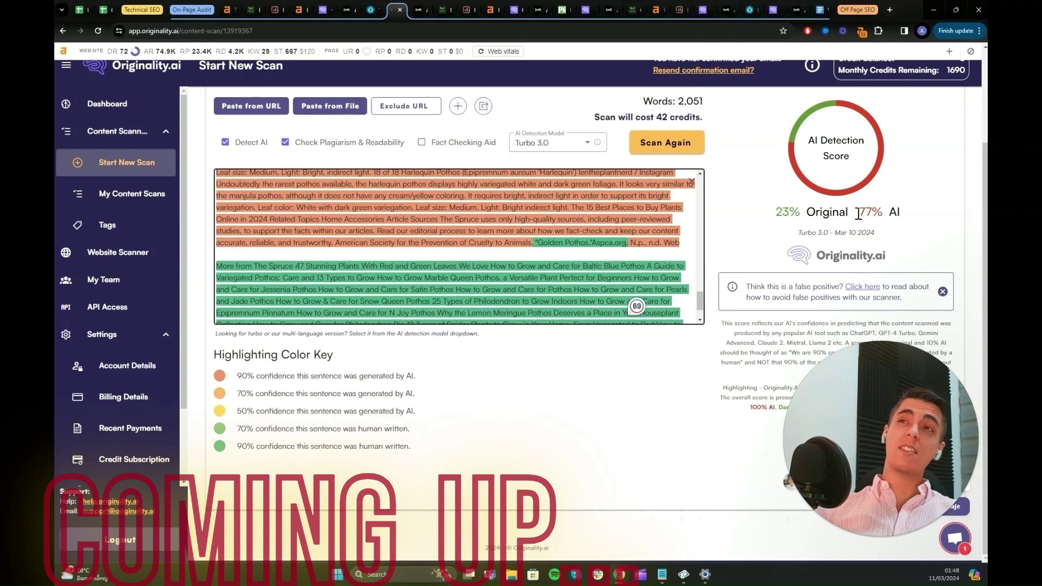
pyautogui.scroll(2, 714, 295)
pyautogui.scroll(1, 464, 375)
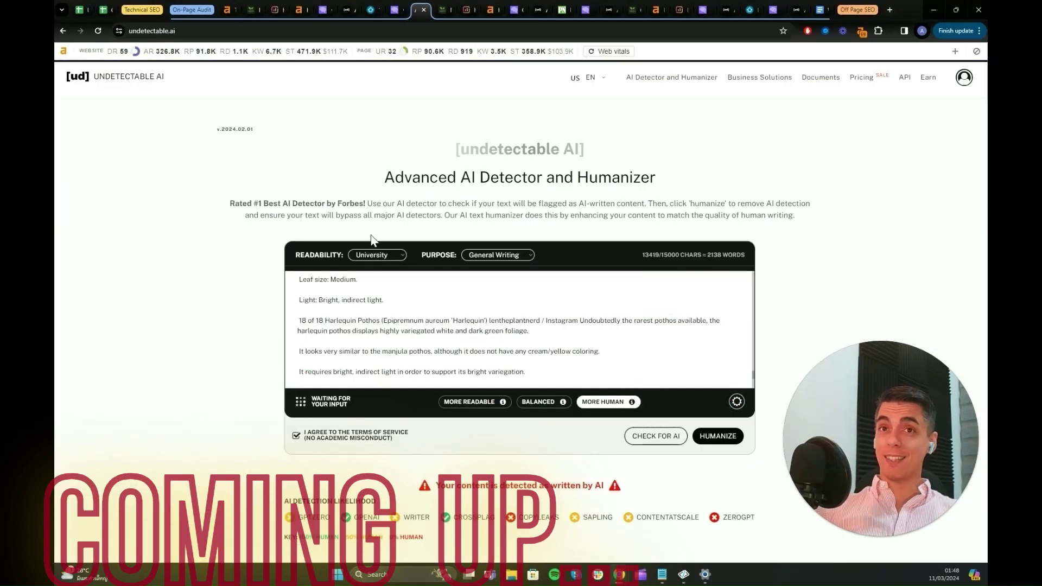
# Check the Undetectable AI verdict for the pasted pothos article and highlight the verdict line.
pyautogui.scroll(-2, 321, 370)
pyautogui.moveTo(436, 485); pyautogui.dragTo(607, 487)
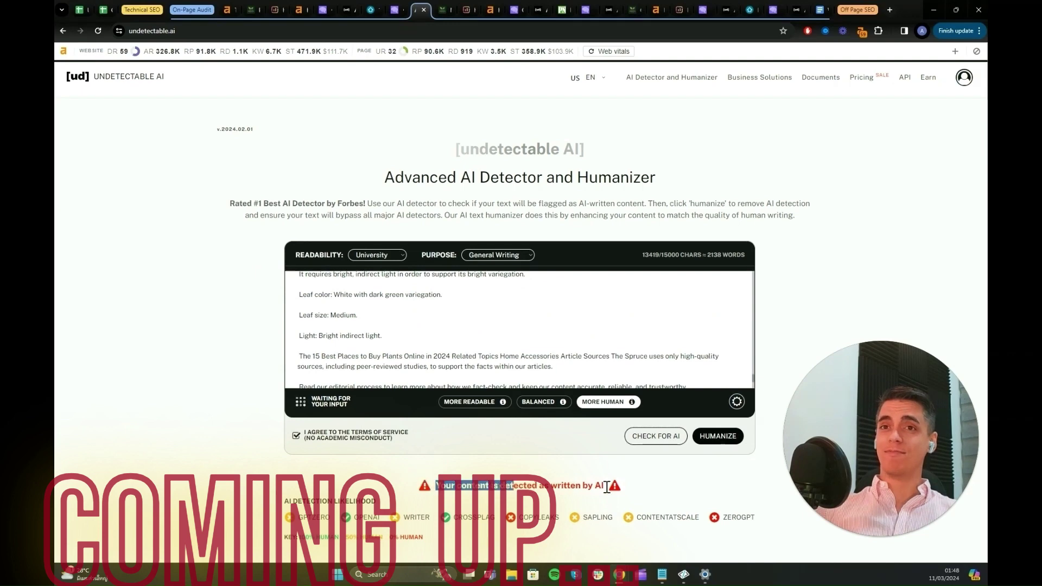
pyautogui.click(597, 486)
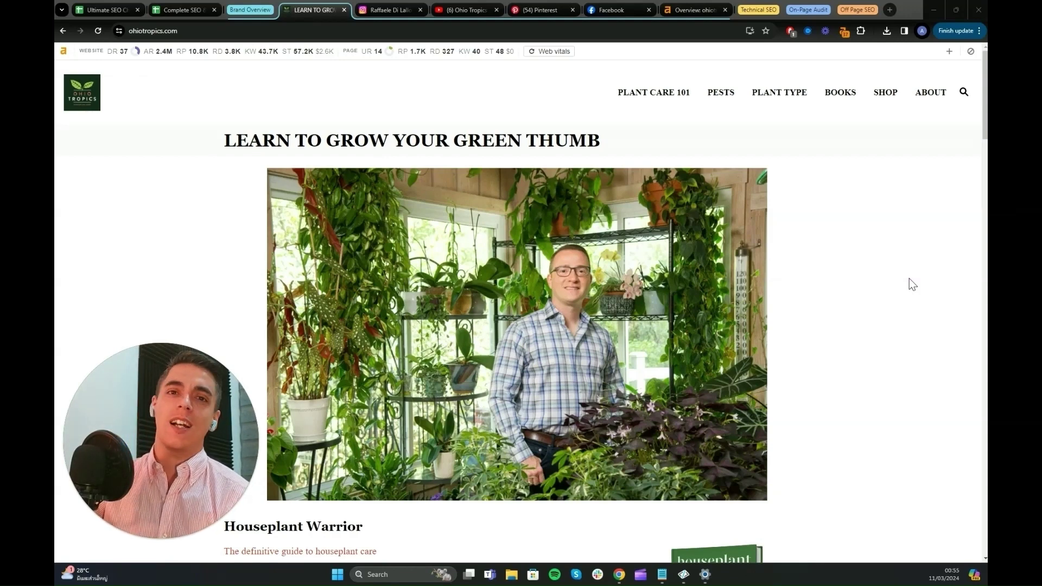
# Look over the Ohio Tropics homepage, including the Houseplant Warrior and Moth Orchid Mastery book sections.
pyautogui.scroll(-5, 894, 293)
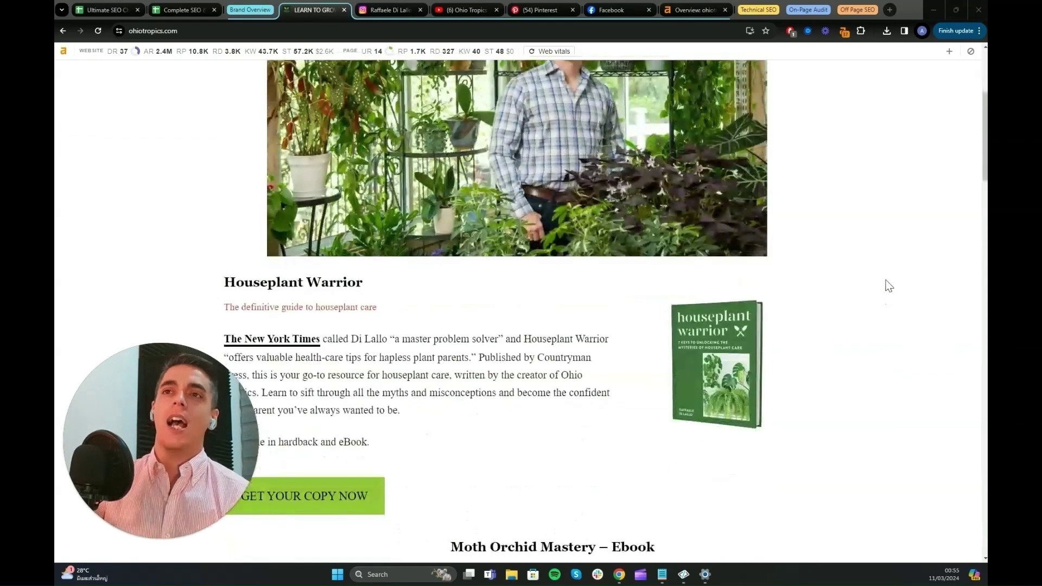
pyautogui.scroll(-3, 866, 276)
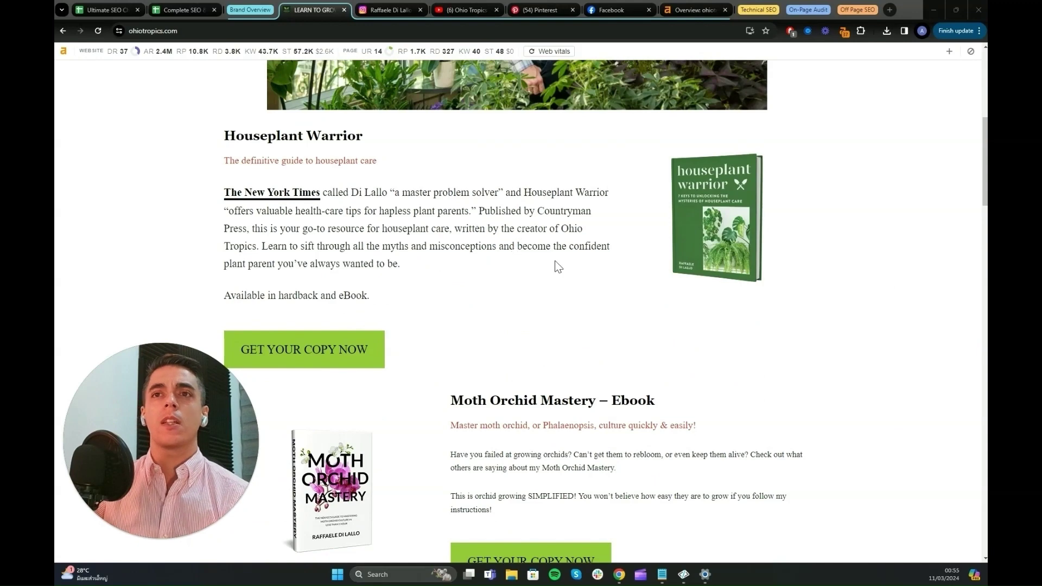
pyautogui.scroll(-3, 555, 264)
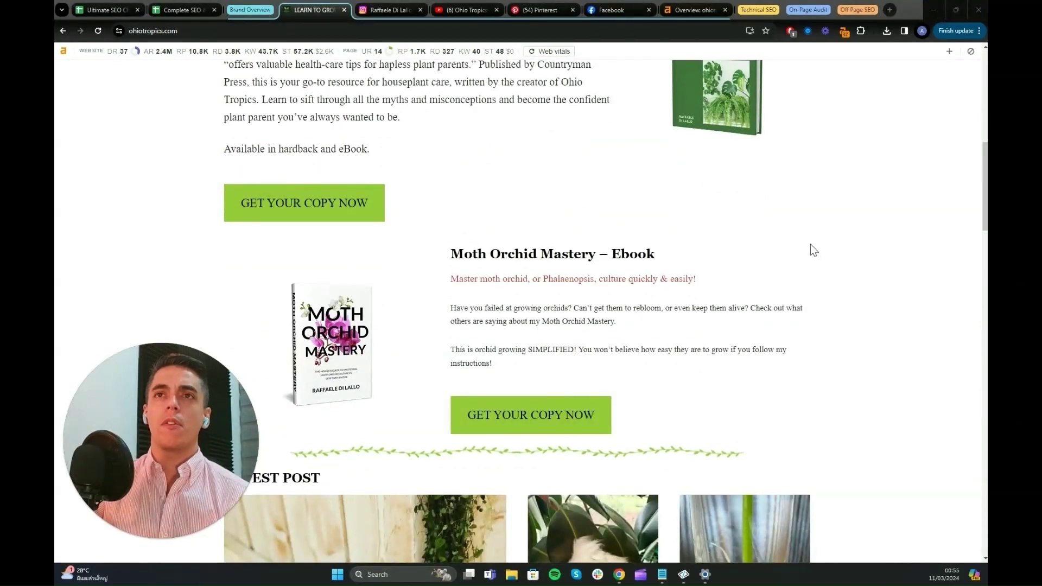
pyautogui.scroll(10, 820, 247)
# Open the Ohio Tropics About page and read the founder's bio and press mentions.
pyautogui.moveTo(850, 100)
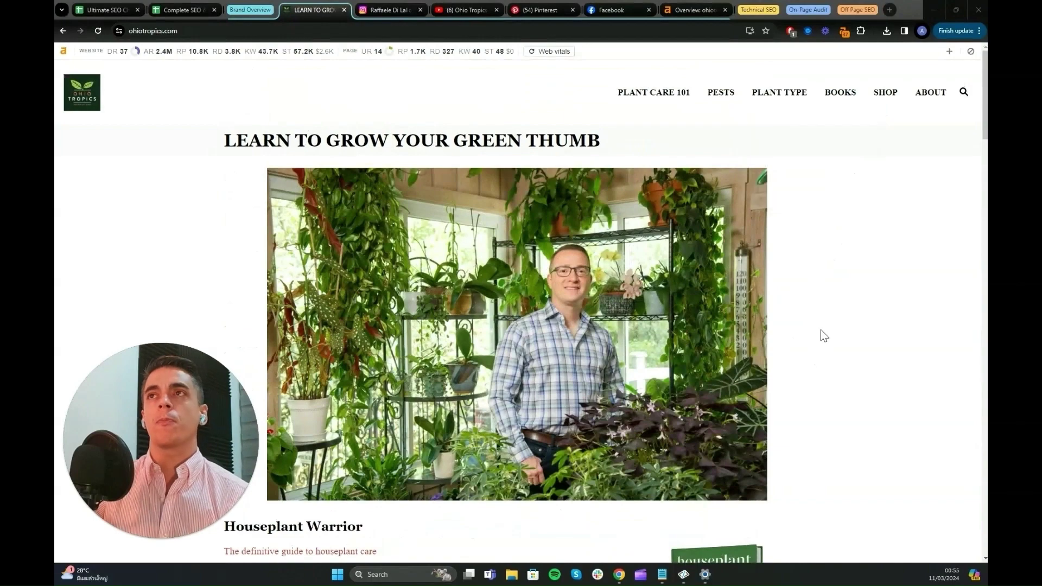
pyautogui.click(930, 95)
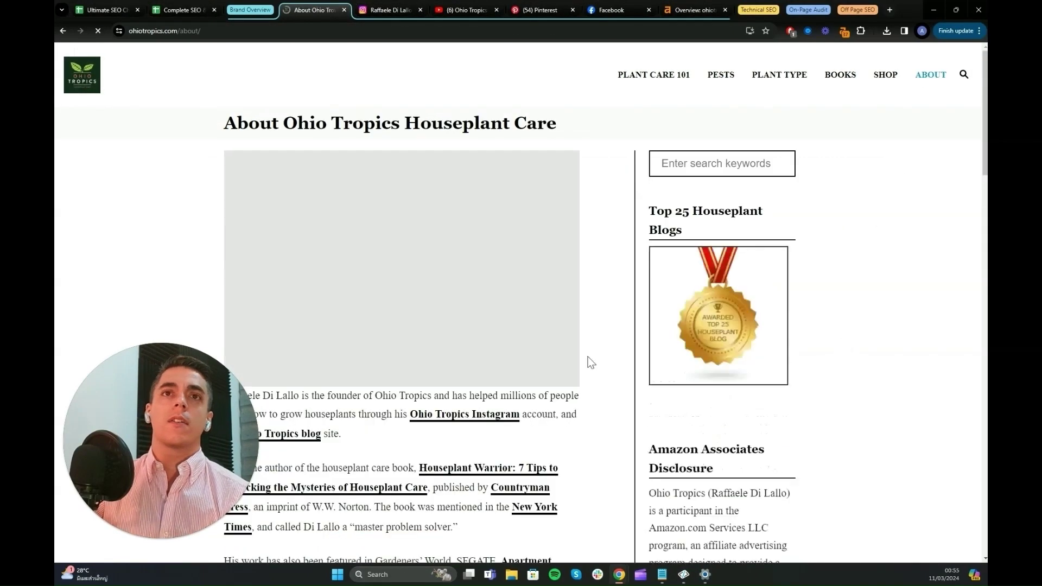
pyautogui.scroll(-3, 593, 291)
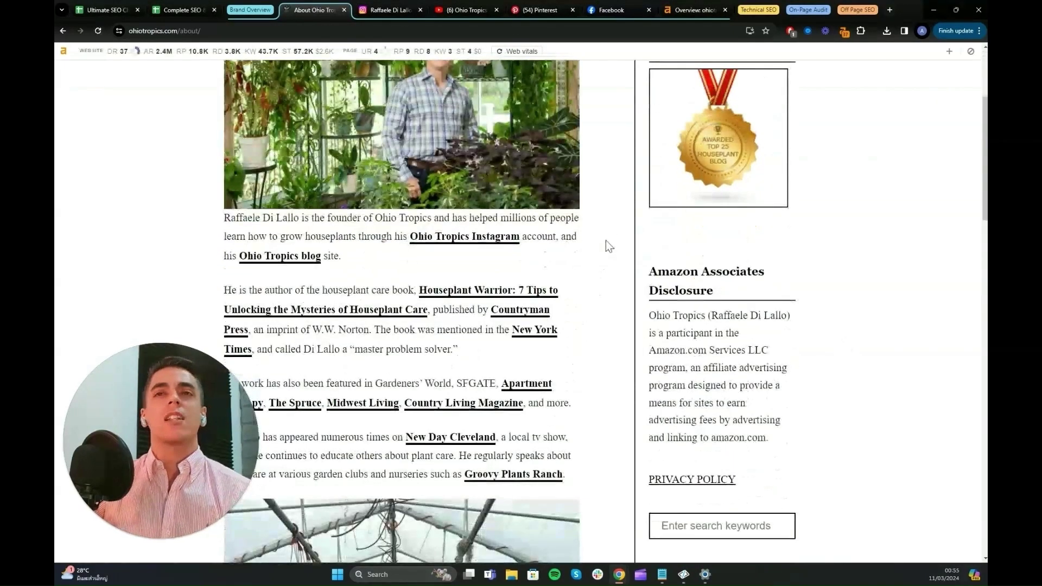
pyautogui.scroll(2, 605, 243)
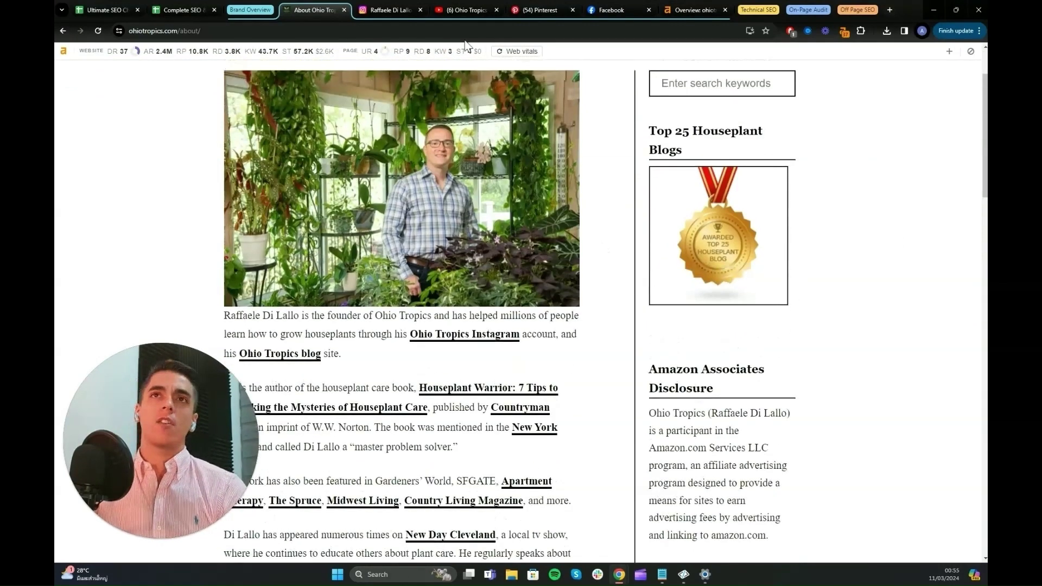
# Switch to the ohiotropics Instagram profile and examine its audience figures and published posts.
pyautogui.click(396, 11)
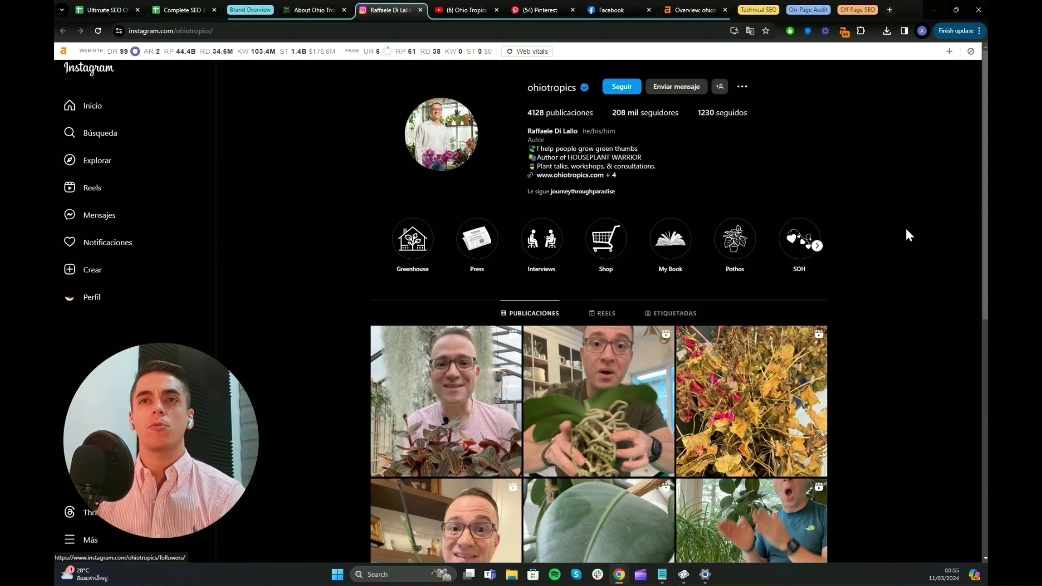
pyautogui.scroll(-5, 896, 262)
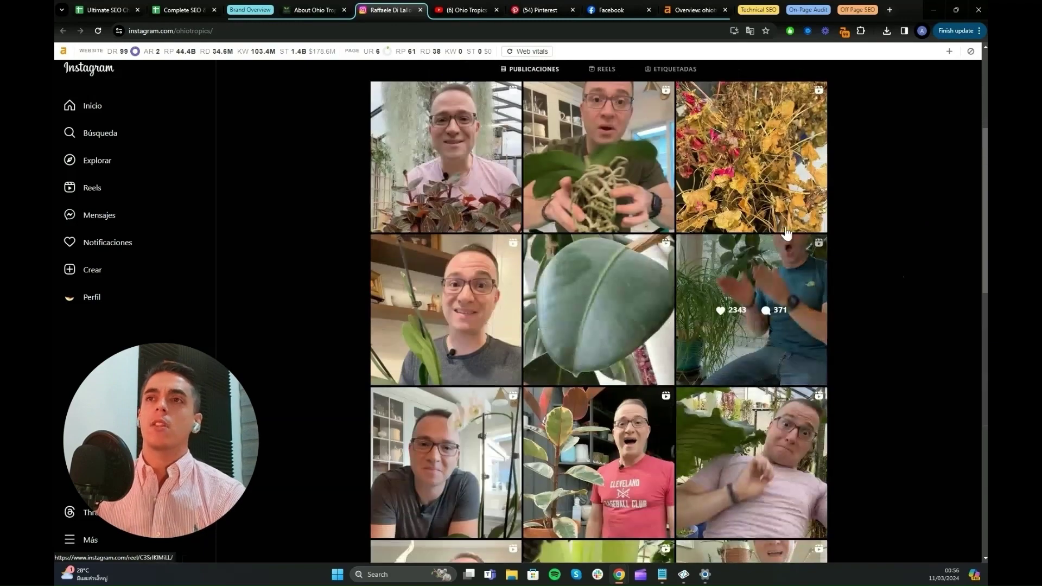
pyautogui.scroll(-4, 559, 290)
pyautogui.scroll(-7, 478, 323)
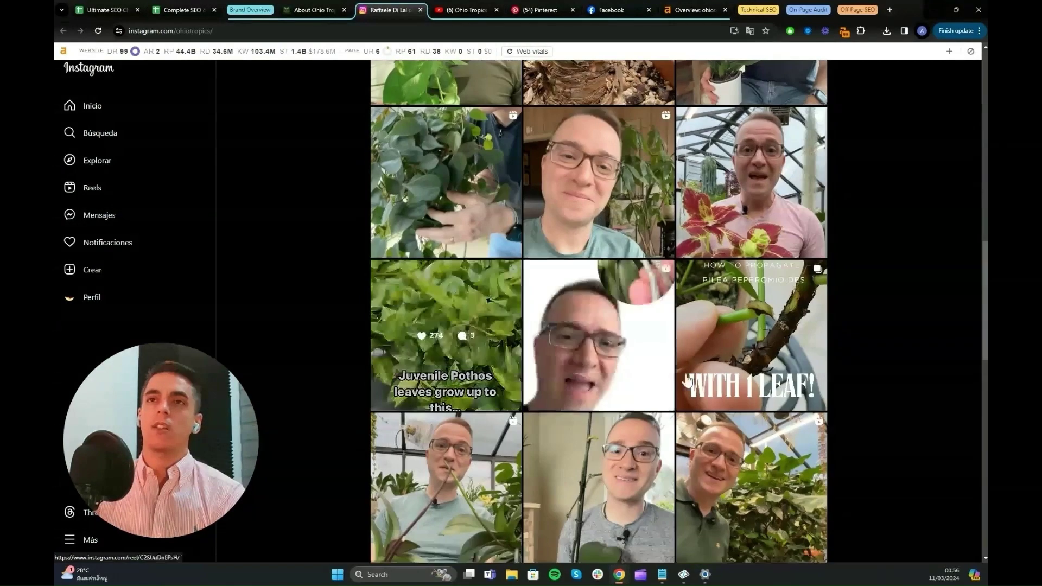
pyautogui.scroll(15, 625, 369)
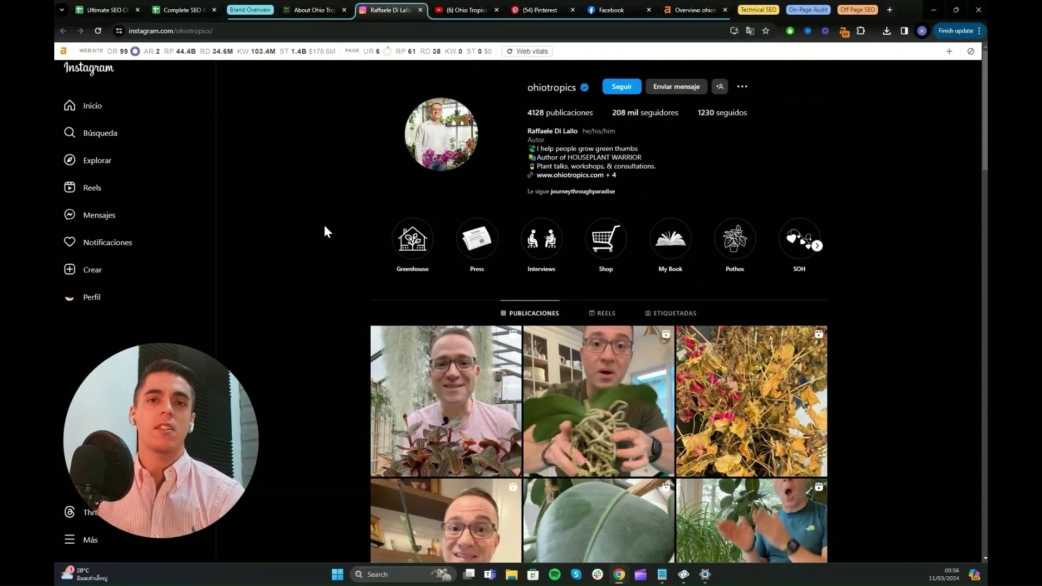
# Switch to the Ohio Tropics Houseplant Care YouTube channel and examine its statistics, popular videos and playlists.
pyautogui.click(461, 9)
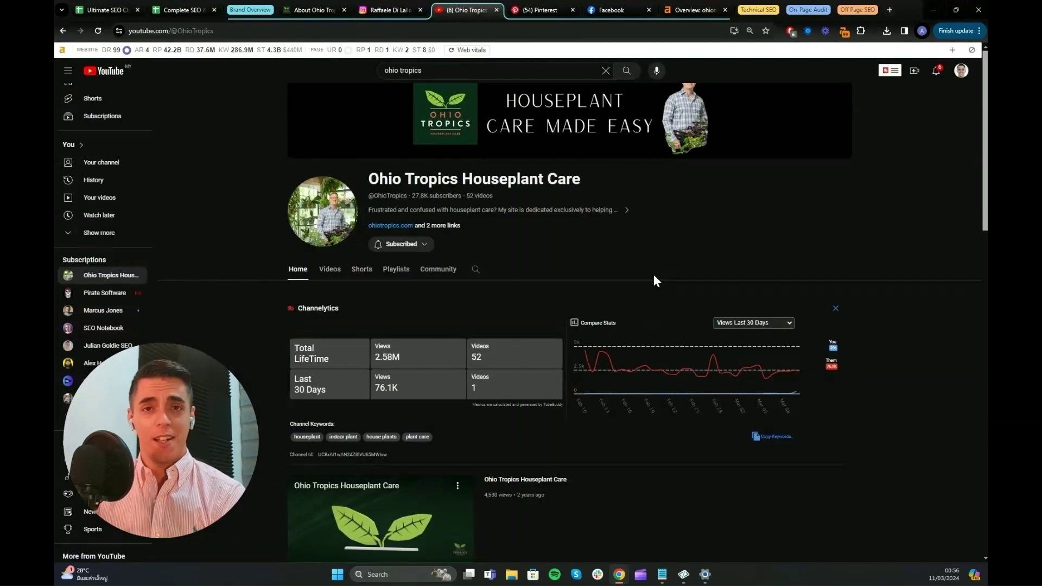
pyautogui.scroll(-7, 789, 243)
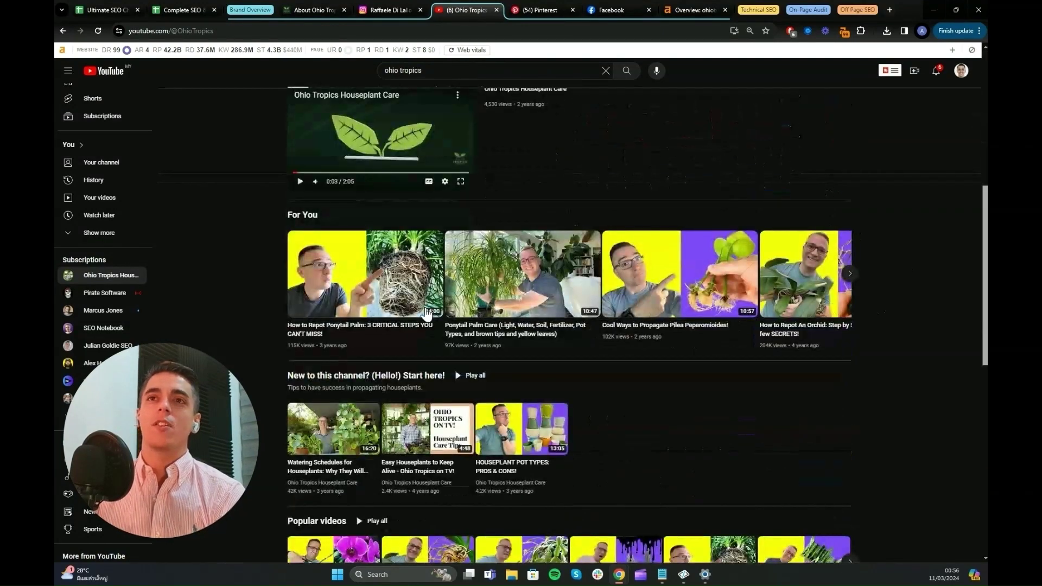
pyautogui.scroll(-1, 617, 356)
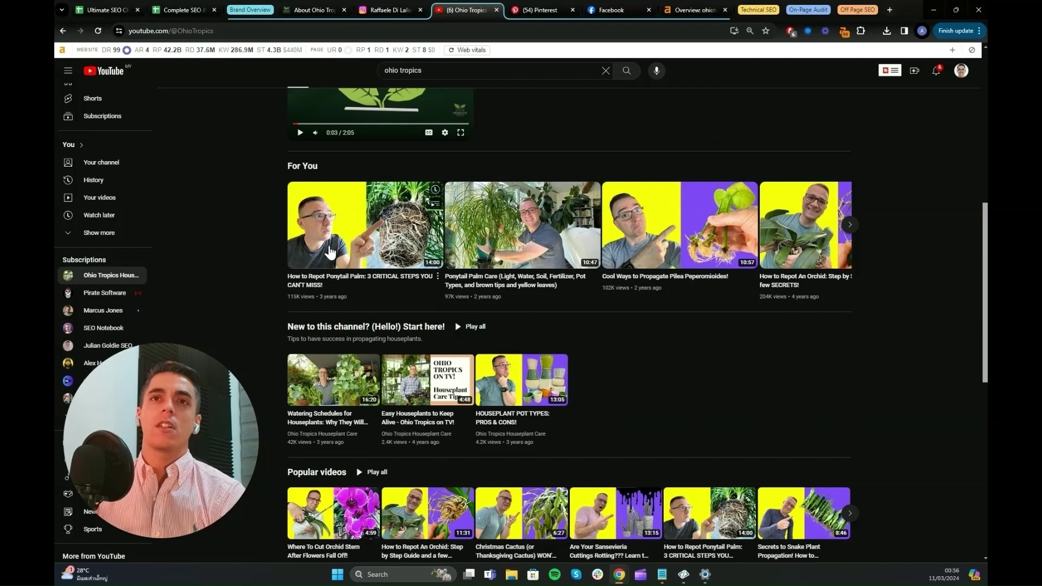
pyautogui.scroll(-1, 617, 355)
pyautogui.scroll(-1, 650, 324)
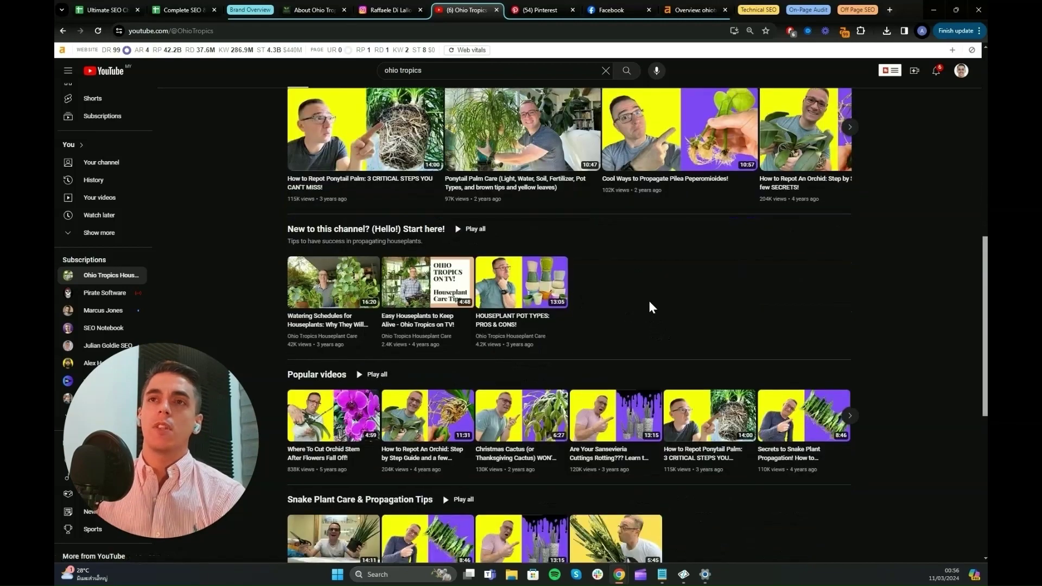
pyautogui.scroll(-1, 652, 283)
pyautogui.scroll(-2, 646, 245)
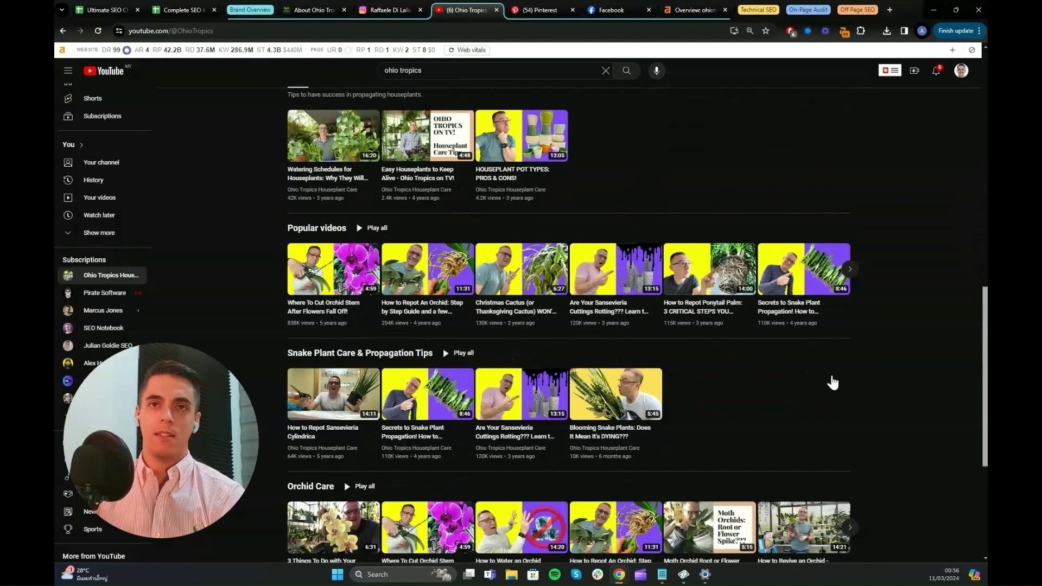
pyautogui.scroll(15, 900, 389)
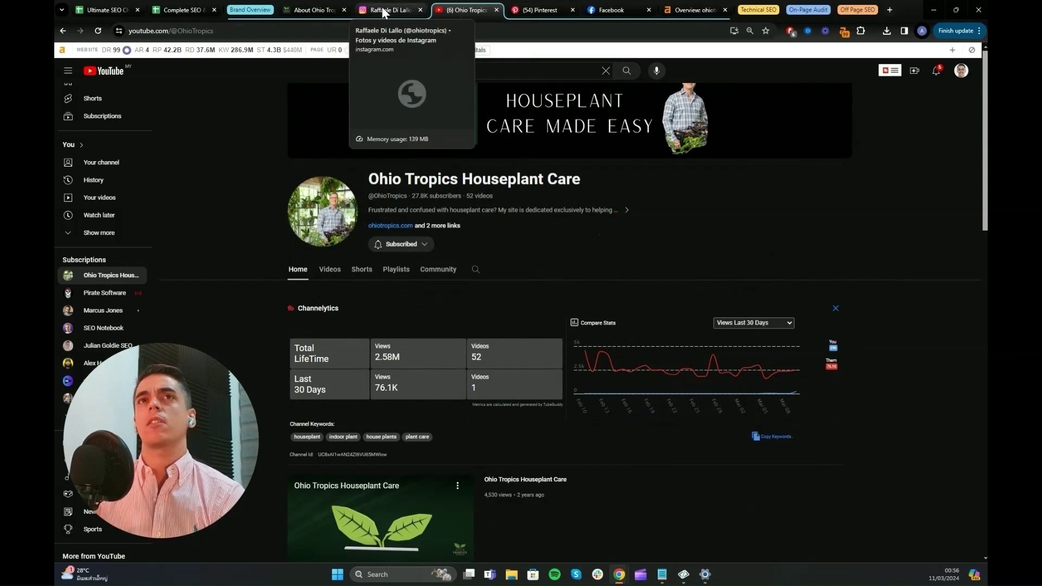
# Examine the Ahrefs overview of ohiotropics.com, checking the one-year organic traffic trend, update markers and backlink metrics.
pyautogui.click(682, 9)
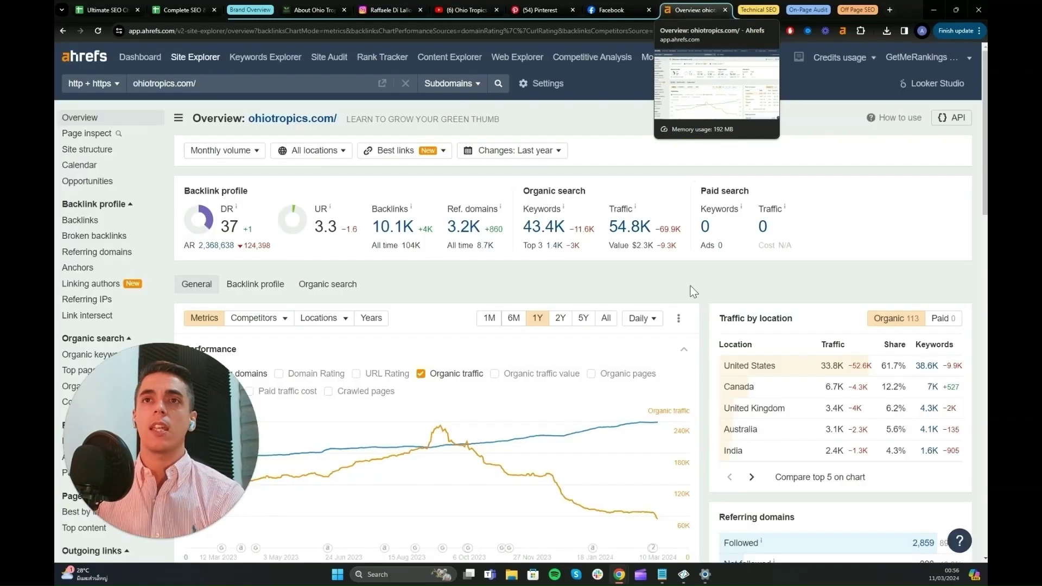
pyautogui.scroll(-3, 467, 428)
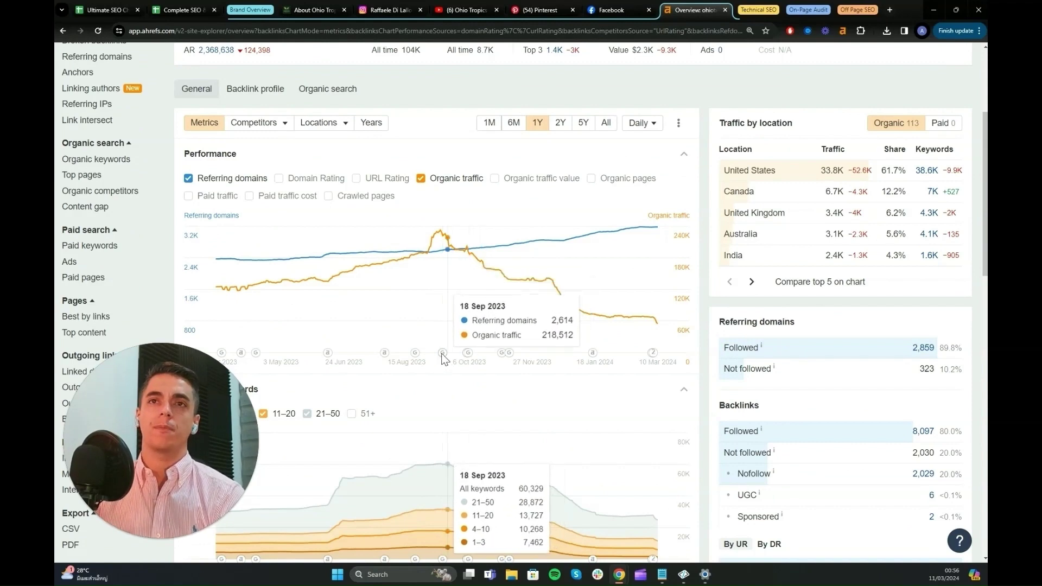
pyautogui.moveTo(443, 353)
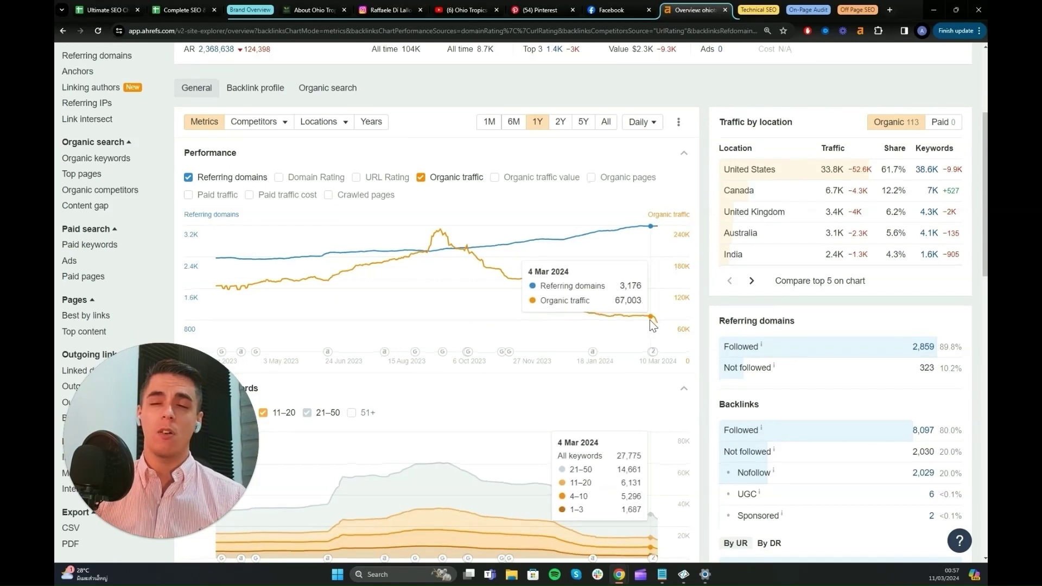
pyautogui.scroll(-1, 650, 320)
pyautogui.moveTo(652, 308)
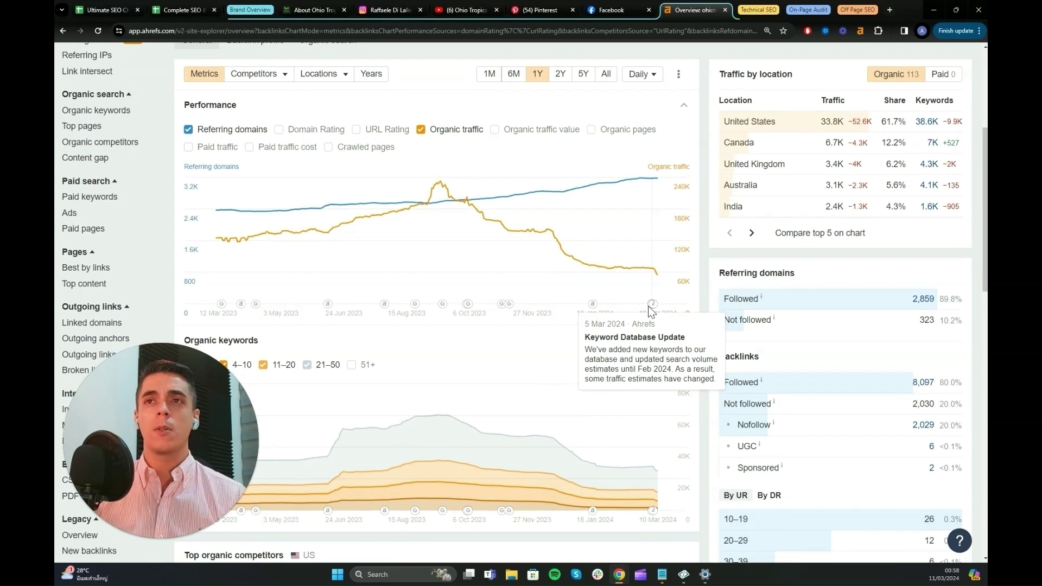
pyautogui.moveTo(659, 282)
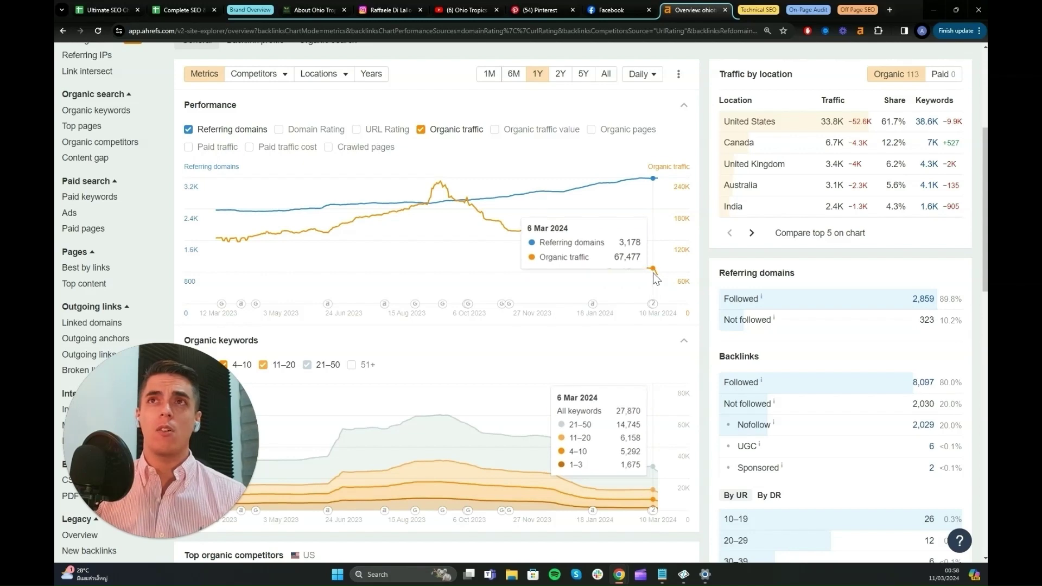
pyautogui.scroll(5, 652, 269)
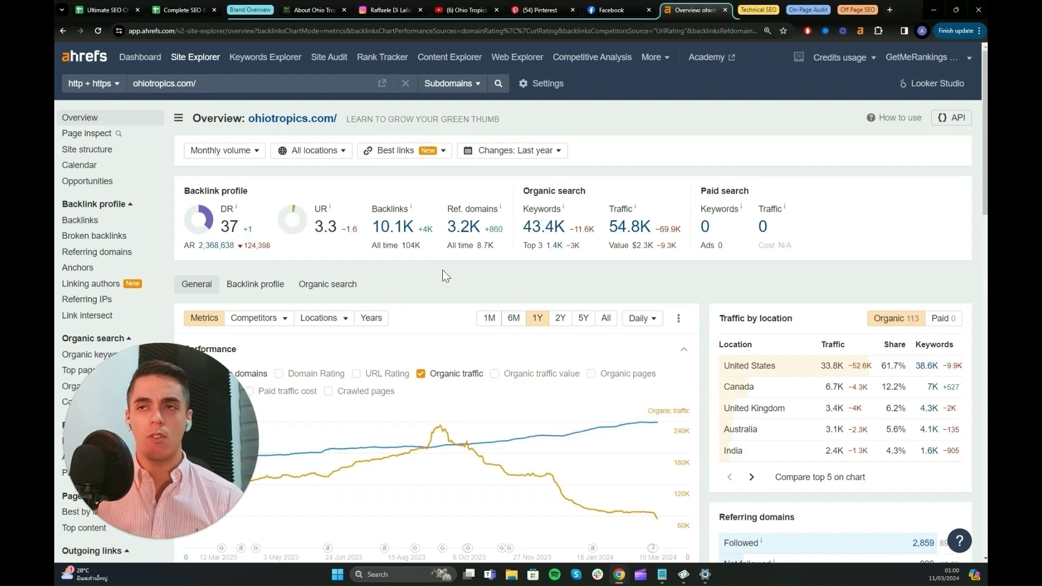
# Switch to the Ultimate SEO Checklist spreadsheet and show its Control Dashboard sheet.
pyautogui.click(106, 12)
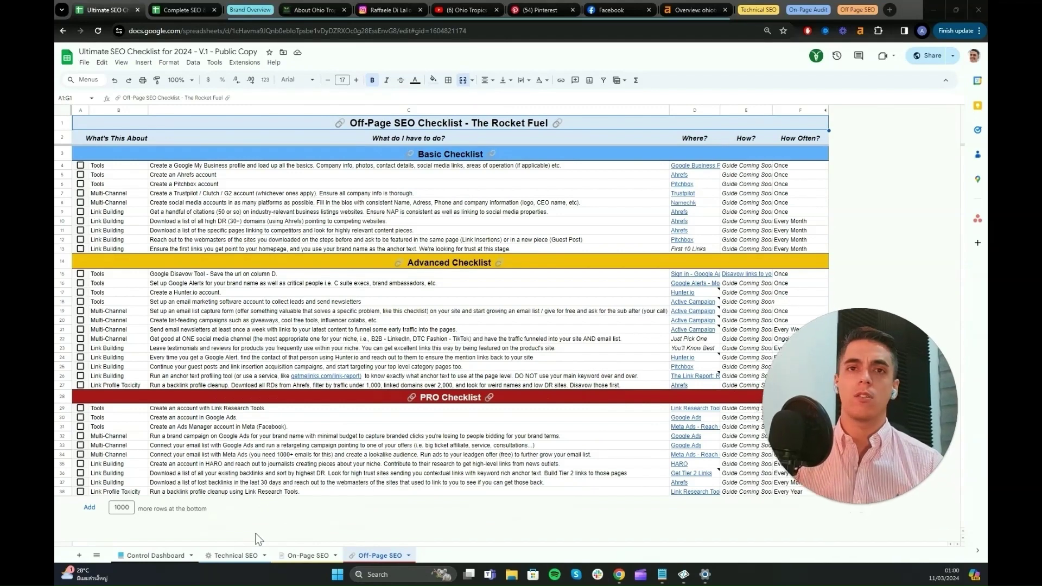
pyautogui.click(154, 555)
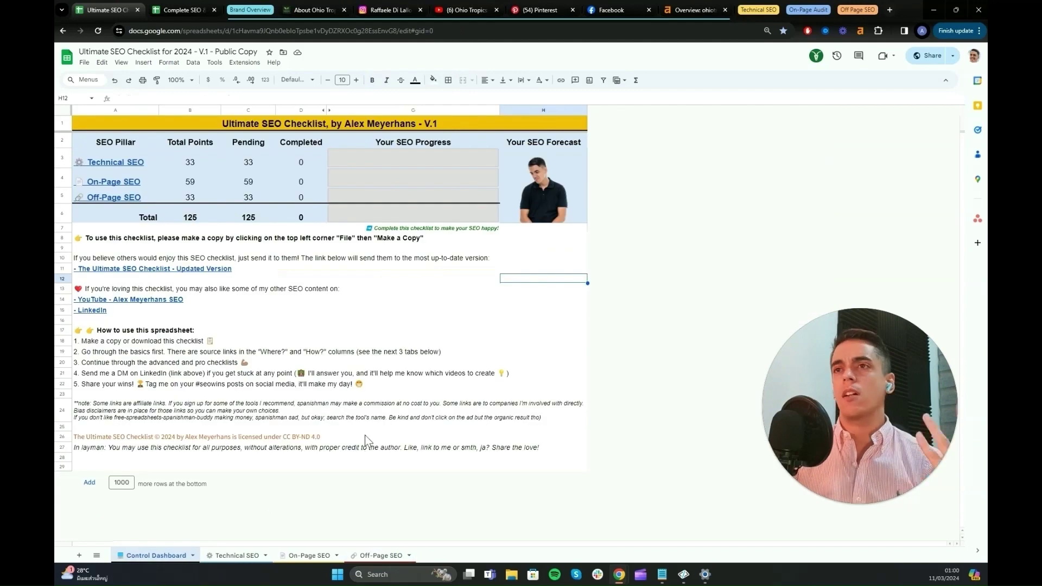
pyautogui.click(857, 338)
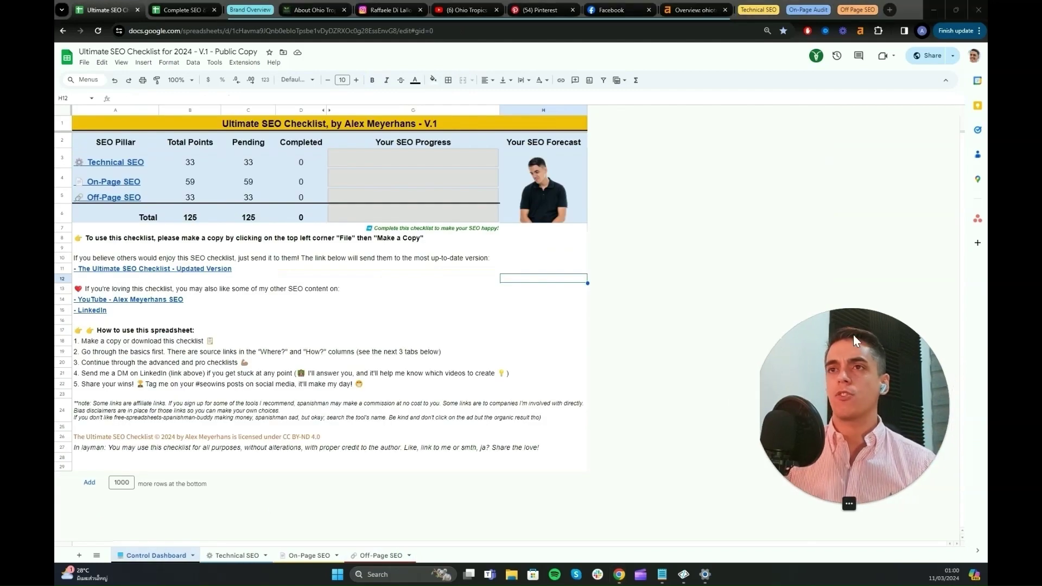
pyautogui.moveTo(863, 339); pyautogui.dragTo(865, 342)
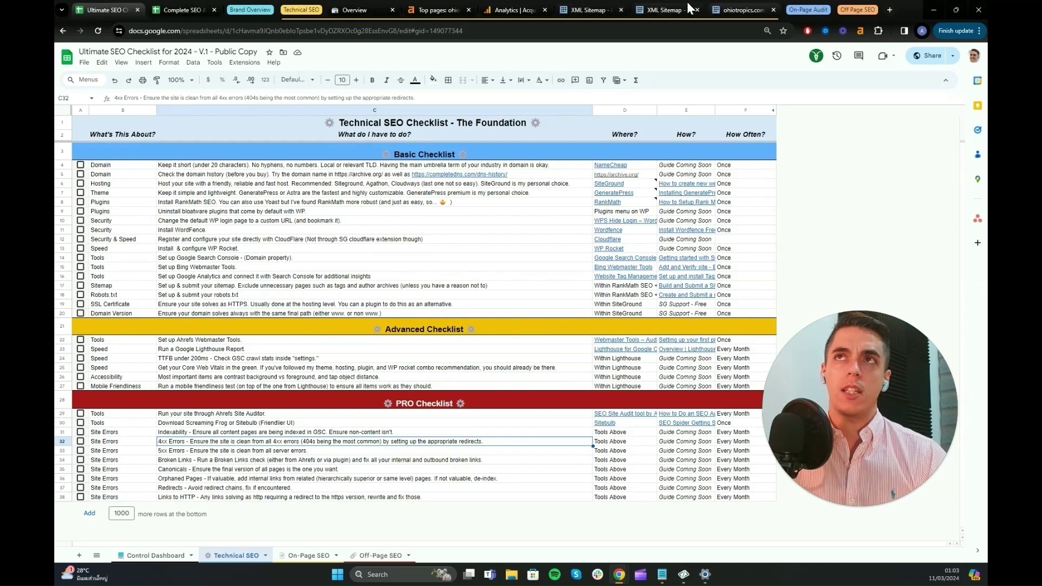
# Point out the Bing Webmaster Tools task on the Technical SEO sheet, then select the sitemap and robots.txt tasks together.
pyautogui.click(248, 268)
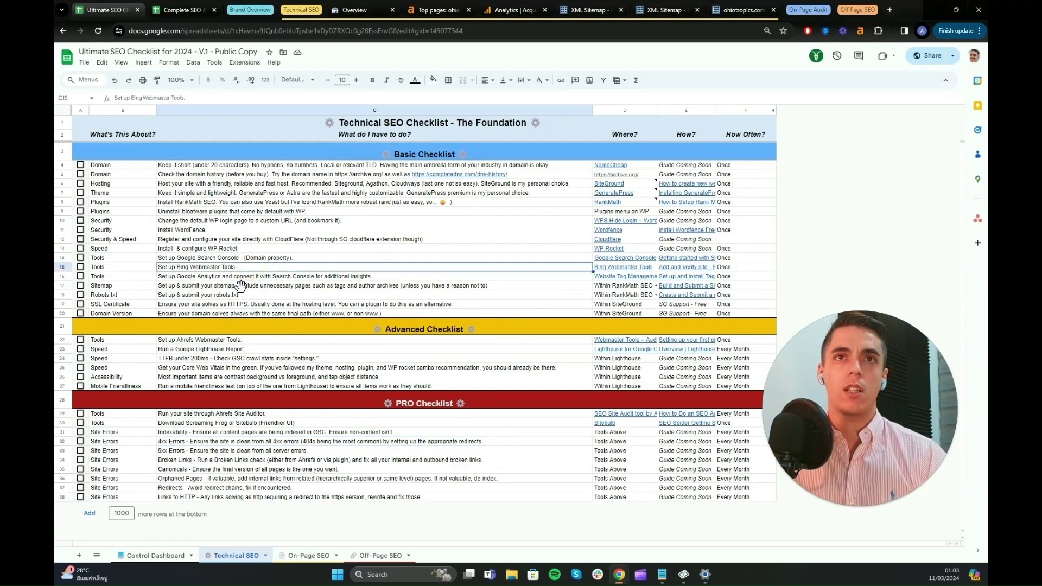
pyautogui.moveTo(241, 286); pyautogui.dragTo(246, 295)
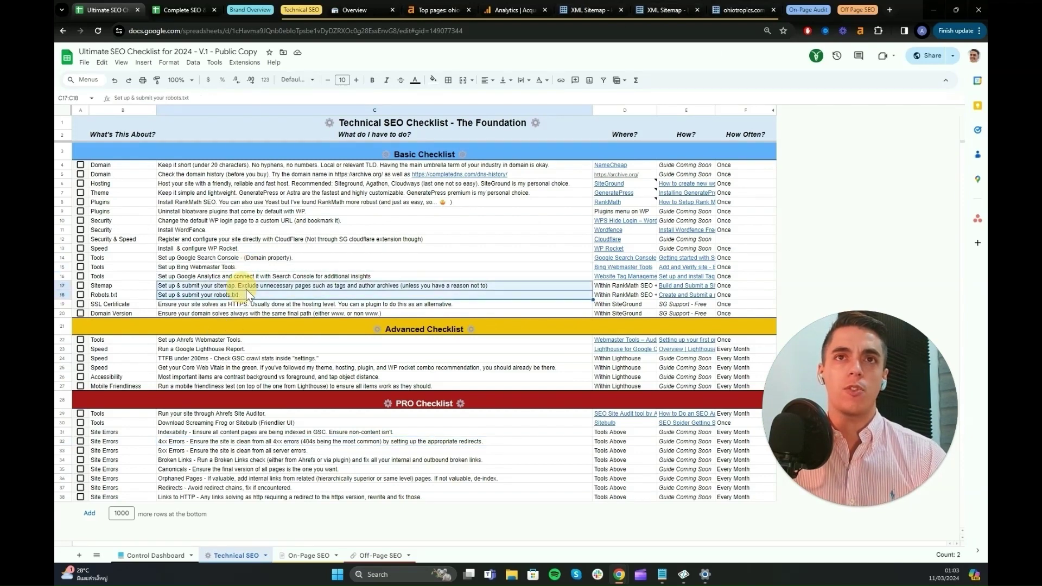
# Point out the TTFB task, the whole PRO Checklist task range and its Indexability task on the Technical SEO sheet.
pyautogui.click(432, 268)
pyautogui.click(210, 359)
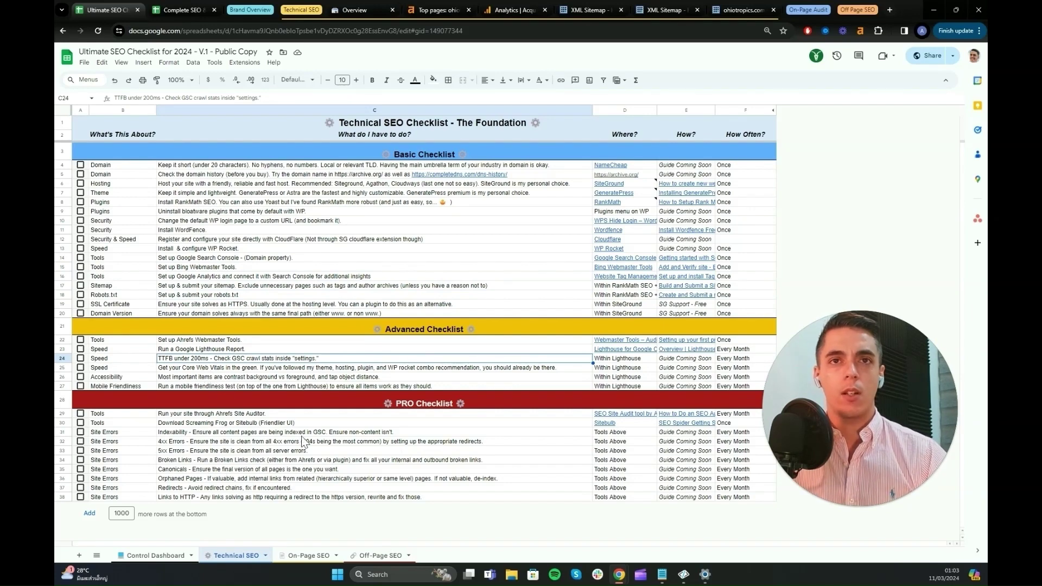
pyautogui.moveTo(302, 416); pyautogui.dragTo(303, 496)
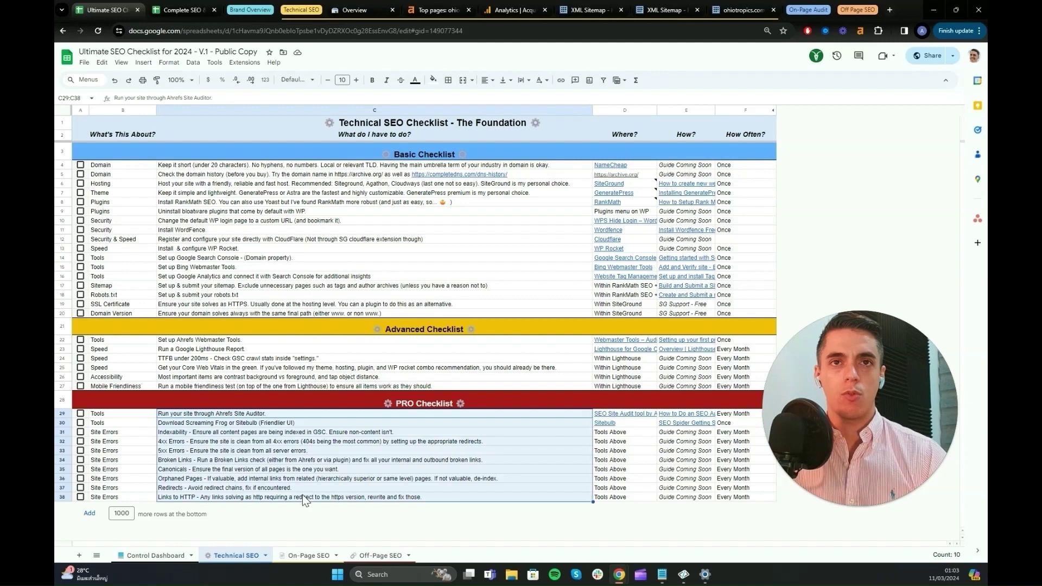
pyautogui.click(326, 437)
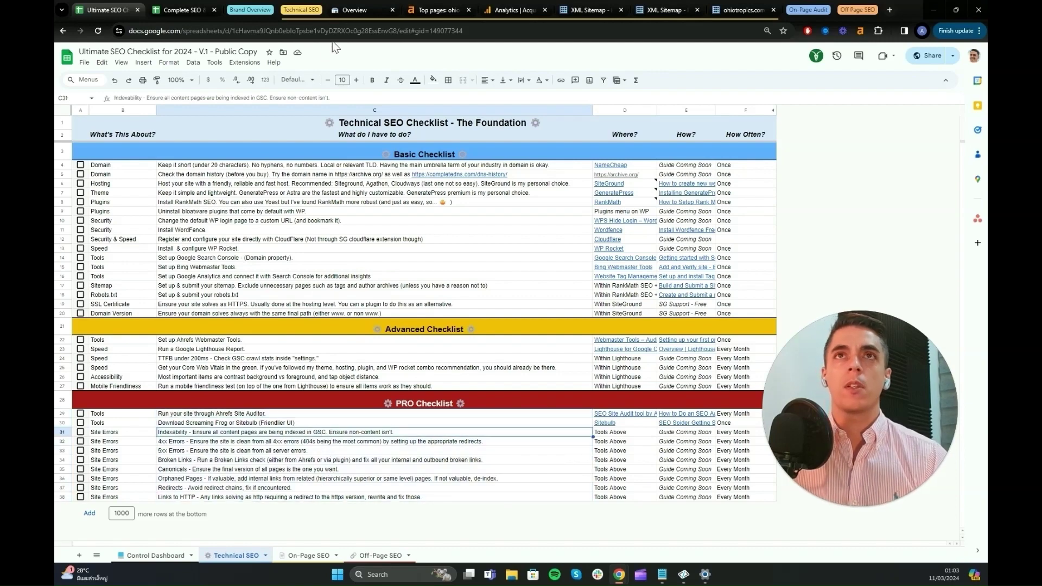
# Switch to Google Search Console for ohiotropics.com and examine the Performance and Indexing charts in its overview.
pyautogui.click(353, 12)
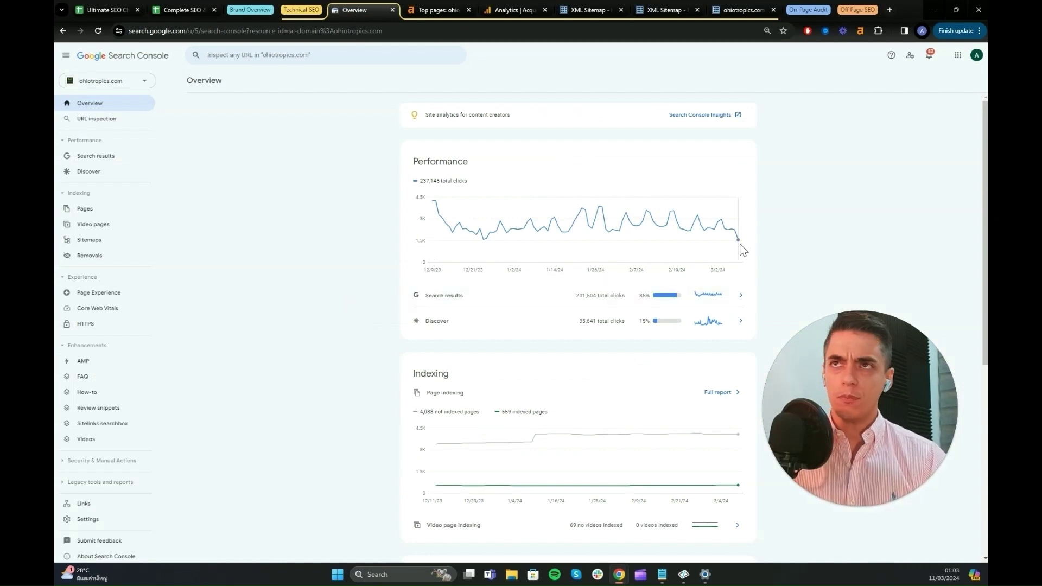
pyautogui.moveTo(727, 231)
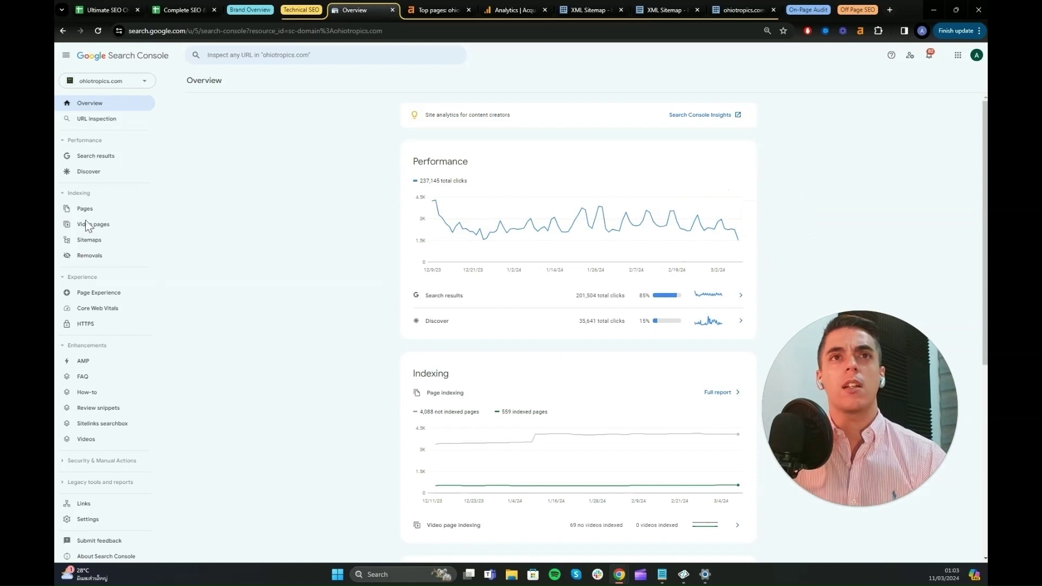
pyautogui.click(298, 216)
pyautogui.scroll(-1, 418, 344)
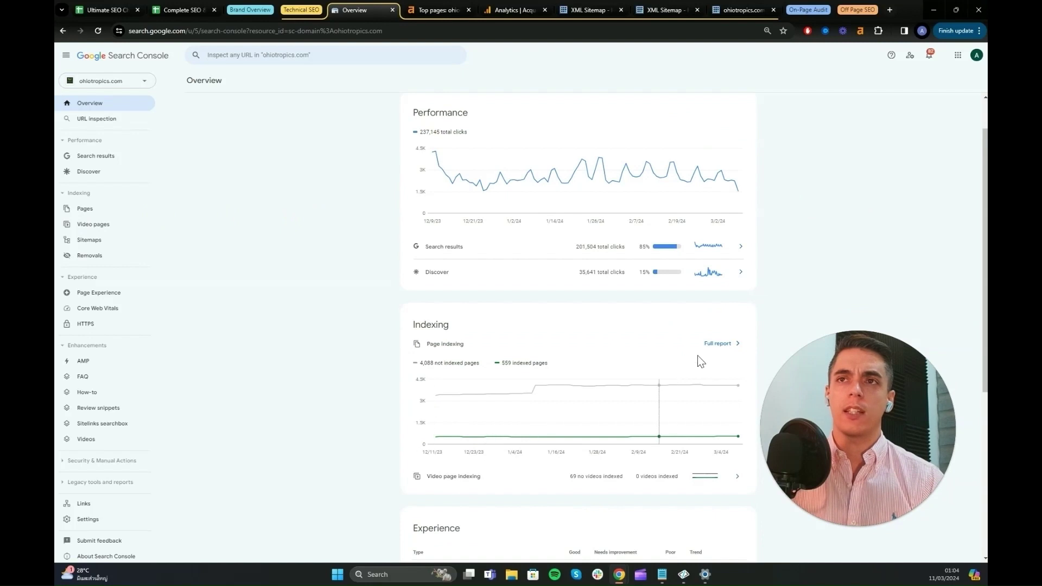
pyautogui.scroll(-2, 230, 294)
pyautogui.scroll(3, 500, 369)
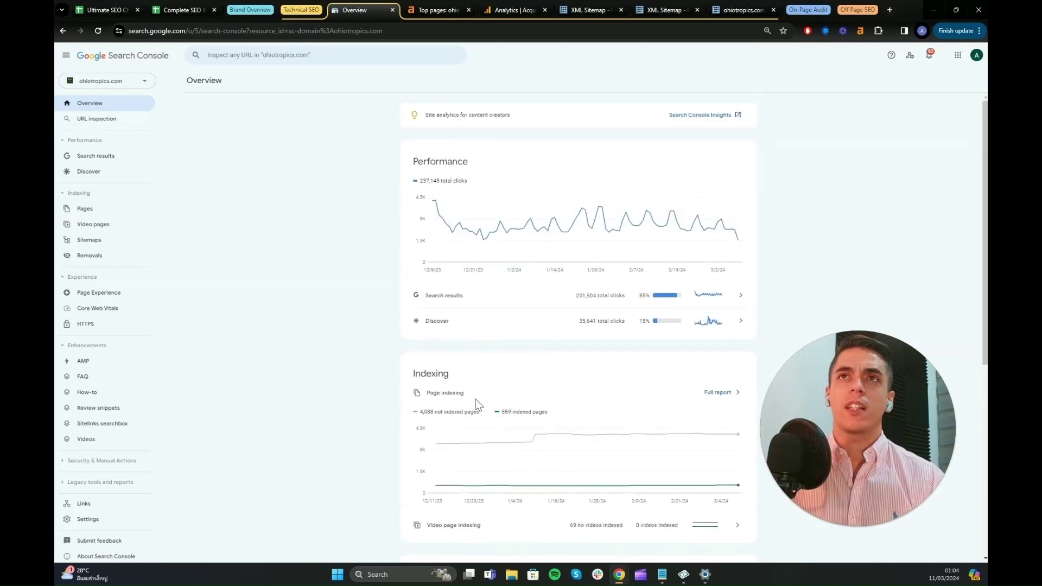
# Check the site's post sitemap, robots.txt file and page sitemap in their open browser pages.
pyautogui.click(665, 9)
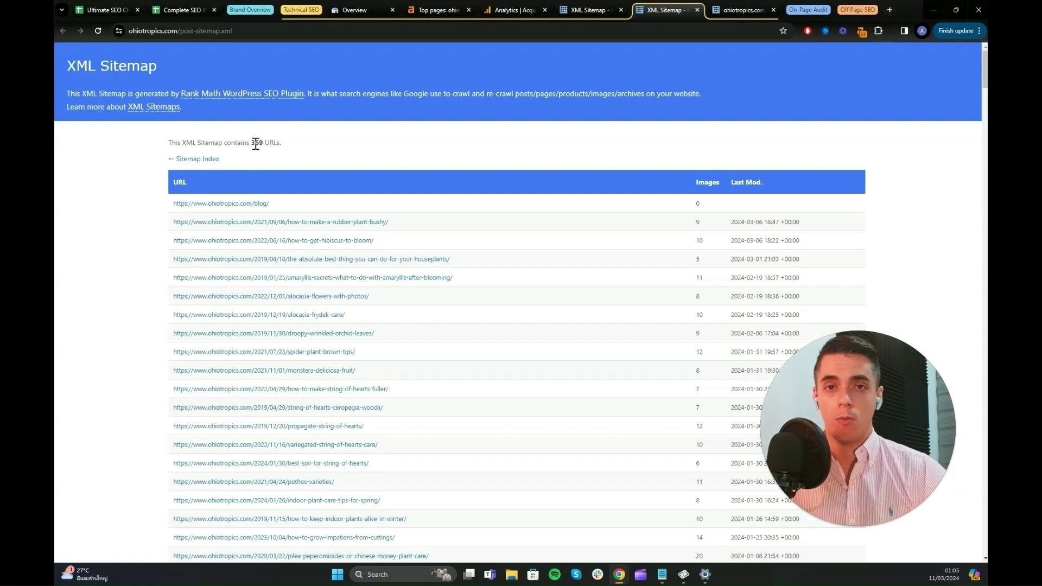
pyautogui.hotkey('ctrl', 'Tab')
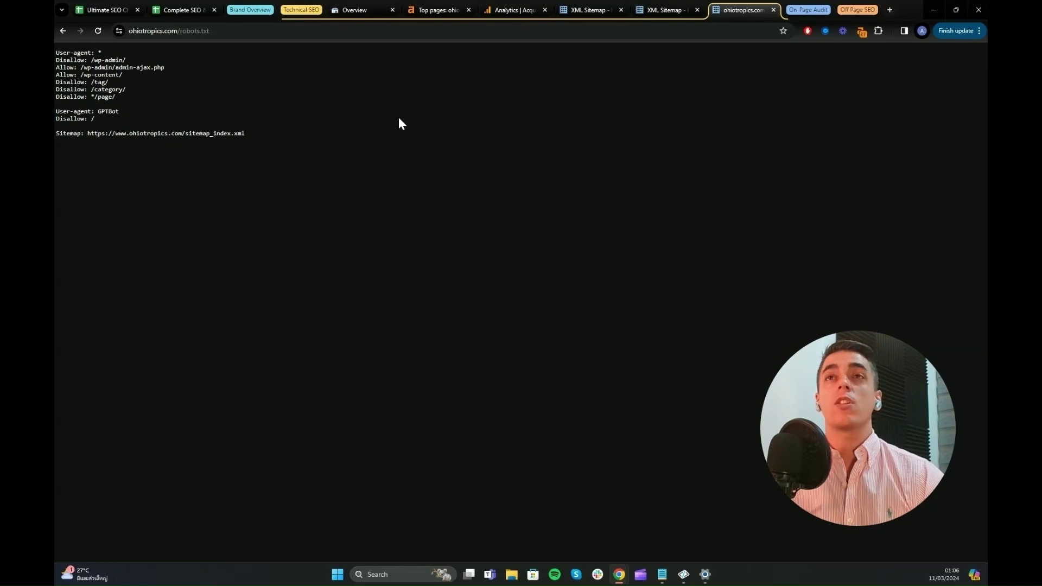
pyautogui.click(586, 10)
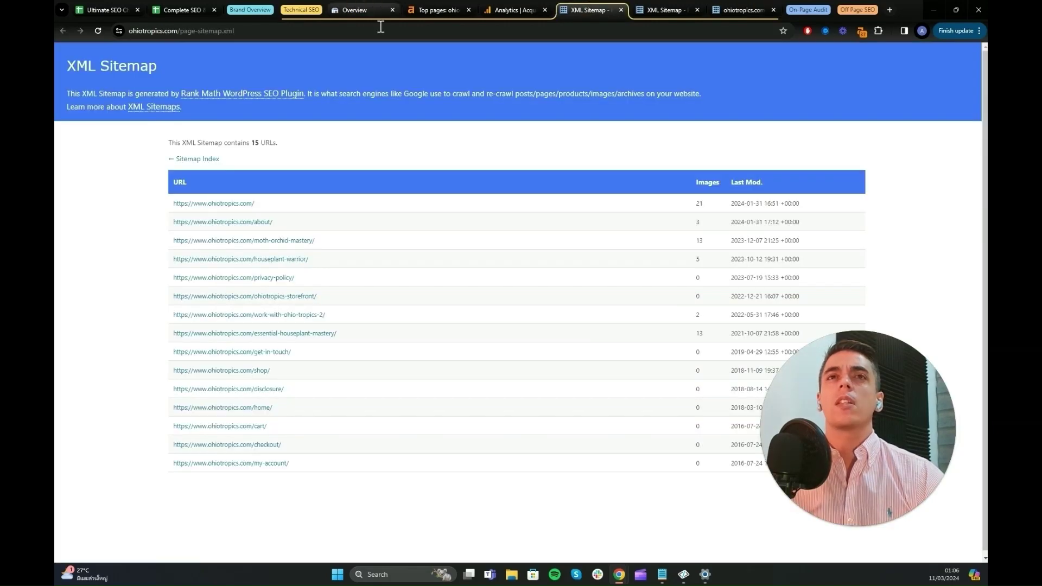
# Open the full Page indexing report in Search Console, show only indexed pages, and look through the list of indexed URLs.
pyautogui.click(374, 9)
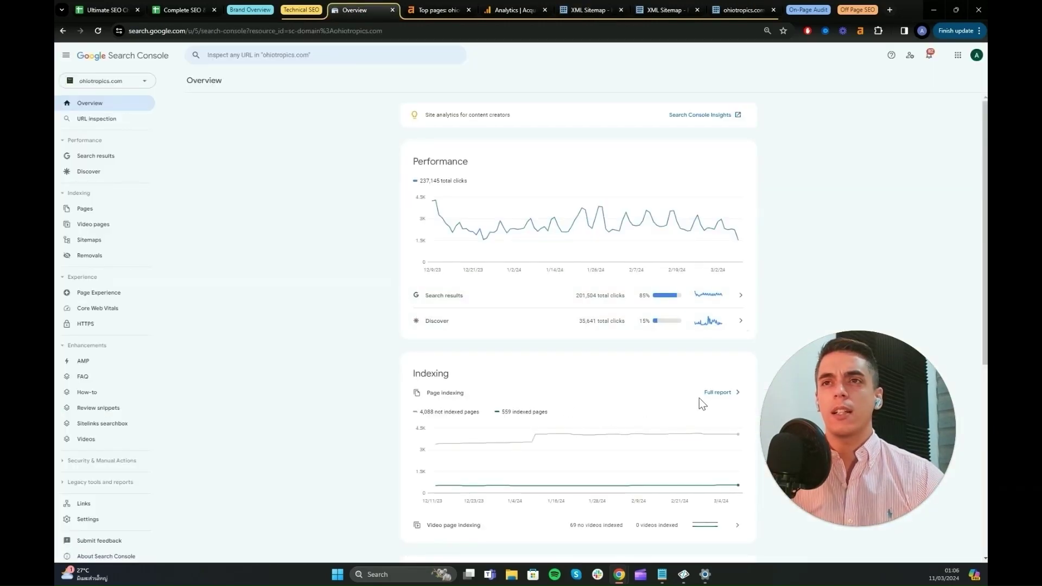
pyautogui.click(714, 393)
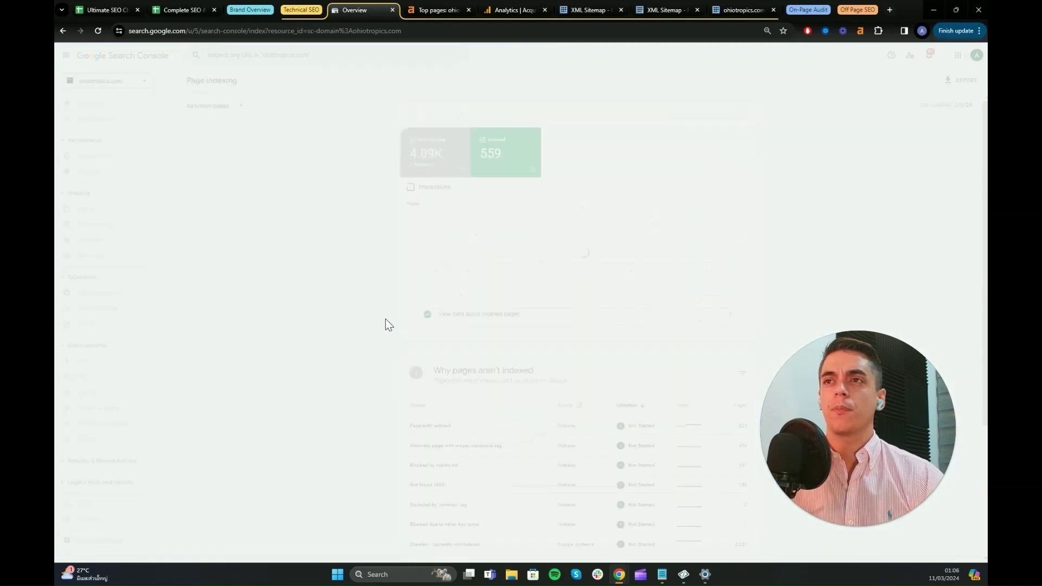
pyautogui.click(443, 169)
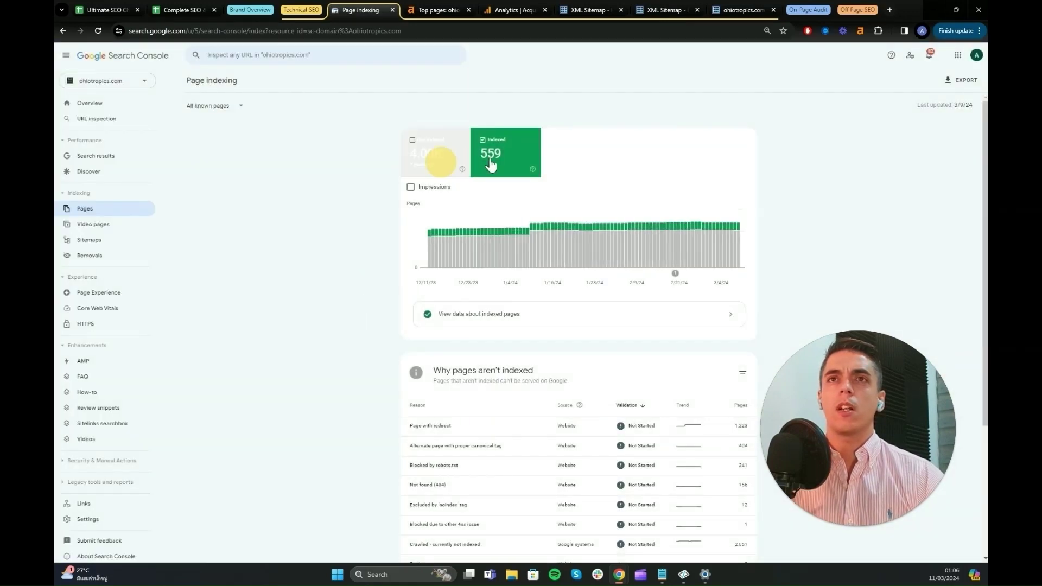
pyautogui.click(502, 314)
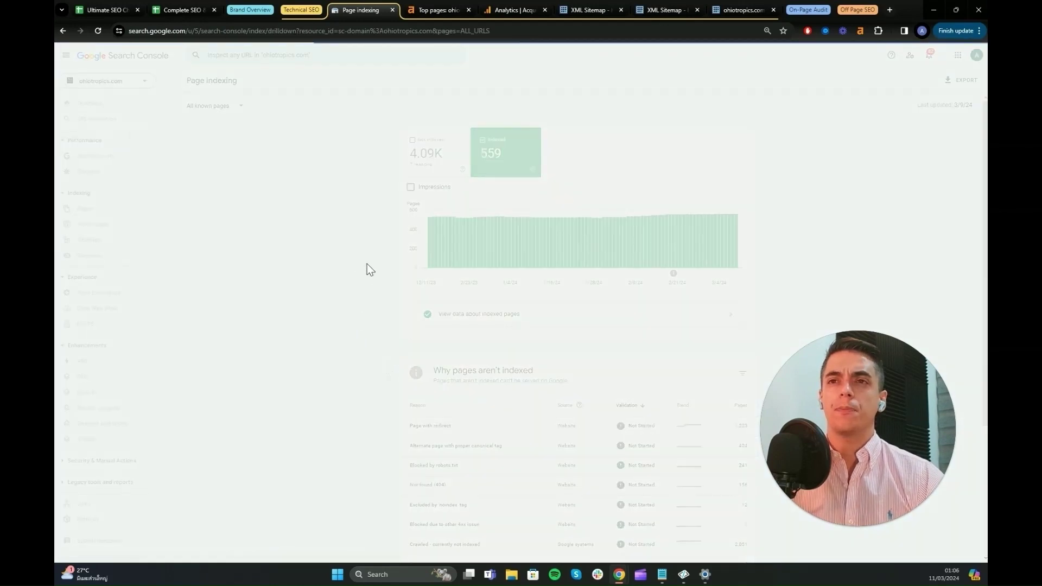
pyautogui.scroll(-20, 614, 337)
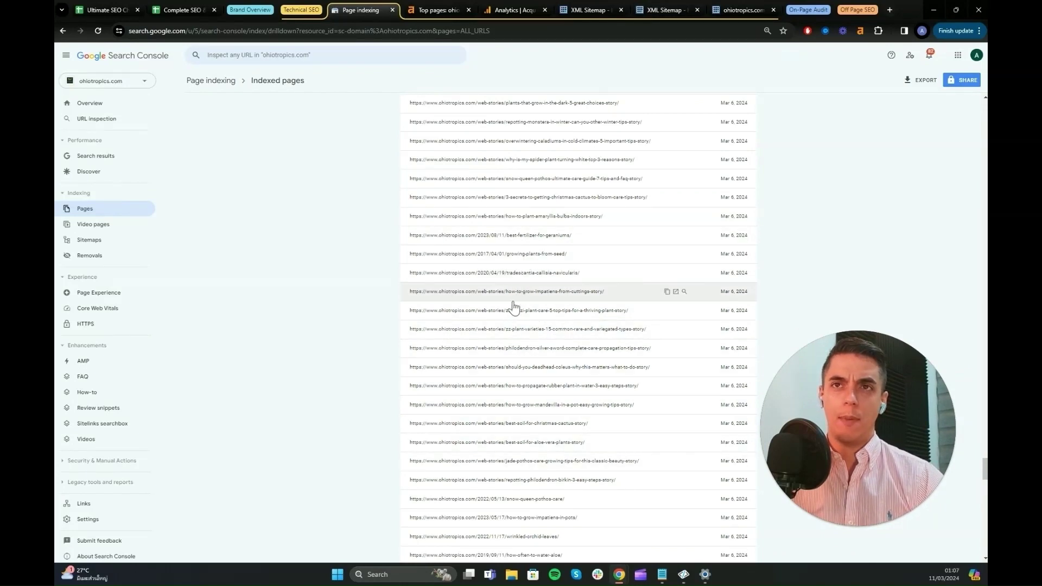
pyautogui.scroll(-8, 565, 288)
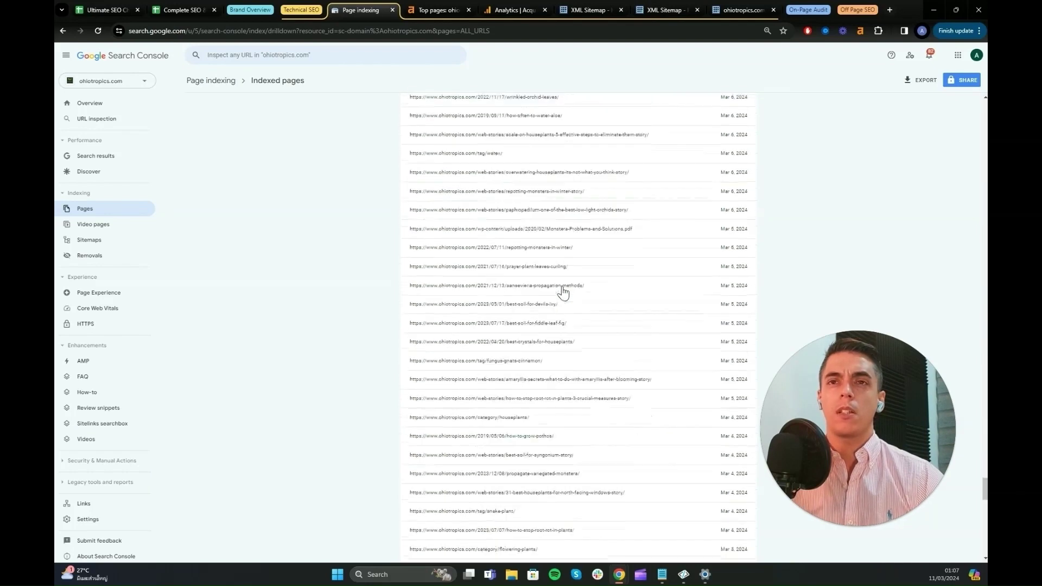
pyautogui.scroll(-5, 563, 292)
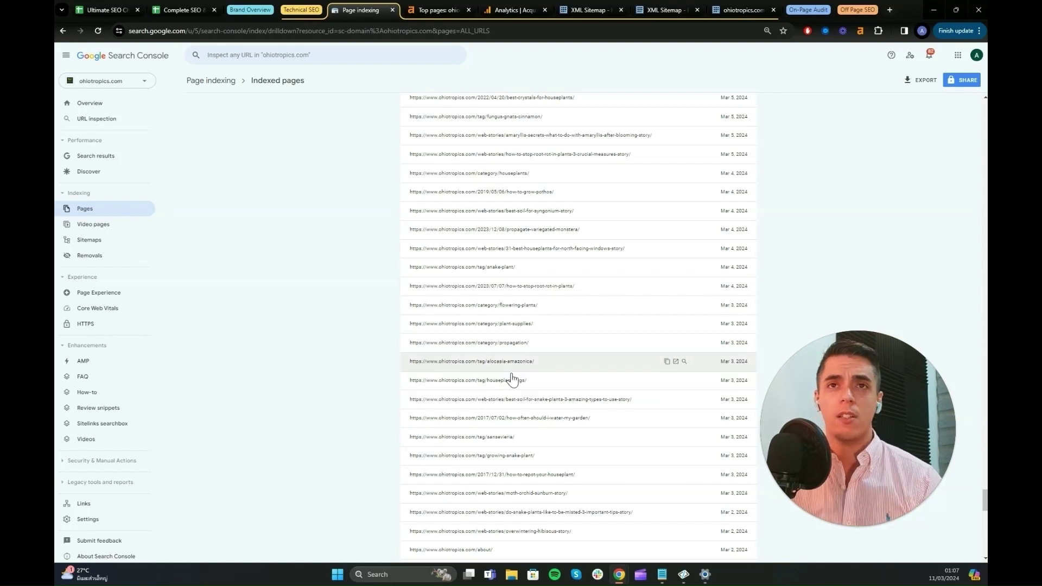
# Draft a temporary removal request for all URLs with the prefix /tag/, then cancel it.
pyautogui.click(92, 257)
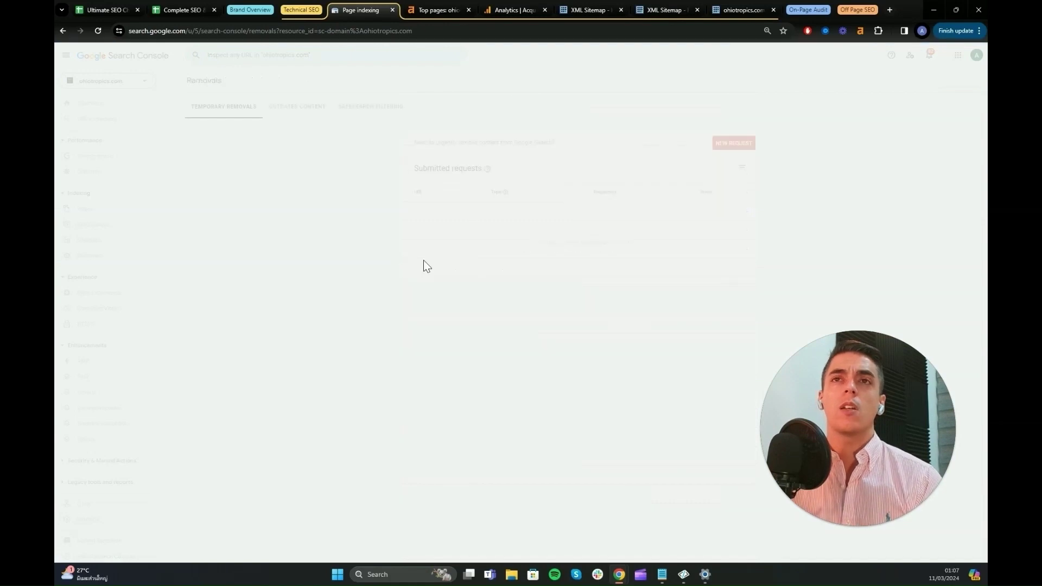
pyautogui.click(709, 144)
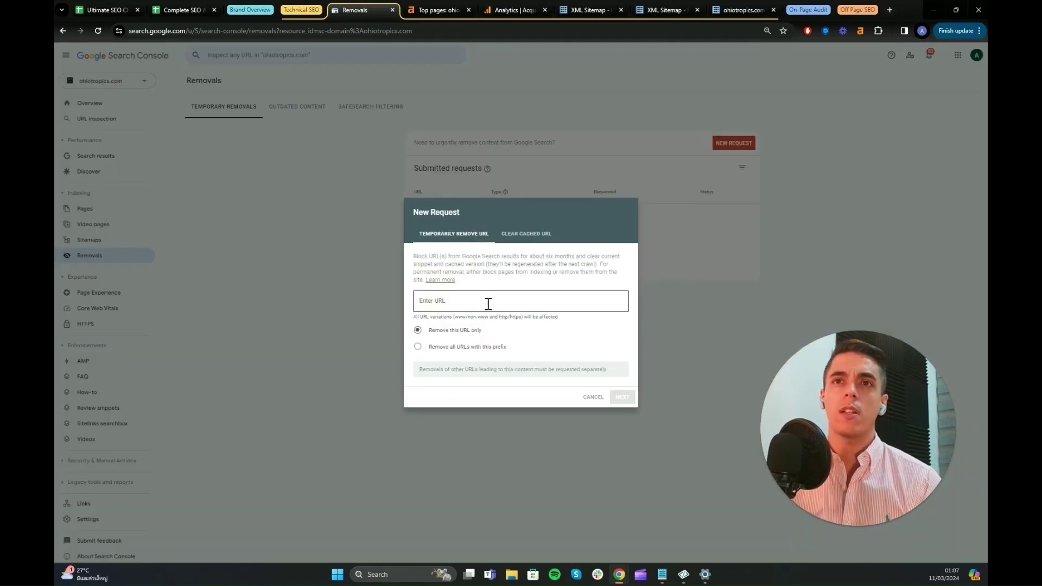
pyautogui.click(419, 347)
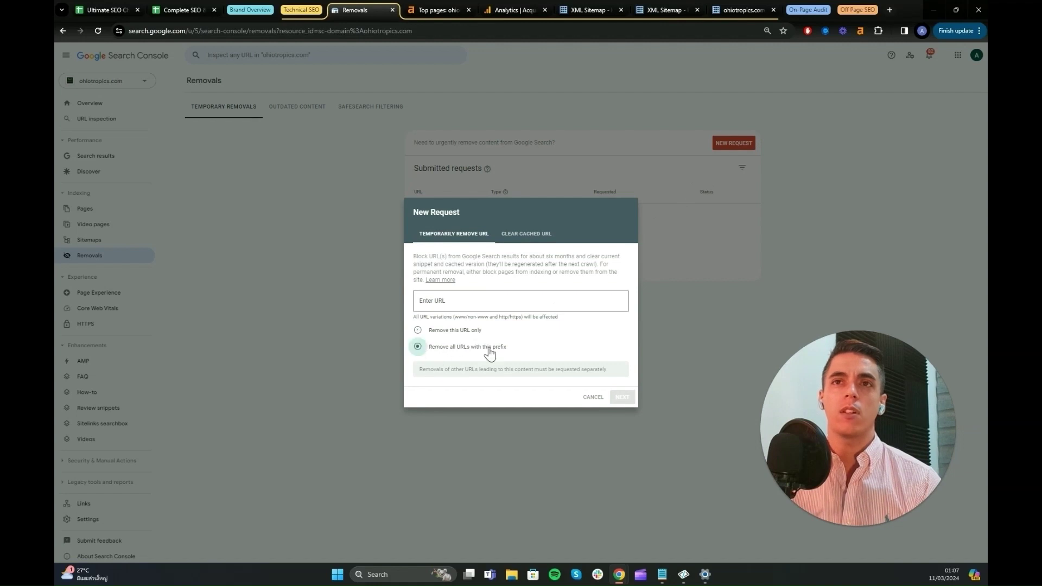
pyautogui.click(520, 299)
pyautogui.write('/tag/')
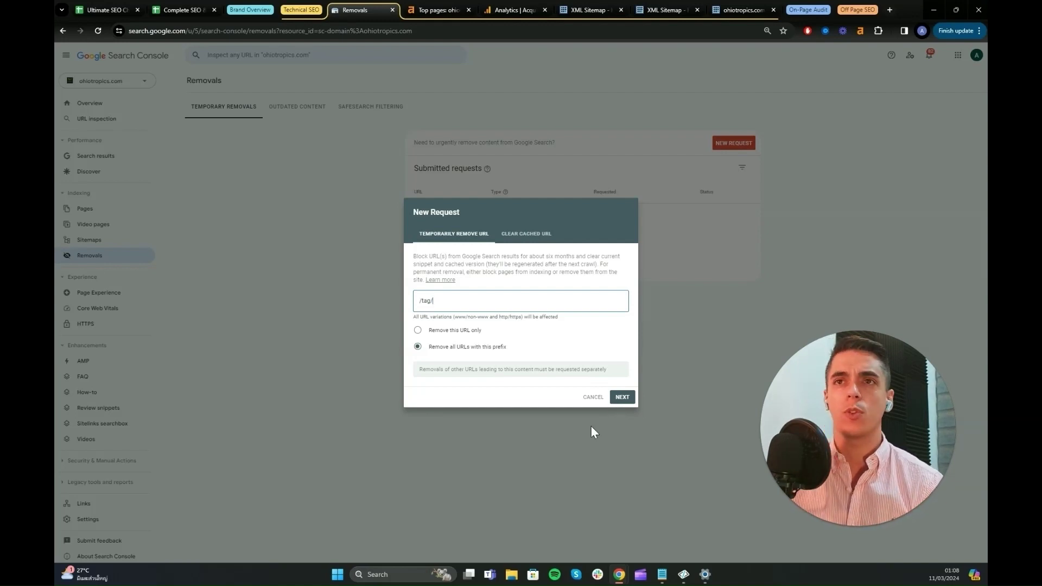
pyautogui.click(593, 397)
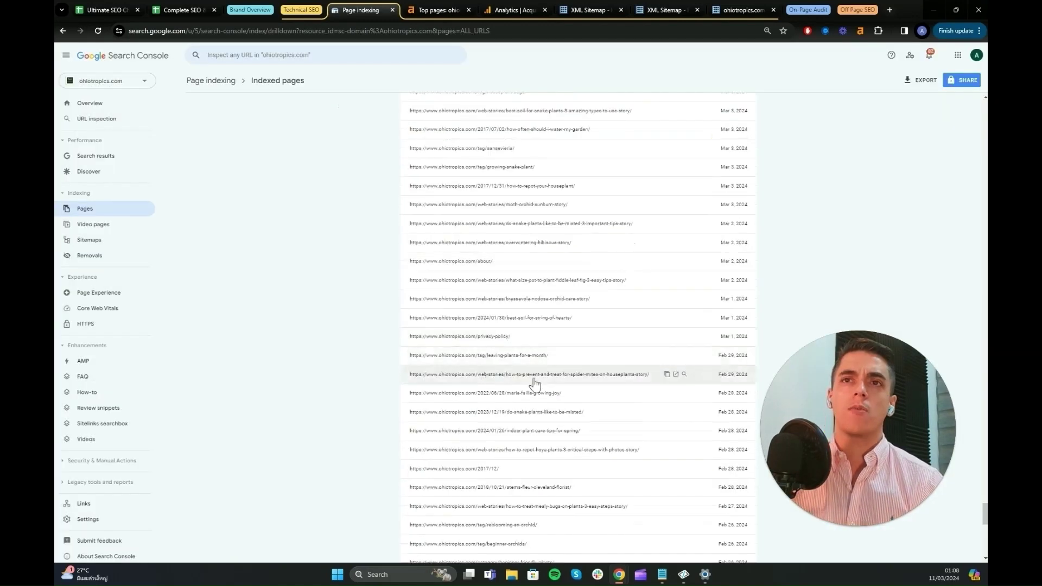
# Review the tag, category and web-stories URLs in the Indexed pages list.
pyautogui.scroll(3, 521, 401)
pyautogui.scroll(4, 523, 400)
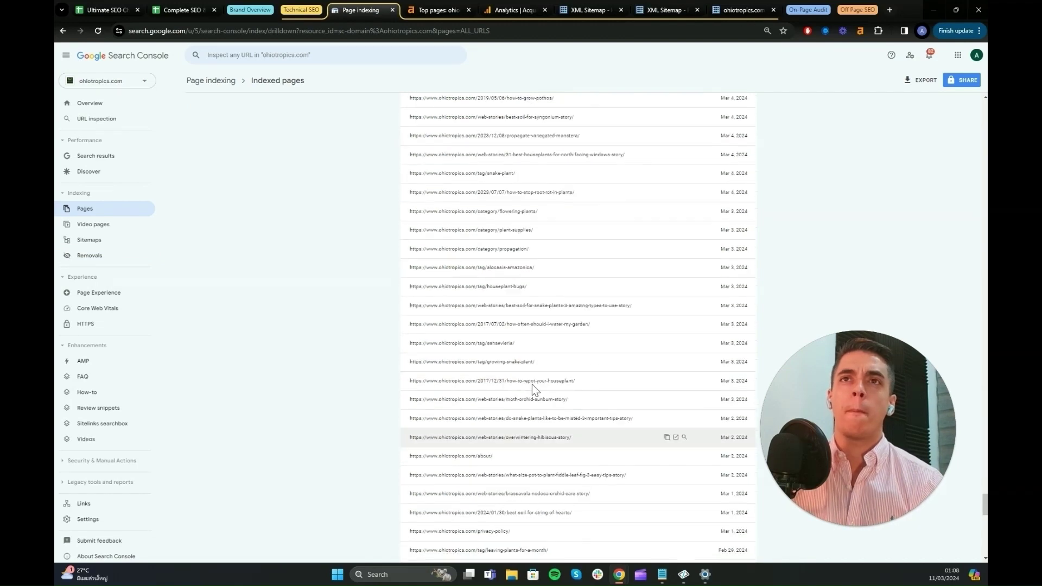
pyautogui.scroll(1, 515, 360)
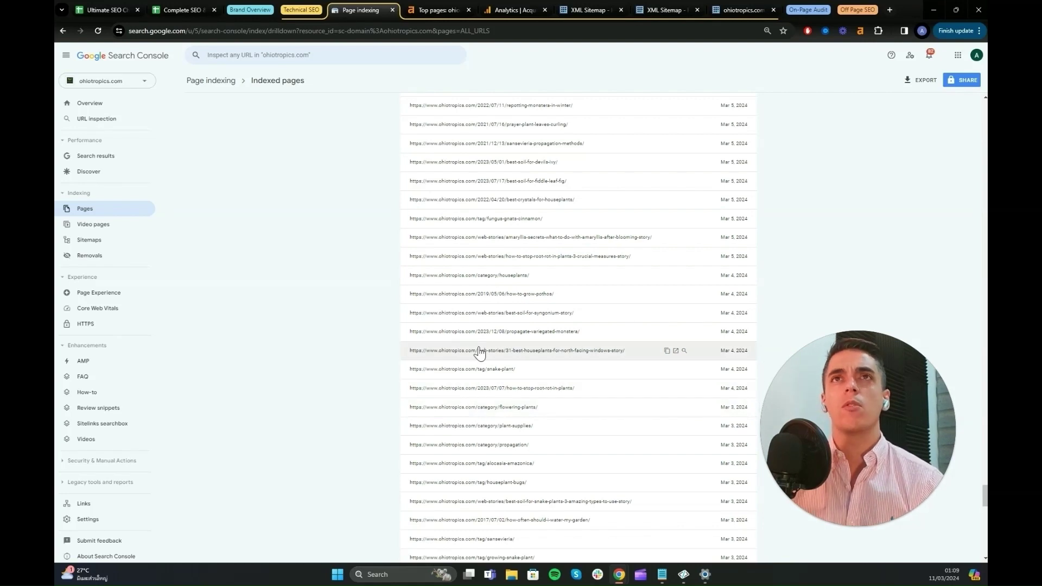
# Expand the Security & Manual Actions section and check the site's Manual actions report.
pyautogui.click(130, 461)
pyautogui.scroll(-1, 139, 426)
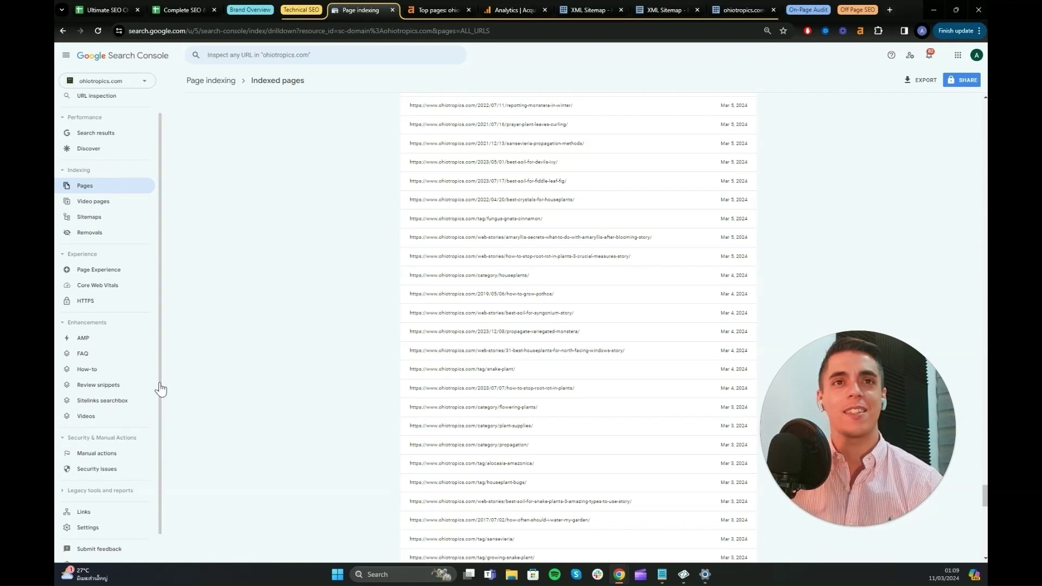
pyautogui.click(97, 454)
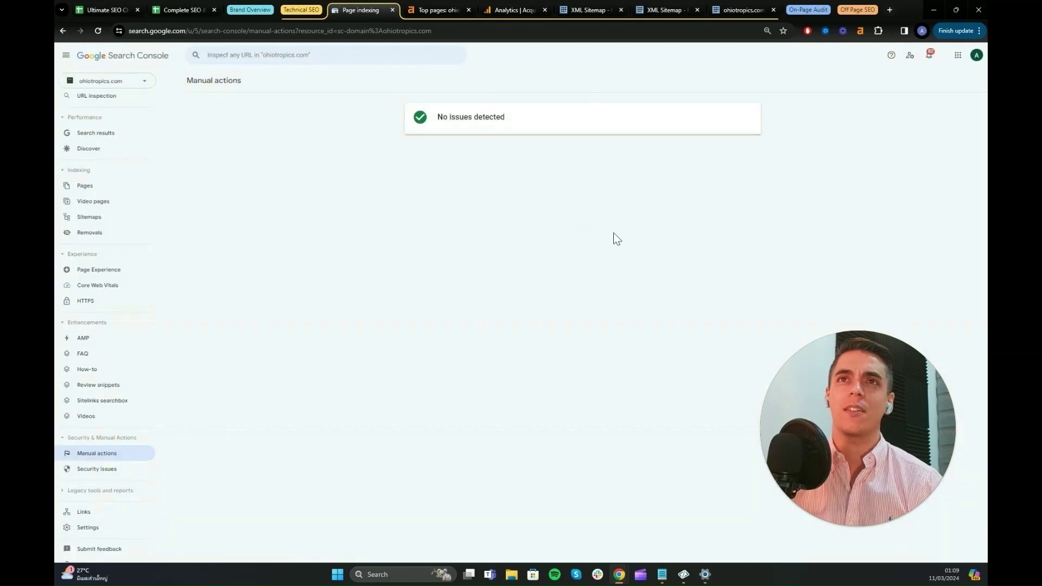
# Open the Crawl stats report from the property's settings and chart only the average response time.
pyautogui.scroll(-1, 125, 332)
pyautogui.scroll(-1, 126, 331)
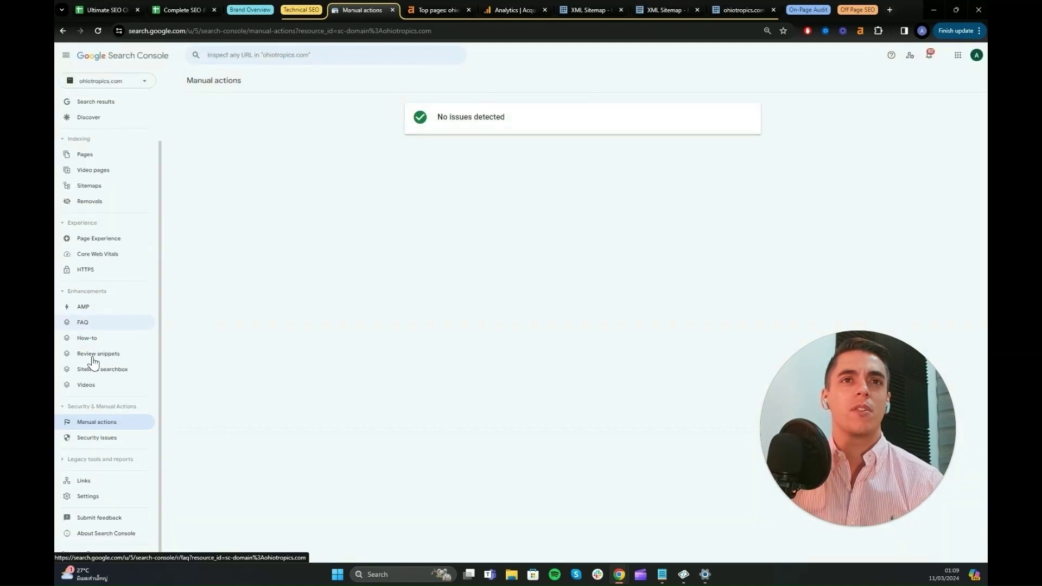
pyautogui.click(87, 496)
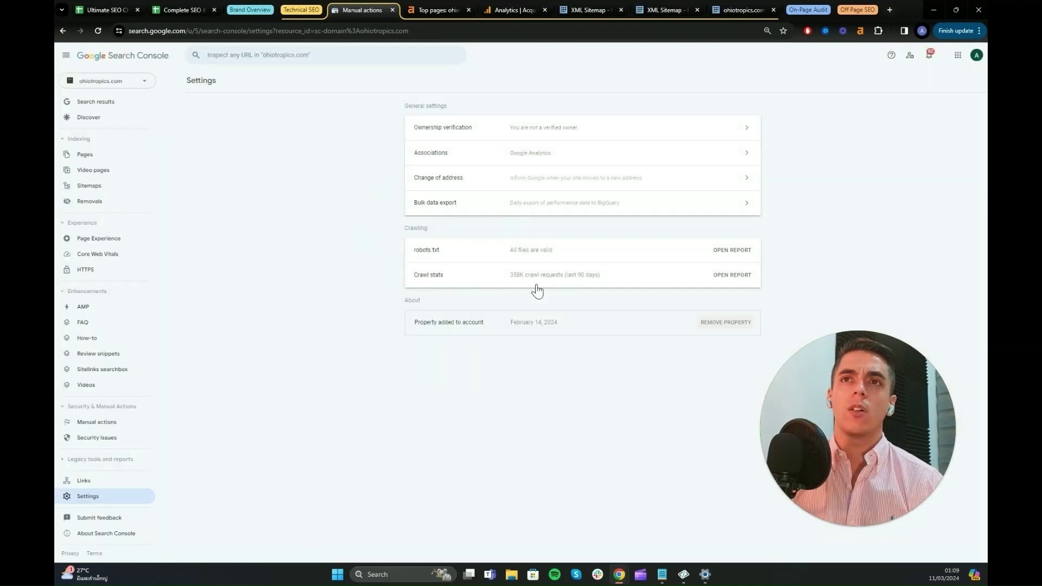
pyautogui.click(725, 278)
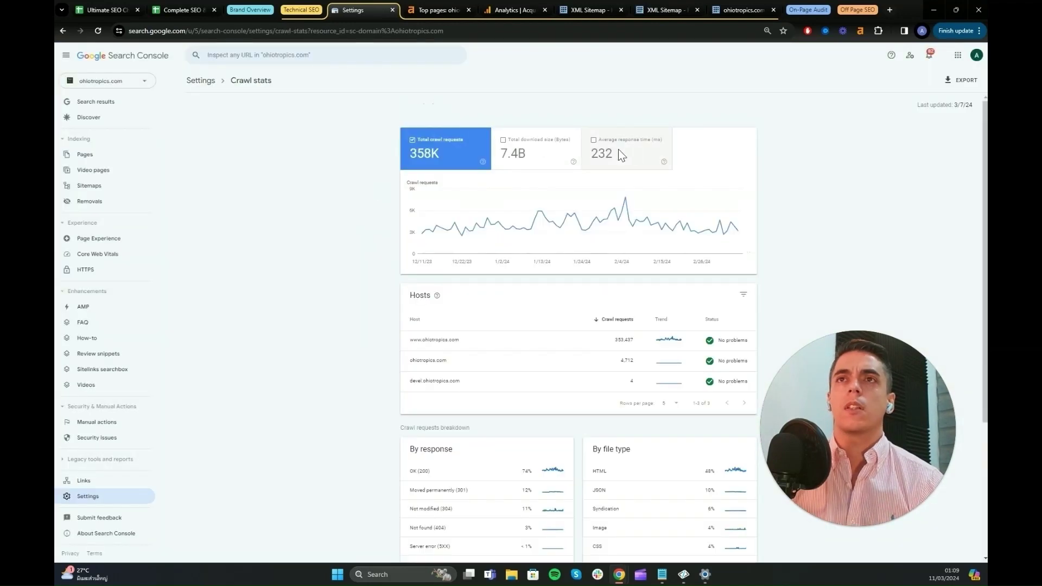
pyautogui.click(618, 149)
pyautogui.click(412, 161)
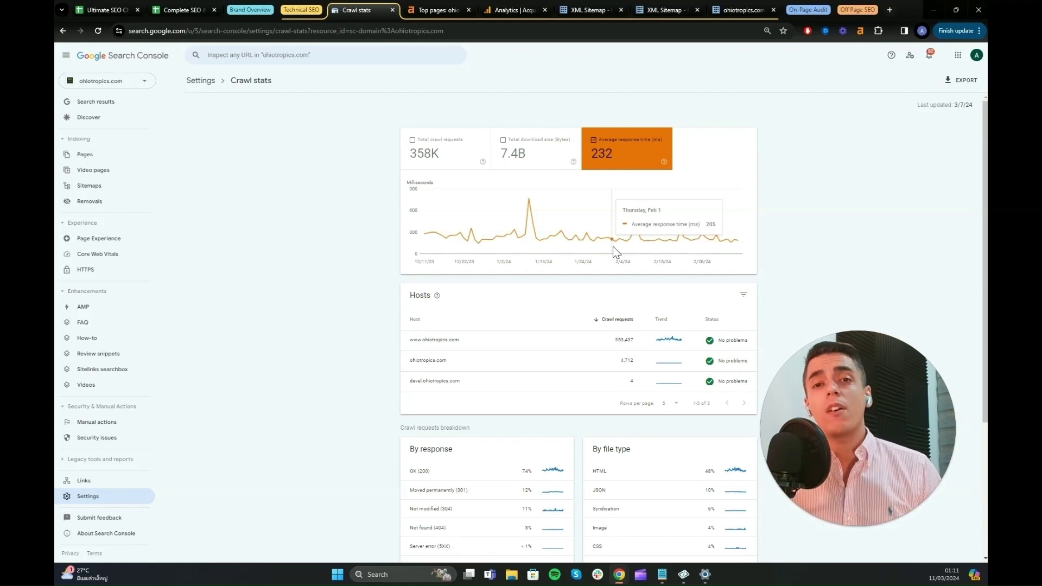
pyautogui.scroll(-3, 391, 423)
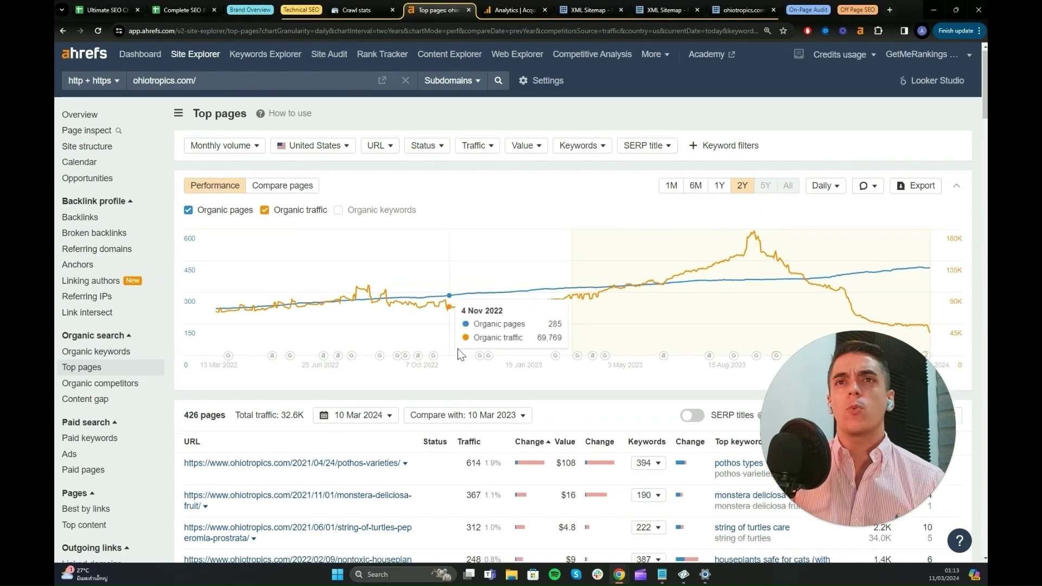
# Highlight the page count in the Ahrefs Top pages report, then sort the pages by traffic with the lowest first.
pyautogui.scroll(-2, 457, 349)
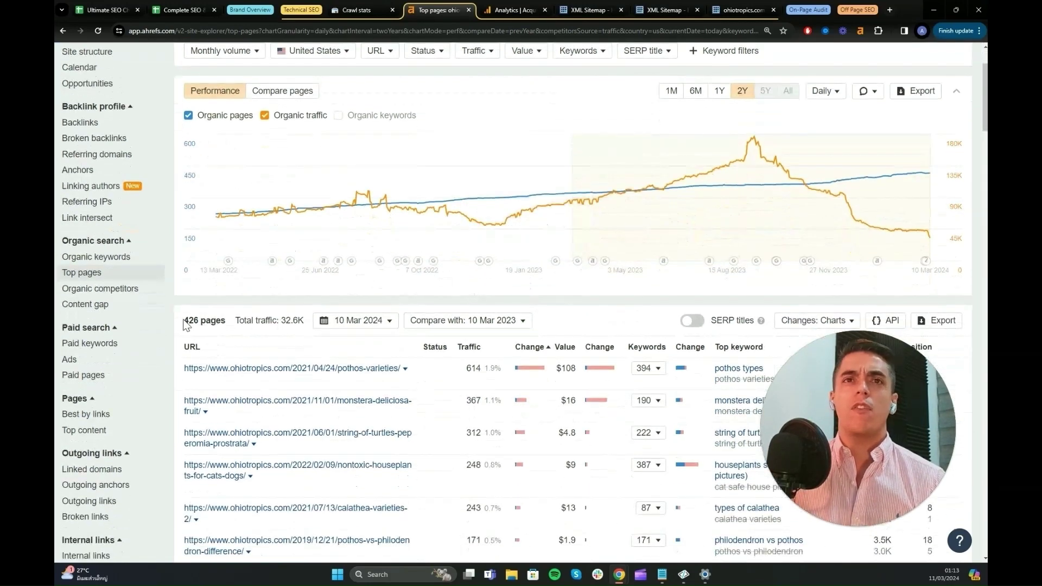
pyautogui.moveTo(183, 320); pyautogui.dragTo(197, 320)
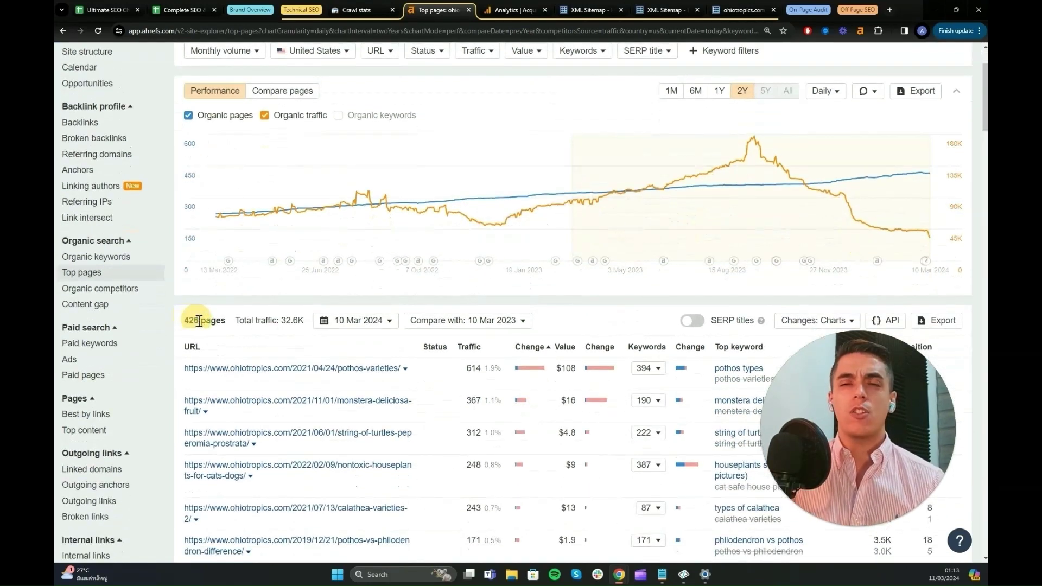
pyautogui.click(198, 321)
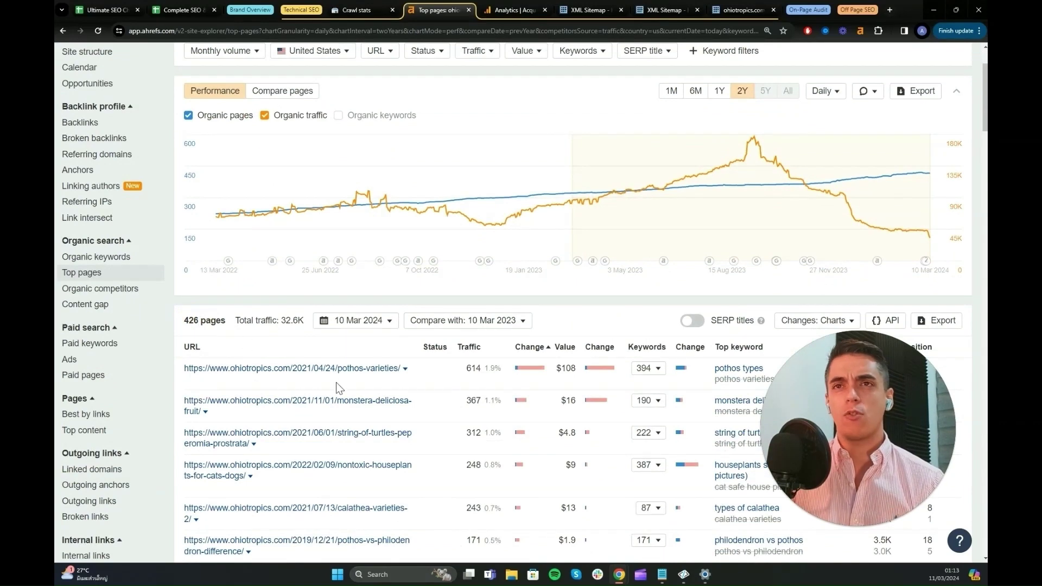
pyautogui.click(469, 346)
pyautogui.scroll(-1, 461, 358)
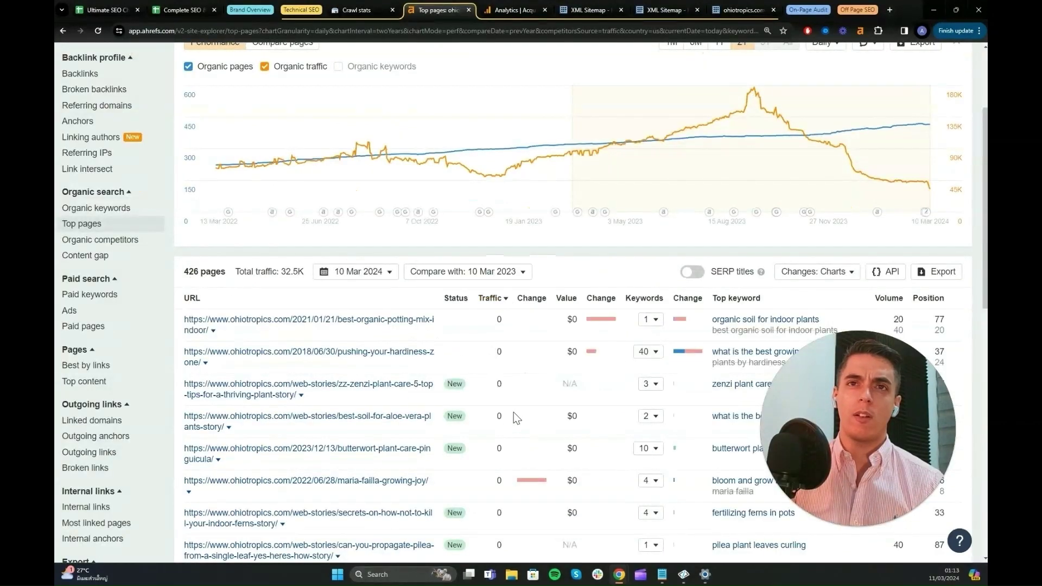
# Sort the Top pages report by traffic change and set its comparison date to 11 Sep 2022.
pyautogui.scroll(-5, 514, 412)
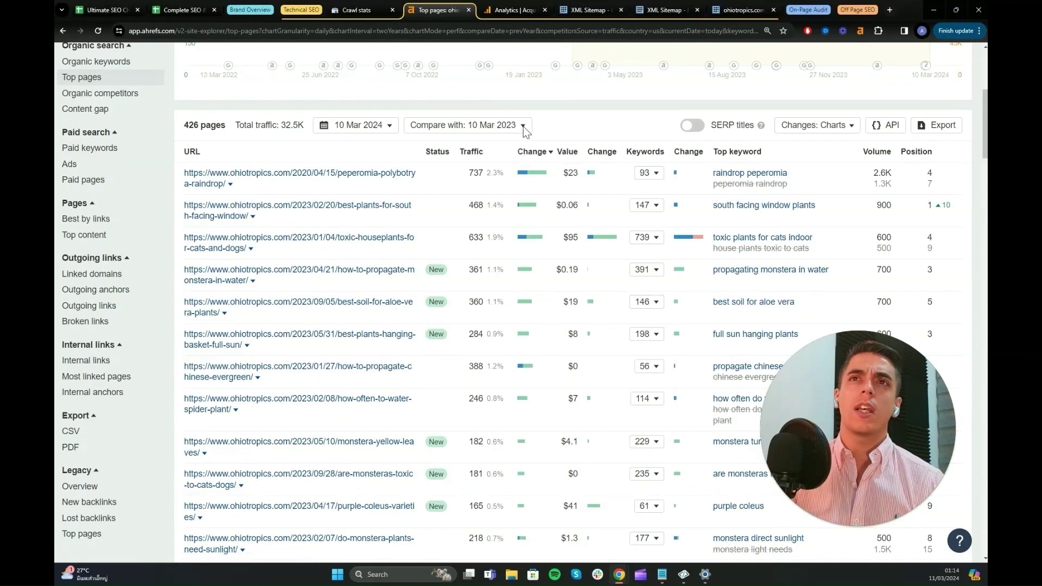
pyautogui.scroll(3, 597, 157)
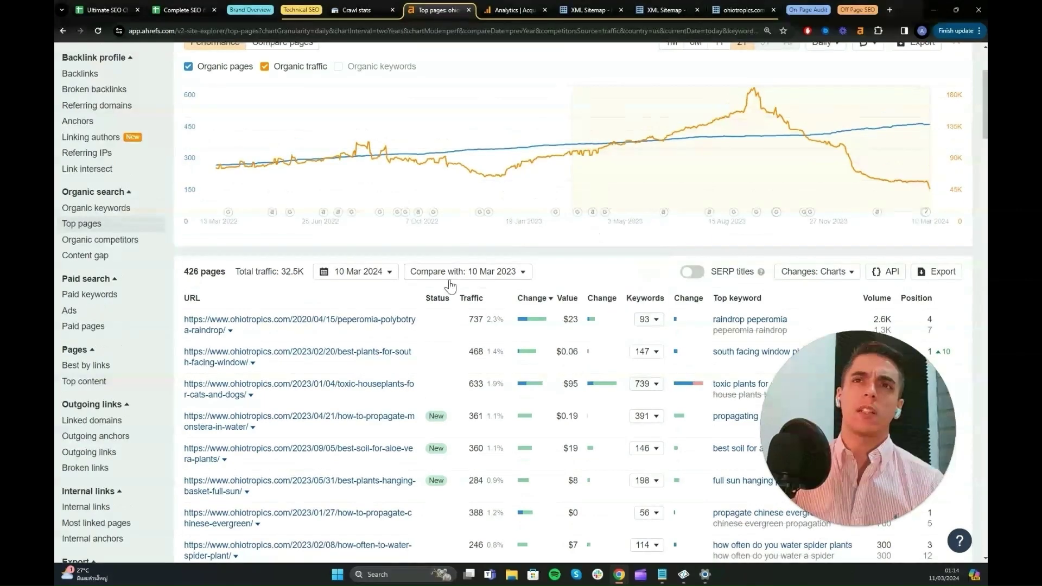
pyautogui.click(524, 273)
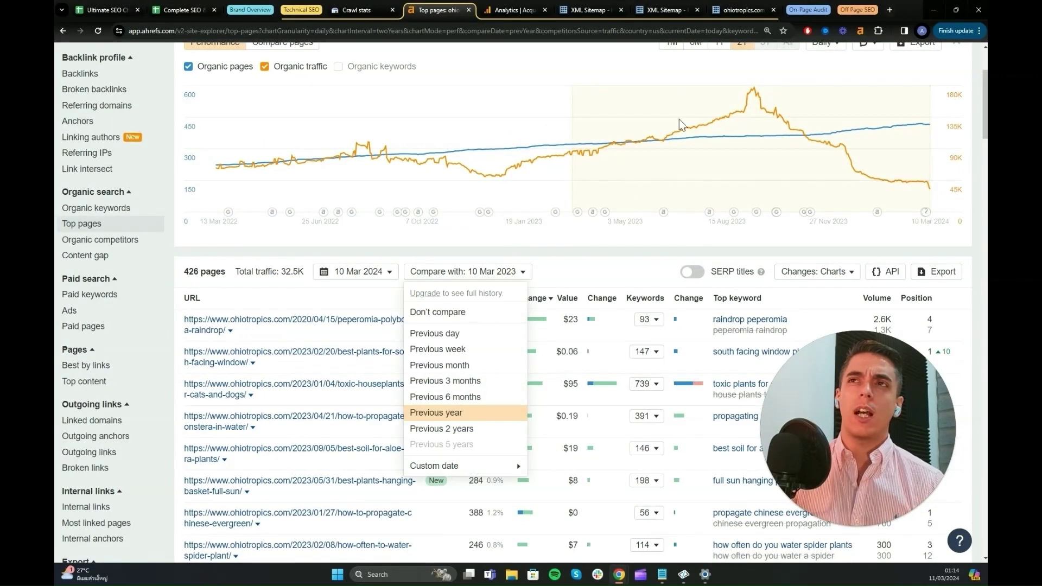
pyautogui.moveTo(757, 99)
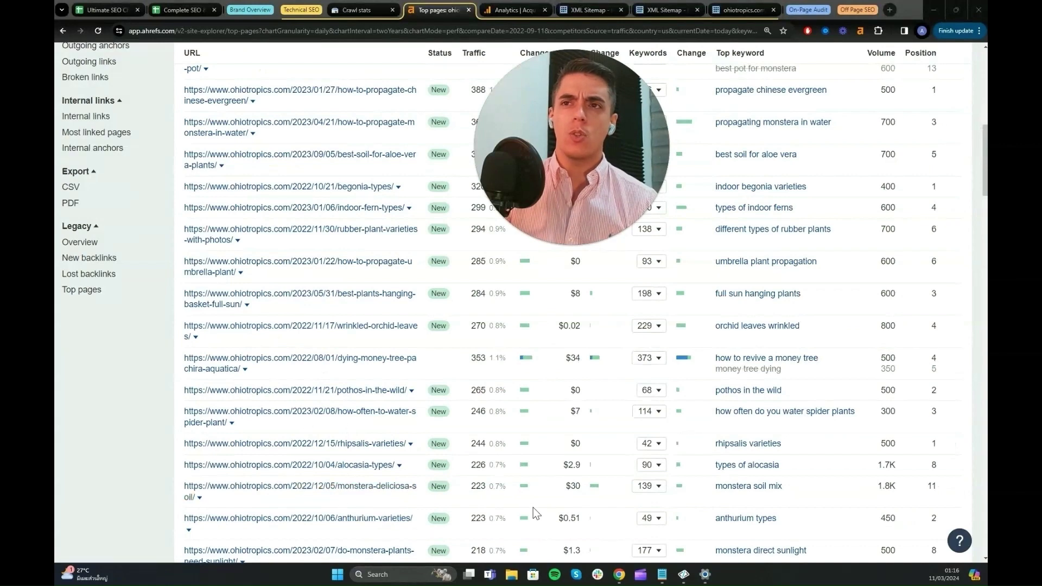
# Order the pages by largest traffic loss and inspect the traffic changes of the monstera-deliciosa-fruit and propagate-string-of-hearts pages.
pyautogui.scroll(10, 346, 473)
pyautogui.scroll(-3, 465, 388)
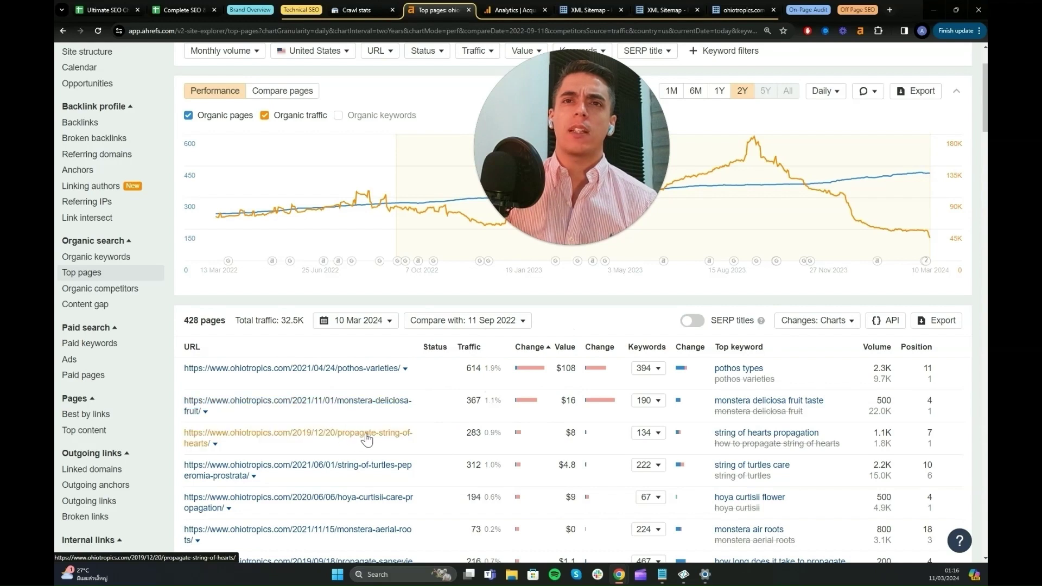
pyautogui.moveTo(533, 405)
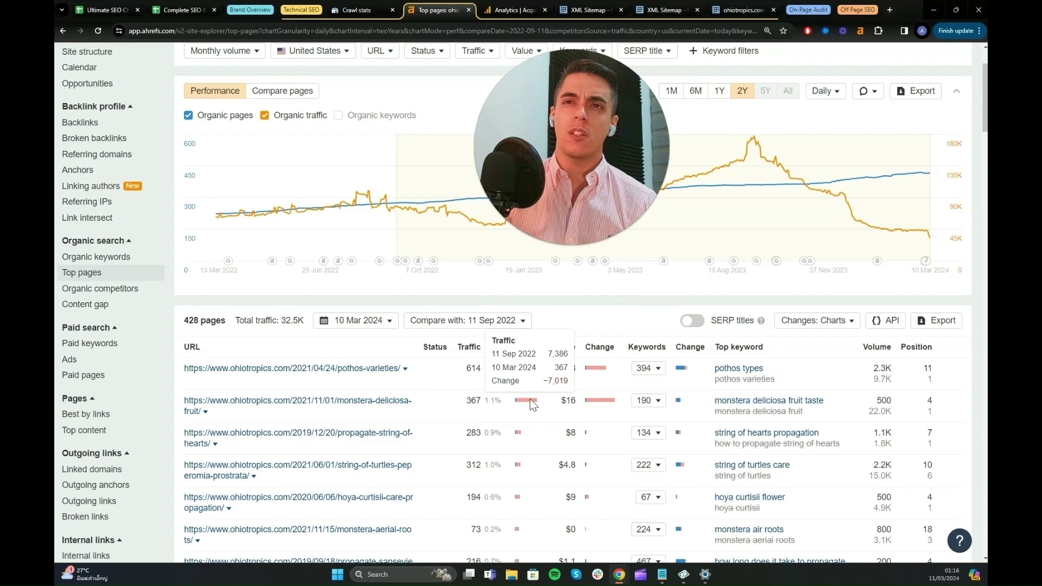
pyautogui.moveTo(679, 383)
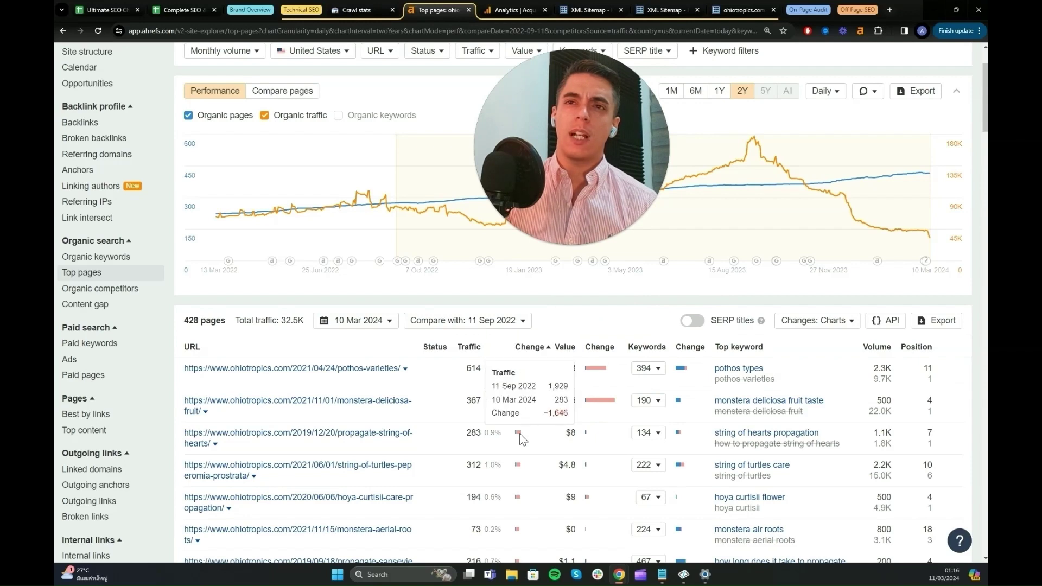
pyautogui.scroll(-1, 526, 445)
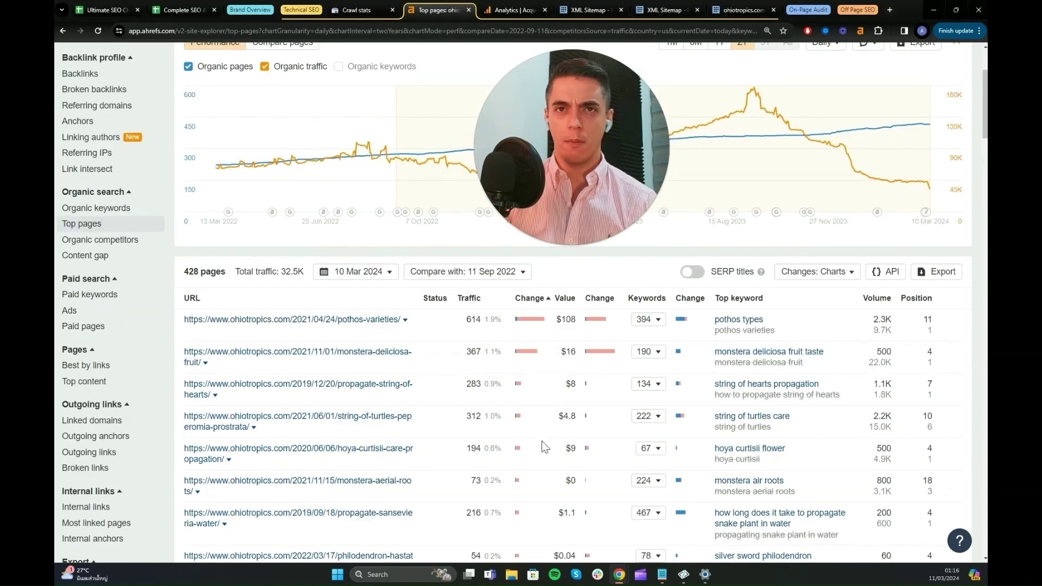
pyautogui.scroll(1, 535, 427)
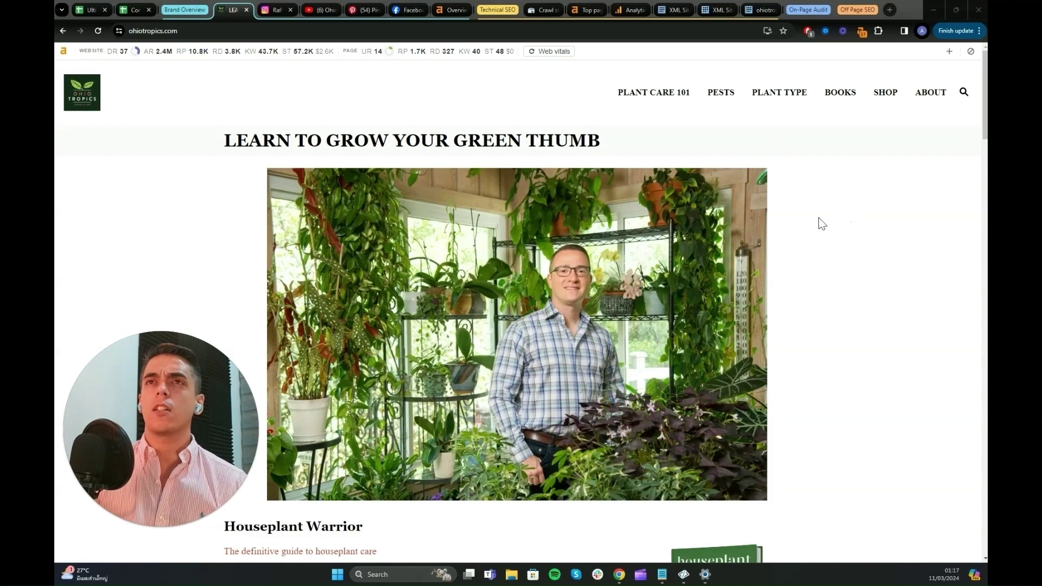
# Switch to the Ohio Tropics homepage and review its book promotions, latest posts, press features, categories and footer.
pyautogui.scroll(-13, 796, 211)
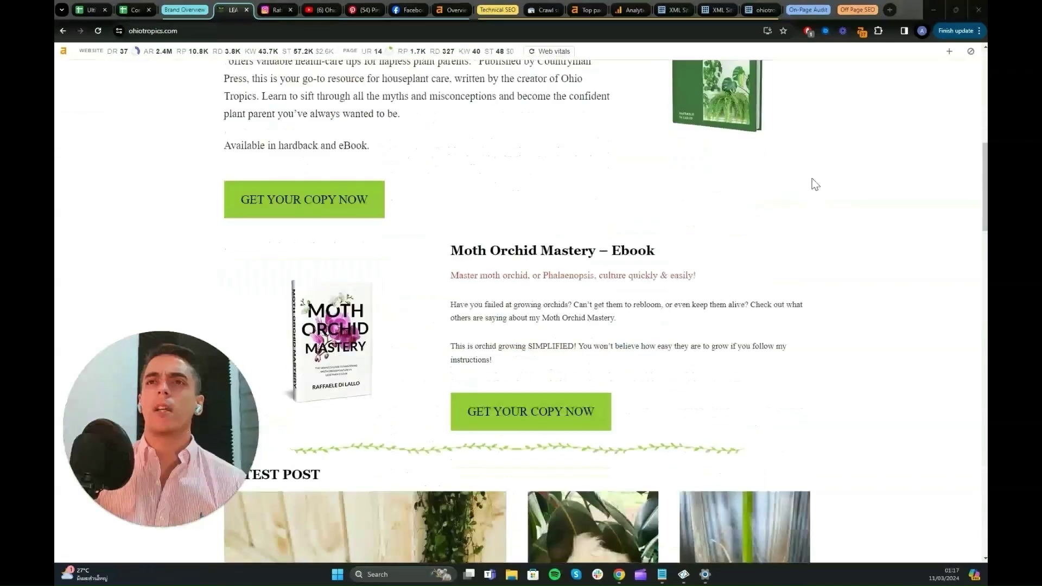
pyautogui.scroll(-14, 816, 181)
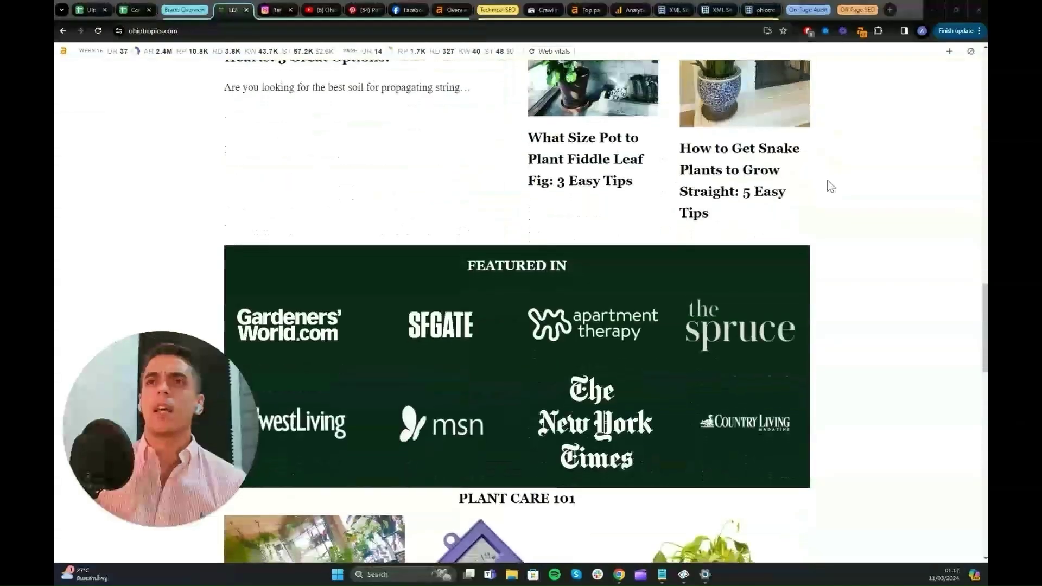
pyautogui.scroll(-14, 826, 198)
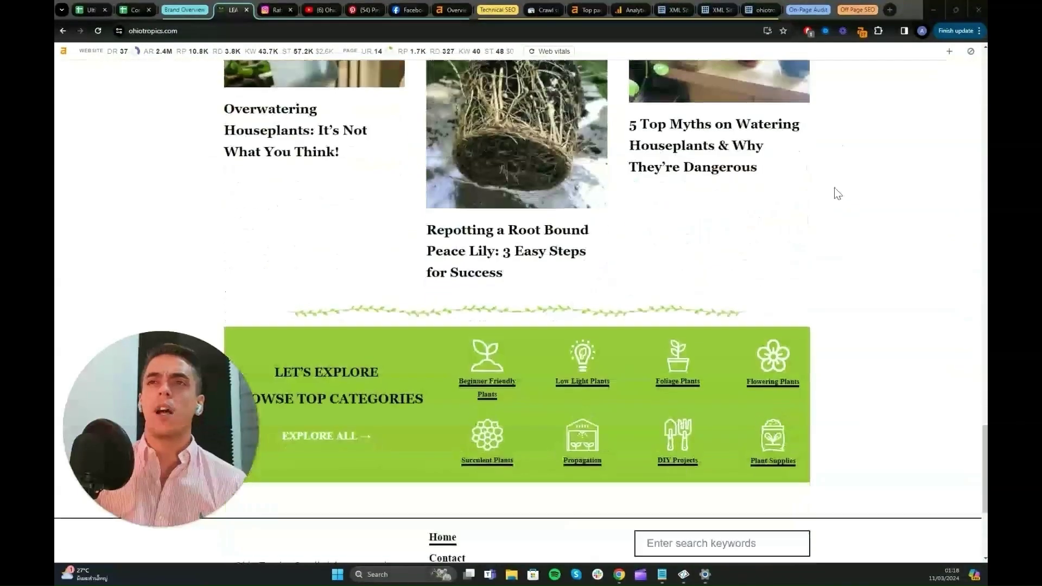
pyautogui.scroll(-2, 840, 191)
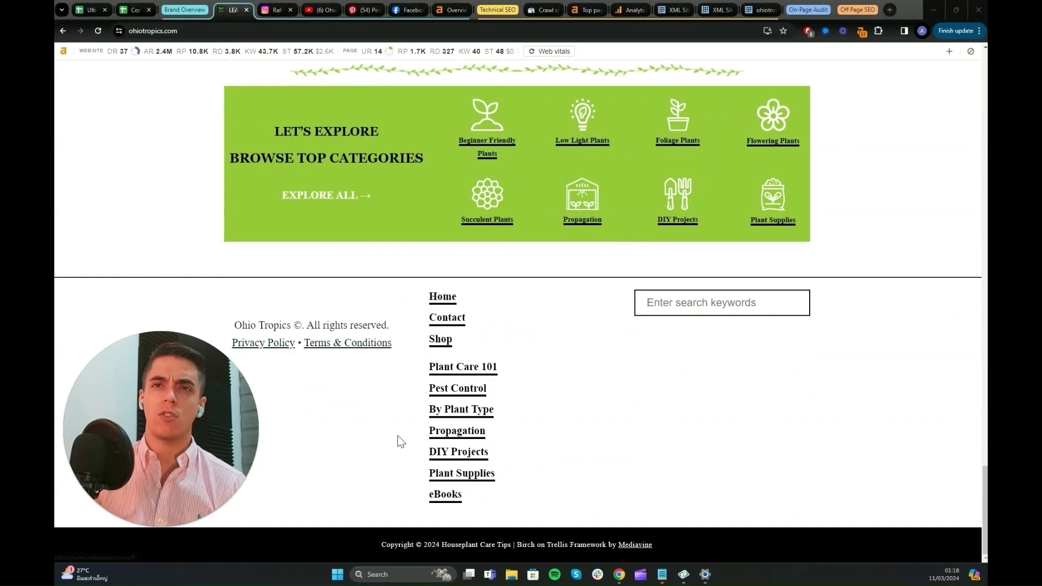
# Open the site's About page and read the founder's introduction and the Amazon Associates disclosure.
pyautogui.click(334, 354)
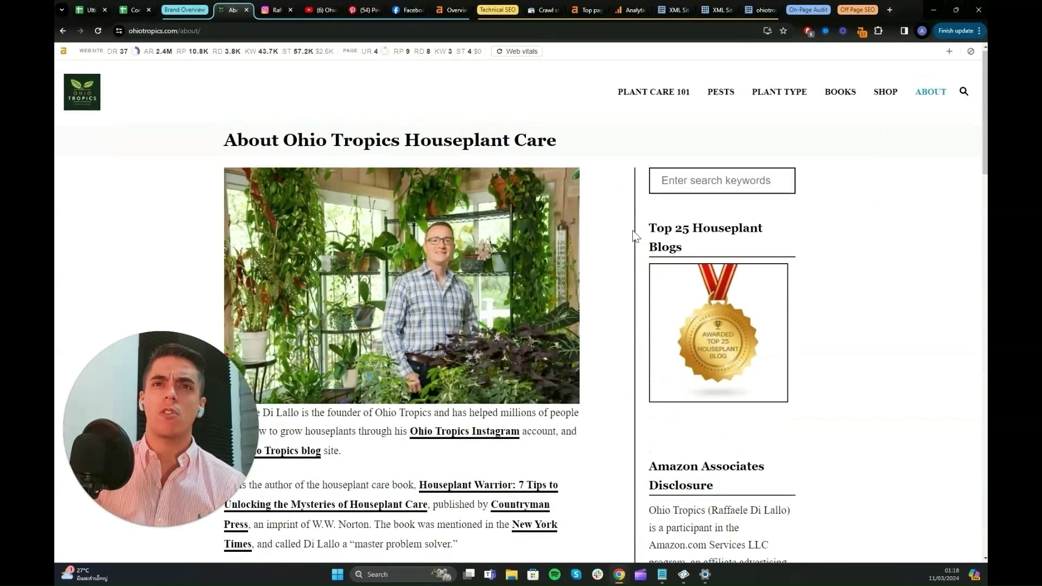
pyautogui.scroll(-3, 629, 223)
pyautogui.scroll(-1, 626, 217)
pyautogui.scroll(-1, 624, 211)
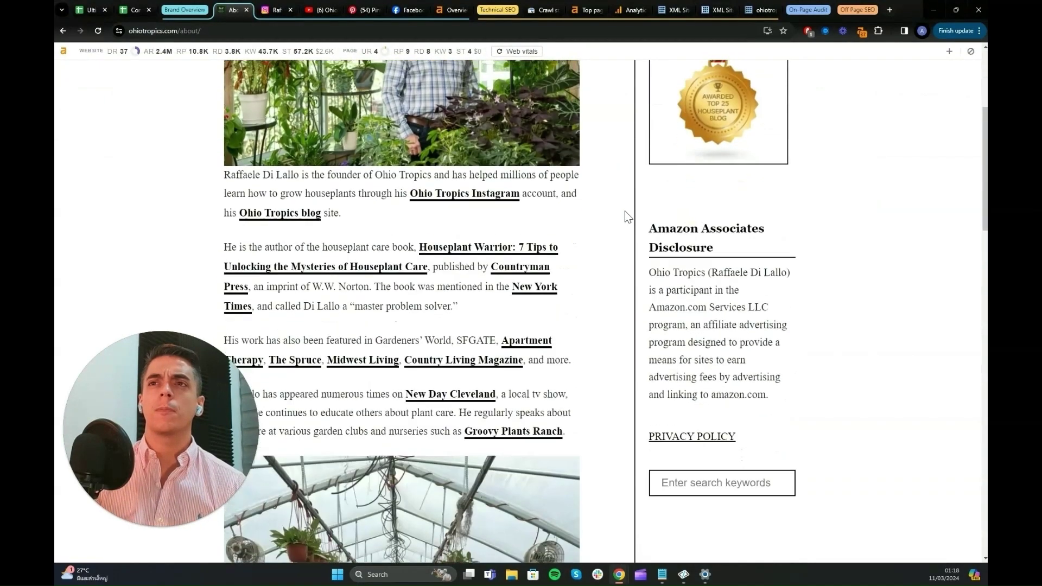
pyautogui.scroll(1, 622, 239)
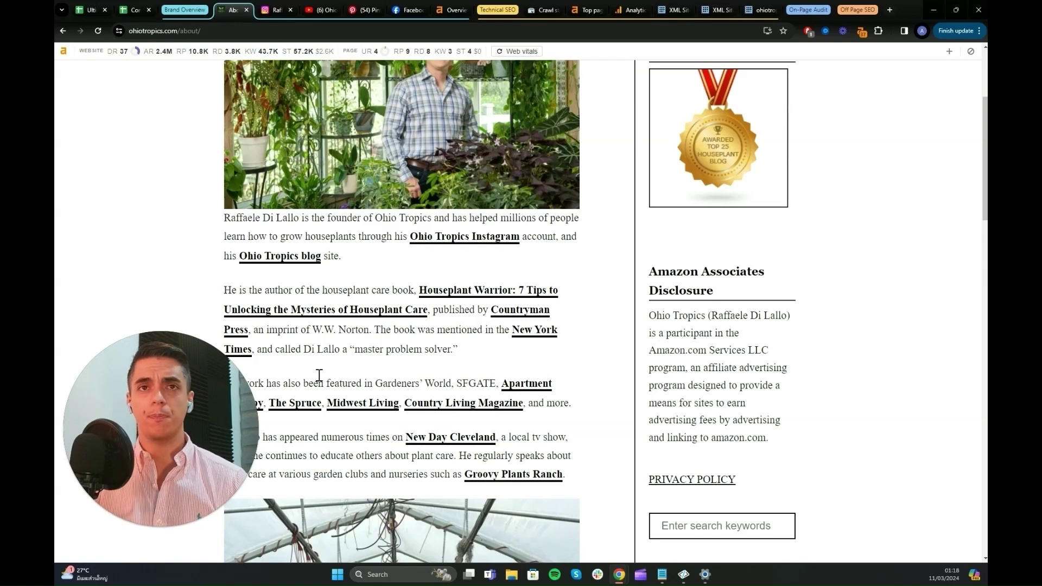
# Check the Ohio Tropics Instagram profile and return to the About page.
pyautogui.moveTo(163, 357); pyautogui.dragTo(758, 268)
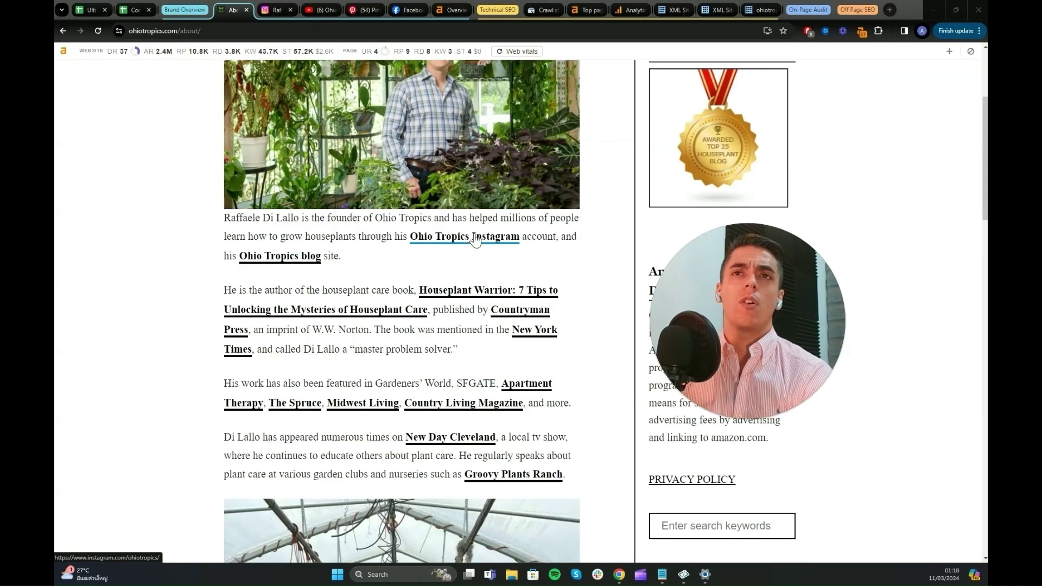
pyautogui.click(270, 12)
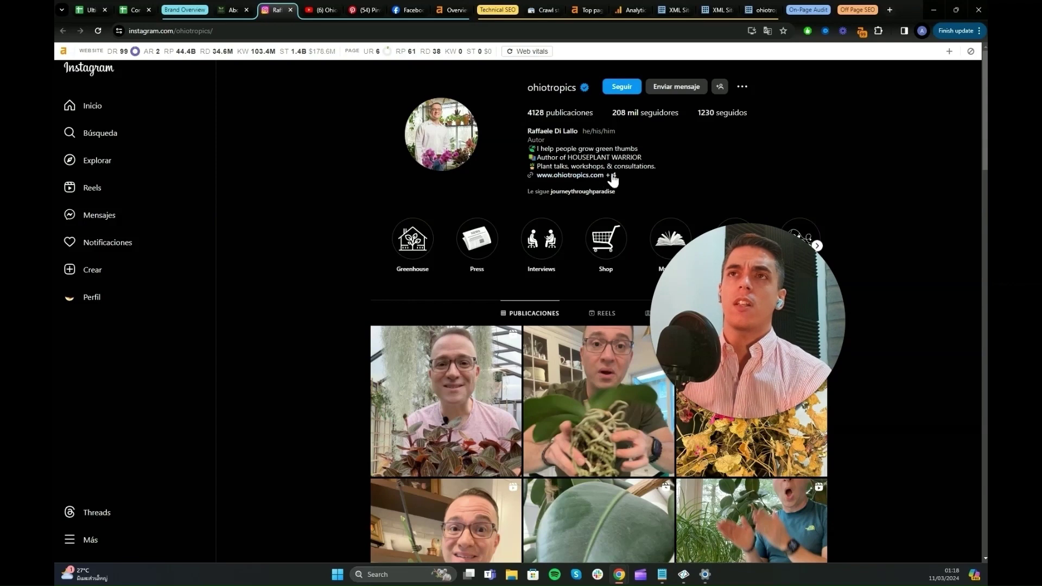
pyautogui.click(233, 10)
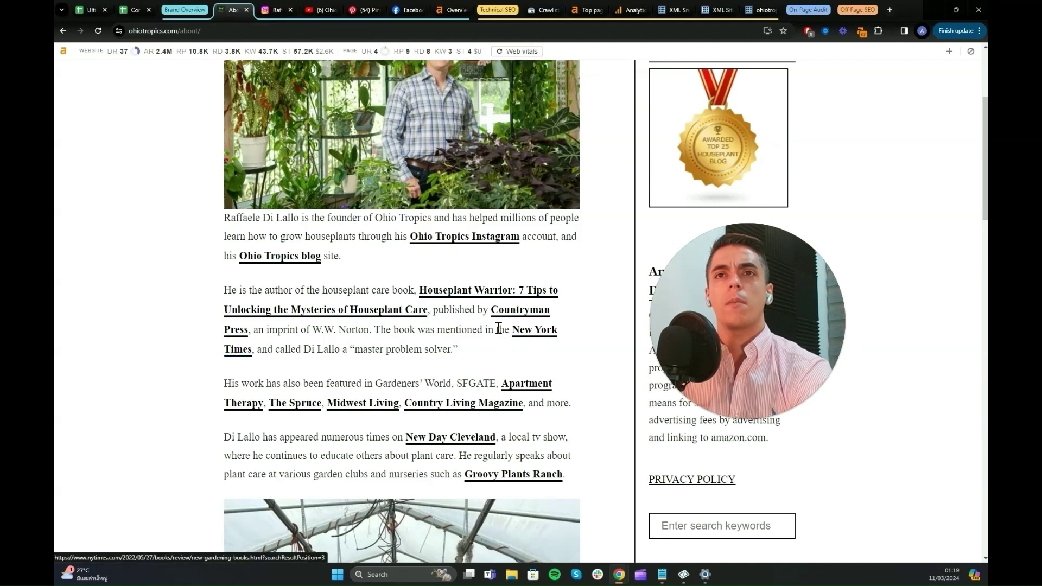
# Examine the About page's press mentions, credentials and social media links, and check the Ohio Tropics YouTube channel.
pyautogui.scroll(-1, 470, 365)
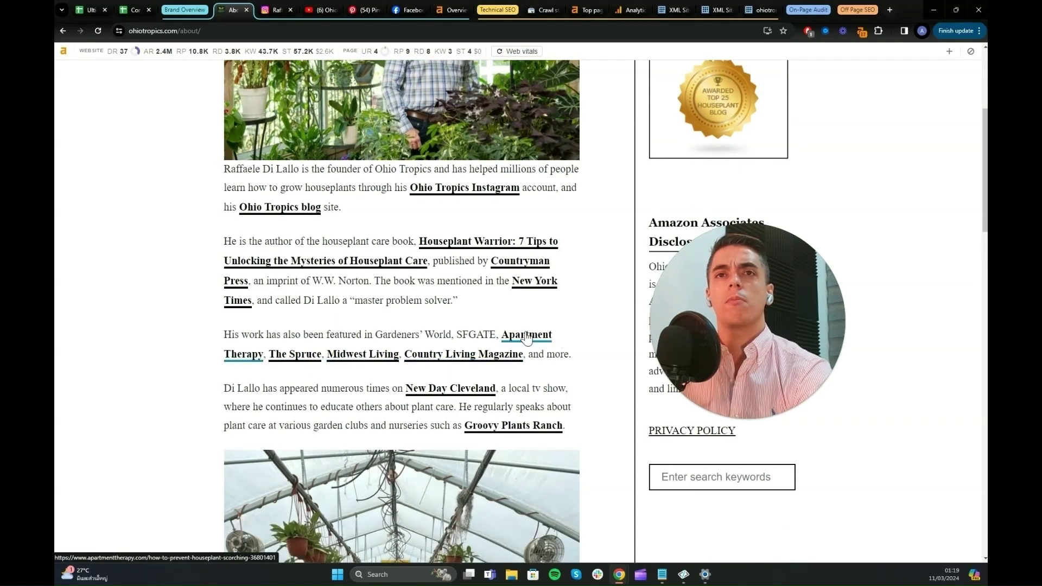
pyautogui.scroll(-1, 362, 386)
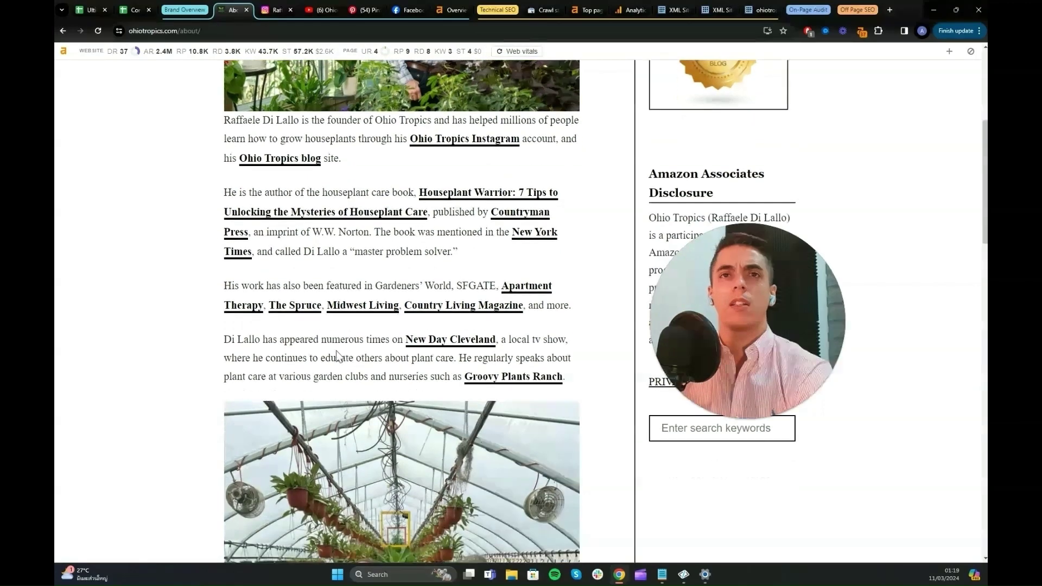
pyautogui.scroll(-2, 337, 356)
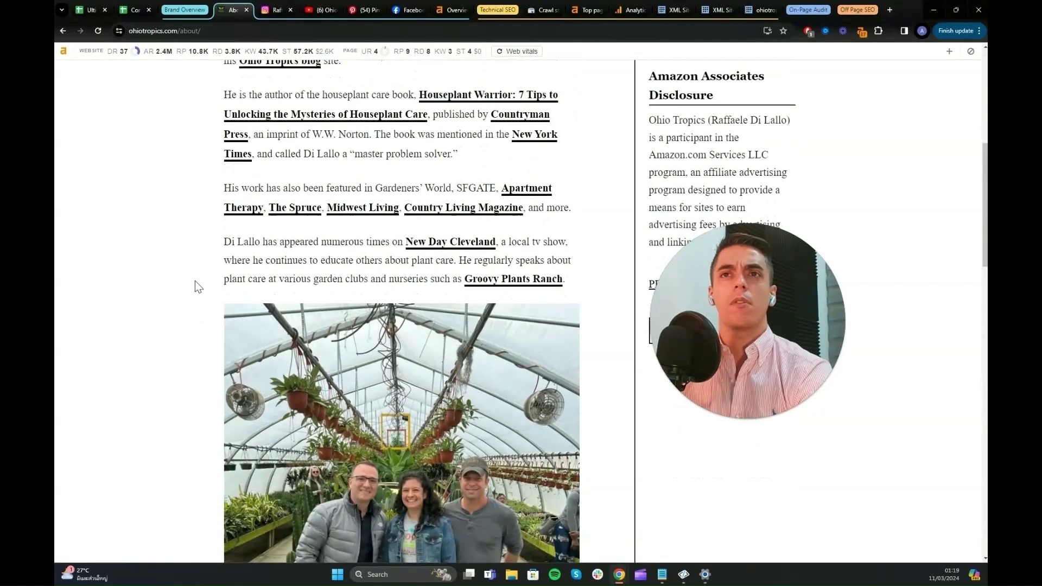
pyautogui.scroll(-1, 198, 285)
pyautogui.scroll(-1, 201, 266)
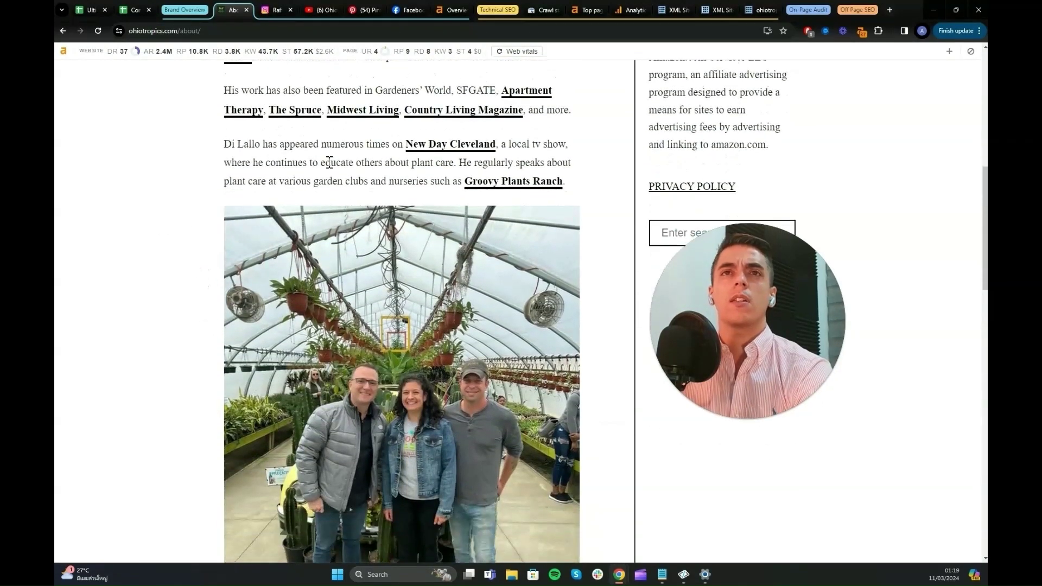
pyautogui.scroll(-11, 211, 250)
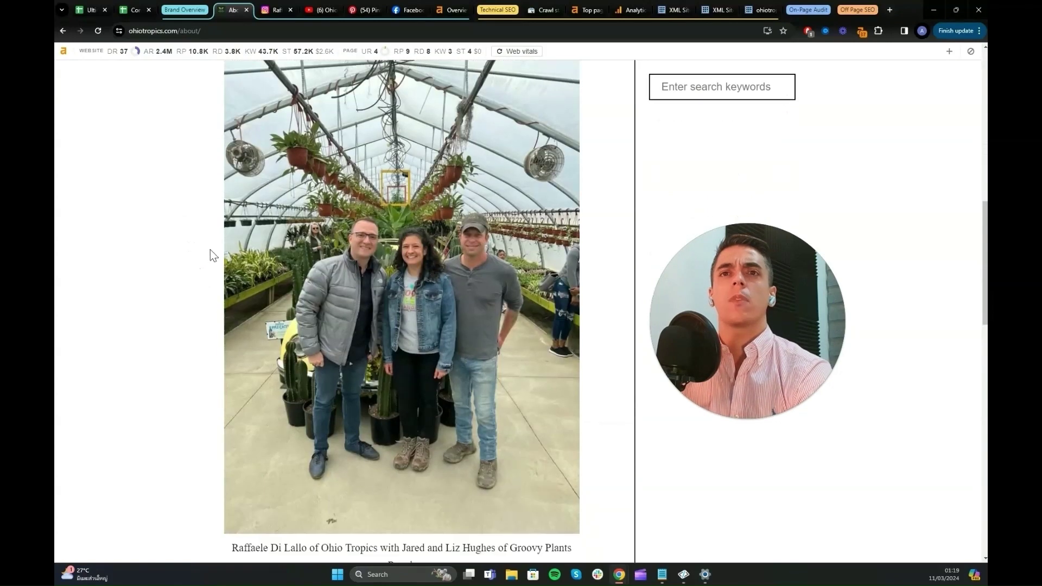
pyautogui.scroll(-1, 220, 248)
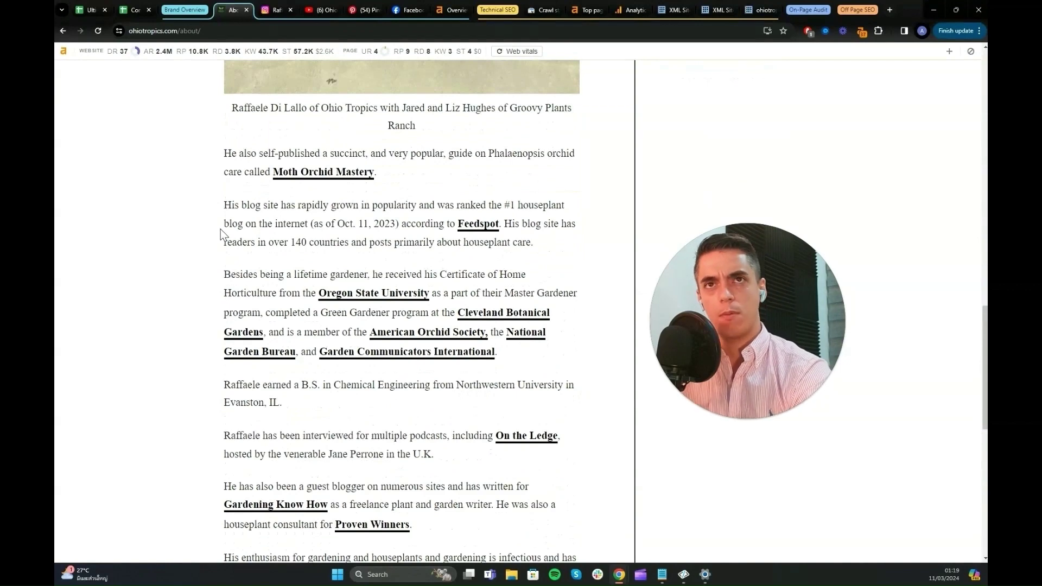
pyautogui.scroll(-6, 467, 218)
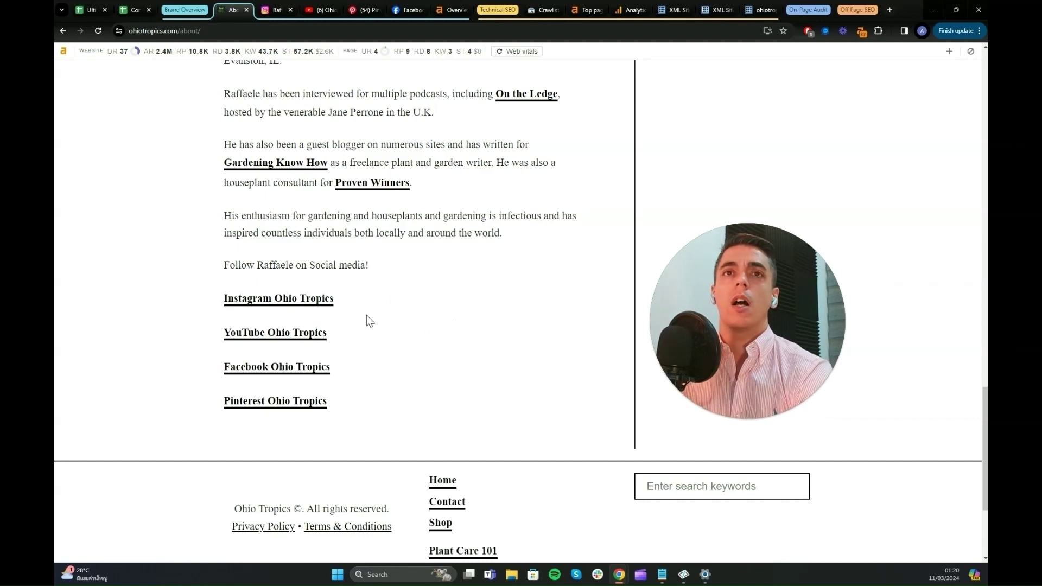
pyautogui.click(317, 13)
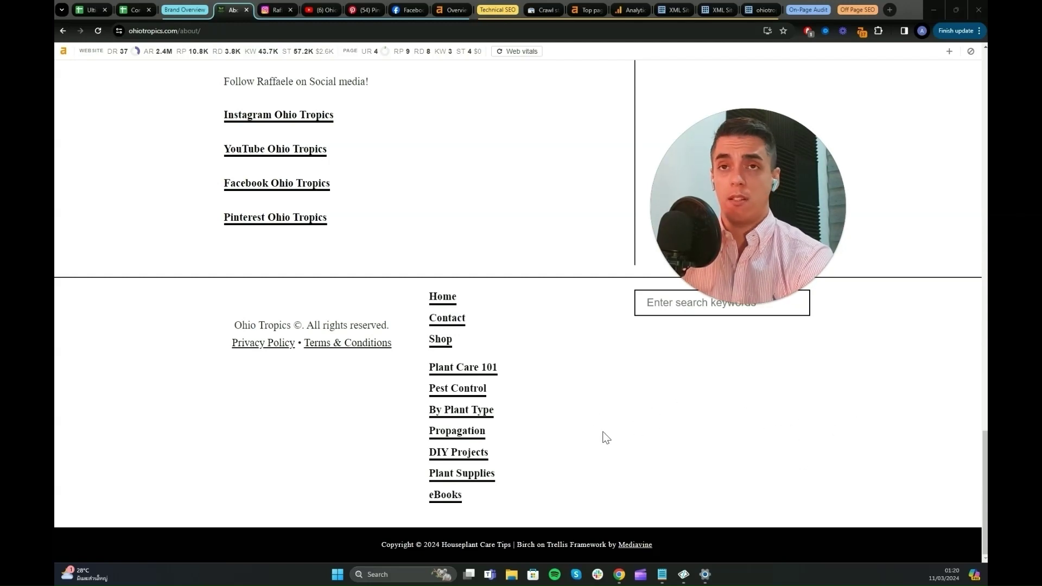
# Return to the start of the About page and examine the Plant Care 101, Pests and Plant Type navigation submenus.
pyautogui.scroll(10, 586, 432)
pyautogui.scroll(6, 592, 430)
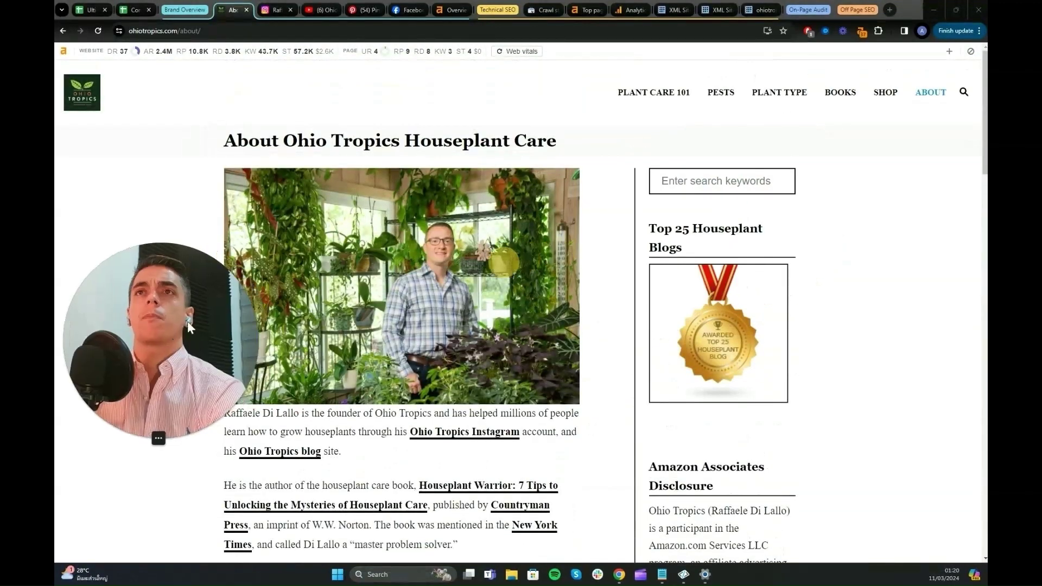
pyautogui.moveTo(662, 96)
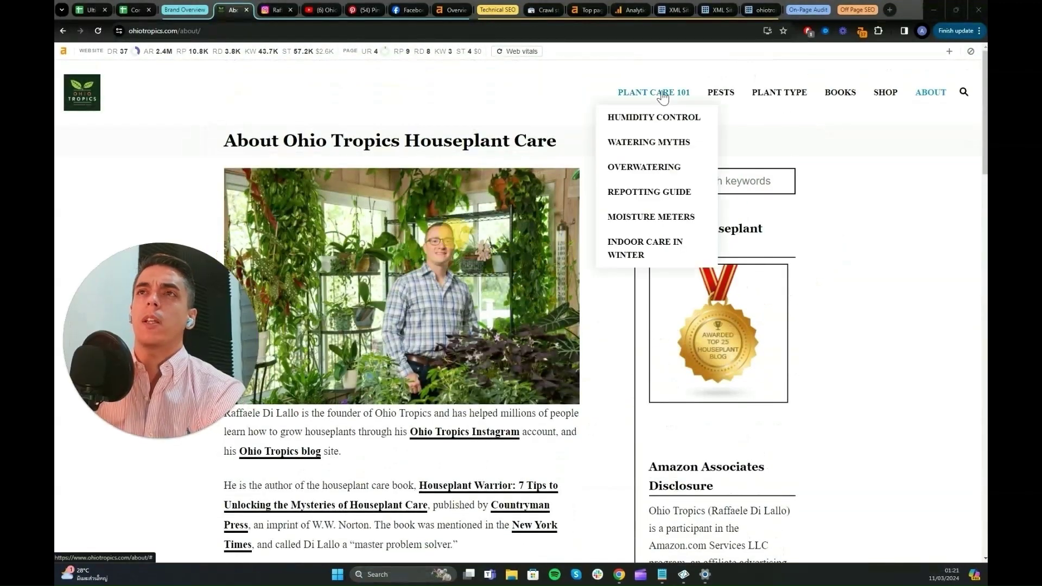
pyautogui.moveTo(722, 98)
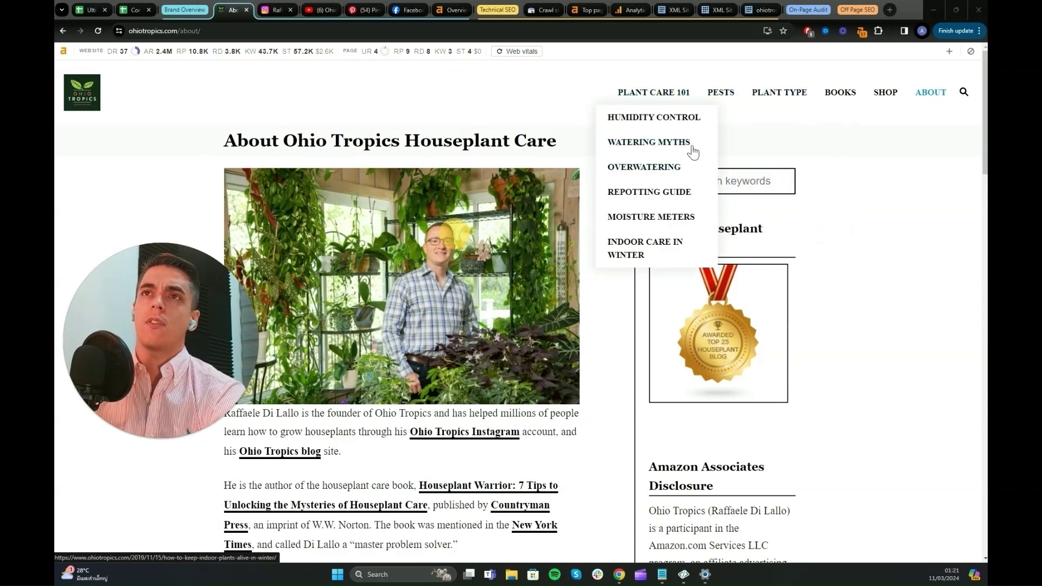
pyautogui.moveTo(773, 95)
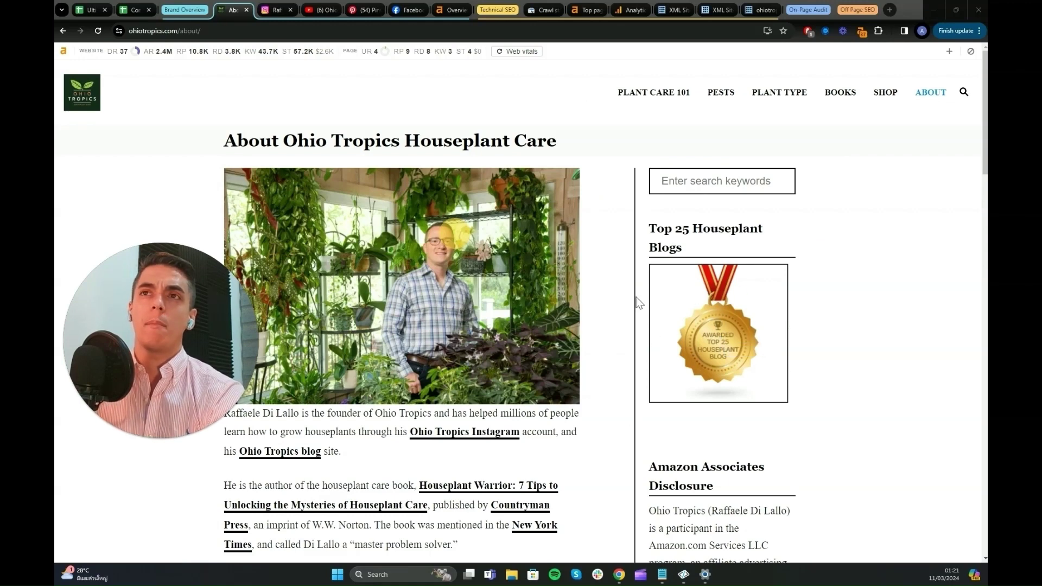
pyautogui.scroll(-1, 621, 251)
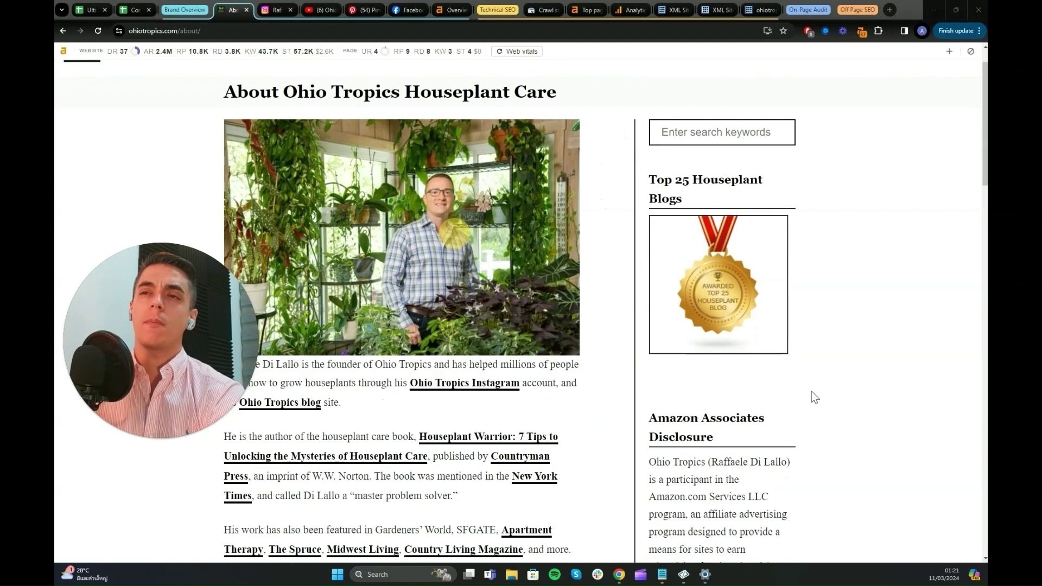
pyautogui.scroll(-5, 810, 319)
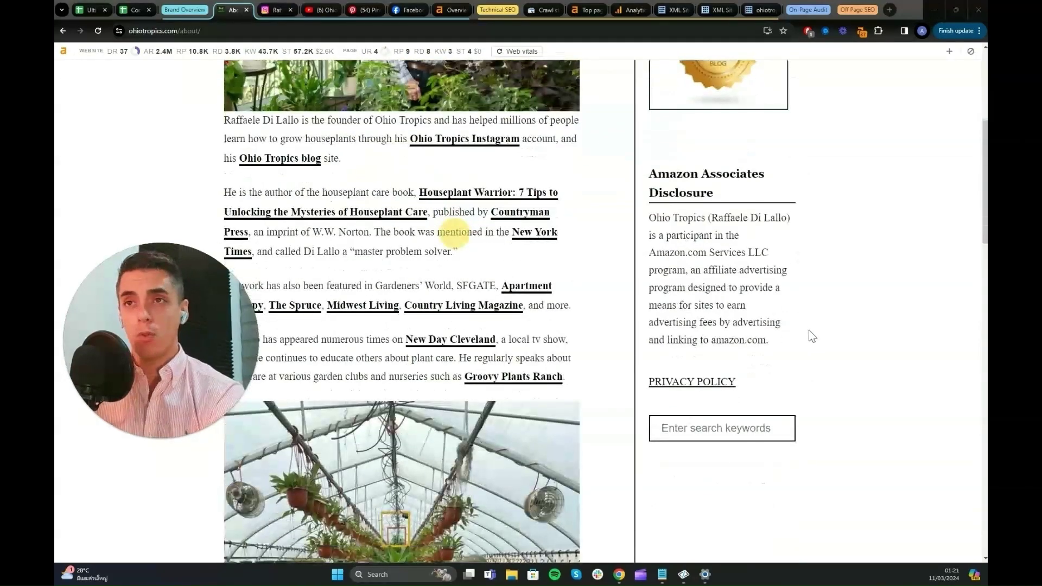
pyautogui.scroll(5, 733, 367)
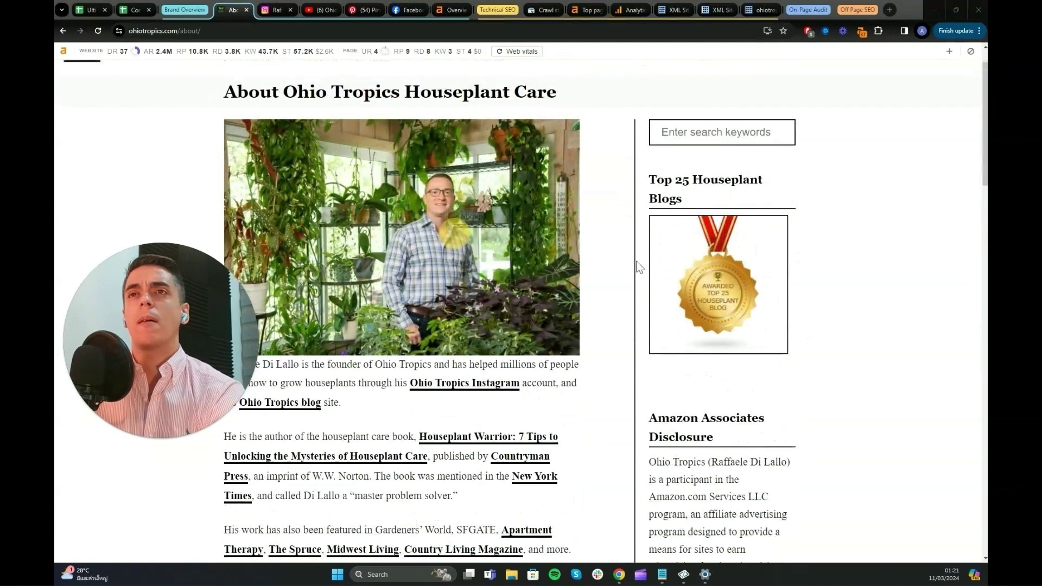
pyautogui.scroll(1, 640, 267)
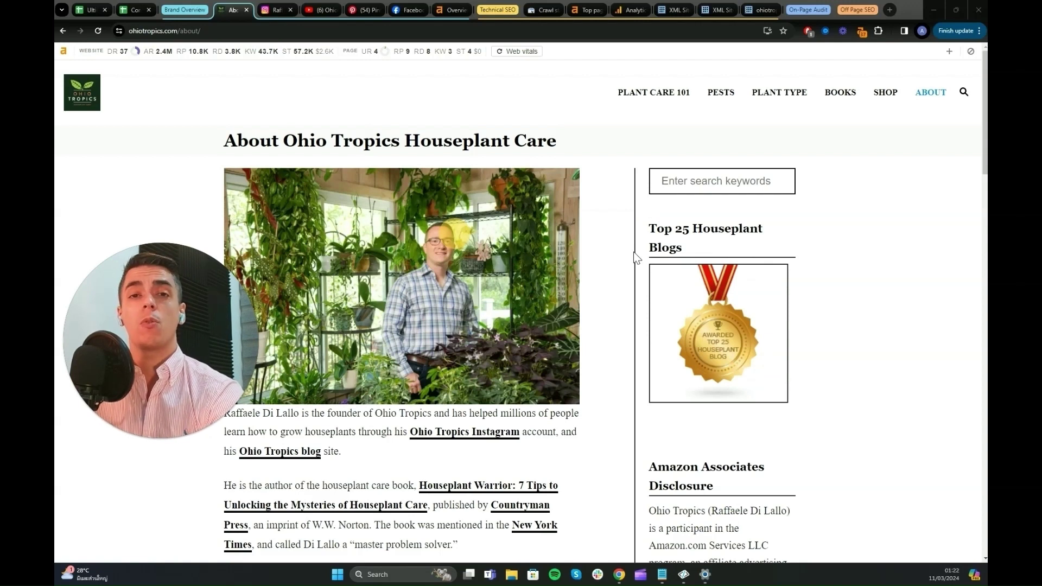
# Open the Houseplant Warrior page under Books and examine its retailer links, book description, publisher details and endorsements.
pyautogui.moveTo(832, 97)
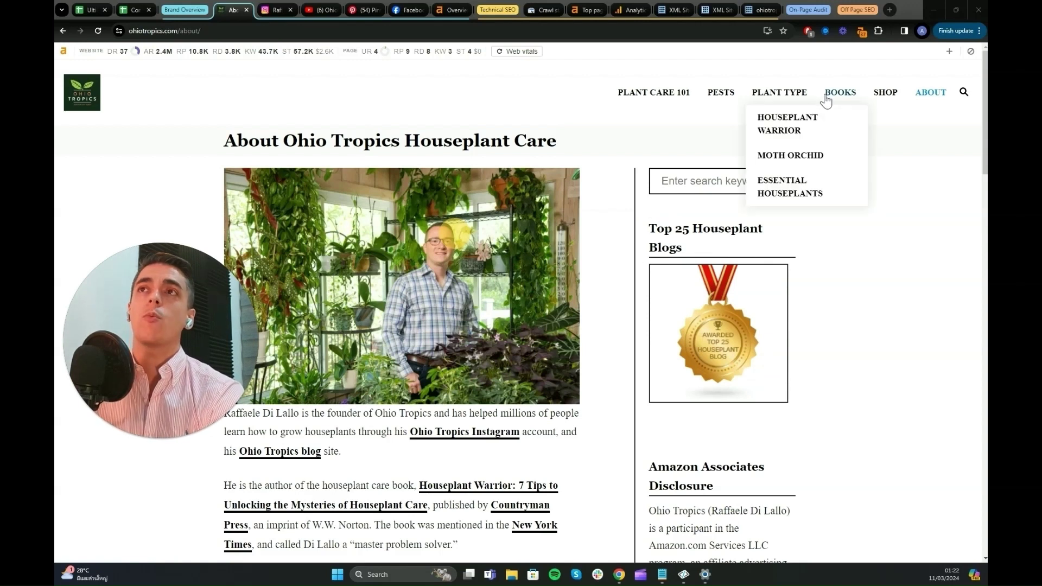
pyautogui.click(788, 130)
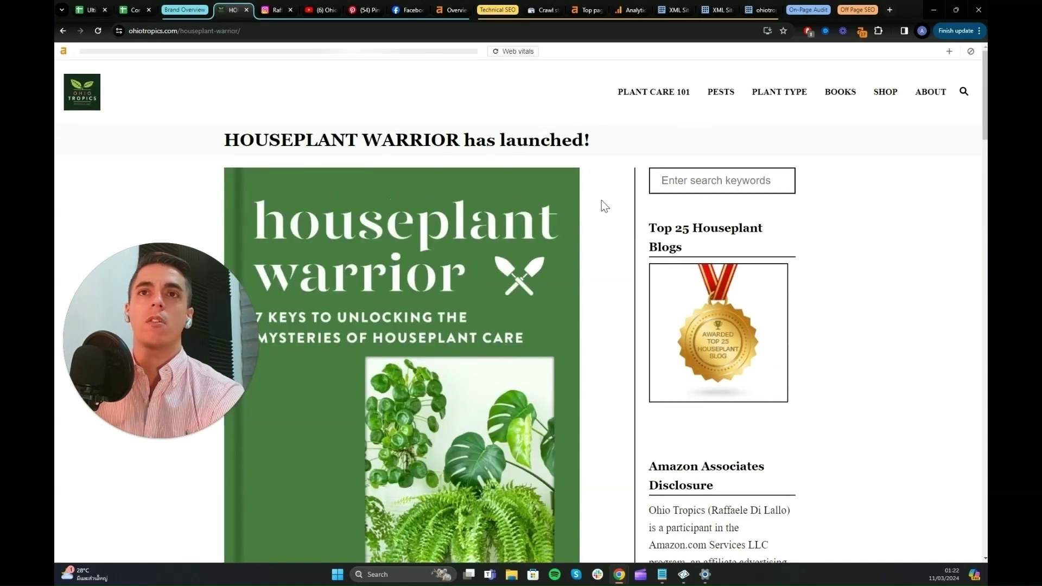
pyautogui.scroll(-7, 602, 202)
pyautogui.scroll(-20, 591, 203)
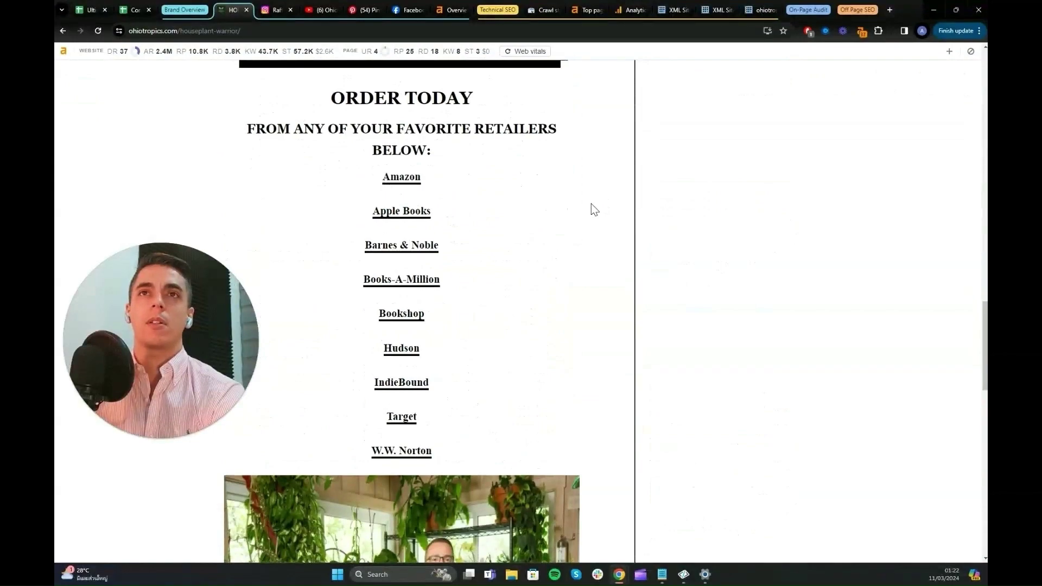
pyautogui.scroll(-4, 600, 195)
pyautogui.scroll(5, 600, 196)
pyautogui.scroll(-15, 600, 196)
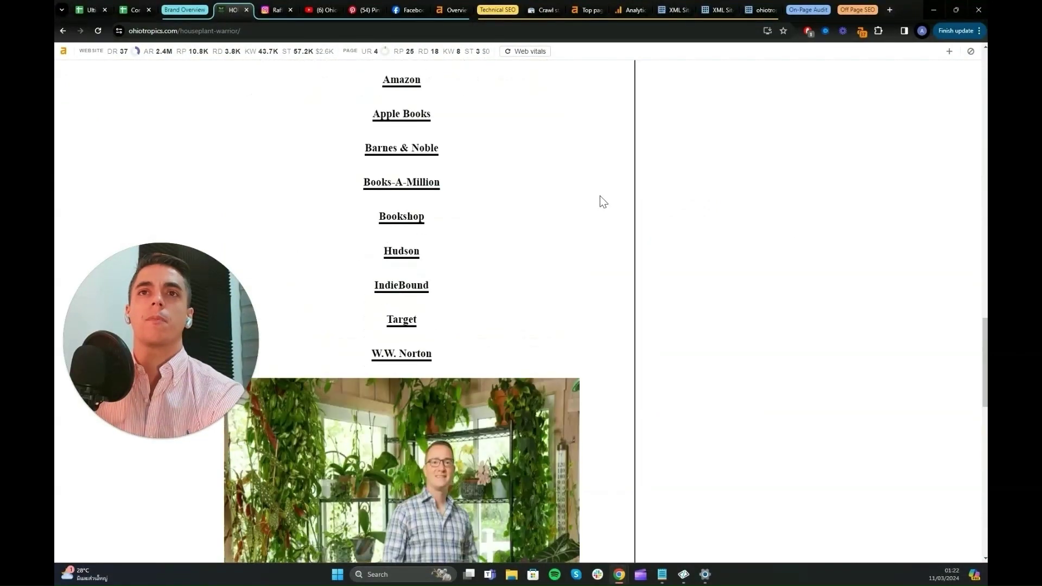
pyautogui.scroll(-2, 601, 201)
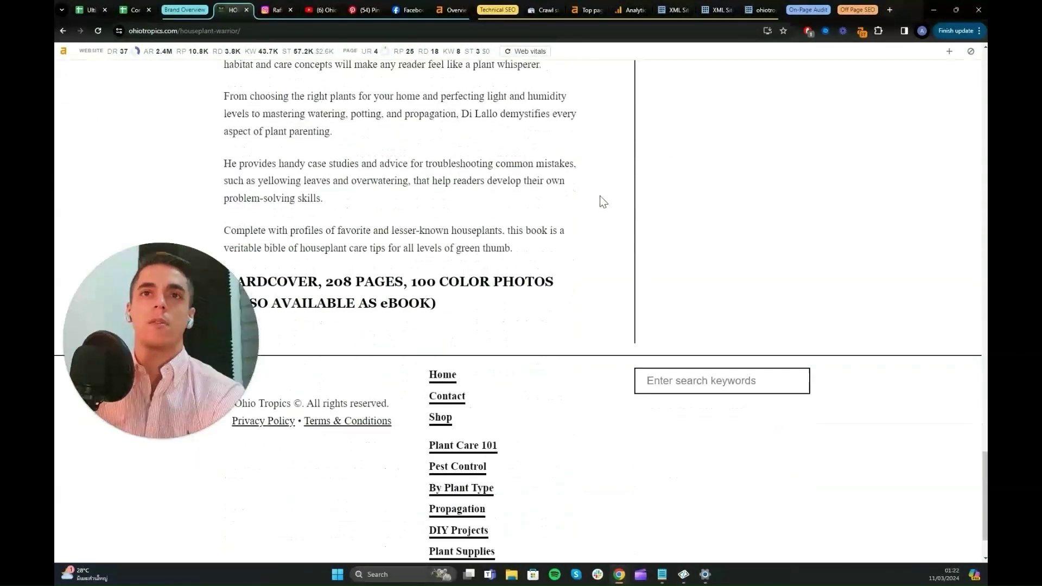
pyautogui.scroll(12, 599, 220)
pyautogui.scroll(2, 601, 223)
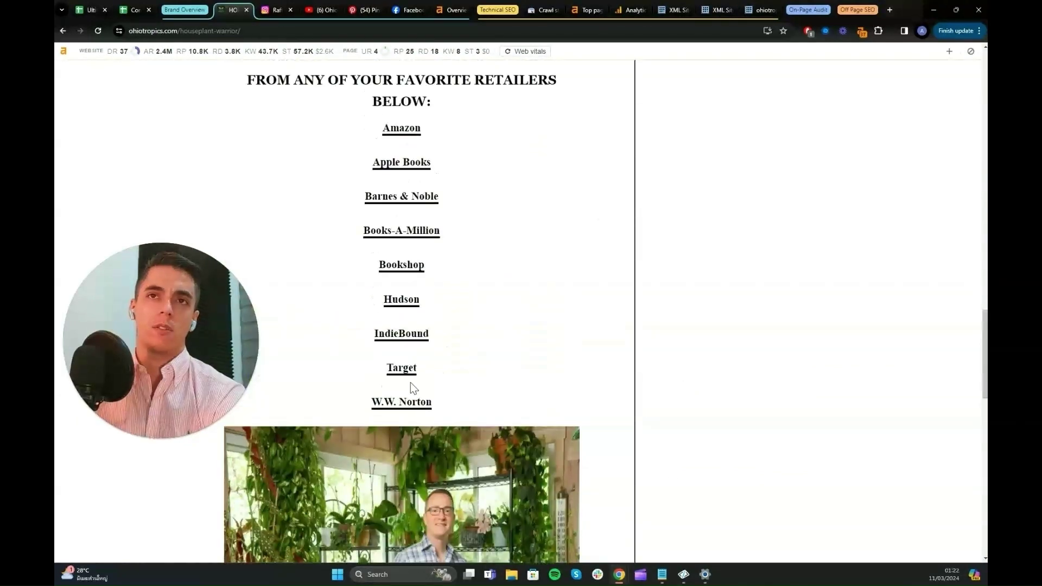
pyautogui.scroll(12, 624, 333)
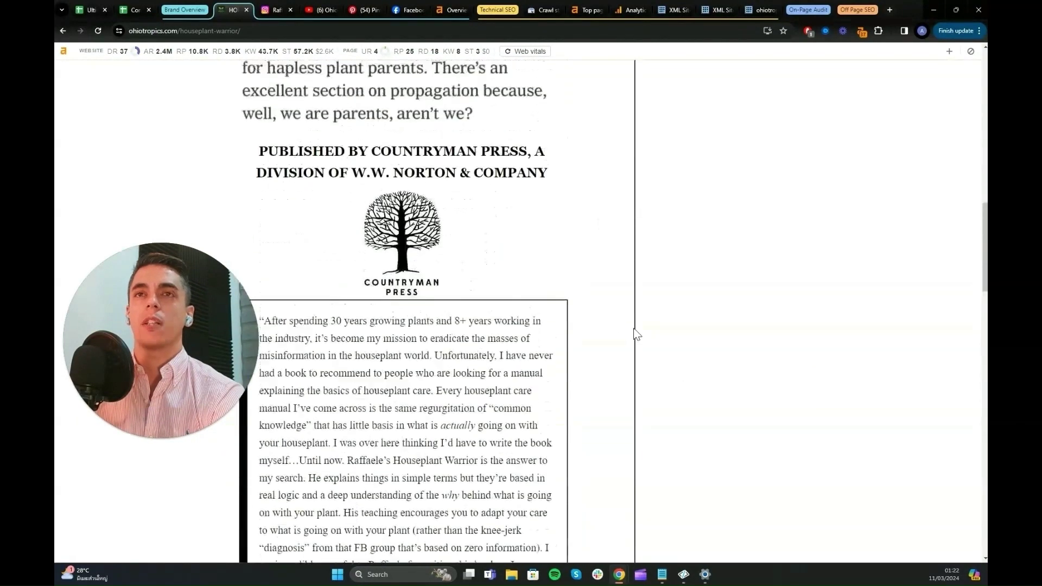
pyautogui.scroll(10, 624, 331)
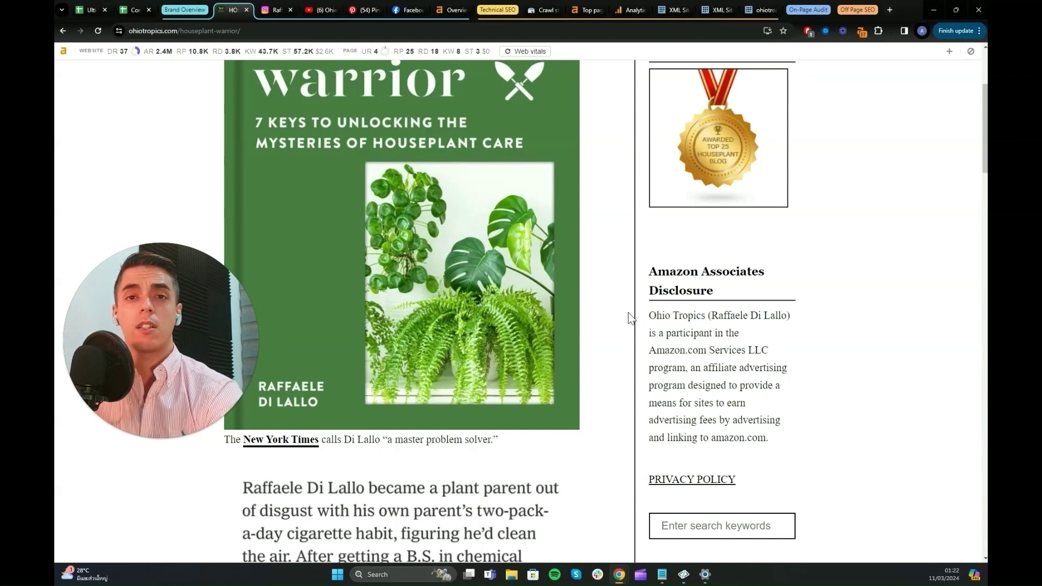
# Open the Humidity Control article under Plant Care 101 and examine its headline, byline, introduction and sidebar disclosure.
pyautogui.scroll(4, 586, 292)
pyautogui.moveTo(654, 93)
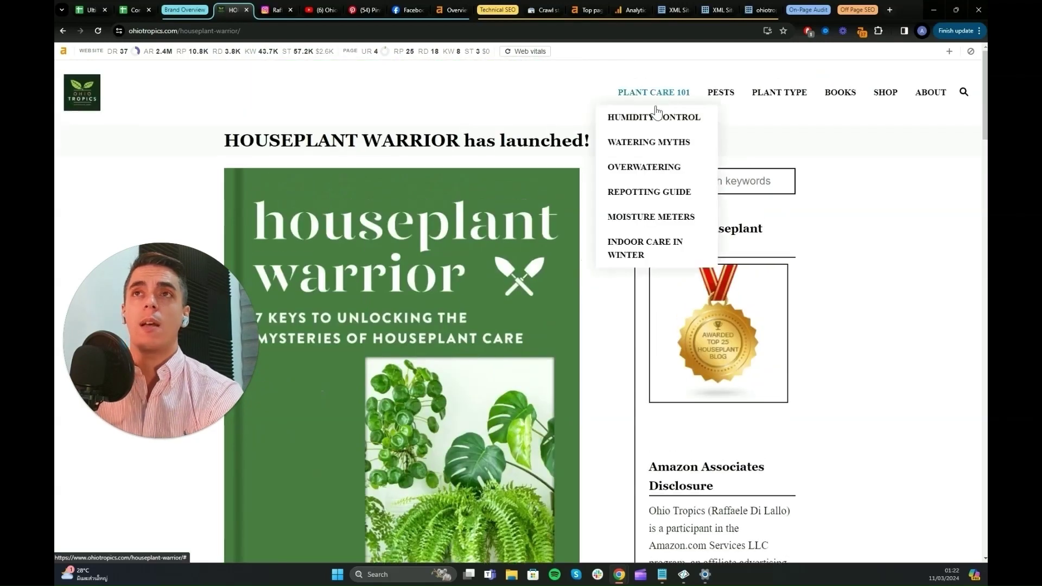
pyautogui.click(656, 114)
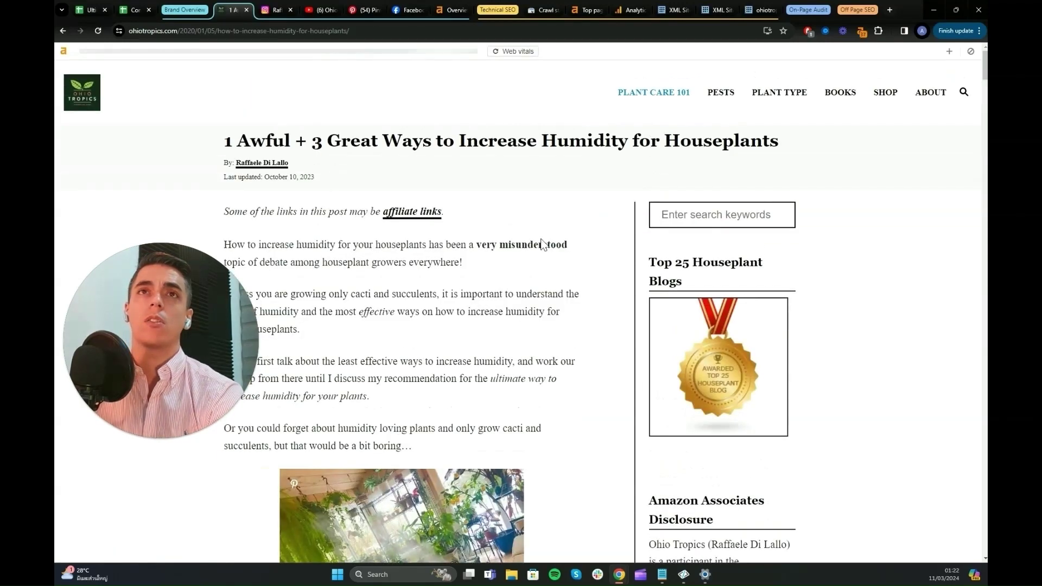
pyautogui.scroll(-5, 605, 253)
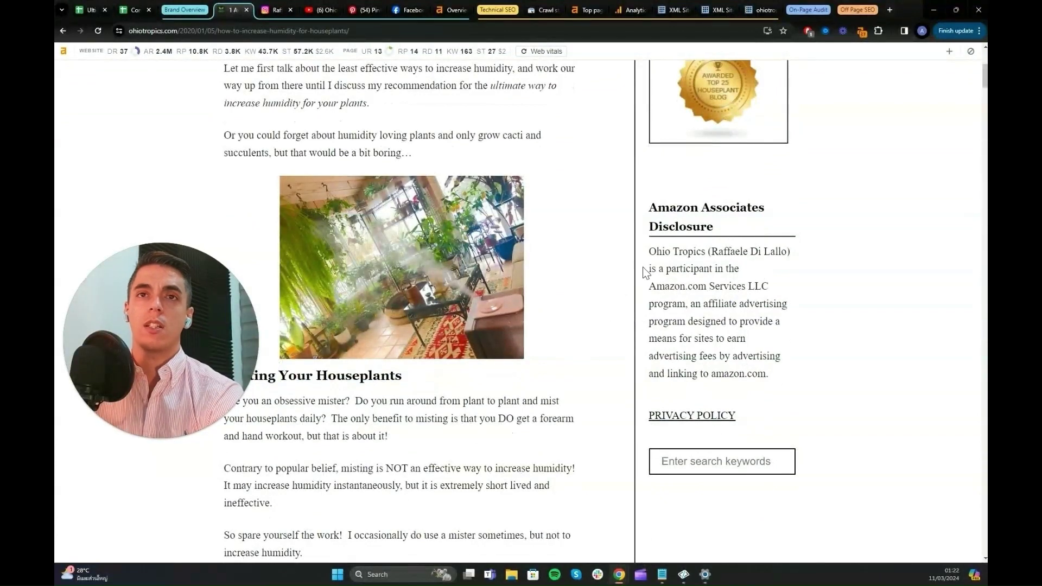
pyautogui.scroll(5, 591, 322)
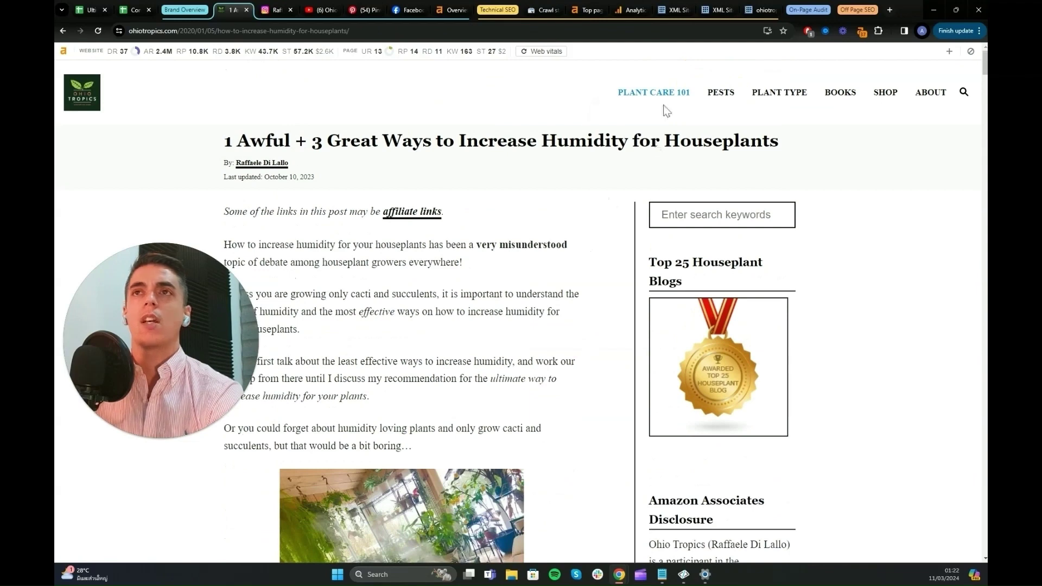
# Open the Watering Myths article under Plant Care 101 and examine its headings, images, text and sidebar.
pyautogui.moveTo(663, 116)
pyautogui.click(635, 141)
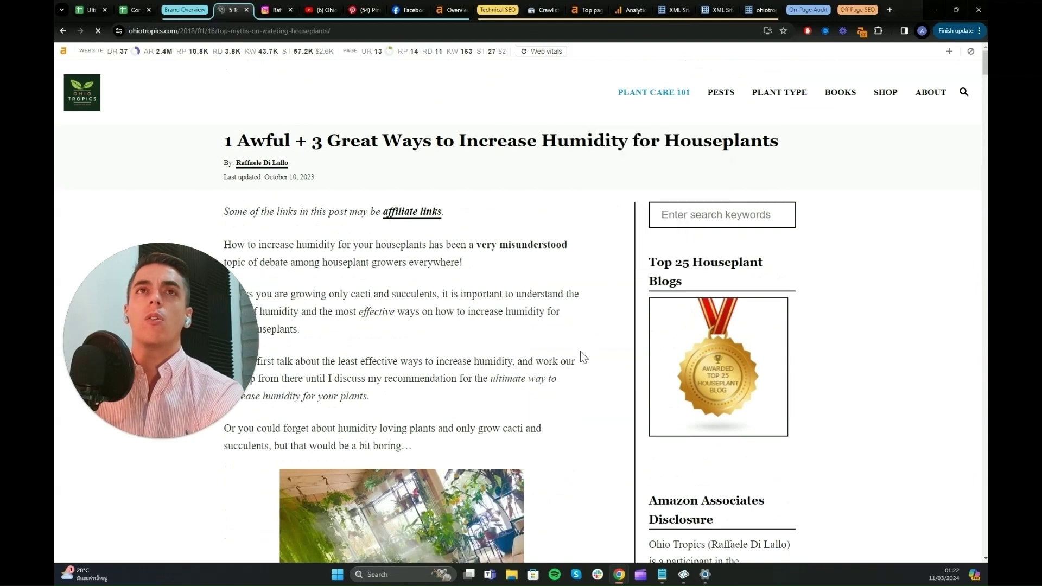
pyautogui.scroll(-3, 600, 243)
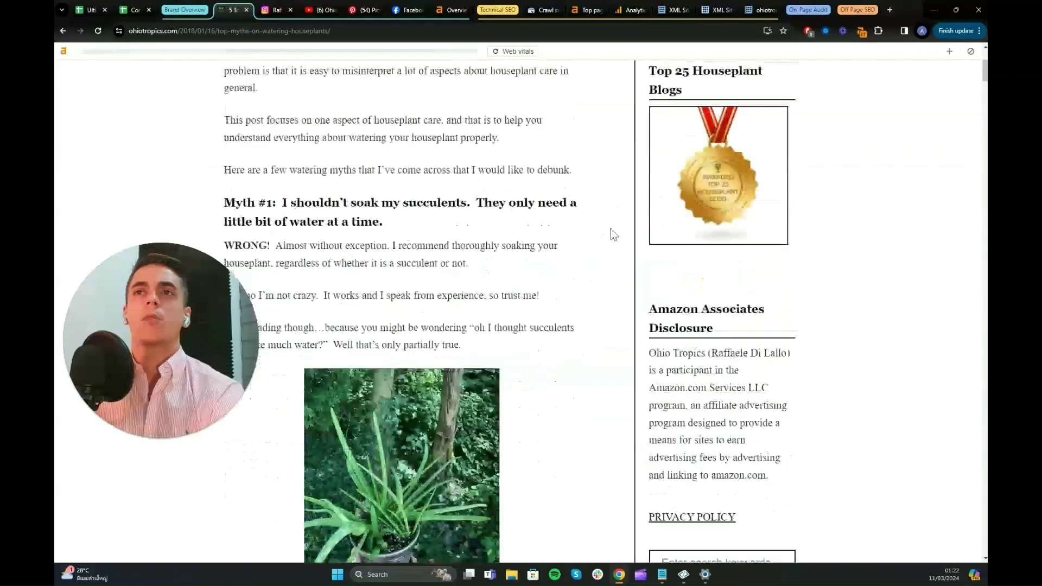
pyautogui.scroll(-5, 611, 229)
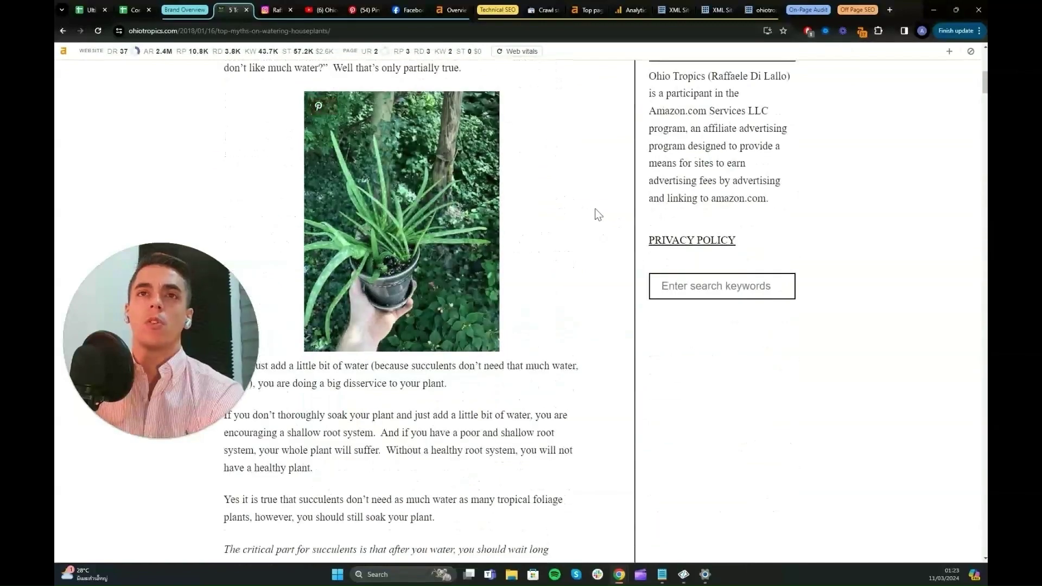
pyautogui.scroll(-3, 595, 209)
pyautogui.scroll(5, 650, 159)
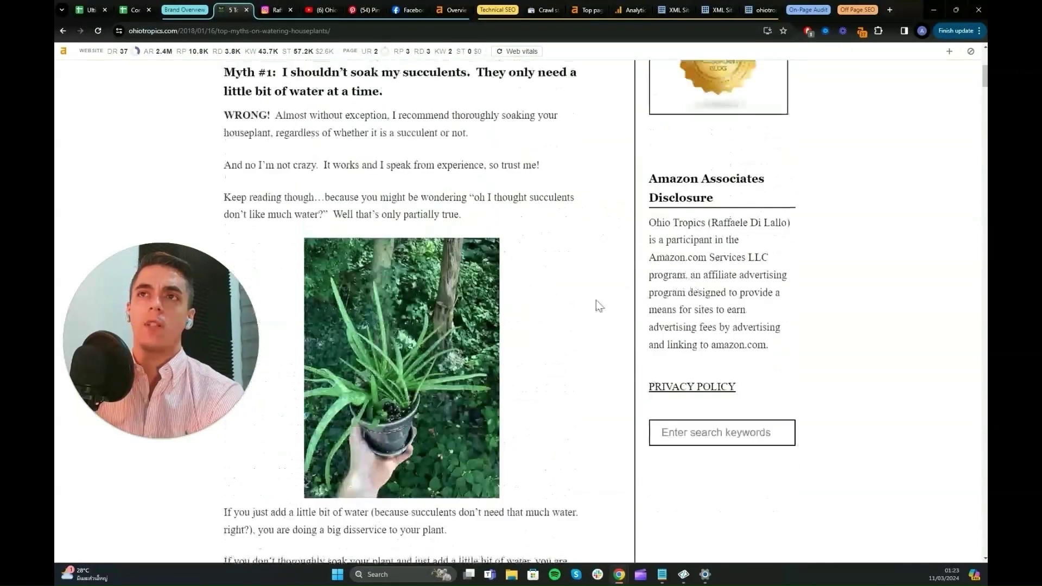
pyautogui.scroll(6, 607, 281)
pyautogui.scroll(-6, 619, 315)
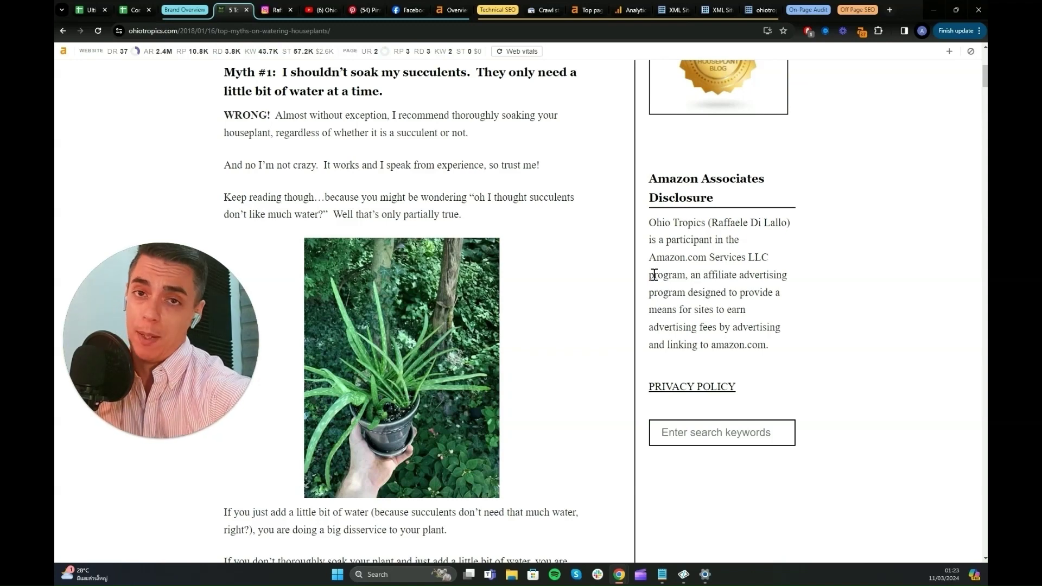
pyautogui.scroll(6, 654, 275)
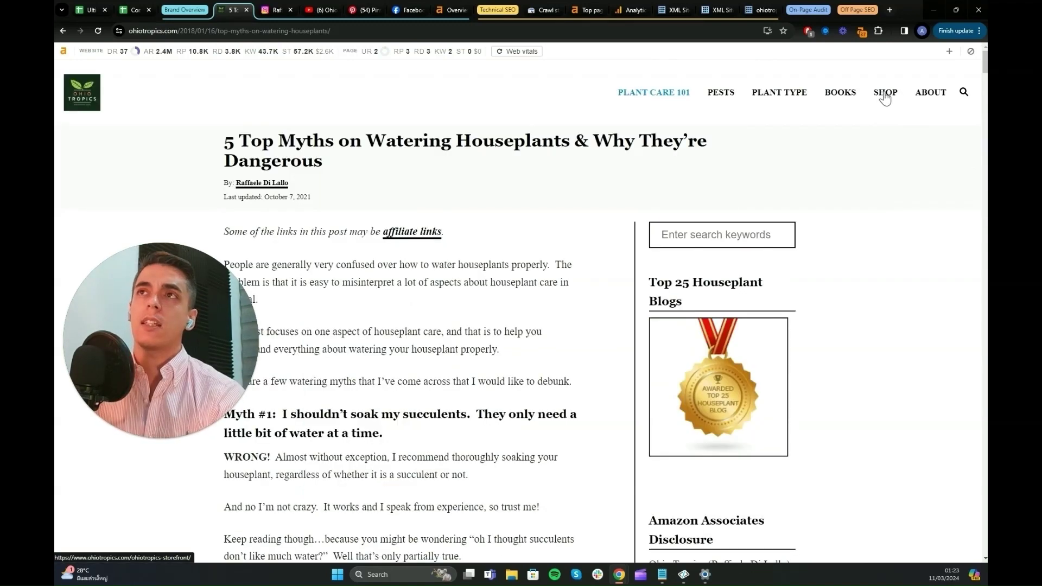
# Open the site's Shop page and examine the storefront introduction and product categories.
pyautogui.click(885, 94)
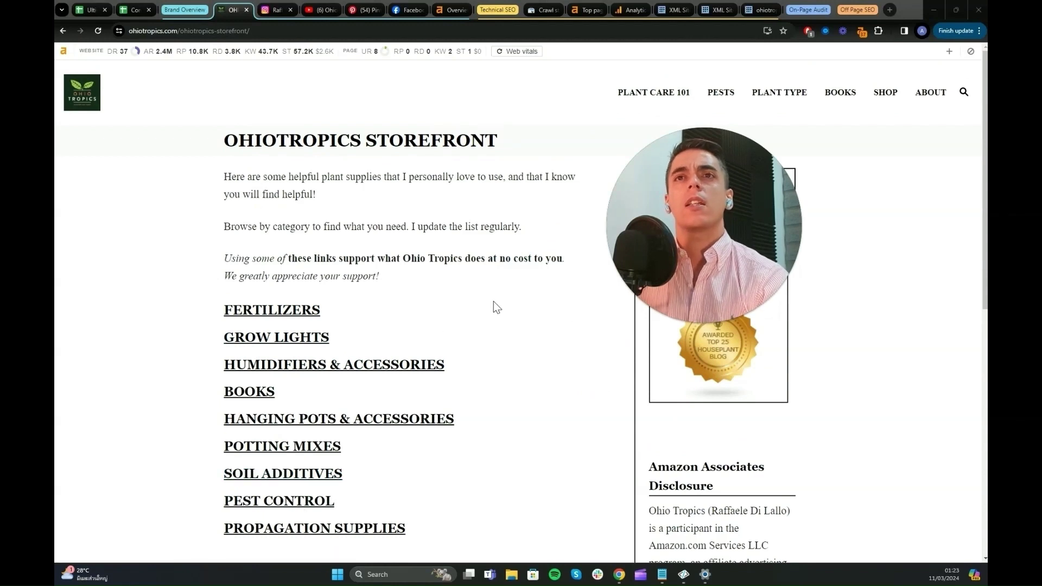
pyautogui.scroll(-1, 518, 294)
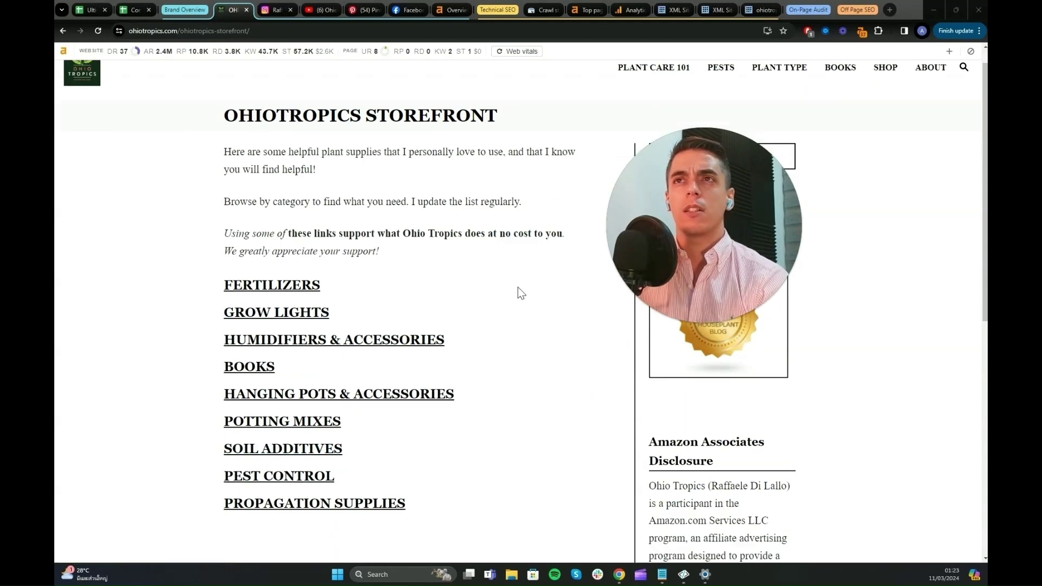
pyautogui.scroll(1, 480, 253)
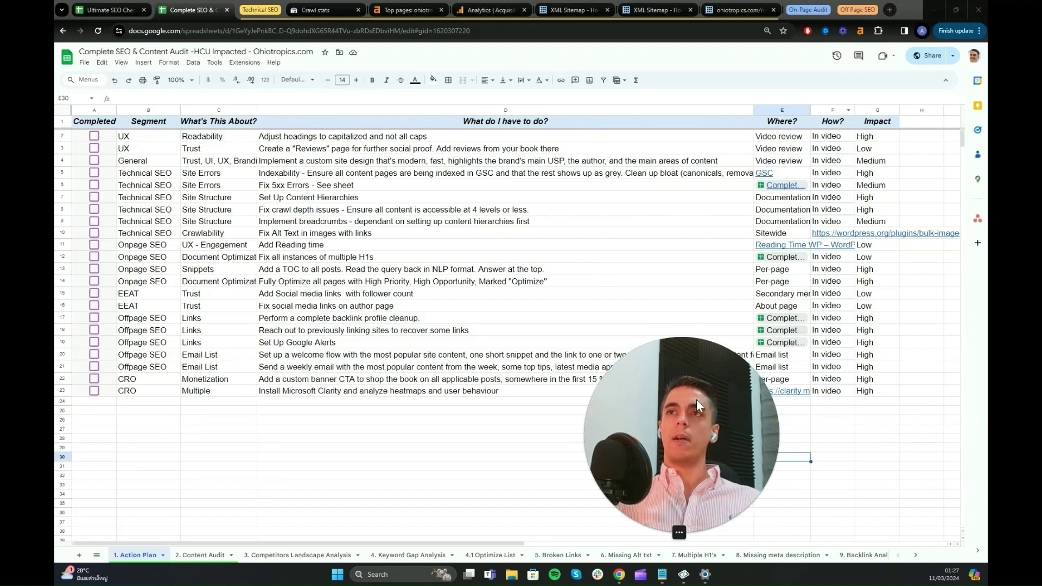
# Review the audit Action Plan's technical SEO tasks for indexability, 5xx errors, content hierarchies and crawl depth.
pyautogui.moveTo(708, 388); pyautogui.dragTo(855, 390)
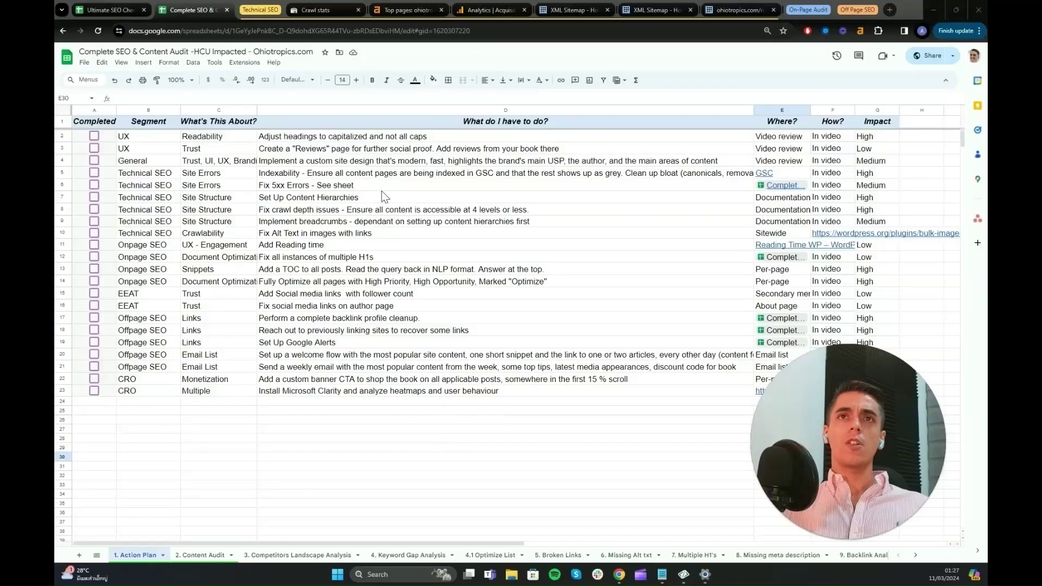
pyautogui.click(301, 176)
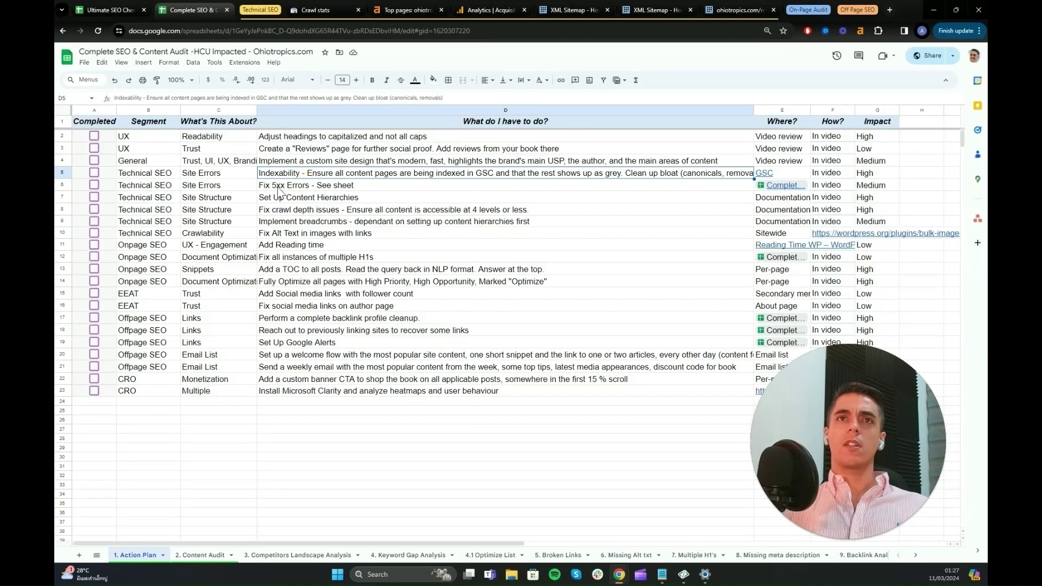
pyautogui.click(355, 188)
pyautogui.click(336, 199)
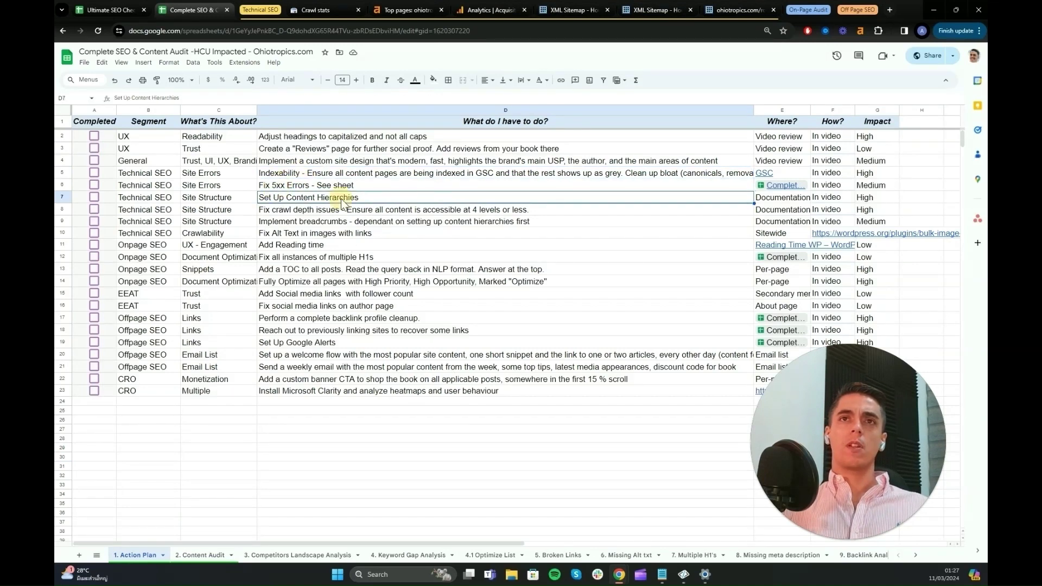
pyautogui.click(347, 212)
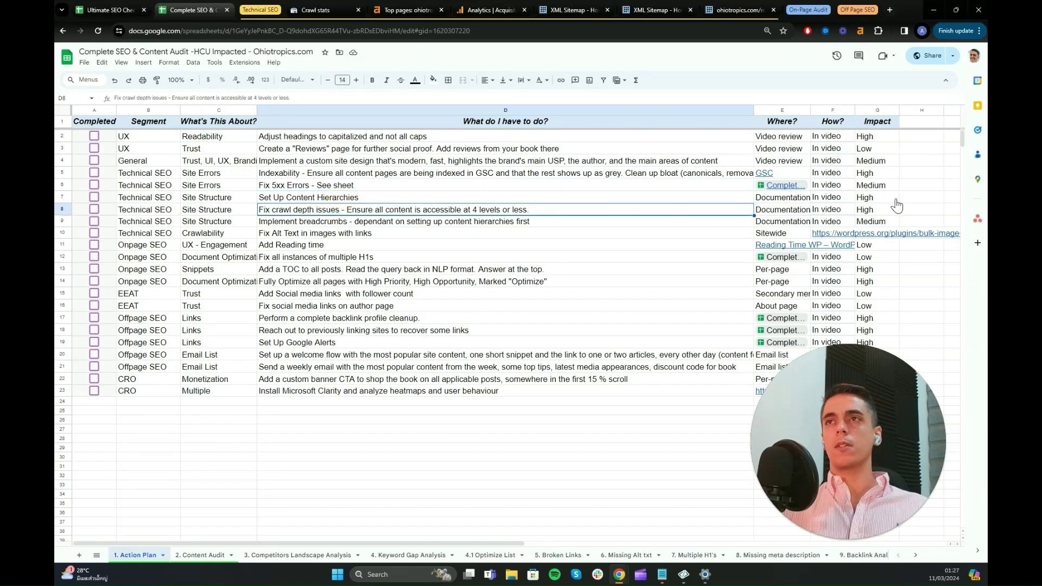
# Switch to the Sitebulb audit overview and examine the Crawled URLs by Depth chart across its crawl depth levels.
pyautogui.hotkey('alt', 'Tab')
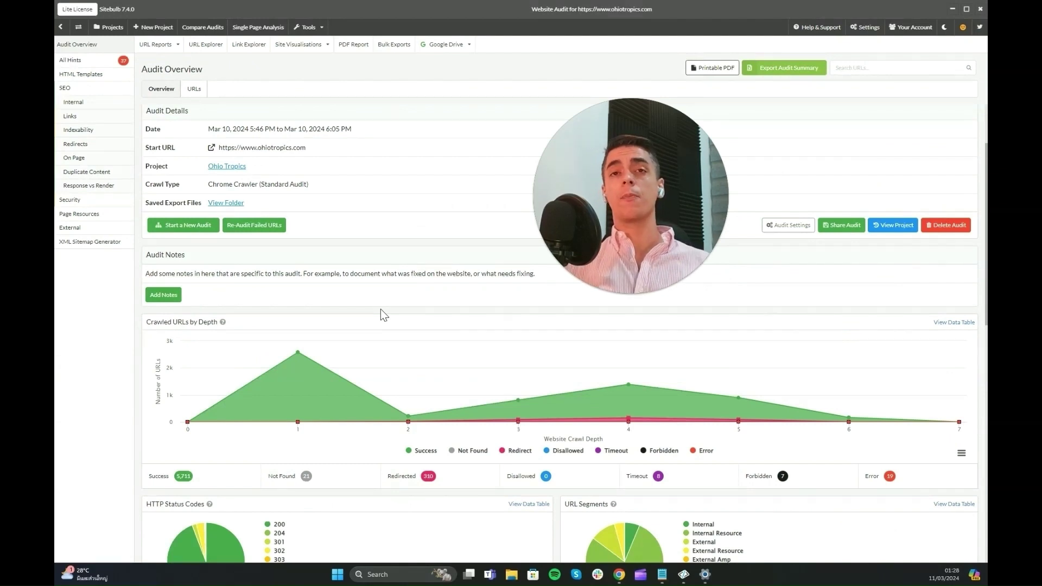
pyautogui.moveTo(321, 353)
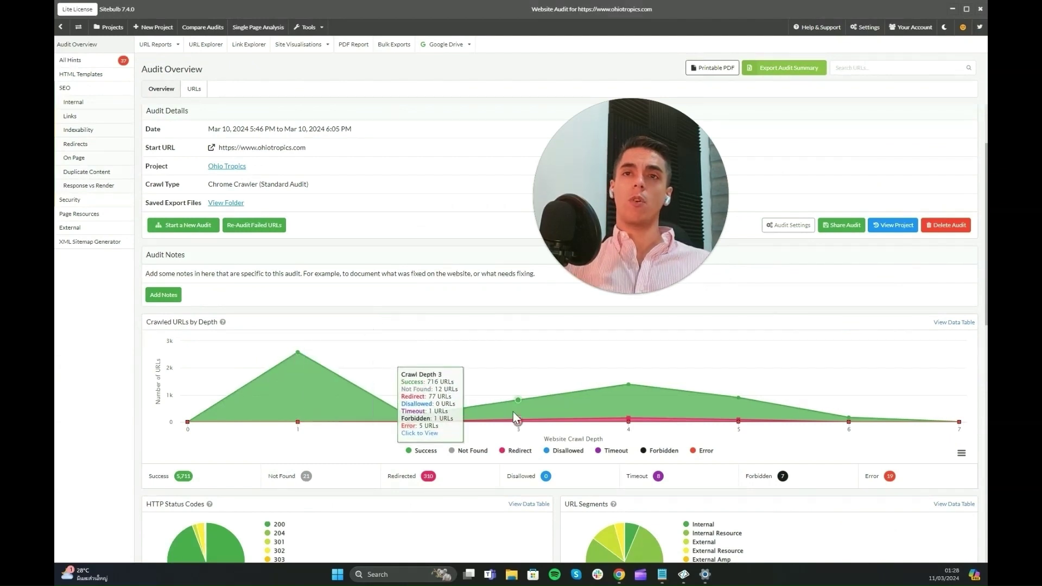
pyautogui.moveTo(634, 398)
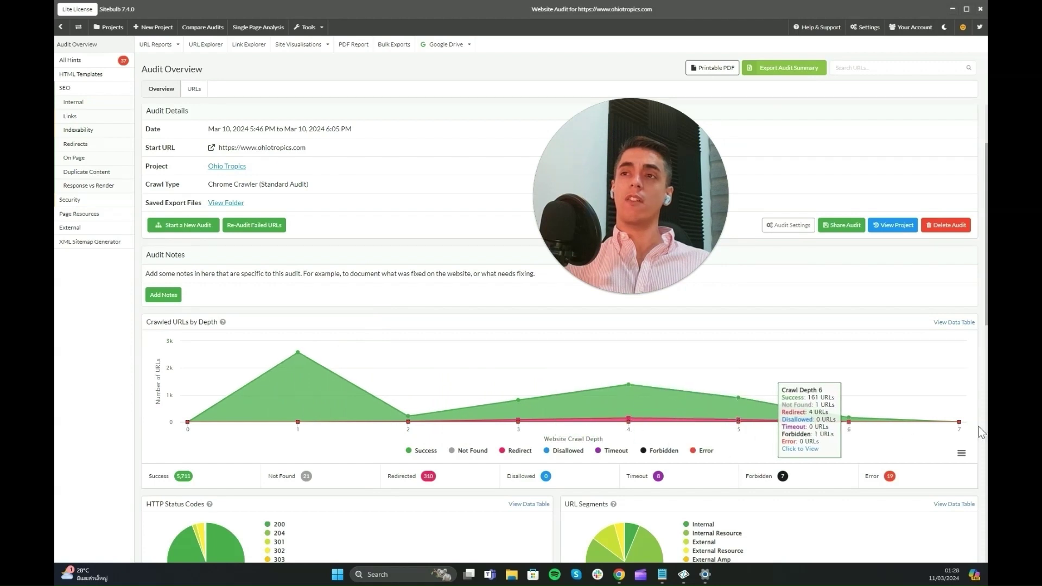
pyautogui.moveTo(960, 424)
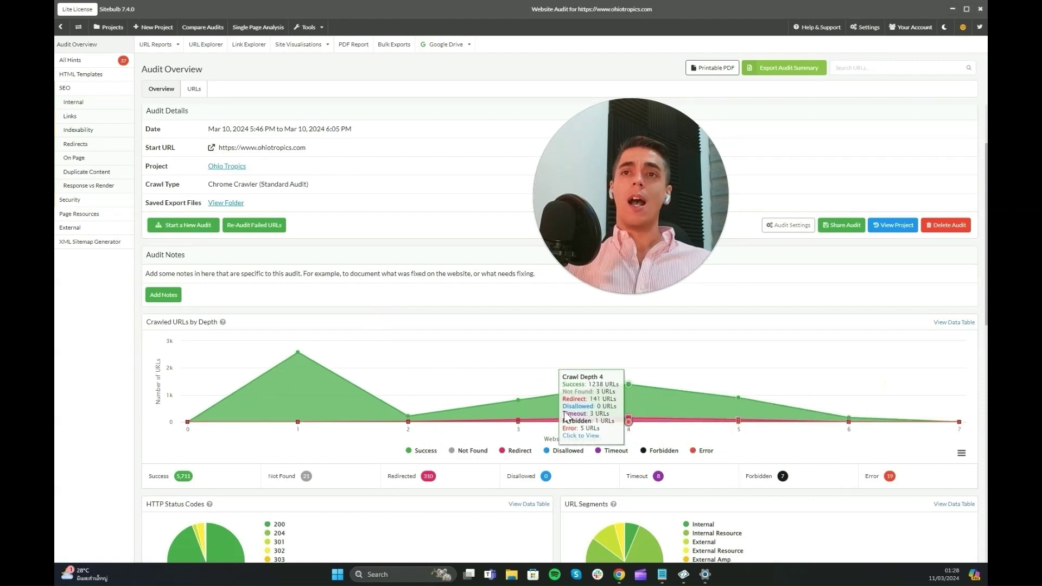
pyautogui.moveTo(311, 402)
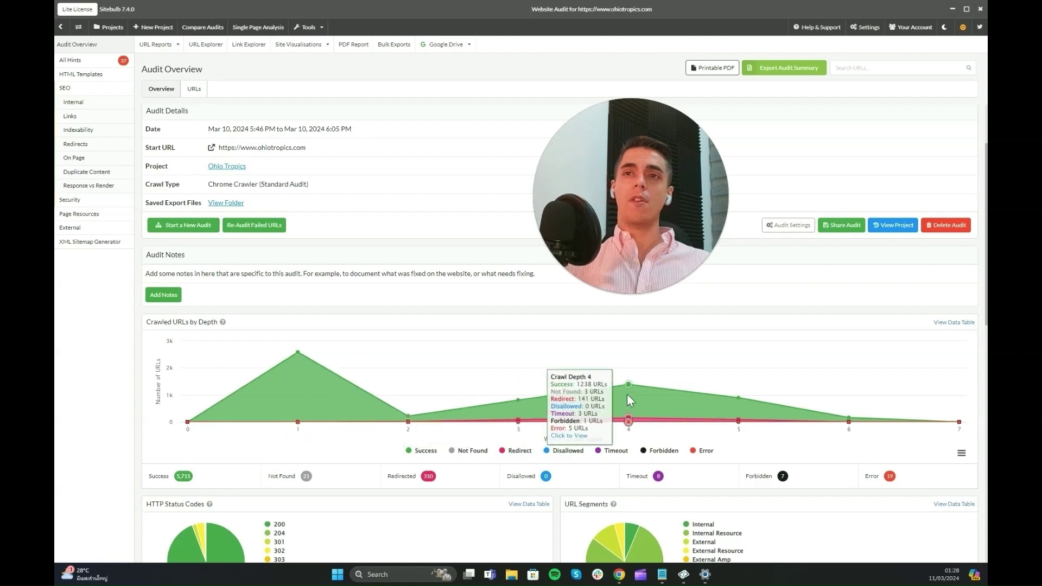
pyautogui.moveTo(738, 405)
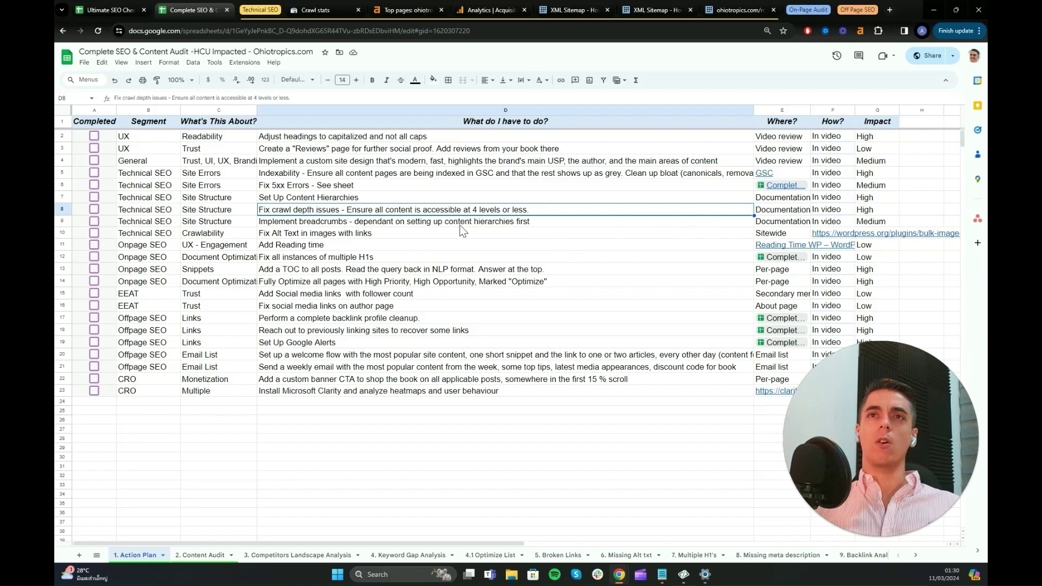
# Review the Action Plan's breadcrumbs and image alt text tasks, and check the Missing Alt txt sheet.
pyautogui.click(493, 223)
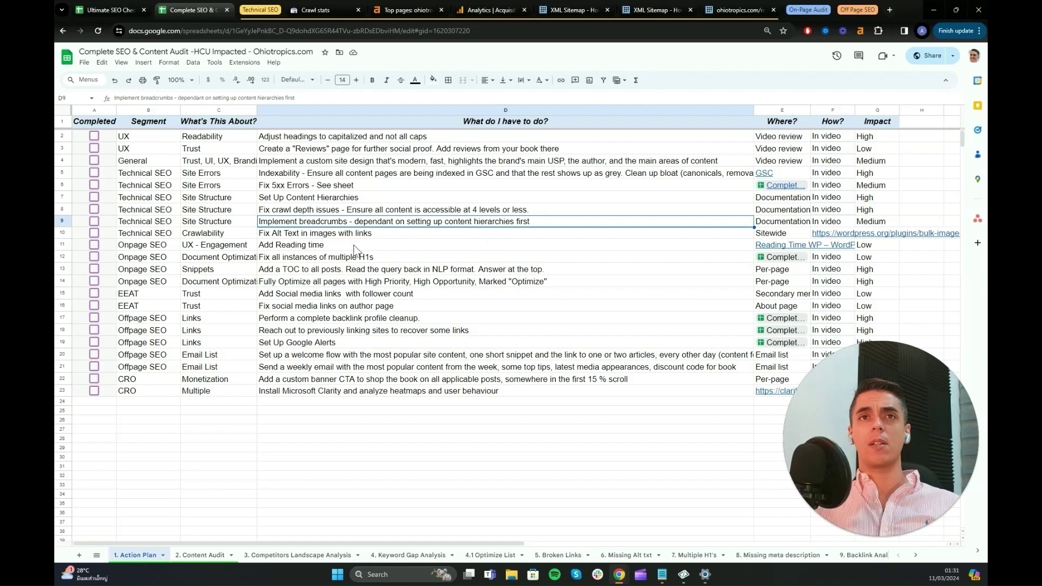
pyautogui.click(404, 235)
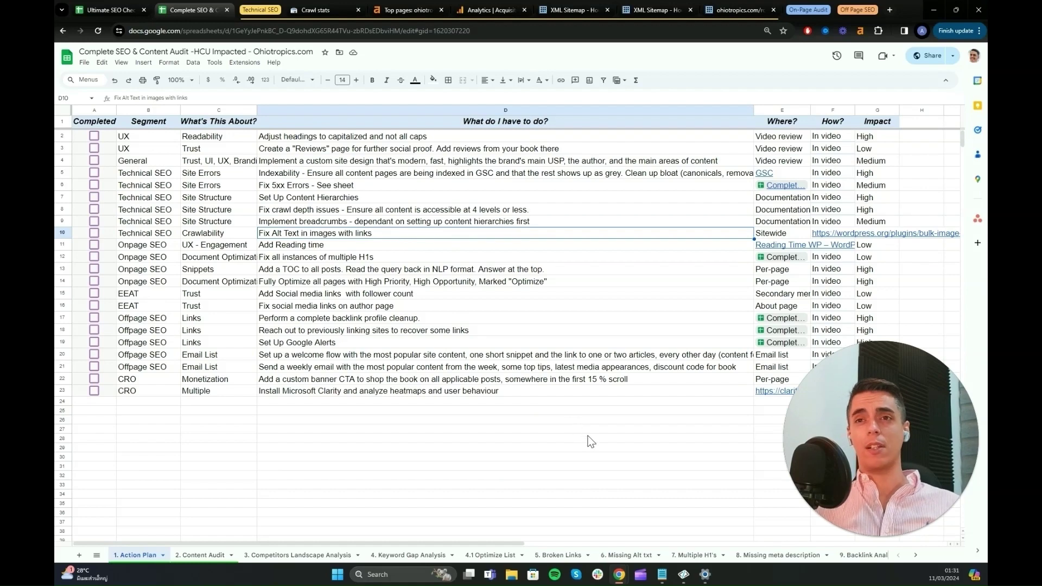
pyautogui.click(633, 556)
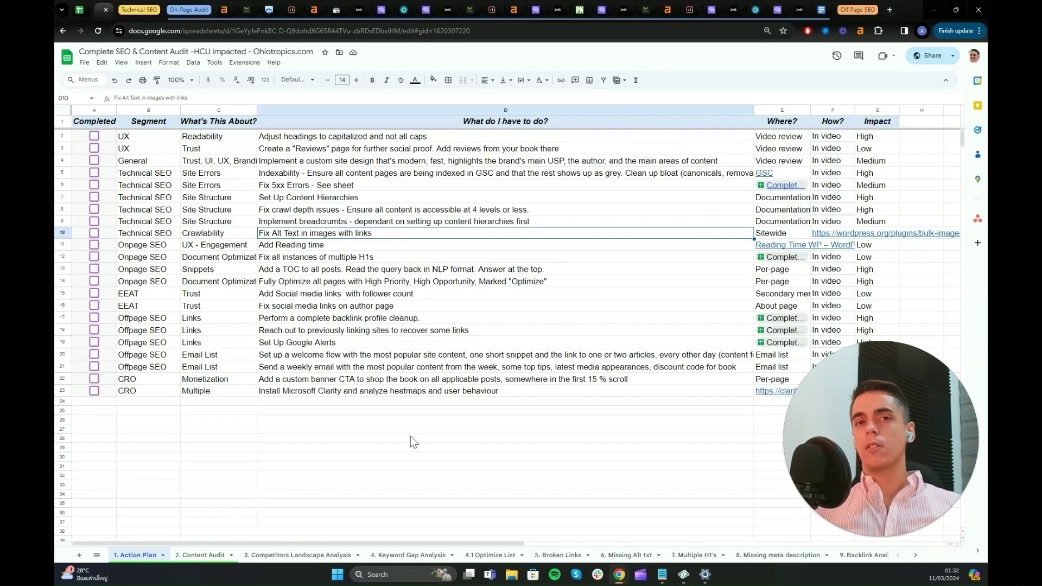
# Switch to the Ultimate SEO Checklist spreadsheet and view the On-Page SEO checklist from its beginning.
pyautogui.hotkey('ctrl', 'shift', 'Tab')
pyautogui.scroll(5, 541, 364)
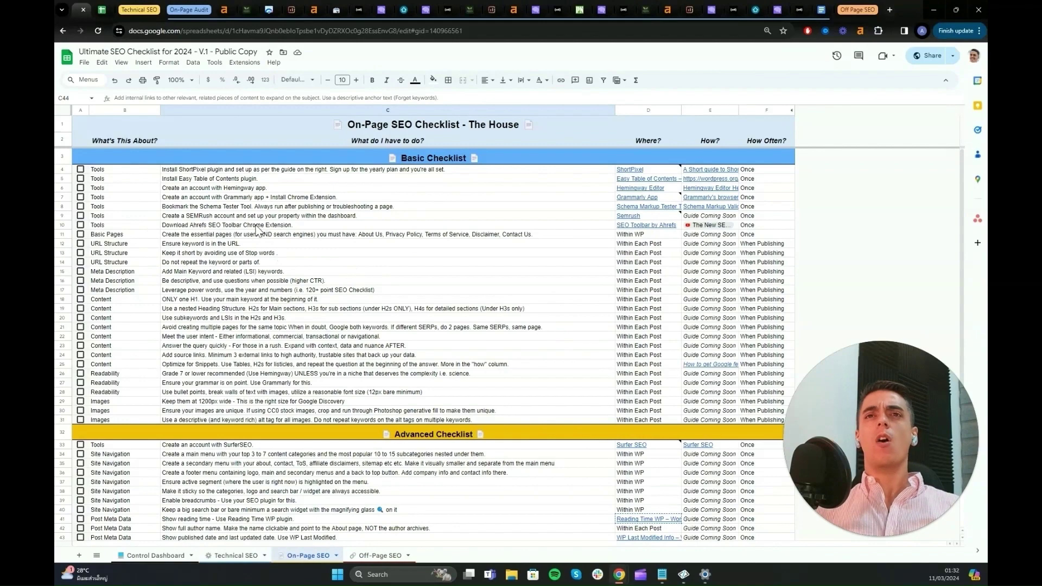
# Skim the On-Page SEO checklist's Basic, Advanced and PRO sections, and switch to the Ahrefs top pages report for Ohio Tropics.
pyautogui.scroll(-5, 267, 233)
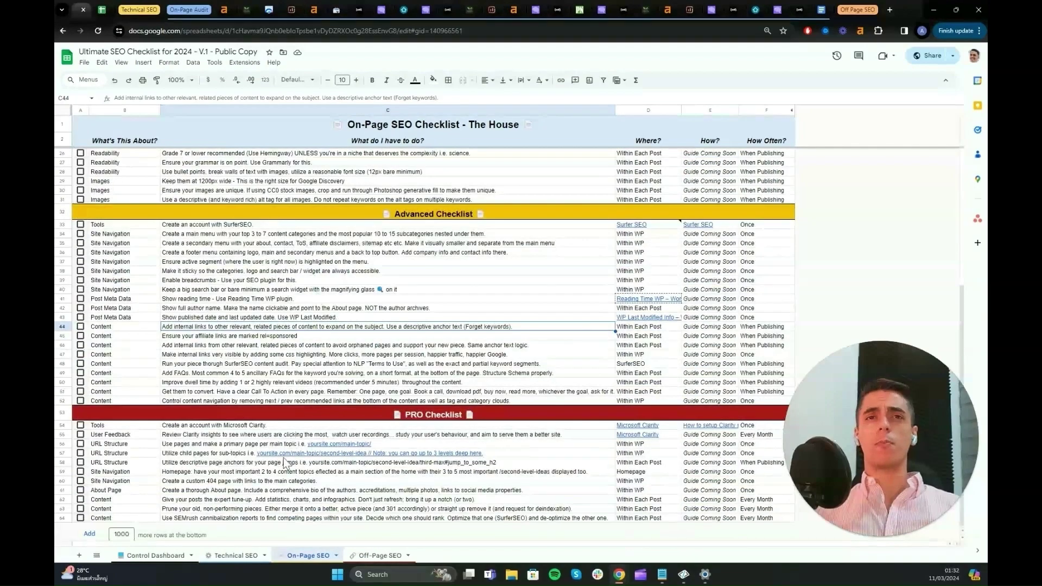
pyautogui.scroll(8, 288, 462)
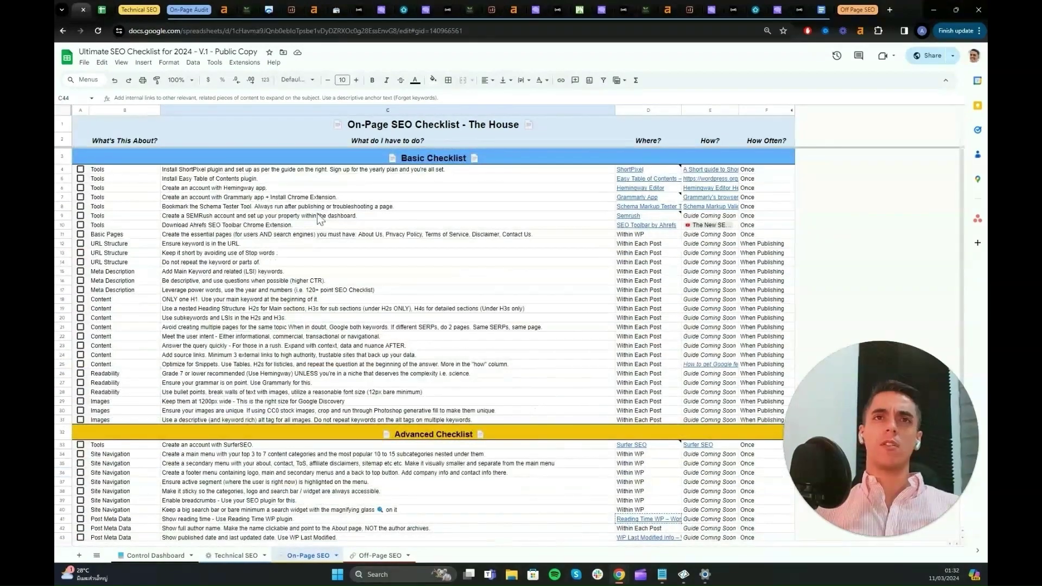
pyautogui.hotkey('ctrl', '5')
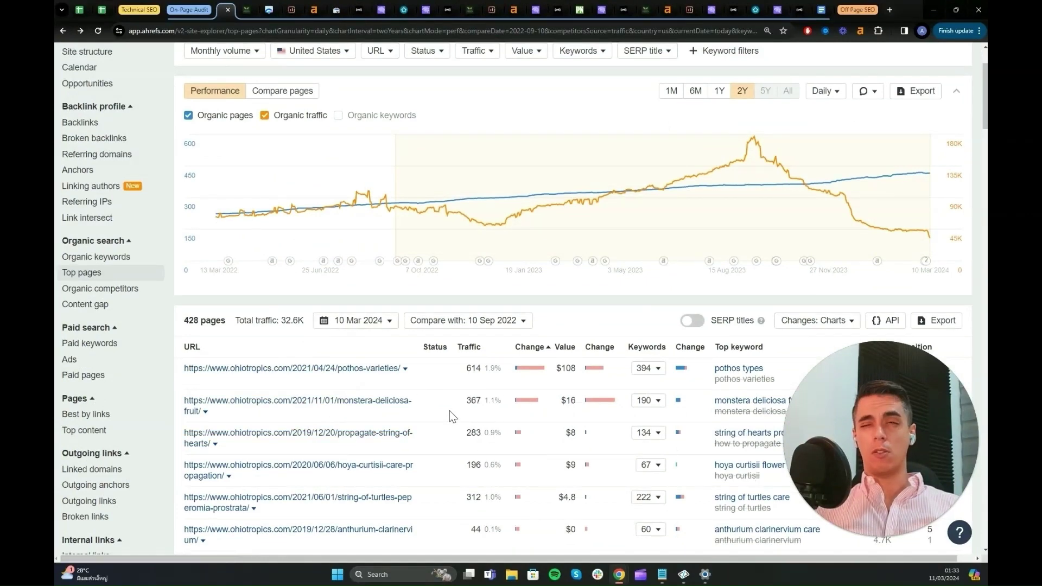
# Switch to the Pothos Varieties article, check the About page linked from its author byline, and return to the article.
pyautogui.click(242, 13)
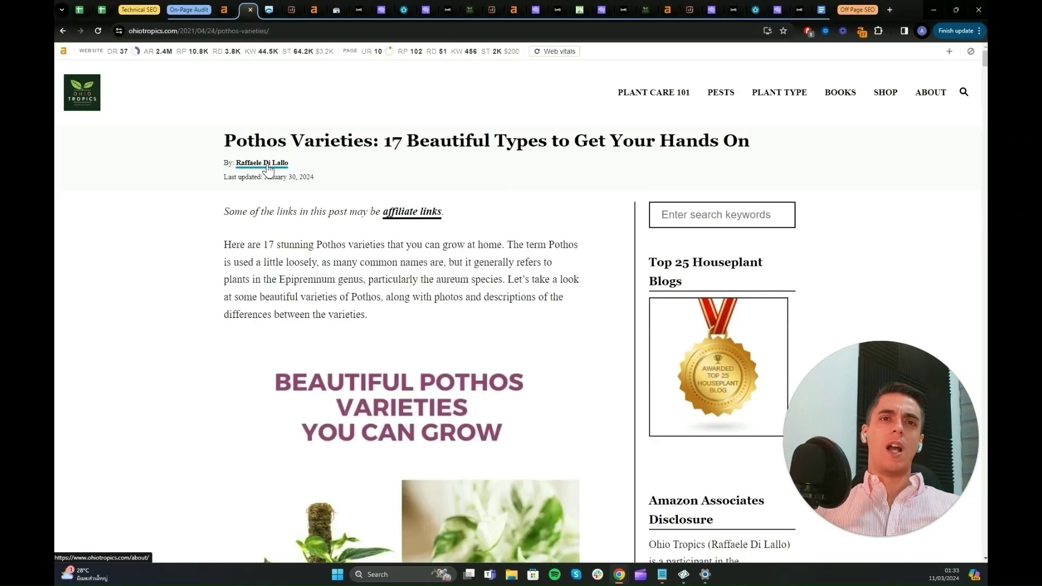
pyautogui.click(265, 166)
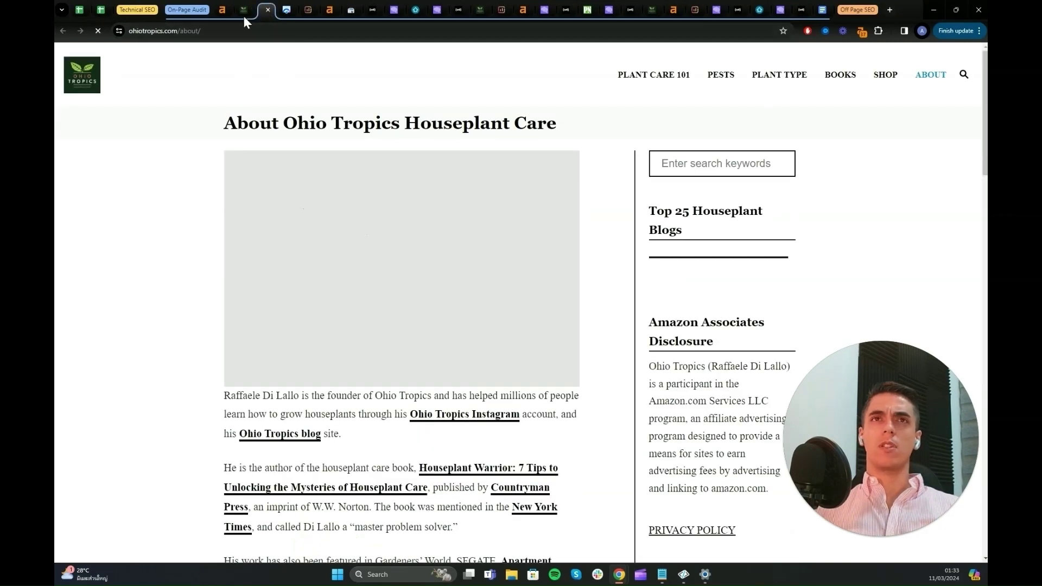
pyautogui.click(240, 11)
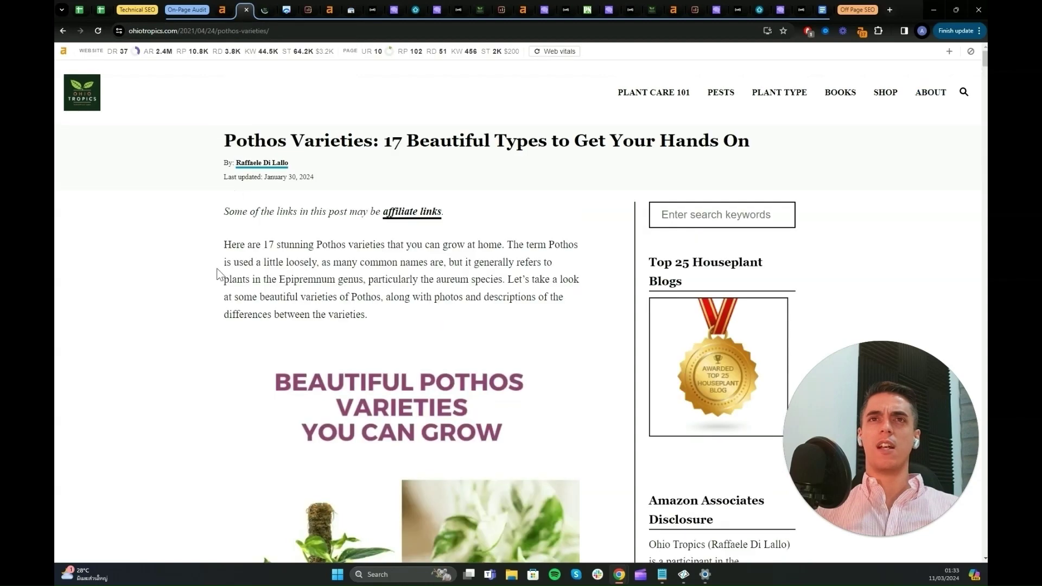
# Open the article's affiliate links disclaimer, read its affiliate program section, and return to the article.
pyautogui.click(417, 215)
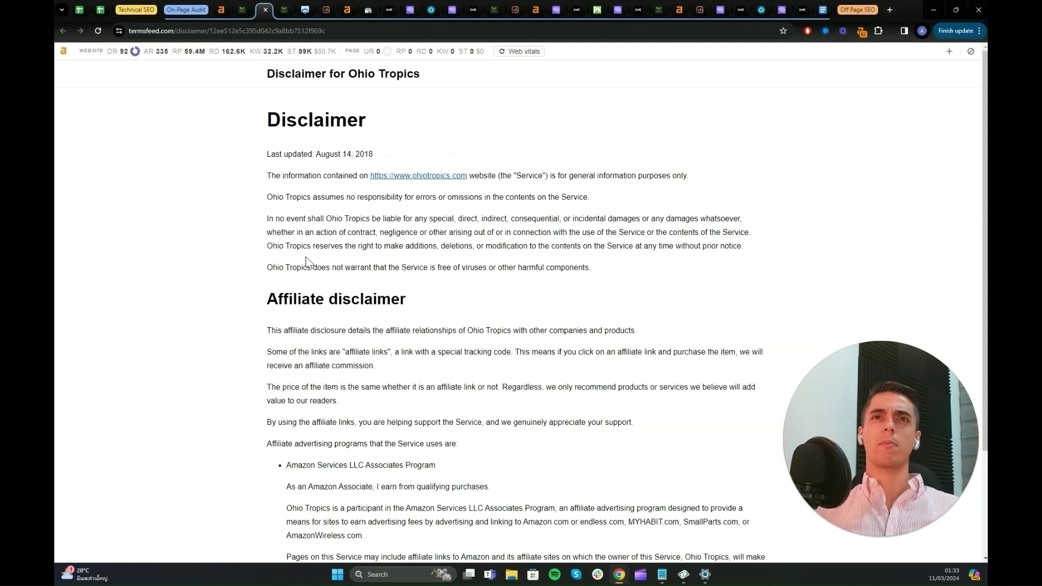
pyautogui.scroll(-2, 304, 260)
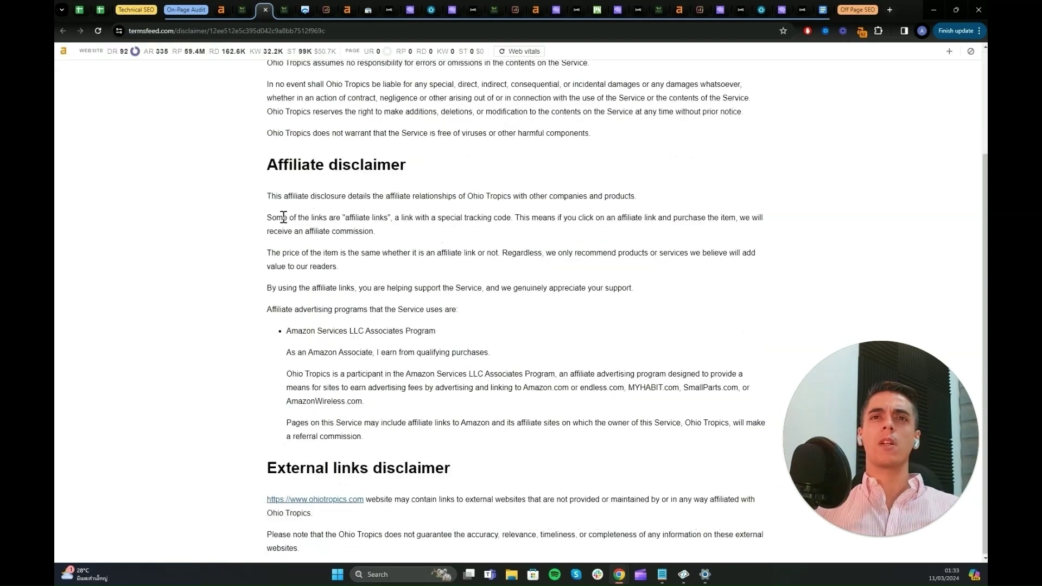
pyautogui.moveTo(286, 332); pyautogui.dragTo(447, 426)
pyautogui.click(403, 348)
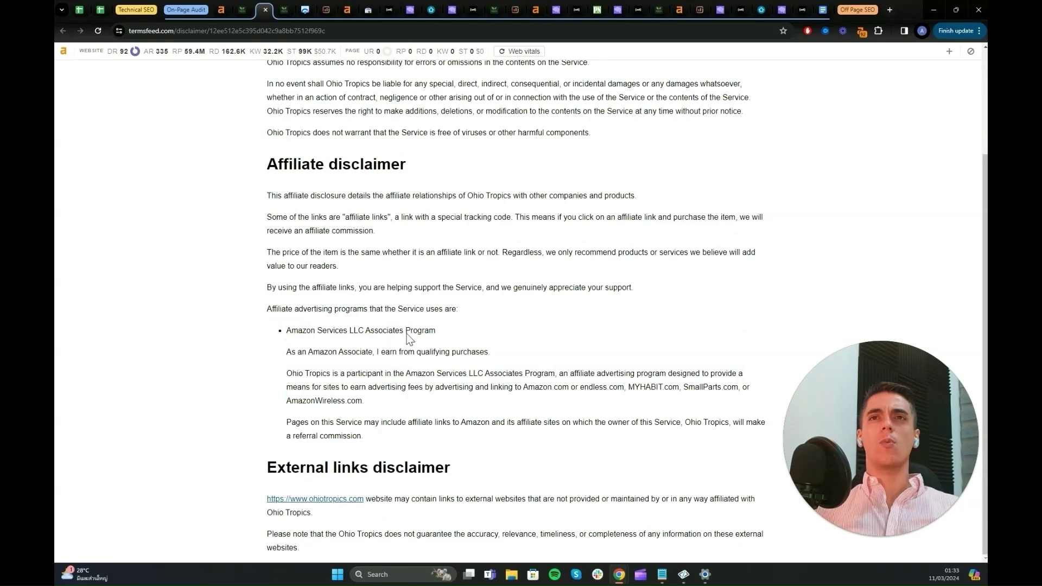
pyautogui.scroll(2, 415, 341)
pyautogui.hotkey('alt', 'Left')
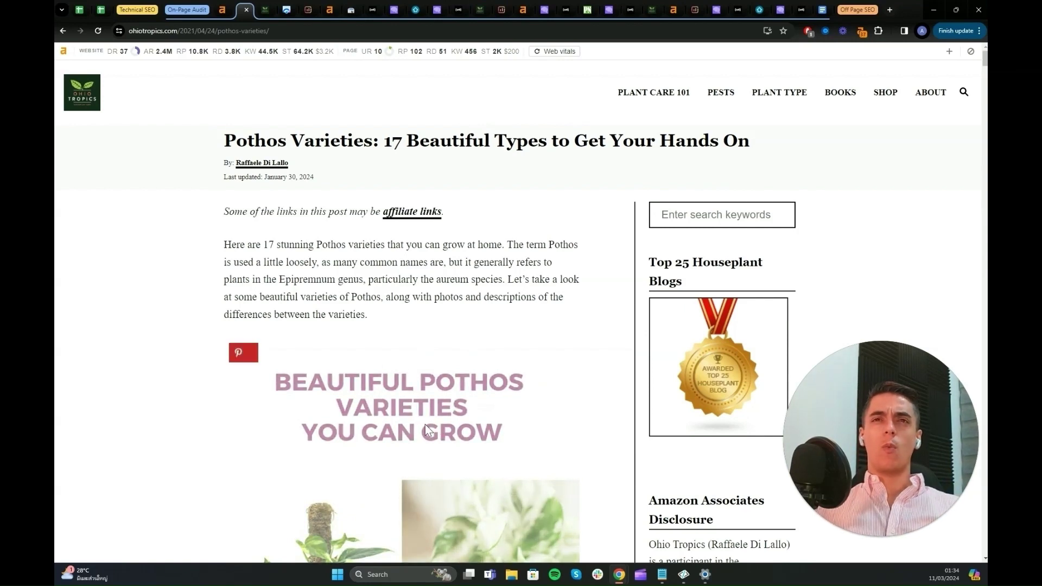
# Examine the Pothos Varieties article's introduction, main image, sidebar disclosure and Table of Contents.
pyautogui.scroll(-2, 412, 352)
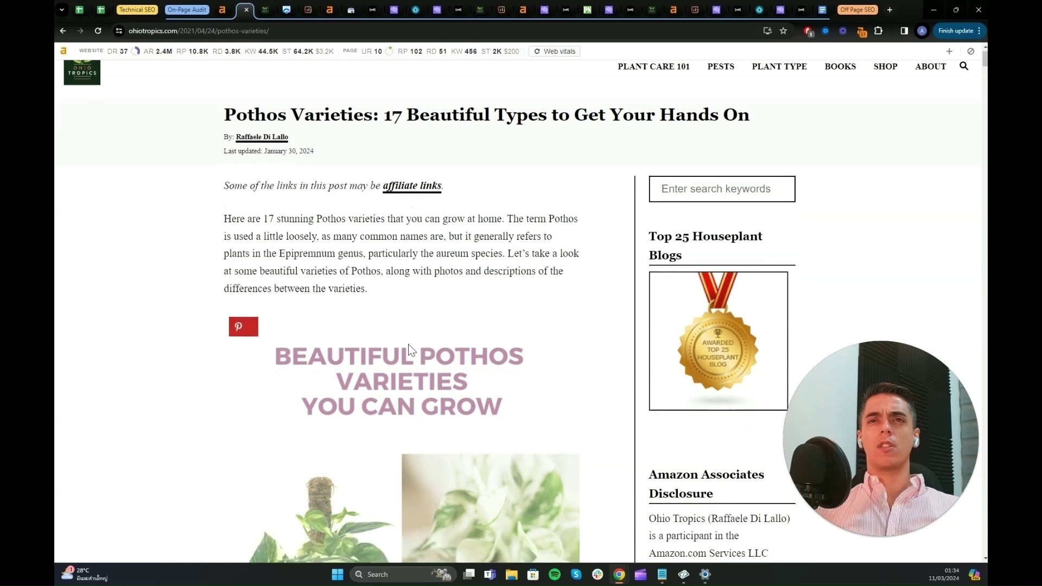
pyautogui.scroll(-6, 413, 358)
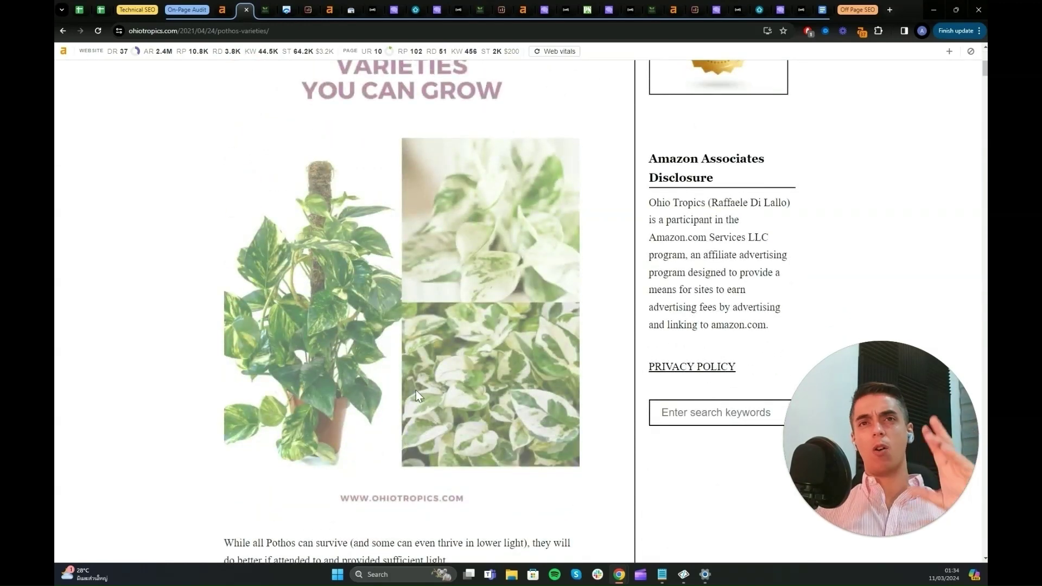
pyautogui.scroll(3, 364, 357)
pyautogui.scroll(2, 365, 357)
pyautogui.scroll(-7, 458, 336)
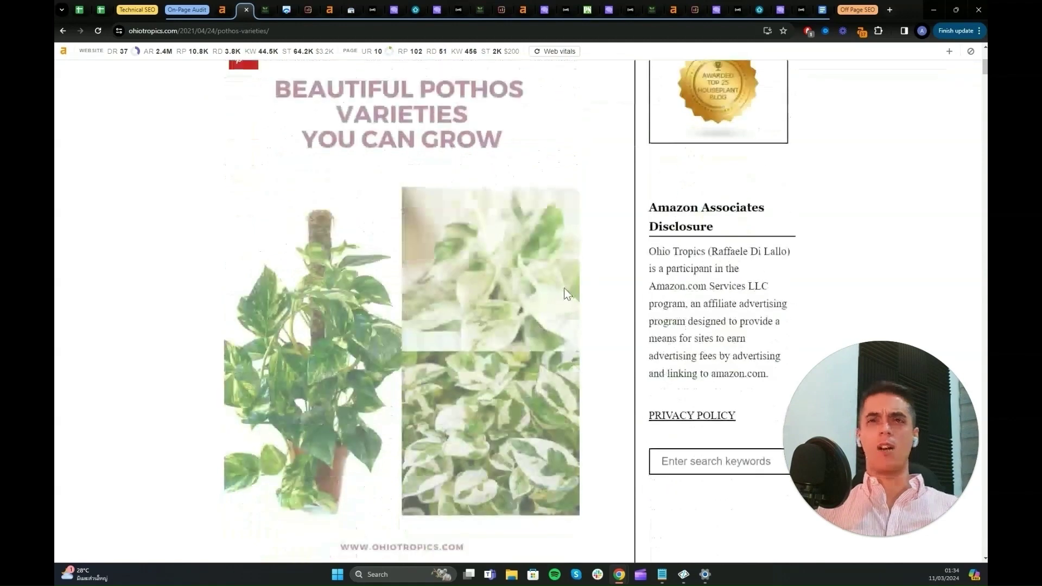
pyautogui.scroll(-5, 559, 317)
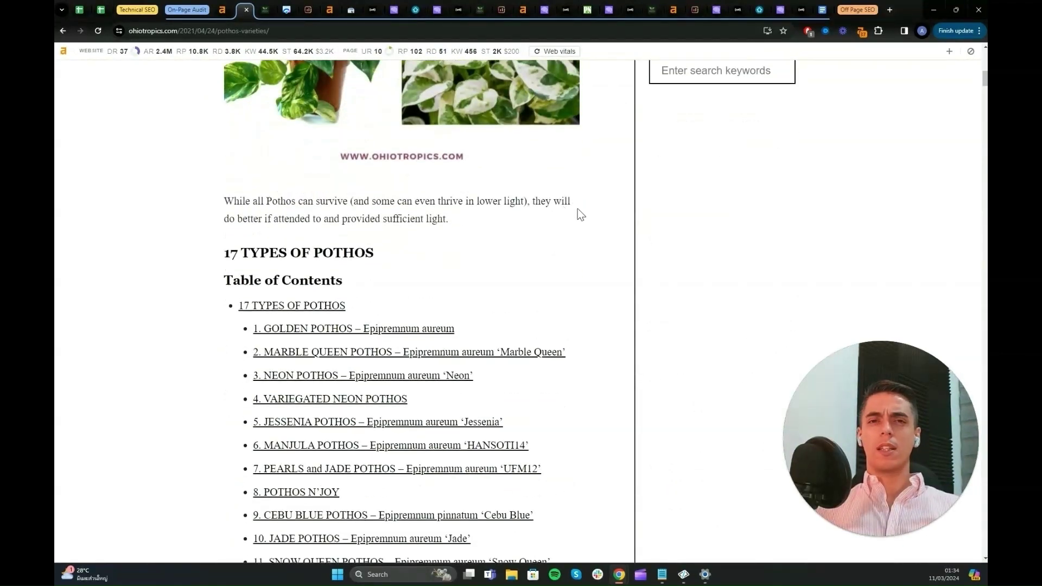
pyautogui.scroll(-3, 575, 201)
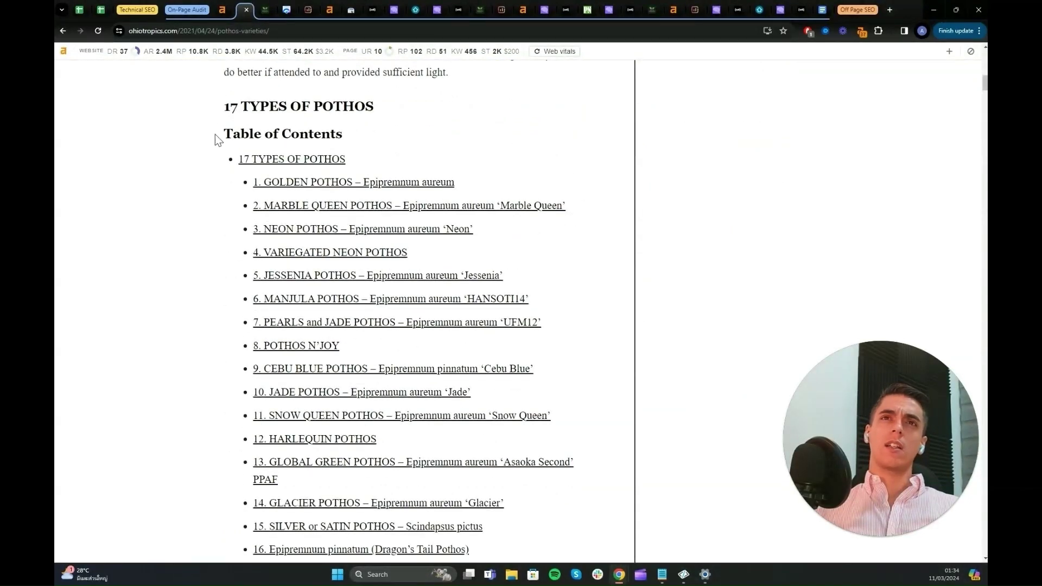
pyautogui.scroll(-2, 245, 140)
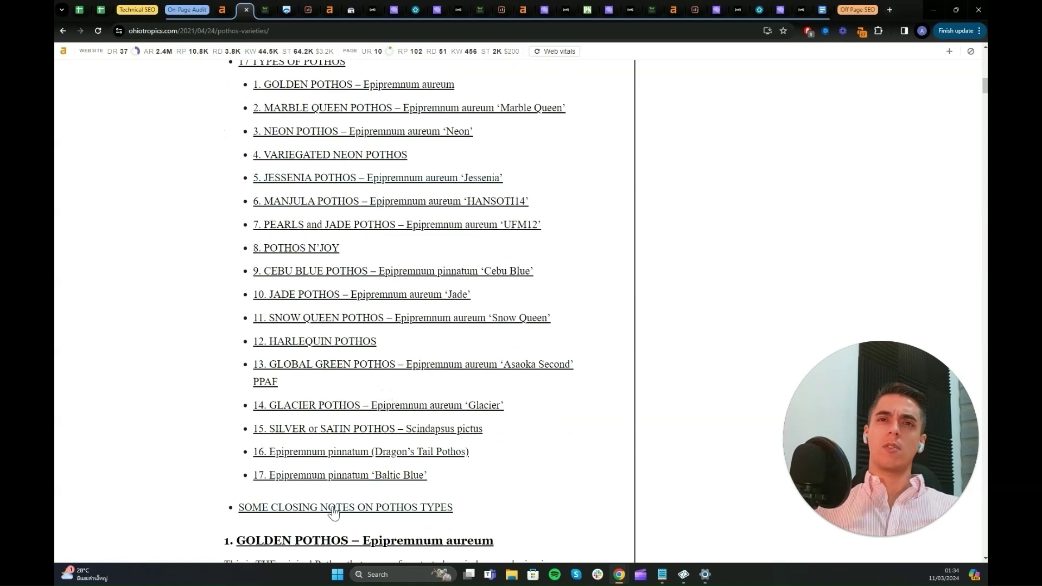
# Review the article's meta data and heading structure in the Ahrefs SEO Toolbar, and compare them with the on-page "17 TYPES OF POTHOS" heading.
pyautogui.scroll(5, 317, 493)
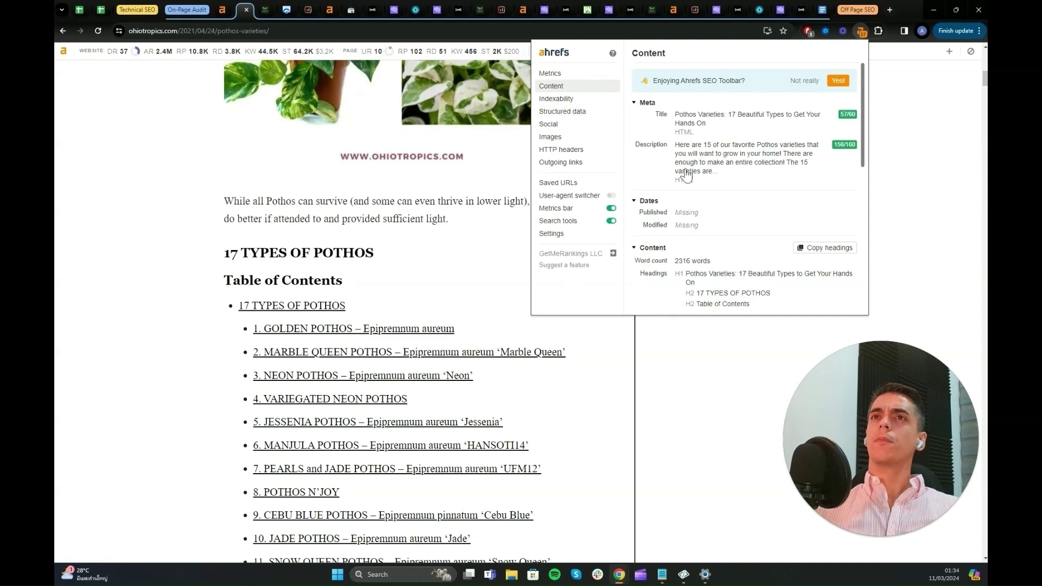
pyautogui.scroll(-3, 716, 138)
pyautogui.scroll(-3, 704, 213)
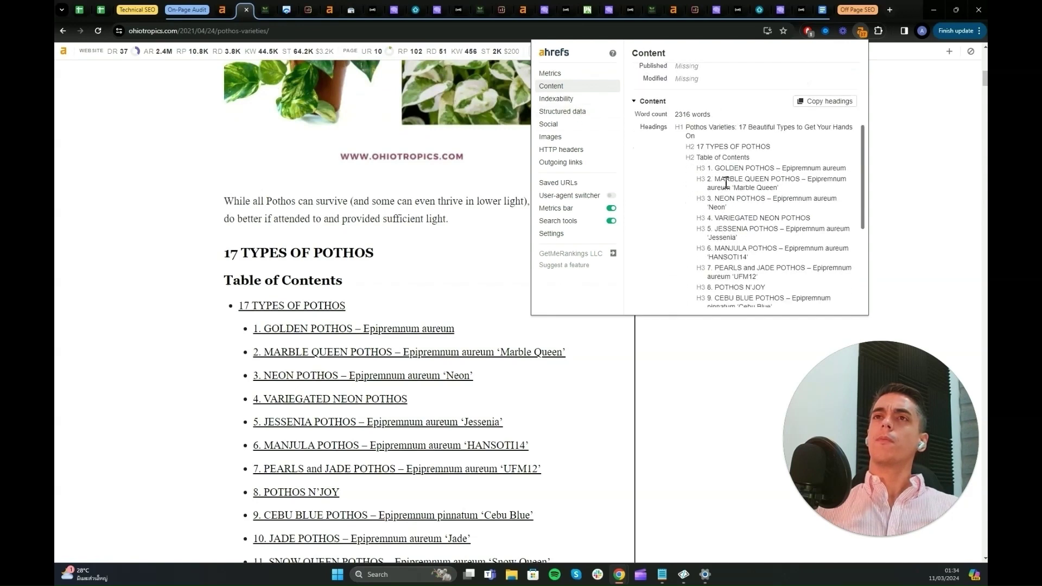
pyautogui.scroll(-3, 715, 108)
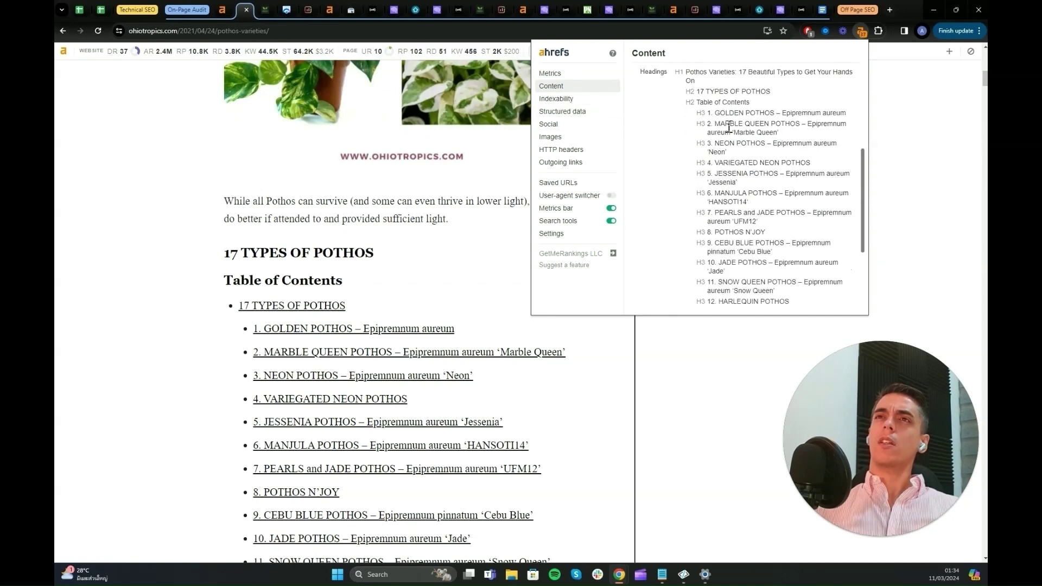
pyautogui.scroll(-3, 727, 217)
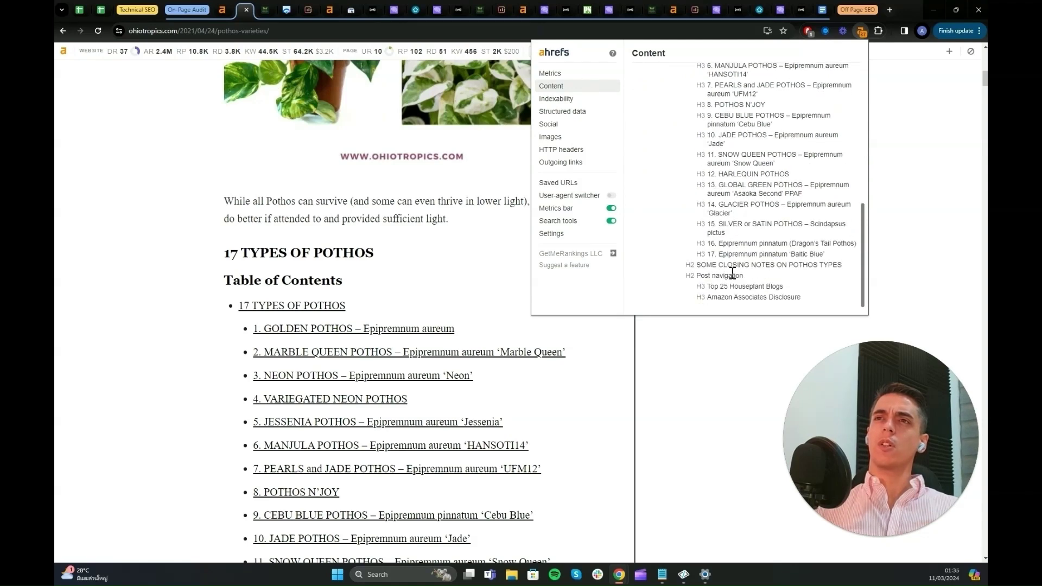
pyautogui.scroll(5, 773, 266)
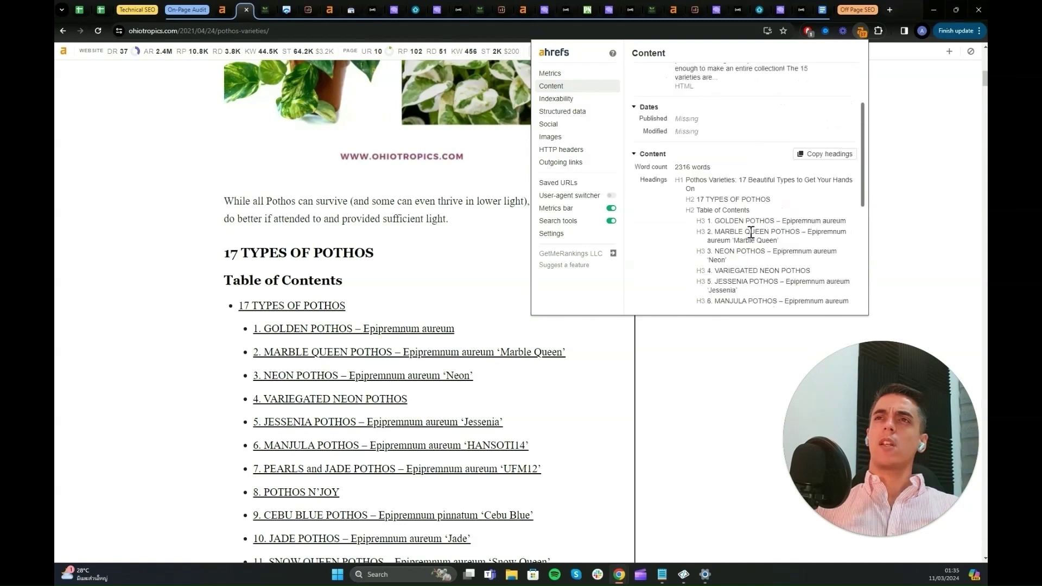
pyautogui.click(402, 275)
pyautogui.moveTo(237, 250); pyautogui.dragTo(352, 257)
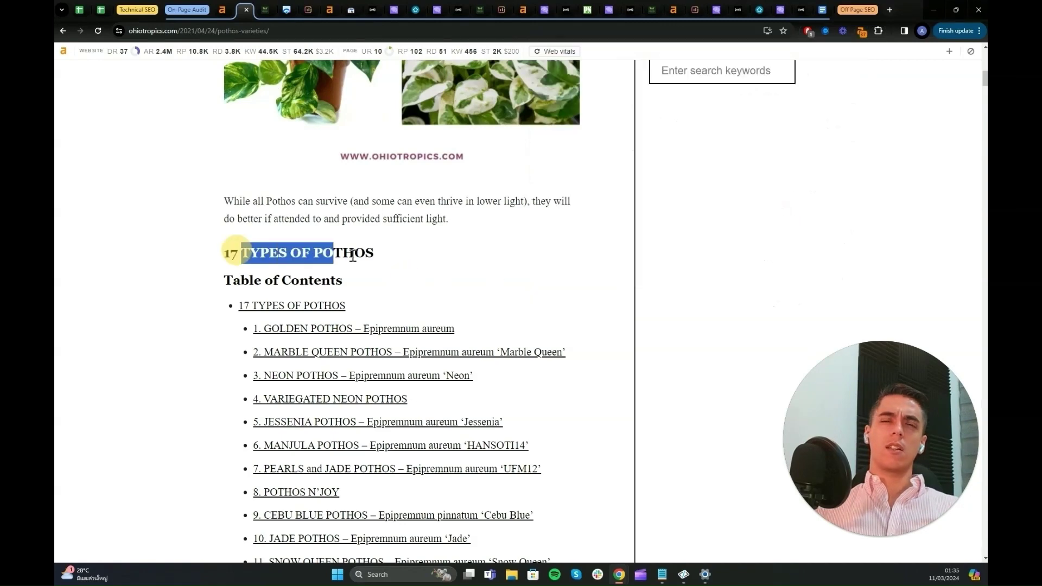
pyautogui.click(356, 255)
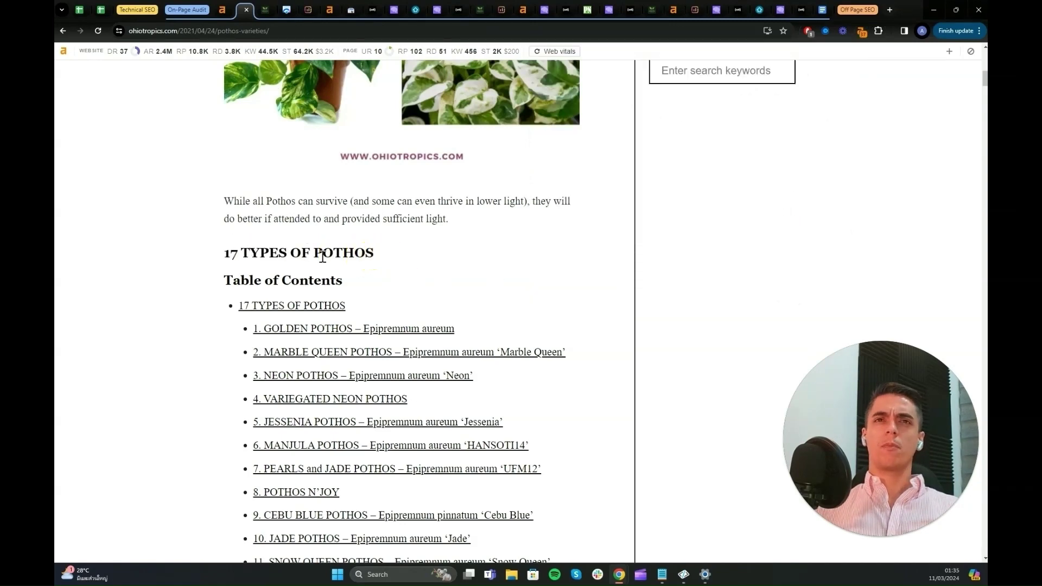
# Examine the article's numbered pothos variety sections, including their images, links and Instagram embeds, down to the closing notes.
pyautogui.scroll(-3, 323, 257)
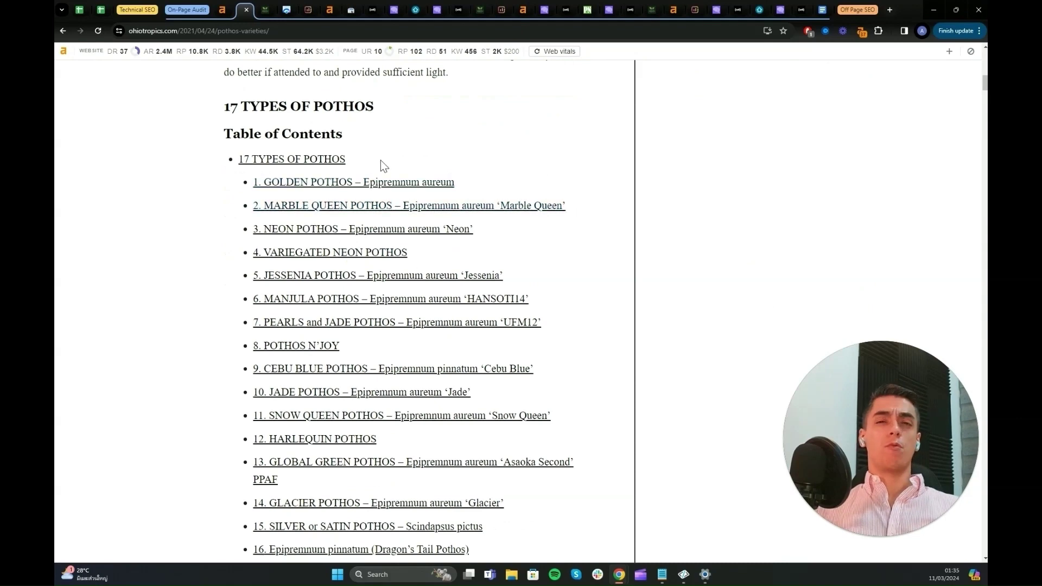
pyautogui.scroll(-9, 396, 168)
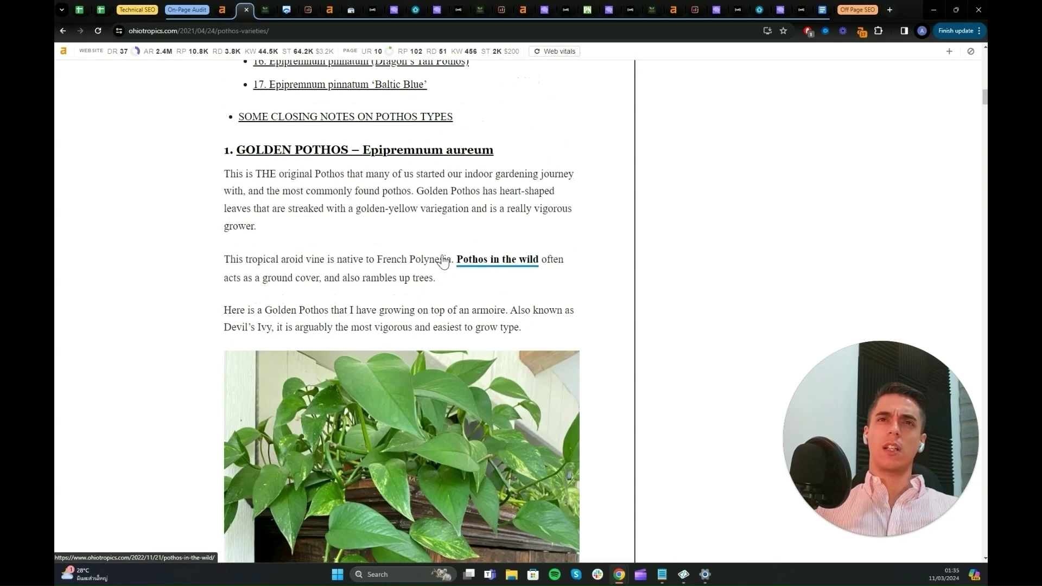
pyautogui.scroll(-3, 371, 239)
pyautogui.scroll(-14, 371, 239)
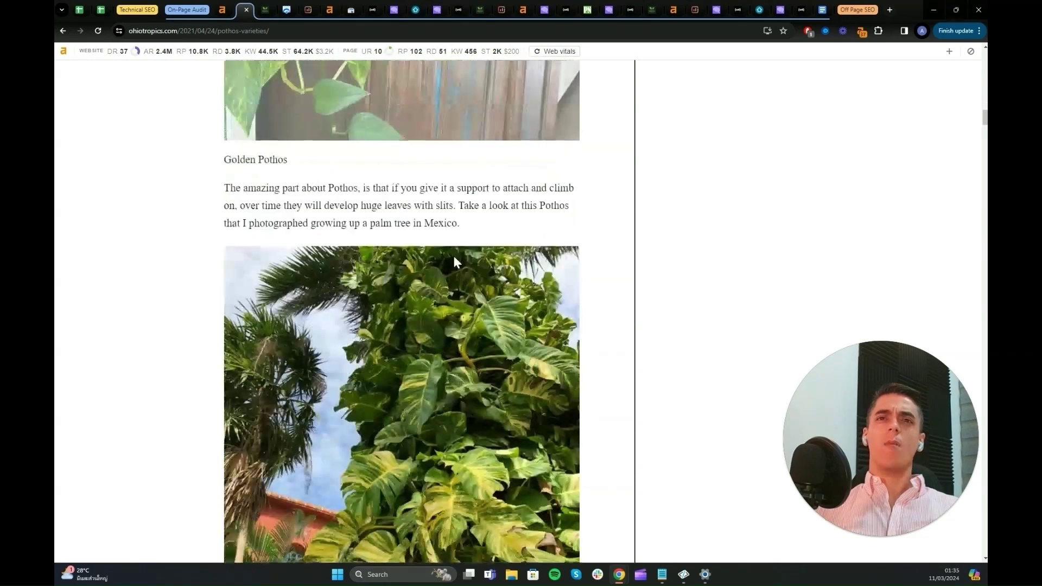
pyautogui.scroll(-15, 492, 255)
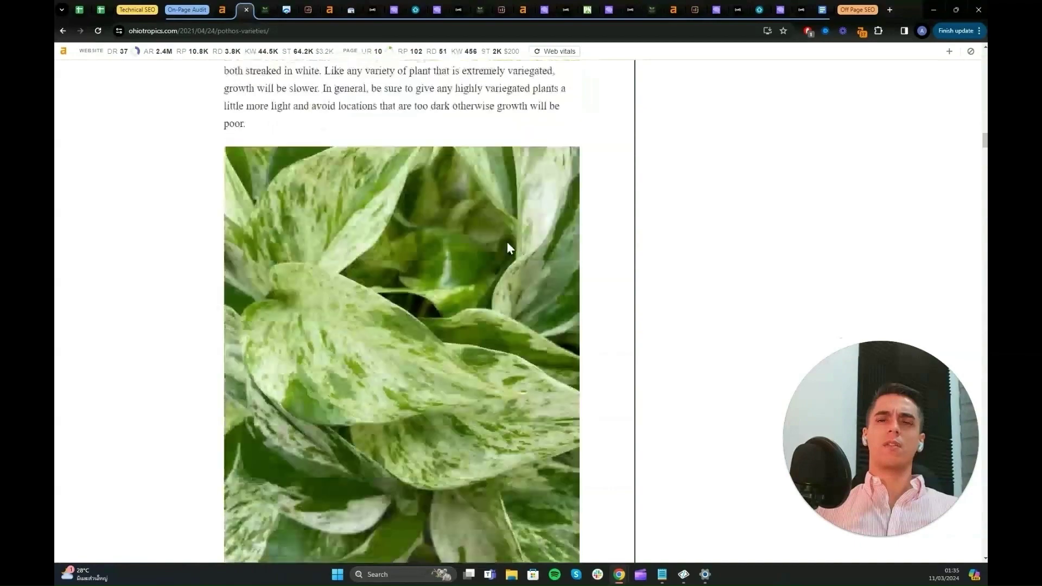
pyautogui.scroll(-13, 507, 242)
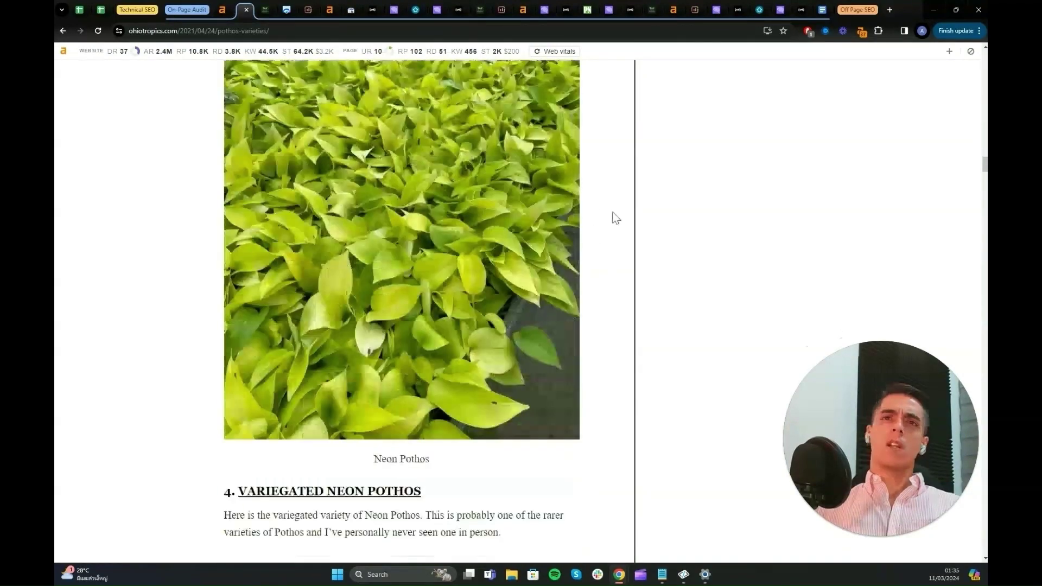
pyautogui.scroll(-13, 606, 222)
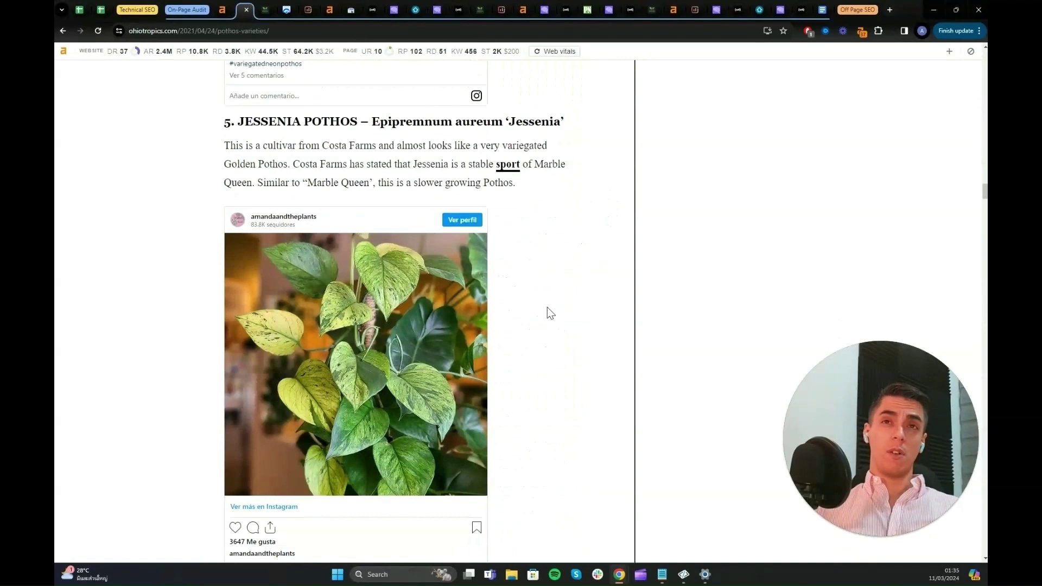
pyautogui.scroll(-2, 546, 240)
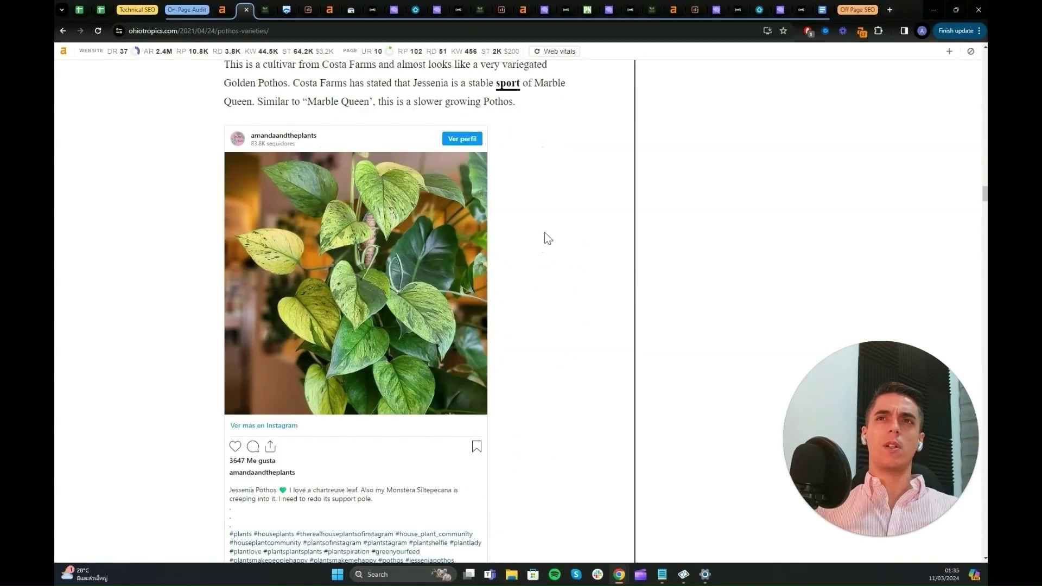
pyautogui.scroll(-16, 548, 238)
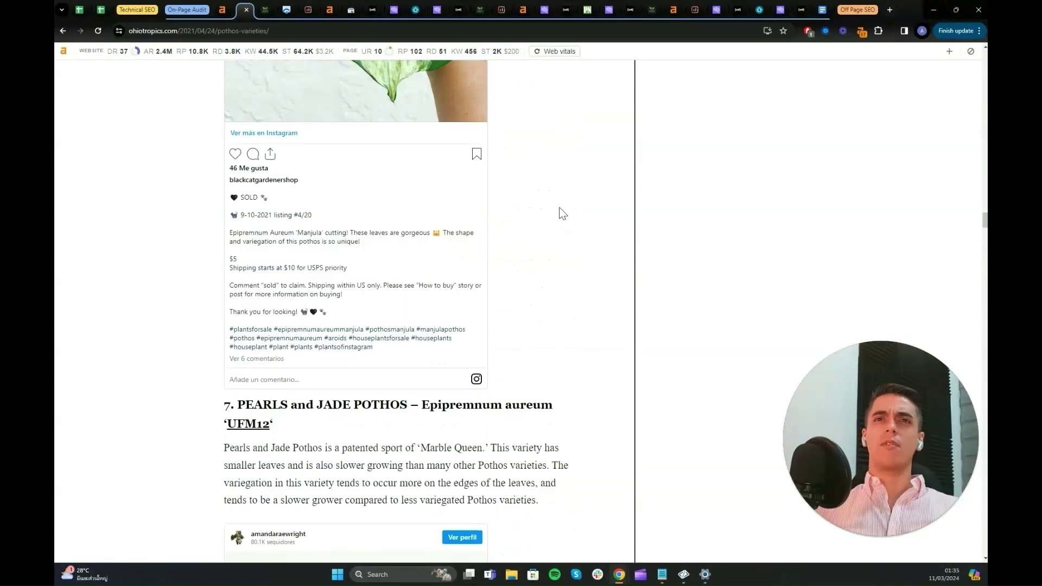
pyautogui.scroll(-20, 560, 207)
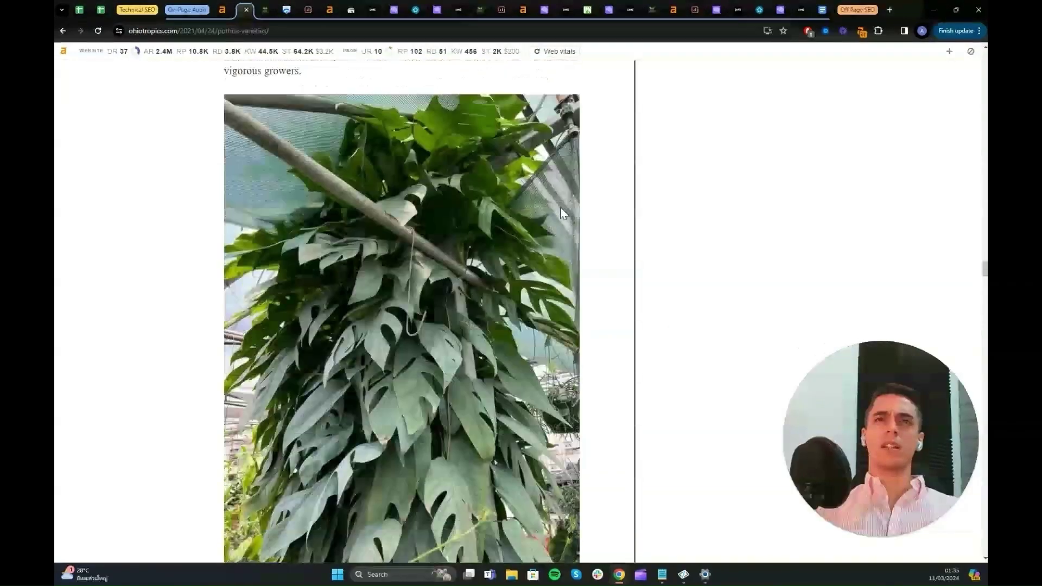
pyautogui.scroll(-19, 560, 208)
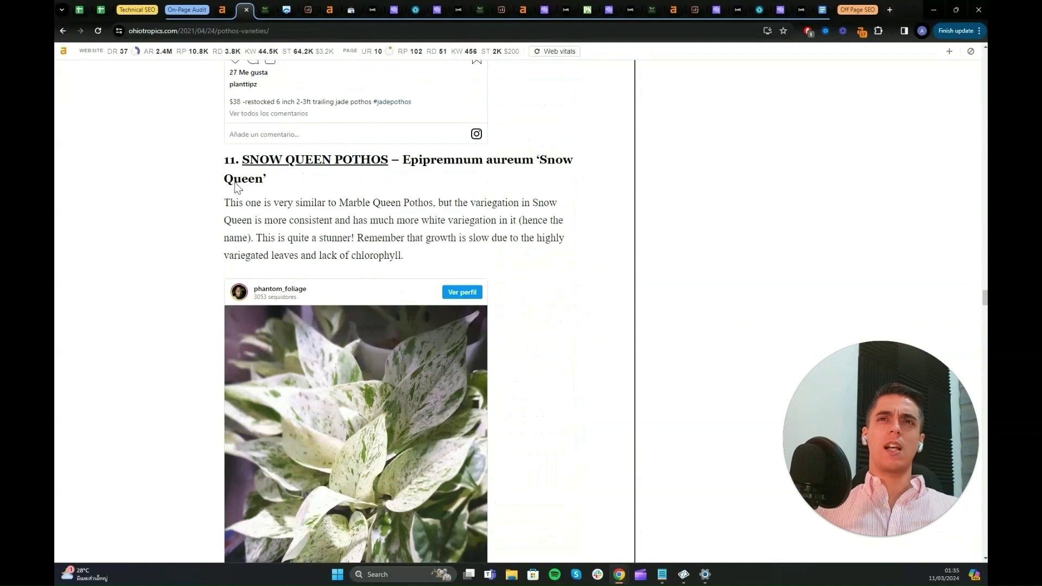
pyautogui.scroll(-5, 579, 218)
pyautogui.scroll(-20, 579, 217)
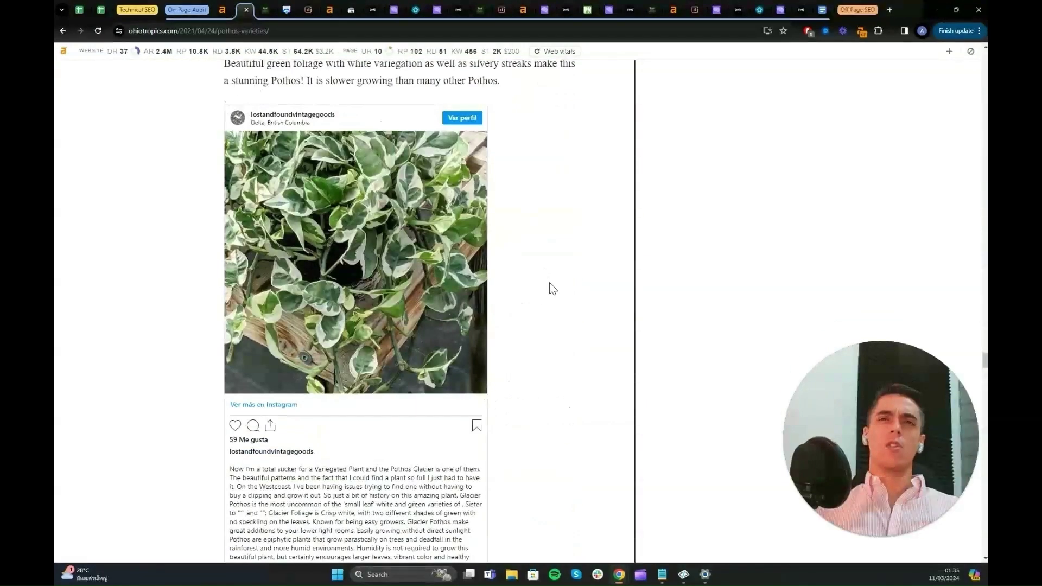
pyautogui.scroll(-15, 537, 256)
pyautogui.scroll(-5, 564, 241)
pyautogui.scroll(-20, 591, 239)
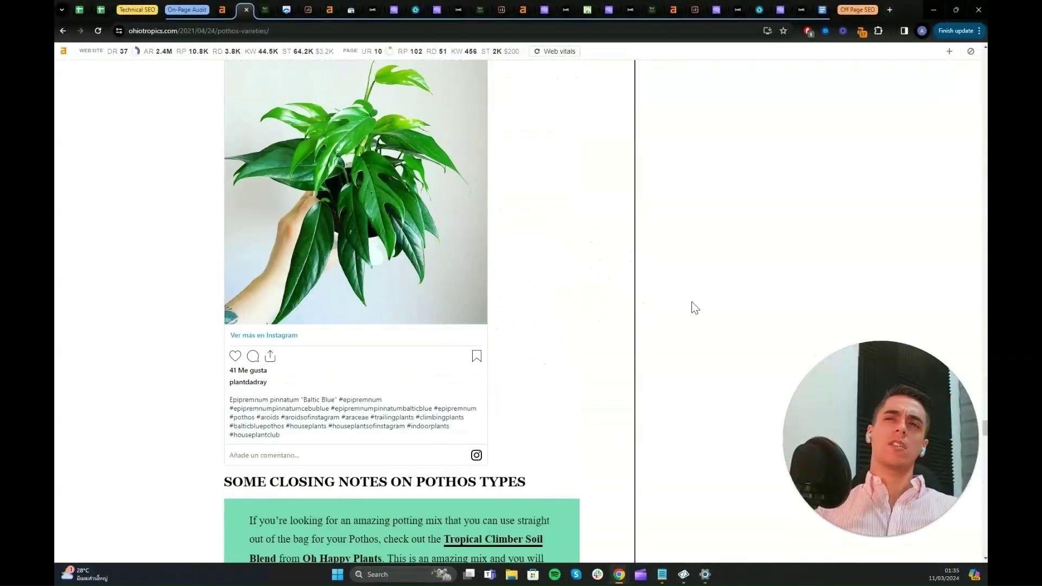
# Inspect the Pothos Varieties article in the browser's responsive mobile view, from the closing notes back up through the variety sections.
pyautogui.rightClick(591, 254)
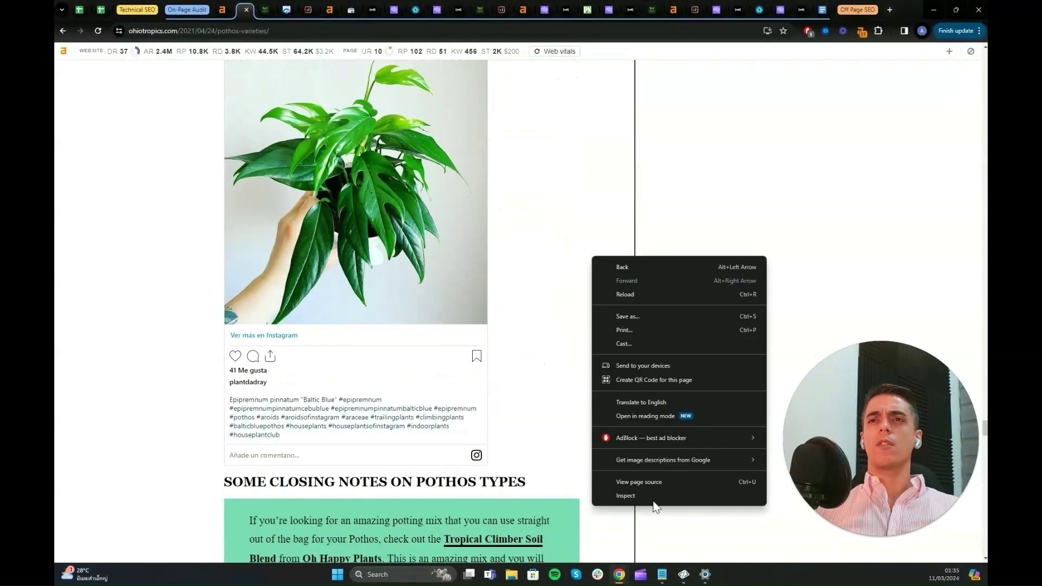
pyautogui.press('Escape')
pyautogui.hotkey('ctrl', 'shift', 'i')
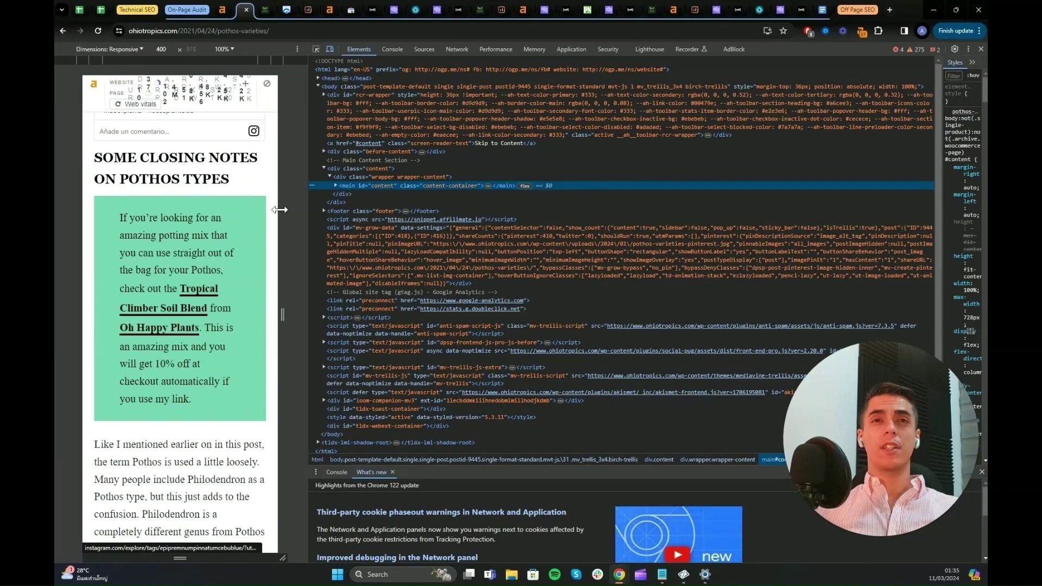
pyautogui.scroll(1, 274, 255)
pyautogui.scroll(-15, 266, 257)
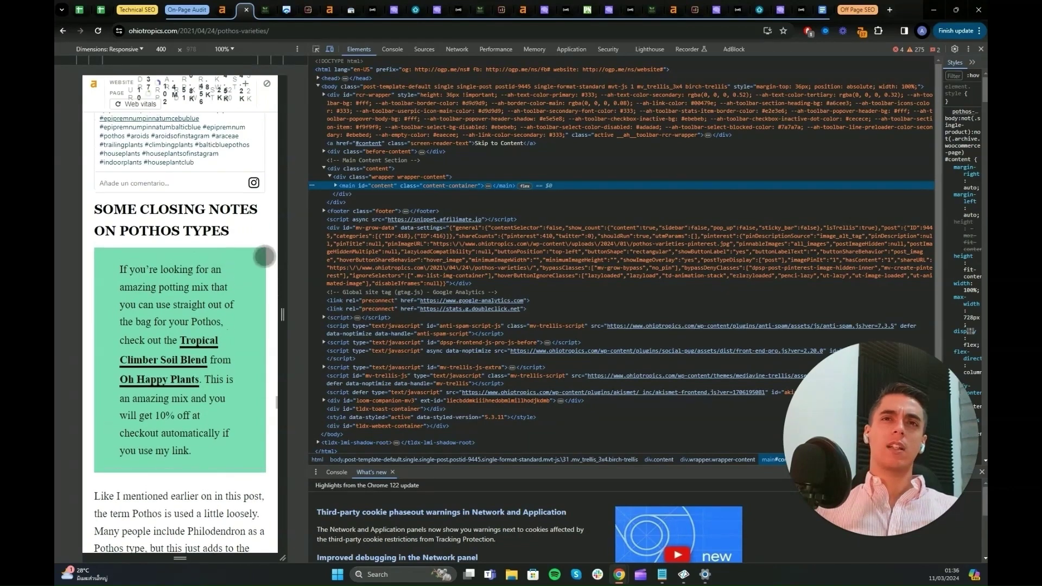
pyautogui.scroll(15, 266, 257)
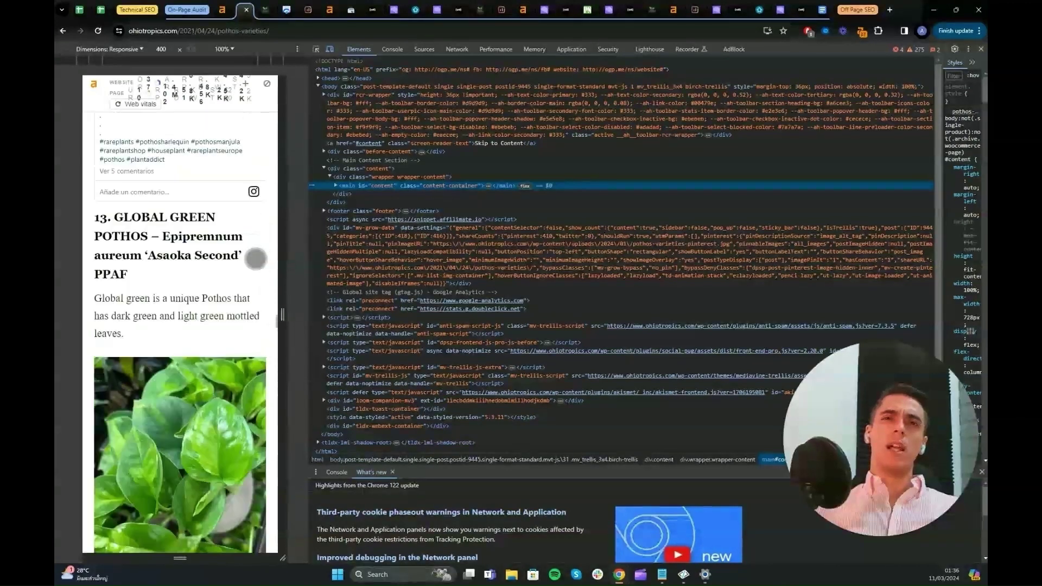
pyautogui.scroll(20, 252, 257)
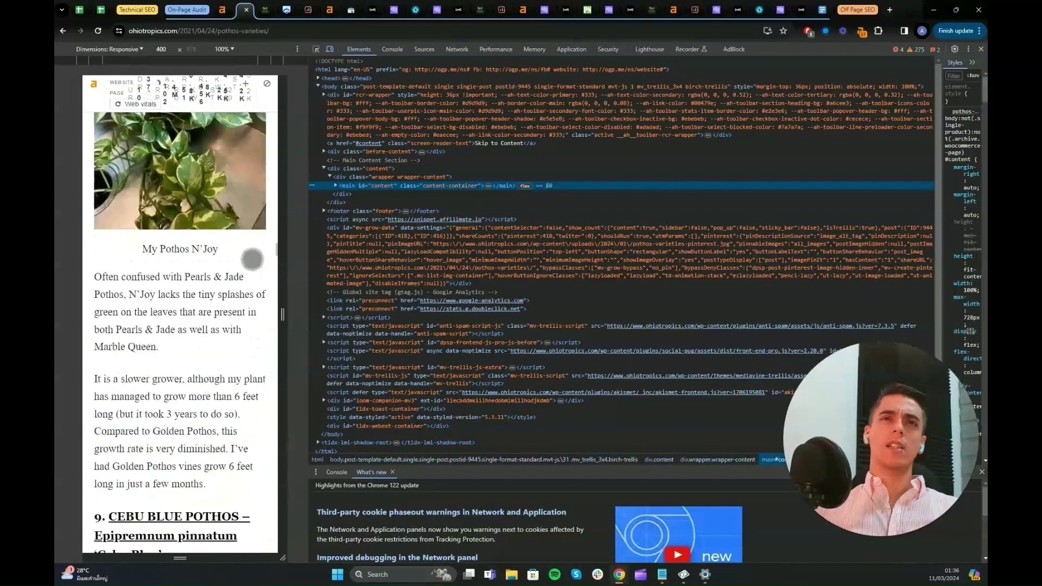
pyautogui.scroll(20, 251, 257)
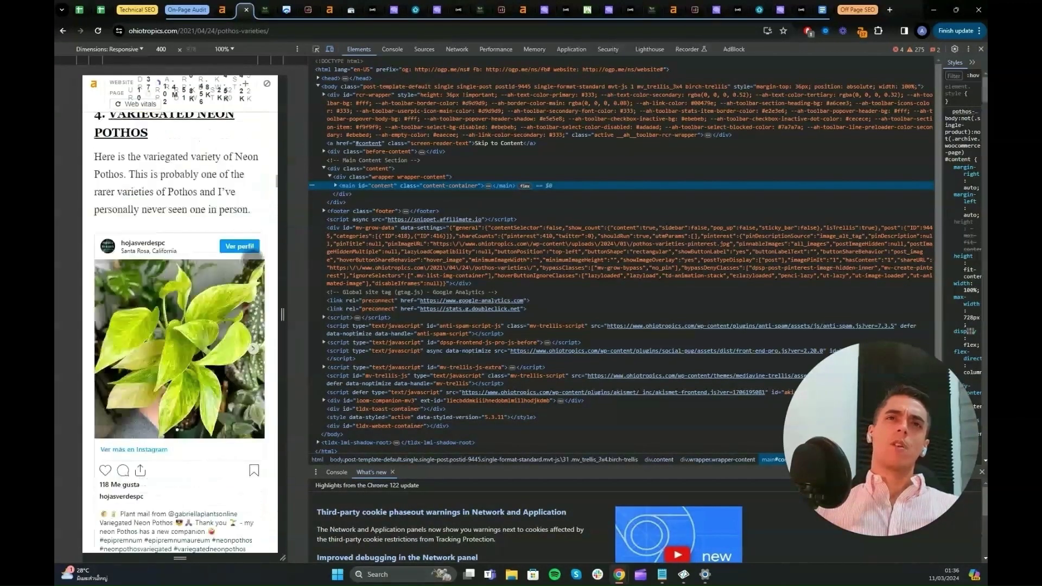
# Check the Action Plan sheet of the SEO audit spreadsheet and return to the Pothos Varieties article.
pyautogui.click(101, 9)
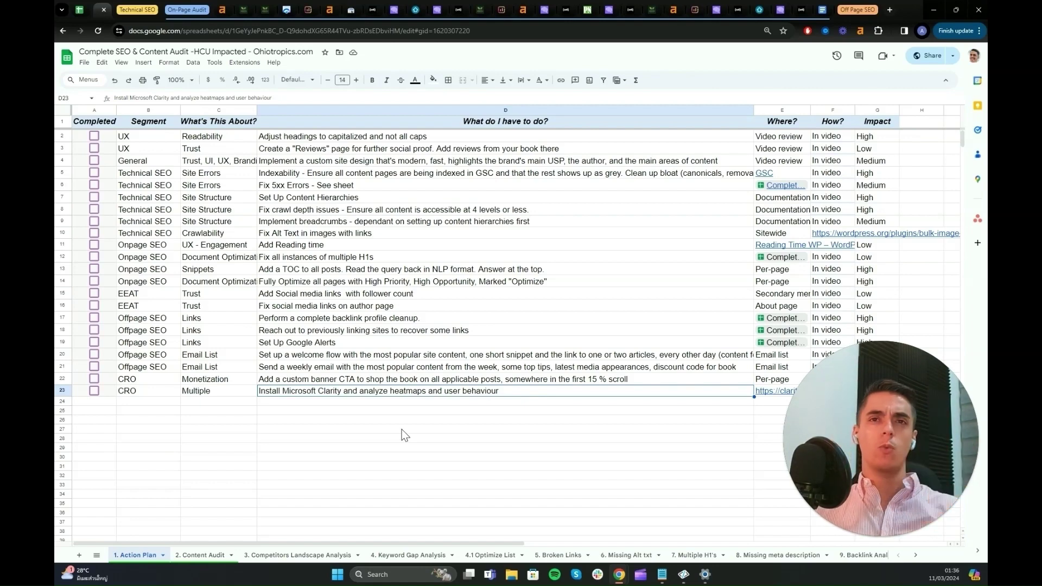
pyautogui.hotkey('ctrl', 'Tab')
pyautogui.hotkey('ctrl', 'Tab')
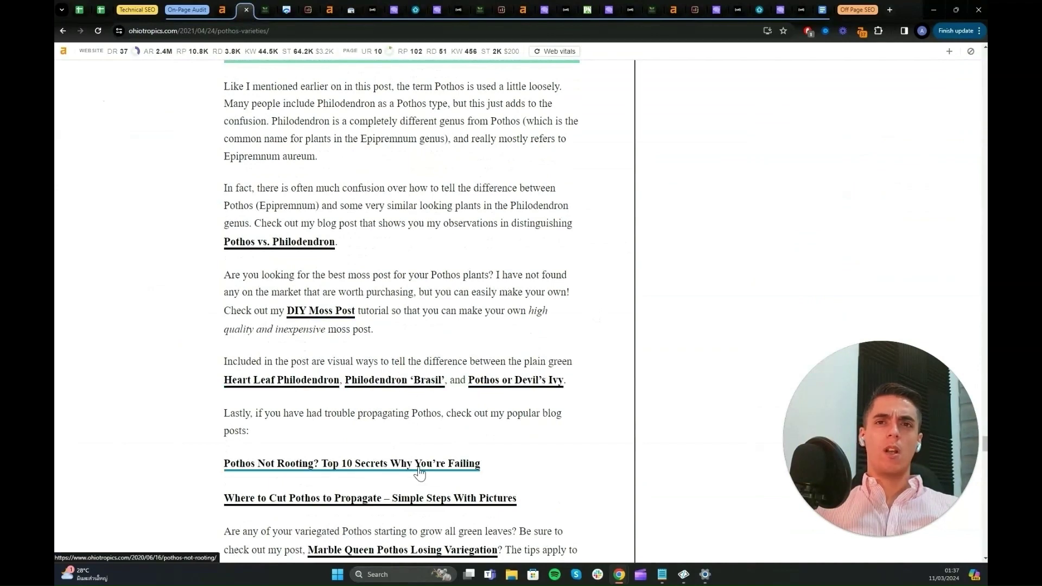
# Examine the internal links in the article's closing notes, the storefront link and the related posts, and return to the introduction.
pyautogui.scroll(-1, 431, 453)
pyautogui.scroll(-1, 431, 453)
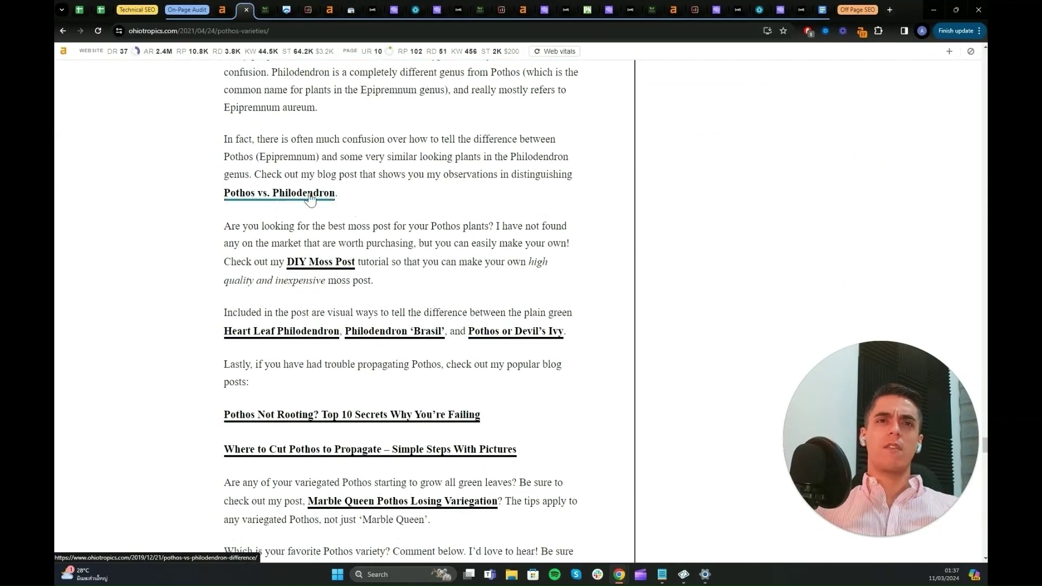
pyautogui.scroll(-3, 407, 263)
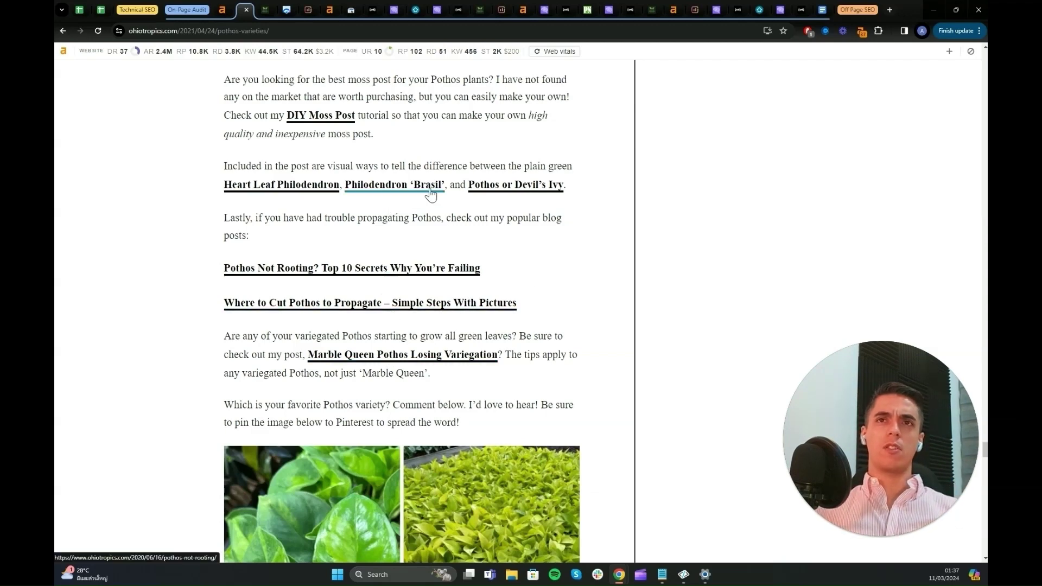
pyautogui.scroll(-9, 574, 245)
pyautogui.scroll(-5, 596, 247)
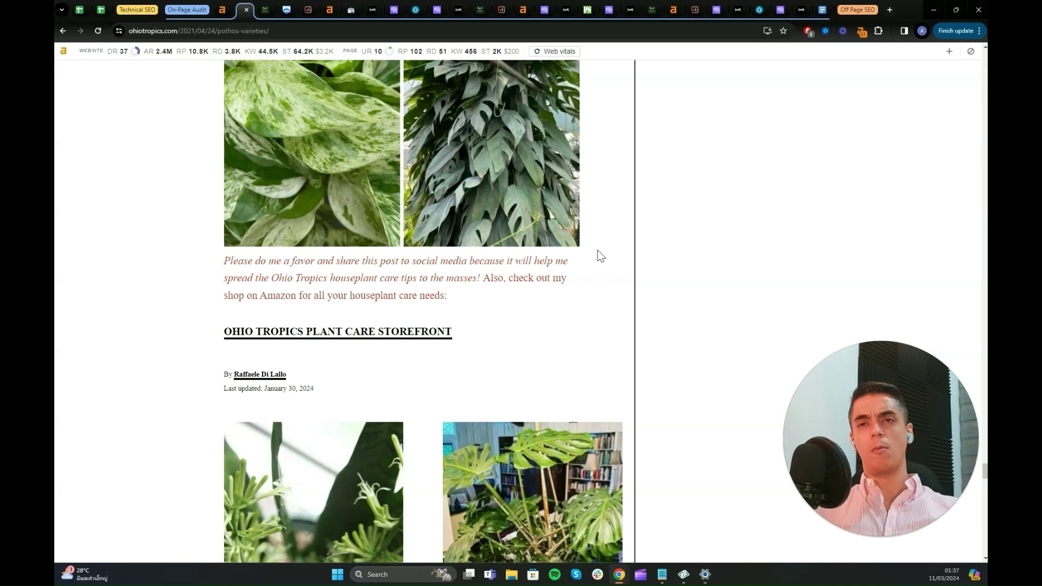
pyautogui.scroll(-5, 603, 252)
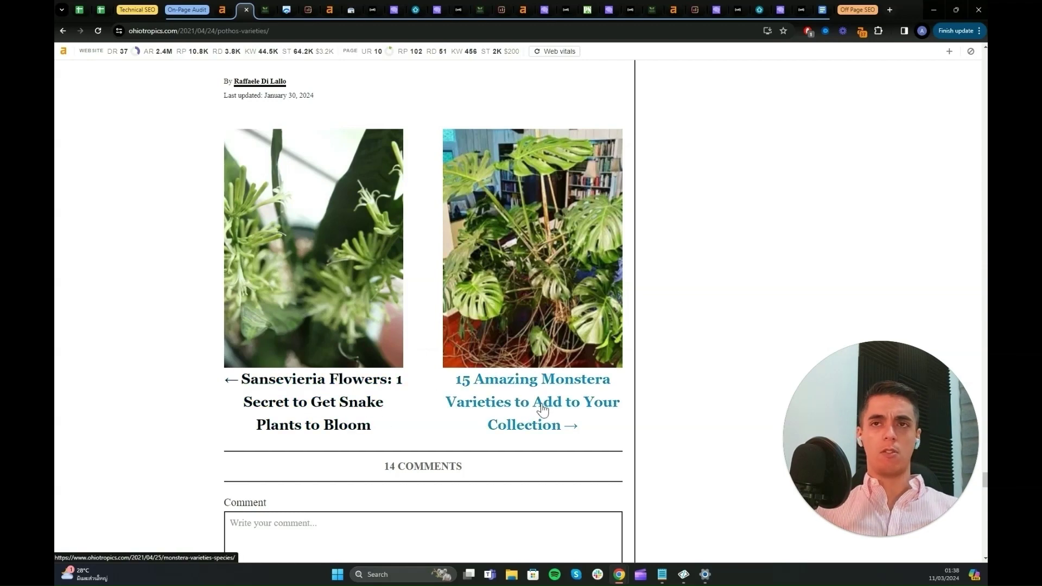
pyautogui.press('Home')
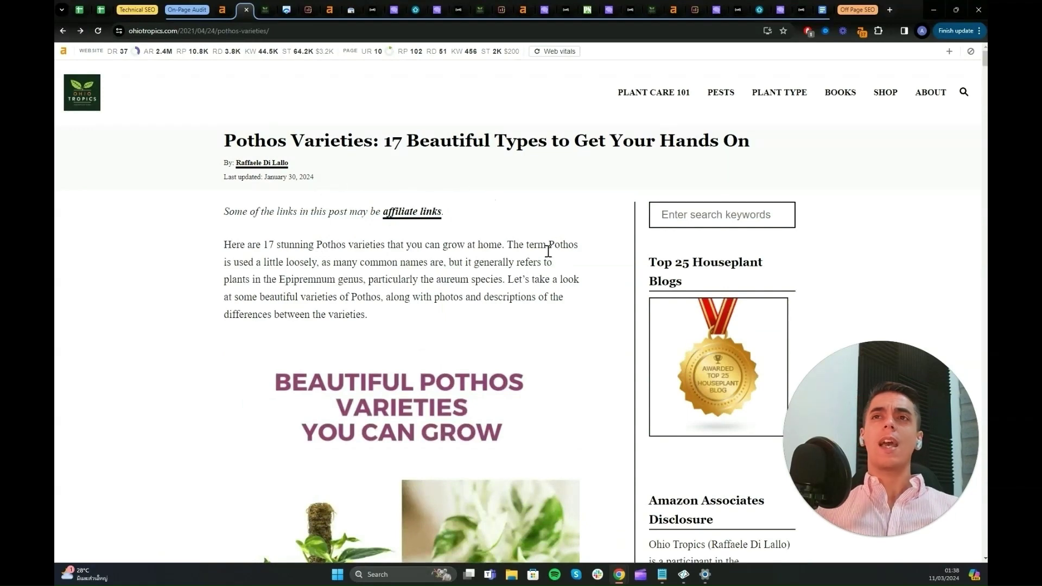
pyautogui.scroll(-2, 586, 239)
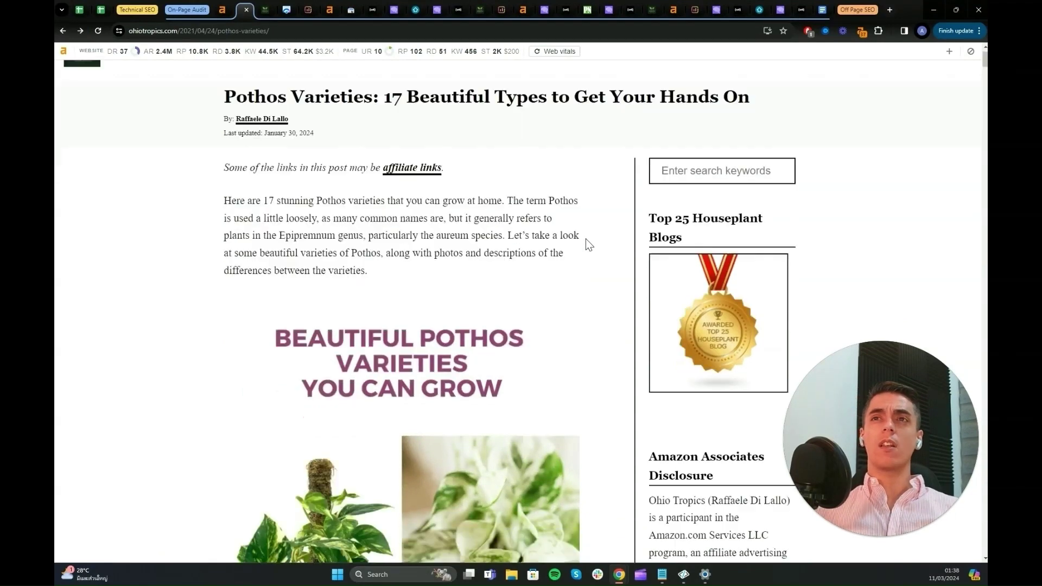
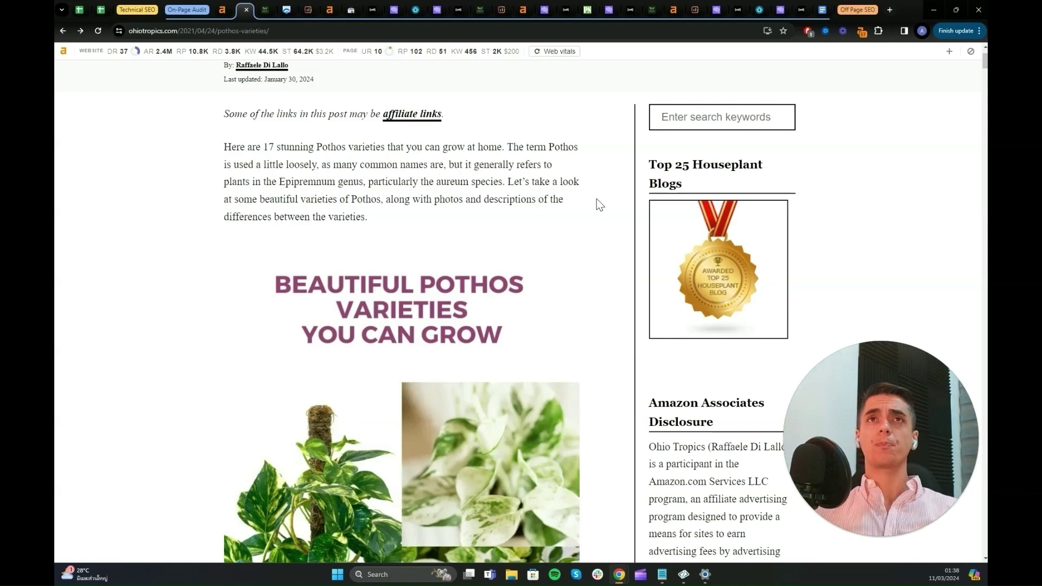
# Review the article's mobile PageSpeed Insights report, covering Core Web Vitals and the accessibility issue about frame elements without a title.
pyautogui.hotkey('ctrl', 'w')
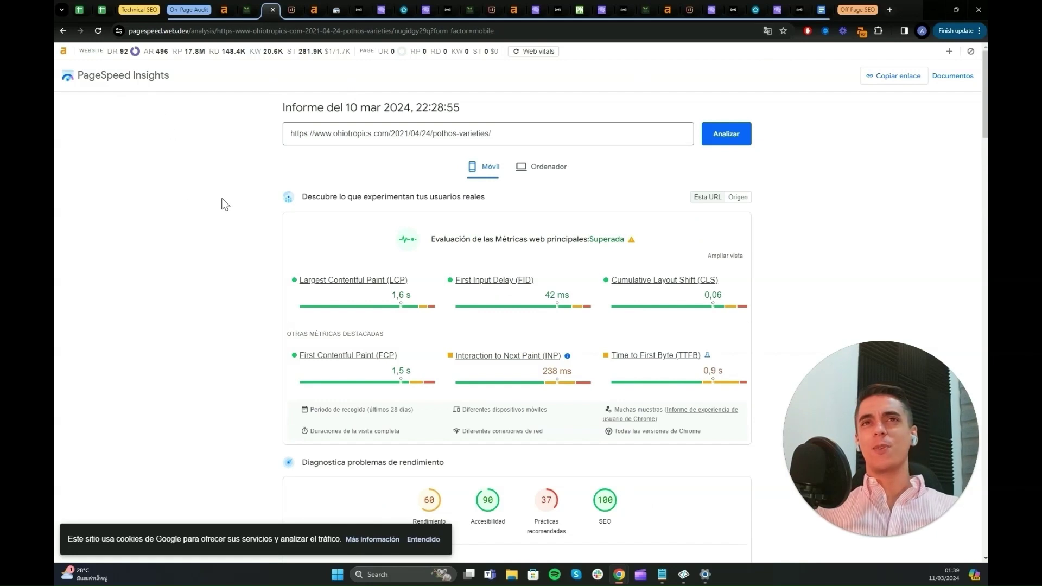
pyautogui.scroll(-1, 312, 246)
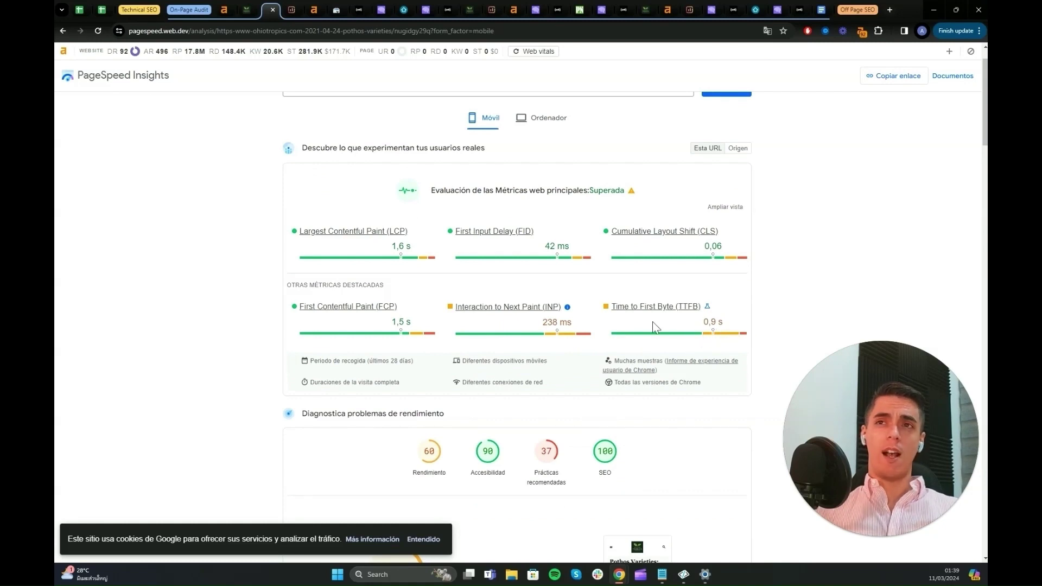
pyautogui.scroll(1, 781, 304)
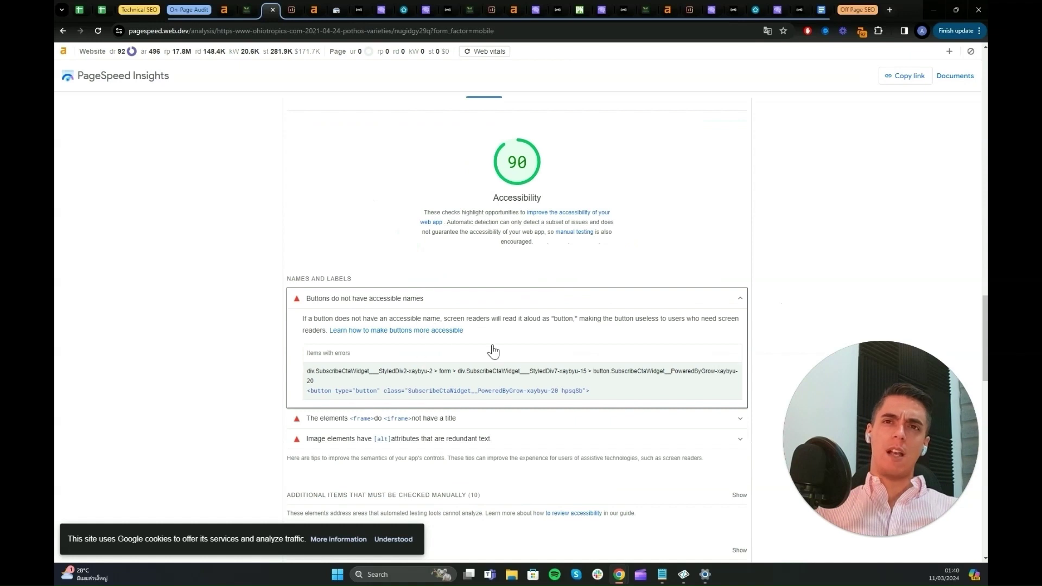
pyautogui.click(518, 426)
pyautogui.scroll(-3, 483, 375)
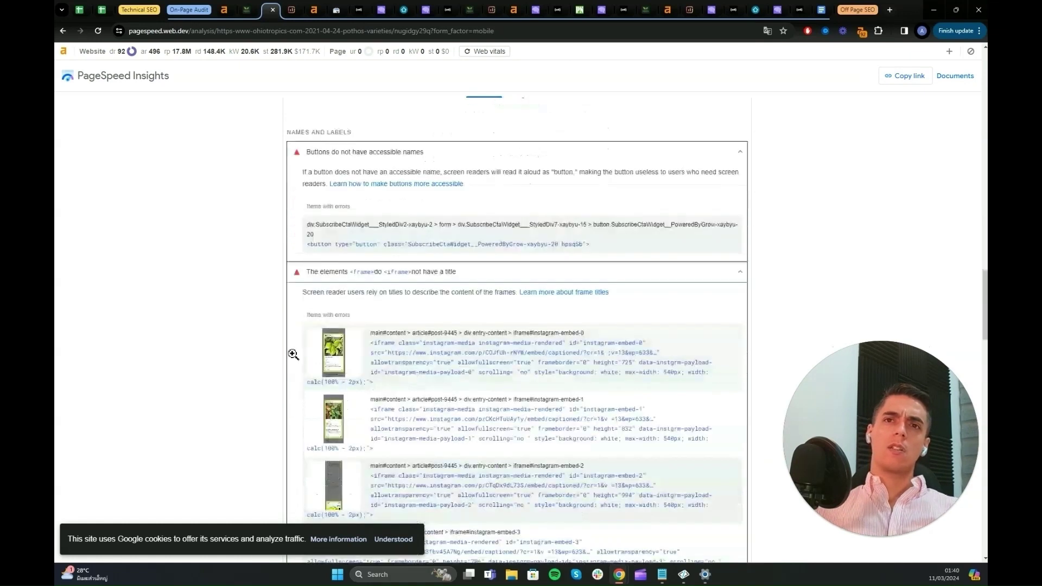
pyautogui.click(475, 277)
pyautogui.scroll(-1, 434, 320)
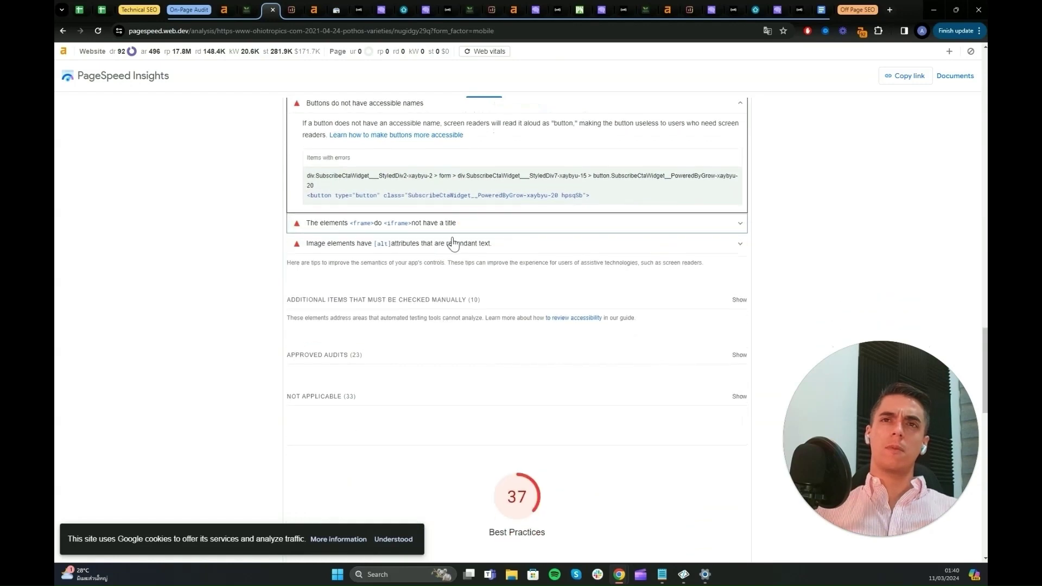
# Switch to the Surfer SEO audit for "pothos varieties" and review its Content Score and internal link suggestions.
pyautogui.hotkey('ctrl', 'w')
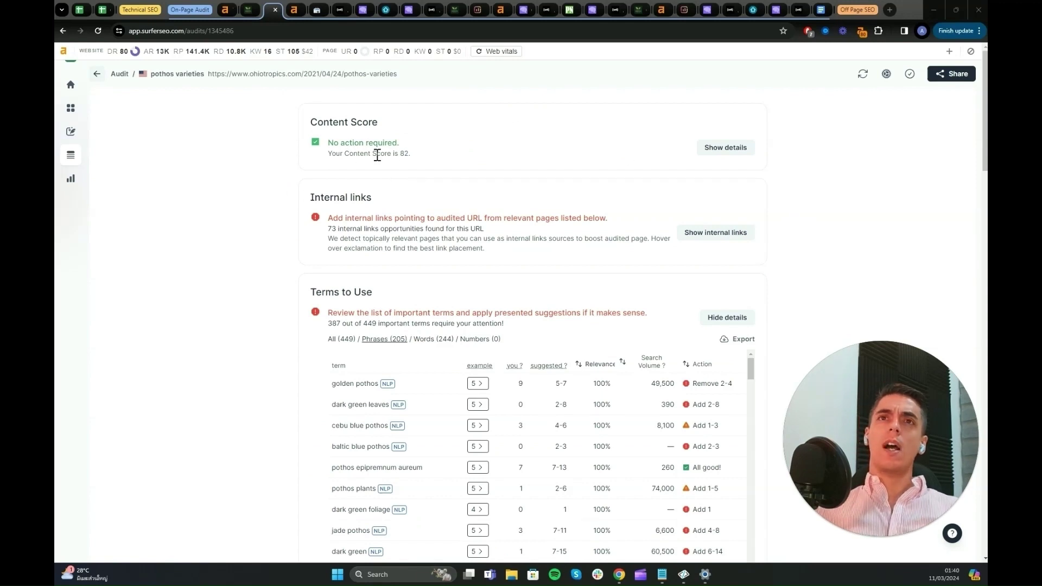
pyautogui.click(404, 153)
pyautogui.scroll(-1, 293, 228)
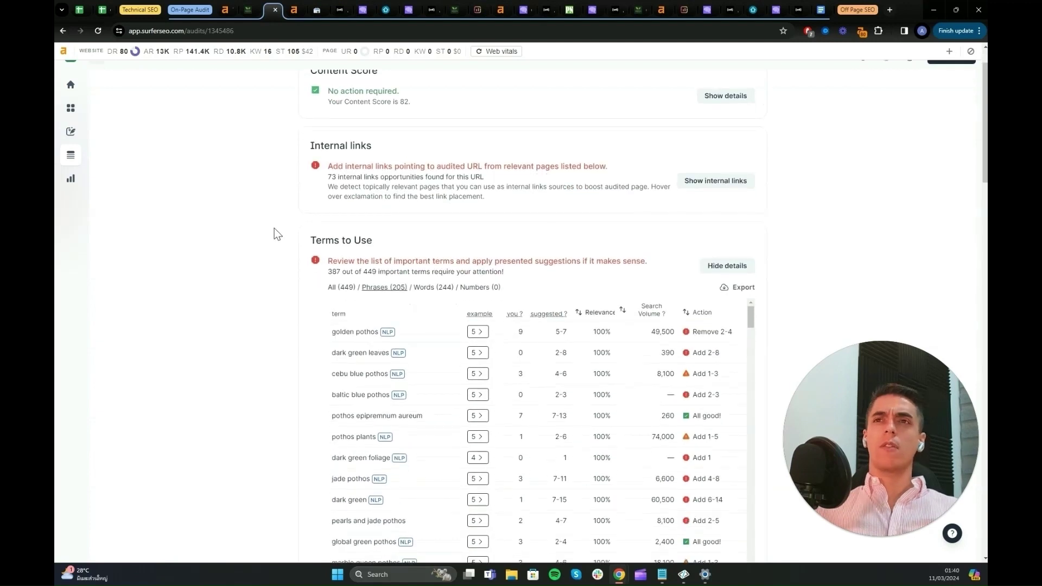
pyautogui.scroll(-2, 274, 232)
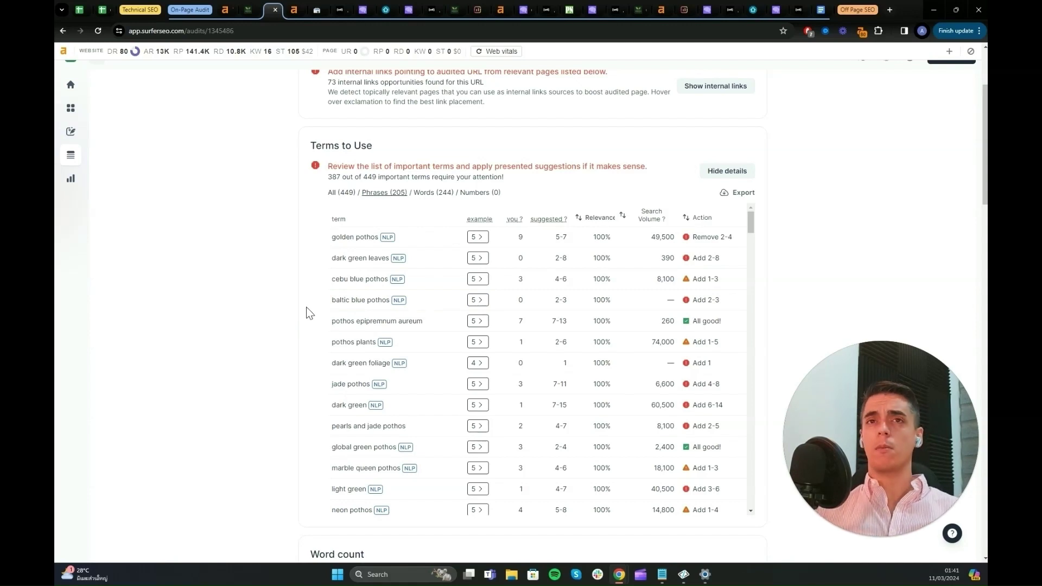
# Examine the suggested phrases under Terms to Use, including "bright indirect light", and continue to the Page structure recommendations.
pyautogui.scroll(-6, 564, 380)
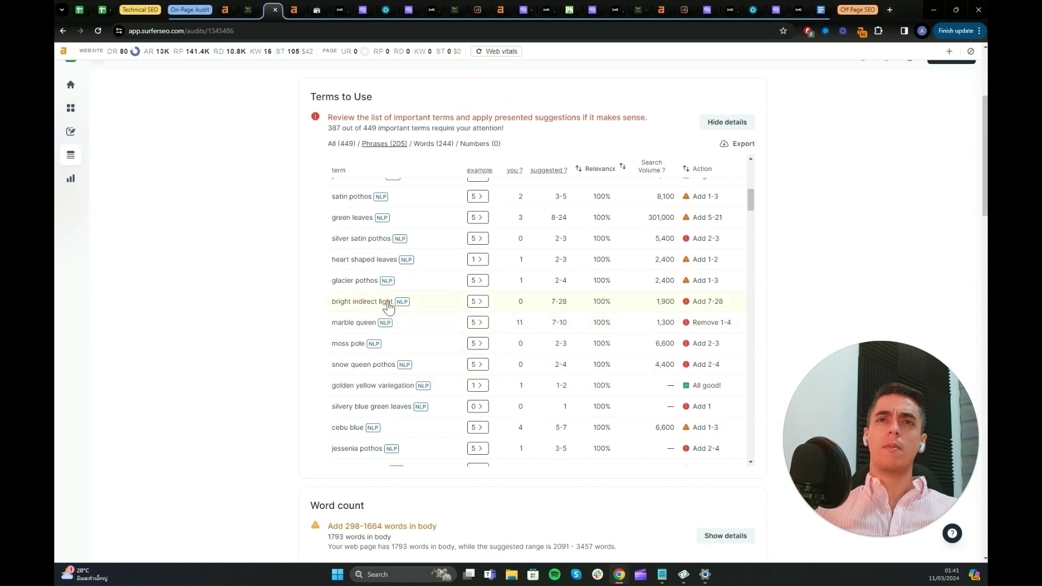
pyautogui.moveTo(552, 301); pyautogui.dragTo(568, 324)
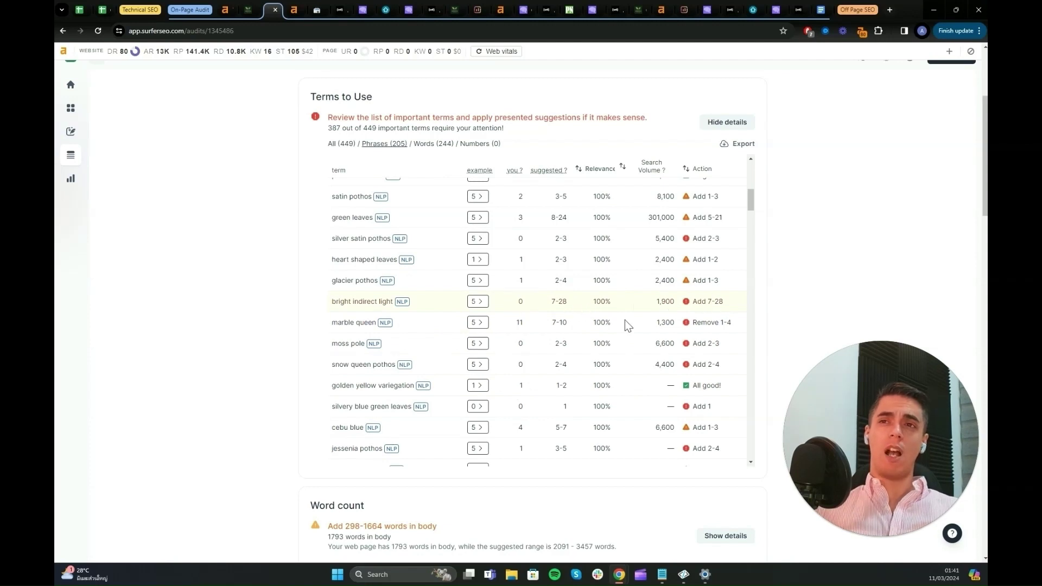
pyautogui.scroll(-3, 676, 370)
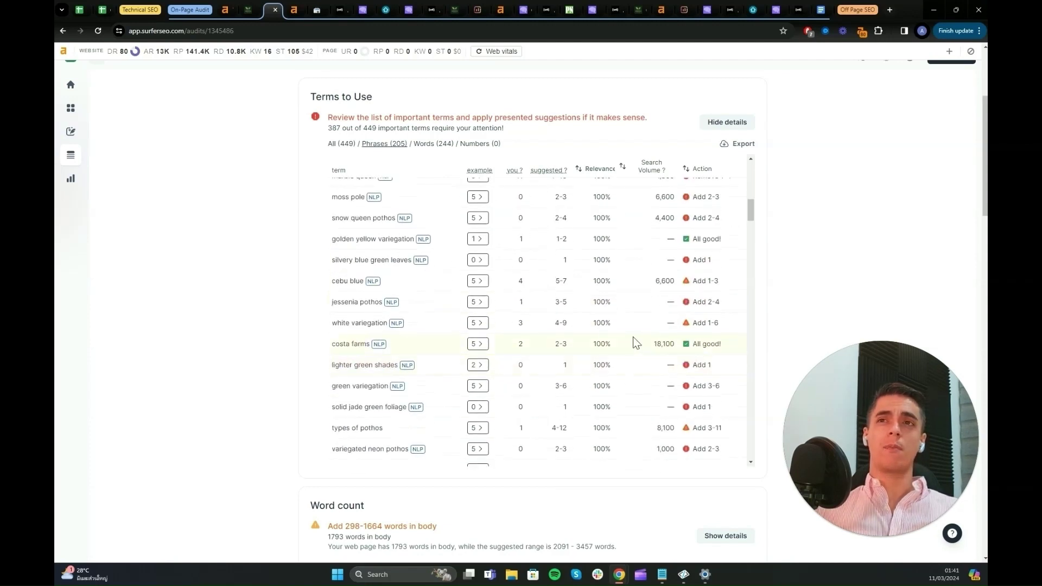
pyautogui.scroll(1, 597, 304)
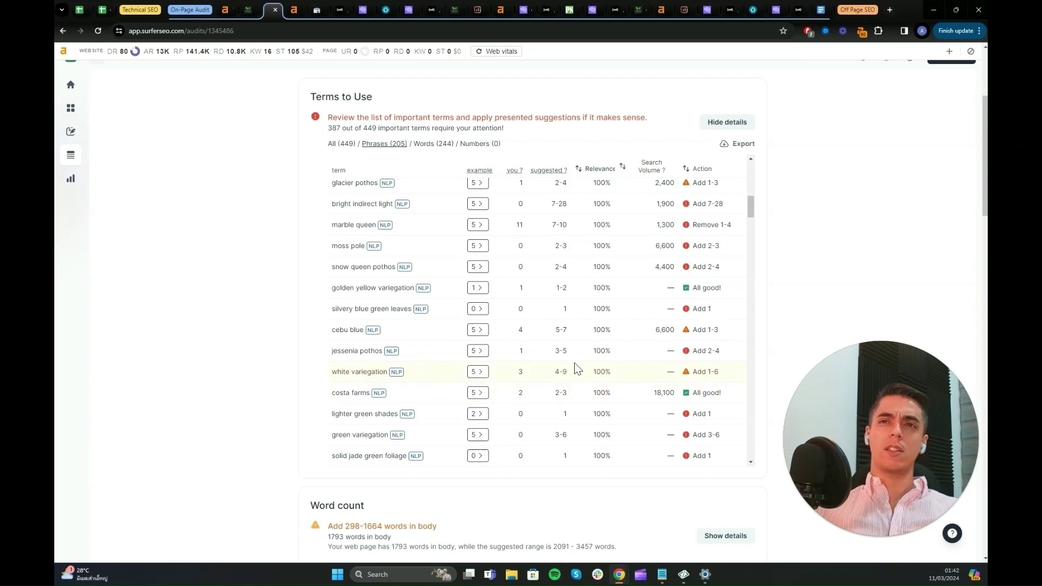
pyautogui.scroll(-2, 568, 371)
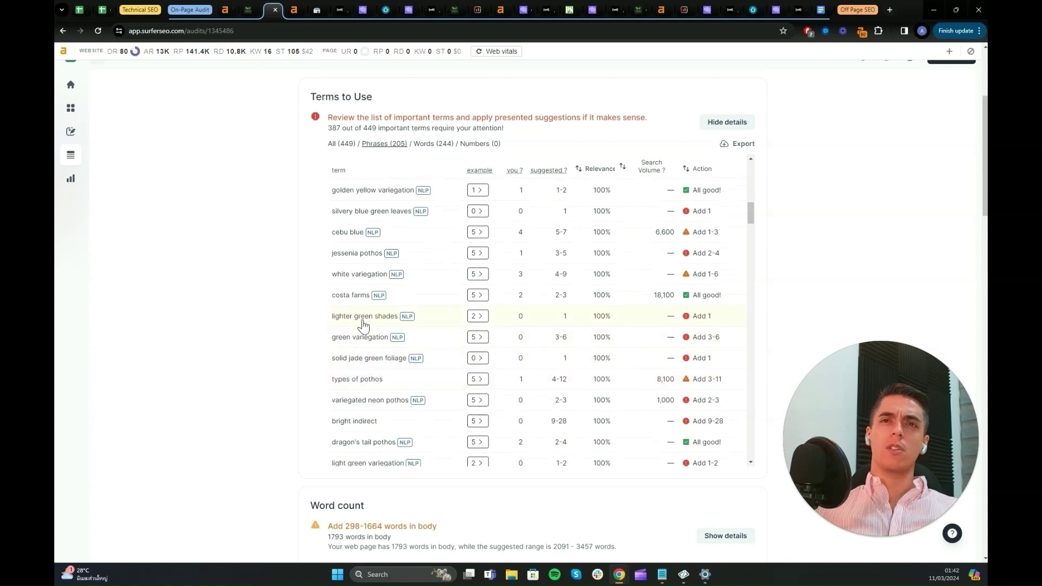
pyautogui.scroll(-2, 560, 333)
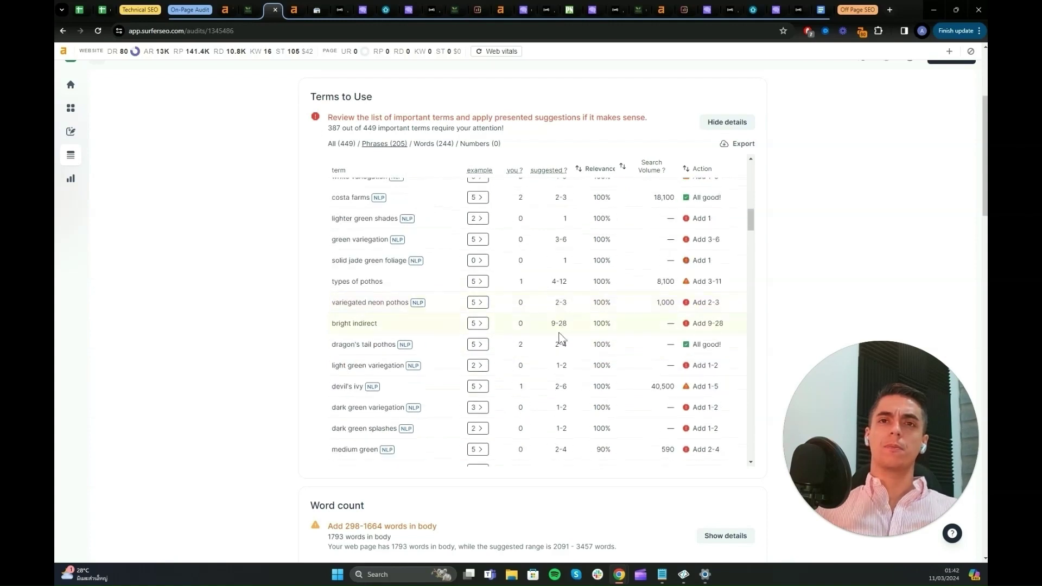
pyautogui.scroll(-2, 542, 343)
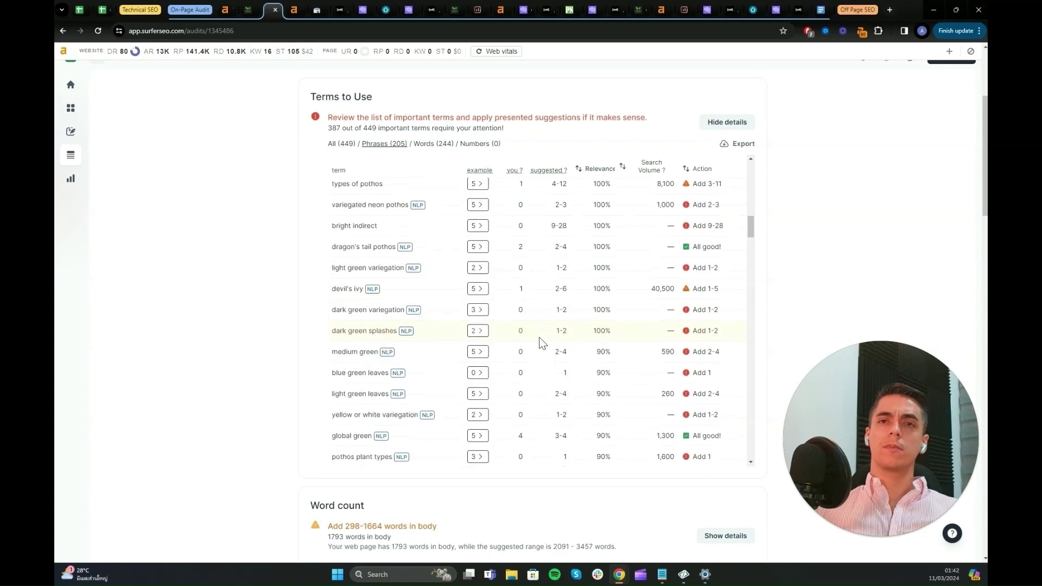
pyautogui.scroll(2, 541, 343)
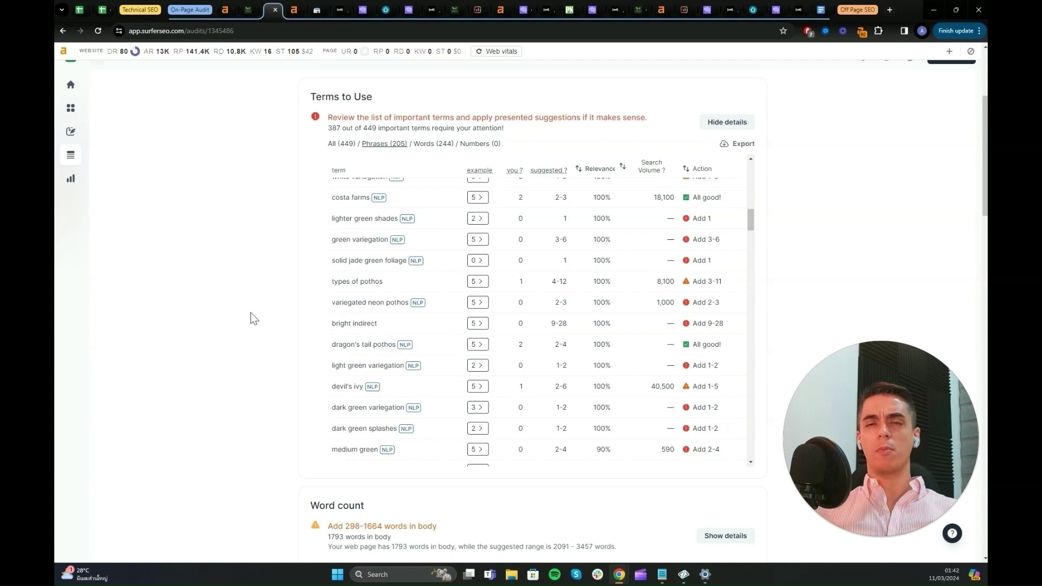
pyautogui.scroll(-15, 278, 290)
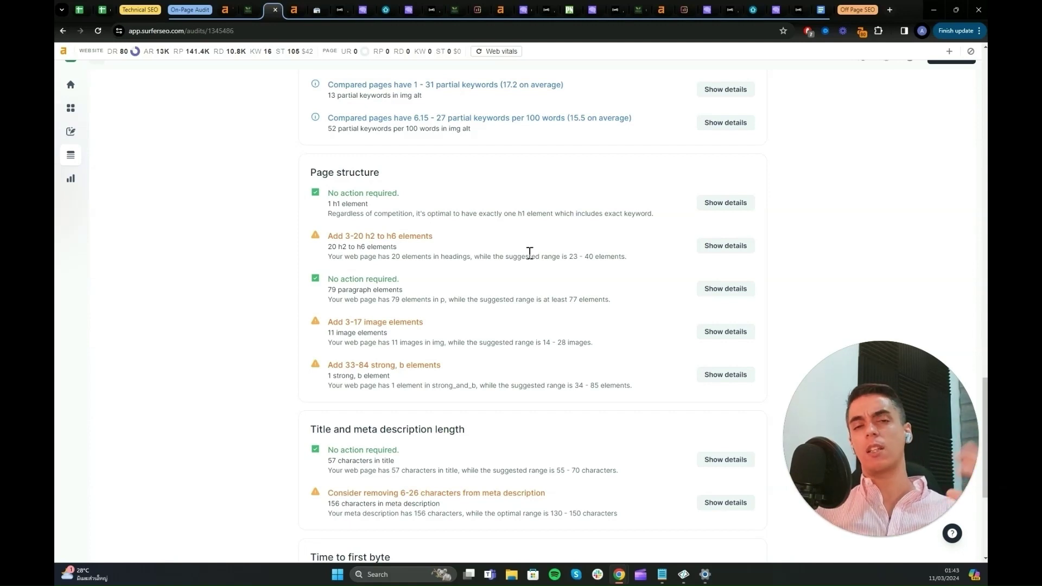
# Switch to the Ahrefs keyword overview for "pothos varieties" and compare the DR values of the pages in its SERP overview.
pyautogui.hotkey('ctrl', 'Tab')
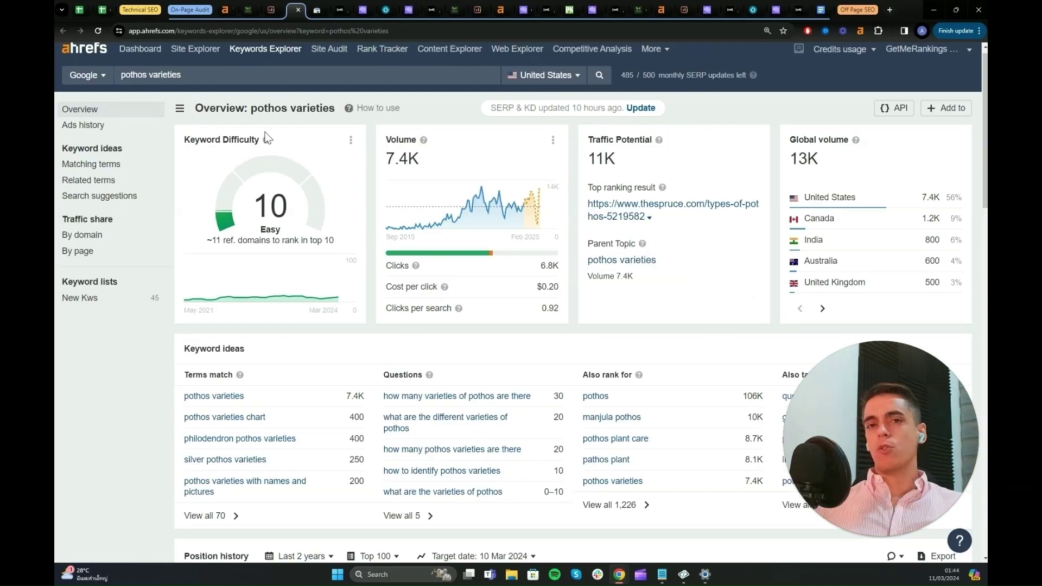
pyautogui.scroll(-5, 347, 303)
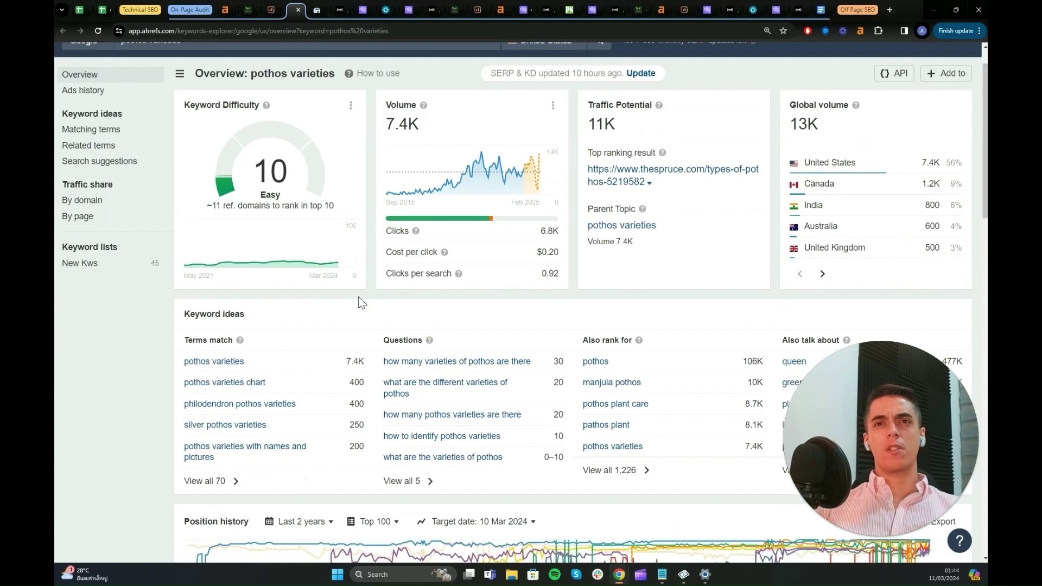
pyautogui.scroll(-12, 383, 283)
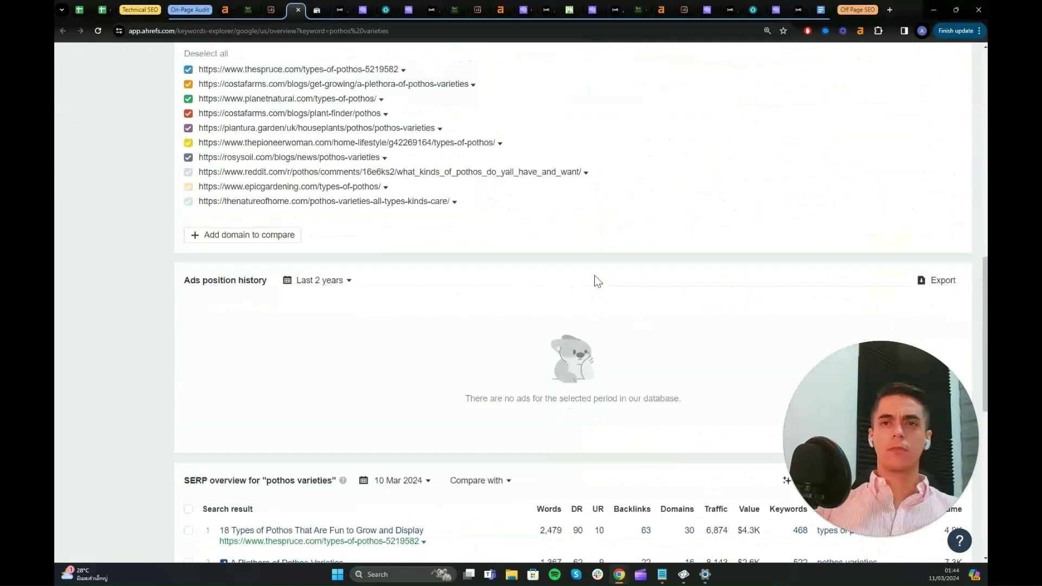
pyautogui.scroll(-4, 599, 280)
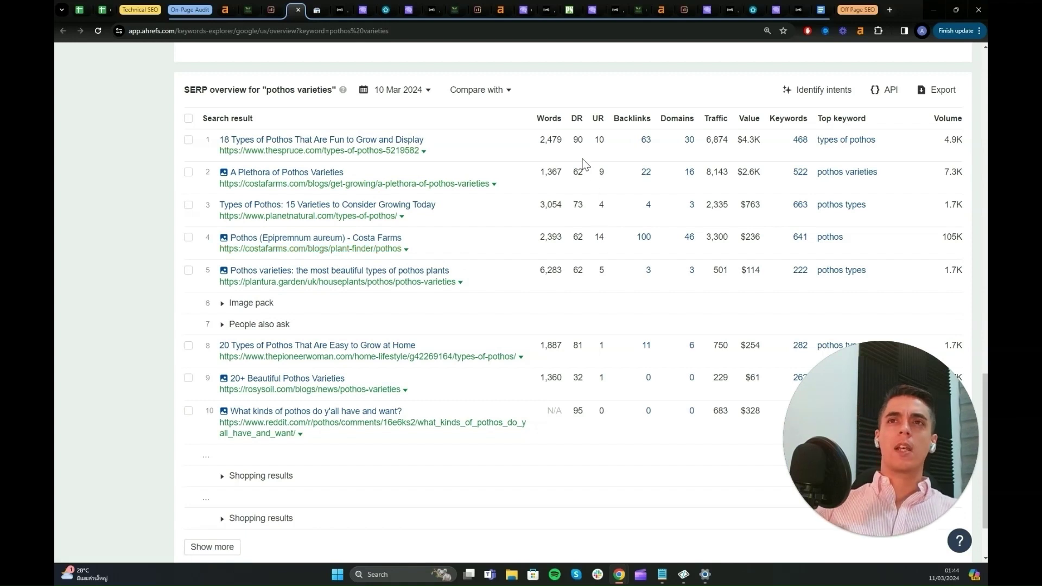
pyautogui.moveTo(579, 173); pyautogui.dragTo(578, 206)
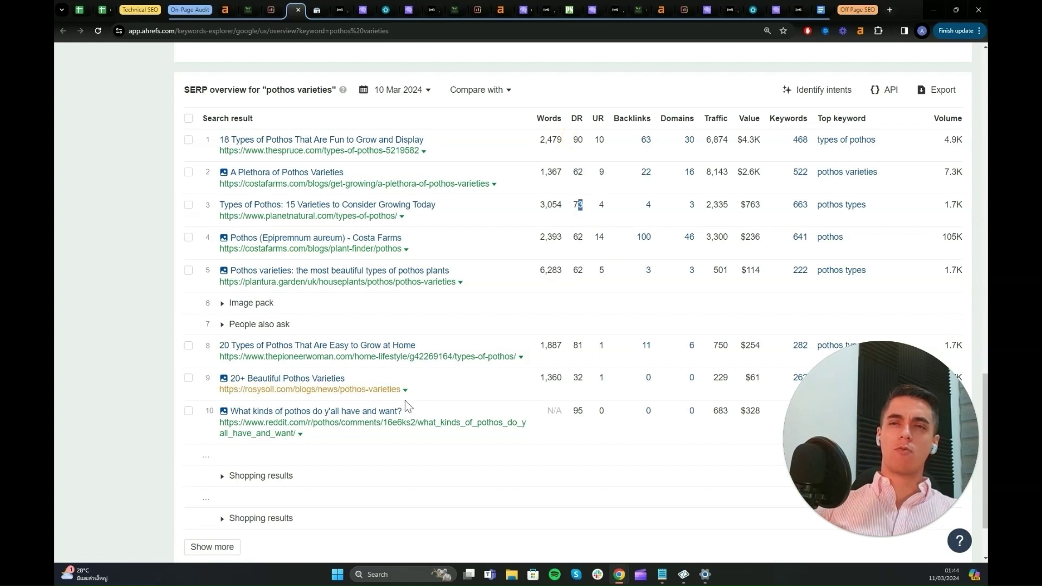
# Expand the SERP overview beyond the first ten results and compare the Ohio Tropics page's backlinks and domains with its neighbours.
pyautogui.scroll(-1, 557, 352)
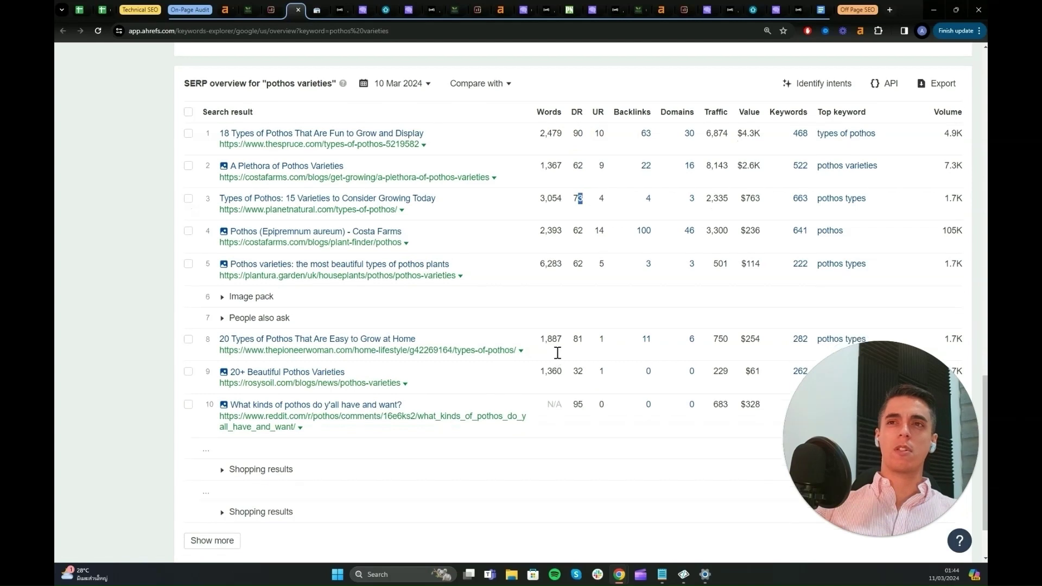
pyautogui.scroll(-2, 557, 352)
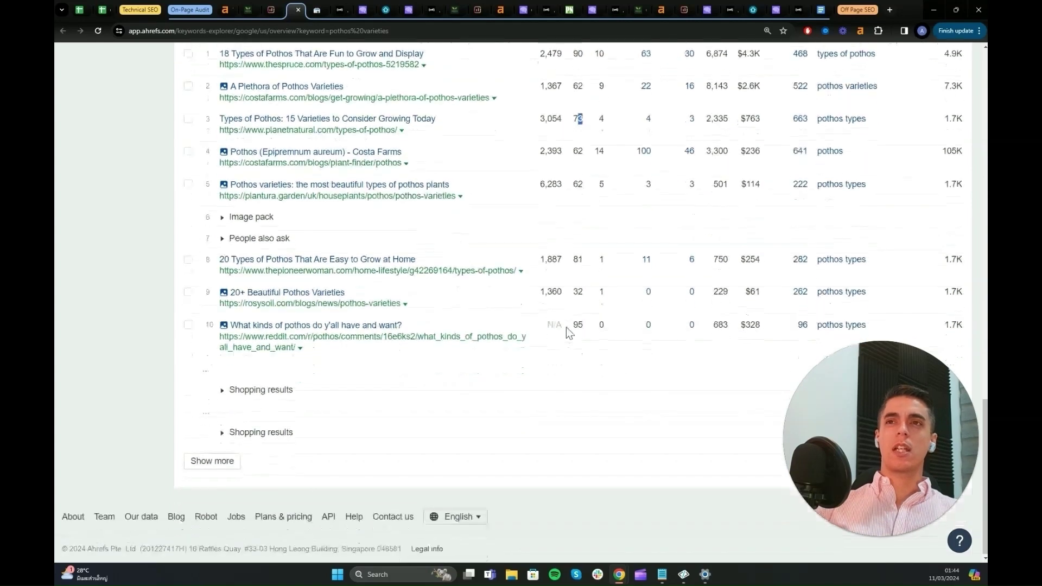
pyautogui.click(220, 466)
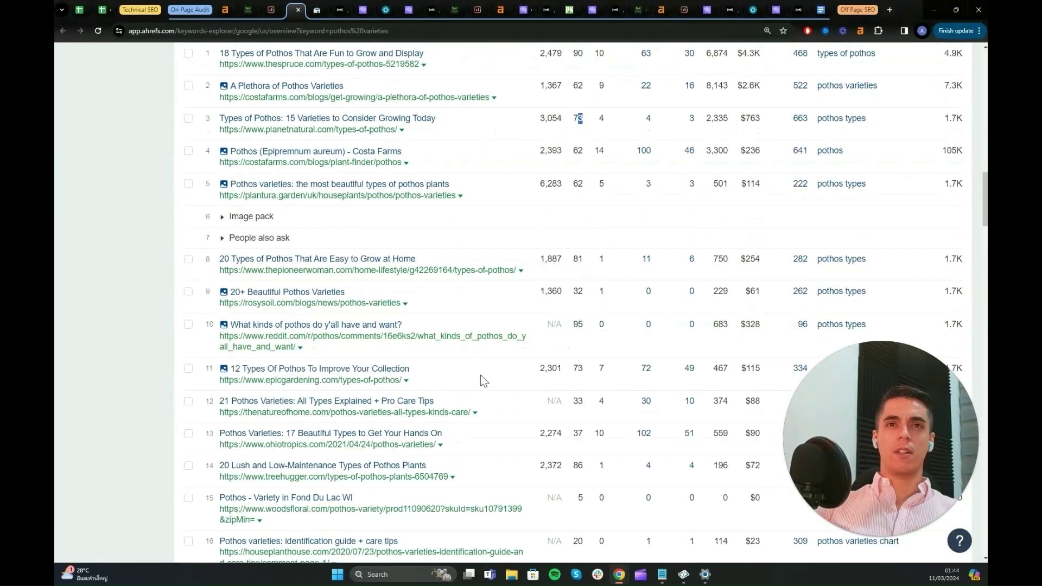
pyautogui.scroll(-1, 497, 380)
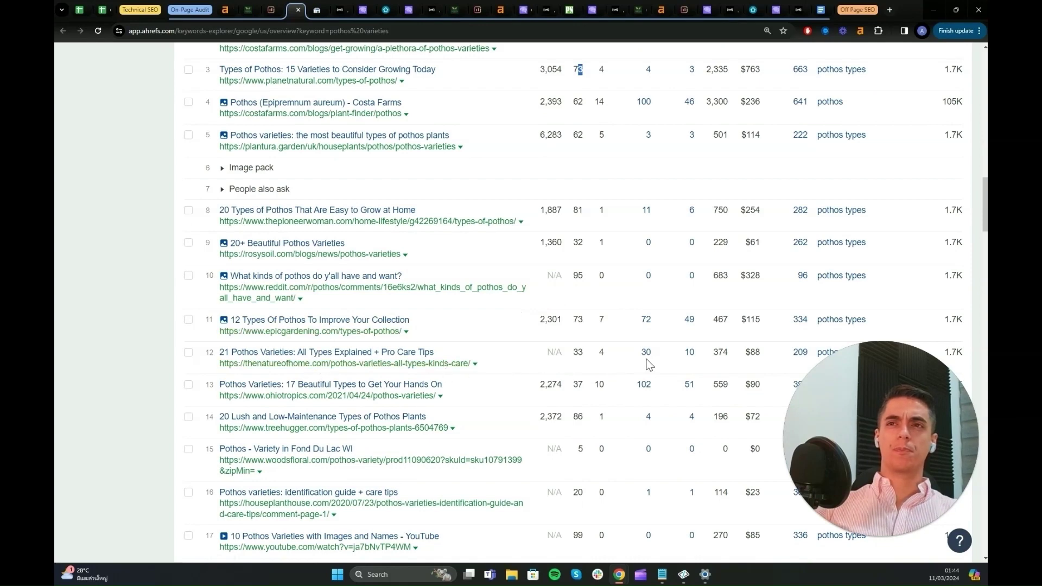
pyautogui.scroll(-1, 649, 363)
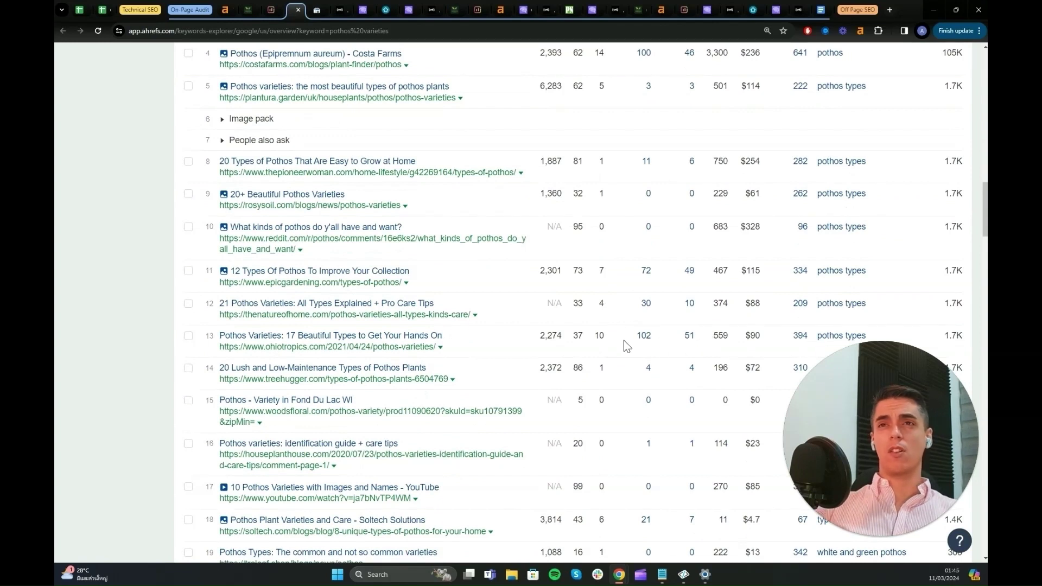
pyautogui.scroll(8, 650, 344)
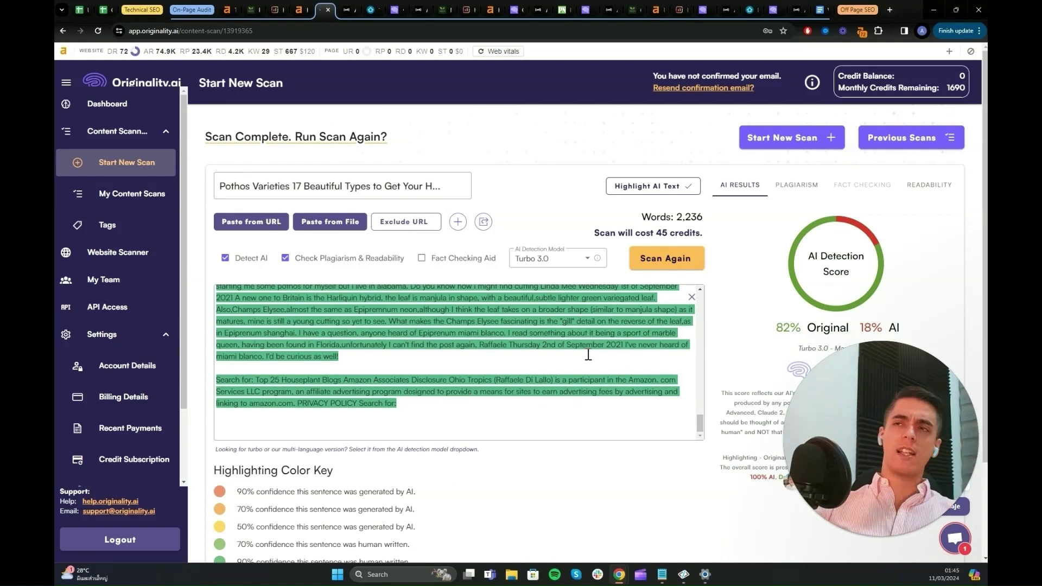
# Review the article's Originality.ai scan, checking the highlighted reader comments and the passages about the last pothos varieties for AI likelihood.
pyautogui.moveTo(651, 374)
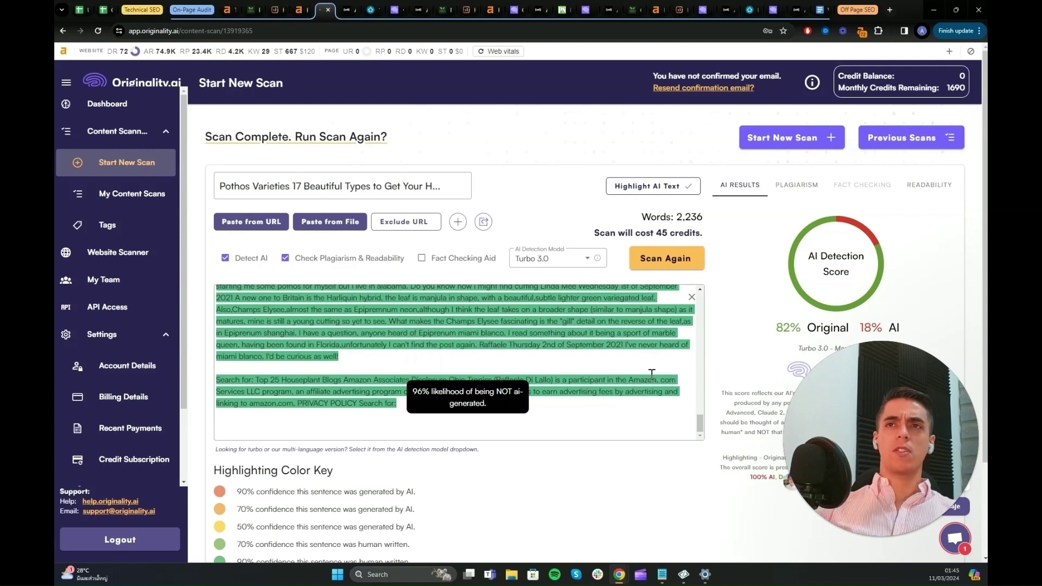
pyautogui.scroll(-1, 667, 364)
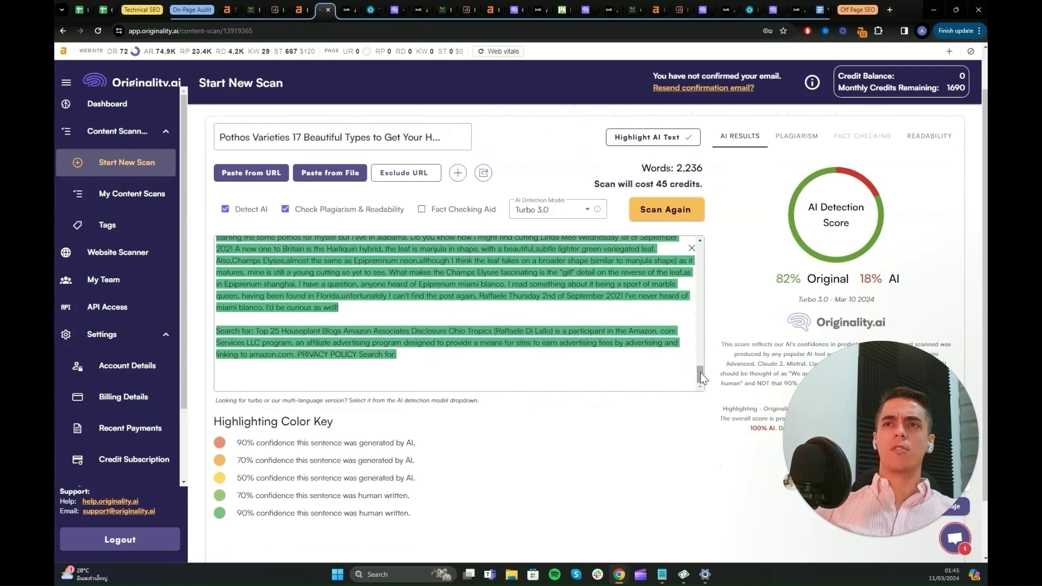
pyautogui.moveTo(700, 373); pyautogui.dragTo(699, 351)
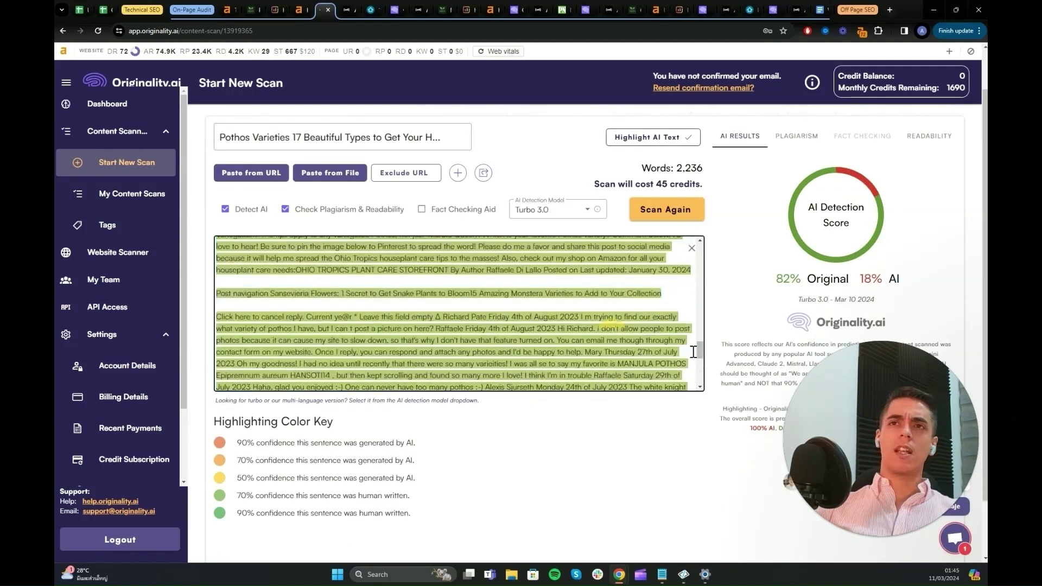
pyautogui.scroll(-3, 462, 304)
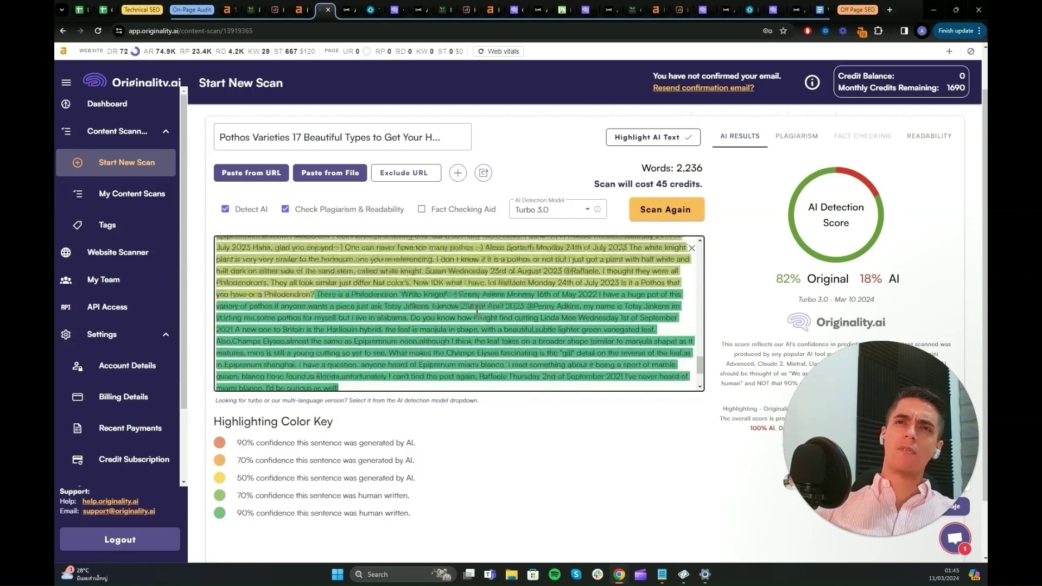
pyautogui.scroll(10, 477, 312)
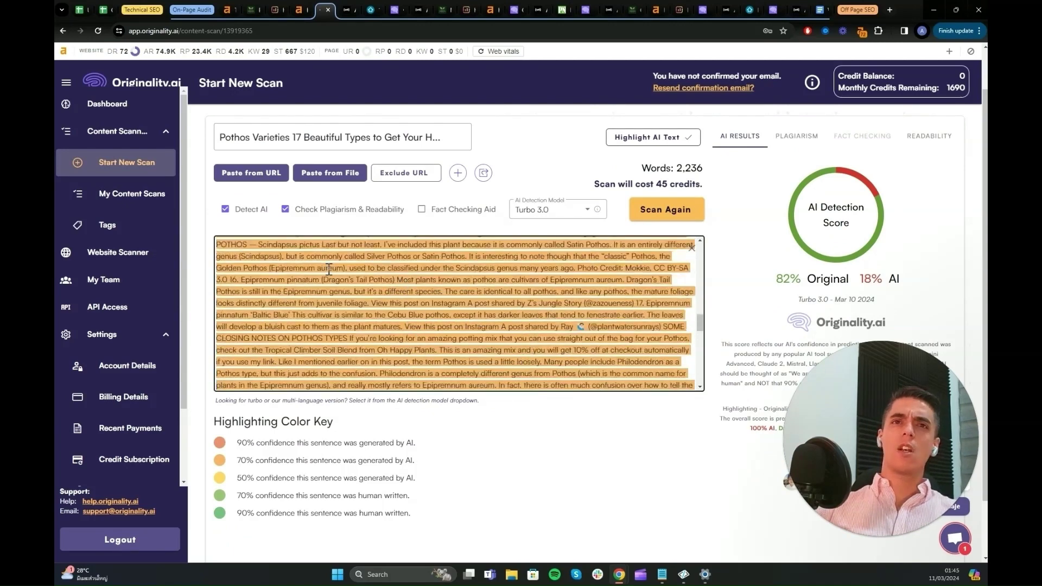
pyautogui.moveTo(343, 288)
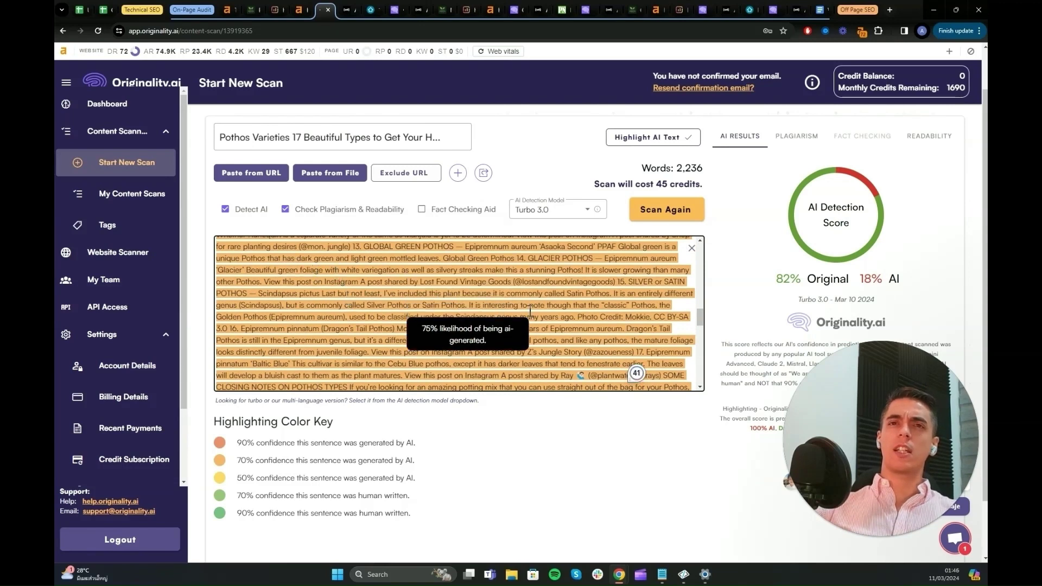
# Examine the highlighting on the Amazon affiliate disclosure at the end of the scanned text and return to the closing notes.
pyautogui.scroll(-10, 466, 307)
pyautogui.scroll(-5, 502, 312)
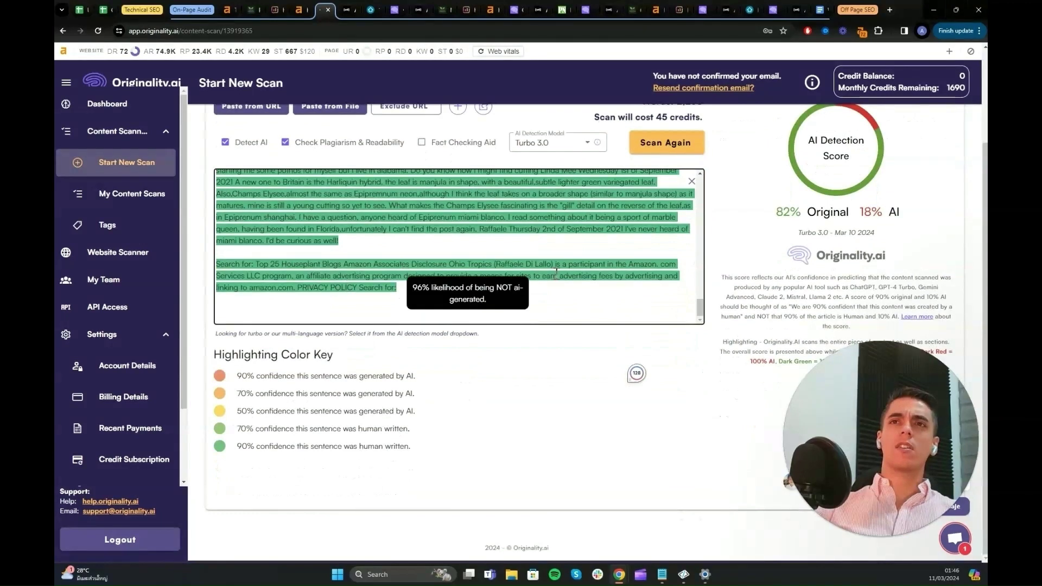
pyautogui.moveTo(551, 264); pyautogui.dragTo(290, 278)
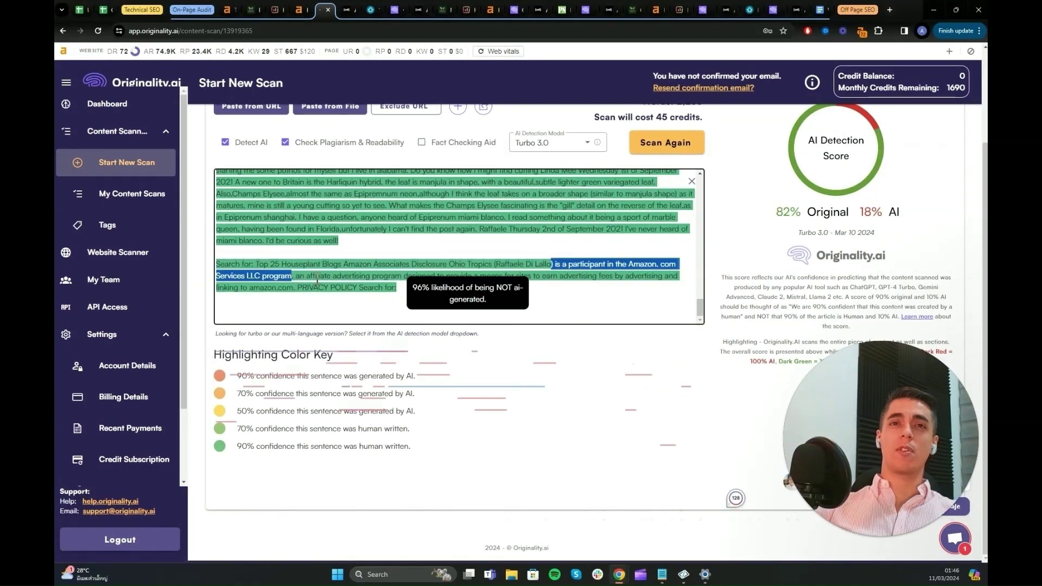
pyautogui.click(317, 278)
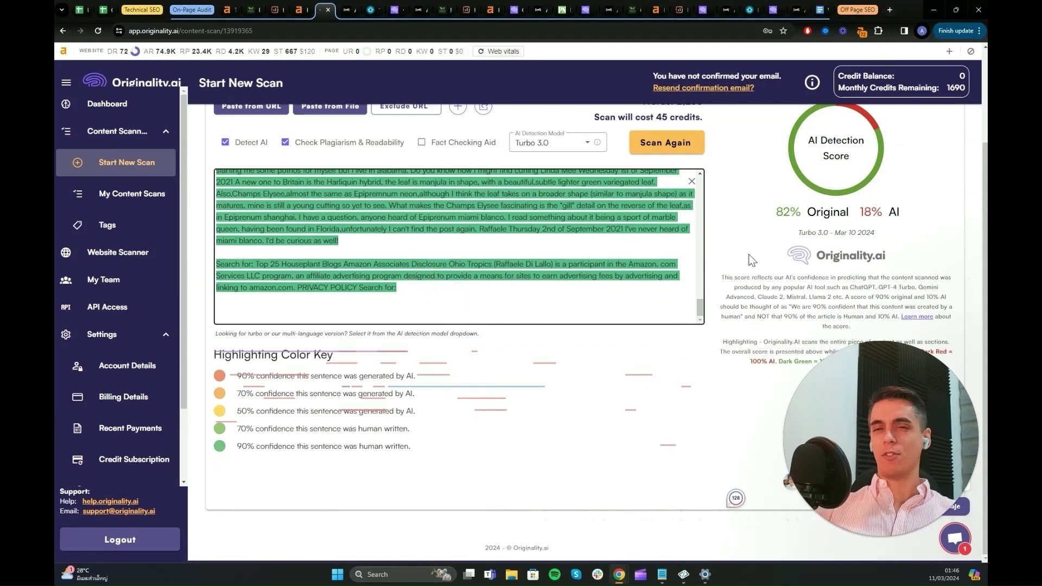
pyautogui.moveTo(643, 268)
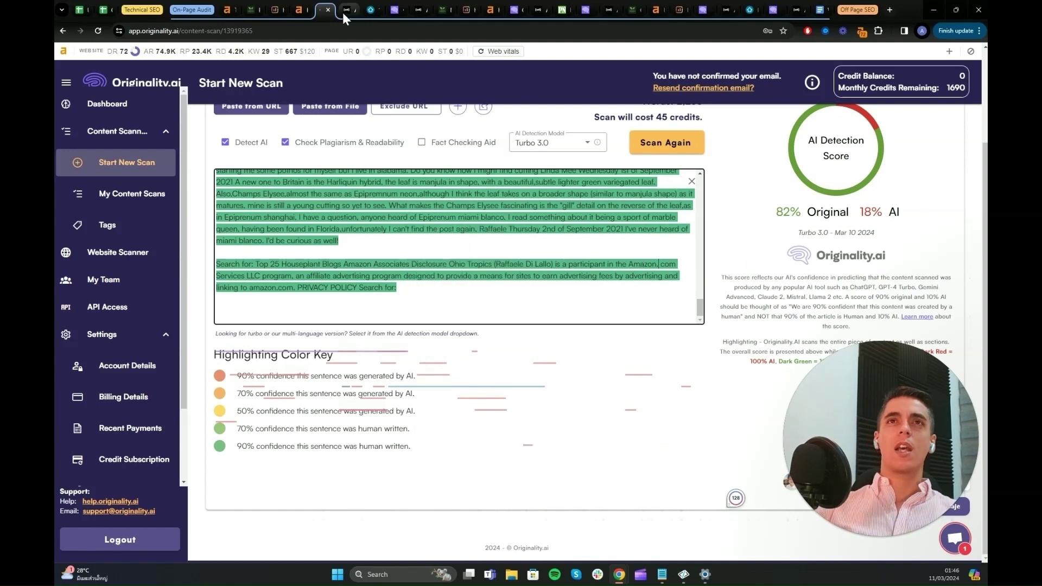
pyautogui.scroll(10, 418, 240)
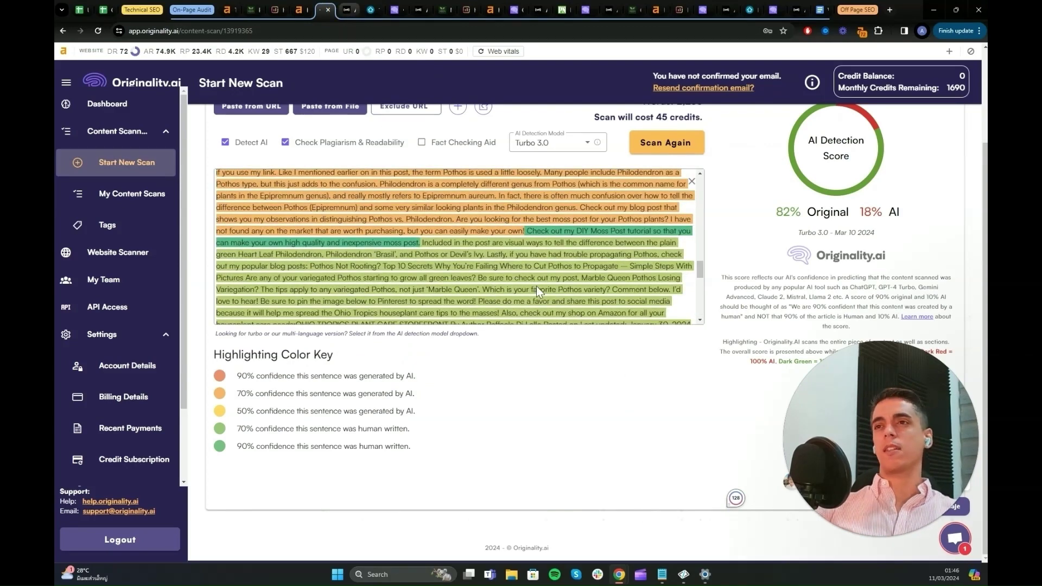
# Switch to the Undetectable AI check of the article text and review its AI Detection Likelihood per detector.
pyautogui.hotkey('ctrl', 'Tab')
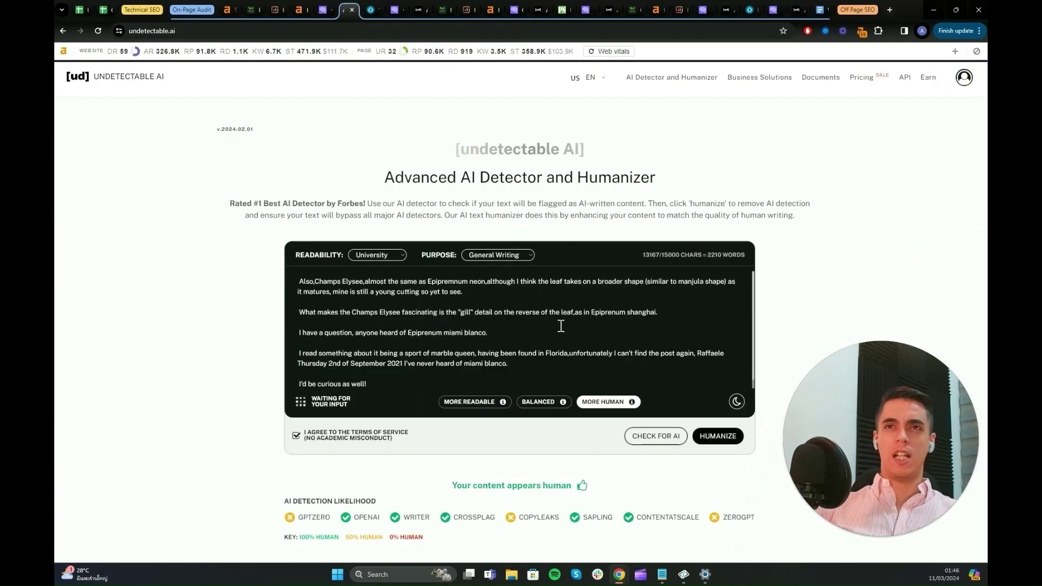
pyautogui.scroll(-1, 575, 323)
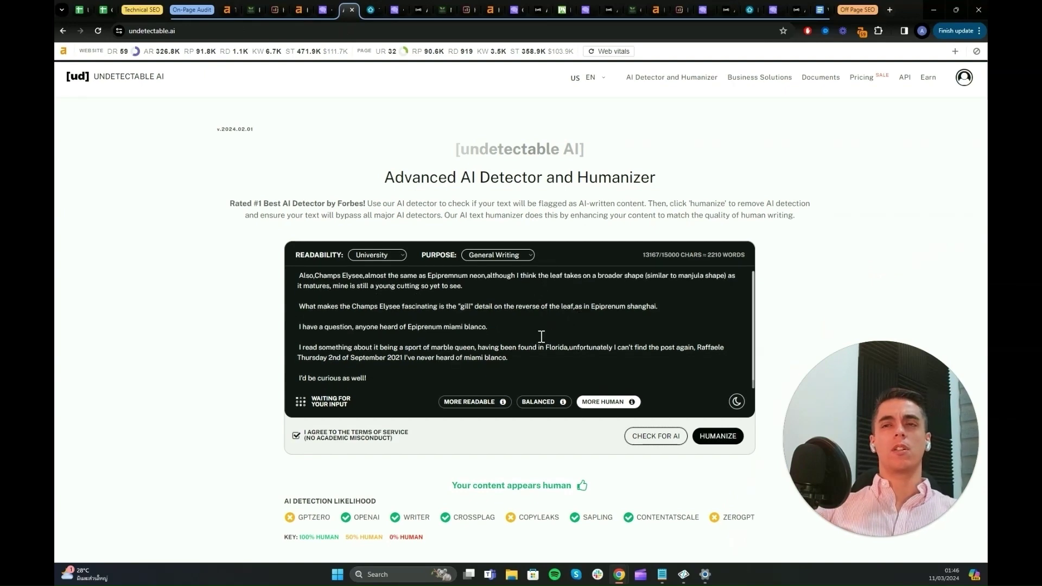
pyautogui.scroll(-2, 543, 353)
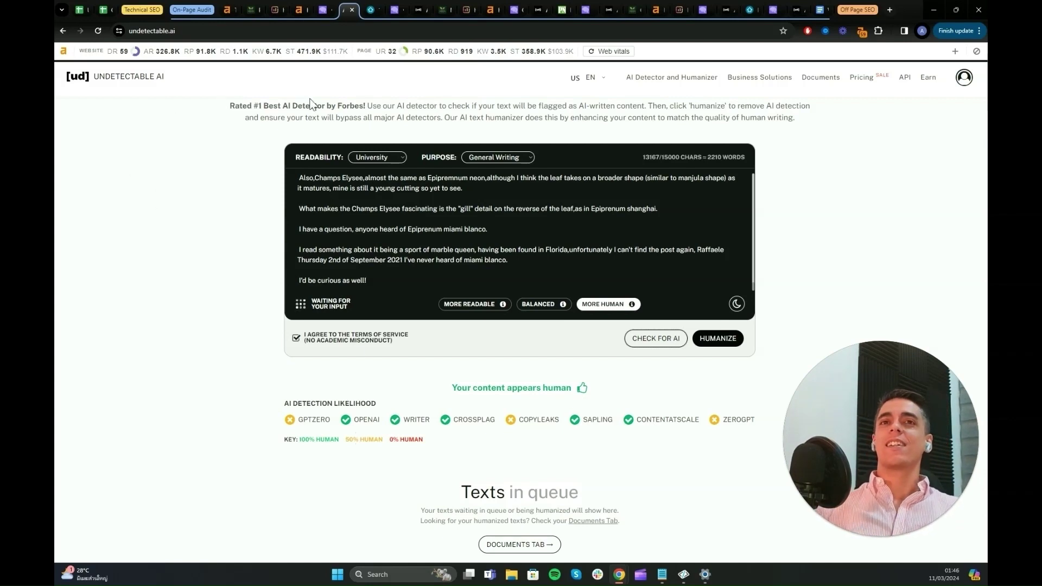
# Switch to The Spruce's "18 Types of Pothos" article, dismiss the notification request, and review its author details and introduction.
pyautogui.click(367, 11)
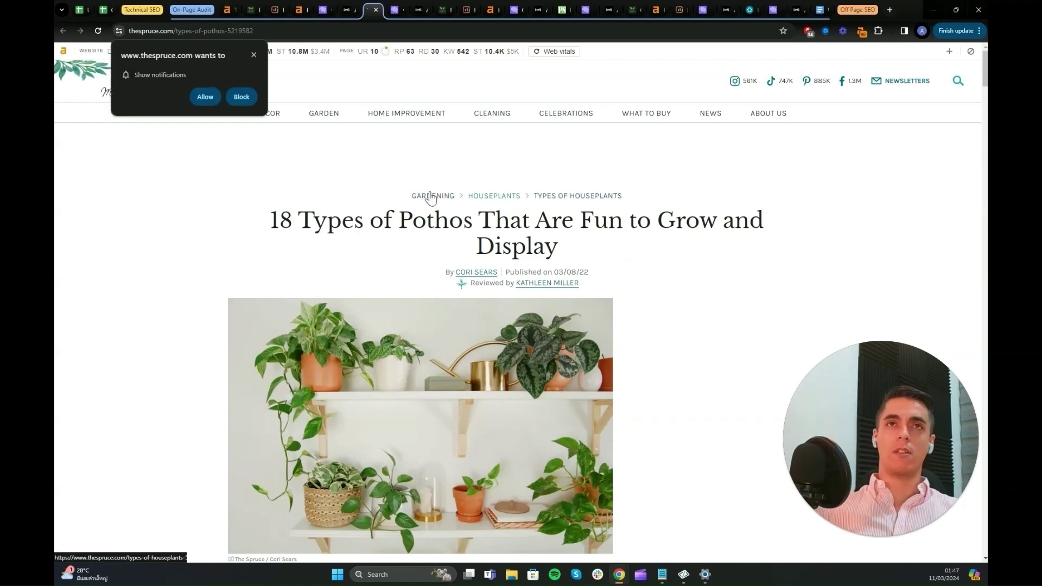
pyautogui.click(253, 55)
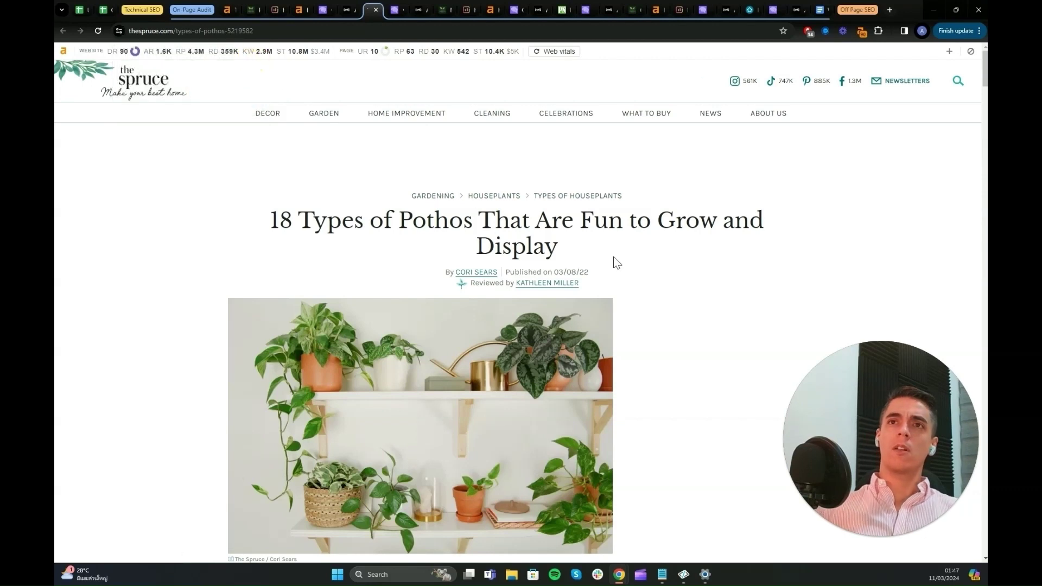
pyautogui.moveTo(549, 286)
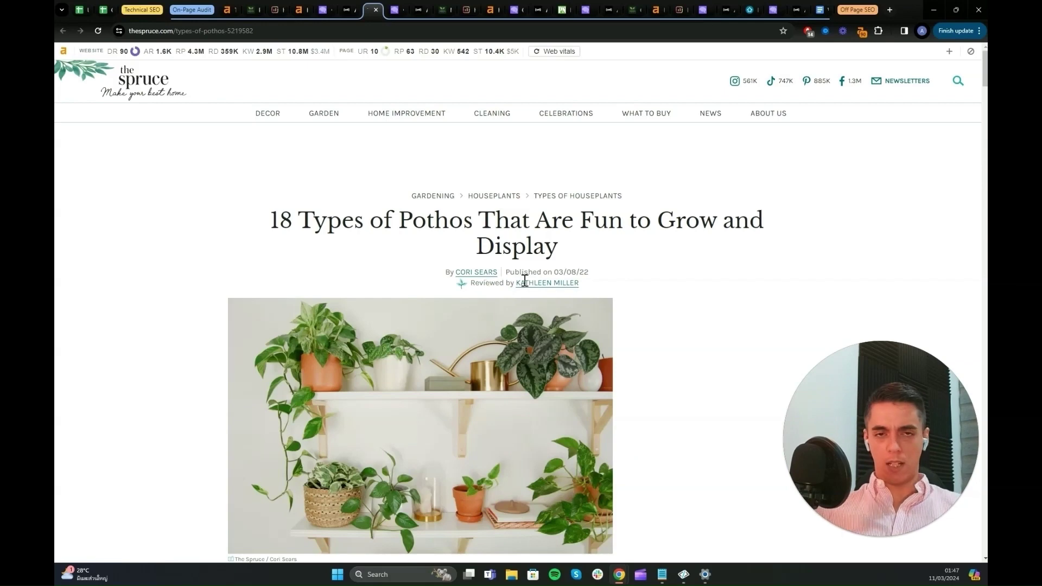
pyautogui.scroll(-6, 681, 251)
pyautogui.scroll(-2, 676, 254)
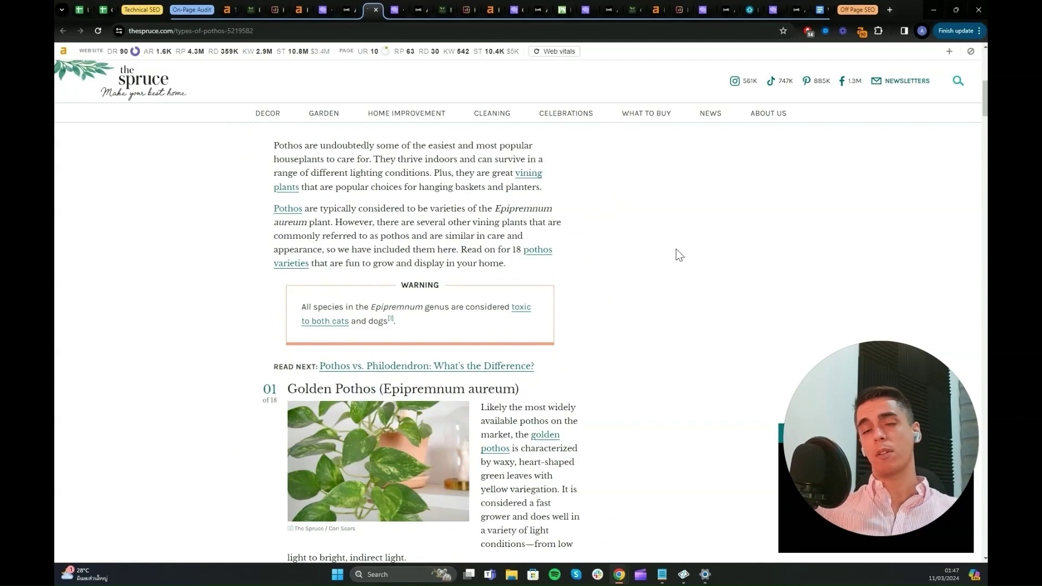
pyautogui.scroll(1, 667, 248)
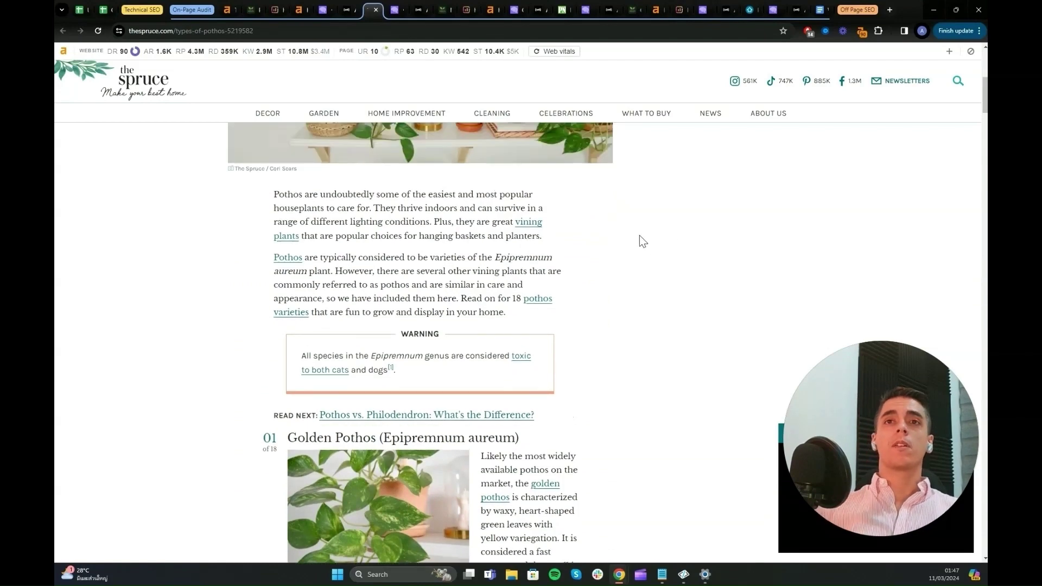
# Examine how the competitor article presents each variety with leaf color, leaf size and light bullets, from Golden Pothos to Dragon's Tail Pothos.
pyautogui.scroll(-5, 638, 247)
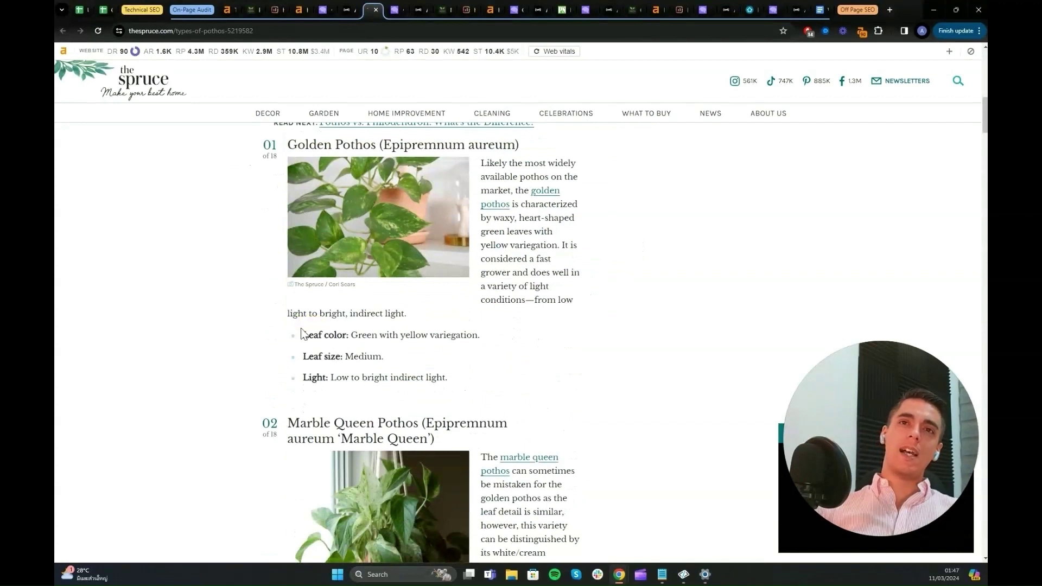
pyautogui.moveTo(302, 333); pyautogui.dragTo(446, 378)
pyautogui.click(467, 379)
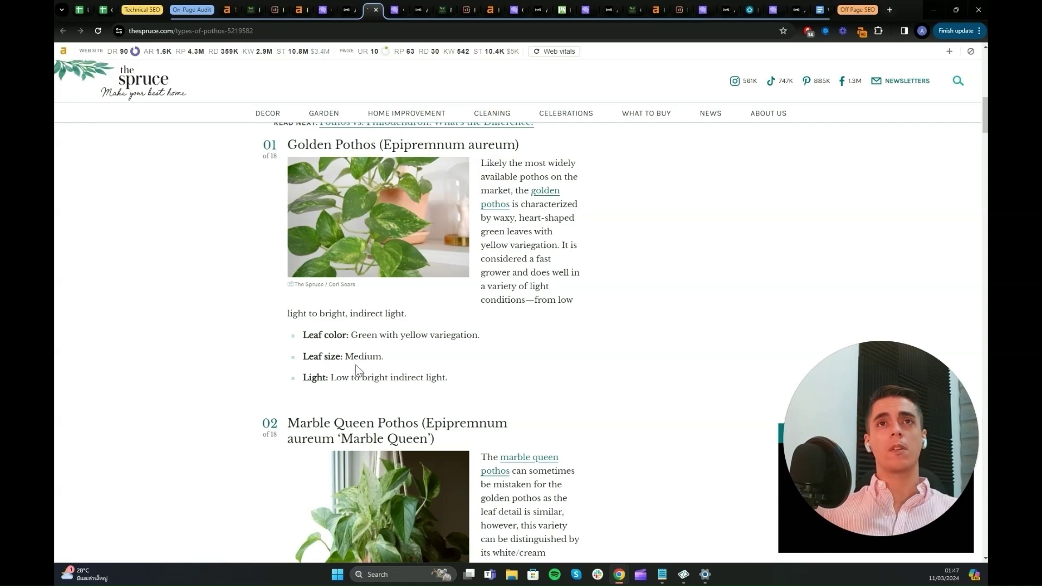
pyautogui.scroll(-3, 442, 374)
pyautogui.scroll(-2, 525, 328)
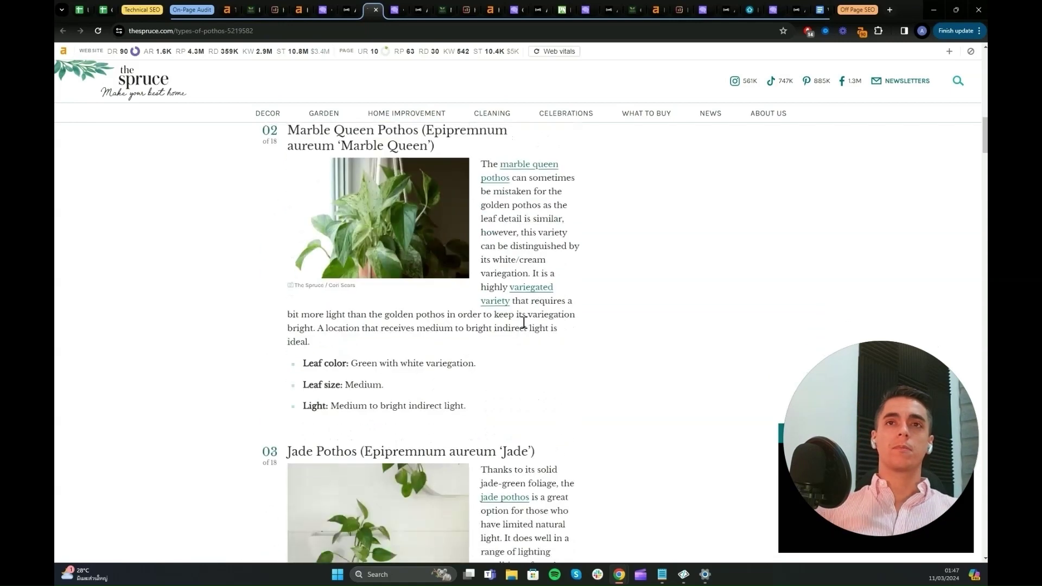
pyautogui.scroll(-4, 540, 361)
pyautogui.scroll(-8, 543, 324)
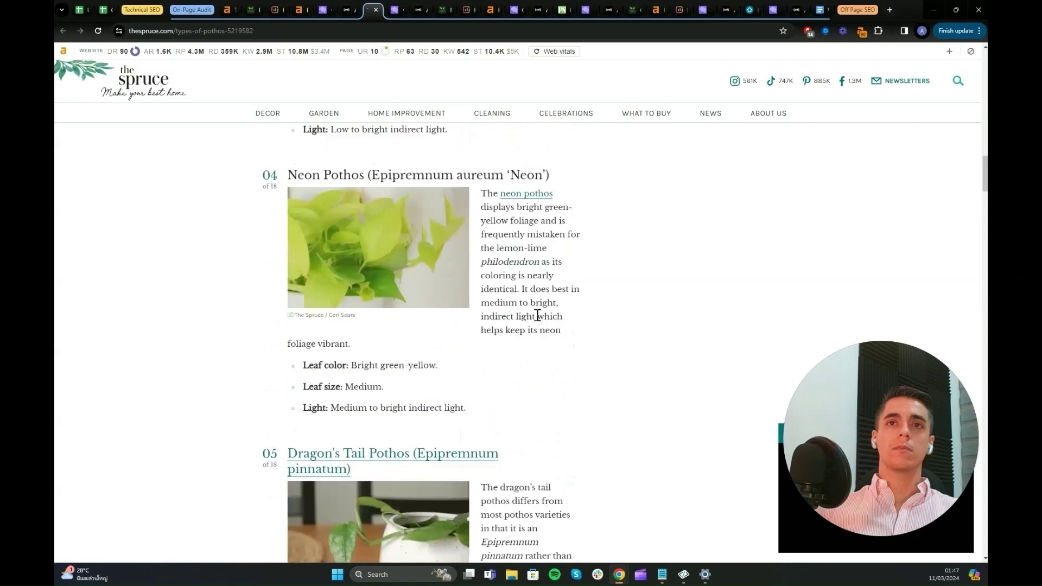
pyautogui.scroll(2, 476, 404)
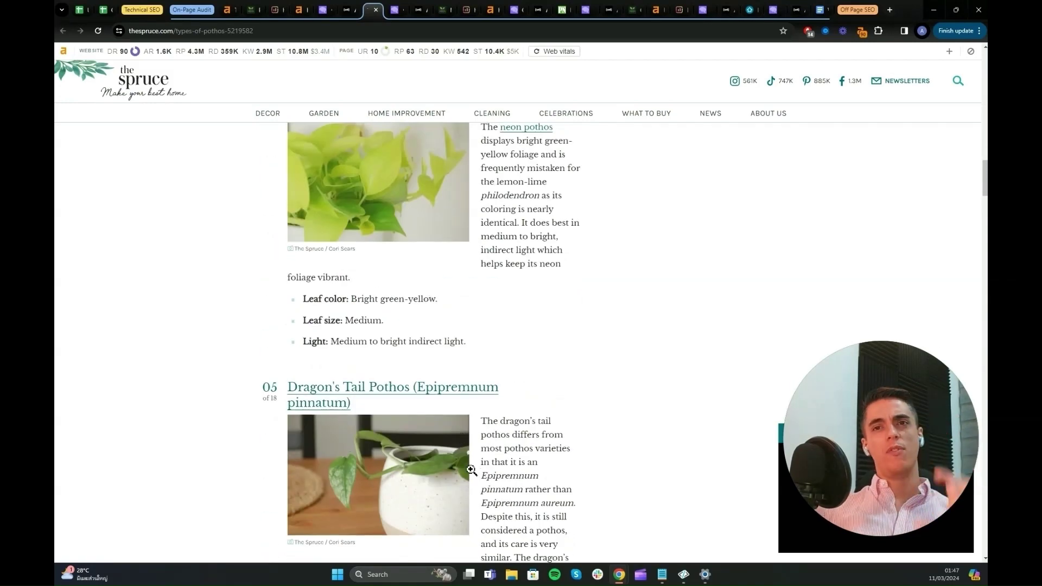
# Examine The Spruce's entries from Neon Pothos to Cebu Blue Pothos, then recheck the article's title, byline, introduction and toxicity warning.
pyautogui.scroll(2, 486, 174)
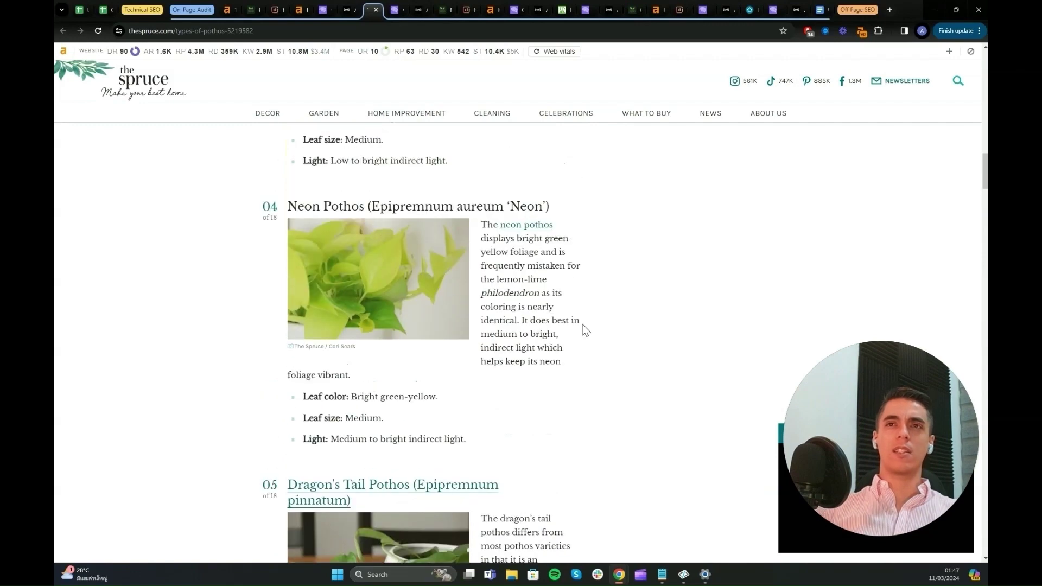
pyautogui.scroll(-2, 583, 315)
pyautogui.scroll(-6, 585, 294)
pyautogui.scroll(-5, 586, 292)
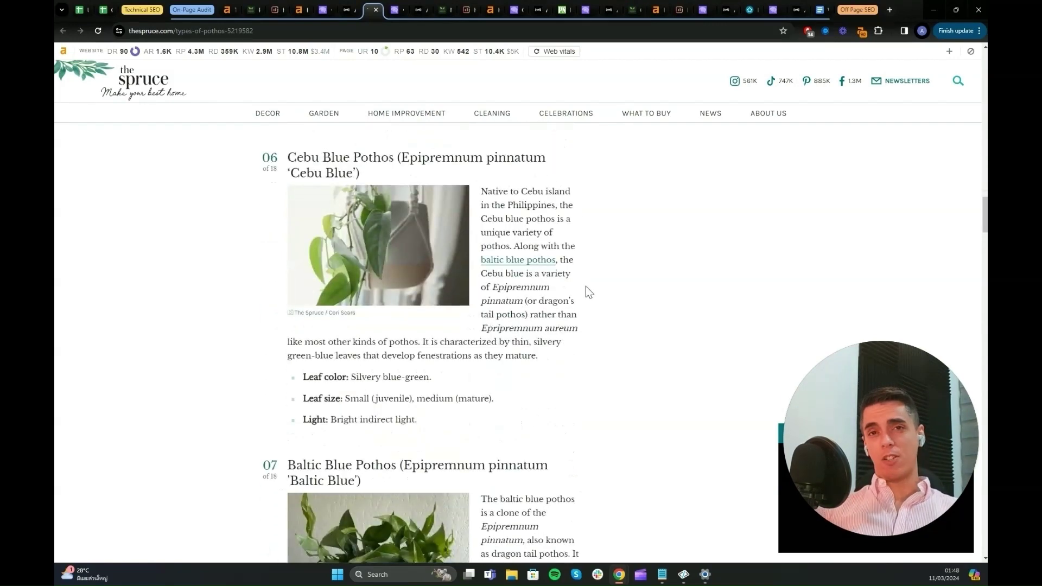
pyautogui.scroll(20, 591, 298)
pyautogui.scroll(10, 591, 297)
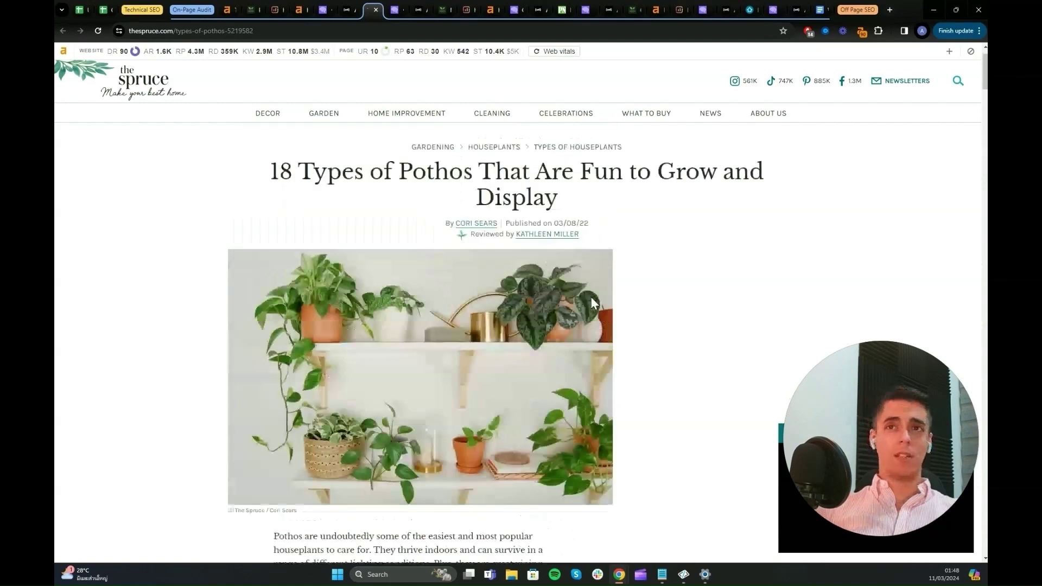
pyautogui.scroll(-4, 592, 298)
pyautogui.scroll(-2, 597, 302)
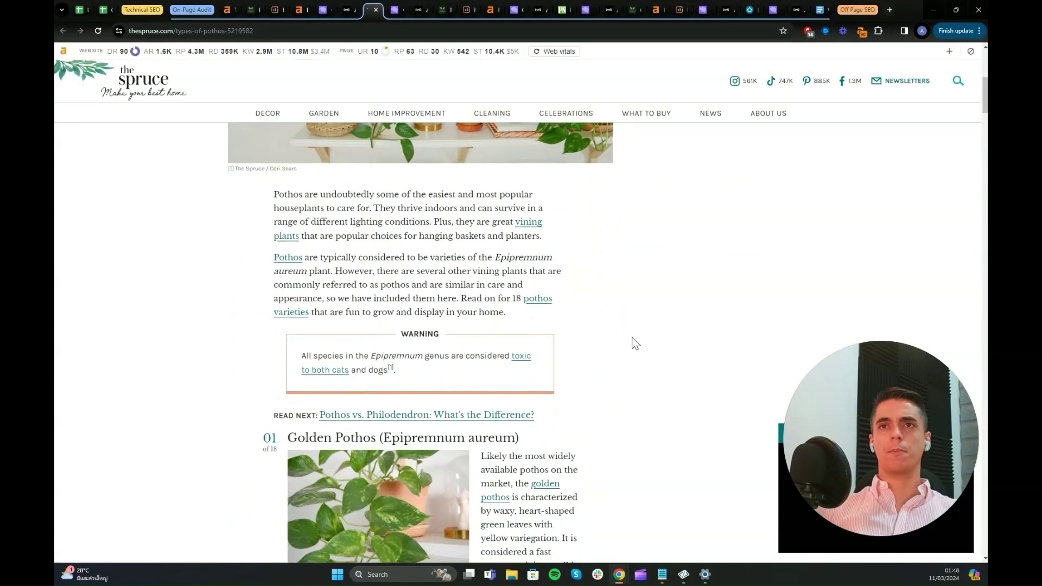
pyautogui.scroll(7, 635, 344)
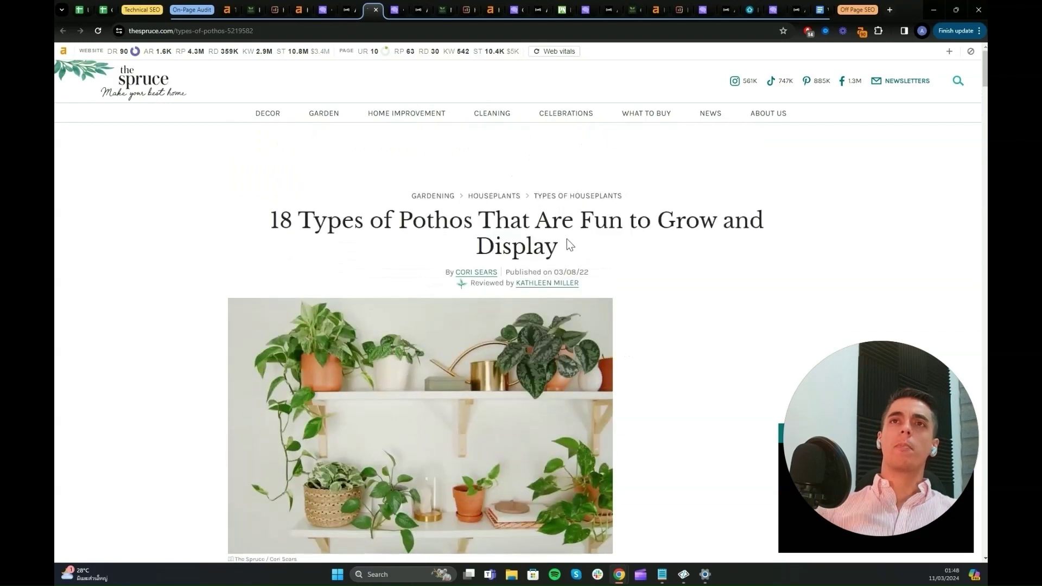
# Switch to the Originality.ai scan of The Spruce's article and review its AI Detection Score and sentence highlighting from end to start.
pyautogui.click(388, 9)
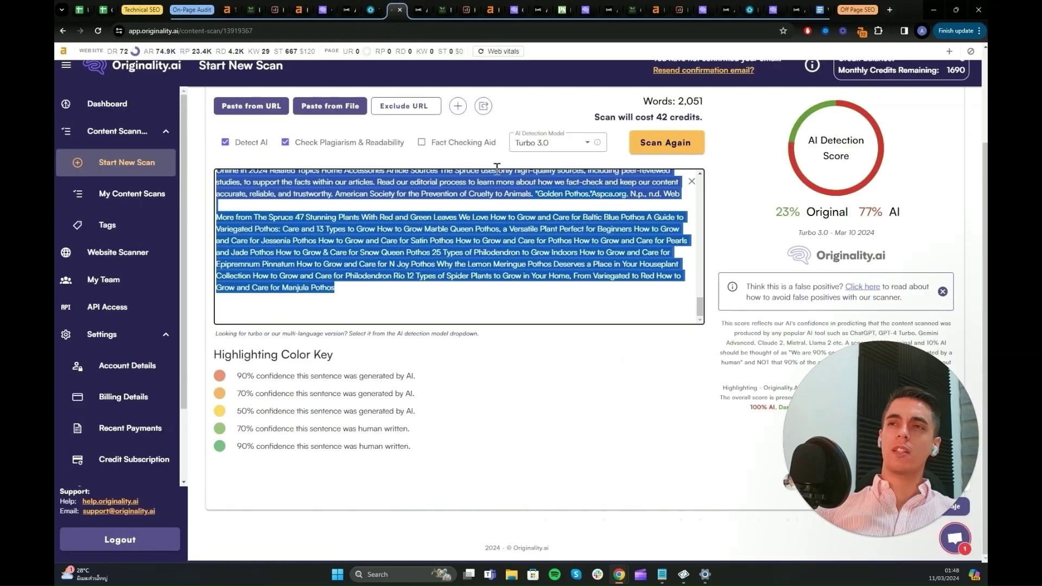
pyautogui.click(617, 276)
pyautogui.scroll(1, 625, 271)
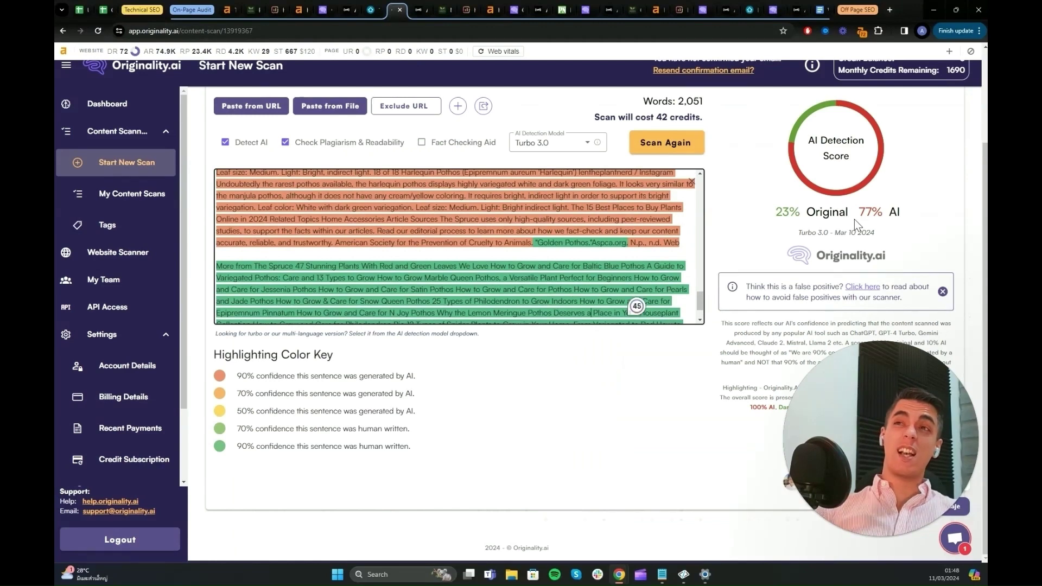
pyautogui.scroll(2, 705, 293)
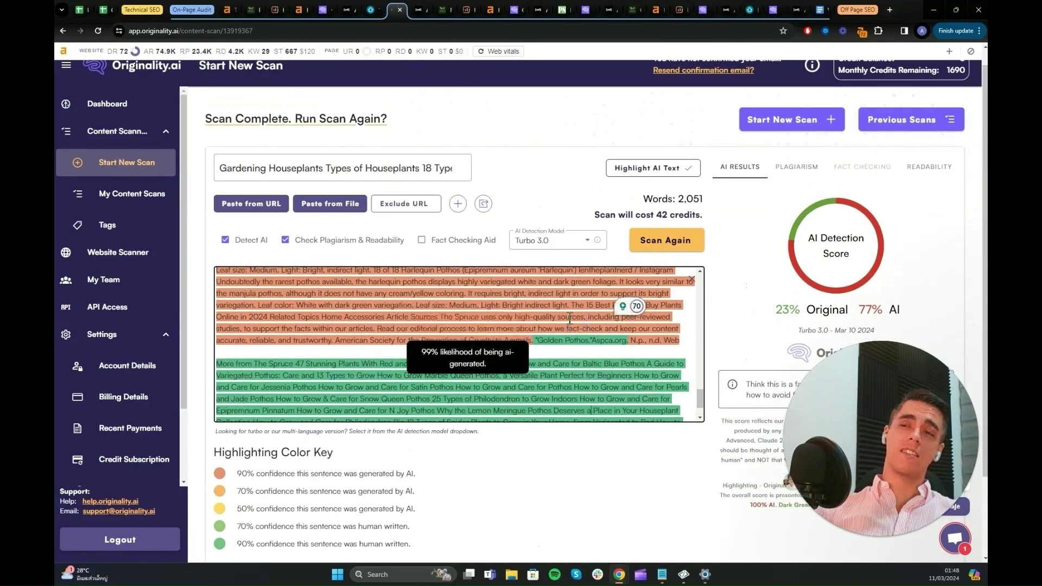
pyautogui.scroll(-1, 492, 346)
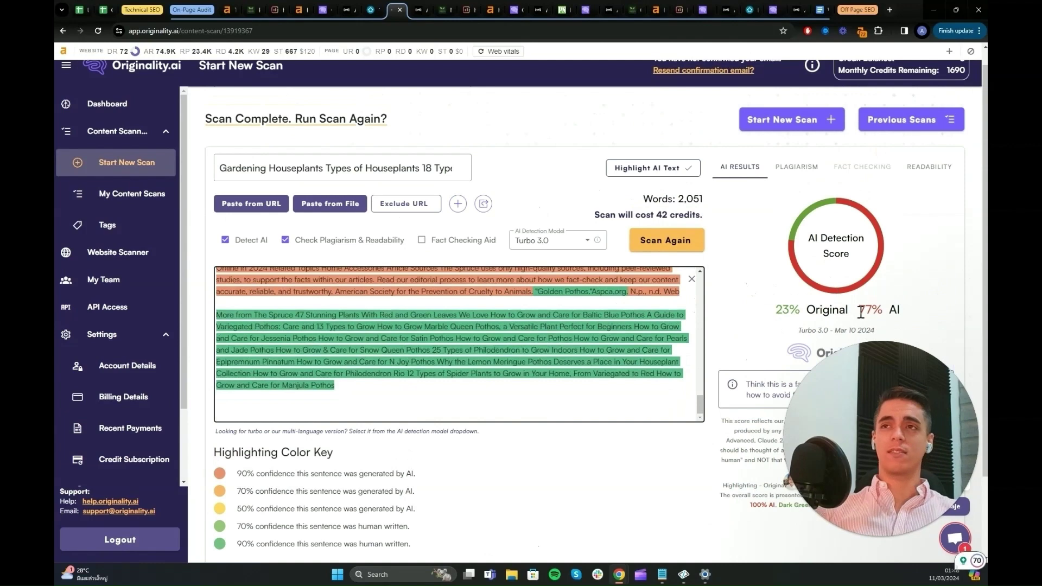
pyautogui.scroll(1, 845, 315)
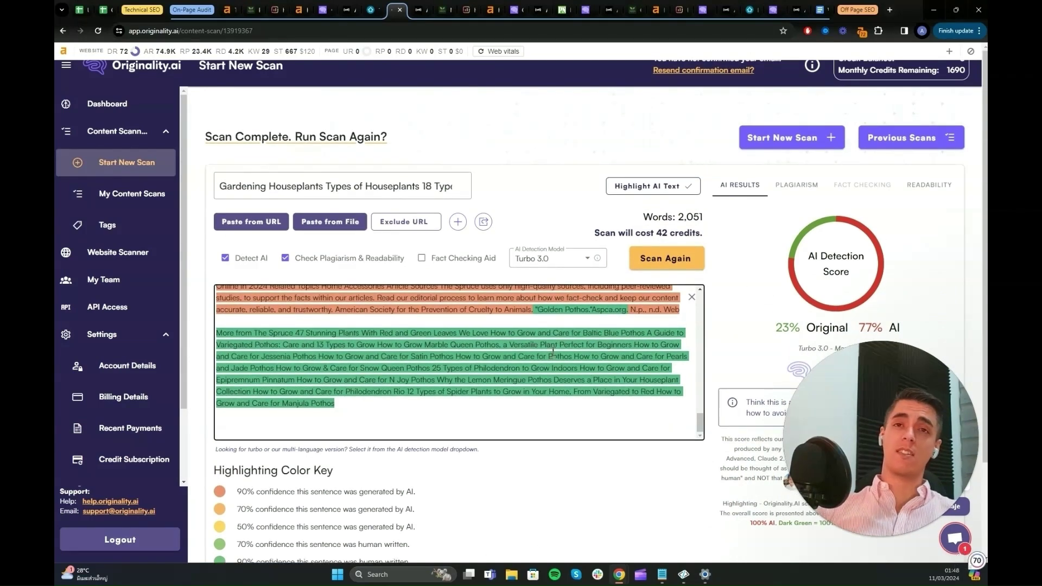
pyautogui.scroll(15, 527, 373)
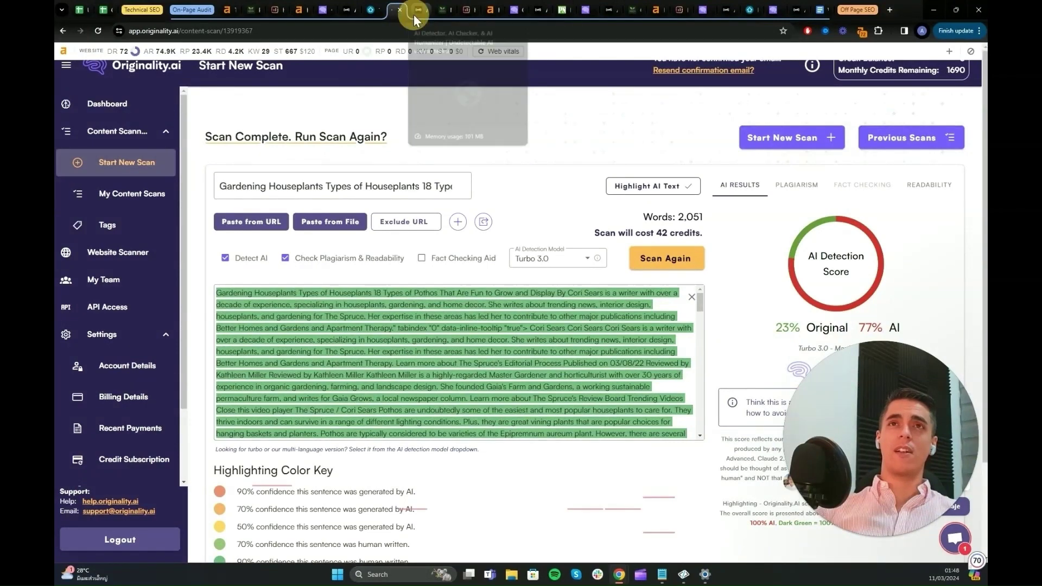
# Switch to the Undetectable AI check of The Spruce's text and review the overall verdict and AI Detection Likelihood per detector.
pyautogui.hotkey('ctrl', 'Tab')
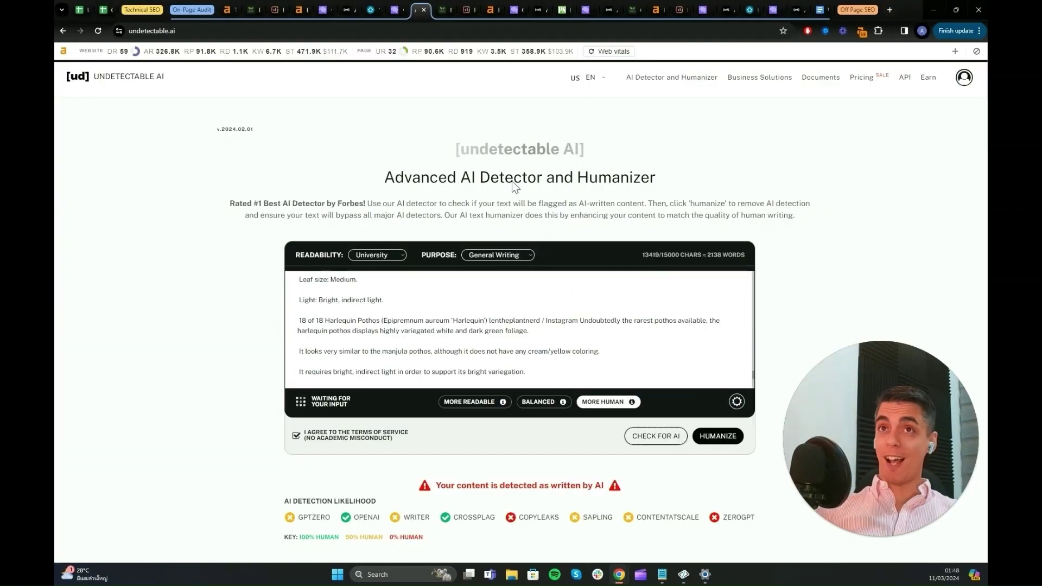
pyautogui.scroll(-1, 293, 346)
pyautogui.scroll(-2, 294, 346)
pyautogui.moveTo(436, 485); pyautogui.dragTo(598, 486)
pyautogui.click(598, 486)
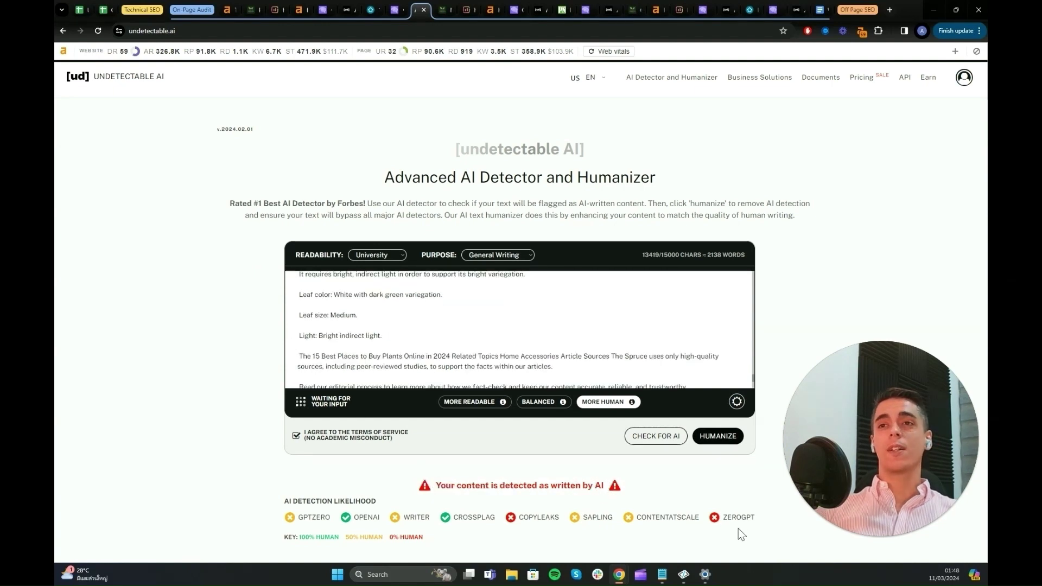
pyautogui.scroll(-1, 358, 489)
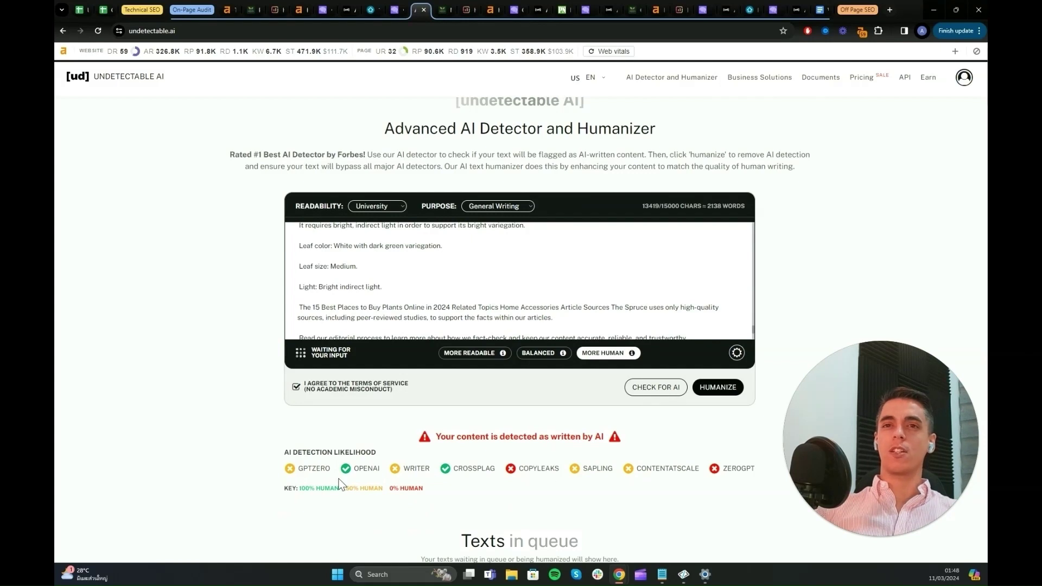
pyautogui.scroll(1, 324, 413)
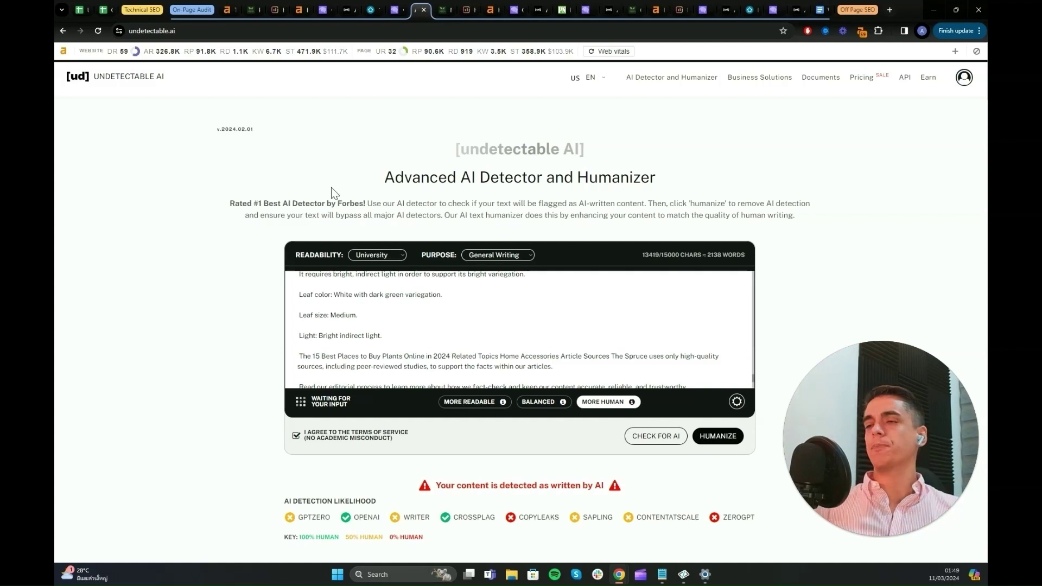
# Switch to Ohio Tropics' Monstera Deliciosa Fruit article and examine the "5 Monstera Deliciosa Fruit Facts" heading and its first two question subheadings.
pyautogui.click(440, 17)
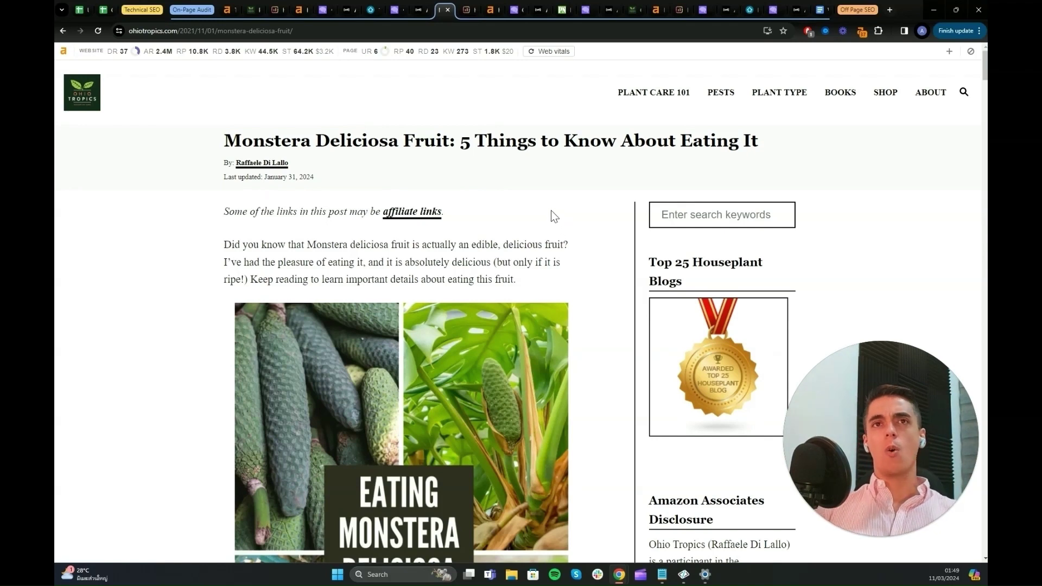
pyautogui.scroll(-10, 559, 212)
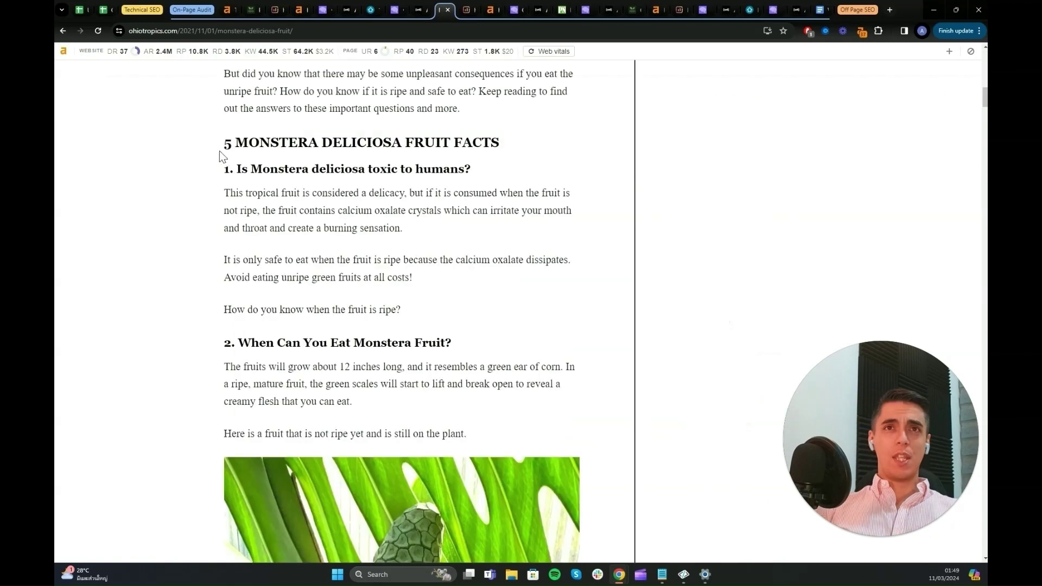
pyautogui.moveTo(224, 142); pyautogui.dragTo(330, 142)
pyautogui.click(405, 144)
pyautogui.moveTo(226, 169); pyautogui.dragTo(362, 169)
pyautogui.click(411, 170)
pyautogui.moveTo(251, 343); pyautogui.dragTo(277, 342)
pyautogui.click(348, 343)
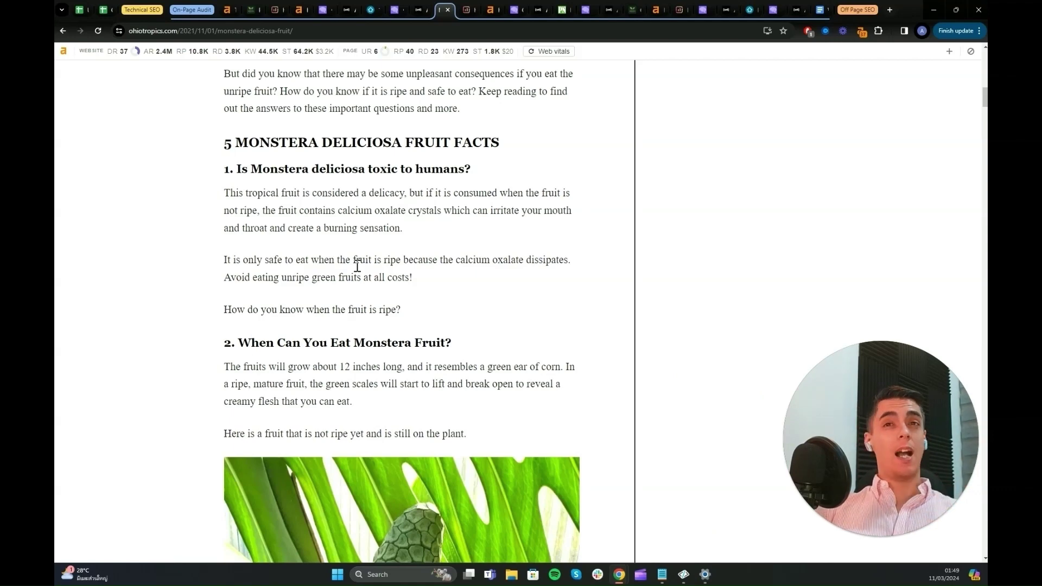
# Look through the article's original fruit photos and text down to the taste section, then return to the first two facts.
pyautogui.scroll(-8, 357, 266)
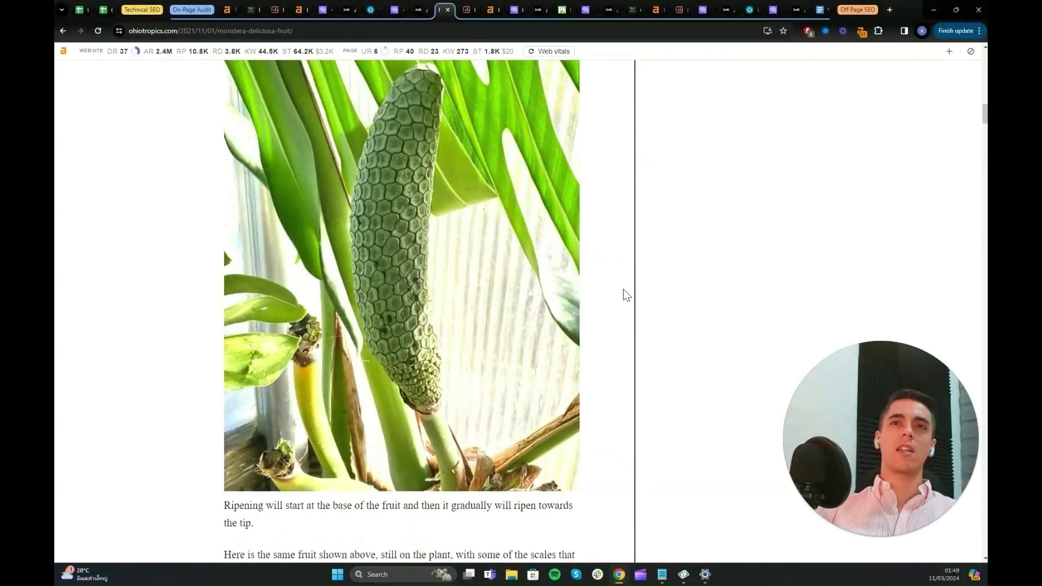
pyautogui.scroll(1, 623, 289)
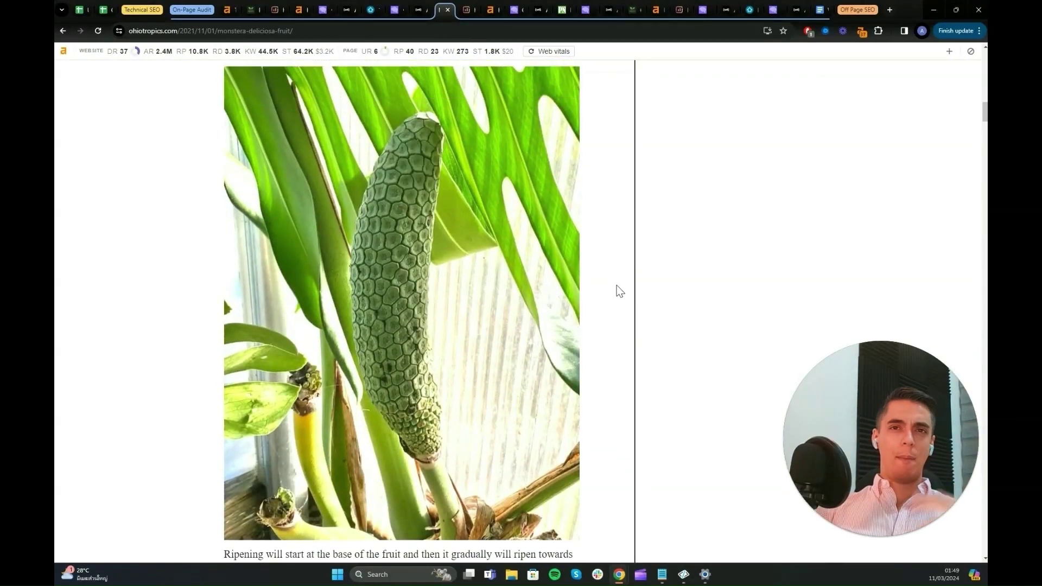
pyautogui.scroll(-10, 617, 293)
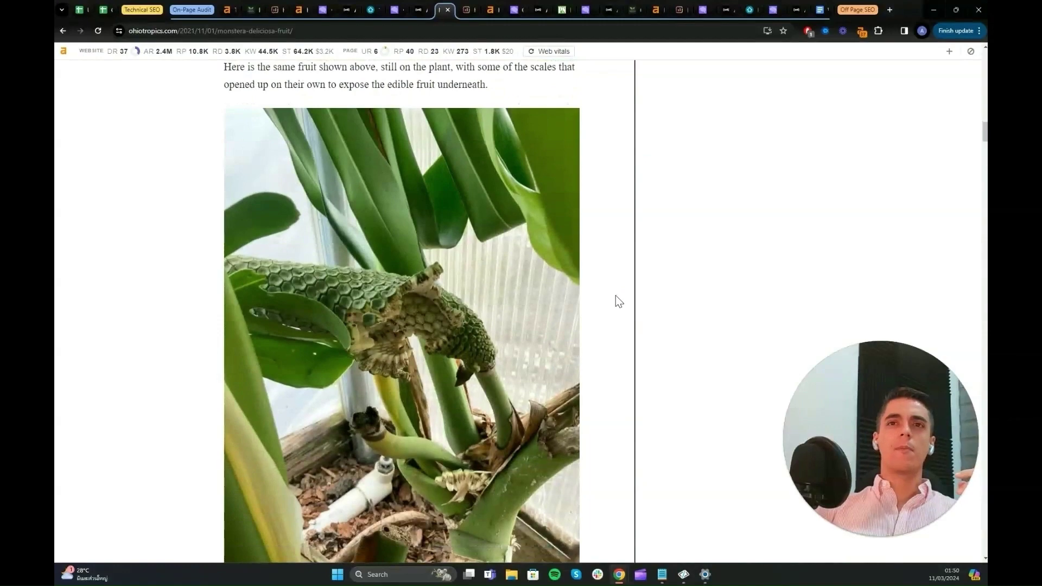
pyautogui.scroll(2, 616, 295)
pyautogui.scroll(-8, 487, 269)
pyautogui.scroll(-15, 490, 279)
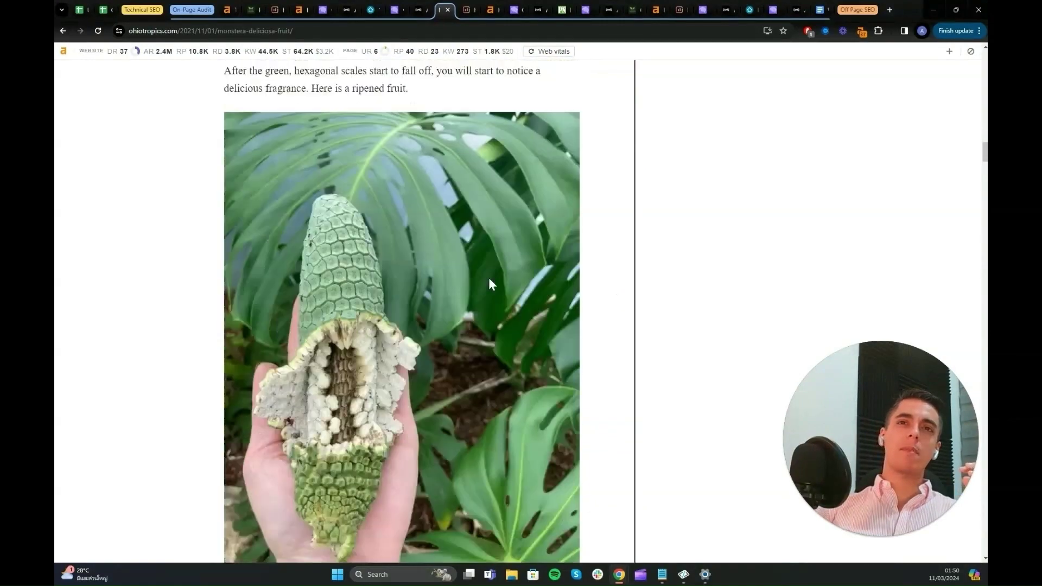
pyautogui.scroll(-11, 490, 279)
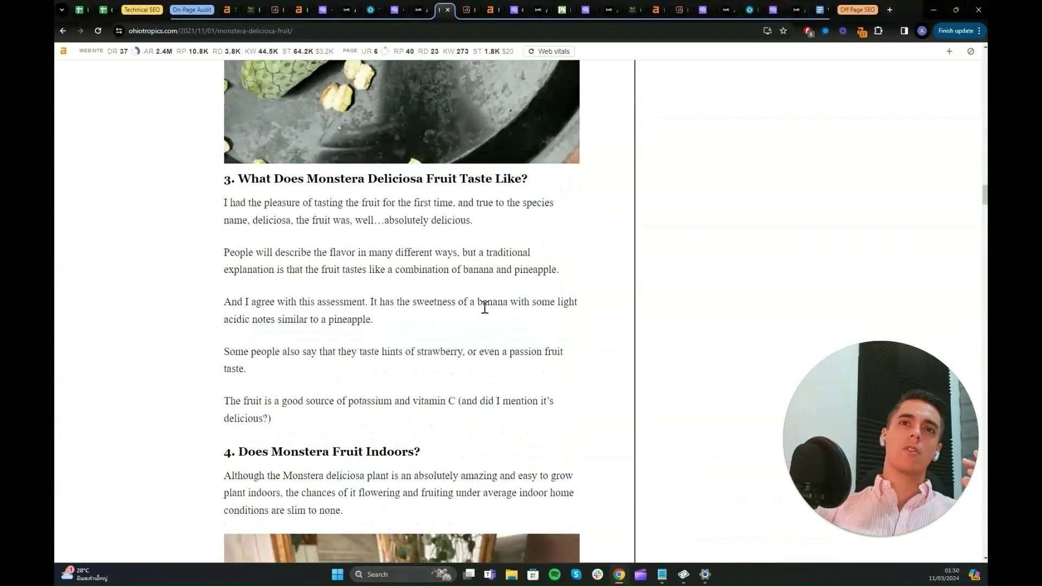
pyautogui.scroll(20, 490, 278)
pyautogui.scroll(20, 480, 299)
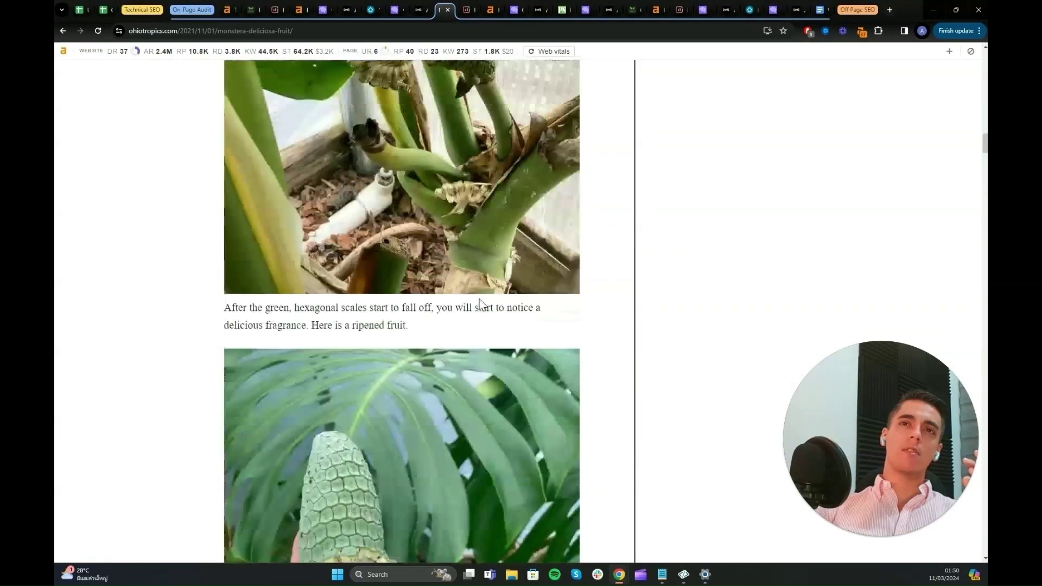
pyautogui.scroll(3, 489, 302)
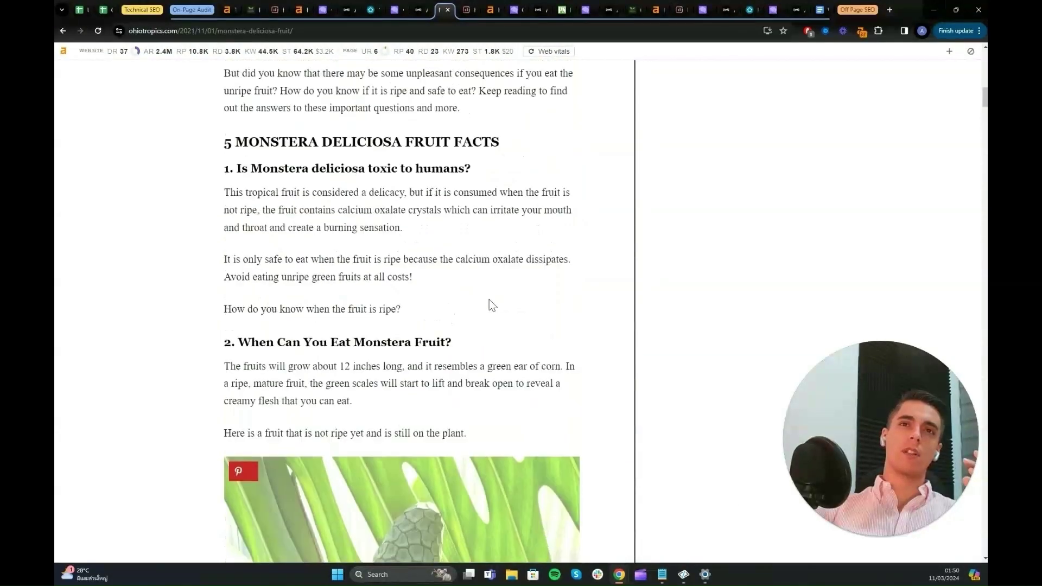
# Examine the ripening photos and explanations under "When Can You Eat Monstera Fruit?" in sequence, from unripe fruit to opened scales.
pyautogui.scroll(-9, 517, 308)
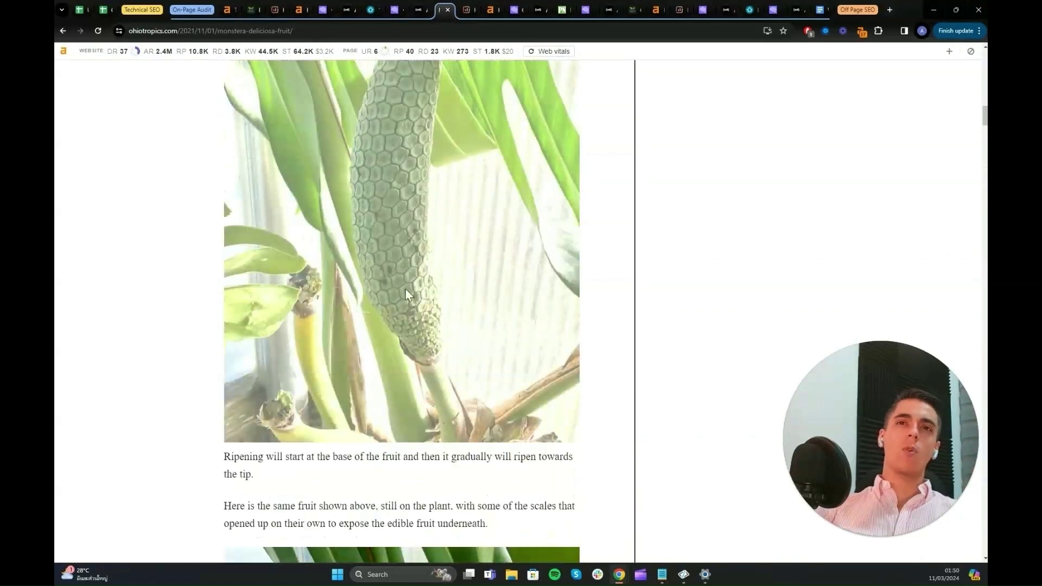
pyautogui.scroll(3, 429, 325)
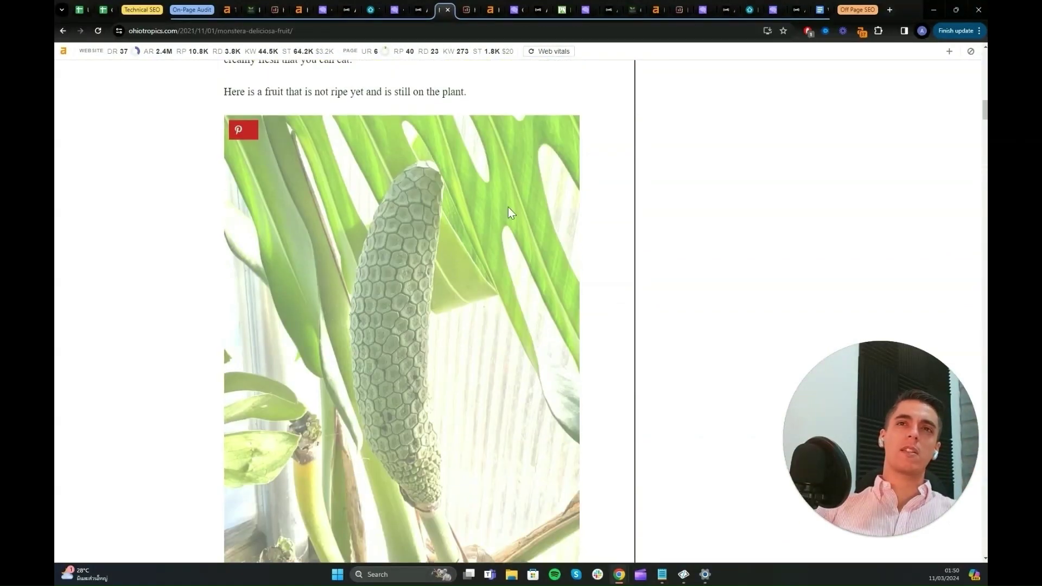
pyautogui.scroll(-12, 598, 203)
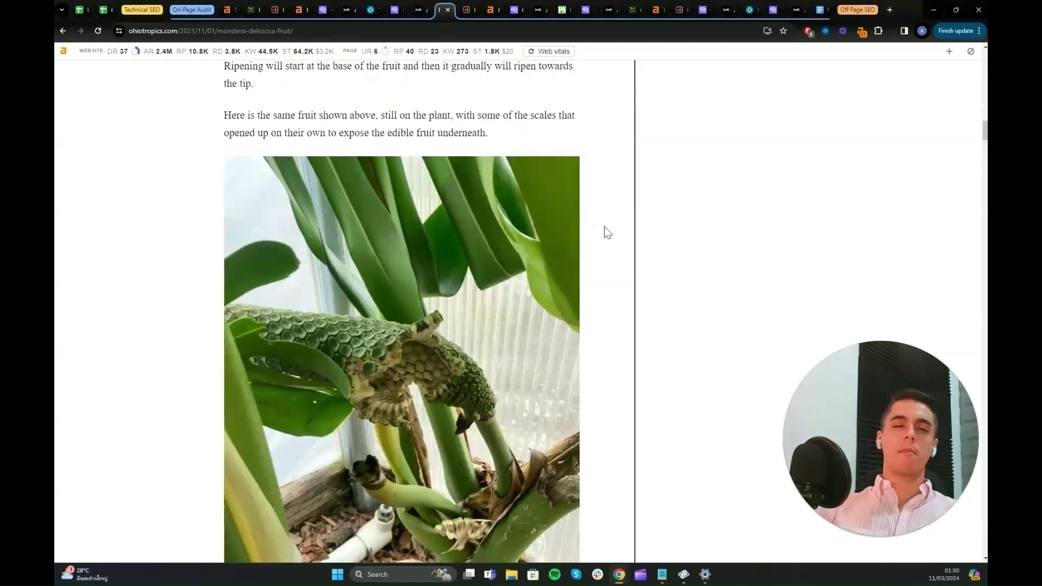
pyautogui.scroll(-10, 606, 233)
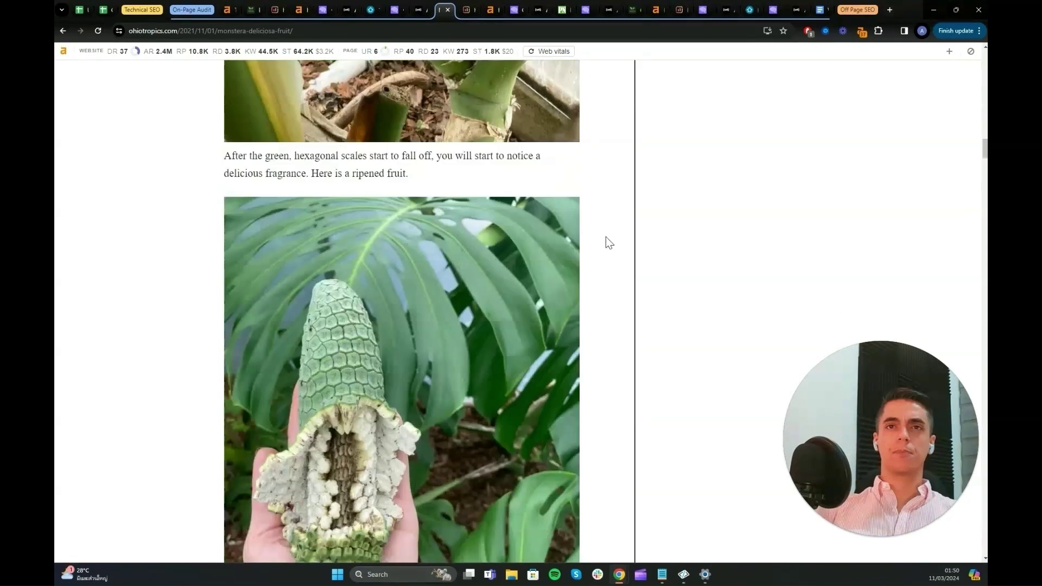
pyautogui.scroll(-9, 605, 237)
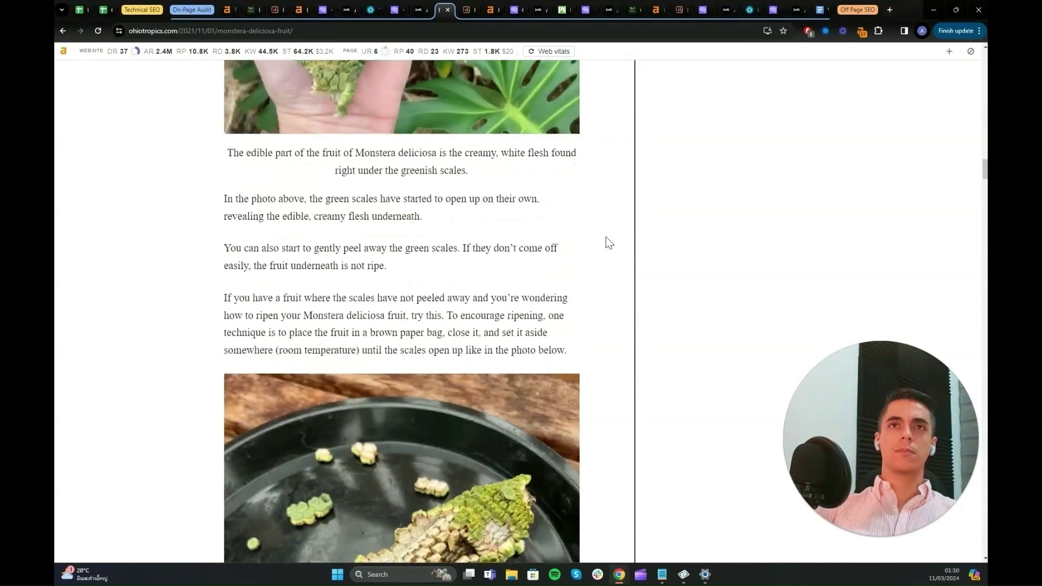
pyautogui.scroll(-8, 605, 238)
pyautogui.scroll(-2, 605, 236)
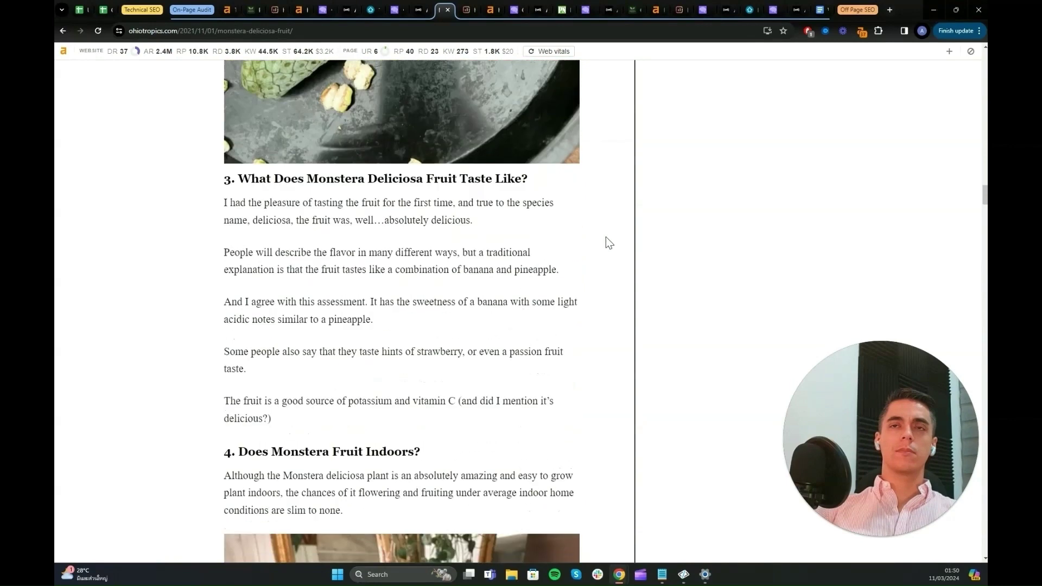
# Examine the "Does Monstera Fruit Indoors?" section, checking its heading, opening answer, photo and native habitat paragraphs.
pyautogui.scroll(-6, 583, 245)
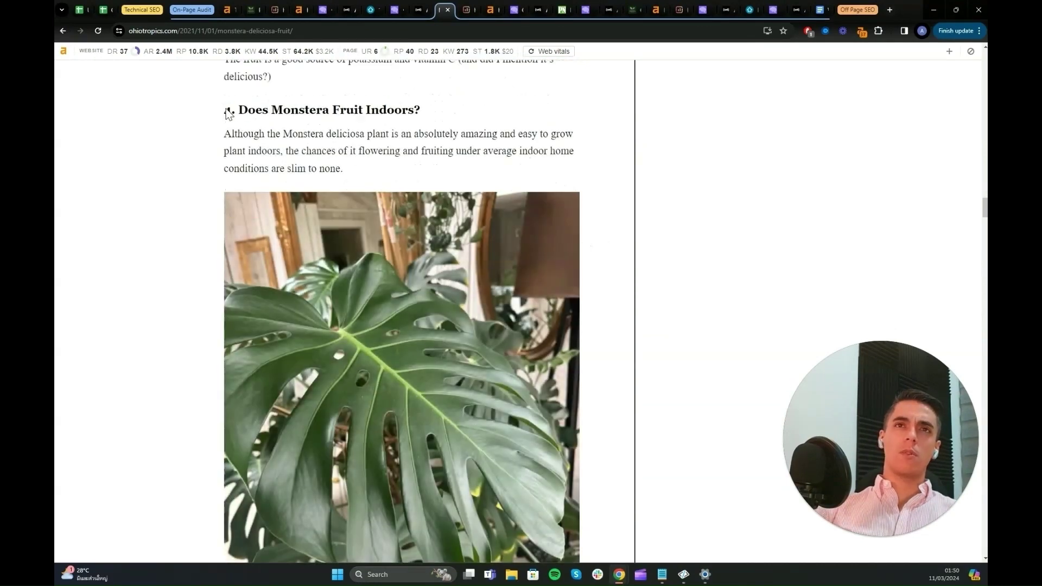
pyautogui.moveTo(228, 113); pyautogui.dragTo(414, 109)
pyautogui.click(413, 109)
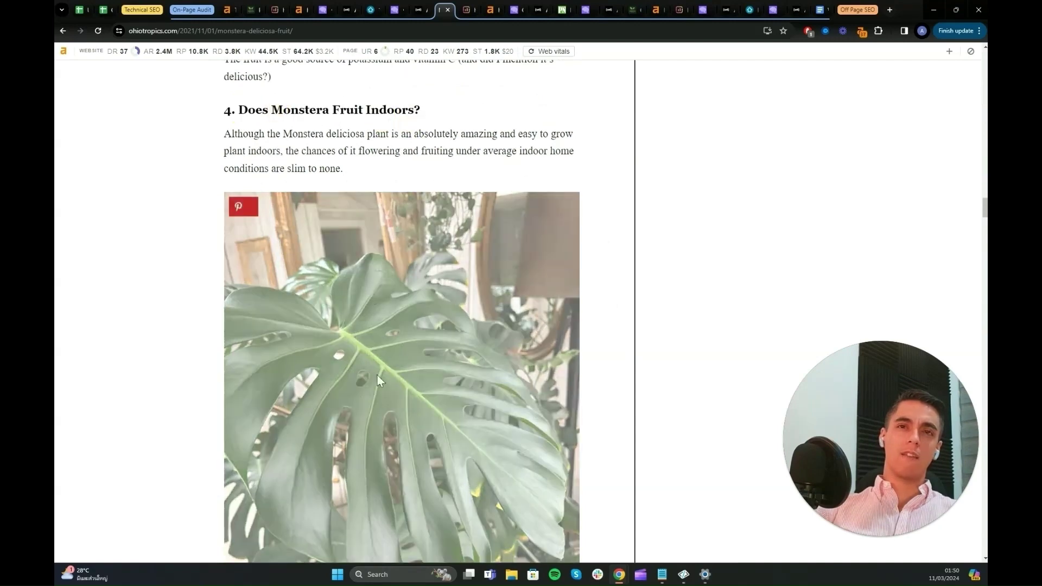
pyautogui.scroll(-5, 348, 173)
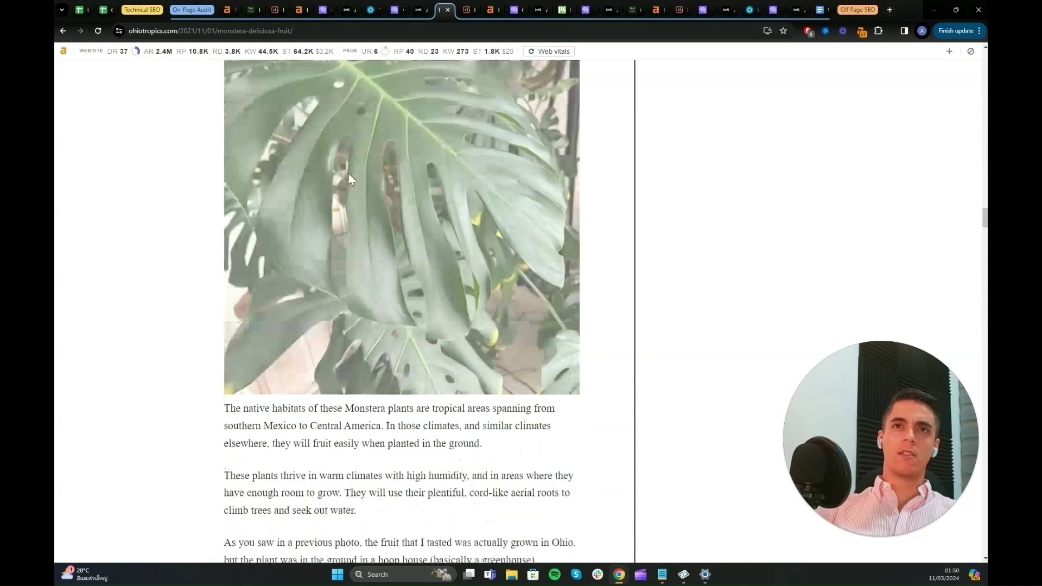
pyautogui.scroll(-3, 347, 173)
pyautogui.scroll(10, 272, 128)
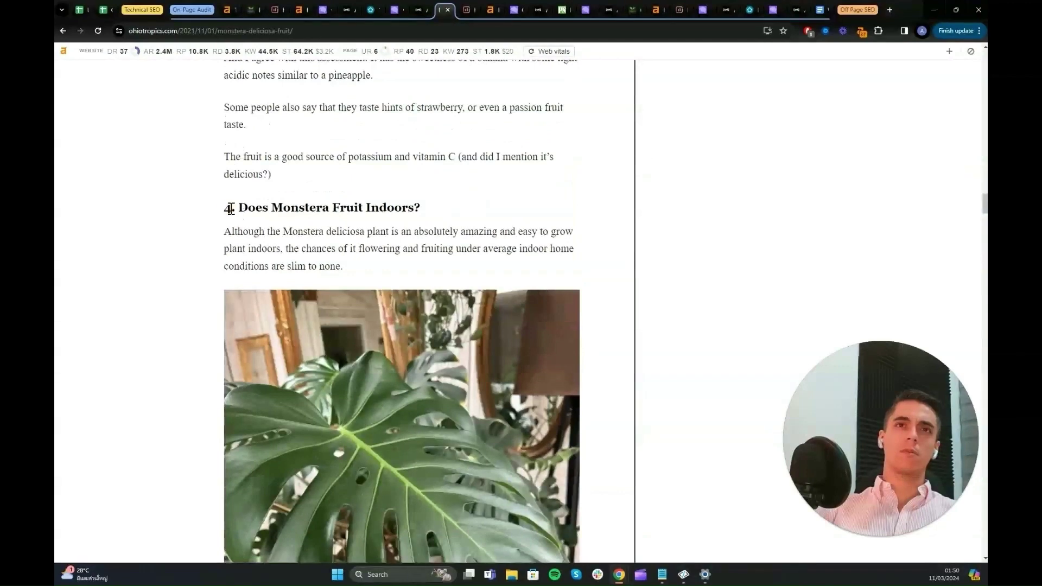
# Examine the rest of the indoor fruiting section, from its plant photo through the native habitat and reader comment paragraphs to the harvest question.
pyautogui.scroll(-8, 374, 278)
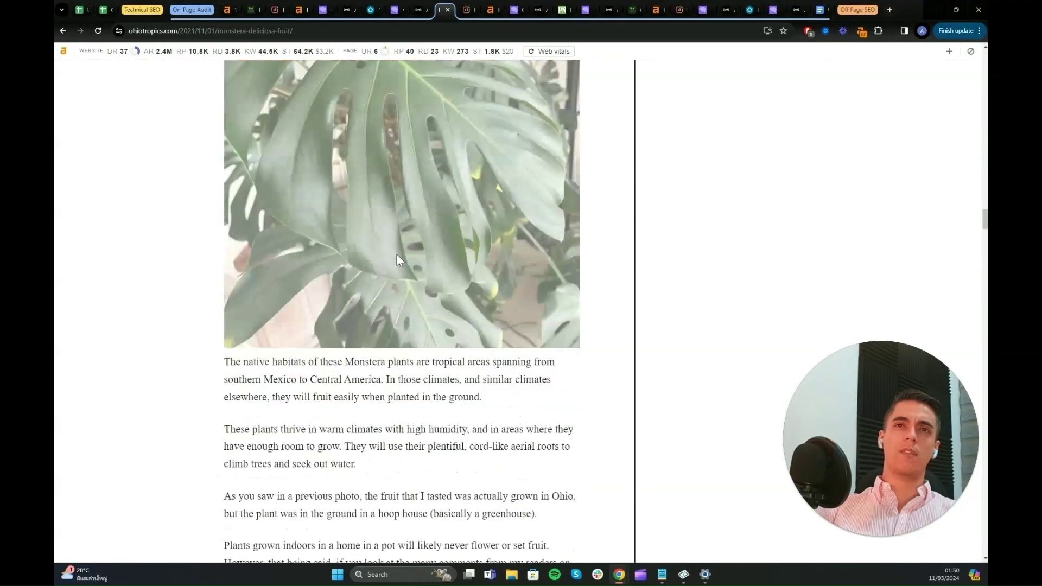
pyautogui.scroll(-2, 396, 255)
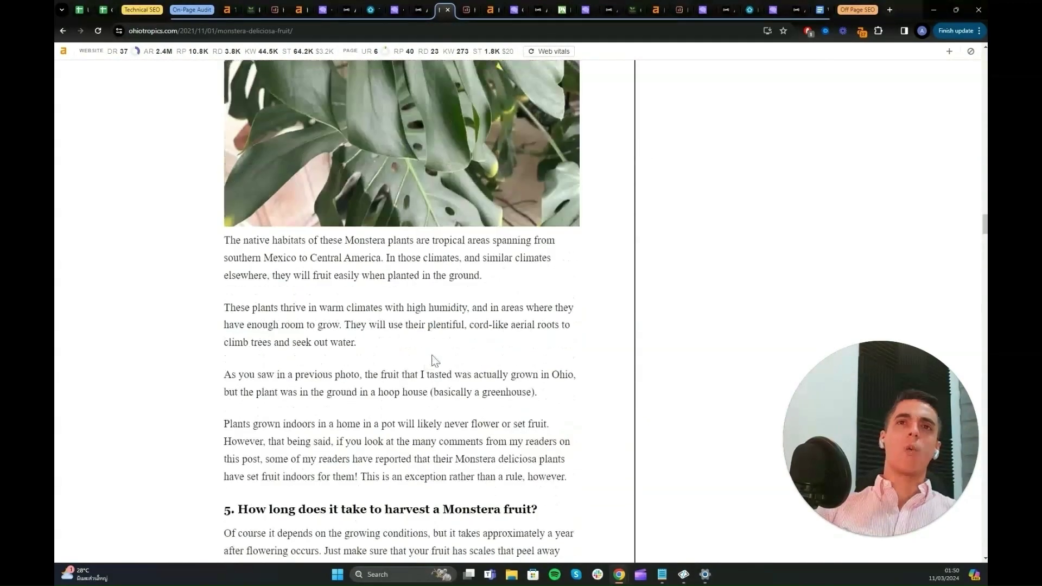
pyautogui.scroll(-3, 383, 242)
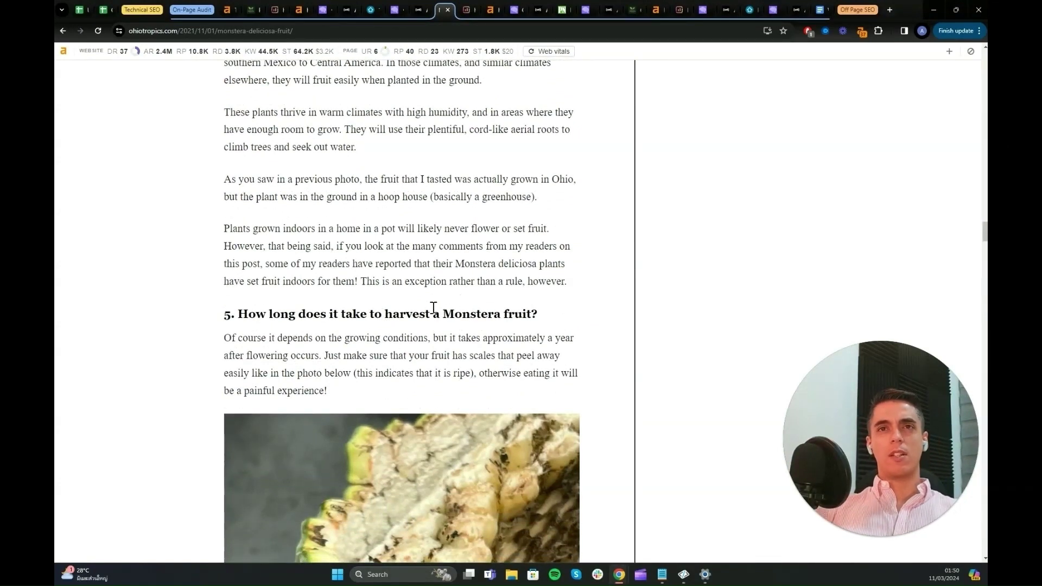
pyautogui.scroll(6, 462, 264)
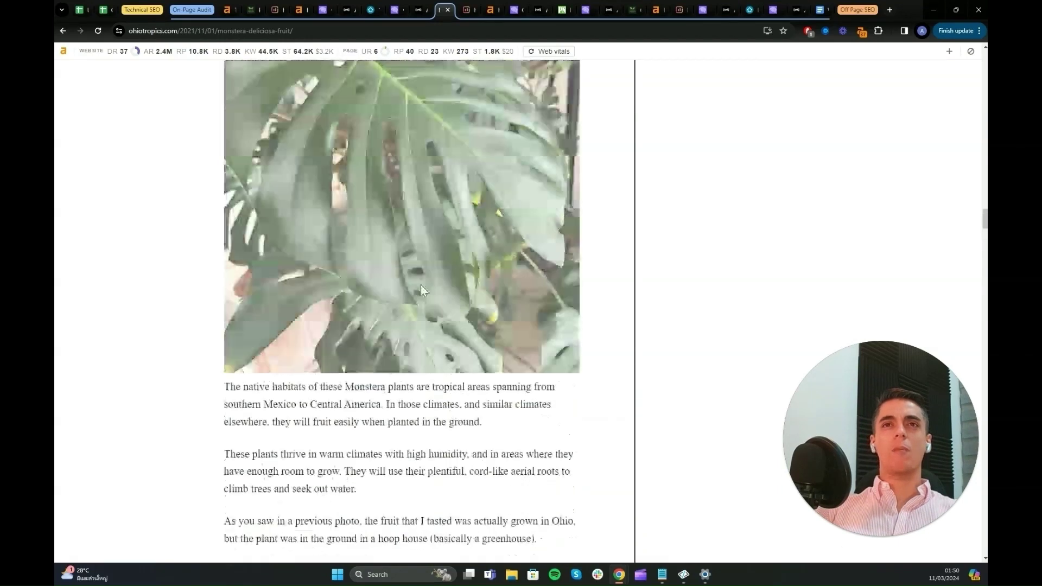
pyautogui.scroll(-5, 326, 277)
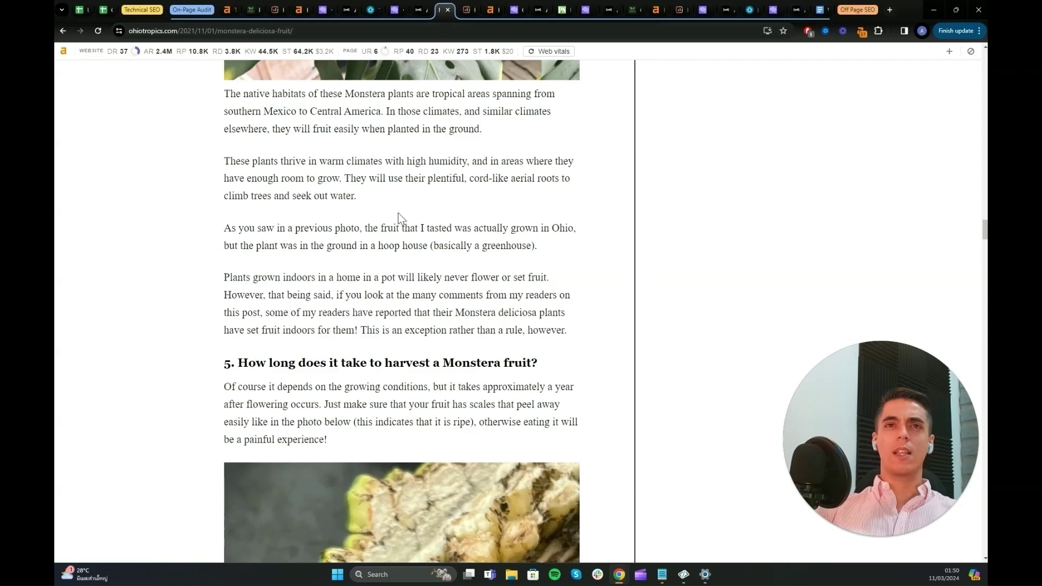
# Look through the harvest section and related posts, then return to "What Does Monstera Deliciosa Fruit Taste Like?" and read its answer.
pyautogui.scroll(-10, 402, 228)
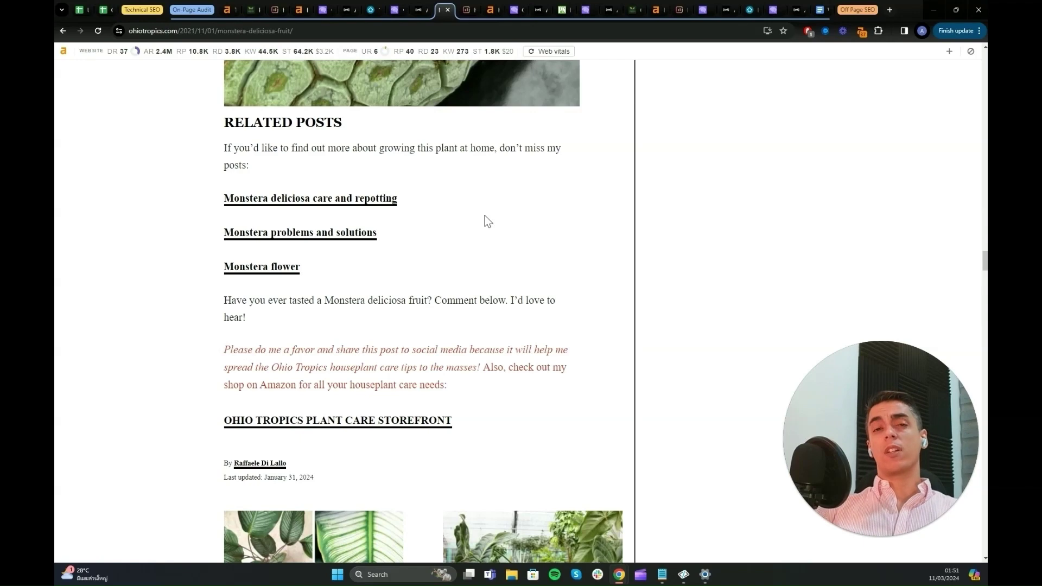
pyautogui.scroll(20, 488, 221)
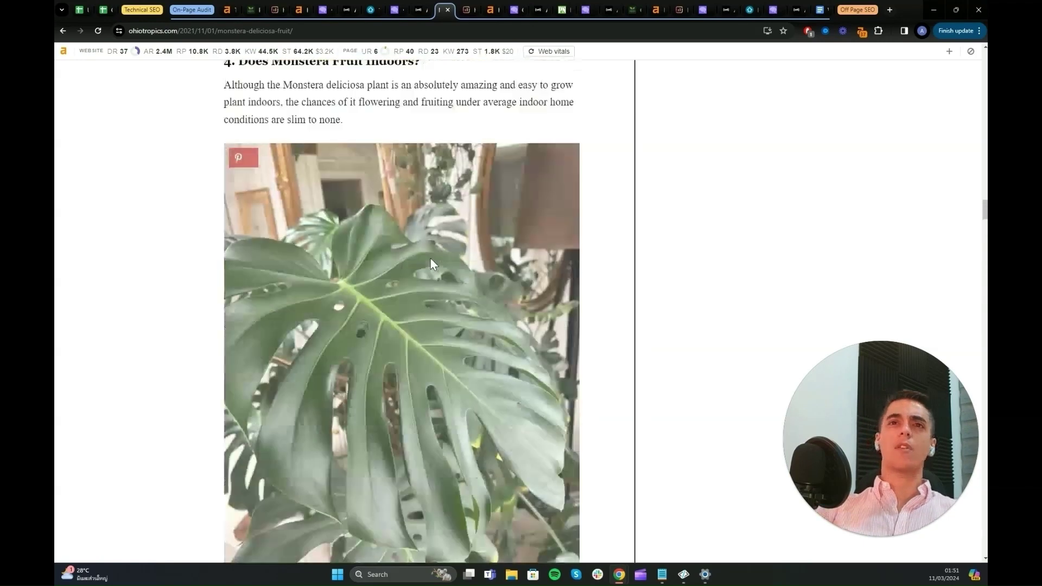
pyautogui.scroll(2, 422, 265)
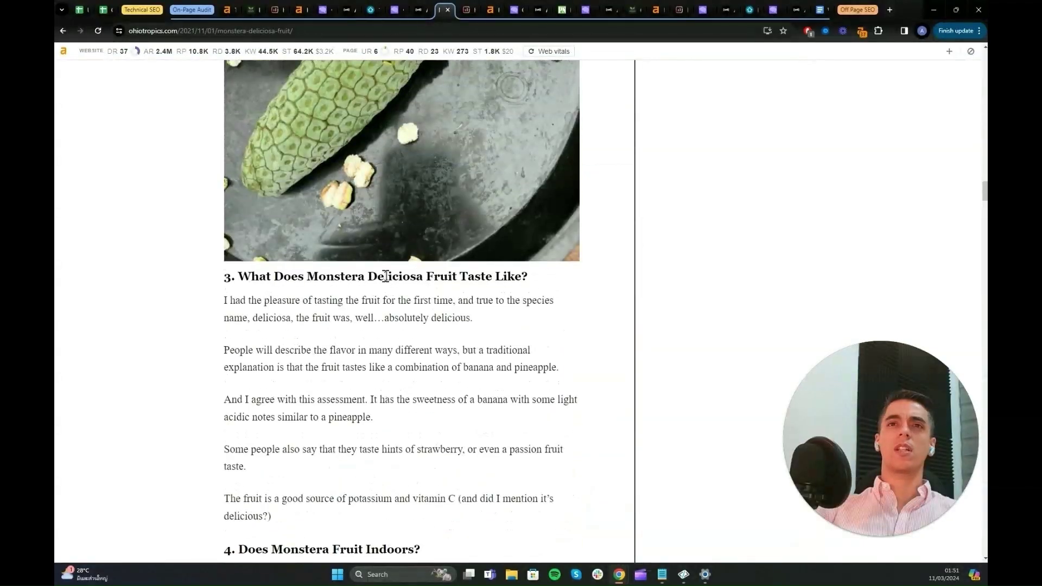
pyautogui.scroll(-1, 434, 274)
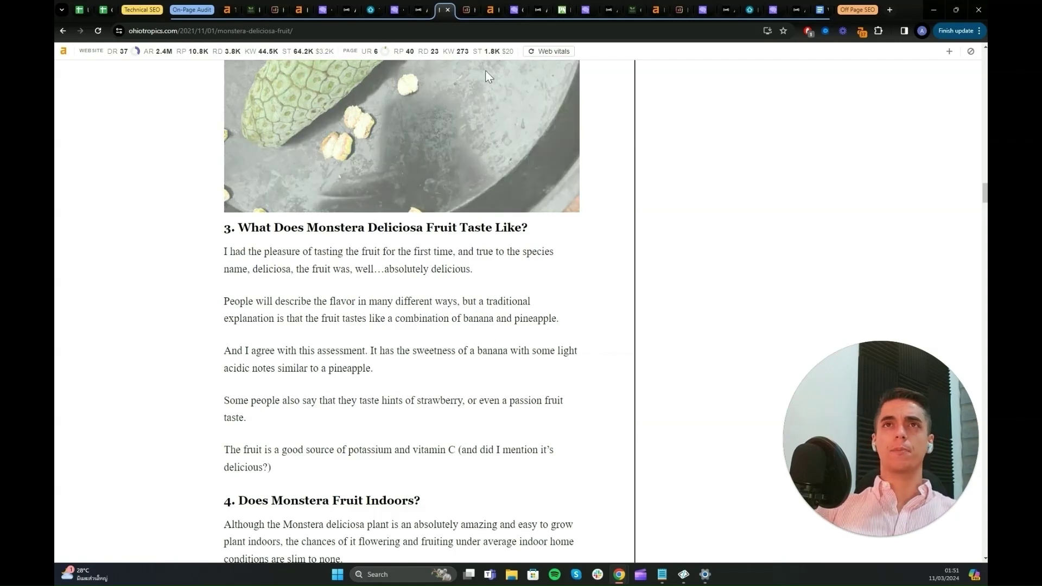
# Switch to the article's Surfer audit and compare current and suggested usage of its top phrases, highlighting the recommended action for "monstera deliciosa".
pyautogui.hotkey('ctrl', 'Tab')
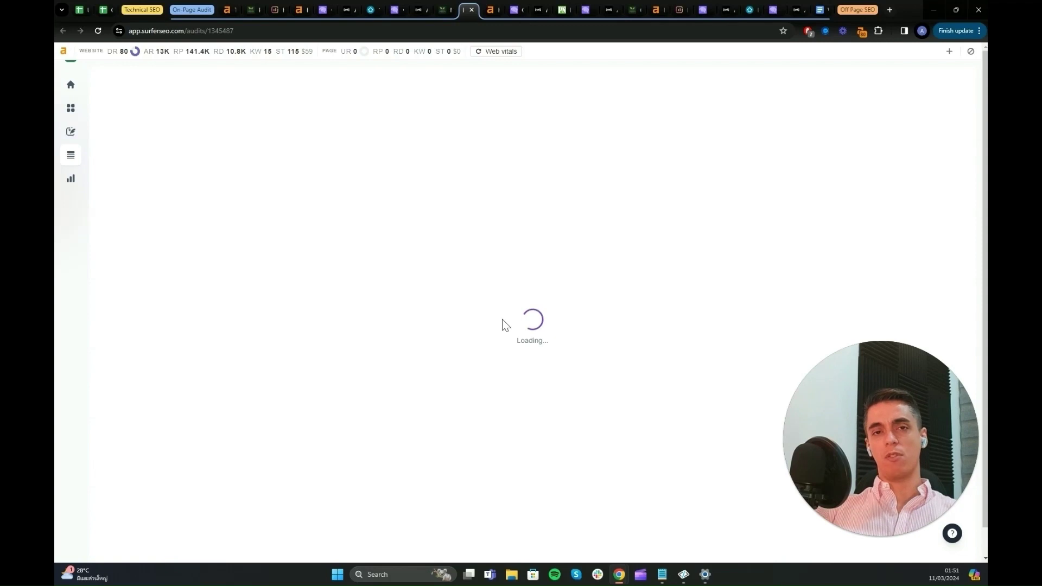
pyautogui.scroll(-1, 498, 326)
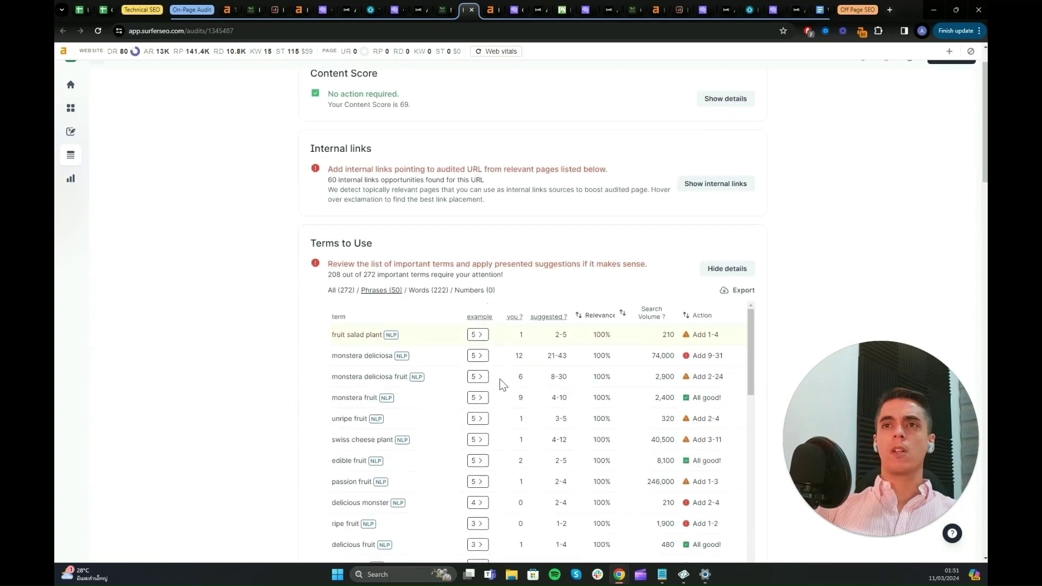
pyautogui.scroll(-1, 499, 402)
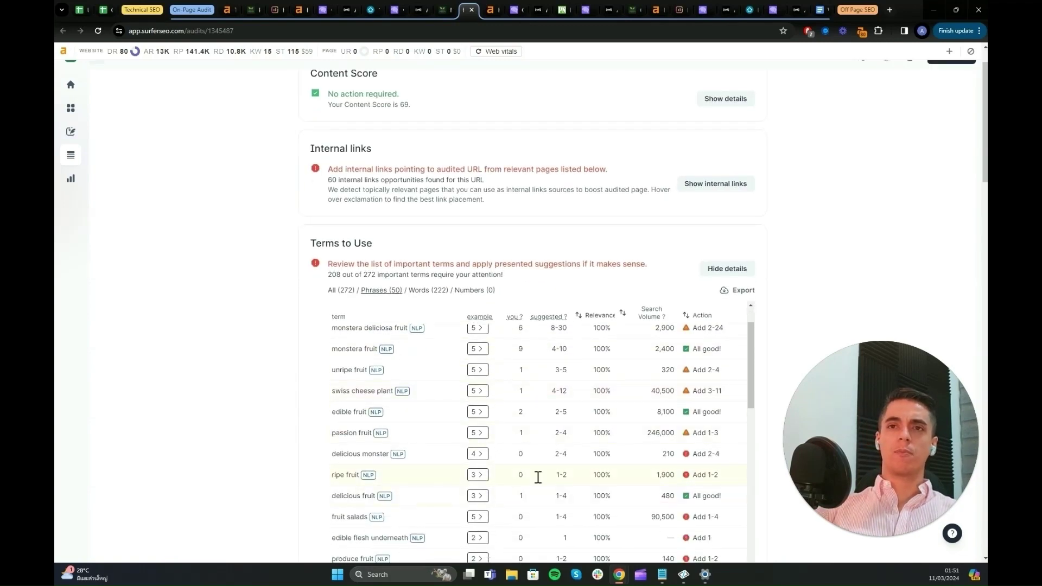
pyautogui.scroll(1, 509, 478)
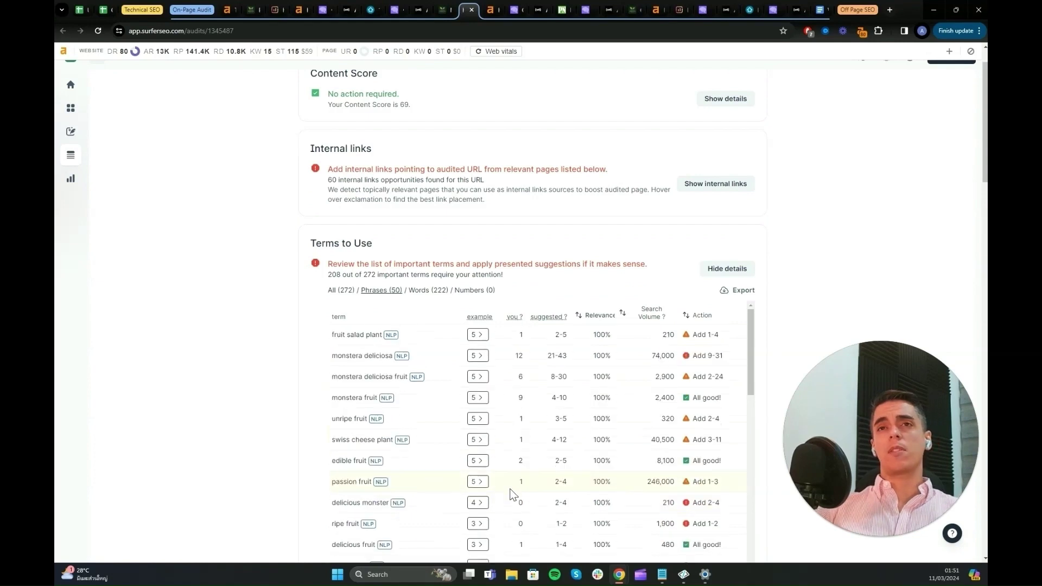
pyautogui.scroll(1, 514, 467)
pyautogui.scroll(-1, 294, 429)
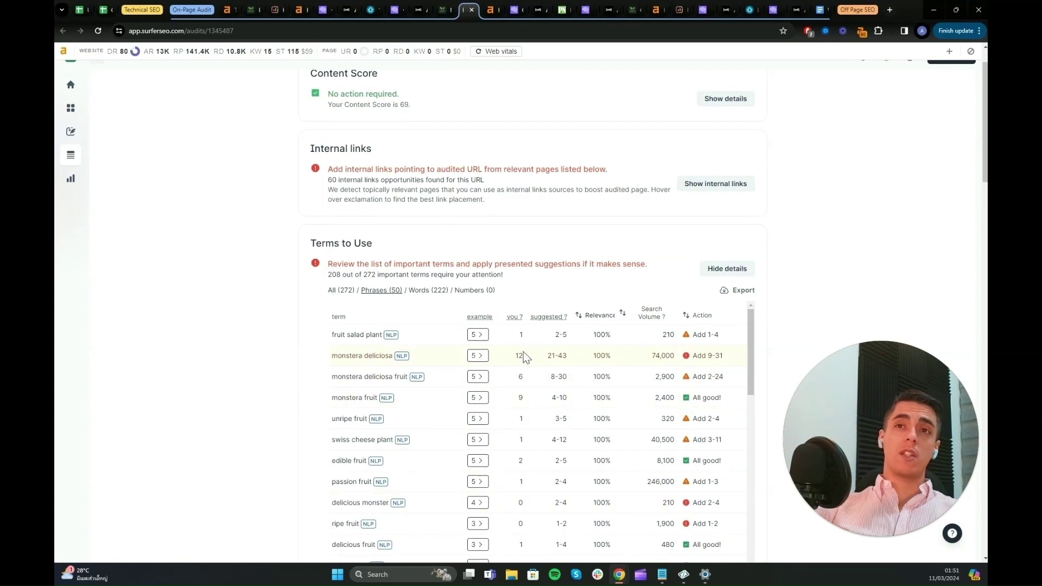
pyautogui.moveTo(728, 358); pyautogui.dragTo(692, 356)
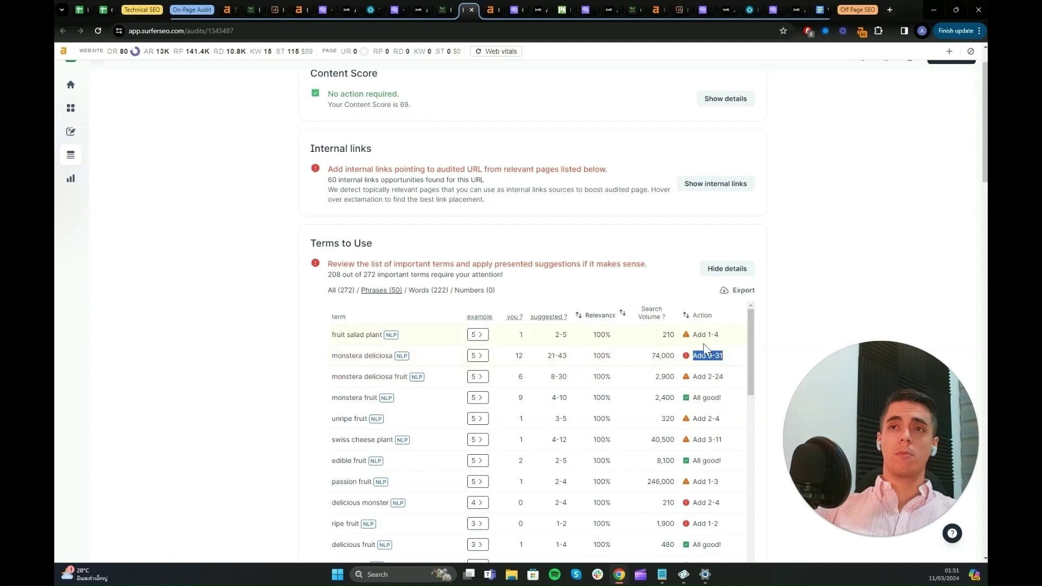
pyautogui.click(715, 375)
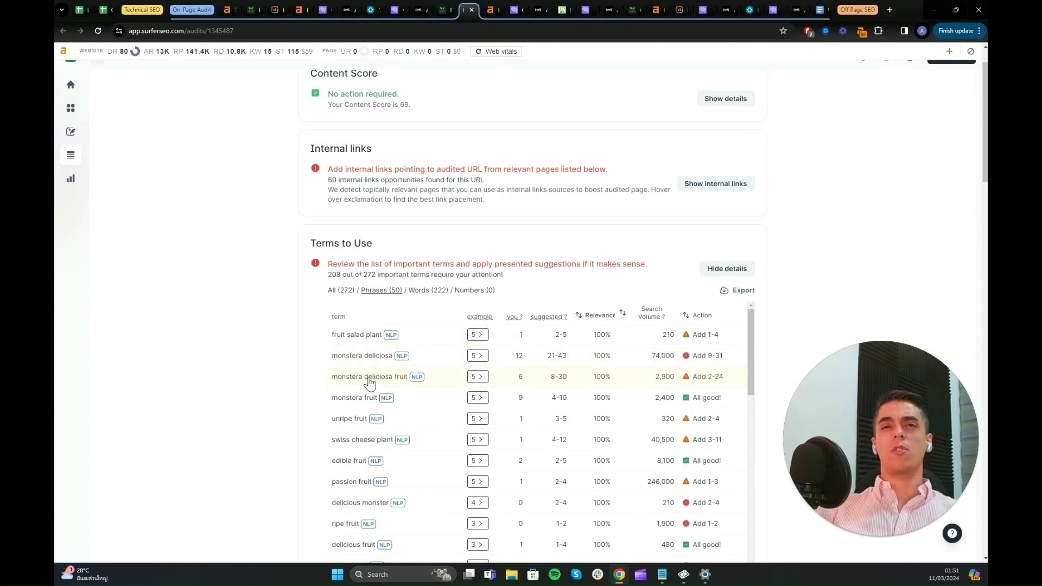
# Review the remaining suggested phrases in Terms to Use down to "looks like", checking their usage counts and recommended actions.
pyautogui.scroll(-5, 418, 412)
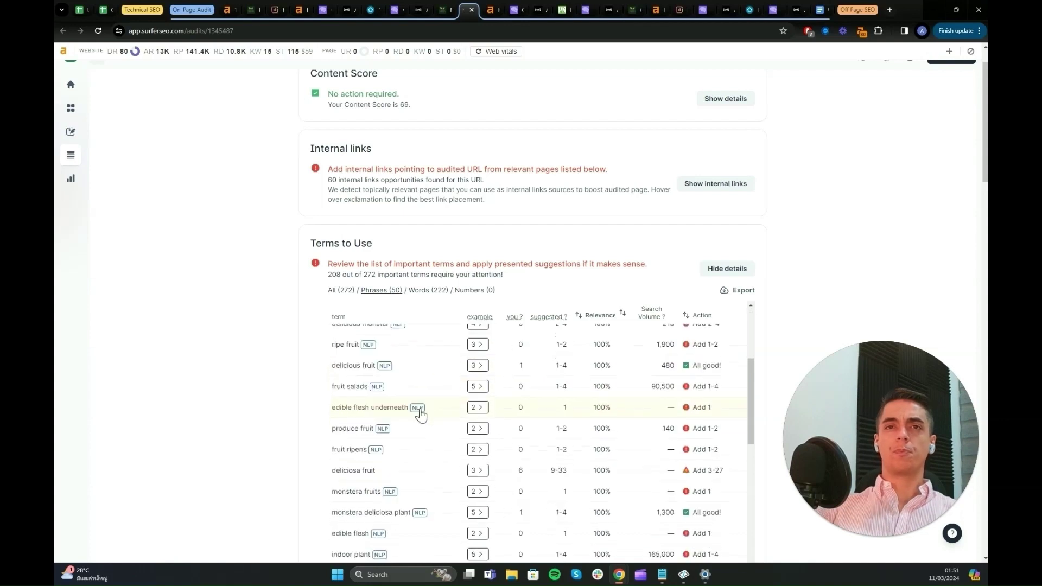
pyautogui.scroll(-1, 272, 467)
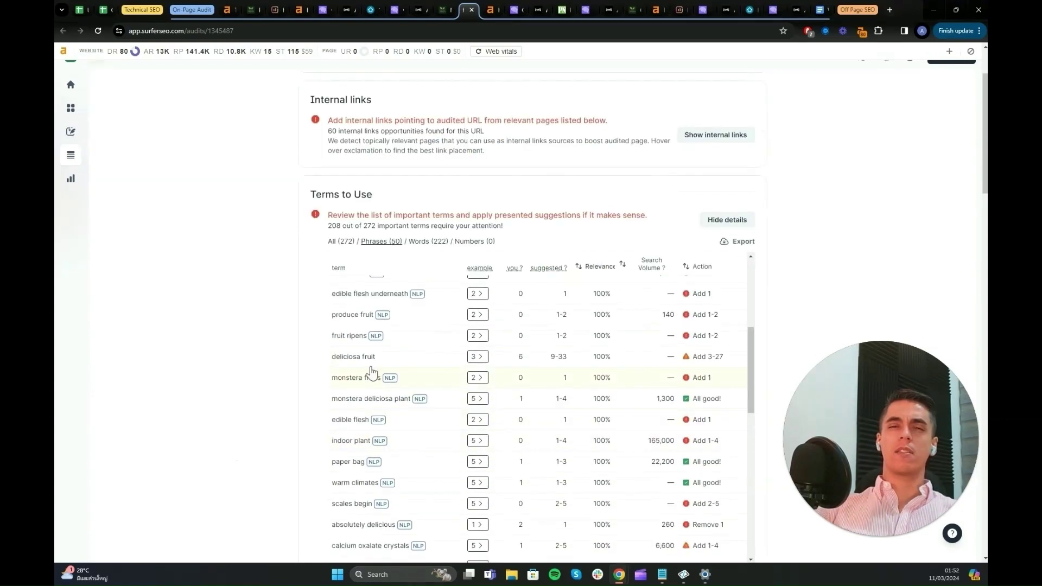
pyautogui.scroll(-2, 277, 468)
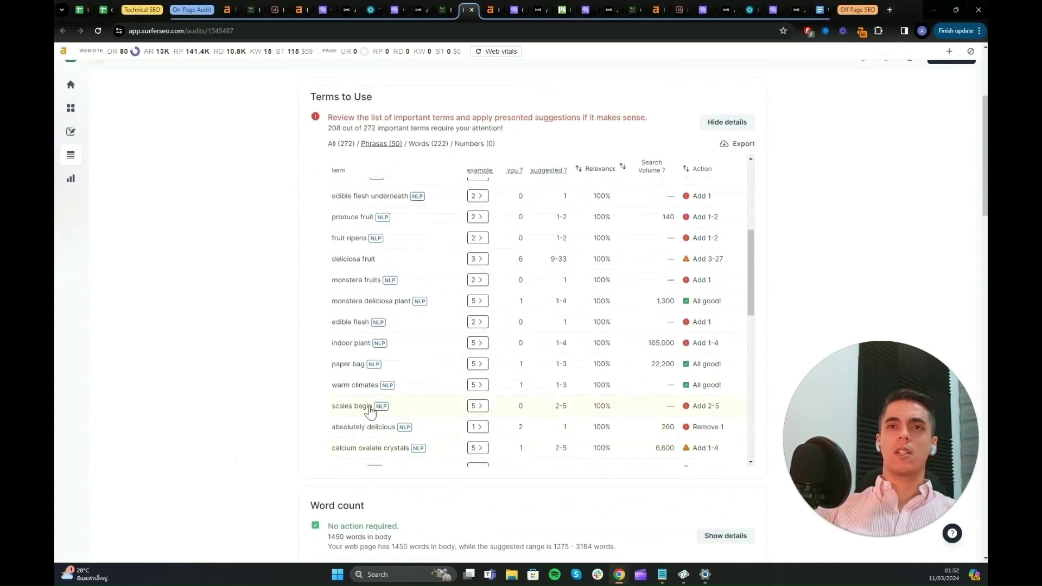
pyautogui.scroll(-3, 651, 421)
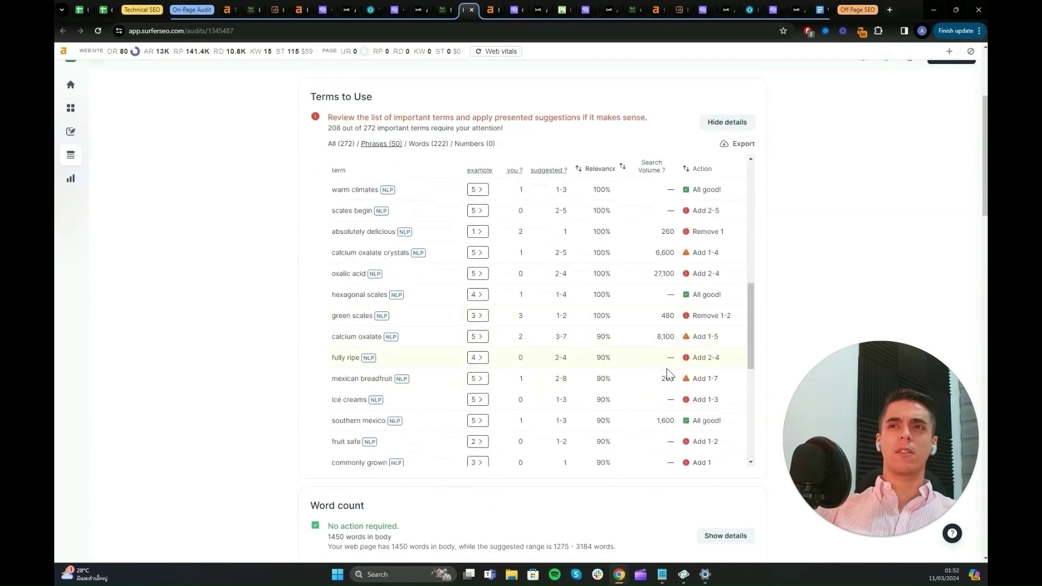
pyautogui.scroll(-10, 629, 347)
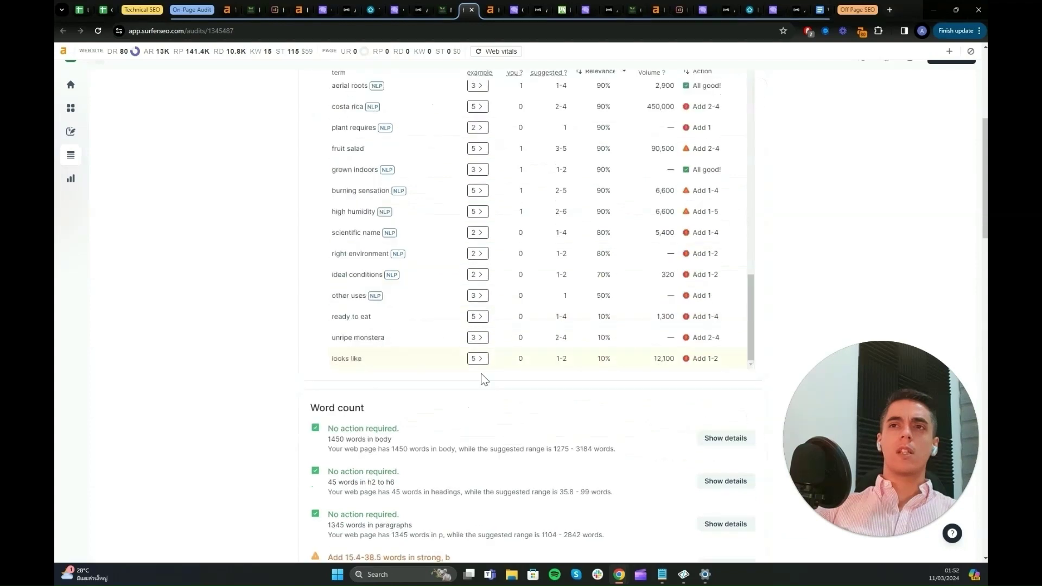
pyautogui.scroll(3, 288, 359)
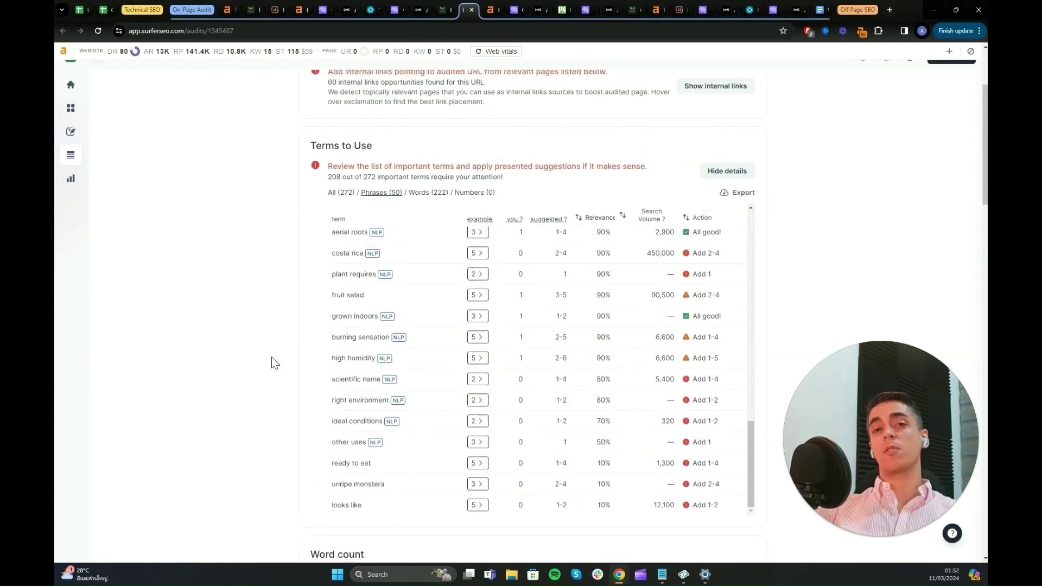
# Check the Surfer audit's Word count and Exact keywords recommendations for the article.
pyautogui.scroll(-7, 277, 358)
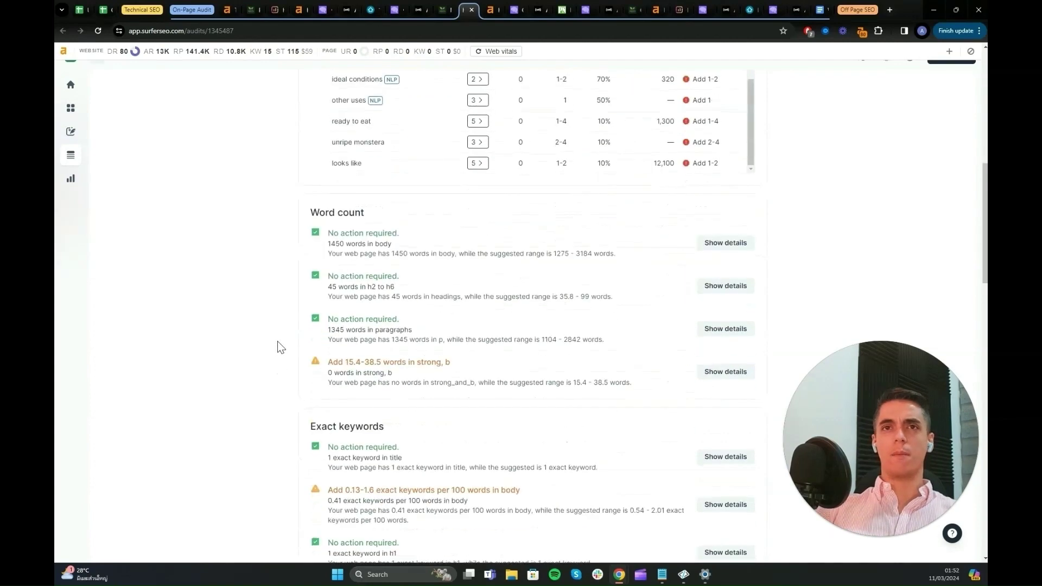
pyautogui.scroll(-4, 282, 325)
pyautogui.scroll(3, 401, 336)
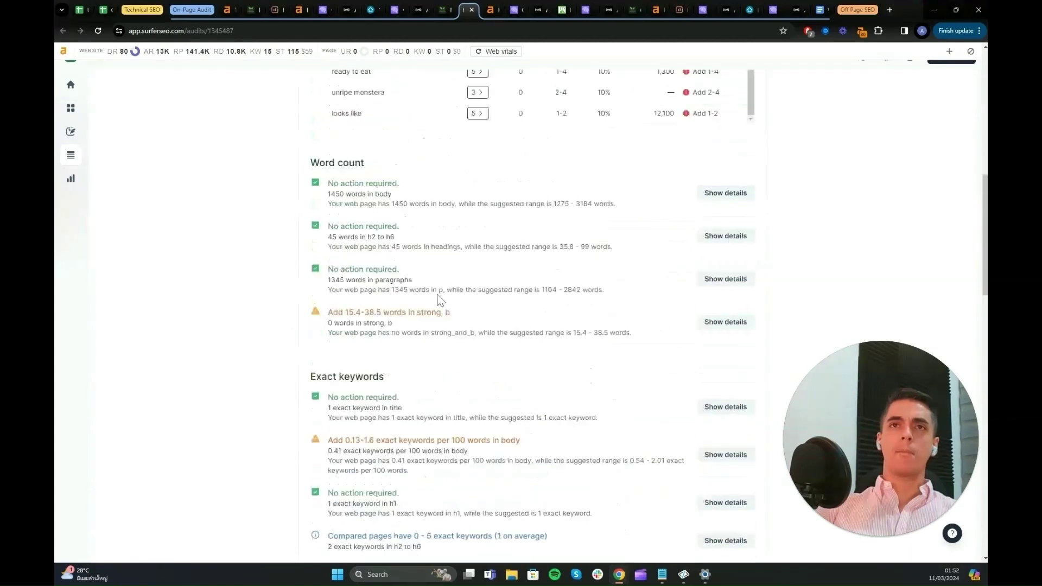
# Switch to Ahrefs' SERP overview for "monstera deliciosa fruit", review the ranking pages, and compare 10 Mar 2024 with 10 Sep 2023.
pyautogui.click(488, 11)
pyautogui.scroll(-15, 380, 242)
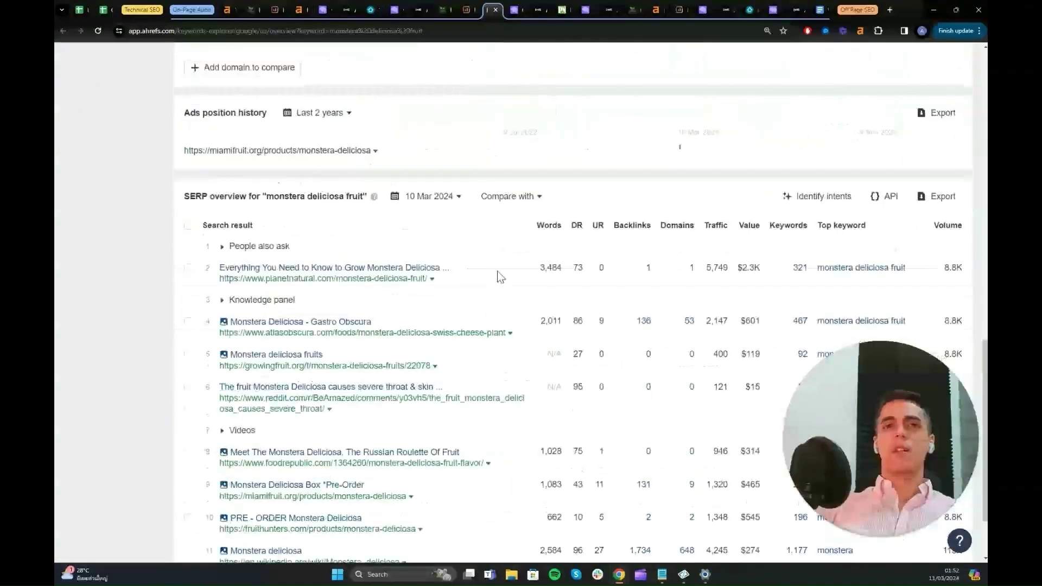
pyautogui.scroll(-2, 499, 274)
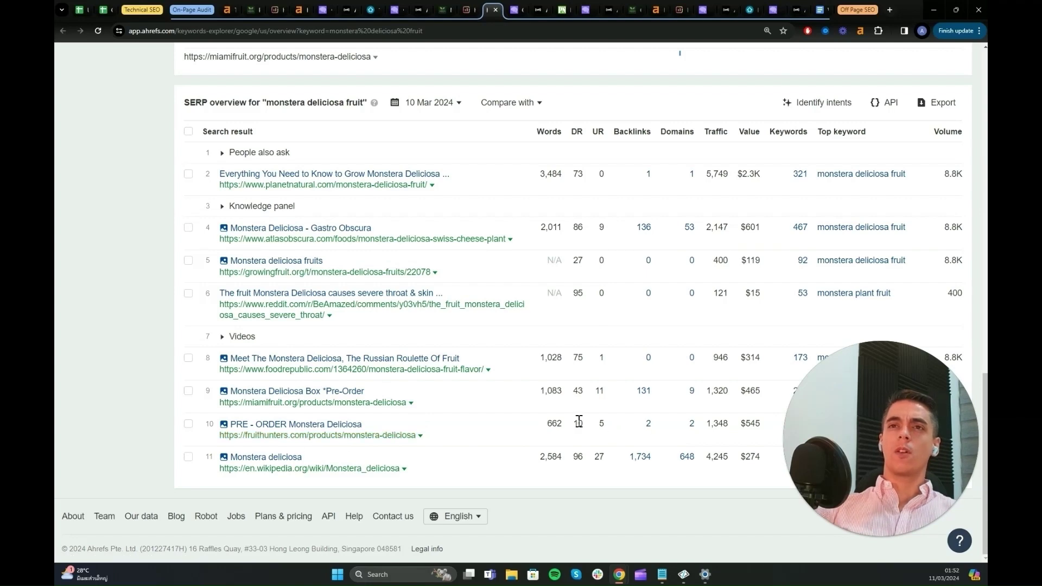
pyautogui.scroll(2, 500, 435)
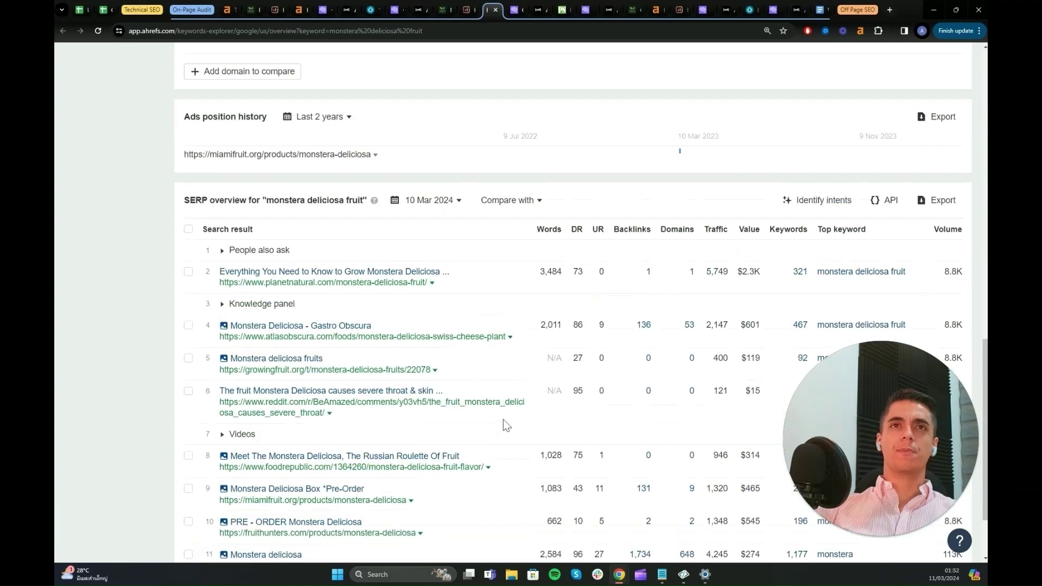
pyautogui.click(522, 201)
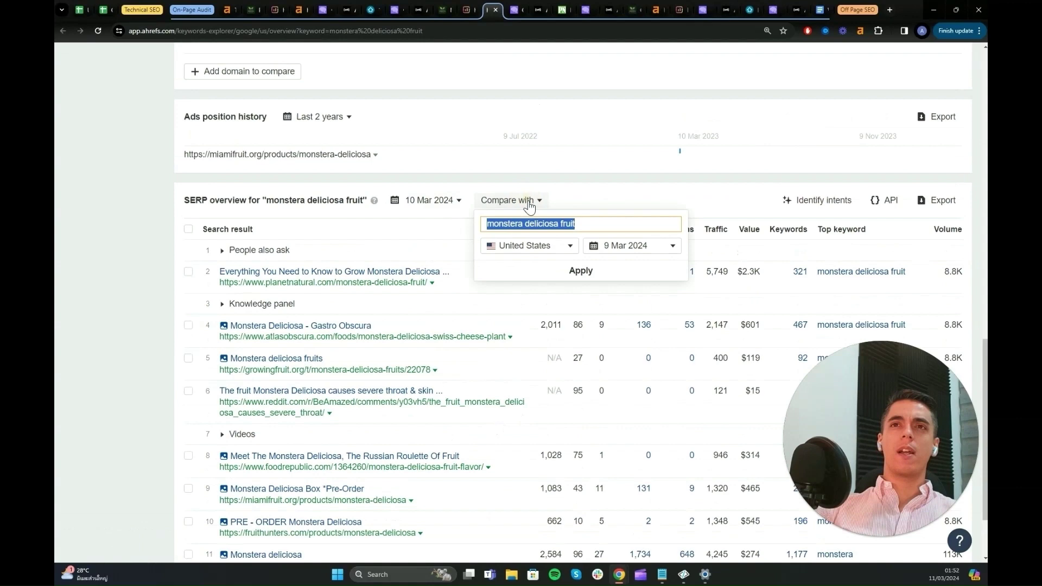
pyautogui.click(633, 253)
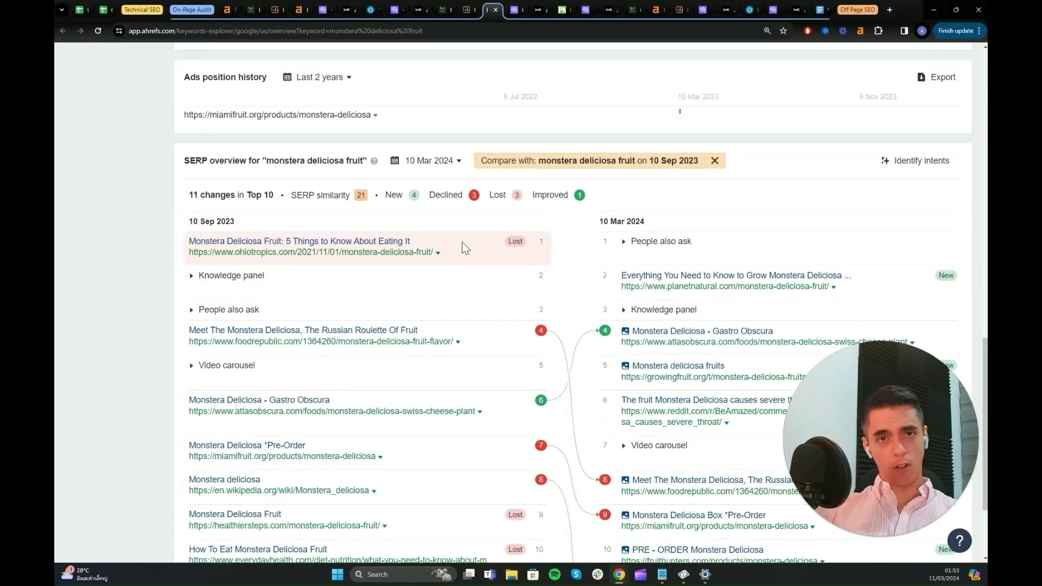
# Examine the top 10 changes between both dates, checking Ohio Tropics' lost ranking and the new forum and Reddit results.
pyautogui.scroll(-3, 511, 282)
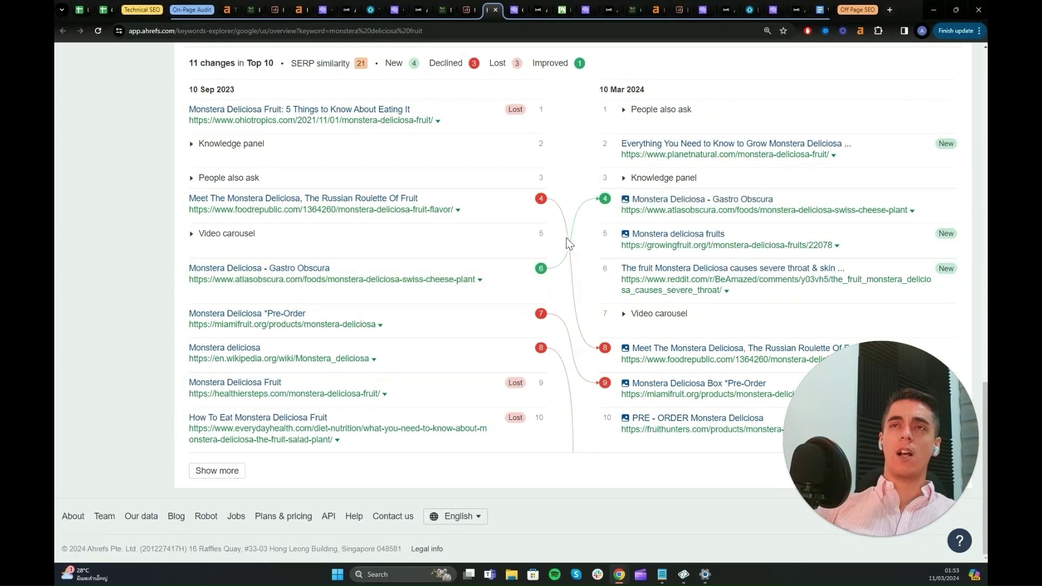
pyautogui.scroll(1, 602, 218)
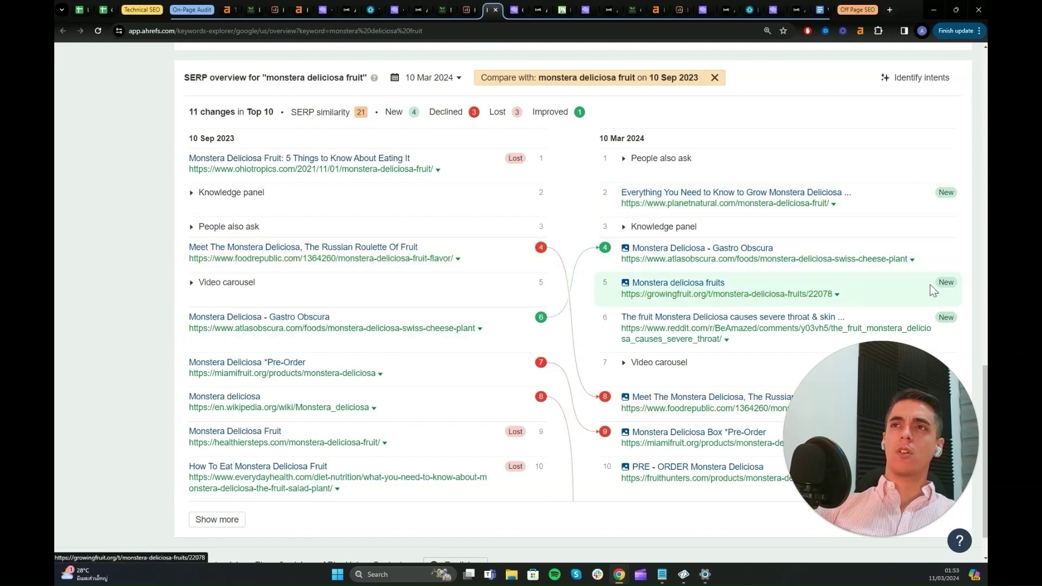
pyautogui.scroll(-1, 702, 340)
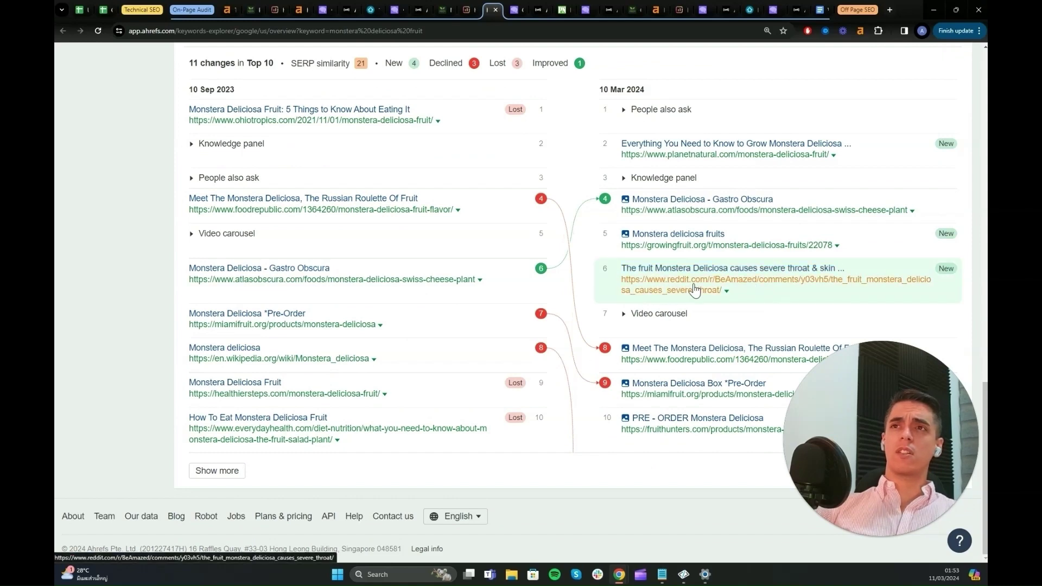
pyautogui.scroll(1, 700, 304)
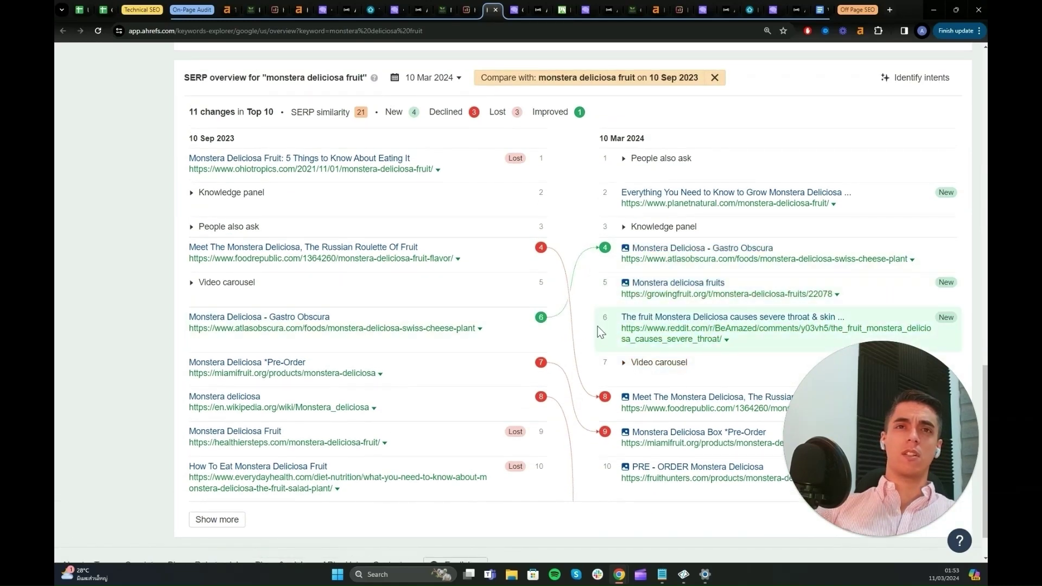
pyautogui.scroll(-1, 584, 326)
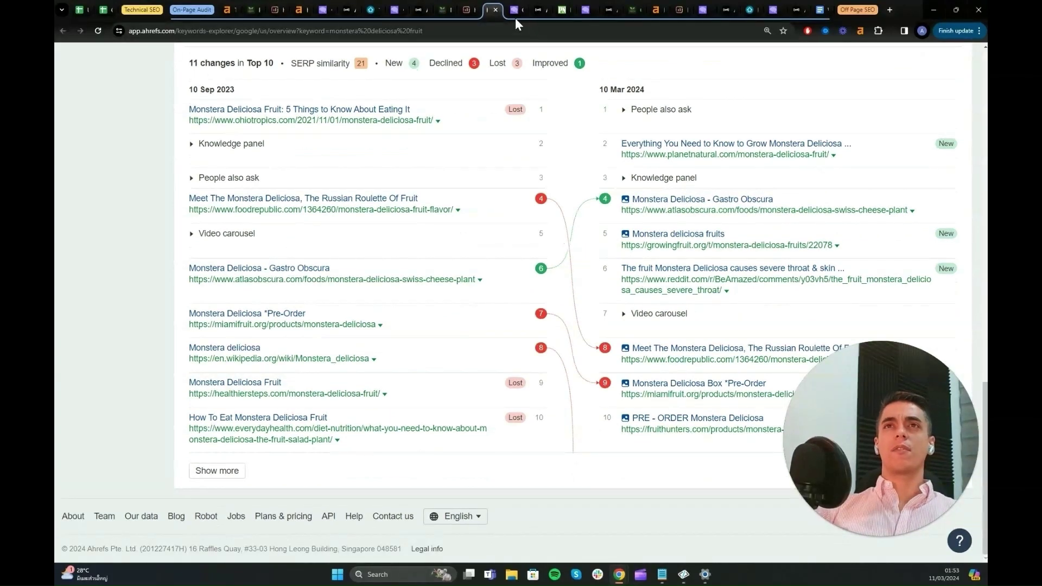
# Switch to Originality.ai's scan of Ohio Tropics' Monstera fruit article, review the AI-highlighted sentences, and check them against the live article.
pyautogui.hotkey('ctrl', 'Tab')
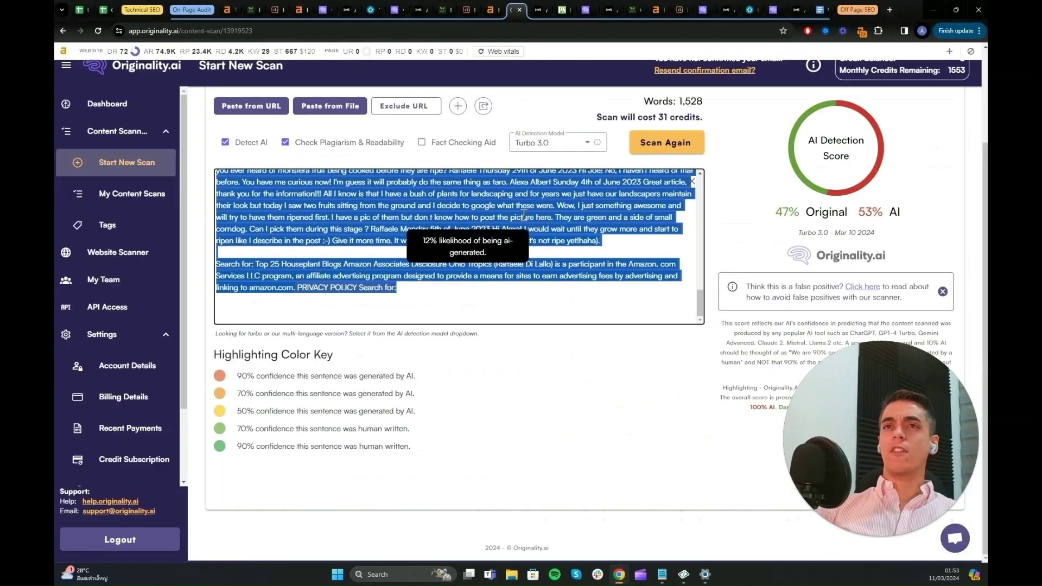
pyautogui.click(623, 253)
pyautogui.scroll(6, 601, 306)
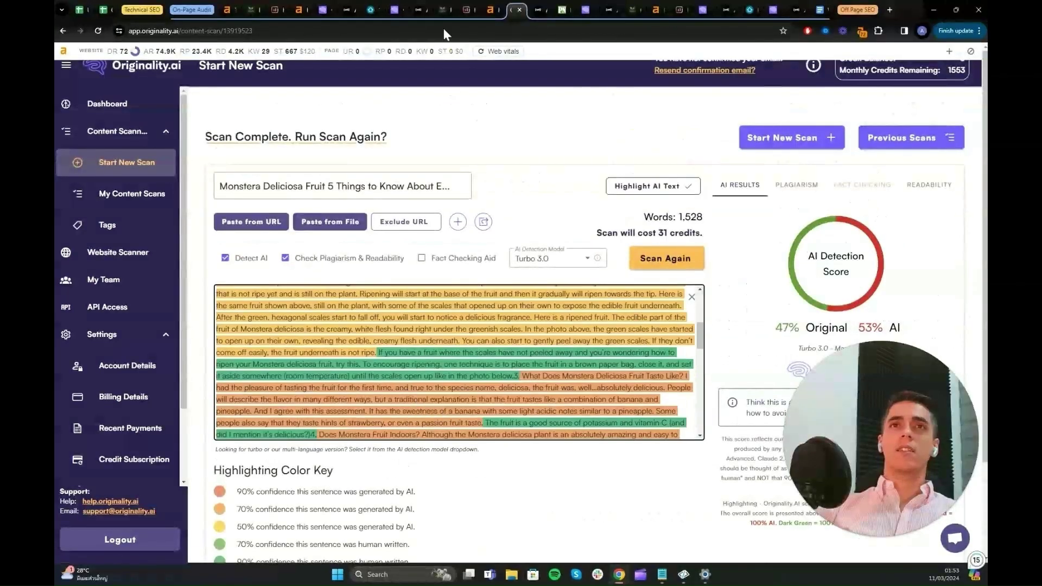
pyautogui.click(442, 9)
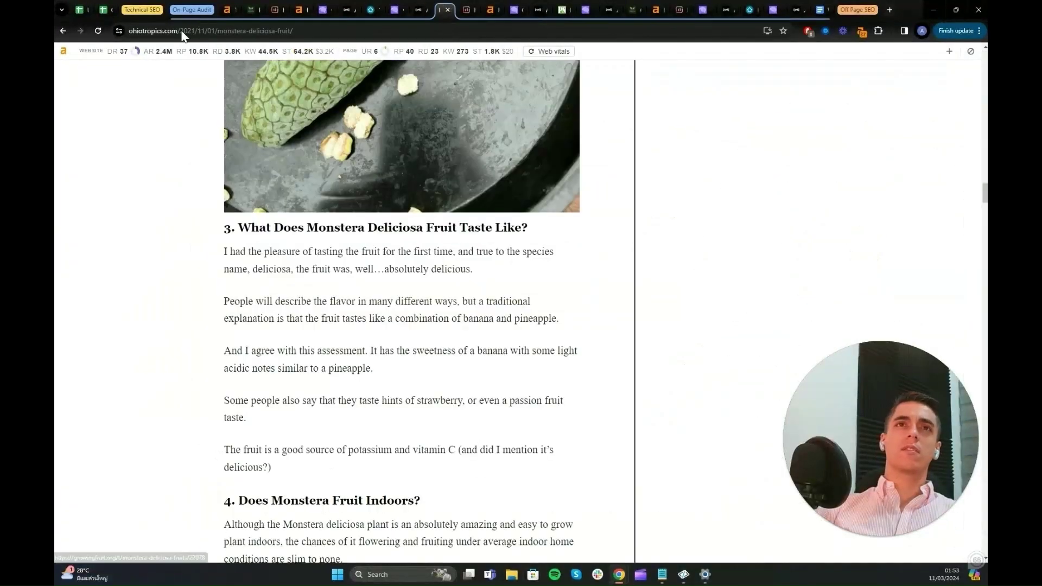
pyautogui.click(207, 31)
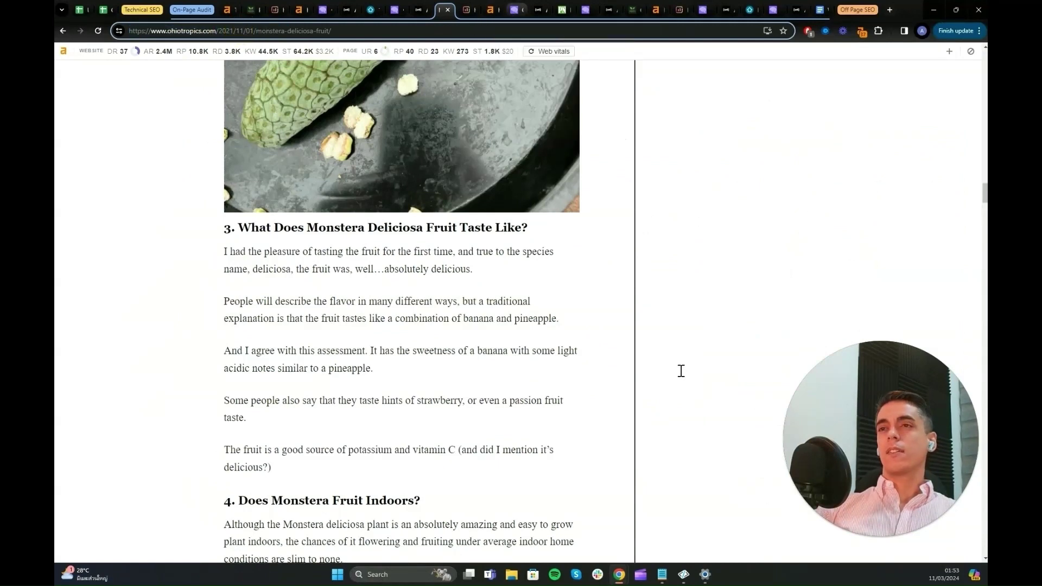
# Compare the article's Originality.ai detection score with Undetectable AI's detector results for the same text.
pyautogui.hotkey('ctrl', 'Tab')
pyautogui.hotkey('ctrl', 'Tab')
pyautogui.hotkey('ctrl', 'Tab')
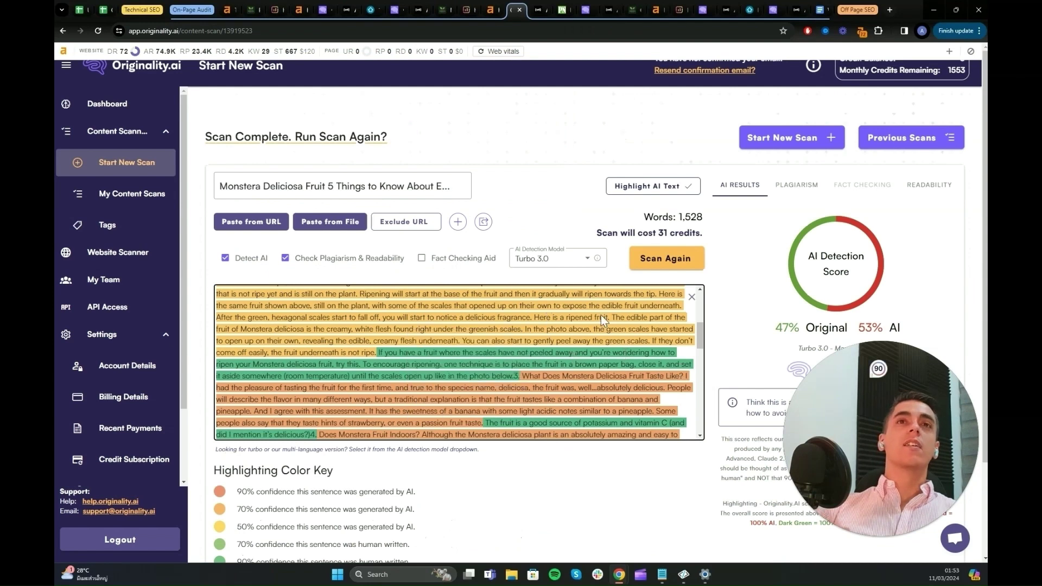
pyautogui.doubleClick(781, 328)
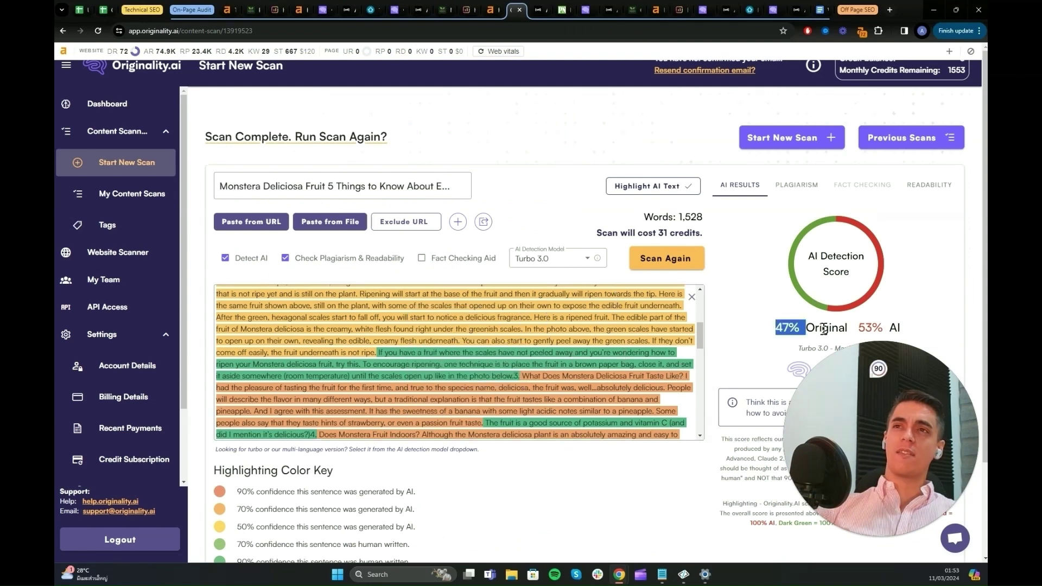
pyautogui.click(824, 329)
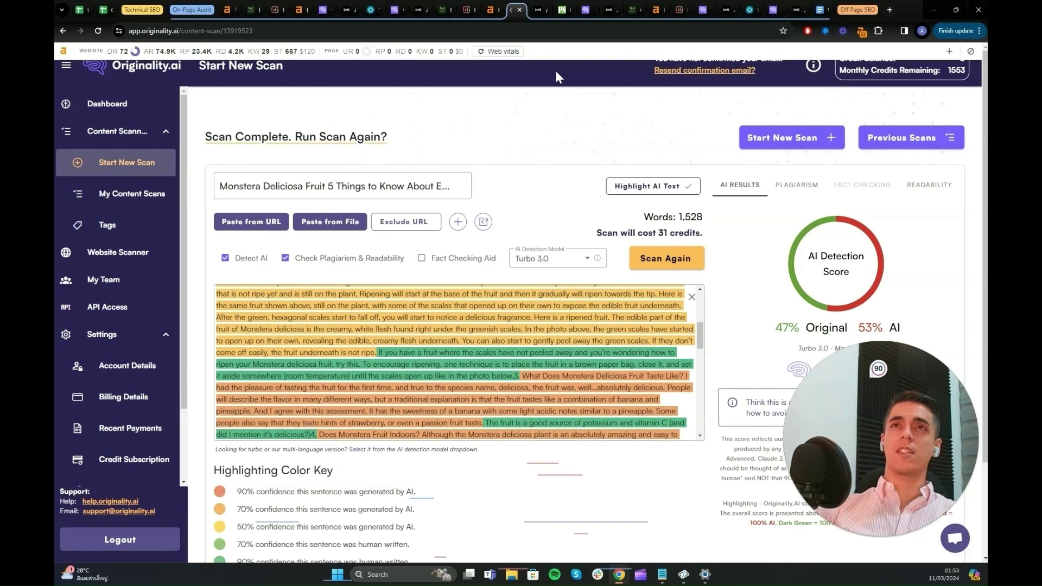
pyautogui.click(536, 14)
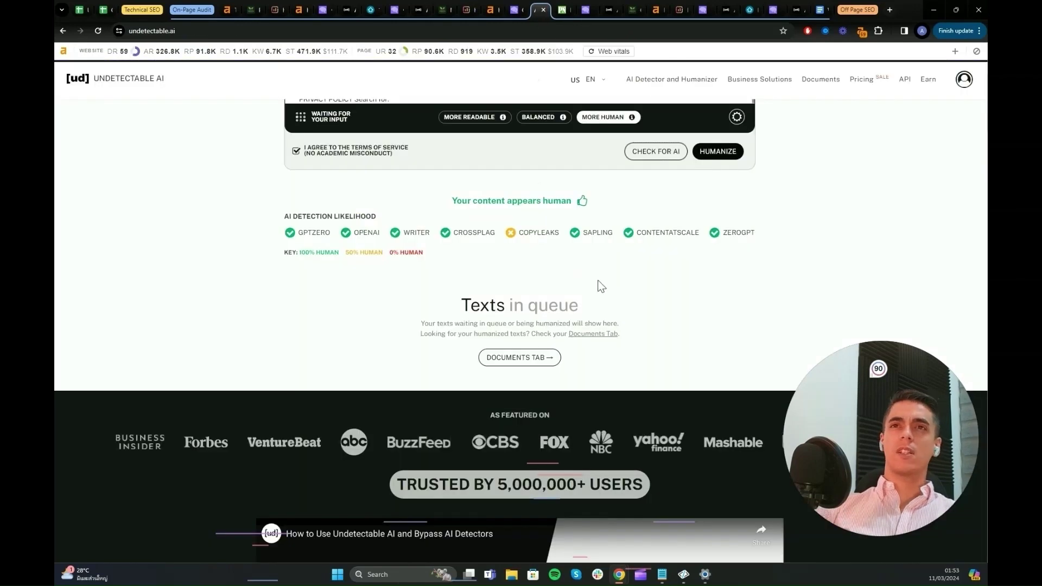
pyautogui.scroll(4, 768, 282)
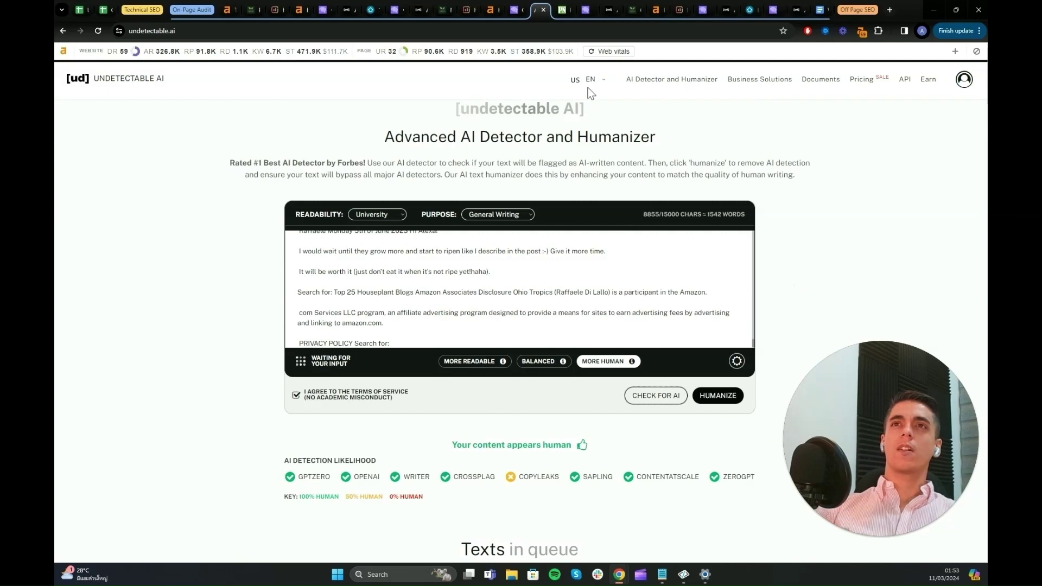
# Switch to Planet Natural's competing Monstera Deliciosa fruit article and review its title, publication date and introduction.
pyautogui.click(559, 11)
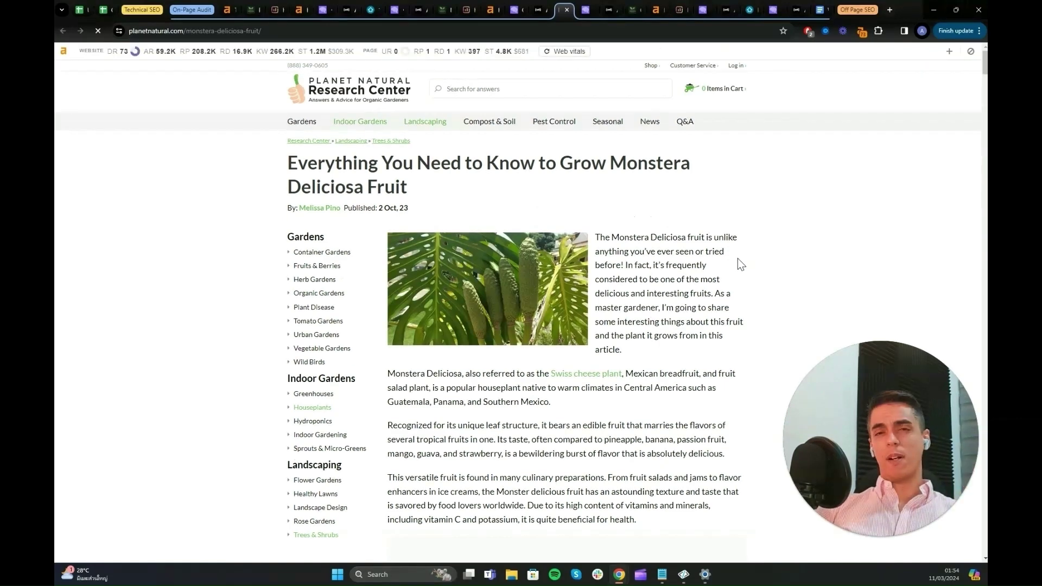
pyautogui.scroll(-3, 716, 247)
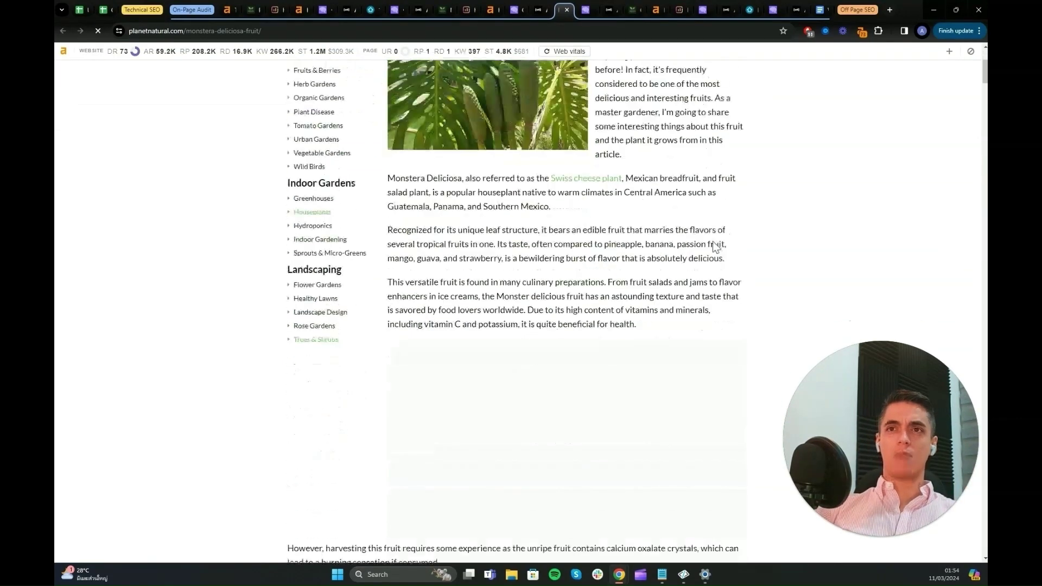
pyautogui.scroll(5, 742, 237)
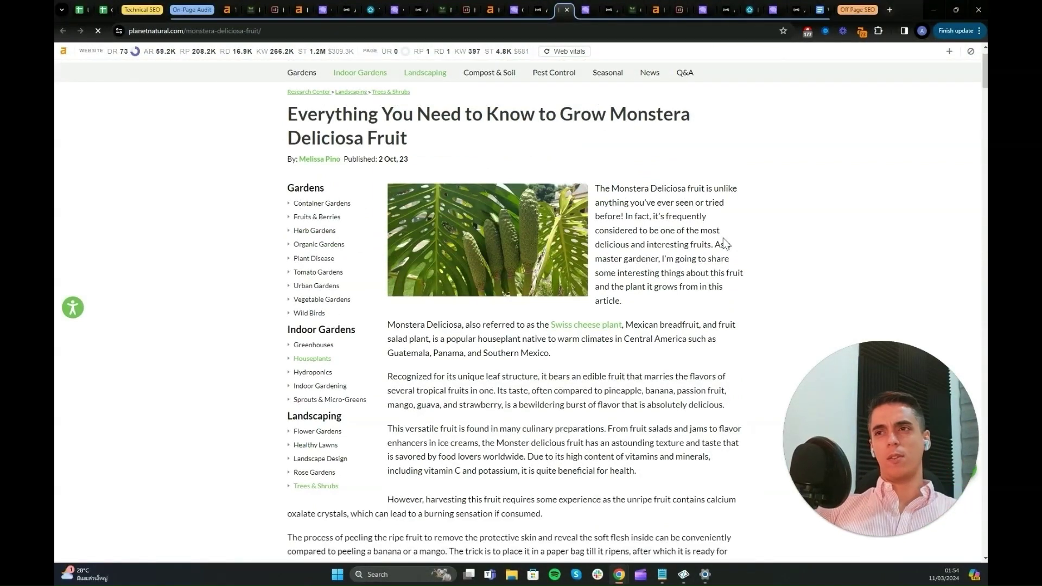
# Check the Planet Natural article's AI-detection results in Originality.ai and Undetectable AI, dismissing the sign-up offer.
pyautogui.click(583, 12)
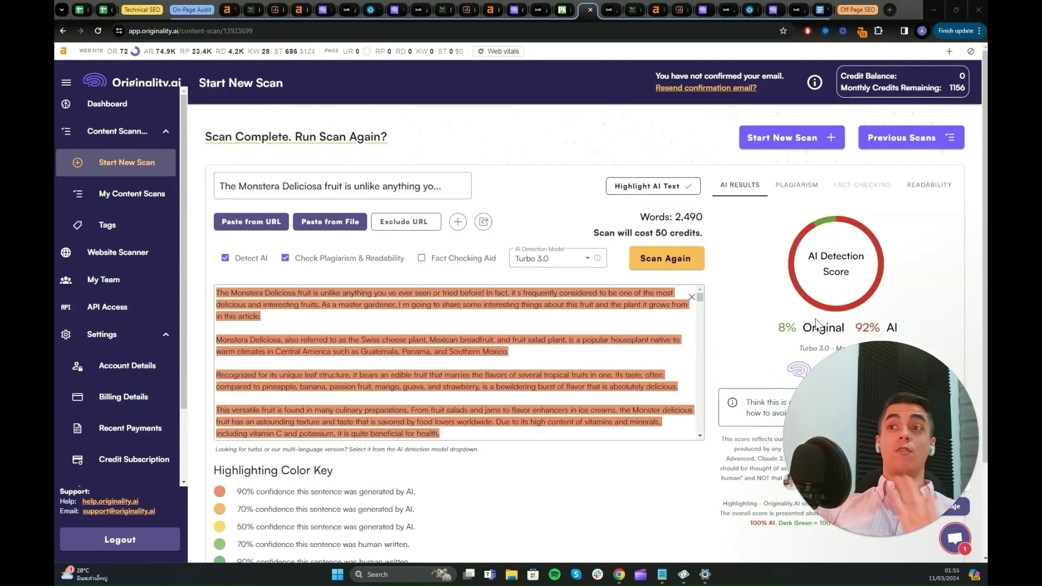
pyautogui.click(607, 15)
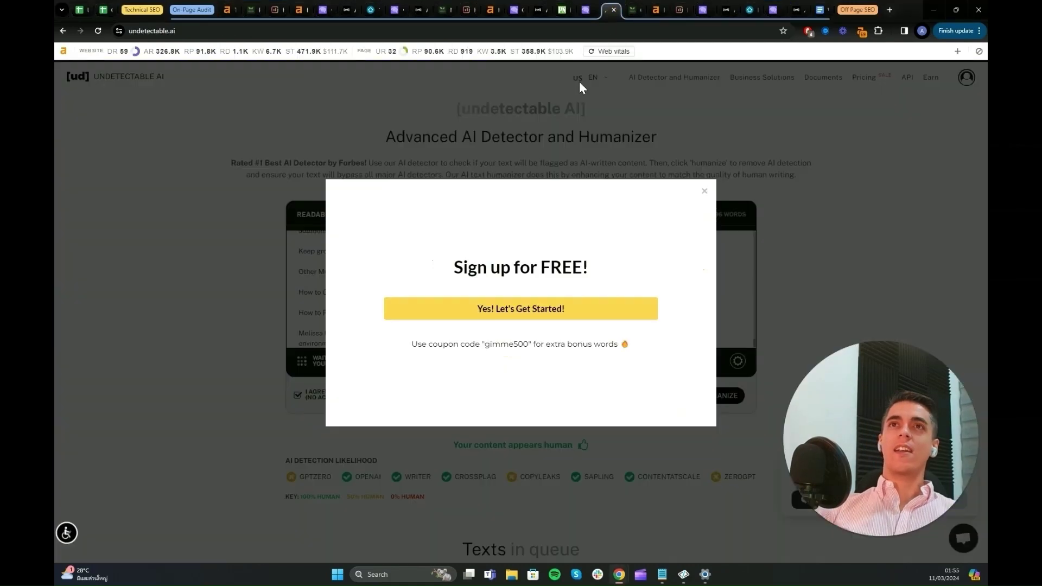
pyautogui.click(704, 192)
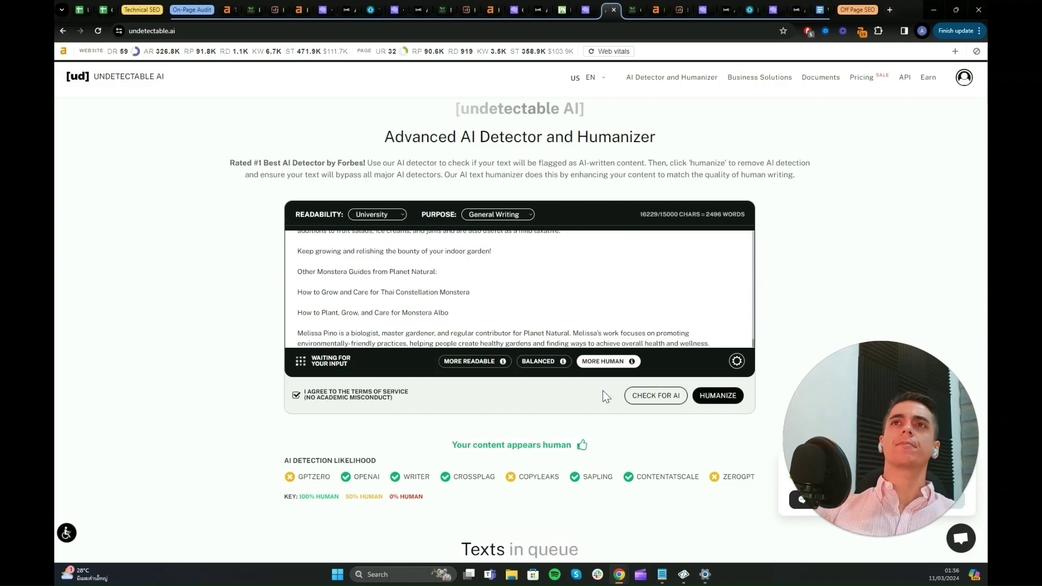
# Return to the Planet Natural article and examine the site's Gardens, Indoor Gardens, Landscaping and Compost & Soil navigation categories.
pyautogui.hotkey('ctrl', 'shift', 'Tab')
pyautogui.hotkey('ctrl', 'shift', 'Tab')
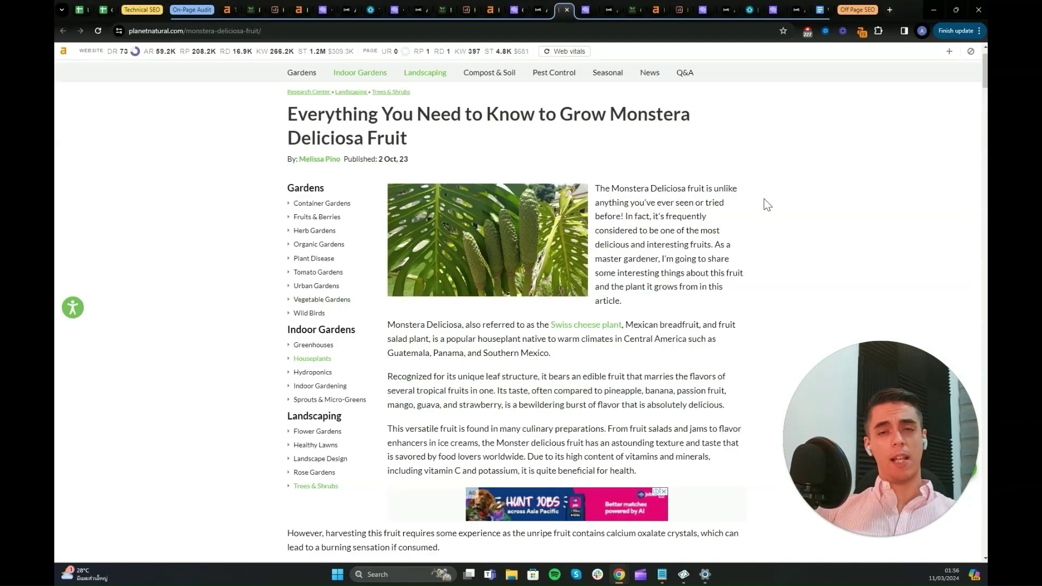
pyautogui.scroll(1, 763, 205)
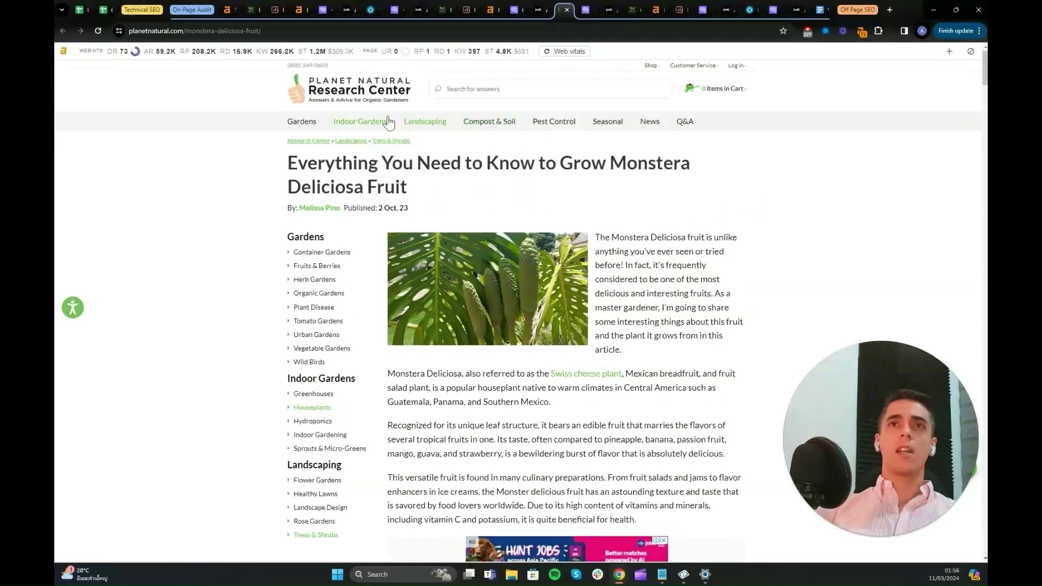
pyautogui.moveTo(307, 125)
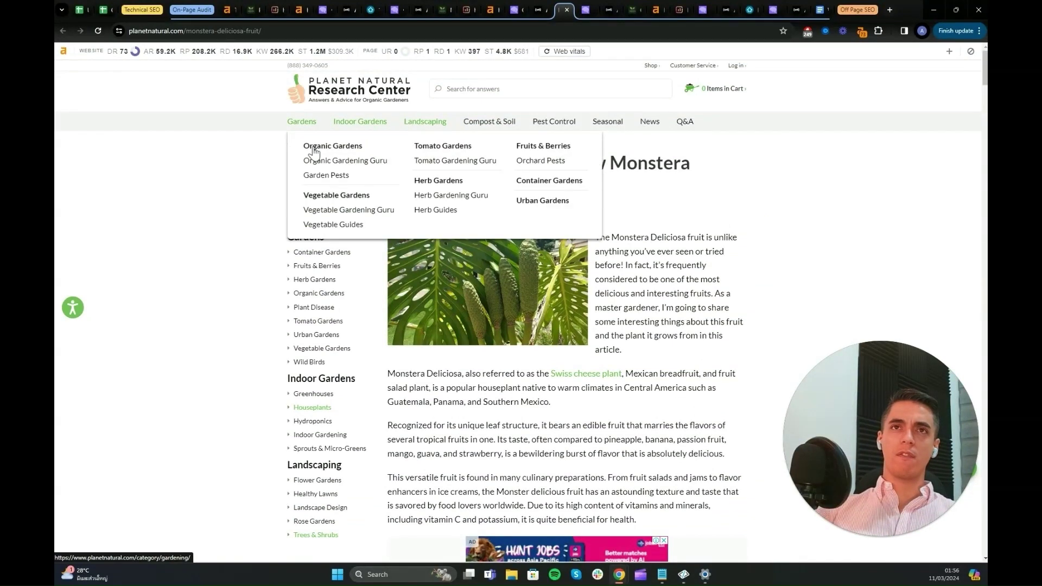
pyautogui.moveTo(344, 123)
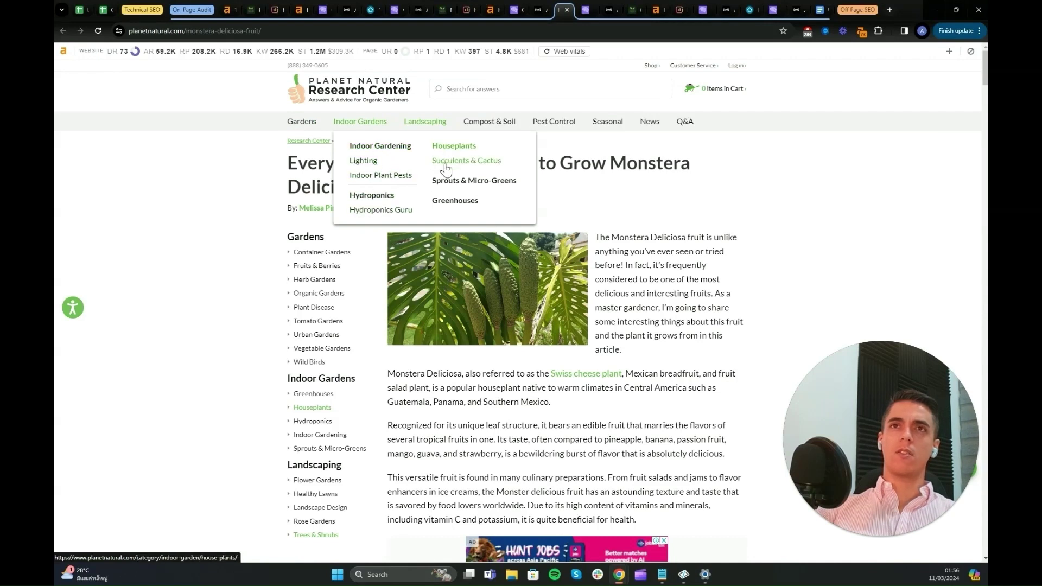
pyautogui.moveTo(445, 124)
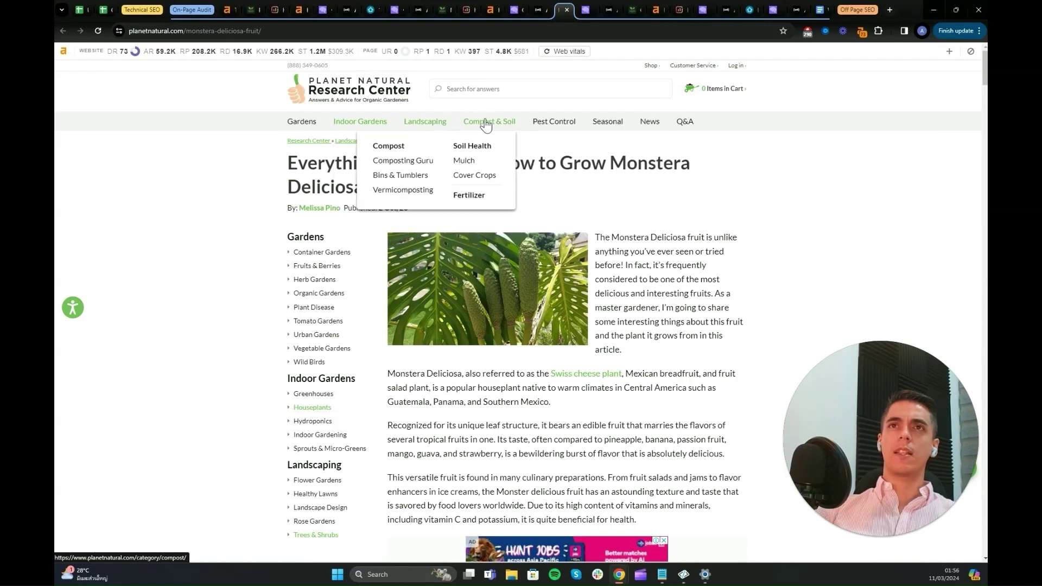
pyautogui.moveTo(559, 126)
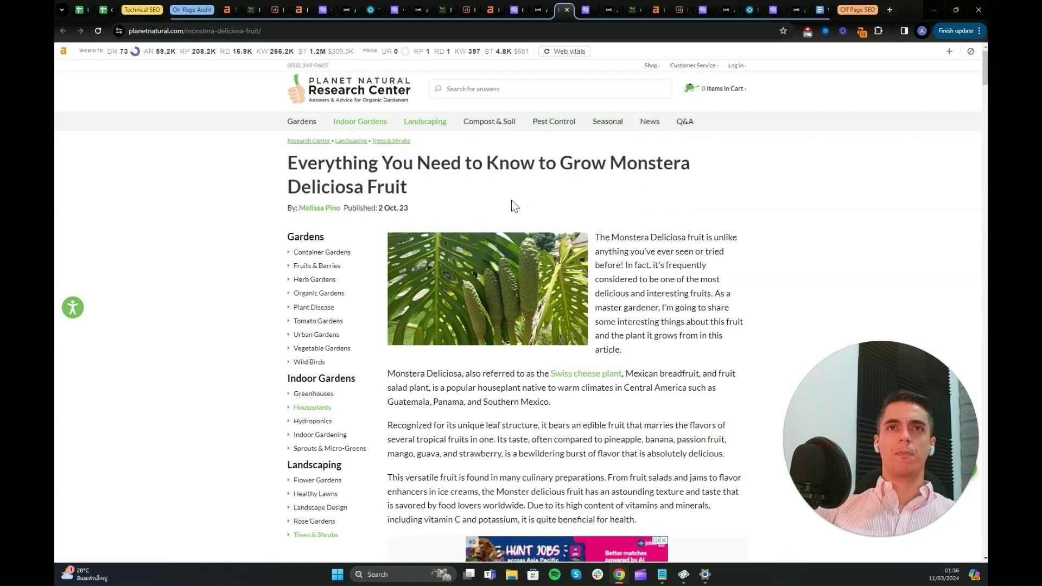
# Review the article's category links beside the introduction, down to Trees & Shrubs, and compare them with the site's main navigation.
pyautogui.scroll(-3, 512, 201)
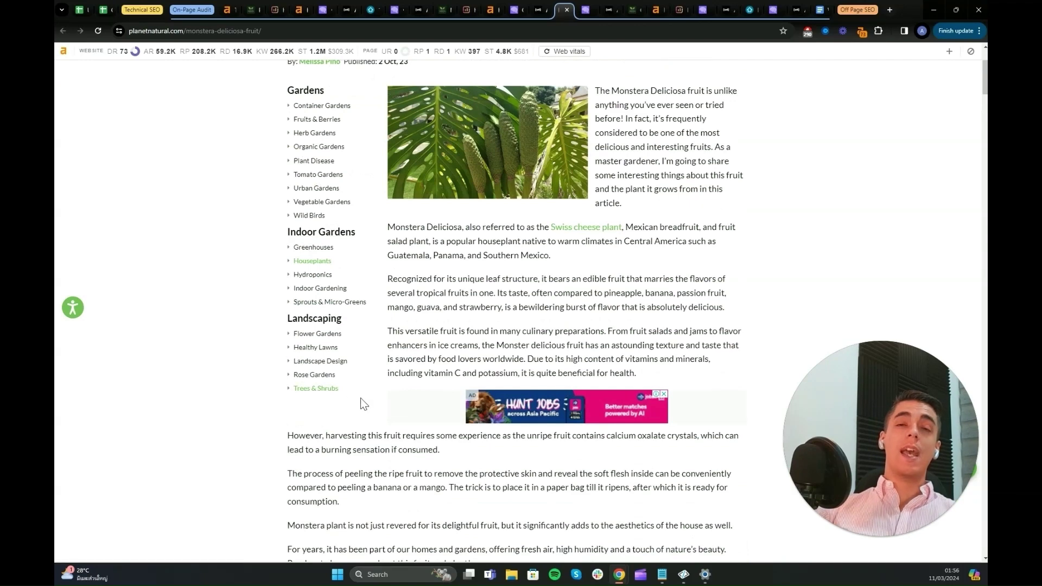
pyautogui.scroll(1, 360, 399)
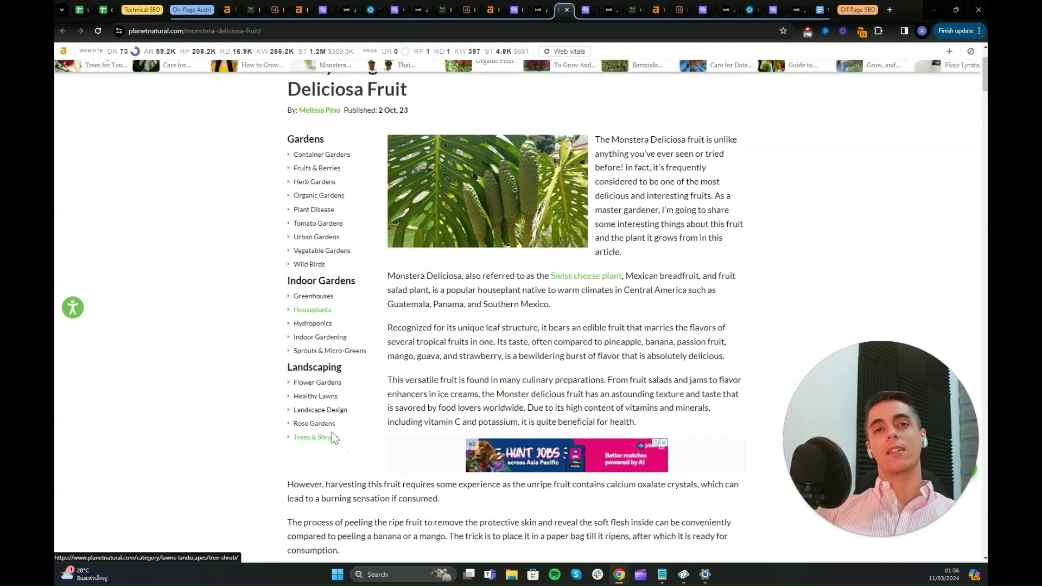
pyautogui.scroll(2, 472, 350)
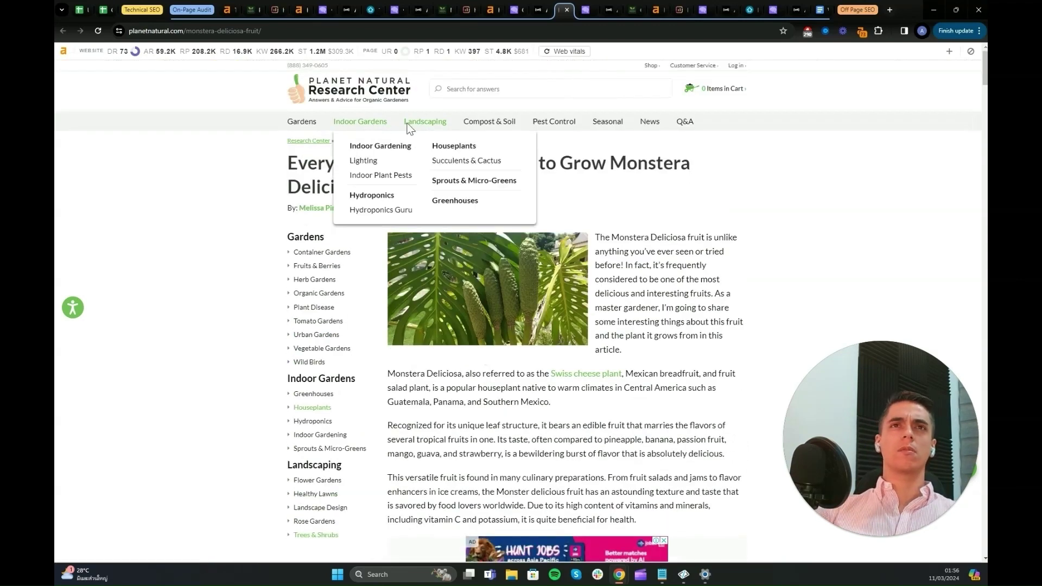
pyautogui.scroll(-1, 345, 99)
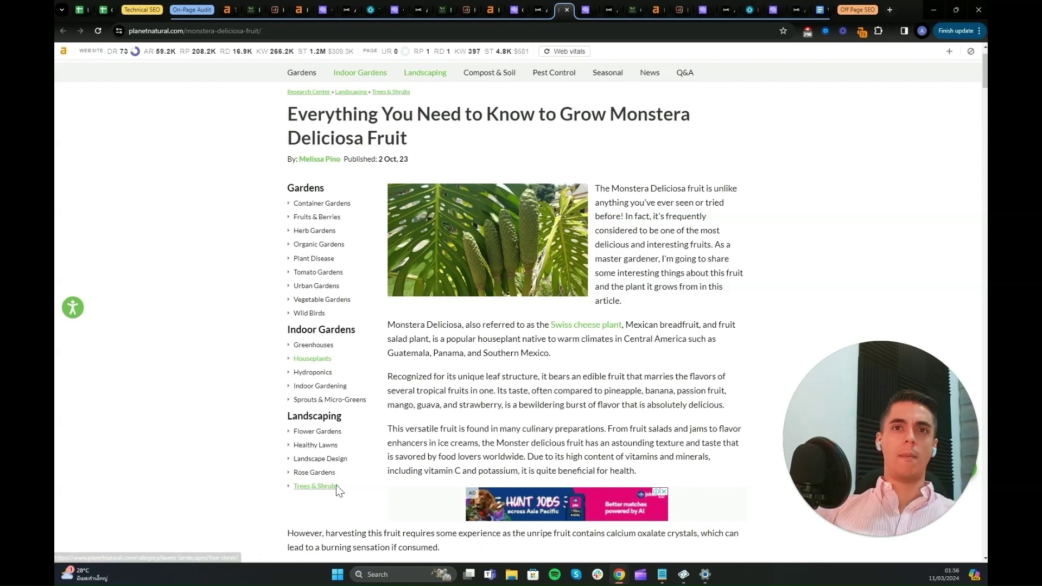
# Examine the article's plant facts from Botanical Name to Native Area, including Hardiness Zones, Sun Exposure and Soil Type.
pyautogui.scroll(-9, 707, 302)
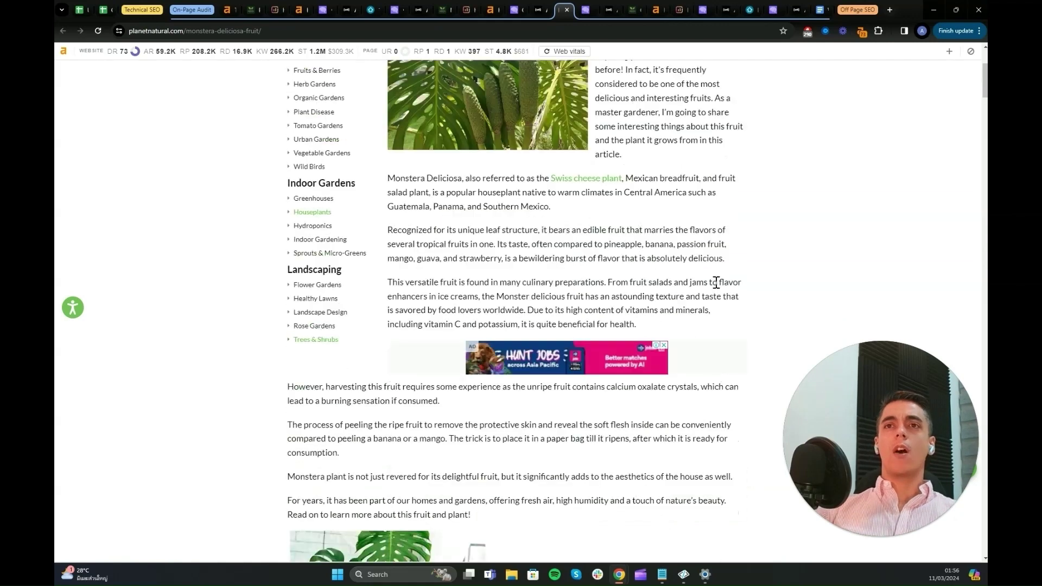
pyautogui.scroll(-3, 513, 296)
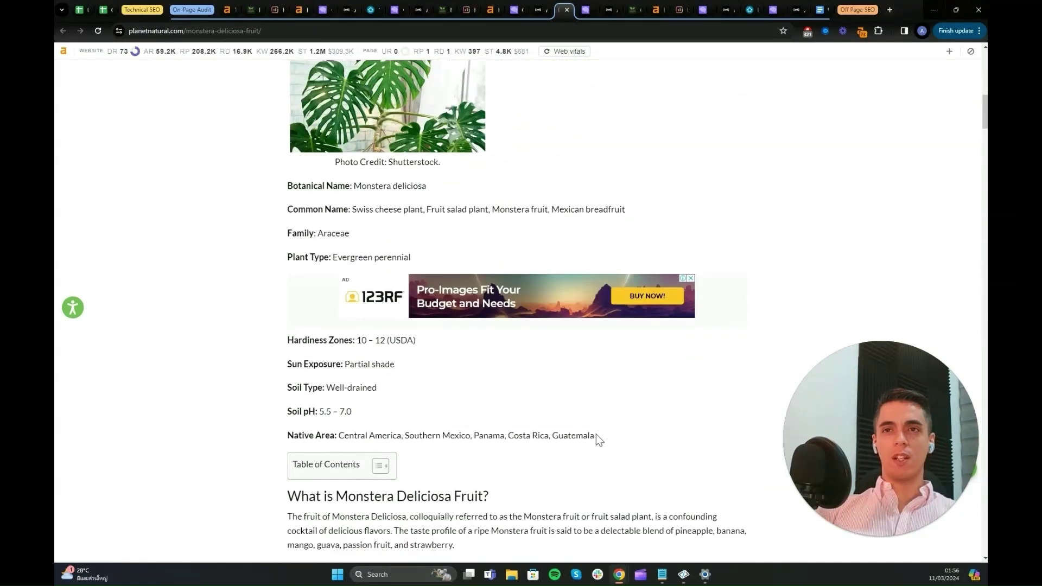
pyautogui.moveTo(596, 434); pyautogui.dragTo(292, 196)
pyautogui.click(291, 196)
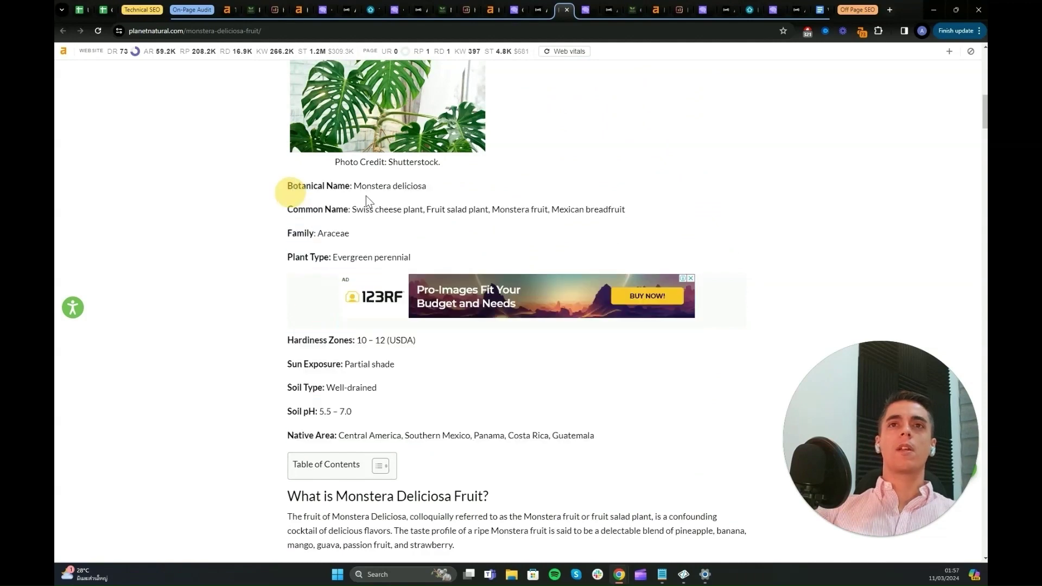
pyautogui.click(328, 198)
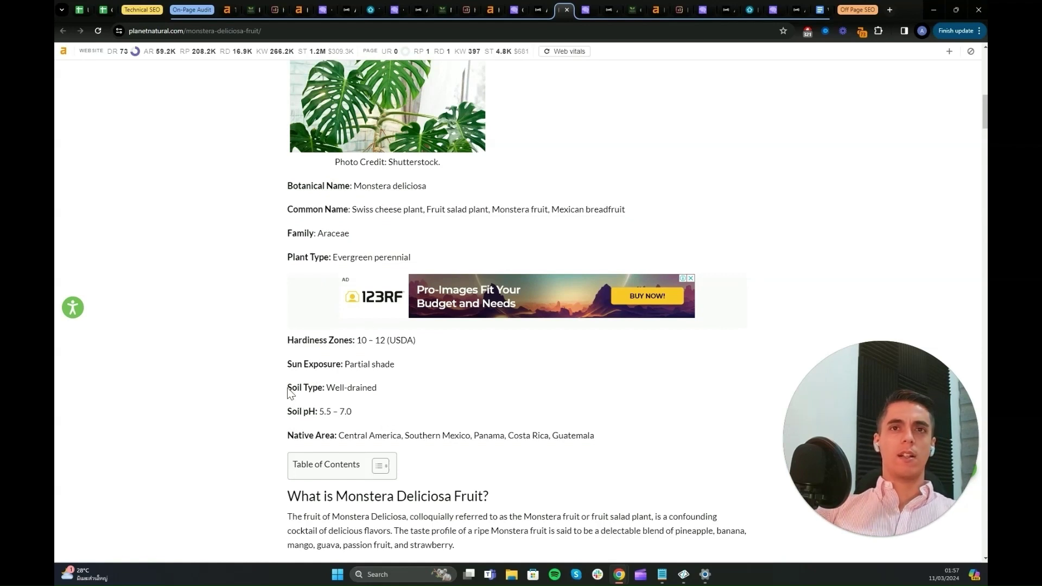
pyautogui.moveTo(287, 387); pyautogui.dragTo(314, 364)
pyautogui.click(380, 395)
pyautogui.click(405, 358)
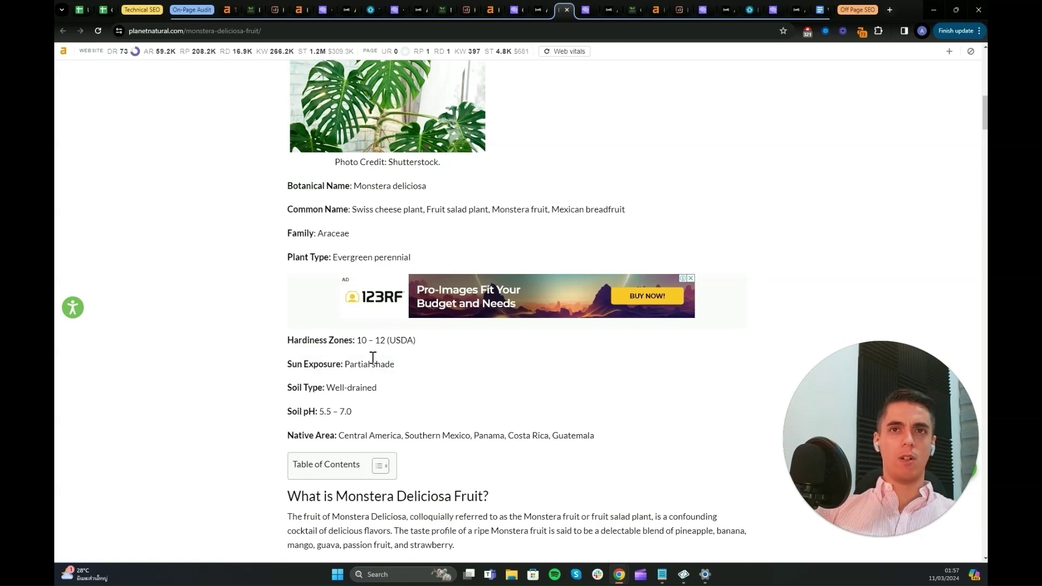
pyautogui.moveTo(420, 341); pyautogui.dragTo(377, 343)
pyautogui.click(315, 348)
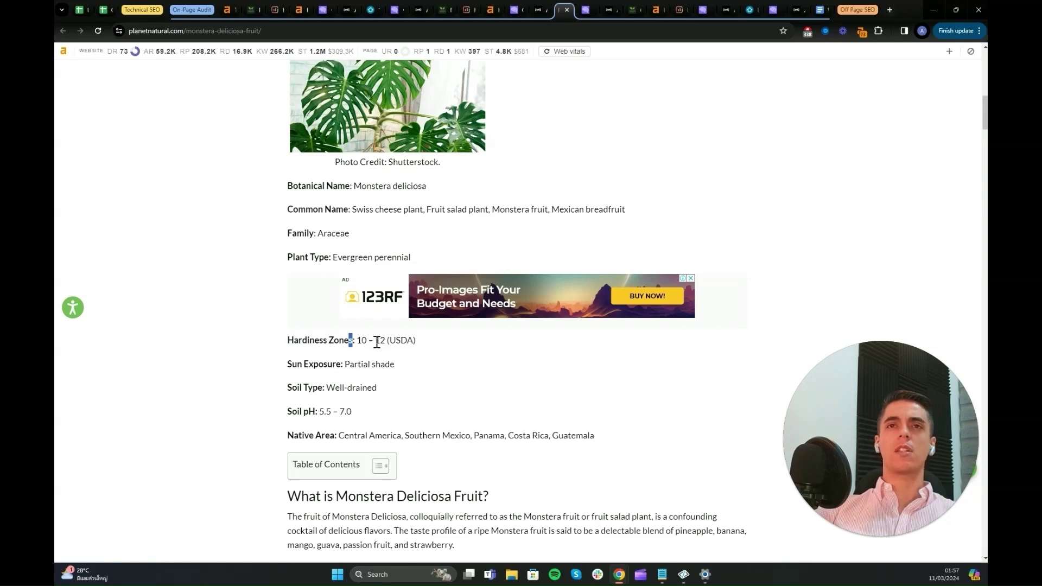
# Expand the article's Table of Contents, review its headings through the common plant problems, and collapse it again.
pyautogui.scroll(-2, 437, 393)
pyautogui.click(380, 371)
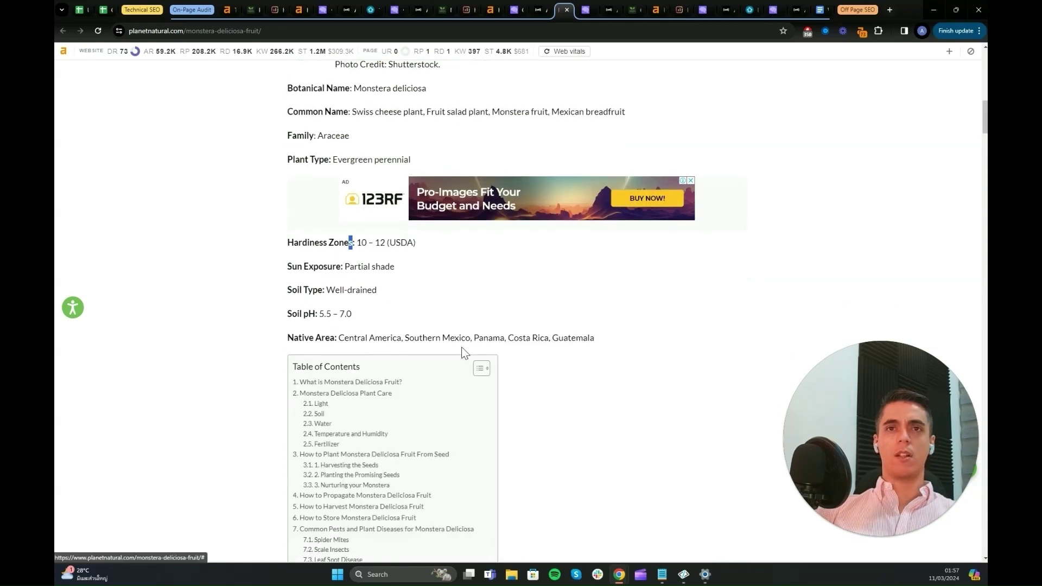
pyautogui.scroll(-2, 461, 348)
pyautogui.scroll(-1, 491, 359)
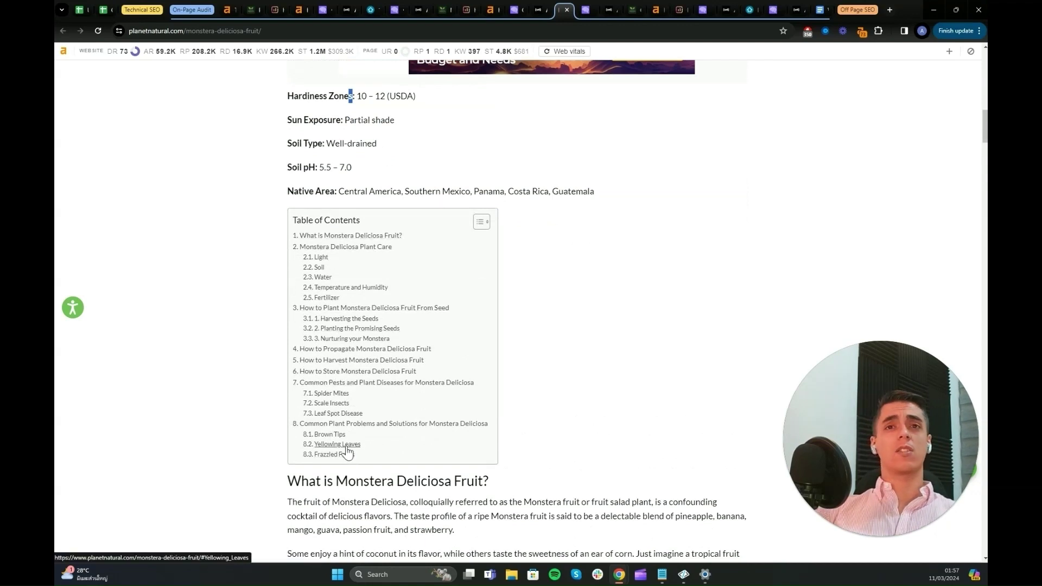
pyautogui.click(482, 222)
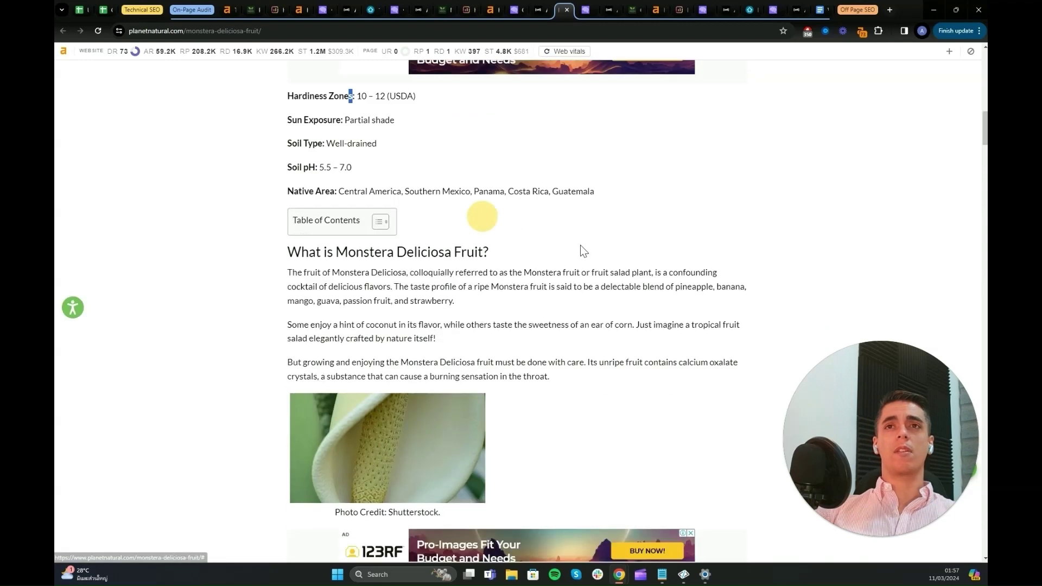
# Read the "What is Monstera Deliciosa Fruit?" and "Monstera Deliciosa Plant Care" sections, checking their text, Shutterstock images and ads.
pyautogui.scroll(-3, 581, 250)
pyautogui.scroll(2, 646, 225)
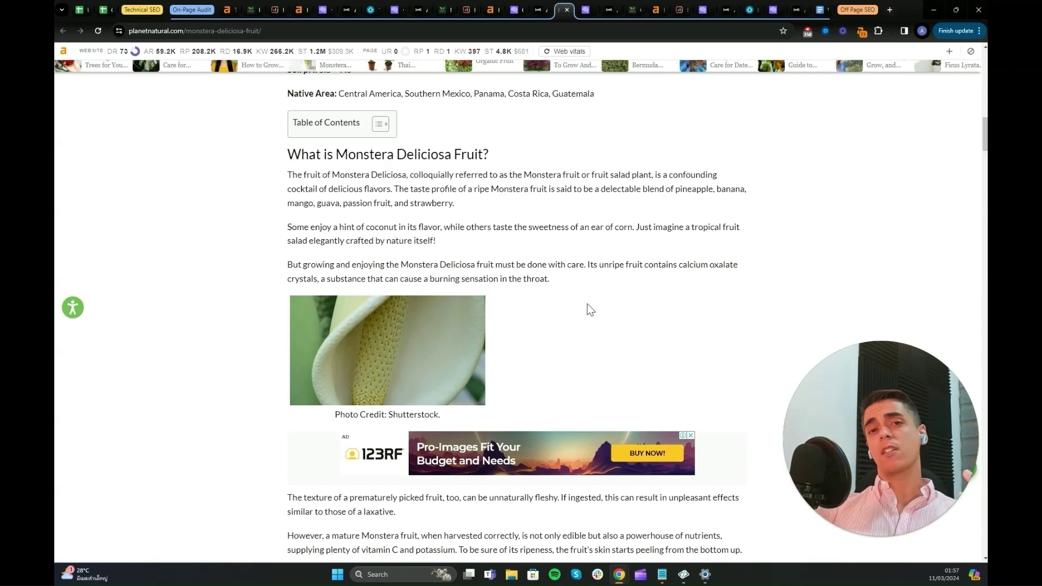
pyautogui.scroll(-6, 608, 278)
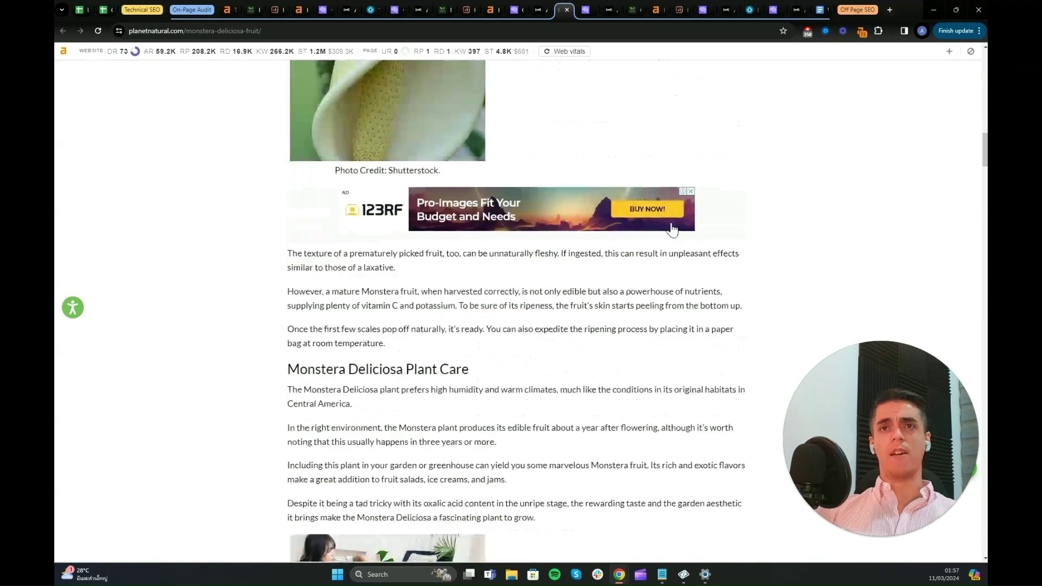
pyautogui.scroll(-2, 651, 255)
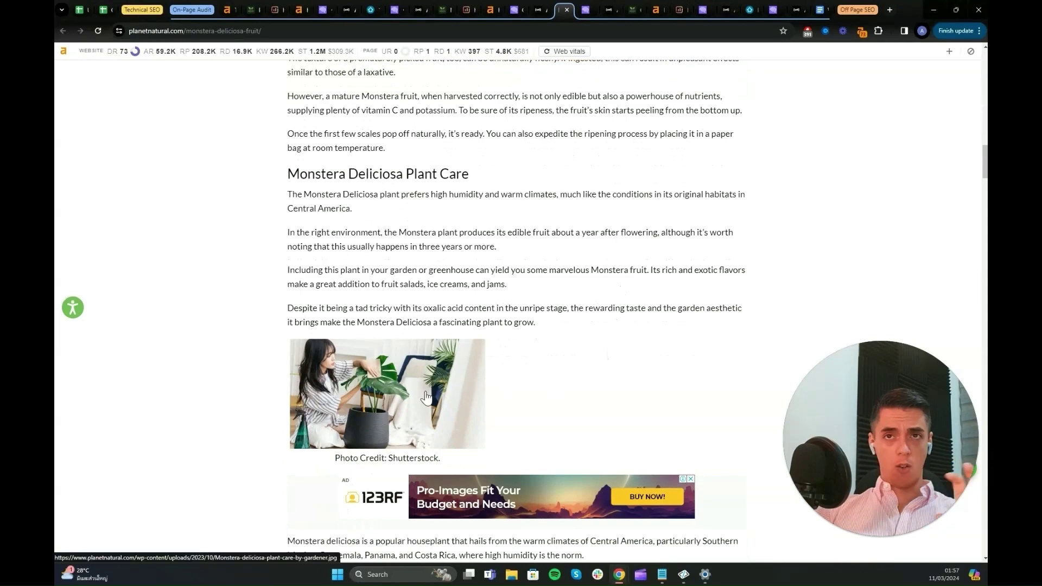
# Review the Monstera Deliciosa article's care sections on light, soil, water, temperature and fertilizer, plus the planting-from-seed section.
pyautogui.scroll(-10, 600, 233)
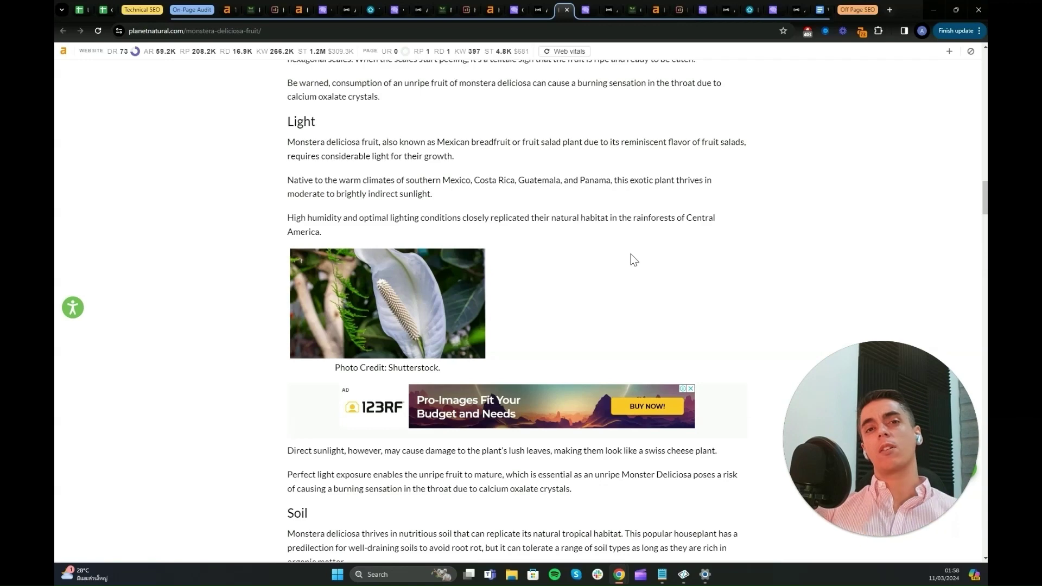
pyautogui.scroll(-3, 624, 255)
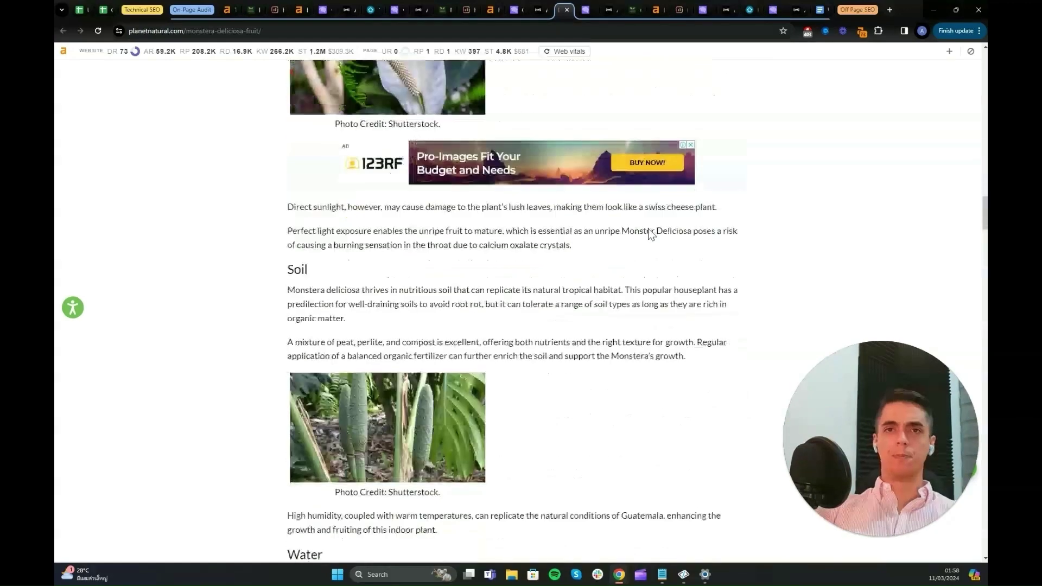
pyautogui.scroll(-5, 635, 260)
pyautogui.scroll(-2, 620, 261)
pyautogui.scroll(5, 389, 220)
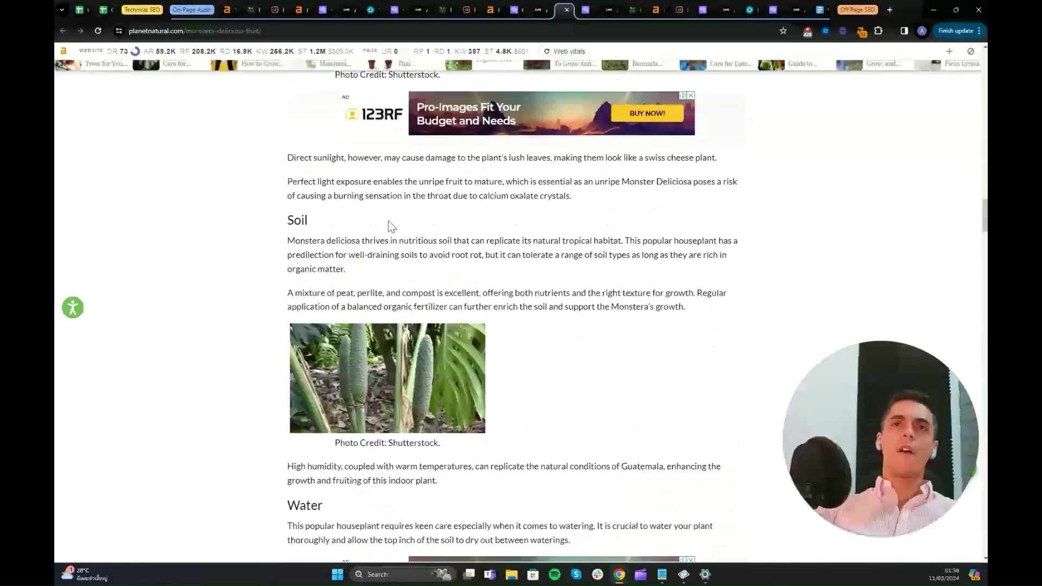
pyautogui.scroll(-10, 303, 231)
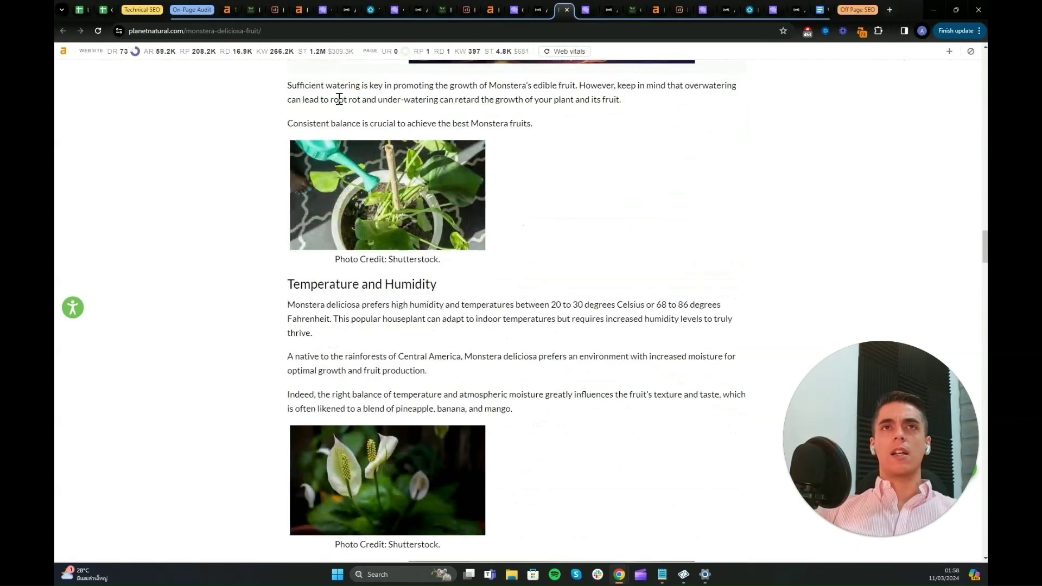
pyautogui.scroll(-10, 586, 288)
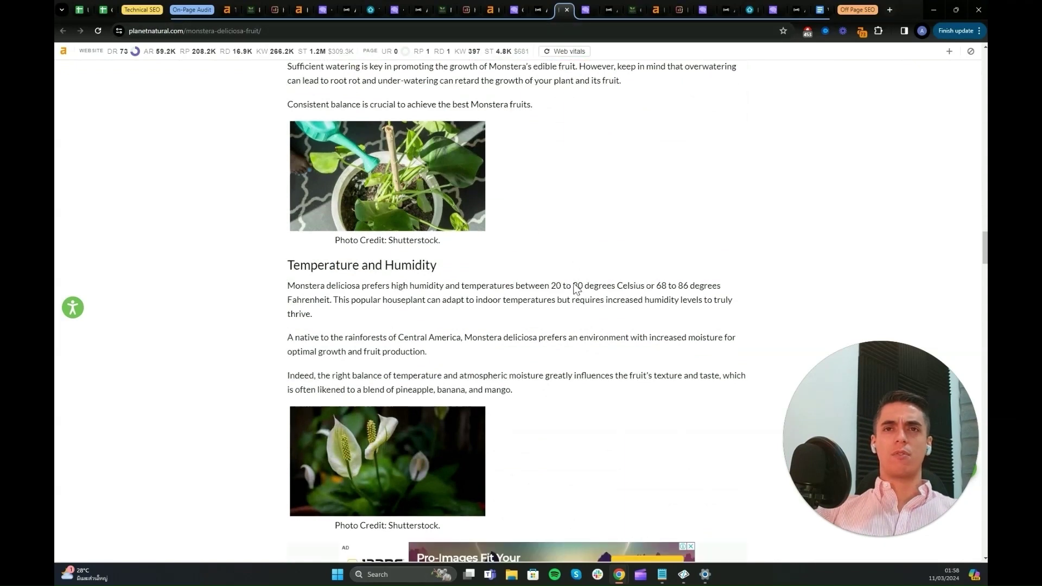
pyautogui.scroll(-6, 593, 293)
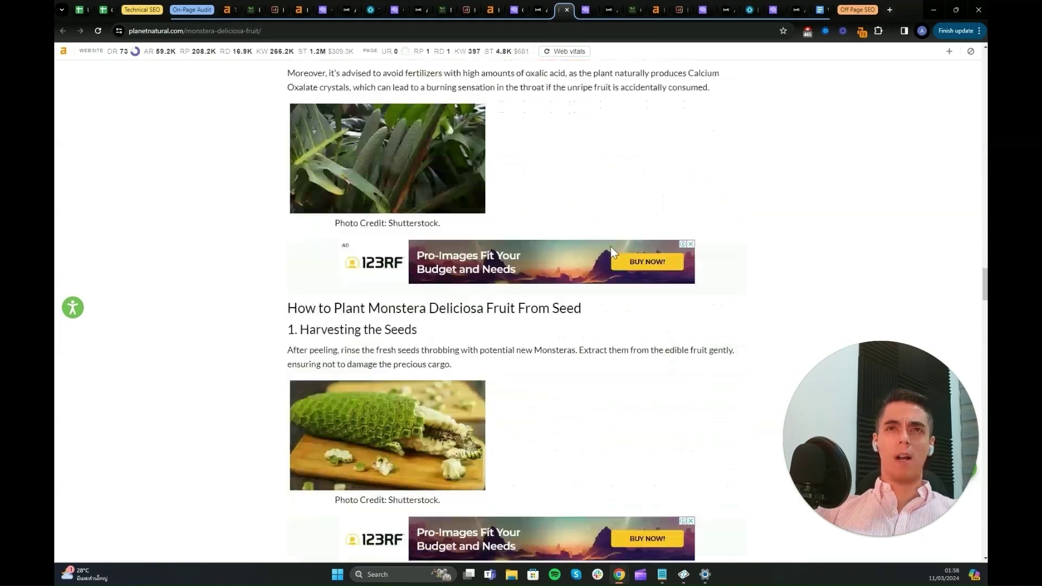
pyautogui.scroll(5, 592, 254)
pyautogui.scroll(10, 592, 255)
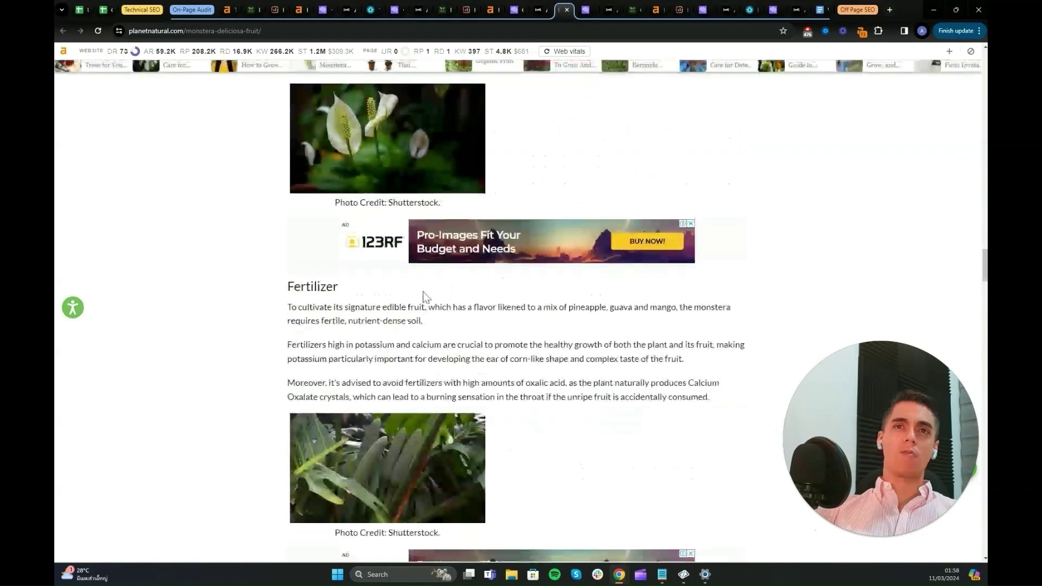
pyautogui.scroll(-3, 602, 279)
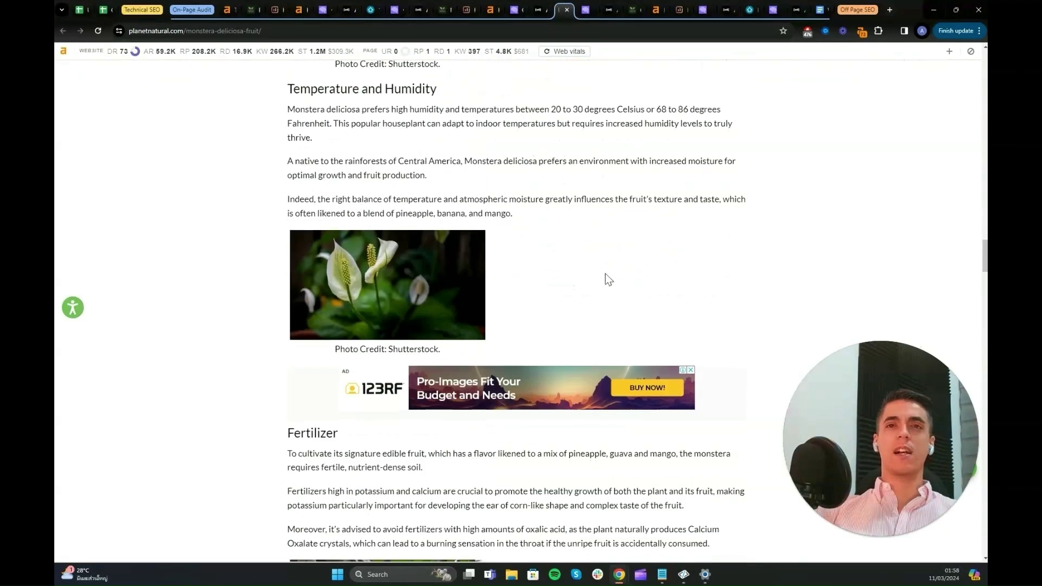
pyautogui.scroll(-10, 609, 276)
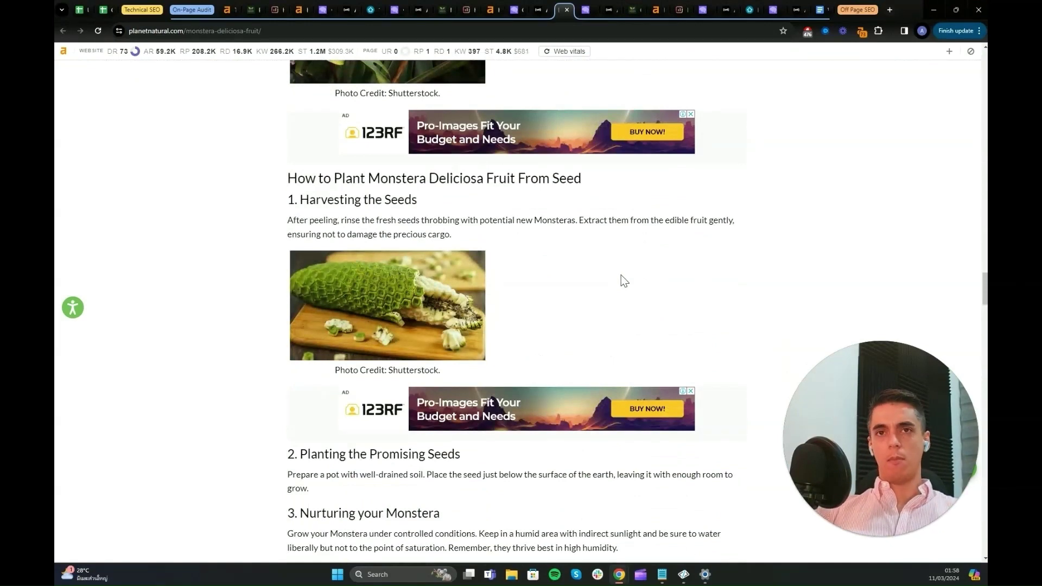
pyautogui.scroll(-5, 619, 278)
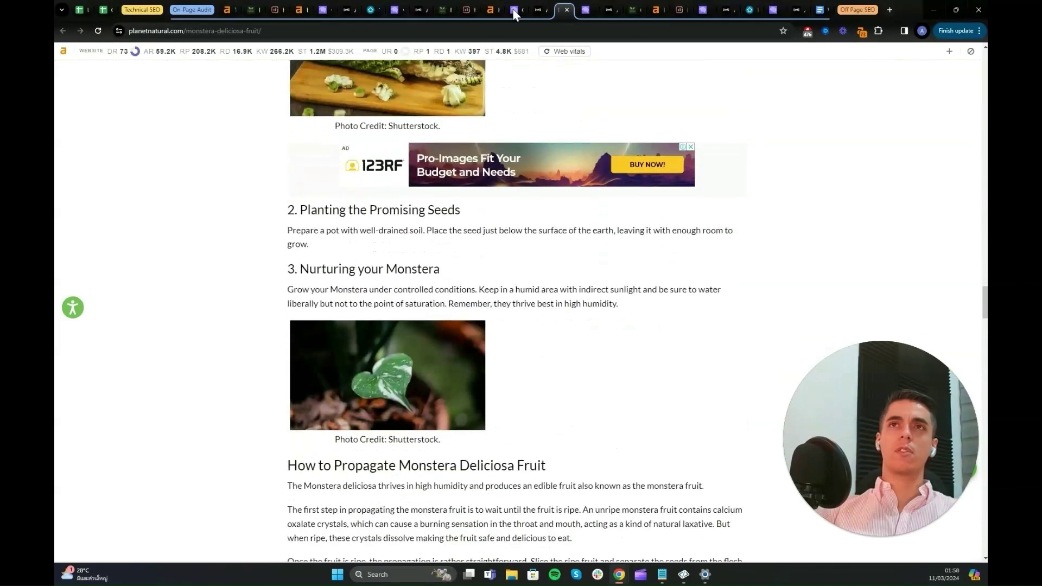
# Review the article's sections on propagating, harvesting and storing the fruit, and on common pests and plant diseases.
pyautogui.click(442, 10)
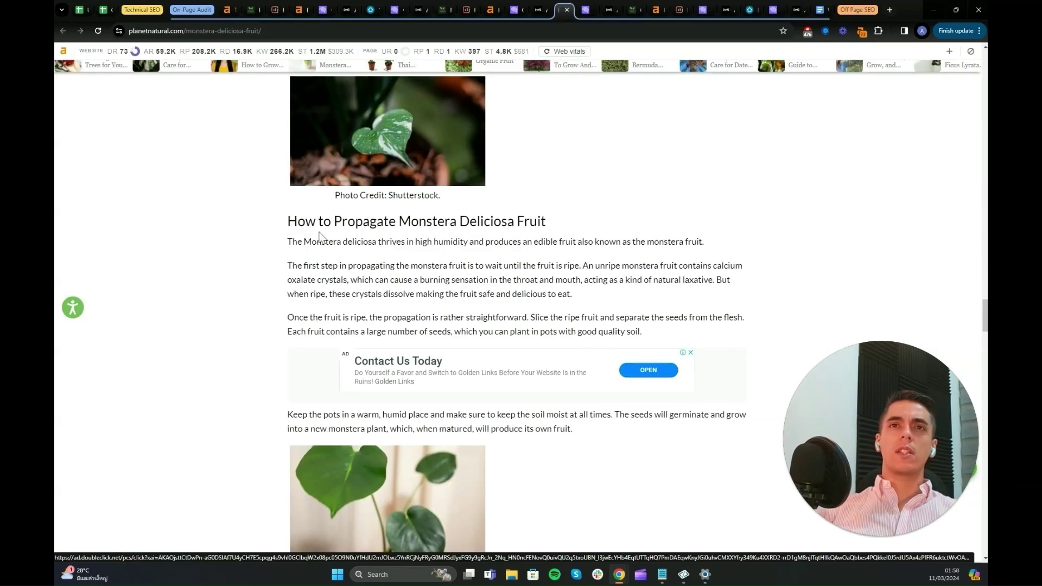
pyautogui.scroll(-8, 539, 208)
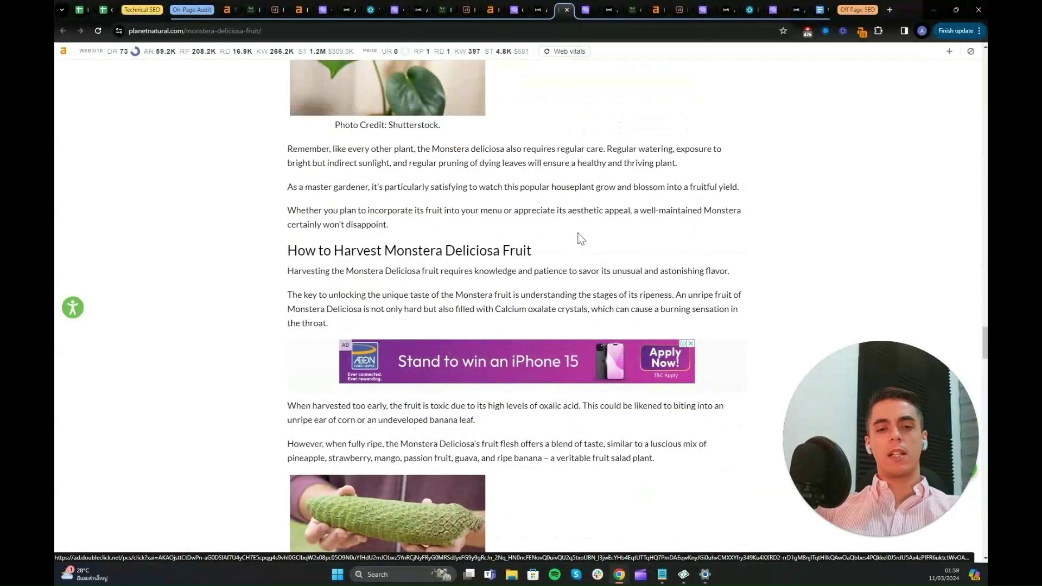
pyautogui.scroll(-10, 581, 238)
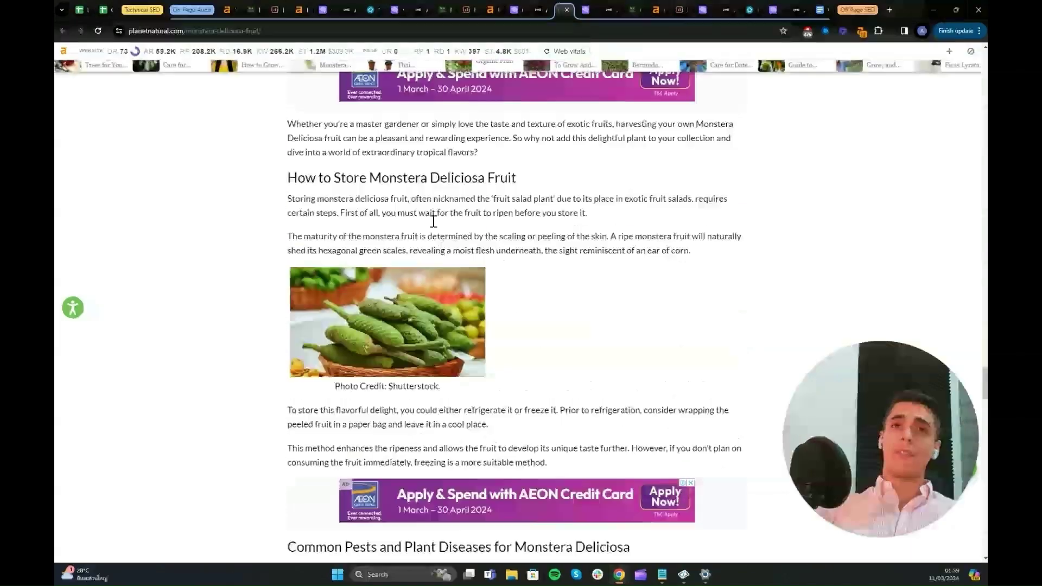
pyautogui.scroll(9, 436, 248)
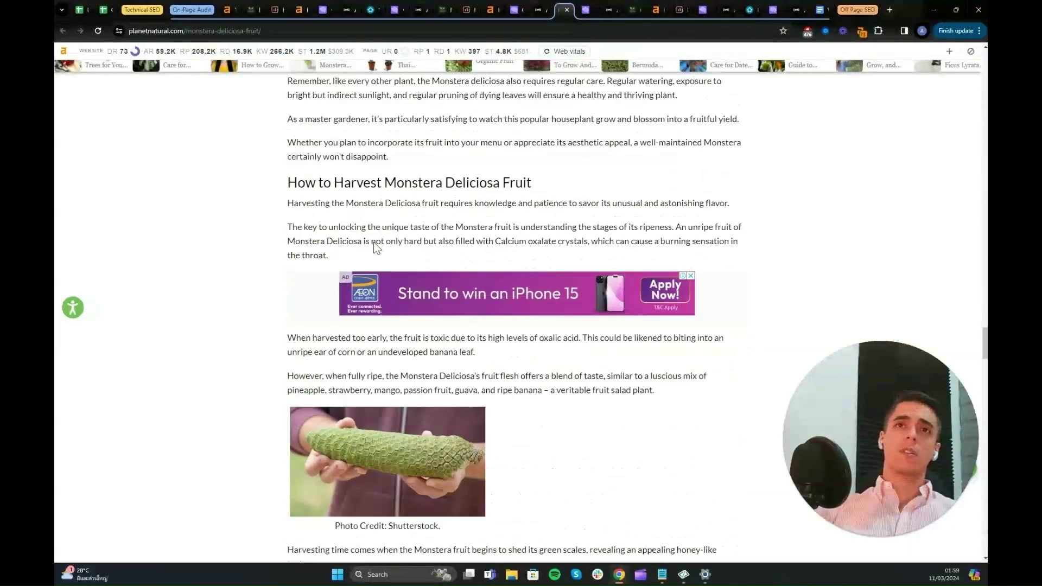
pyautogui.scroll(-16, 505, 252)
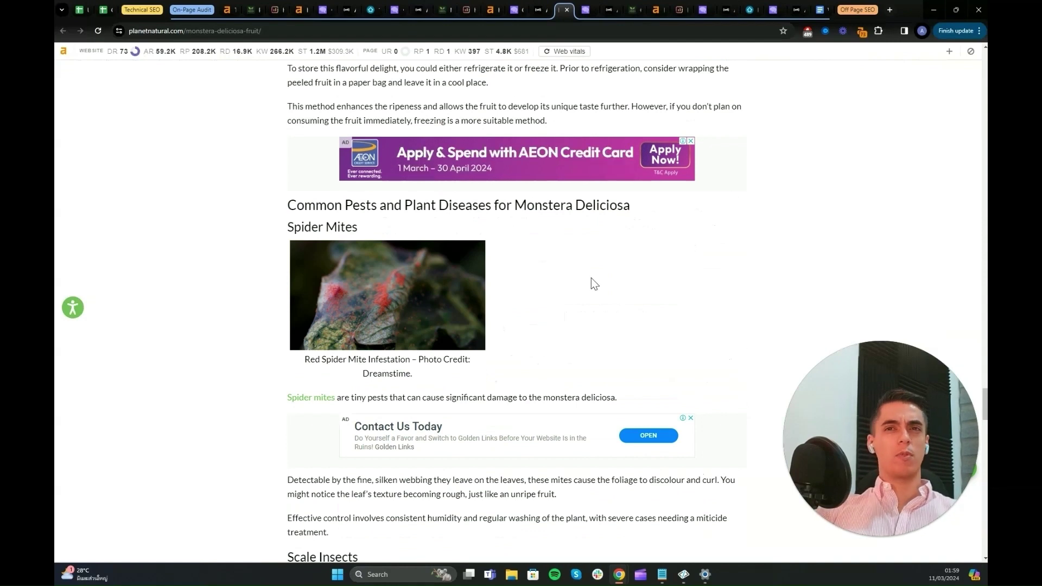
pyautogui.scroll(-20, 591, 278)
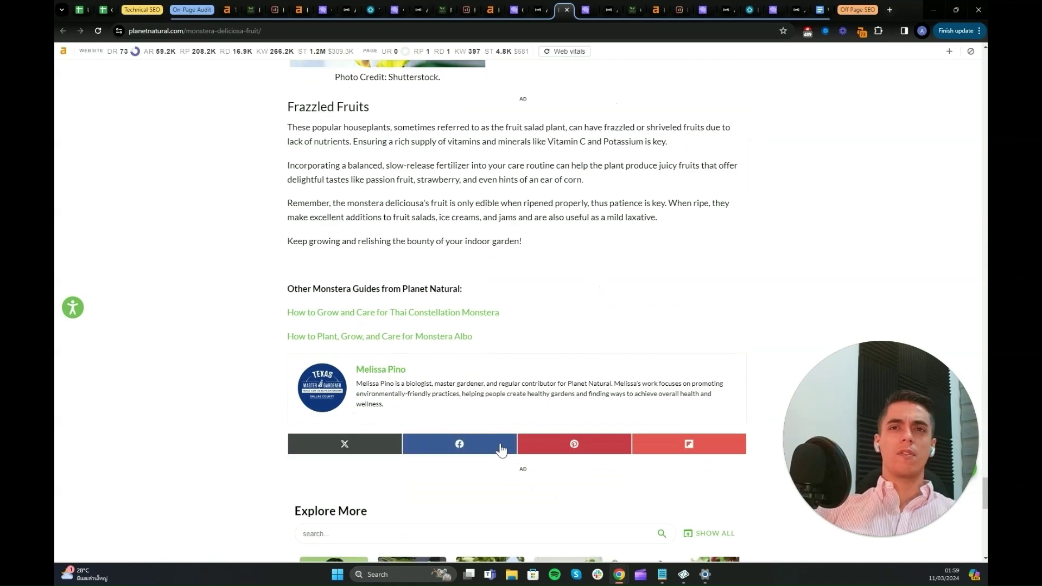
# Examine the article's ending: related Monstera guides, author bio, sharing links, Explore More suggestions, Research Center categories and footer.
pyautogui.scroll(-5, 489, 347)
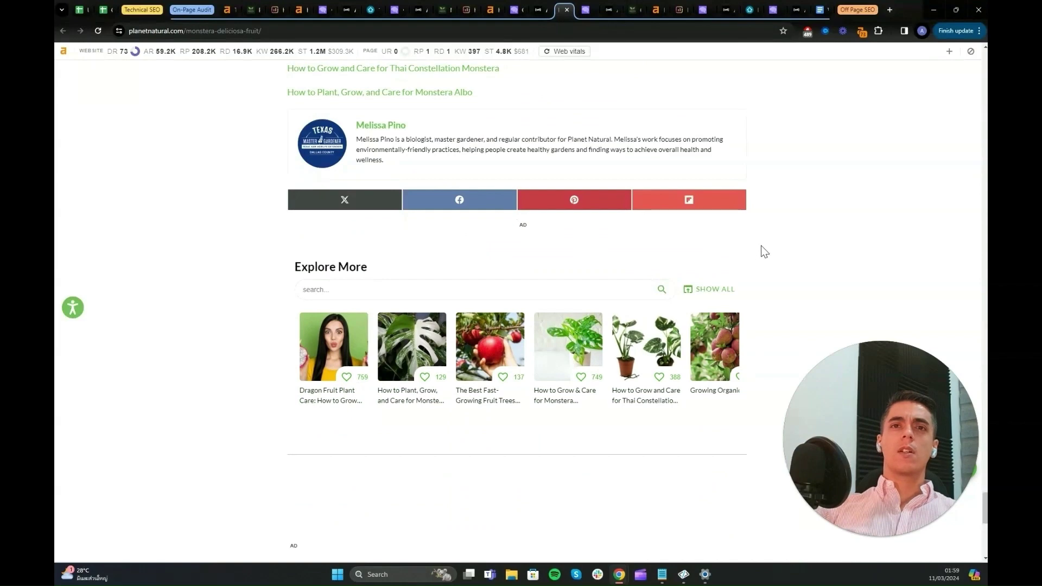
pyautogui.scroll(-2, 762, 245)
pyautogui.scroll(-6, 771, 250)
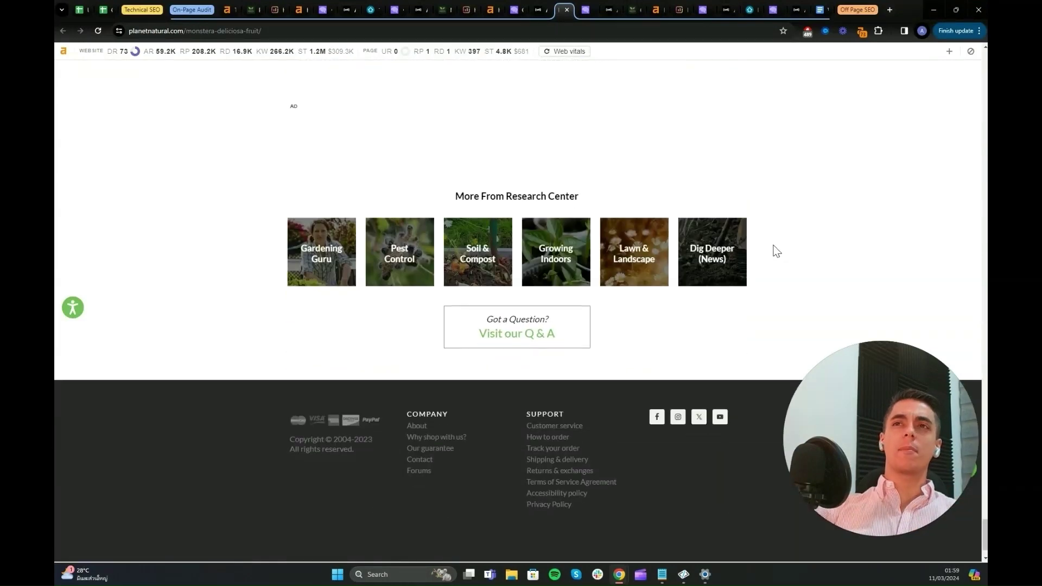
pyautogui.scroll(9, 772, 250)
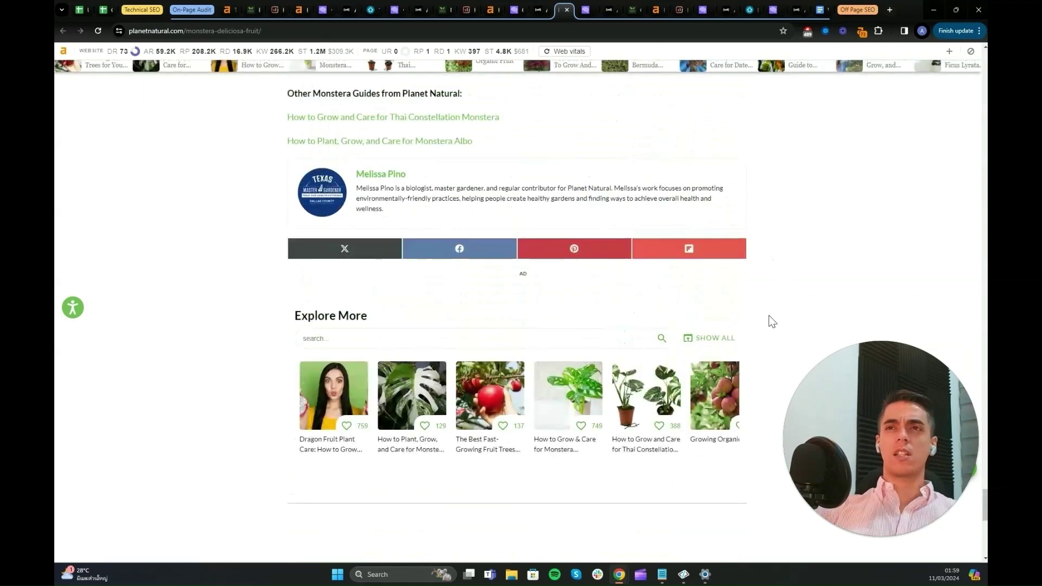
pyautogui.scroll(-1, 772, 322)
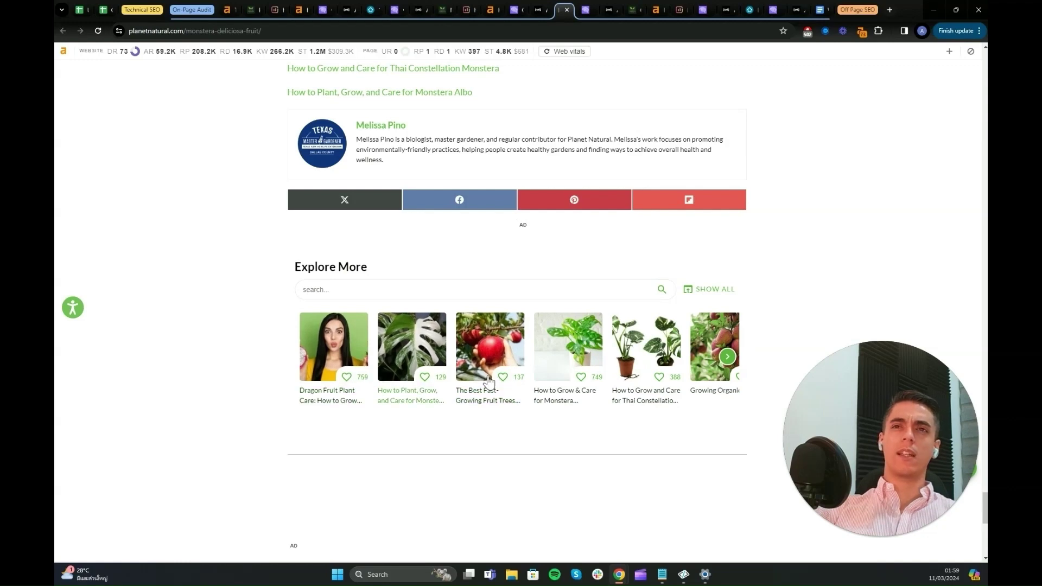
pyautogui.scroll(3, 787, 296)
pyautogui.scroll(3, 779, 296)
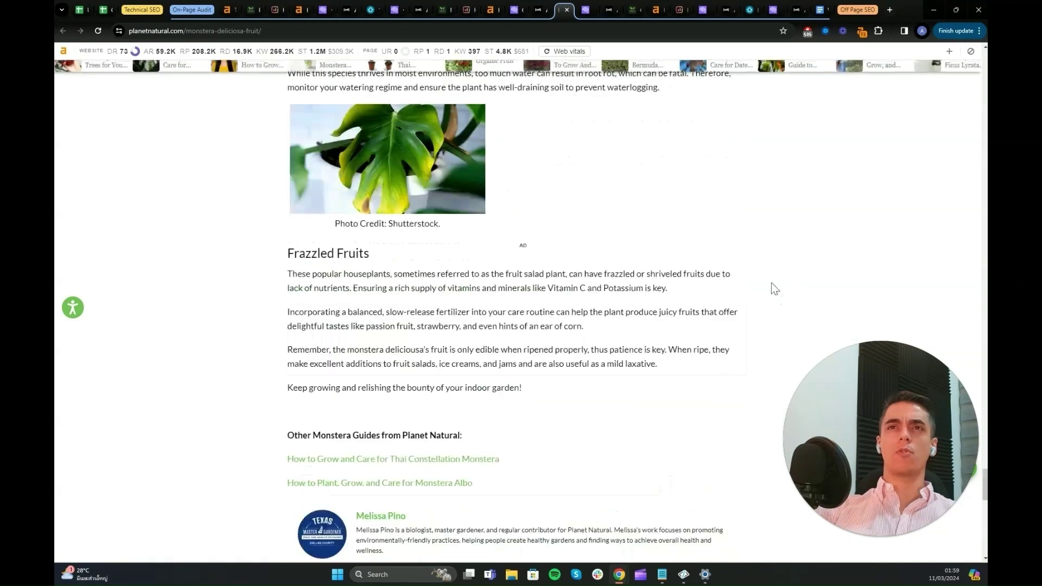
# Pause AdBlock once on planetnatural.com so the article reloads with its ads.
pyautogui.scroll(15, 739, 304)
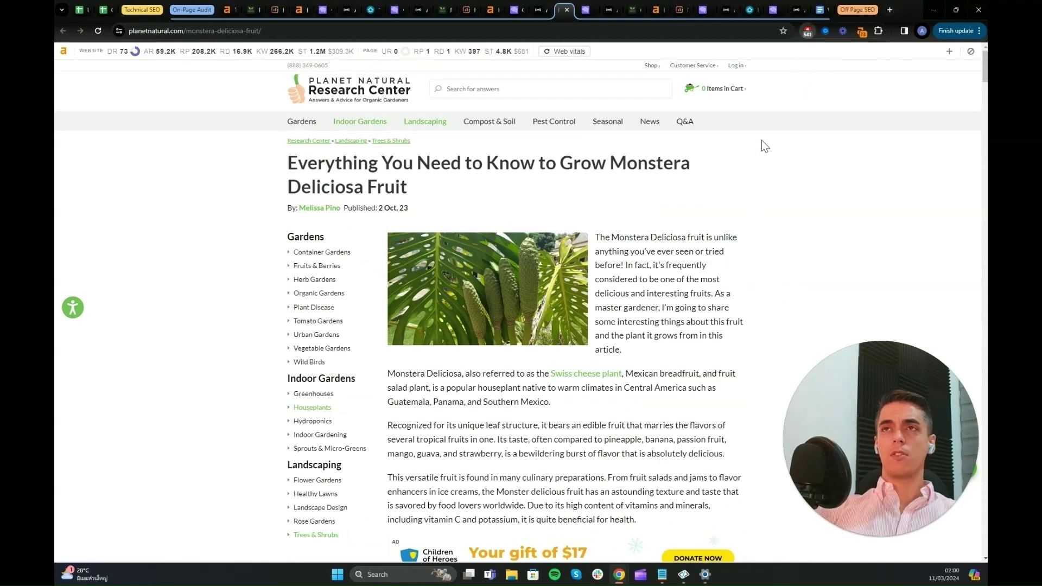
pyautogui.click(808, 31)
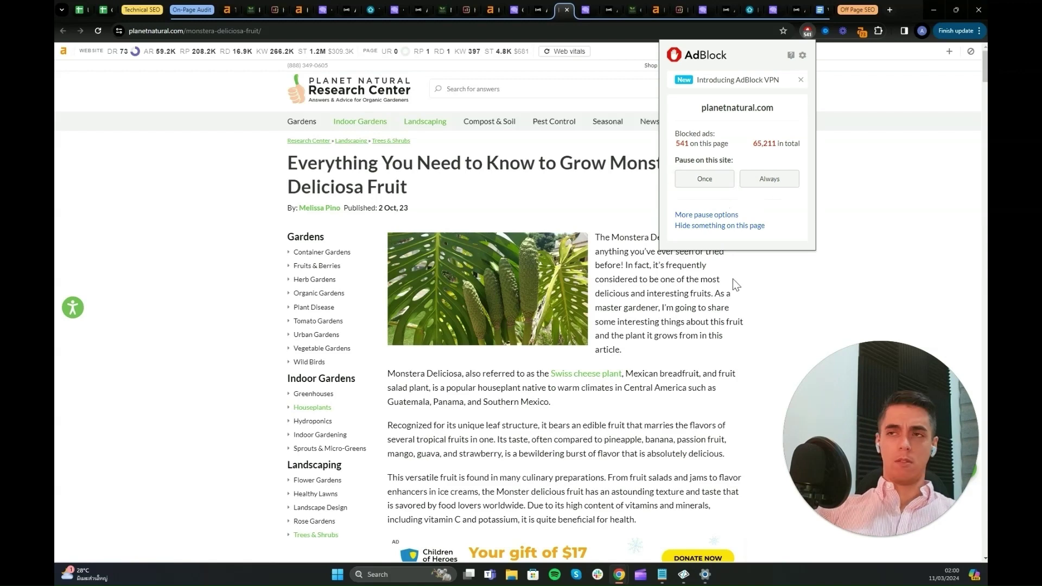
pyautogui.click(704, 179)
# Examine the ad placements and embedded video across the article, from the introduction down to the propagation section.
pyautogui.scroll(-3, 753, 205)
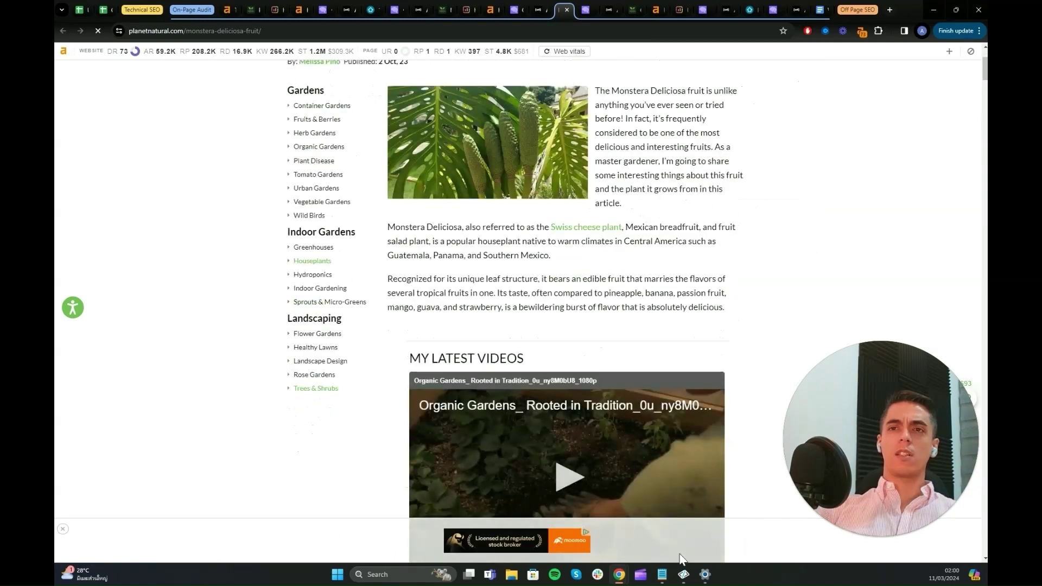
pyautogui.scroll(-5, 754, 309)
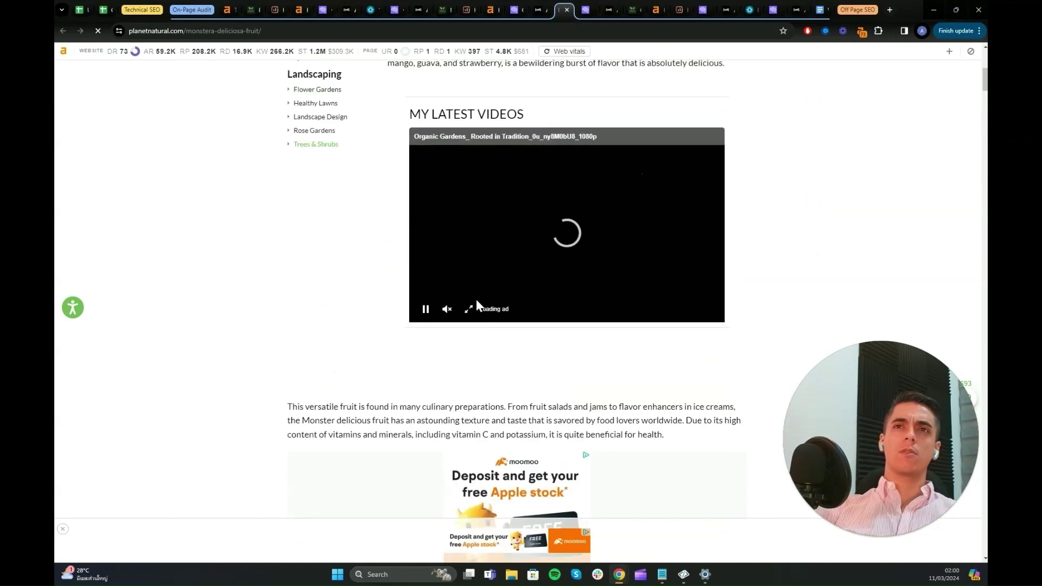
pyautogui.moveTo(446, 324)
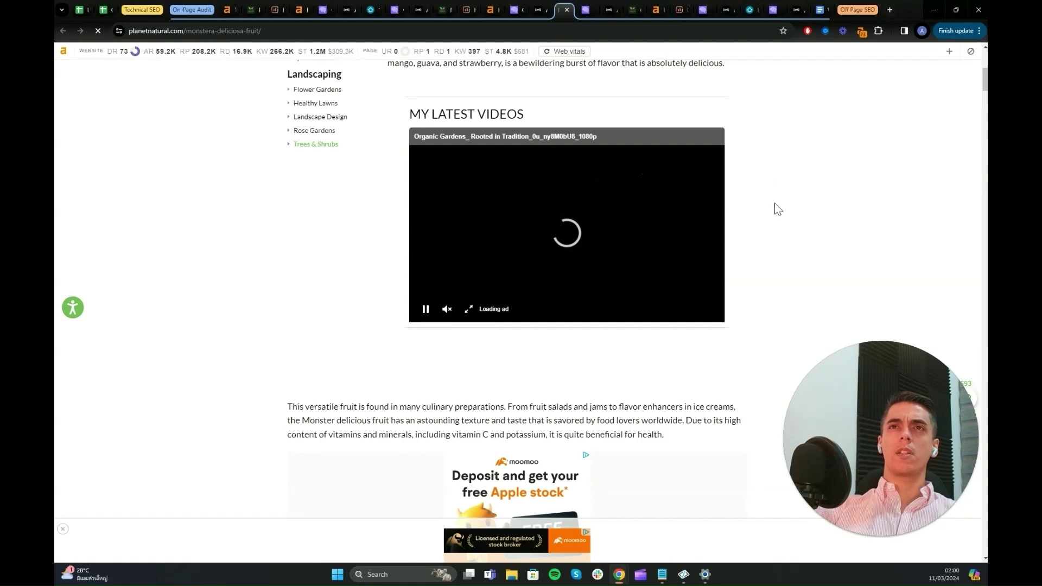
pyautogui.scroll(-7, 775, 209)
pyautogui.scroll(3, 699, 287)
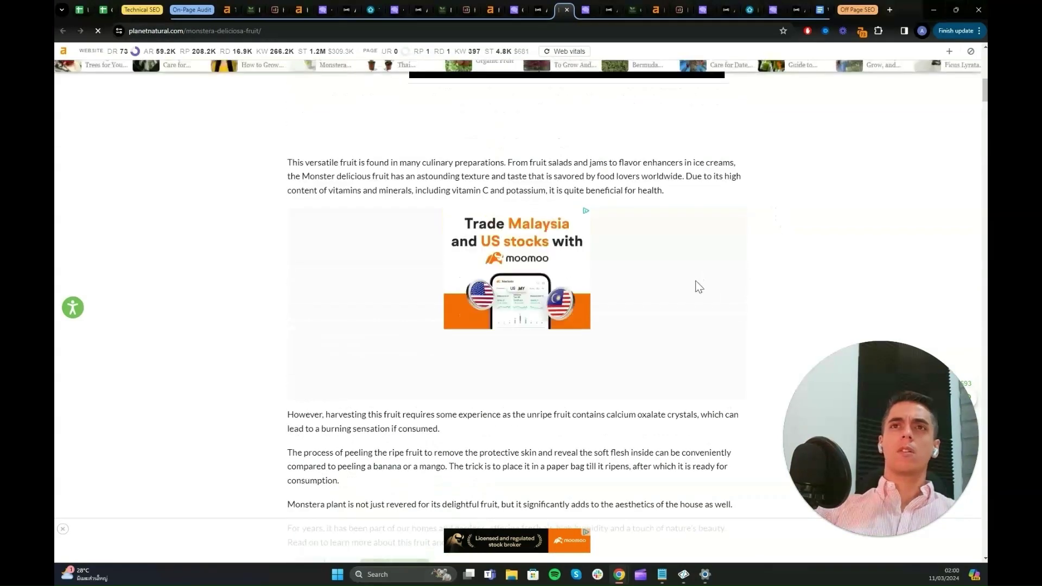
pyautogui.scroll(-12, 706, 299)
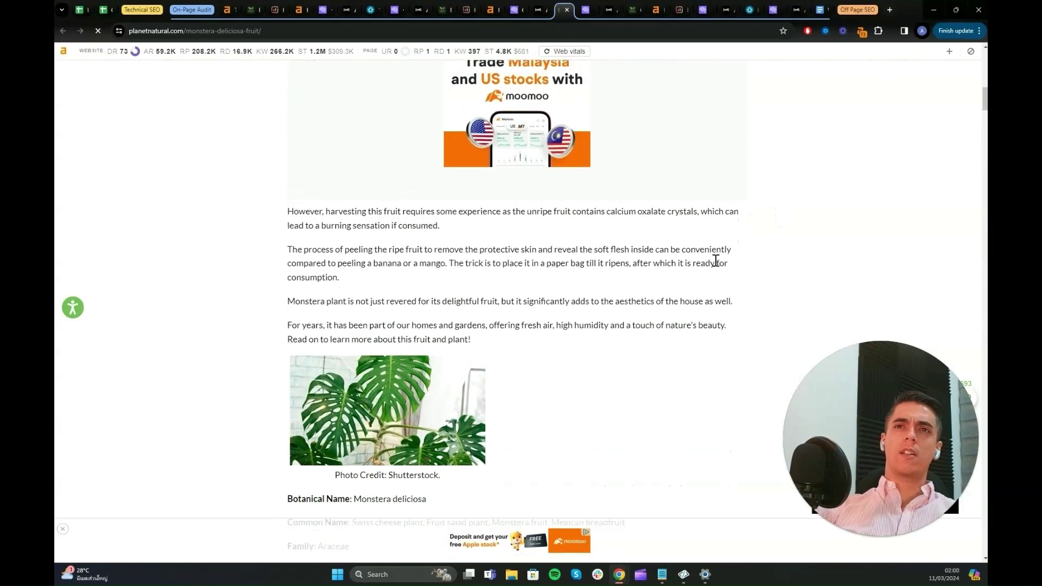
pyautogui.scroll(1, 685, 274)
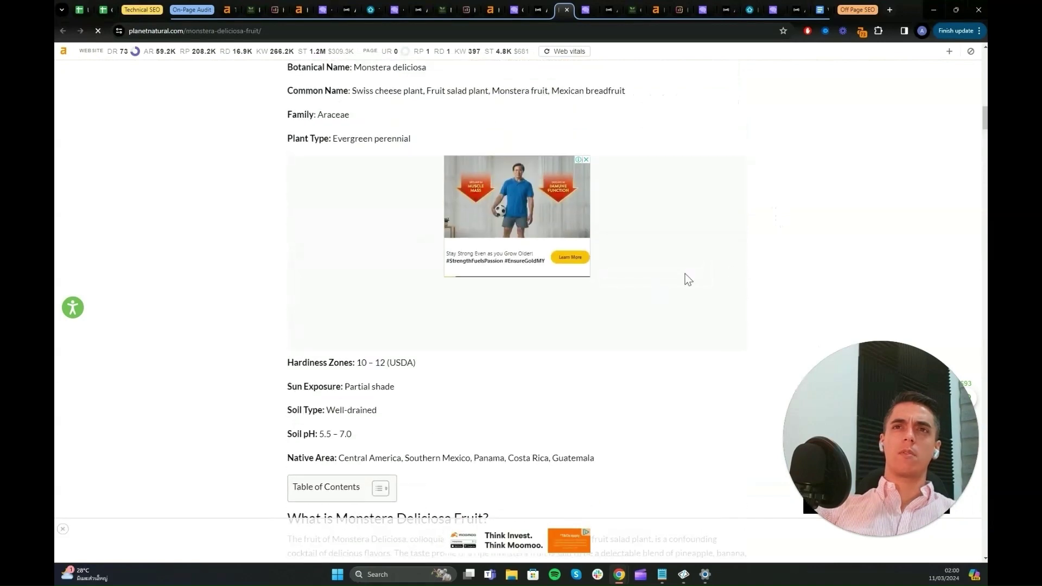
pyautogui.scroll(-5, 739, 250)
pyautogui.scroll(-13, 738, 249)
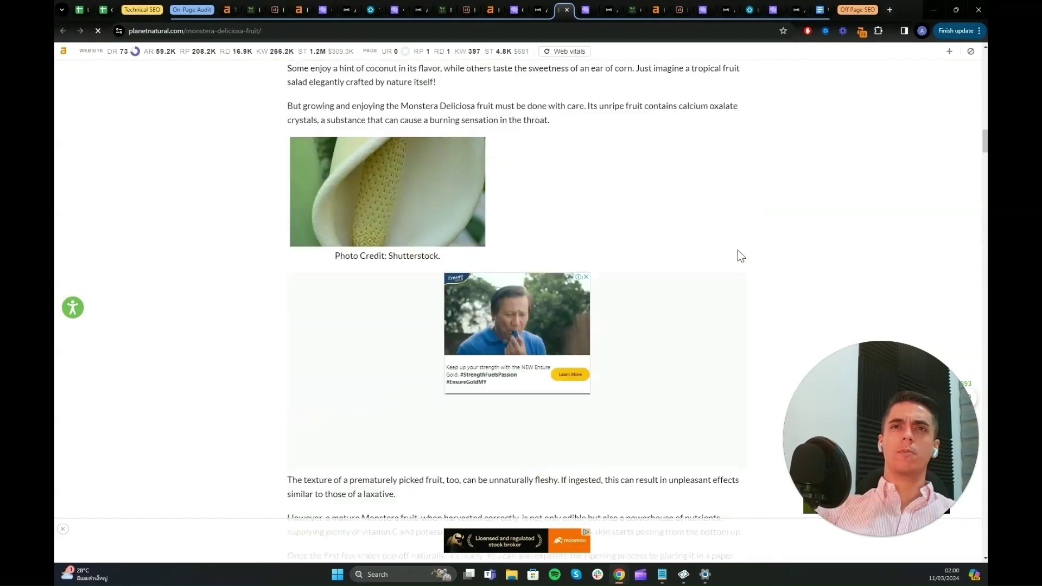
pyautogui.scroll(-15, 738, 250)
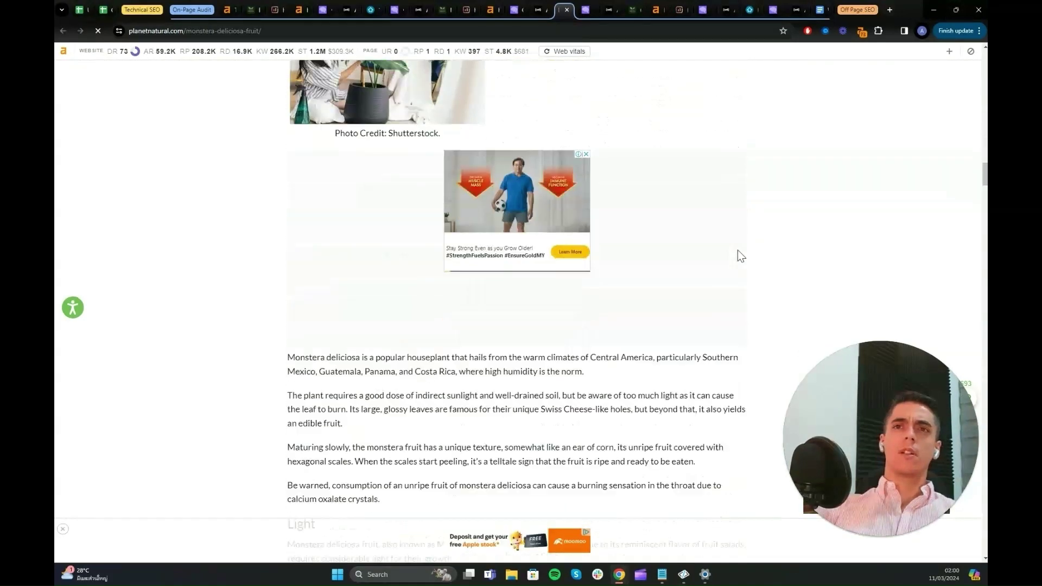
pyautogui.scroll(-15, 741, 257)
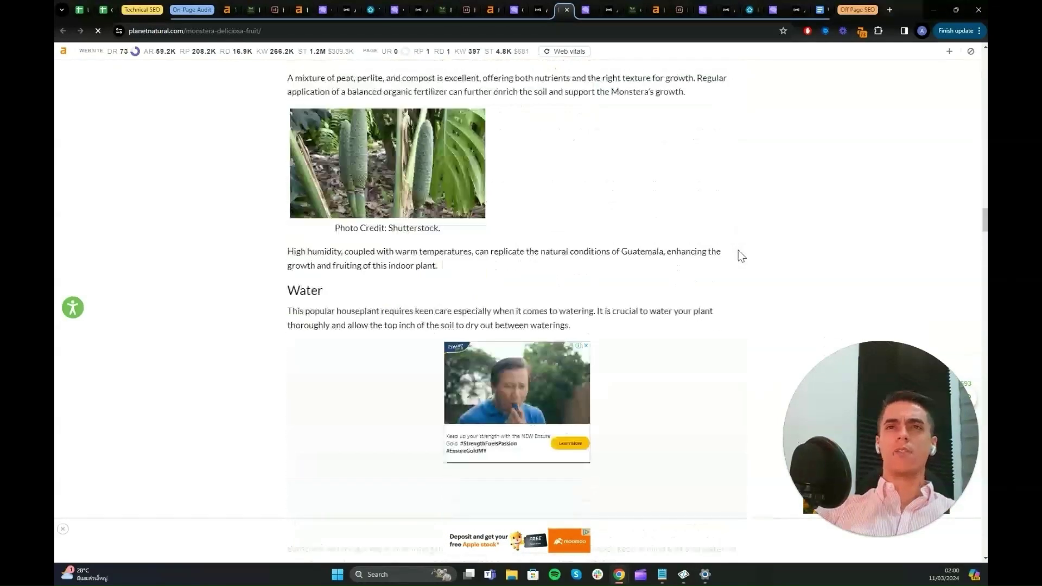
pyautogui.scroll(-4, 742, 256)
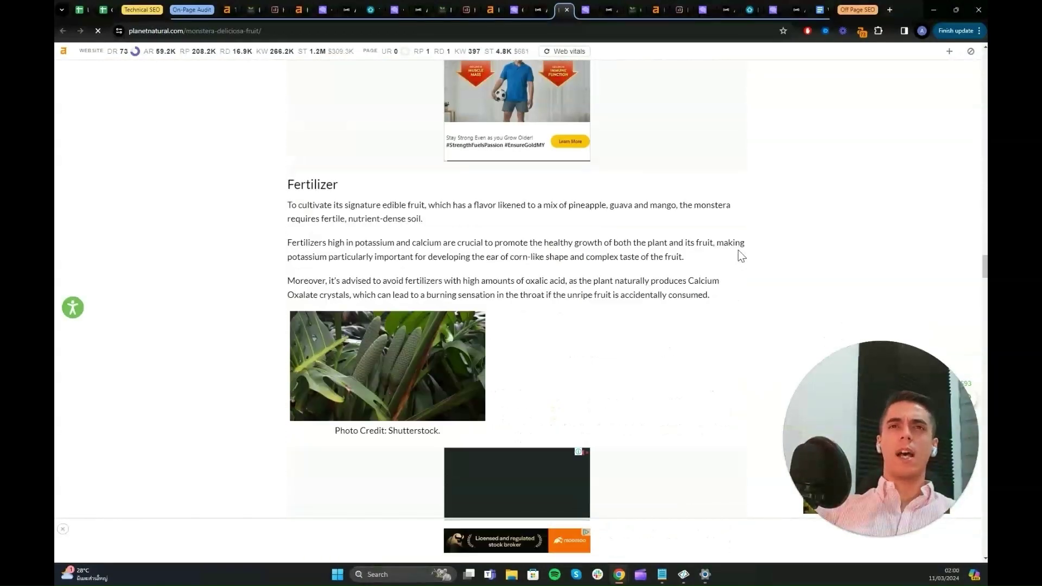
pyautogui.scroll(2, 636, 233)
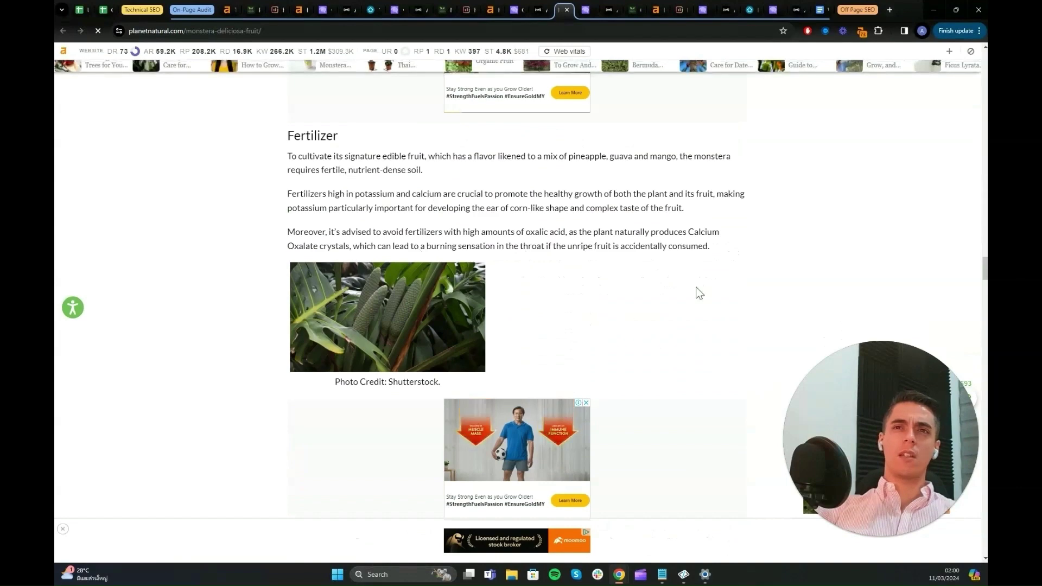
pyautogui.scroll(-12, 718, 272)
pyautogui.scroll(-15, 724, 274)
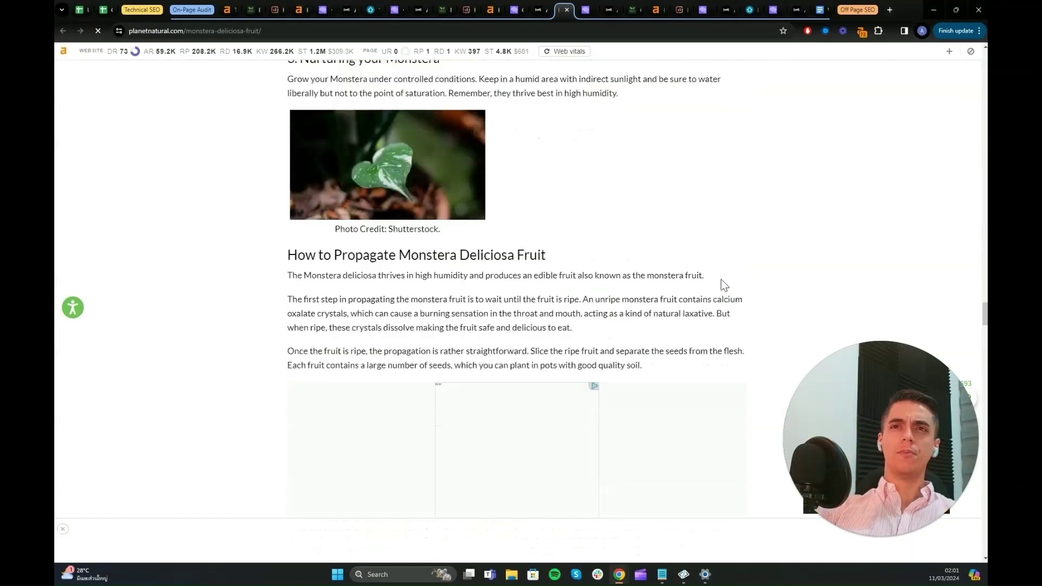
# Examine the planetnatural.com article's ad placements from the propagation section down to Common Pests and Plant Diseases.
pyautogui.scroll(-20, 722, 279)
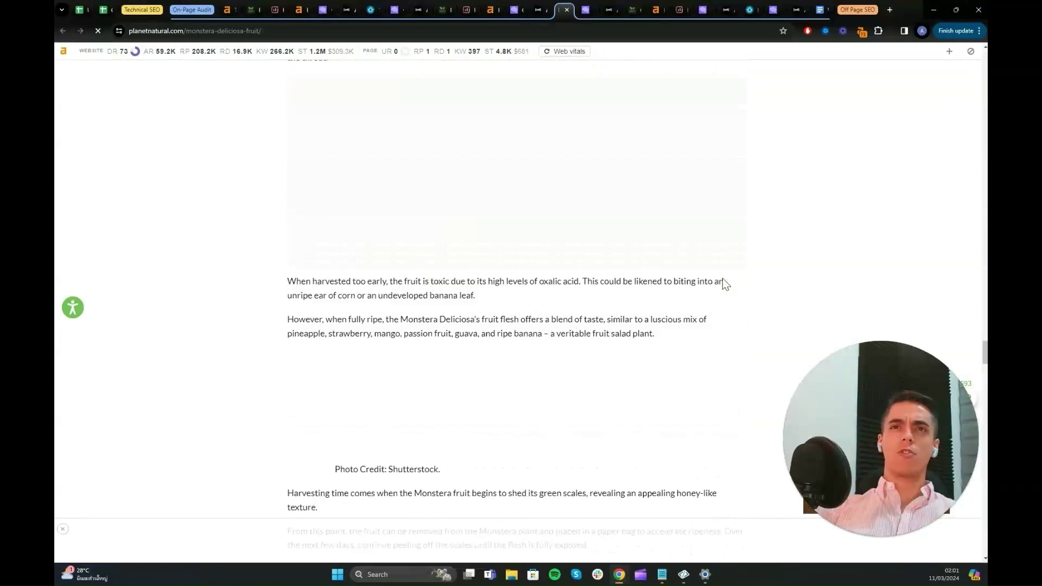
pyautogui.scroll(-10, 745, 271)
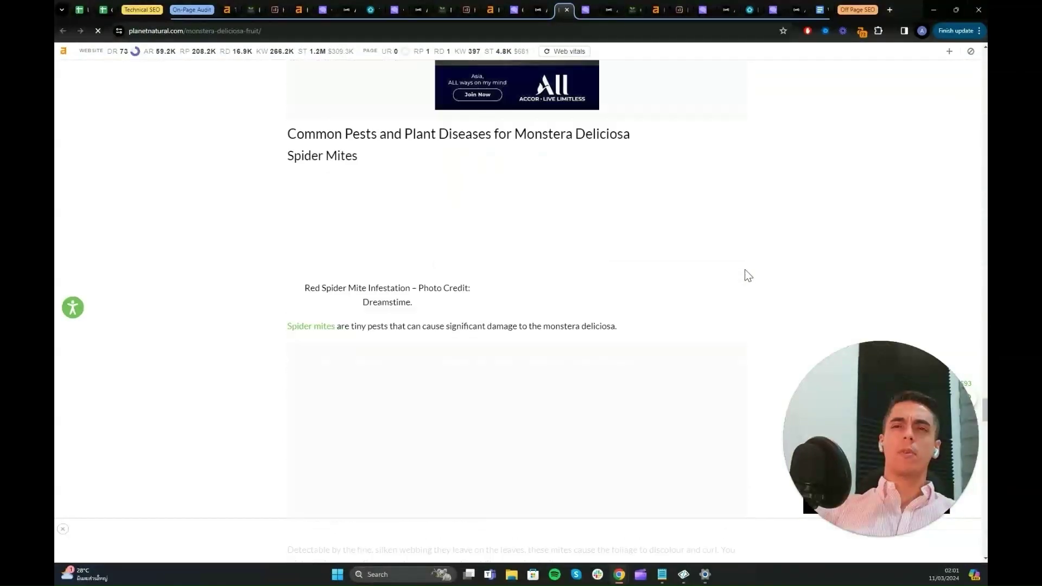
pyautogui.scroll(-5, 744, 270)
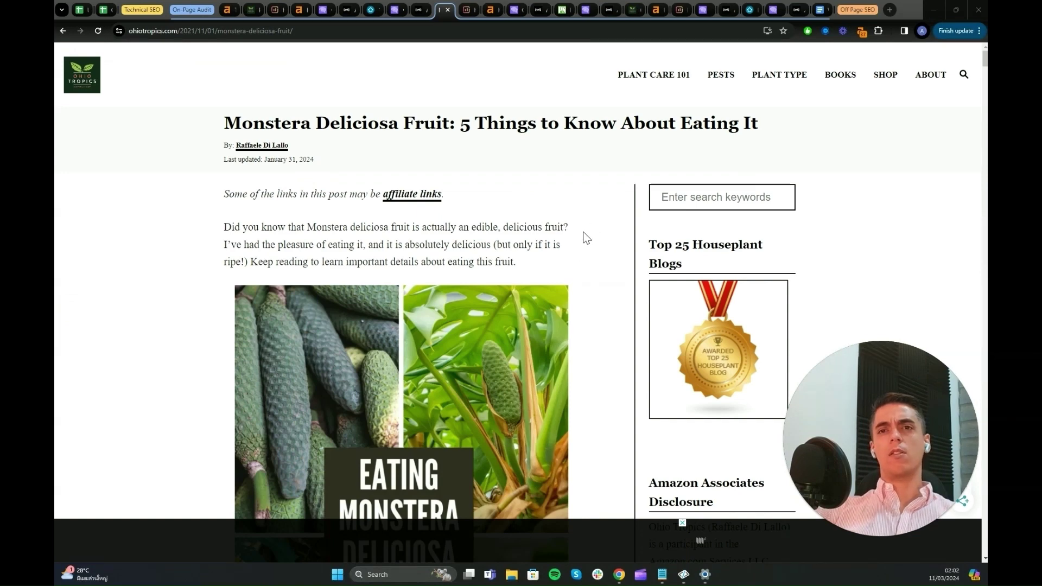
# Review the opening of ohiotropics.com's Monstera Deliciosa fruit article and browse through its carousel of related plant articles.
pyautogui.scroll(-1, 587, 225)
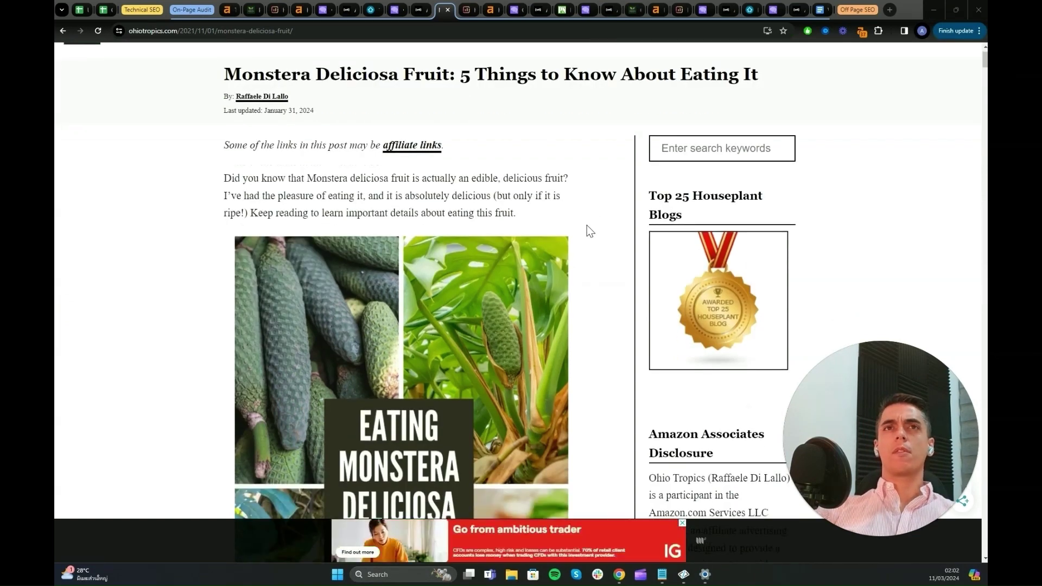
pyautogui.scroll(-3, 594, 259)
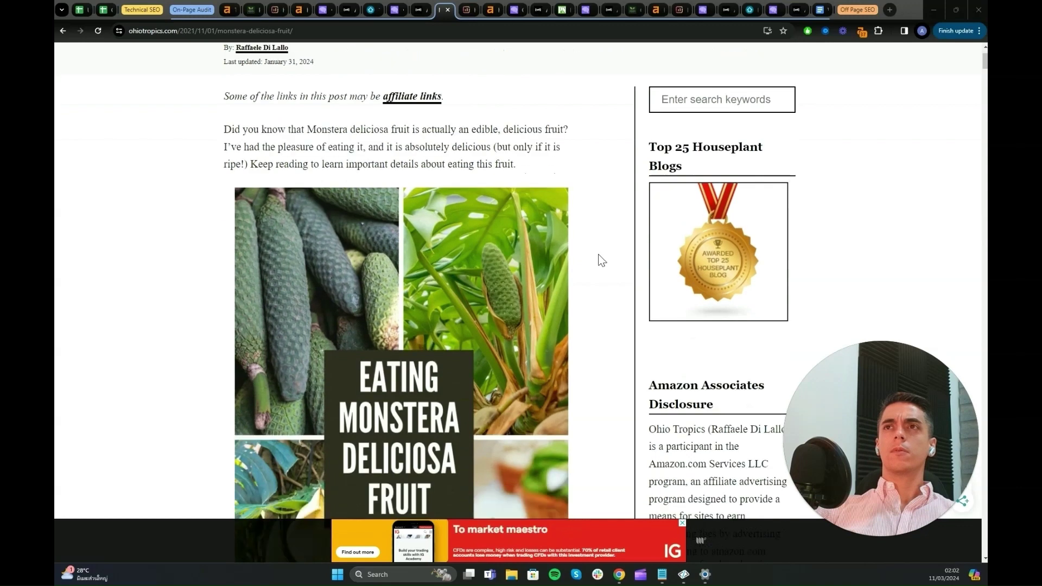
pyautogui.scroll(-2, 598, 254)
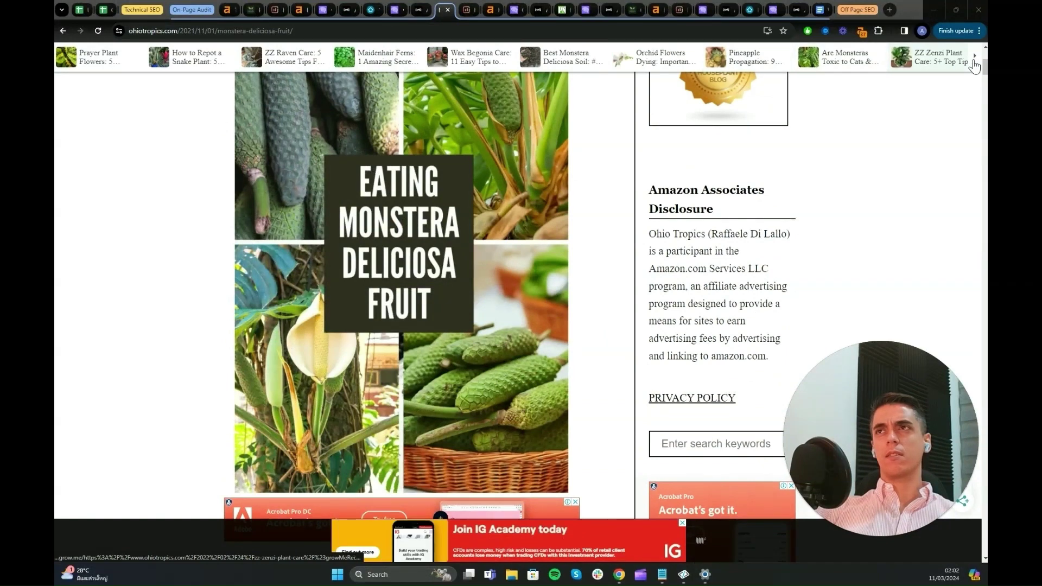
pyautogui.click(974, 61)
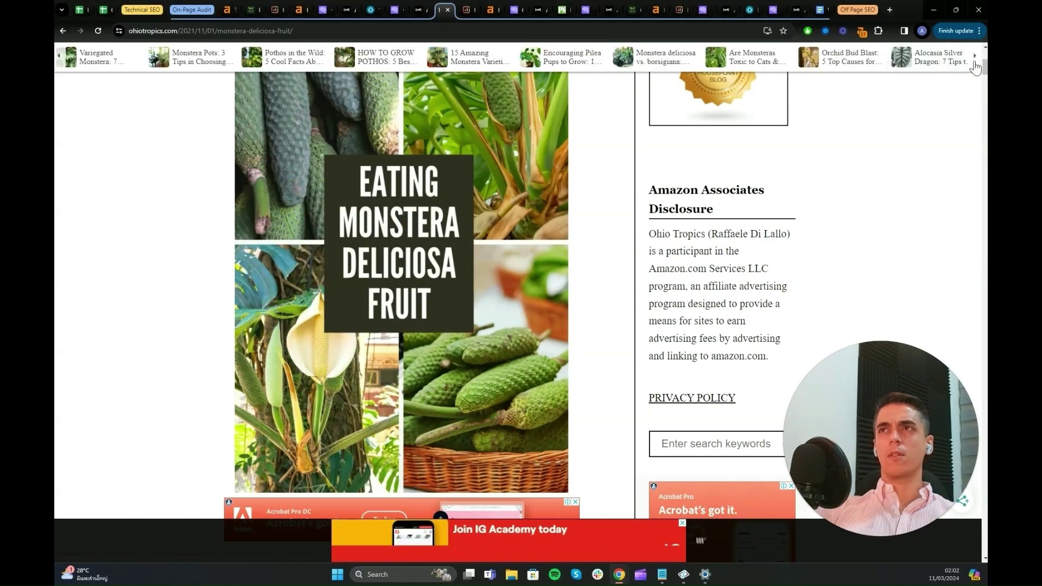
pyautogui.click(974, 61)
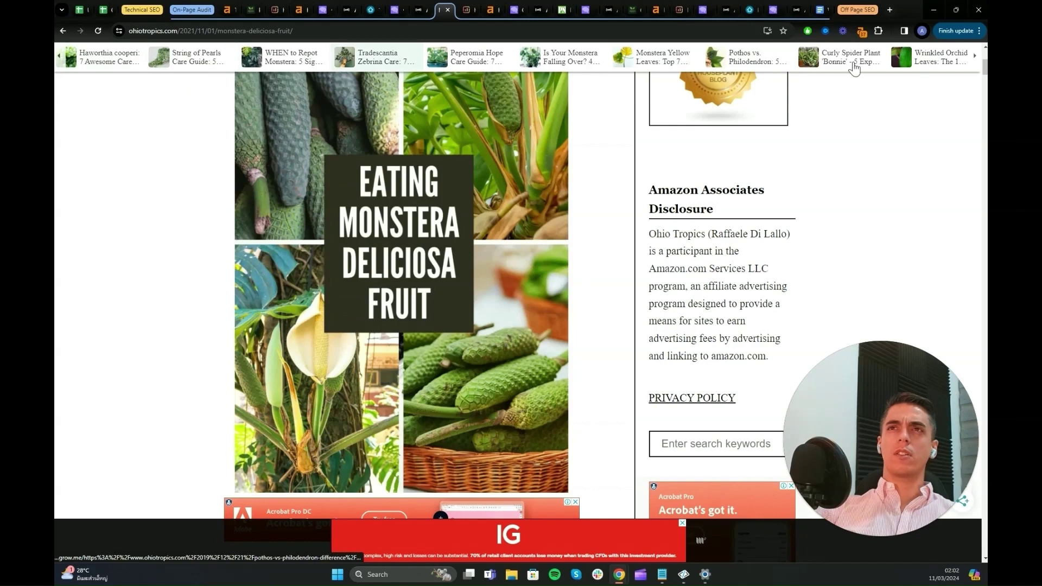
pyautogui.click(975, 57)
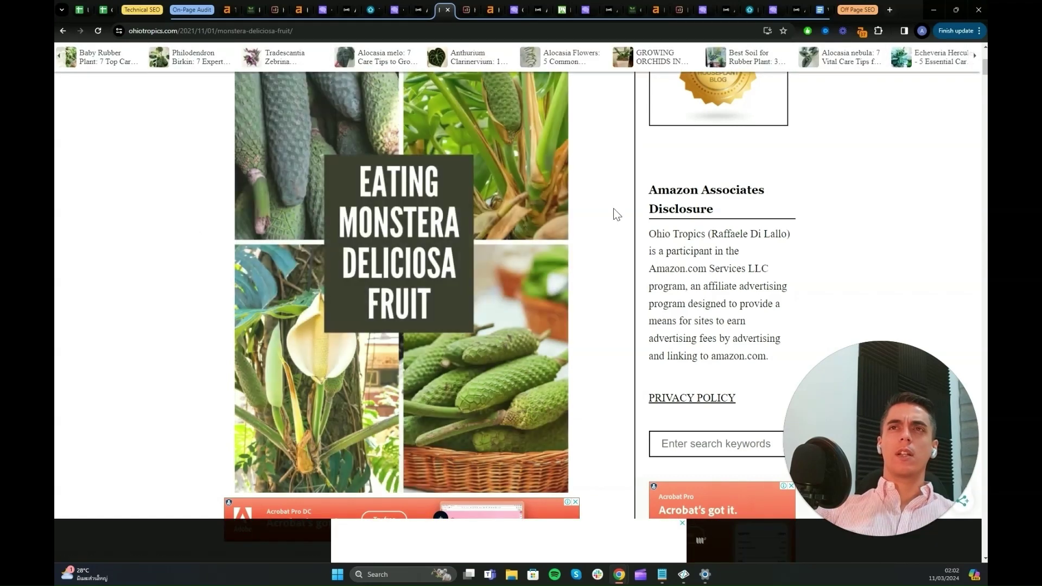
# Examine the ads, e-mail subscription form and Recommended articles below the Ohio Tropics article's lead image.
pyautogui.scroll(-5, 612, 214)
pyautogui.scroll(-2, 639, 164)
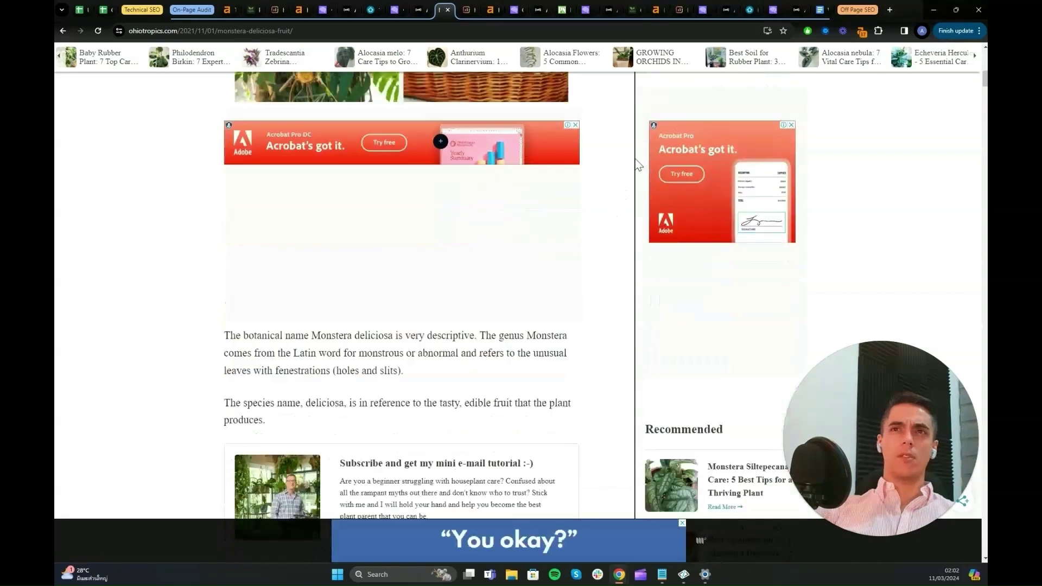
pyautogui.scroll(-2, 637, 204)
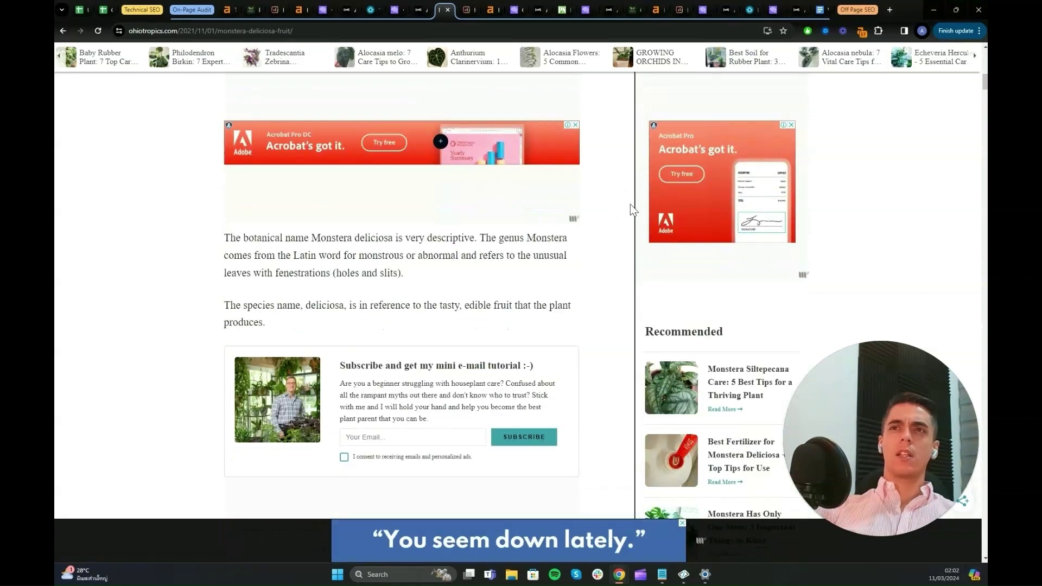
pyautogui.scroll(-3, 630, 204)
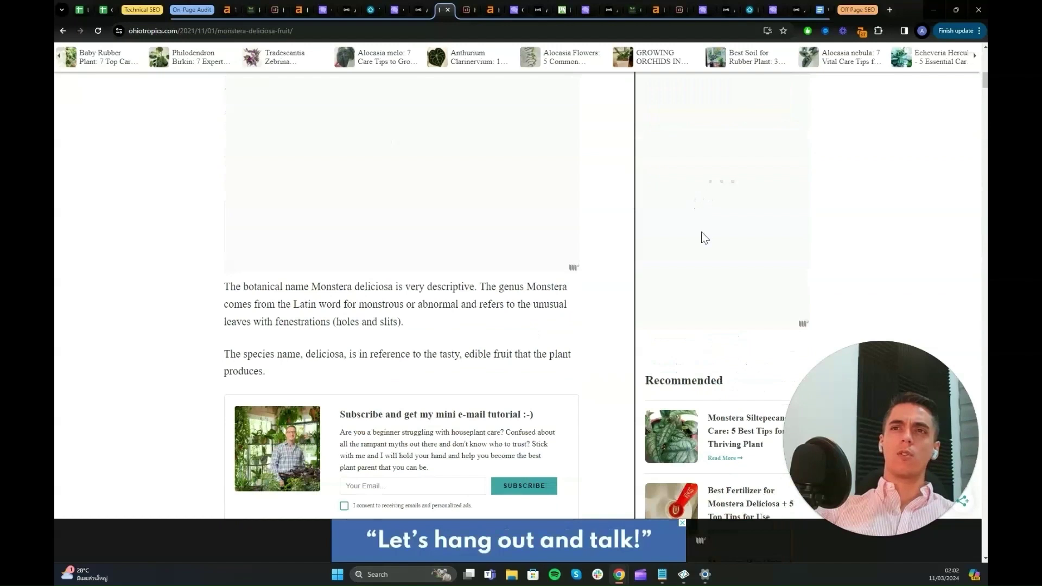
pyautogui.scroll(-4, 700, 235)
pyautogui.scroll(-1, 673, 233)
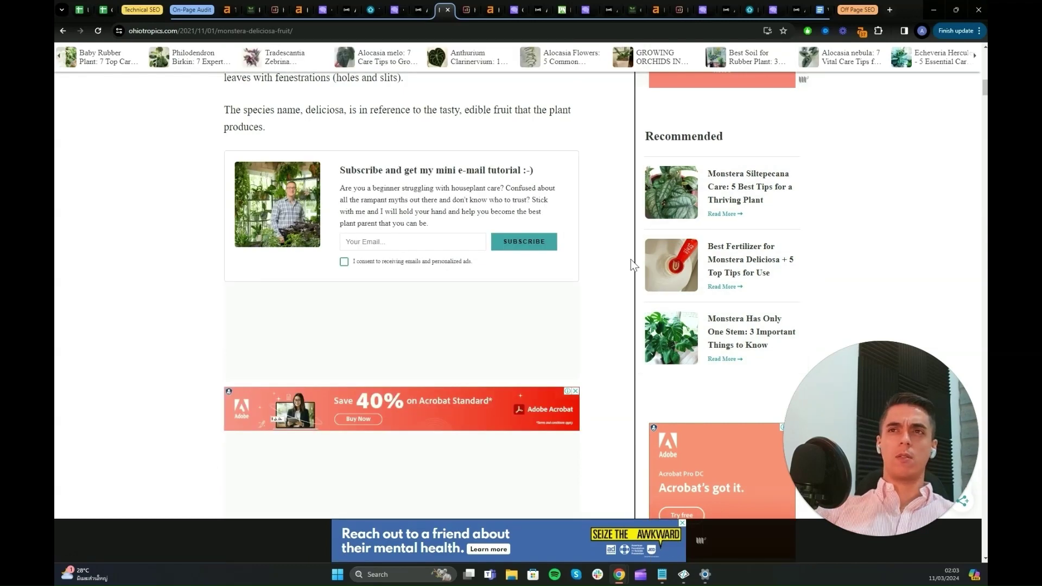
pyautogui.scroll(3, 630, 266)
pyautogui.scroll(-1, 624, 266)
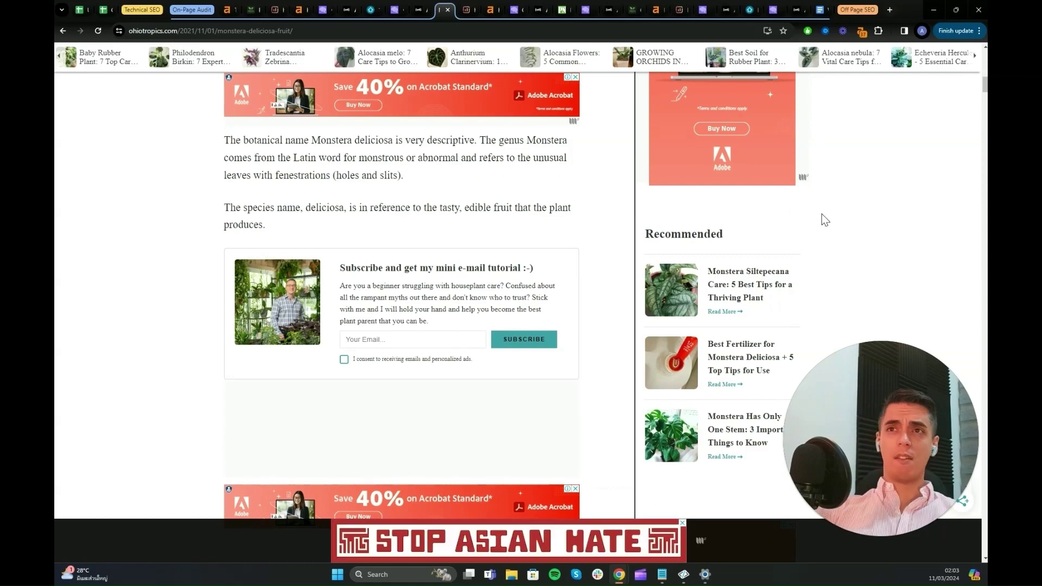
# Check the ad spacing from the introduction to the second fruit fact, then return to the article's title.
pyautogui.scroll(-3, 821, 223)
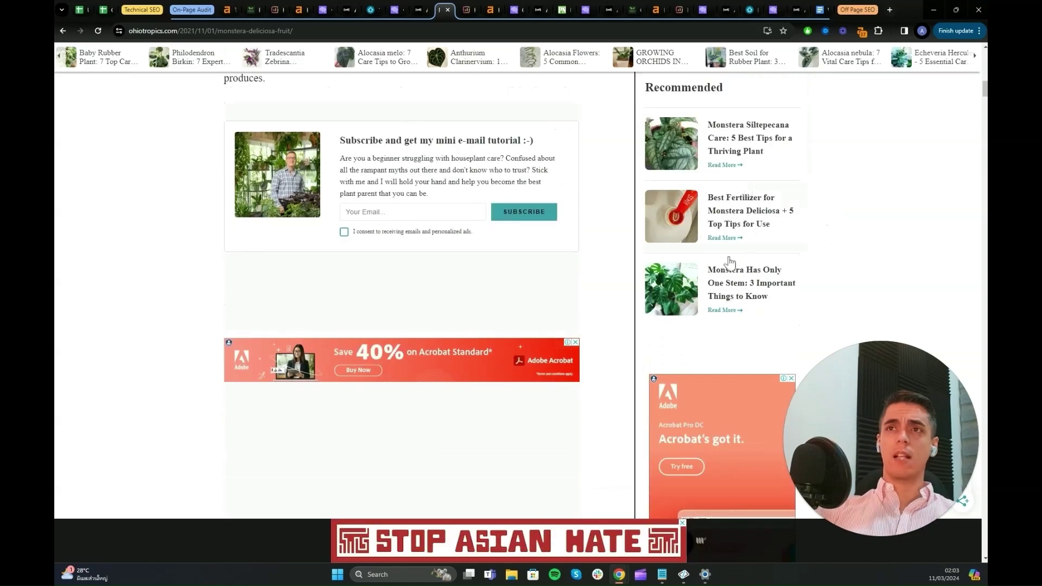
pyautogui.scroll(-8, 804, 222)
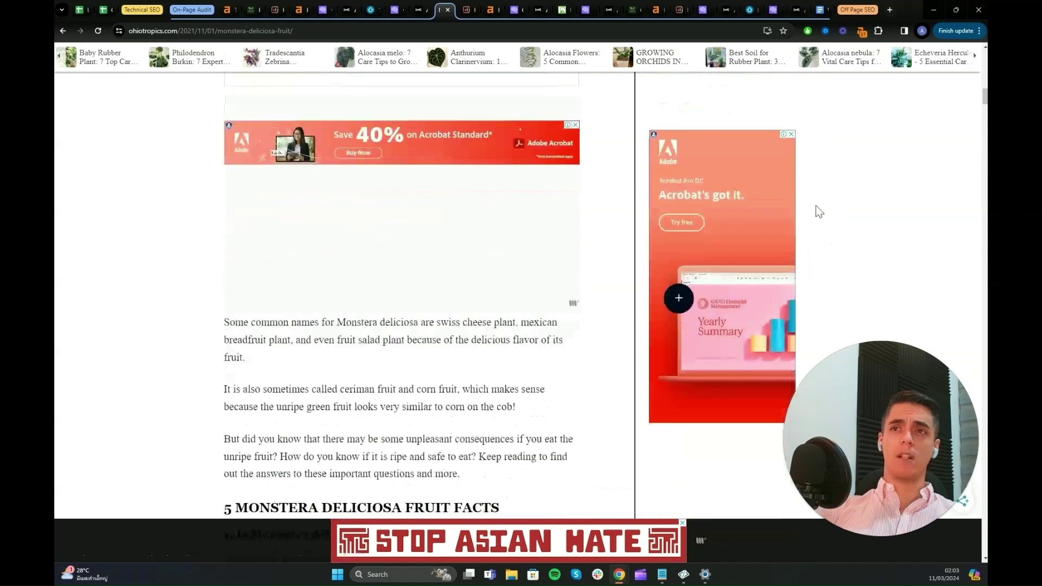
pyautogui.scroll(-7, 817, 201)
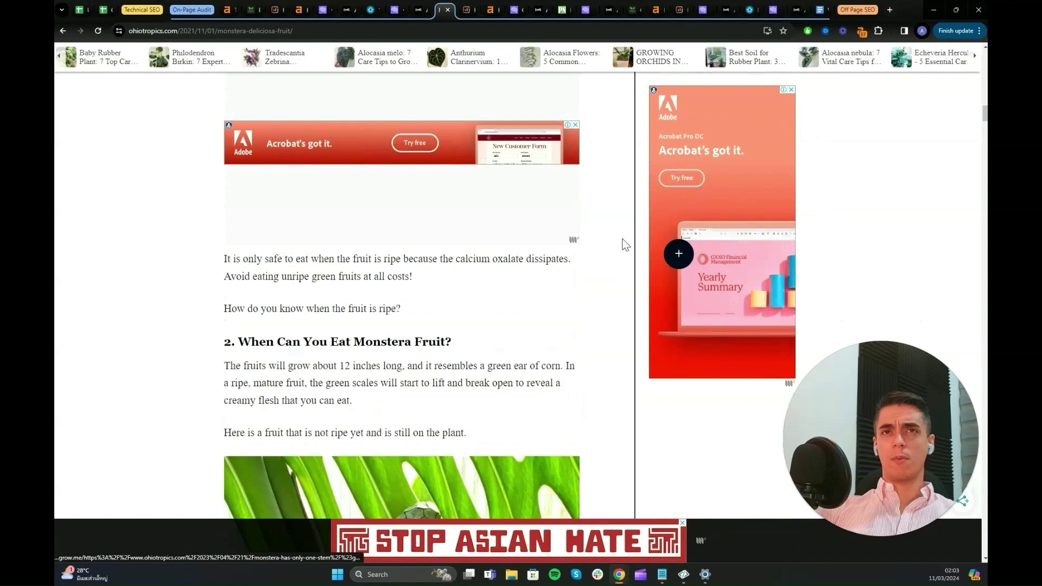
pyautogui.scroll(5, 610, 272)
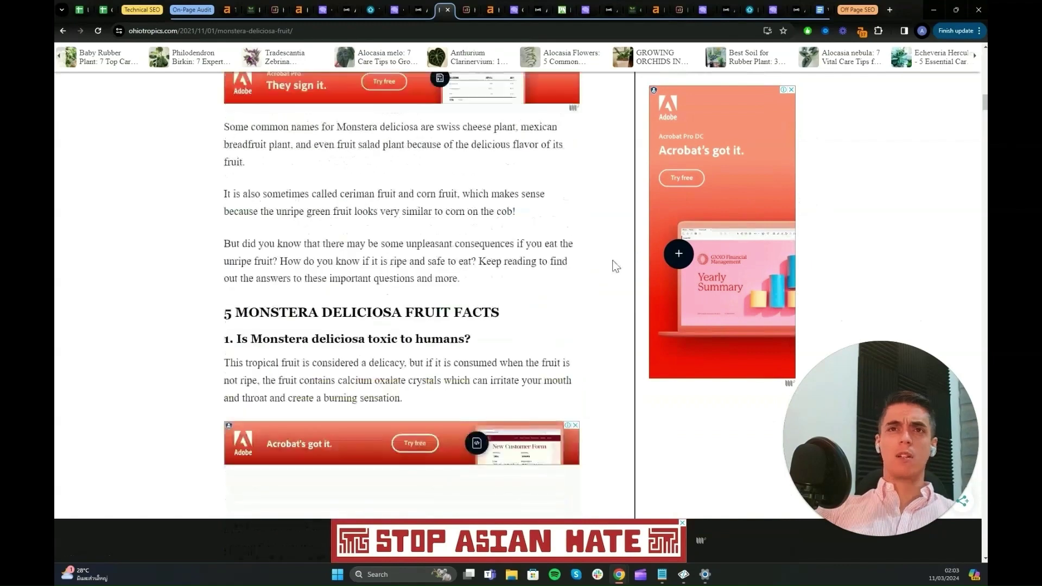
pyautogui.scroll(7, 615, 272)
pyautogui.scroll(7, 616, 266)
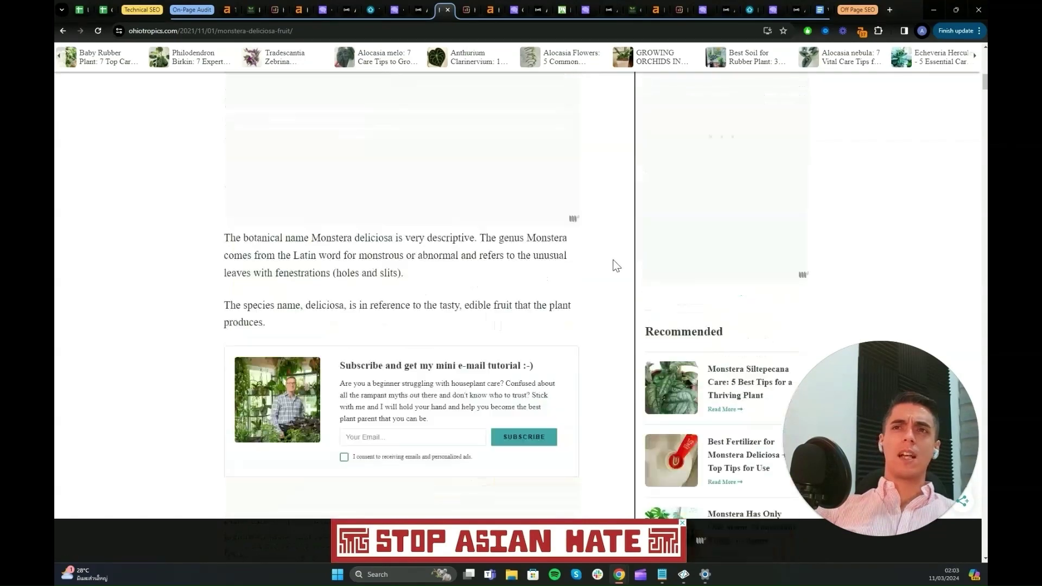
pyautogui.scroll(-2, 615, 266)
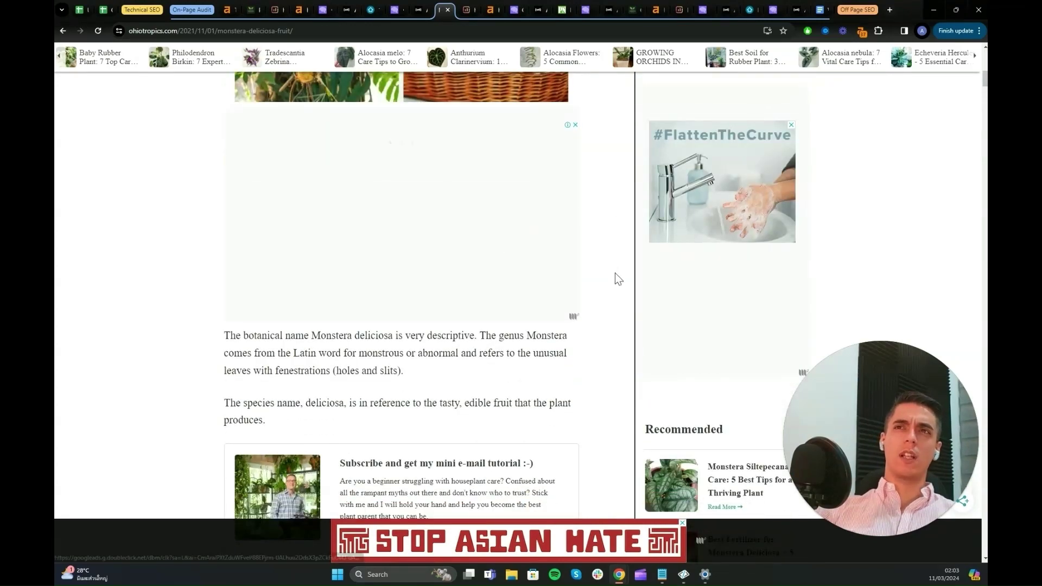
pyautogui.scroll(11, 614, 282)
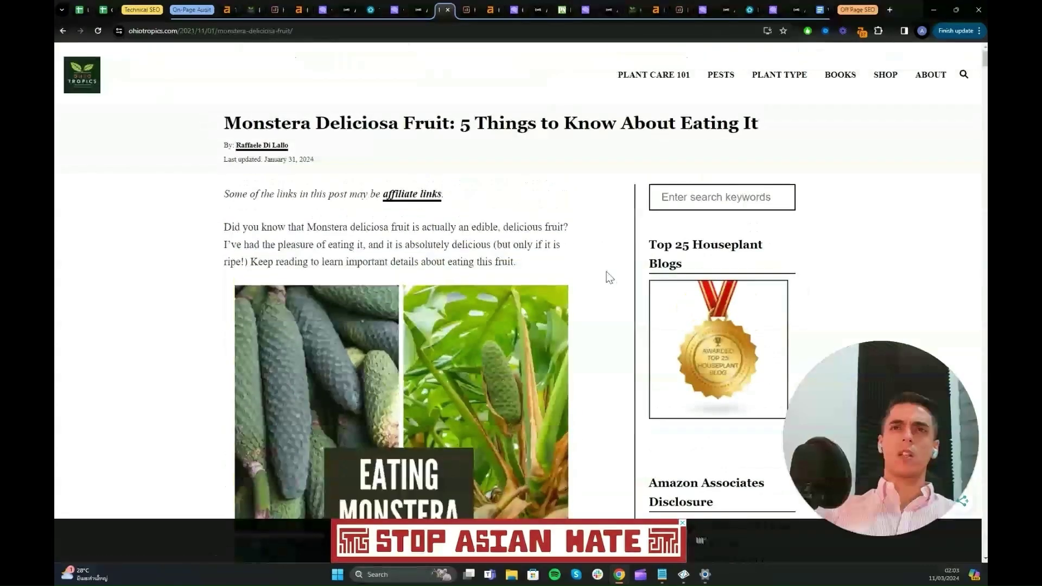
# Re-examine how the introduction's text is interrupted by ads and the subscription form beside the Recommended sidebar.
pyautogui.scroll(-12, 607, 271)
pyautogui.scroll(-4, 626, 282)
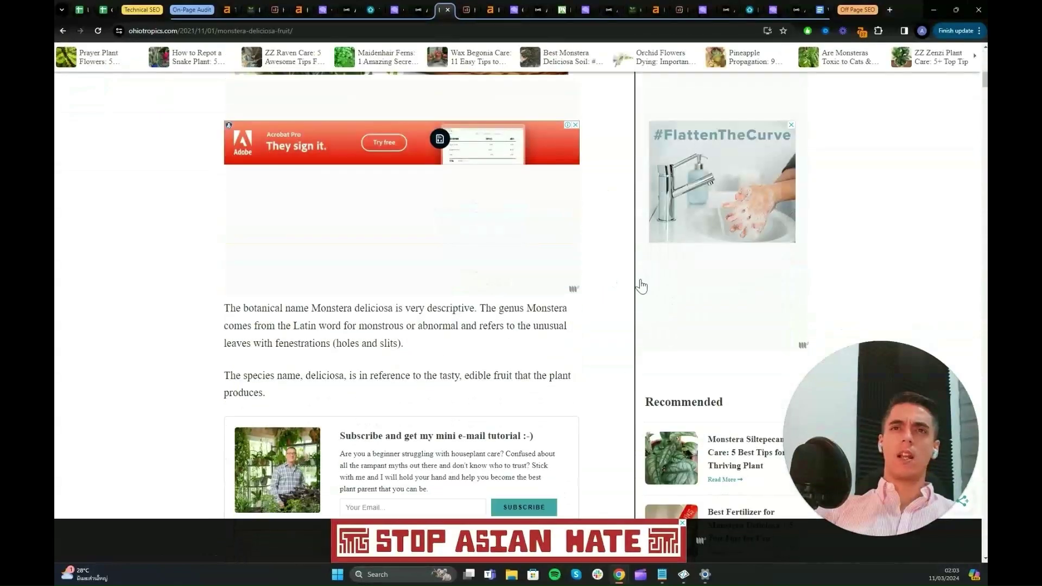
pyautogui.scroll(1, 600, 331)
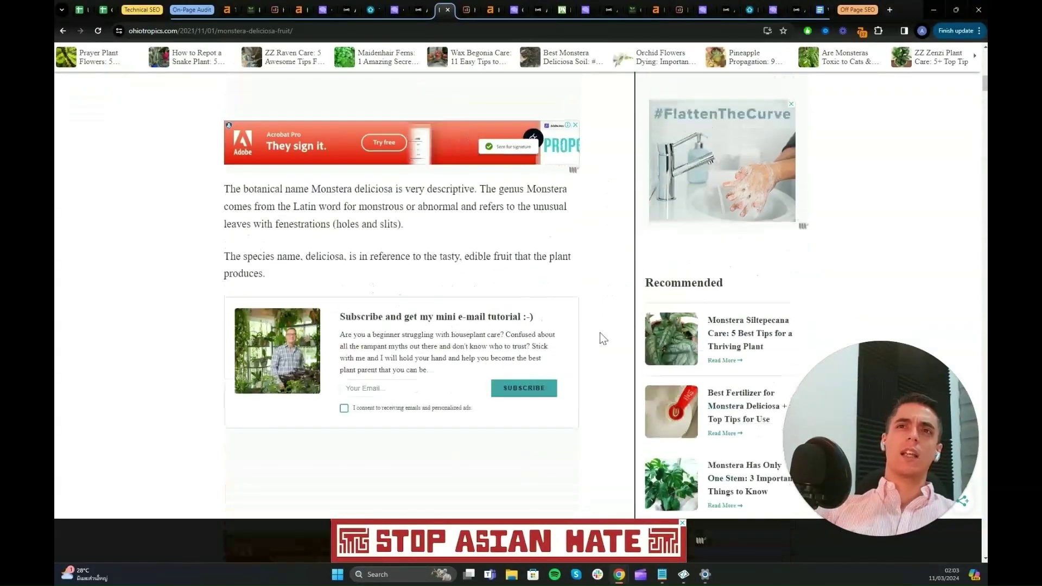
pyautogui.scroll(-1, 603, 328)
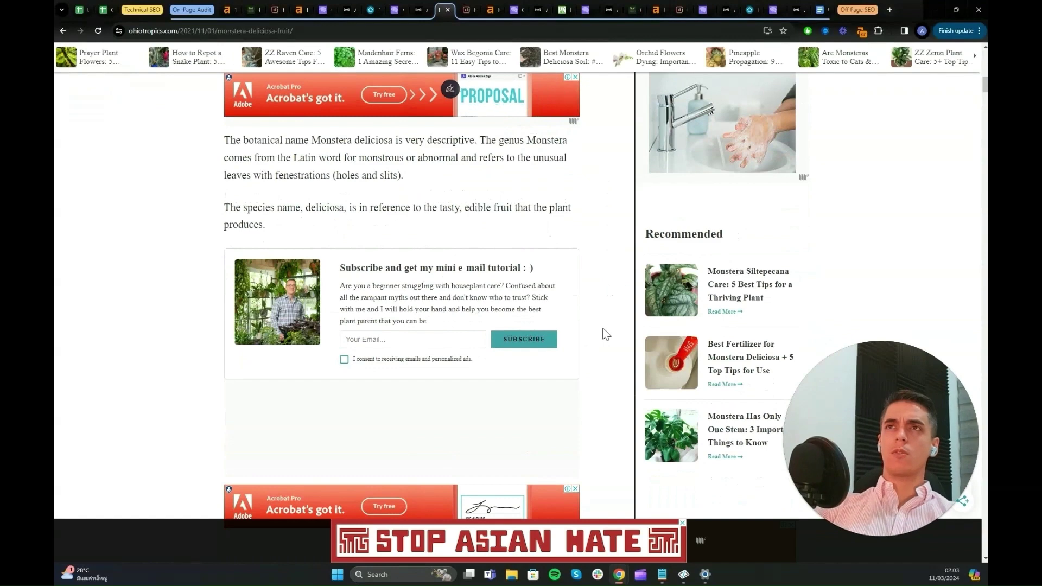
pyautogui.hotkey('ctrl', '-')
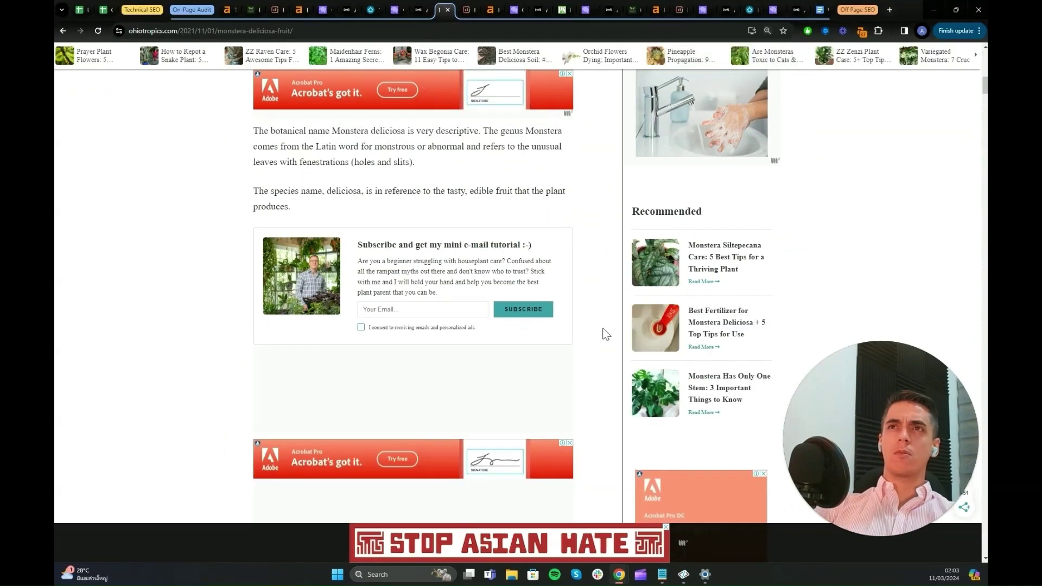
pyautogui.hotkey('ctrl', '+')
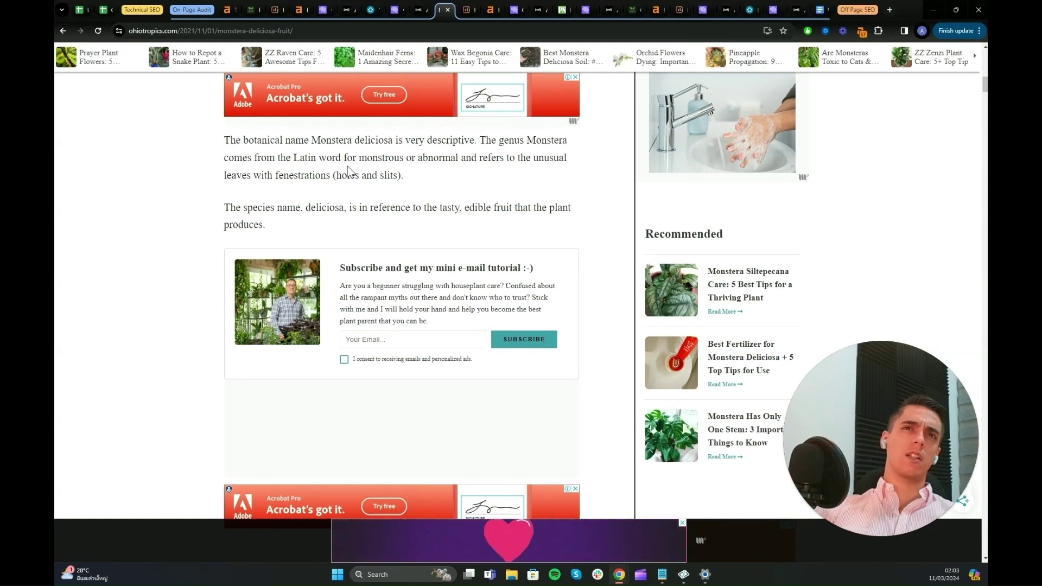
# Review the article's fruit facts on toxicity and ripeness, examining the original fruit photos, captions and ads between them.
pyautogui.scroll(-7, 584, 247)
pyautogui.scroll(-13, 597, 245)
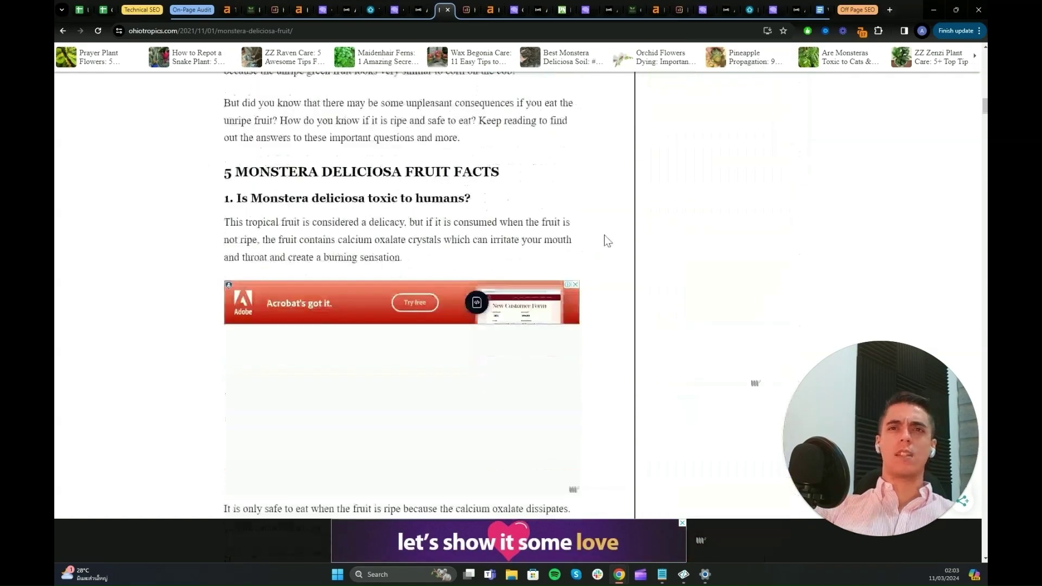
pyautogui.scroll(-10, 608, 234)
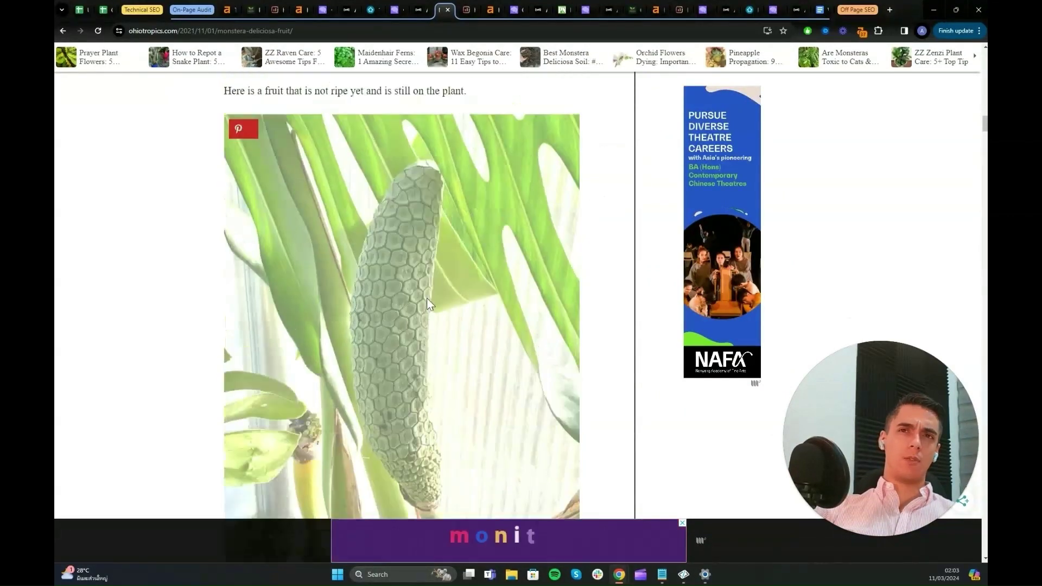
pyautogui.scroll(-10, 565, 256)
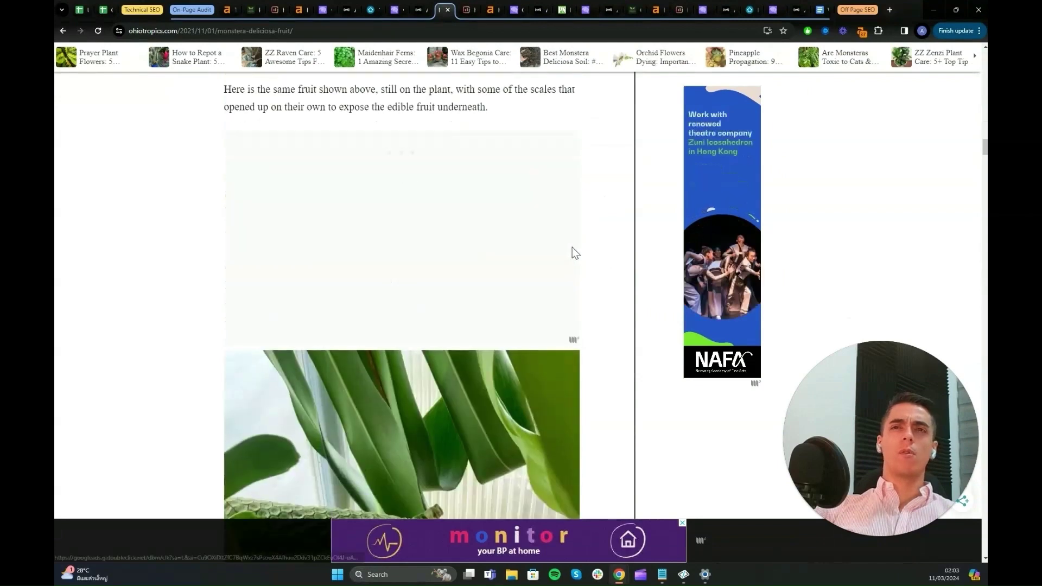
pyautogui.scroll(-3, 601, 266)
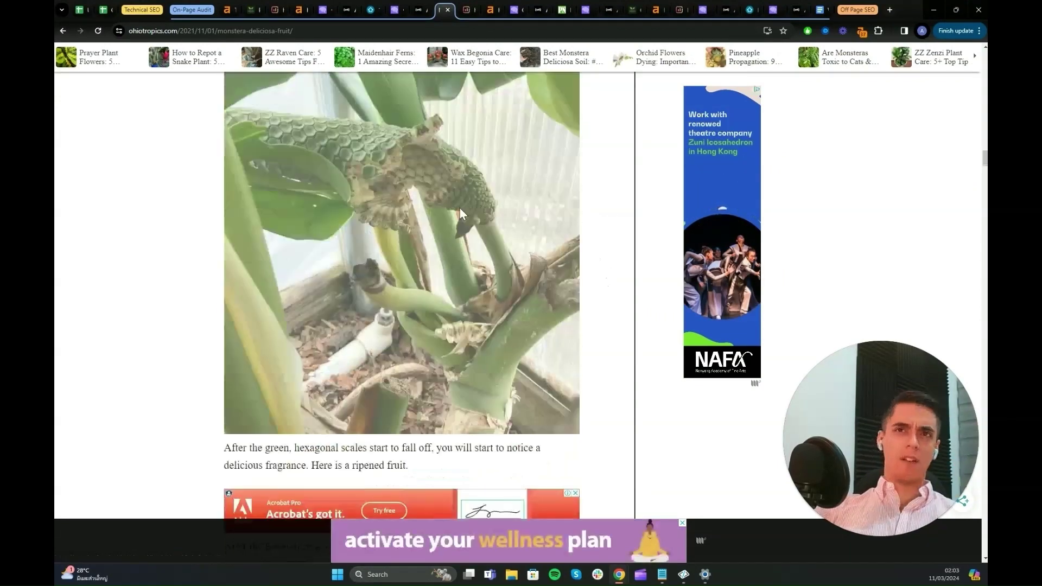
pyautogui.scroll(-7, 617, 272)
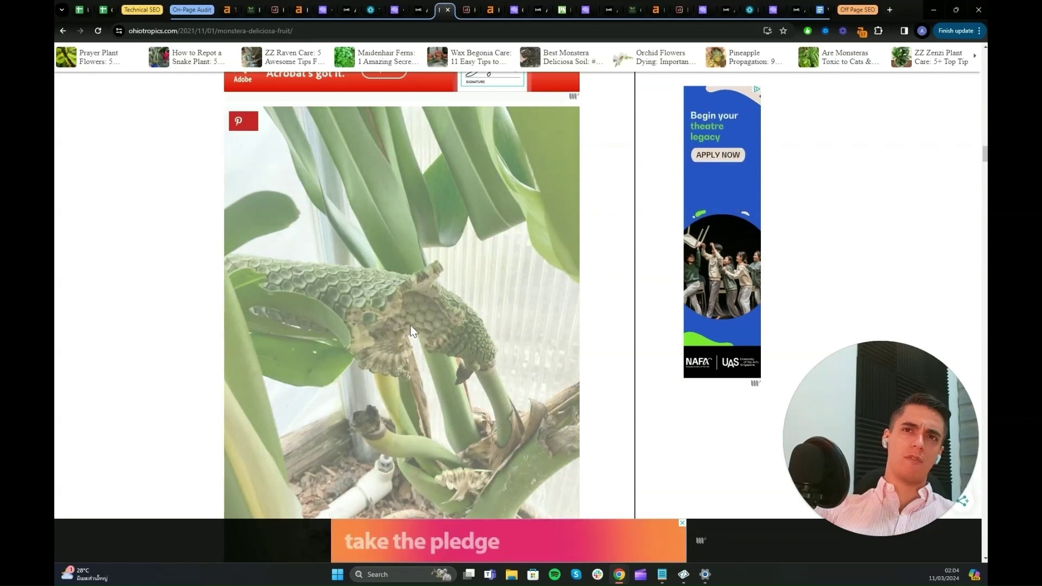
pyautogui.scroll(-16, 608, 249)
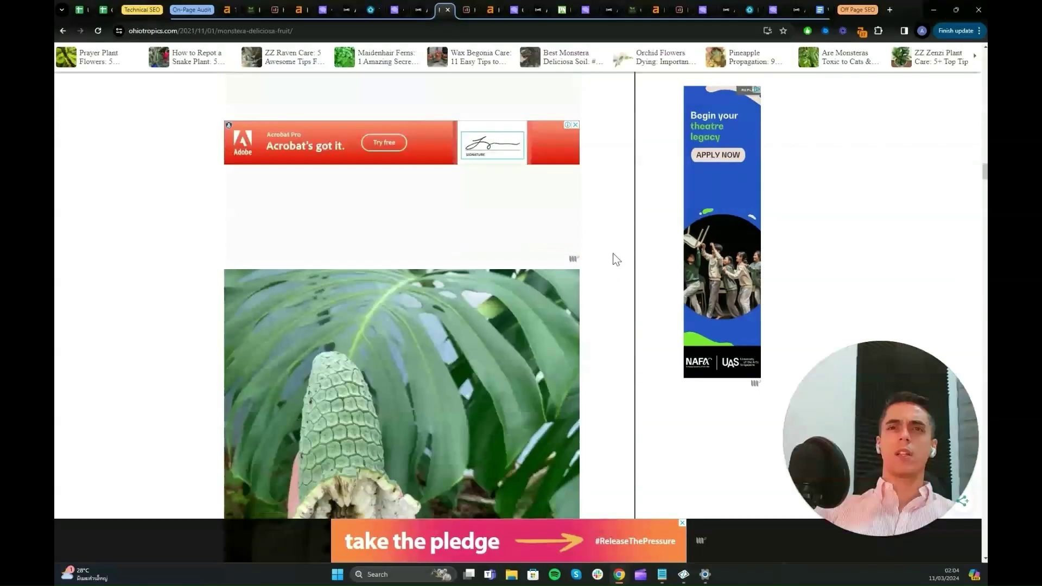
pyautogui.scroll(-1, 616, 259)
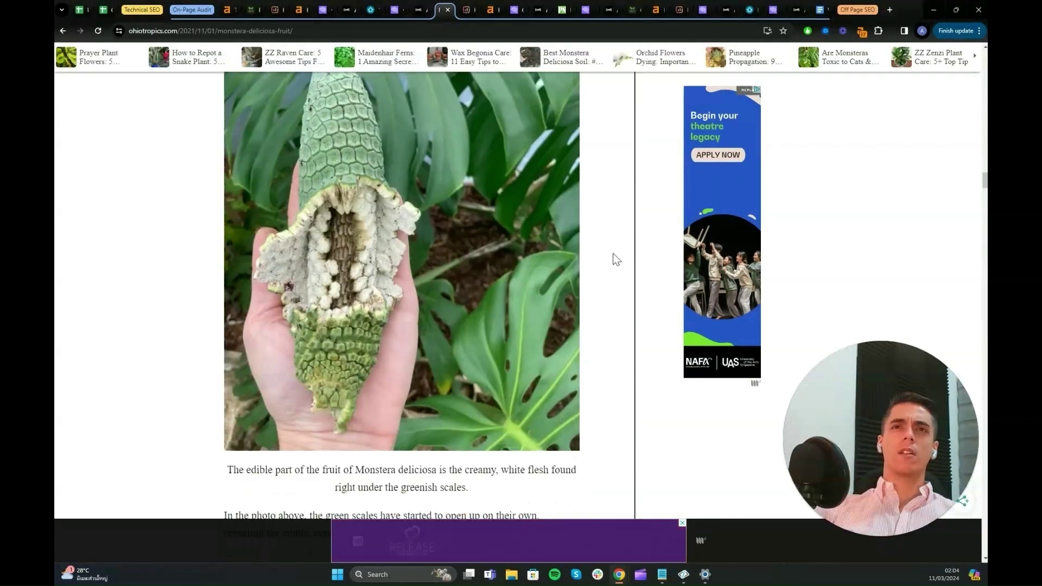
pyautogui.scroll(3, 616, 258)
pyautogui.scroll(-12, 611, 272)
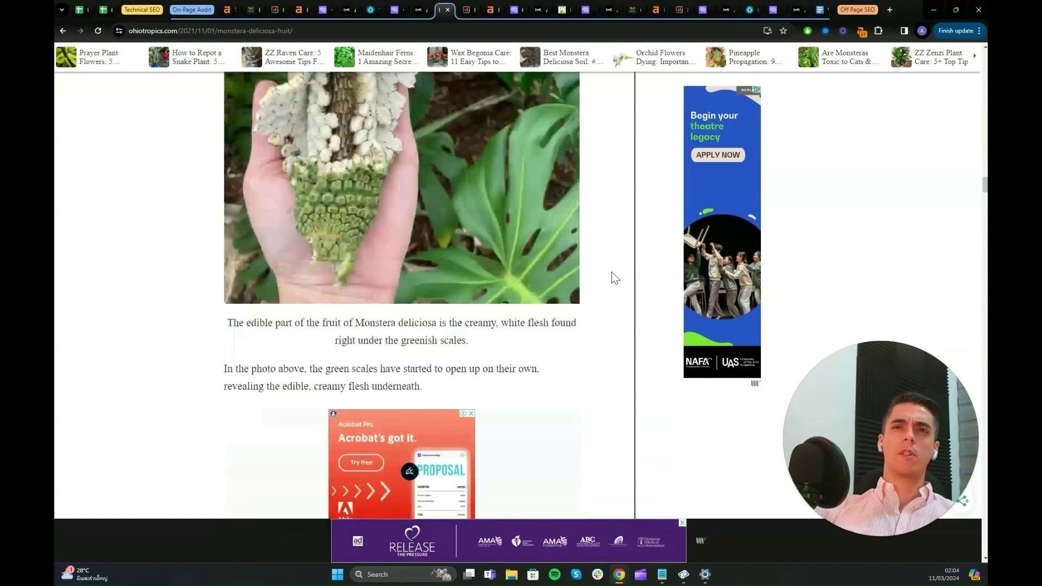
pyautogui.scroll(-4, 615, 271)
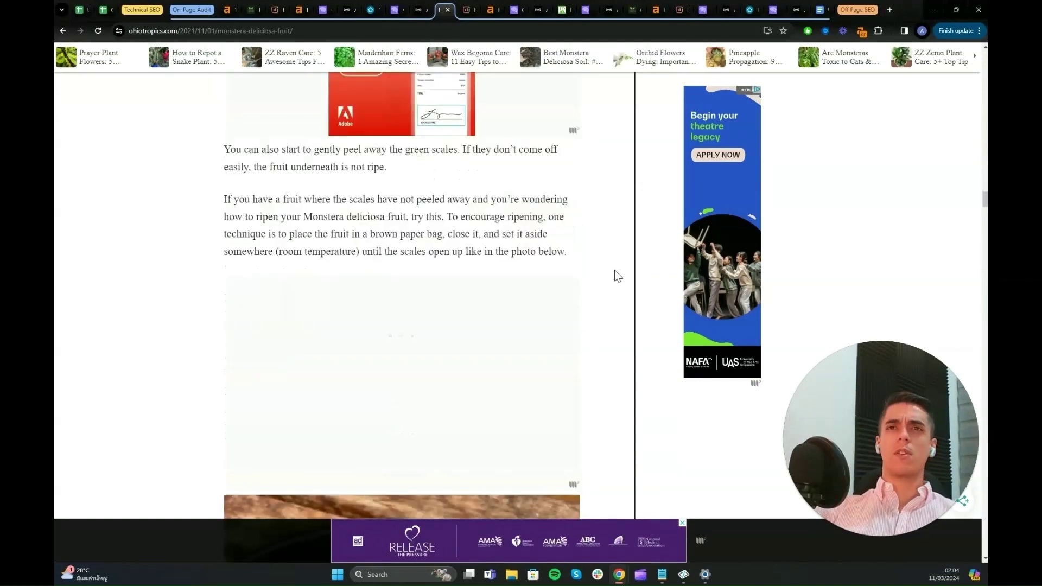
# Review the ripening advice and the fruit taste section, checking the original fruit photo and the ads between paragraphs.
pyautogui.scroll(-5, 615, 272)
pyautogui.scroll(-4, 615, 270)
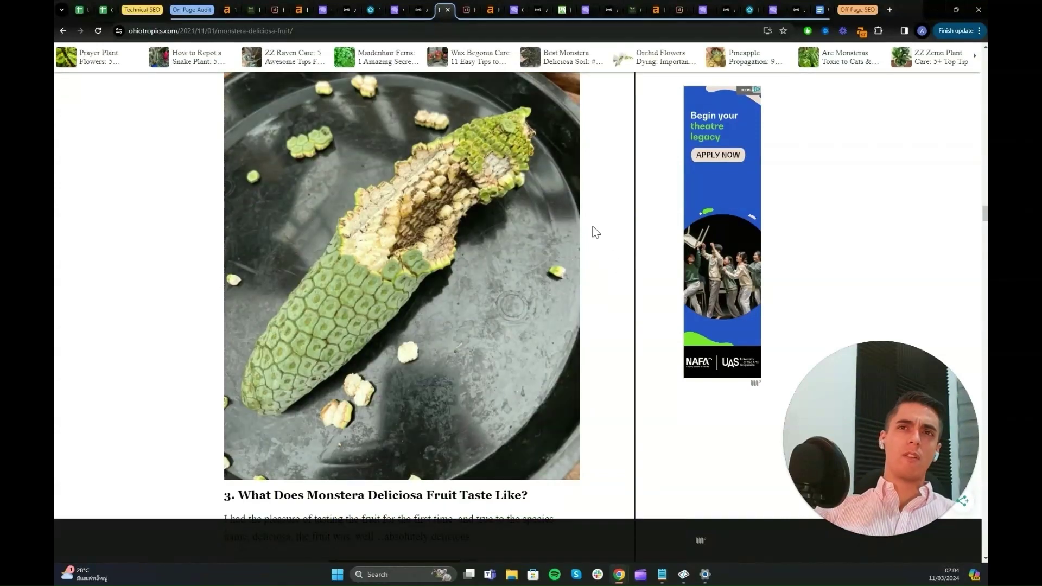
pyautogui.scroll(-4, 611, 218)
pyautogui.scroll(-4, 611, 215)
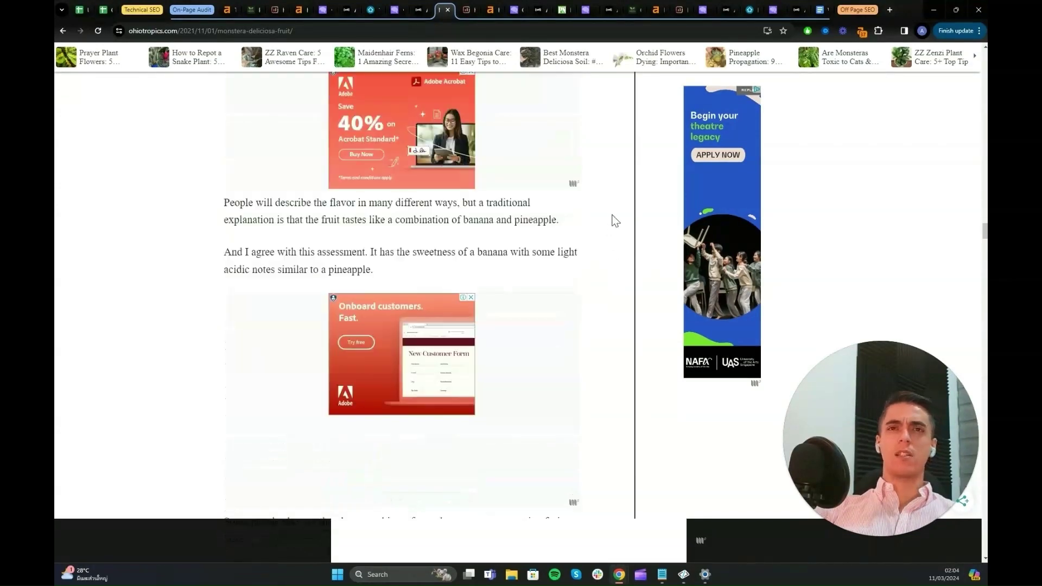
pyautogui.scroll(-5, 613, 216)
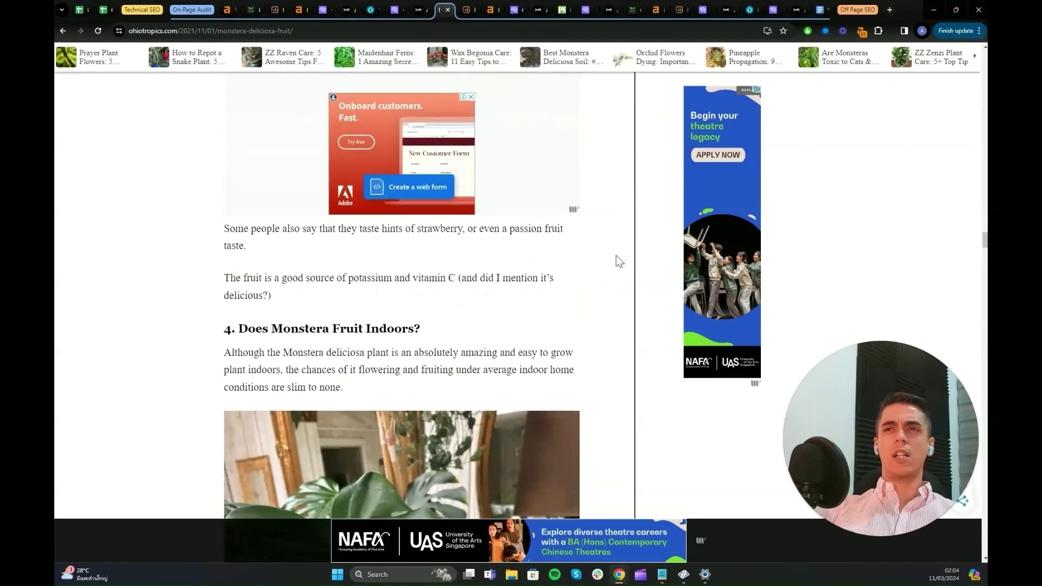
# Examine the indoor fruiting and harvest time sections, including their plant photos, short answers and the ad slots between them.
pyautogui.scroll(-4, 617, 257)
pyautogui.scroll(-2, 618, 262)
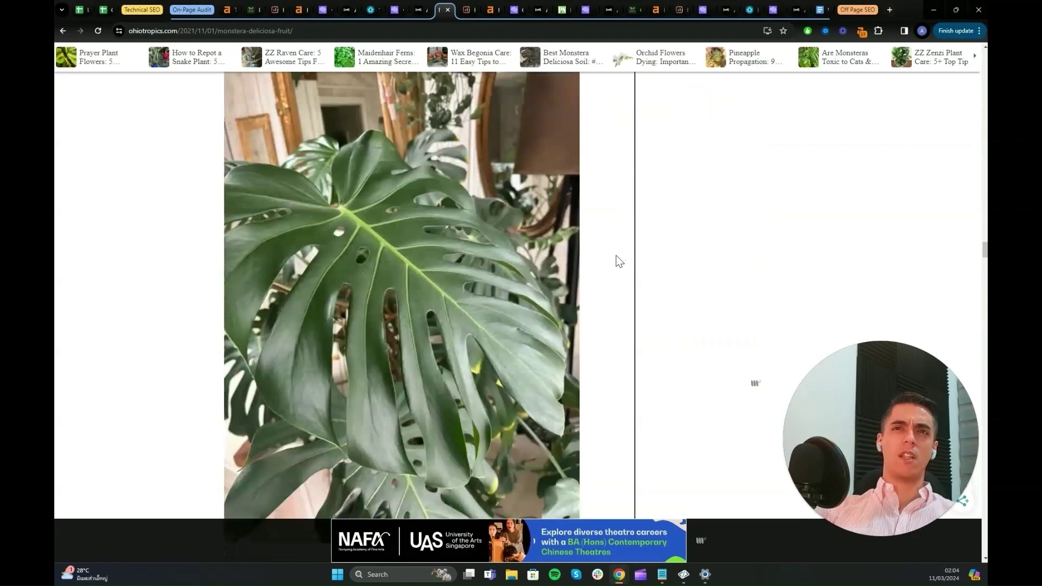
pyautogui.scroll(2, 619, 261)
pyautogui.scroll(-7, 619, 252)
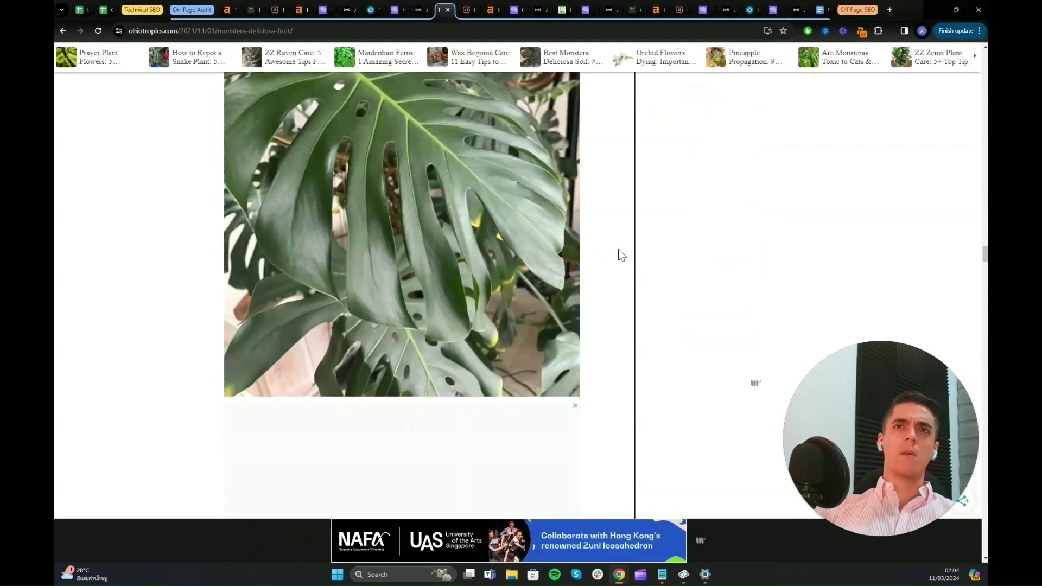
pyautogui.scroll(-7, 619, 251)
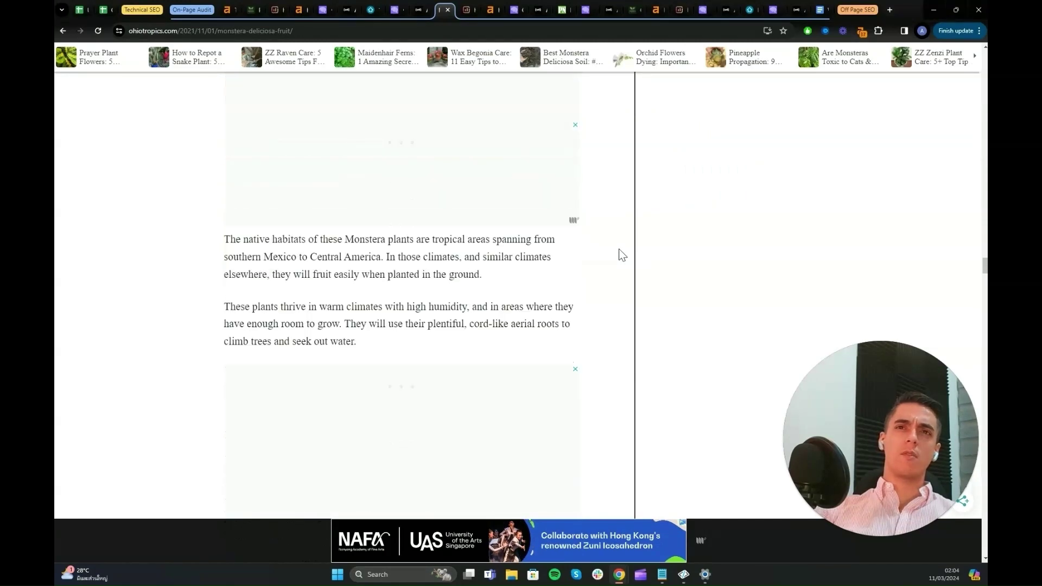
pyautogui.scroll(-7, 620, 248)
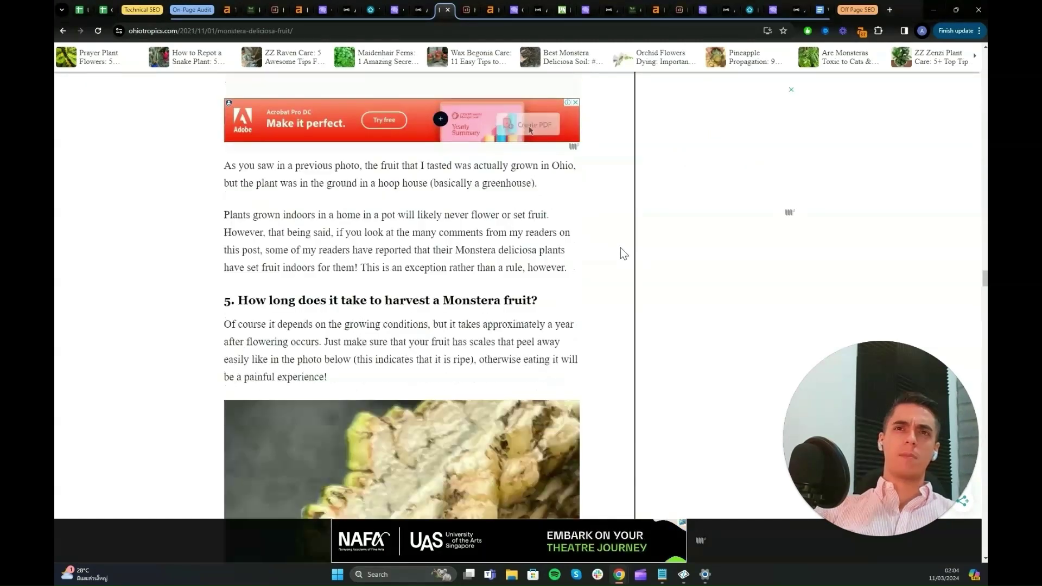
pyautogui.scroll(-1, 620, 248)
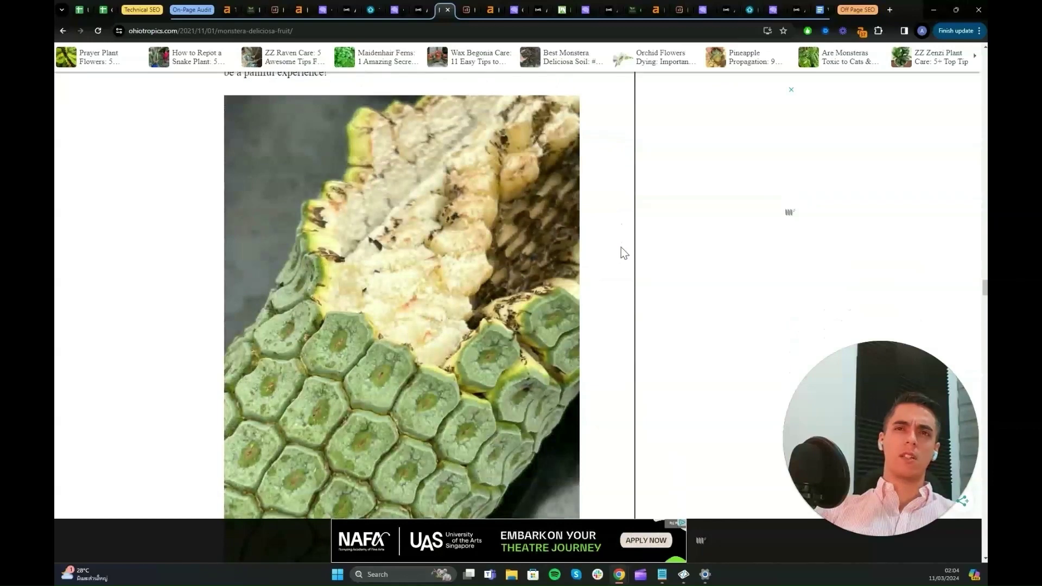
pyautogui.scroll(2, 622, 248)
pyautogui.scroll(-4, 621, 248)
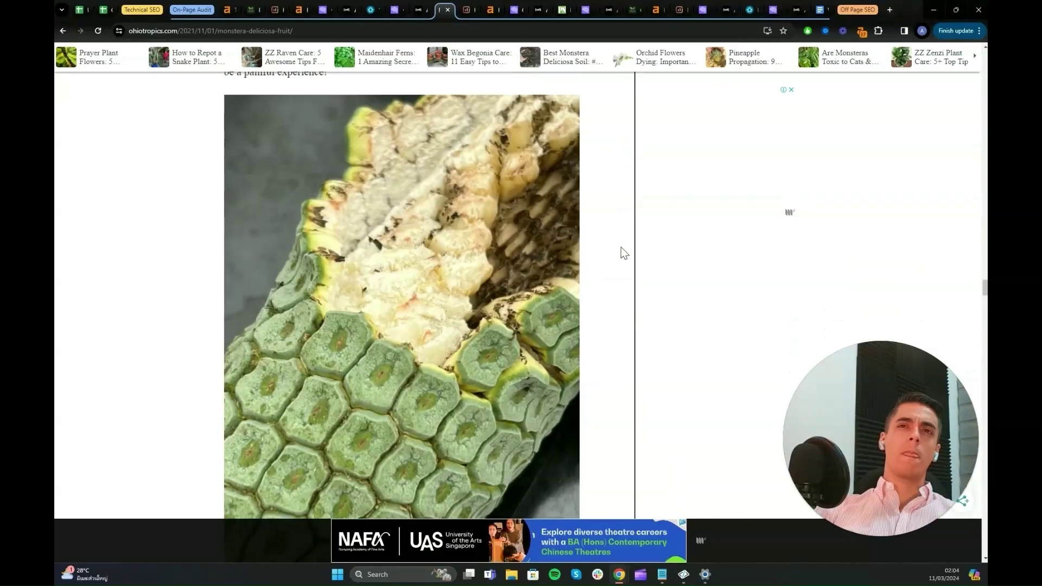
# Examine the article's ending: Related Posts links, plant care storefront link, Recommended posts, author line and comments section.
pyautogui.scroll(-7, 622, 248)
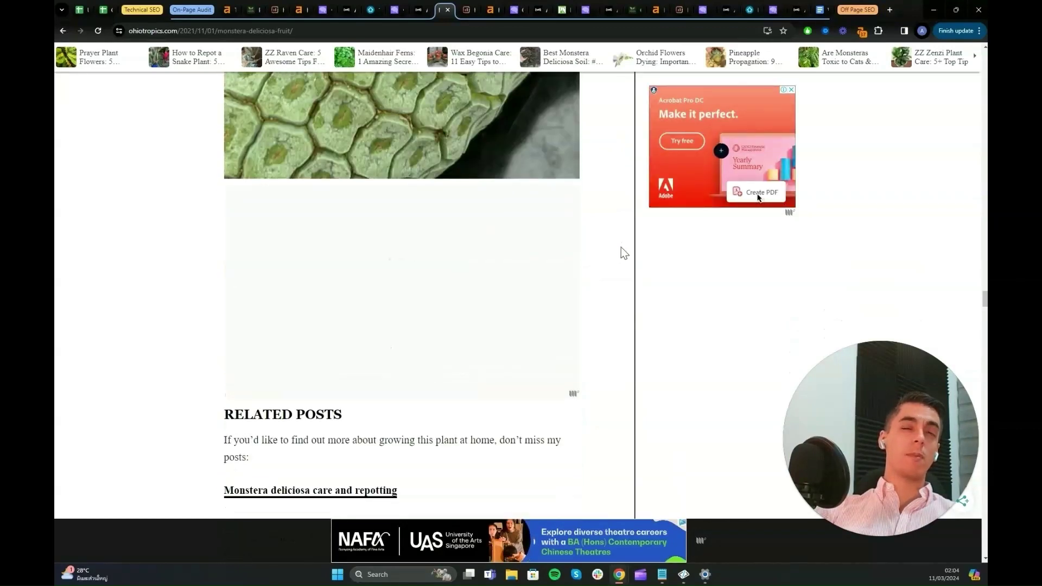
pyautogui.scroll(-3, 622, 248)
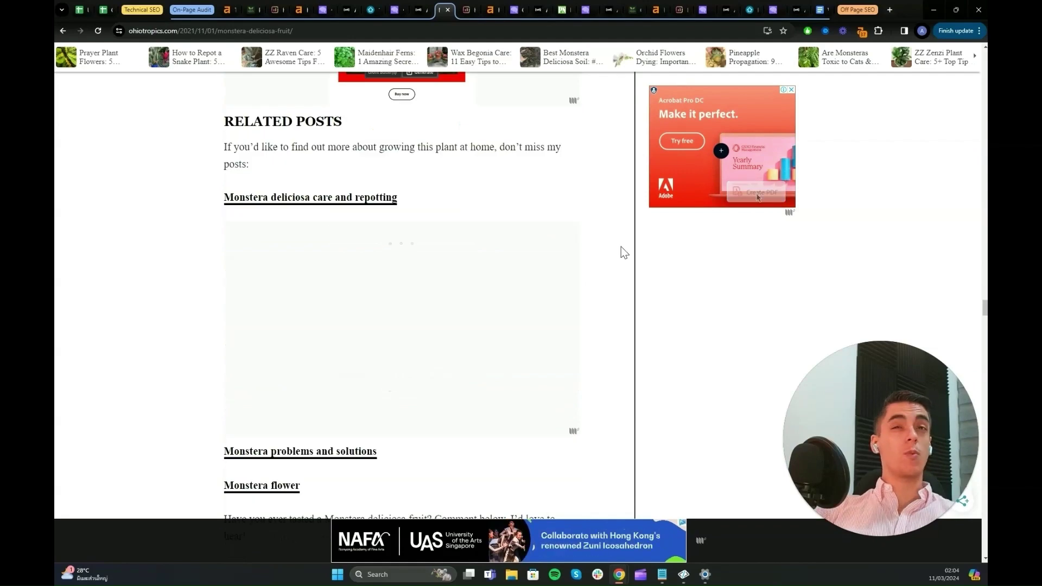
pyautogui.scroll(-6, 621, 246)
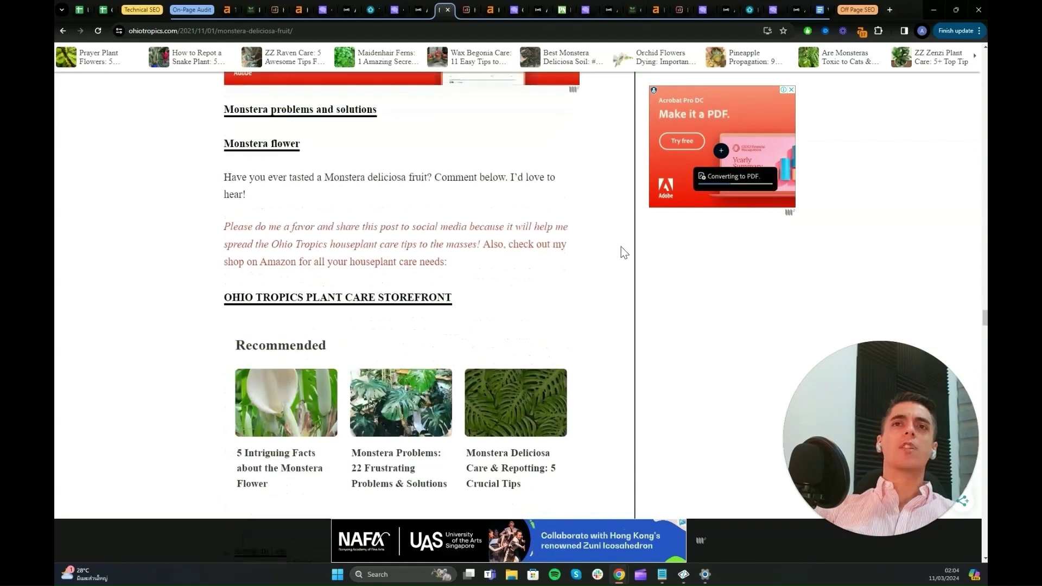
pyautogui.scroll(2, 617, 279)
pyautogui.scroll(-5, 619, 284)
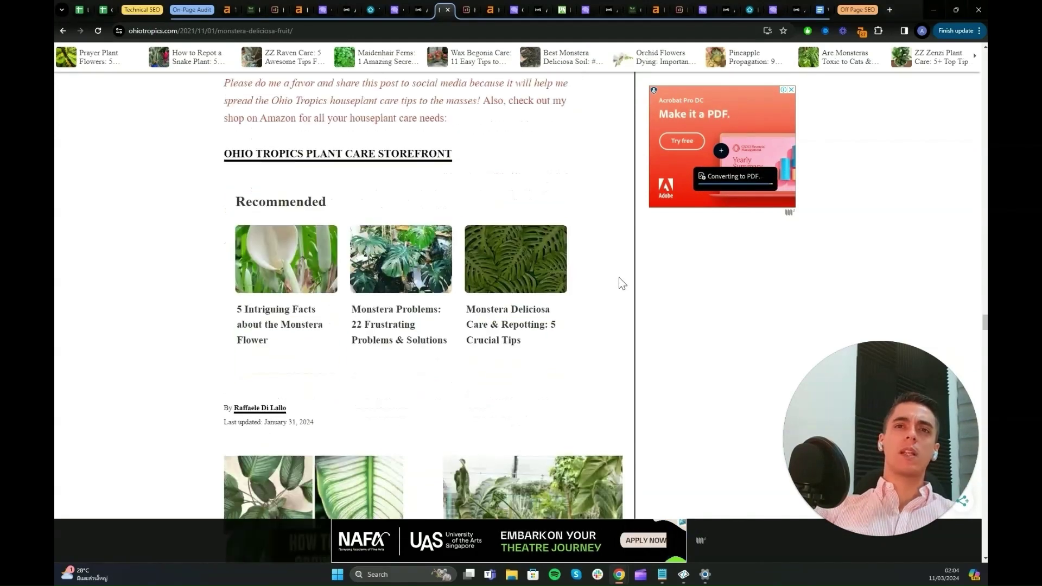
pyautogui.scroll(-3, 532, 284)
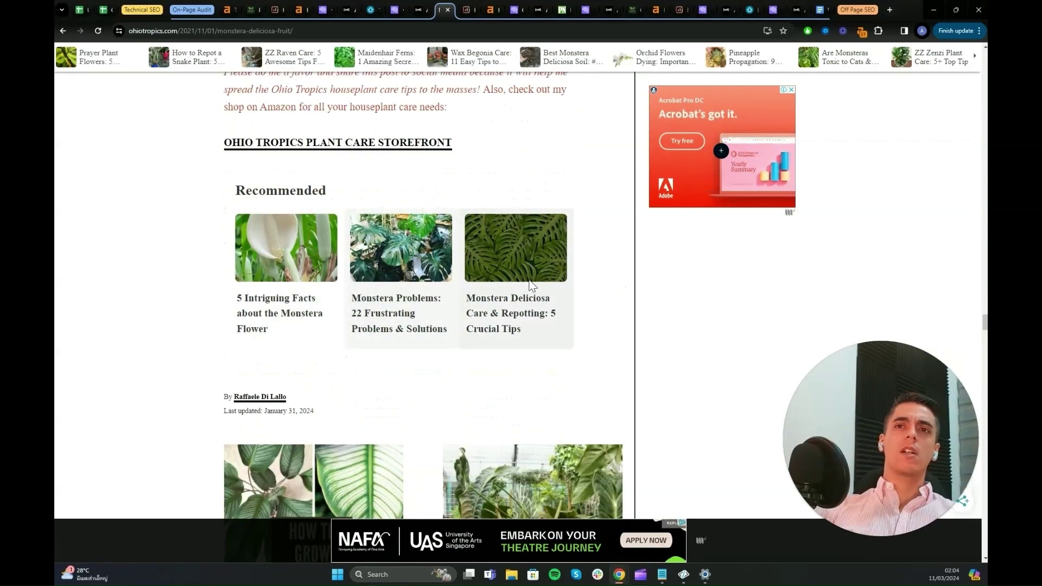
pyautogui.scroll(2, 375, 228)
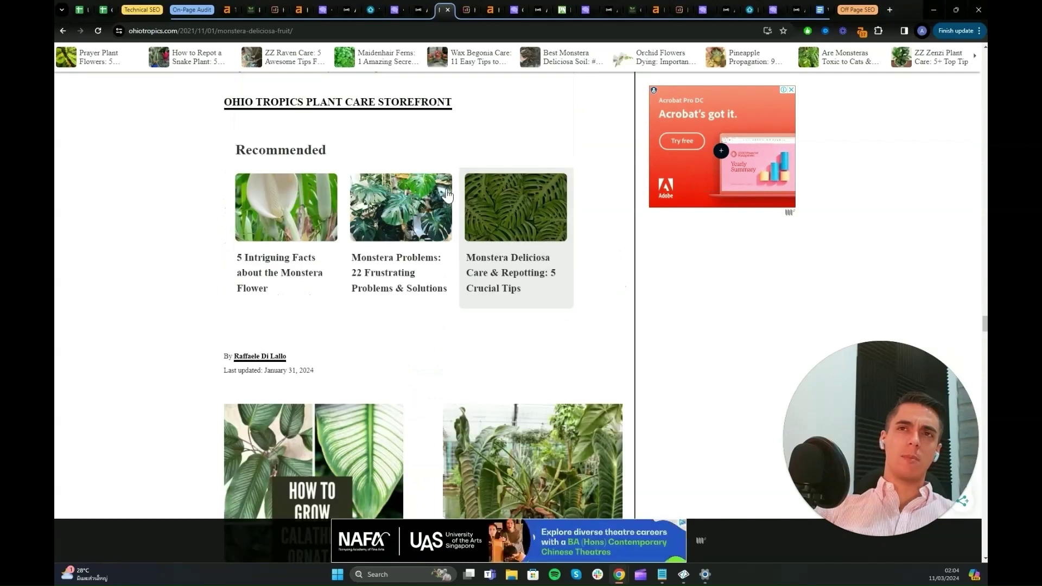
pyautogui.scroll(-11, 603, 206)
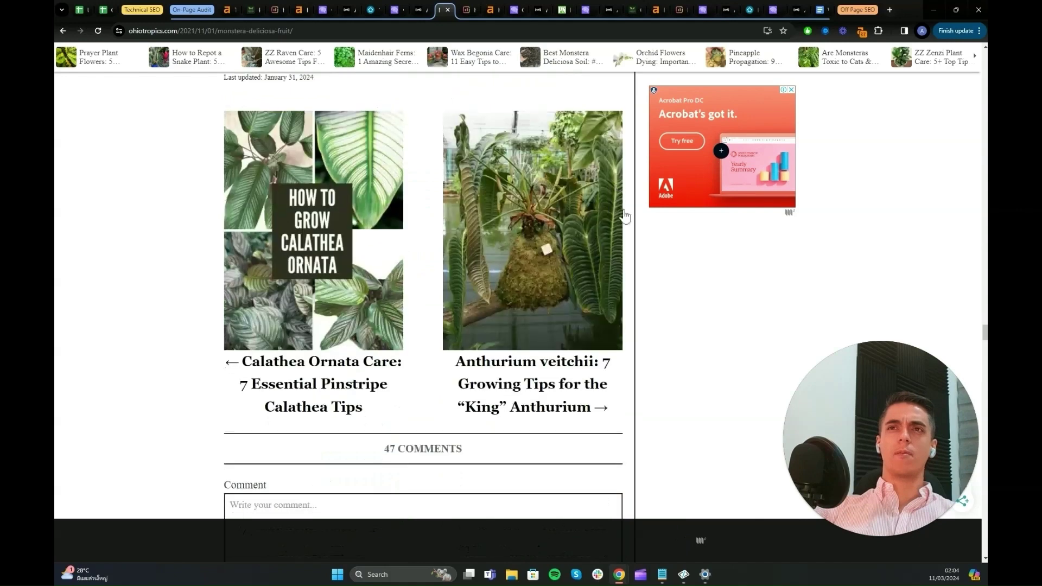
pyautogui.scroll(7, 635, 275)
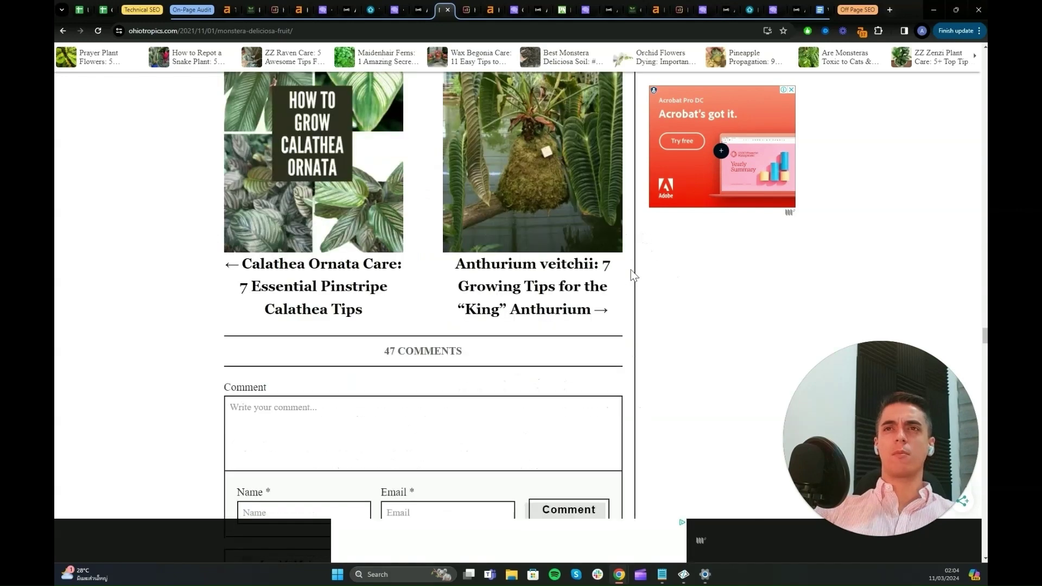
pyautogui.moveTo(859, 376); pyautogui.dragTo(799, 331)
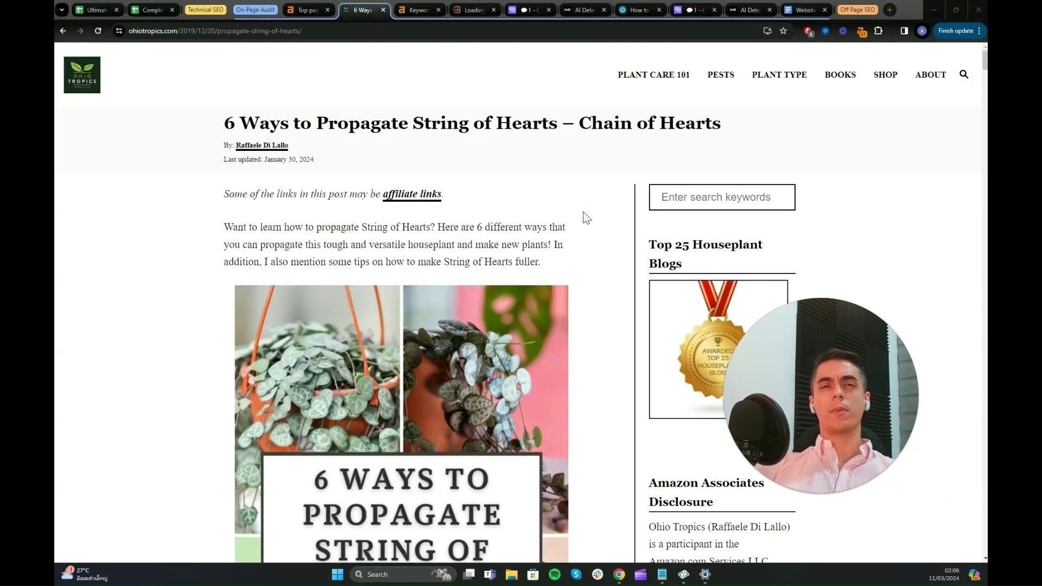
# Review the introduction, lead image and "6 Ways to Propagate String of Hearts" heading of the String of Hearts article.
pyautogui.scroll(-5, 598, 209)
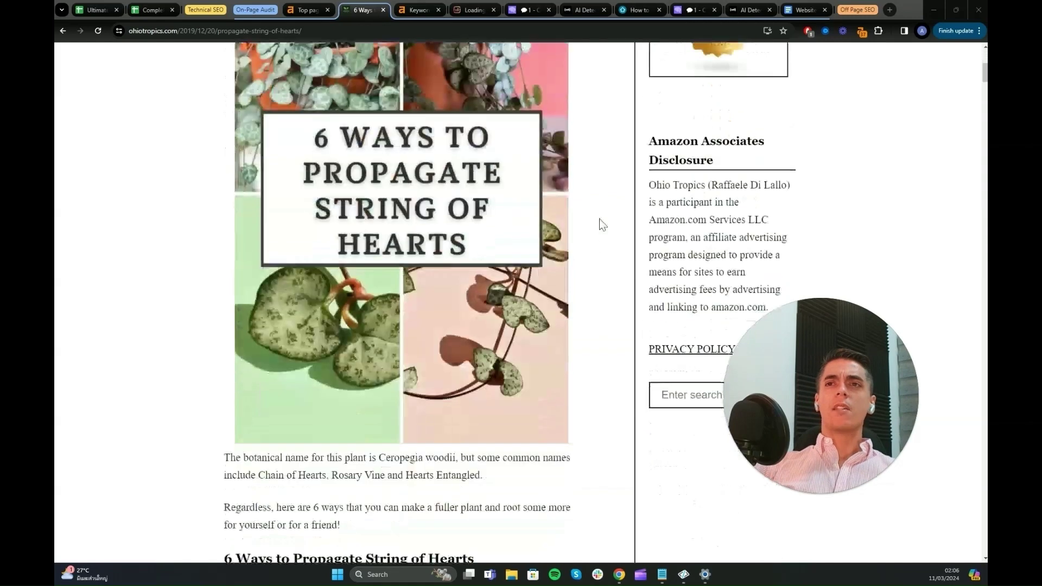
pyautogui.scroll(-8, 601, 222)
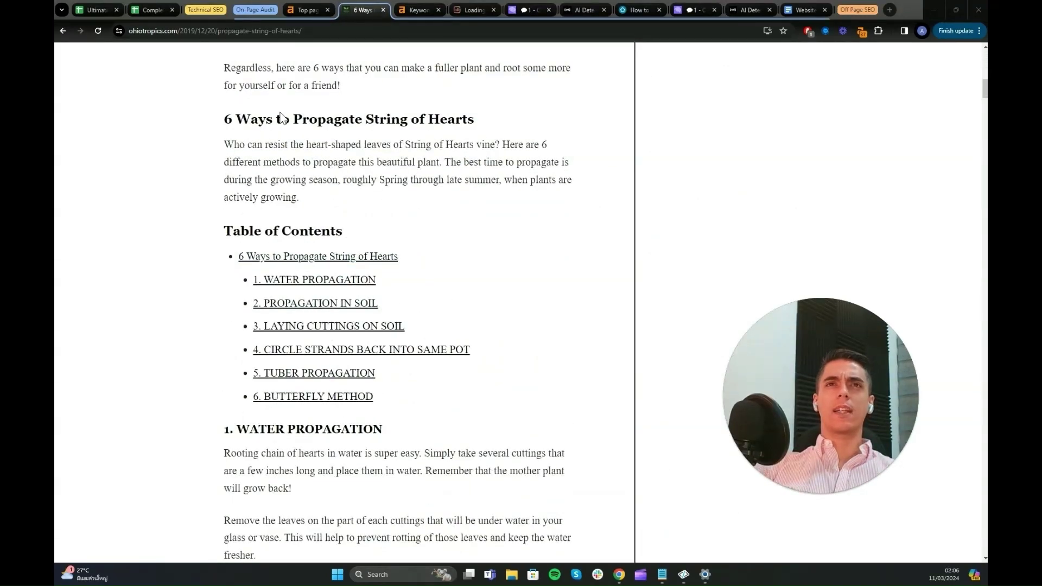
pyautogui.moveTo(236, 118); pyautogui.dragTo(330, 118)
pyautogui.click(372, 119)
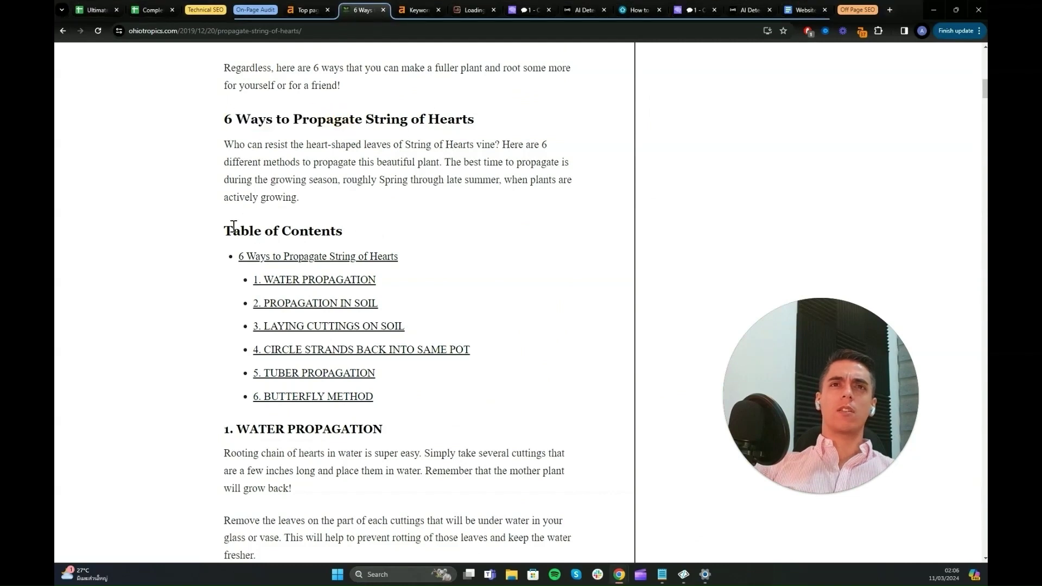
# Check the heading level of "Table of Contents" against the article's heading outline in the Ahrefs content report, closing the report when done.
pyautogui.moveTo(235, 231)
pyautogui.mouseDown()
pyautogui.moveTo(337, 228)
pyautogui.moveTo(236, 234)
pyautogui.mouseUp()
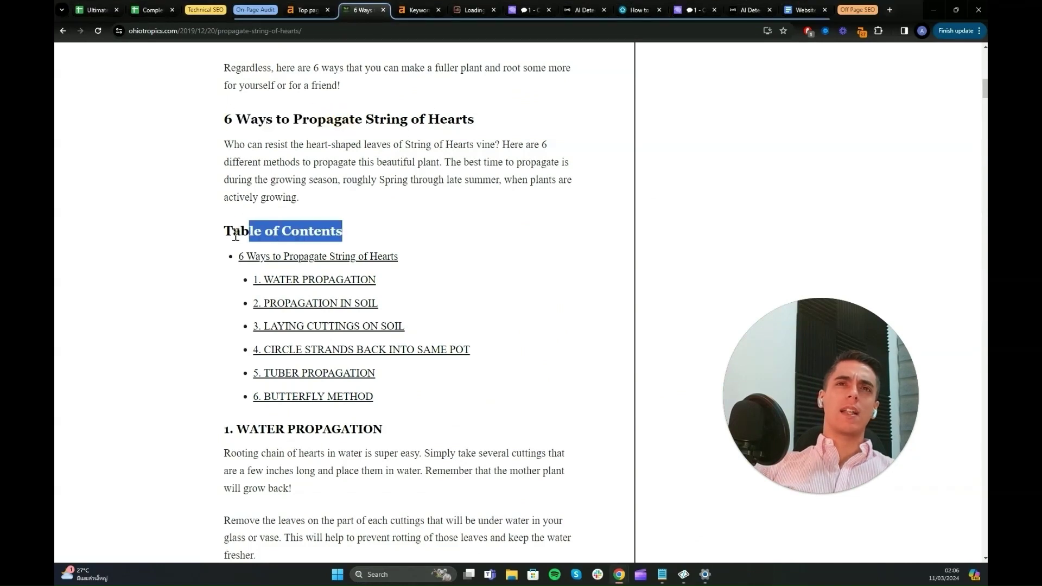
pyautogui.click(237, 233)
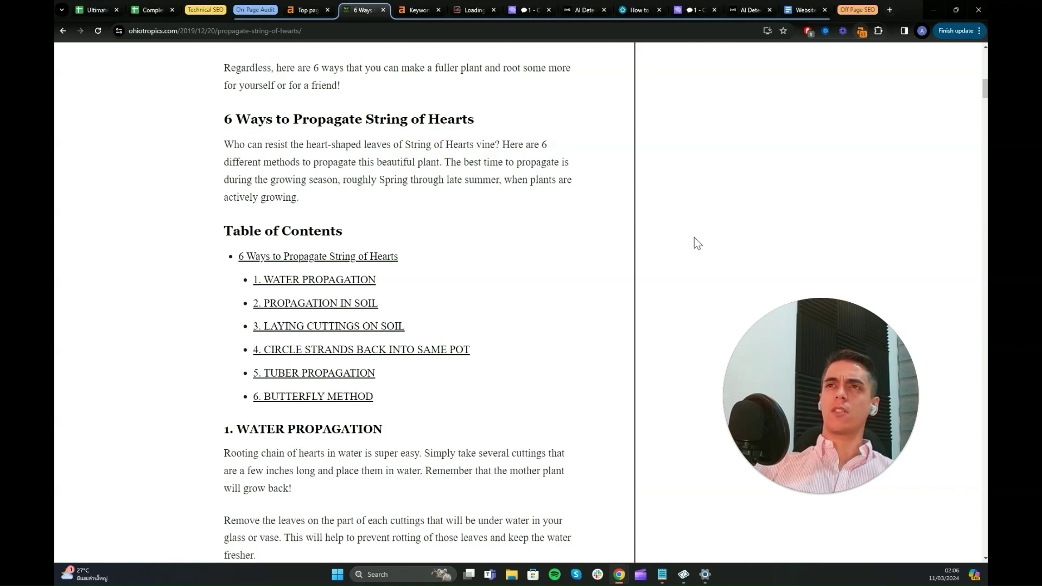
pyautogui.hotkey('alt', 'shift', 'a')
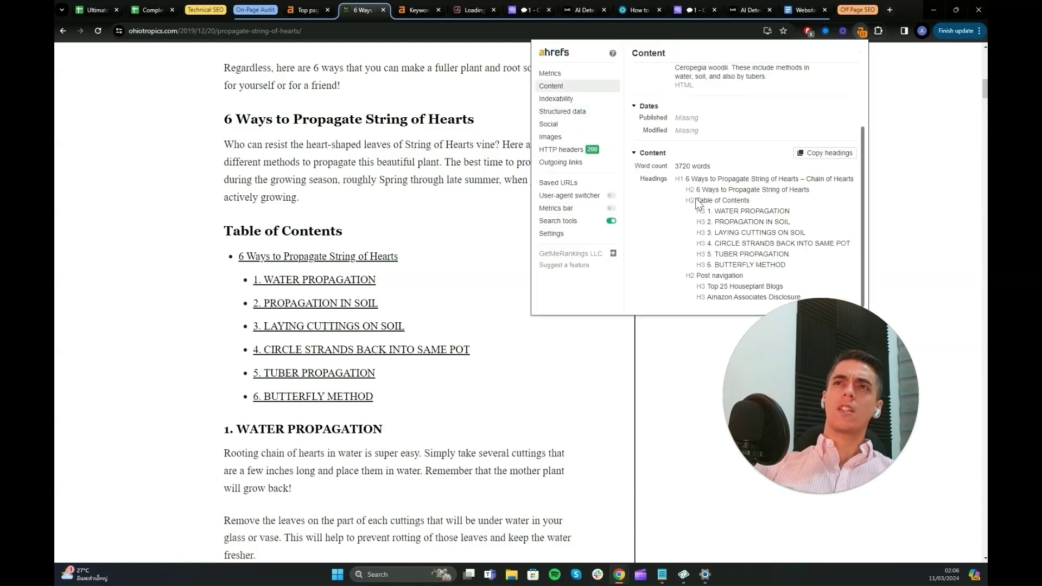
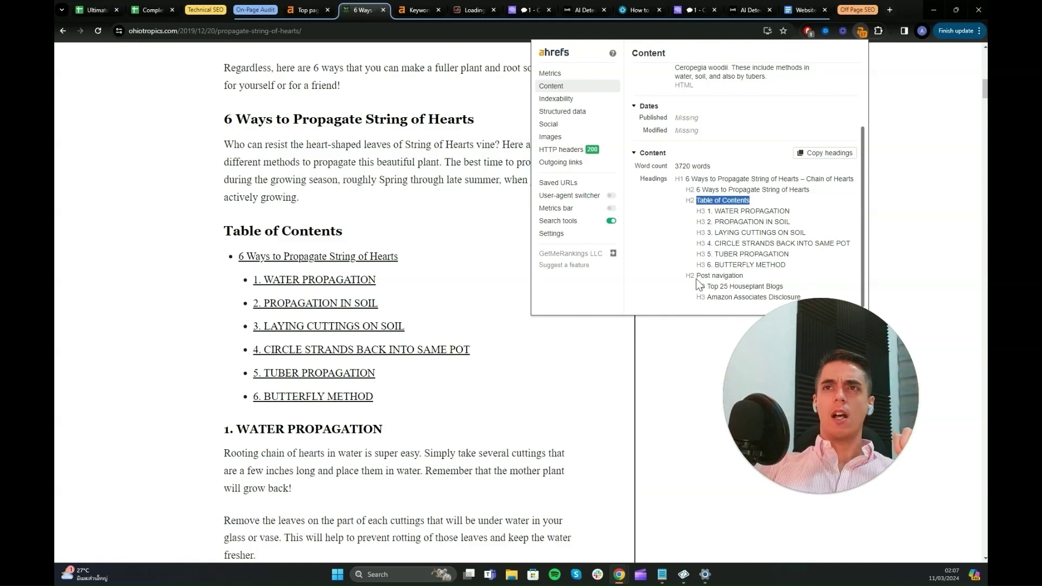
pyautogui.click(673, 371)
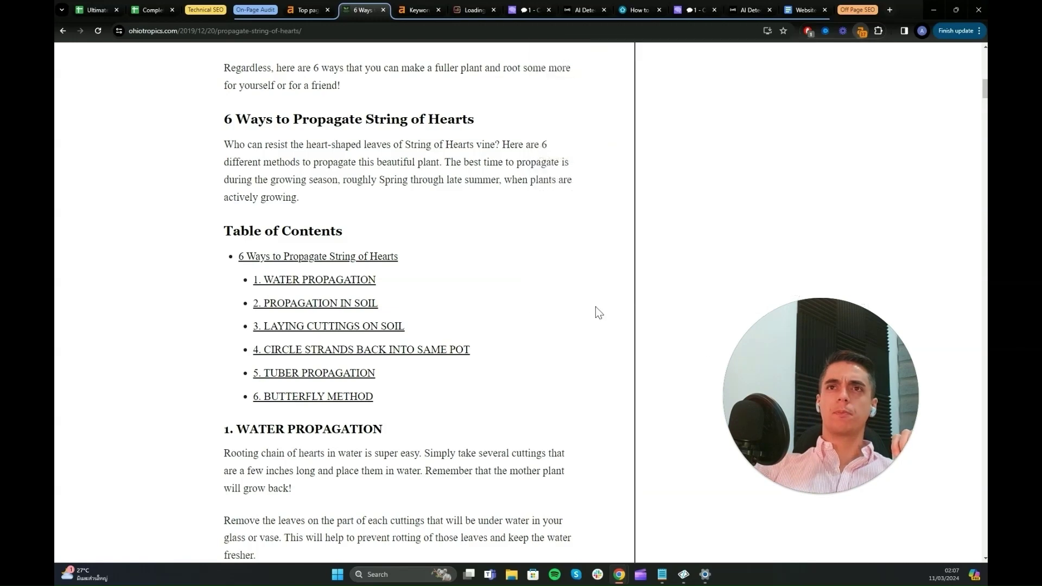
# Examine the Water Propagation section's original cutting and root photos, comparing their sizes and the text around them.
pyautogui.scroll(-12, 501, 240)
pyautogui.scroll(-8, 501, 266)
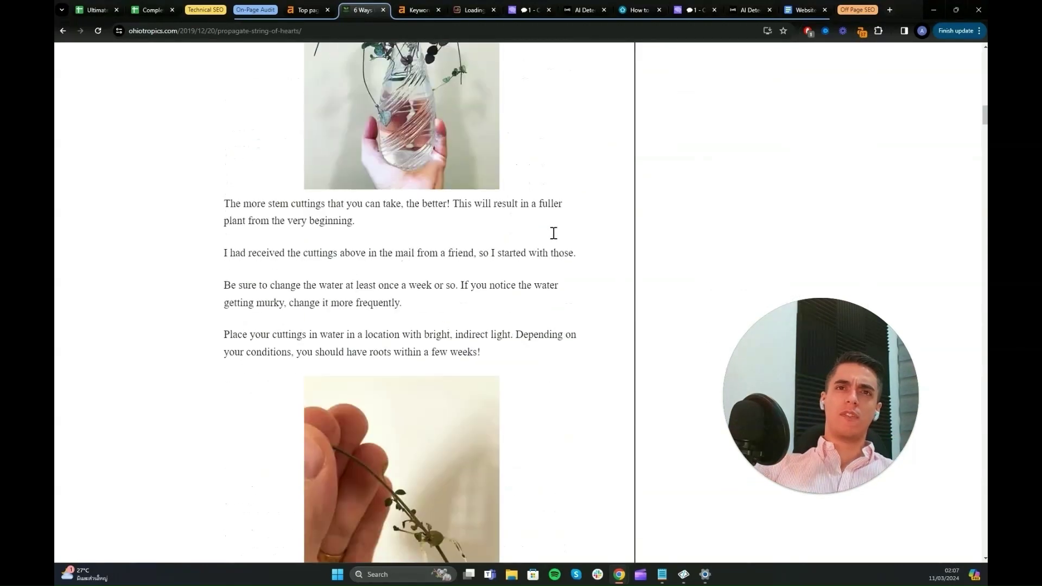
pyautogui.scroll(-2, 563, 234)
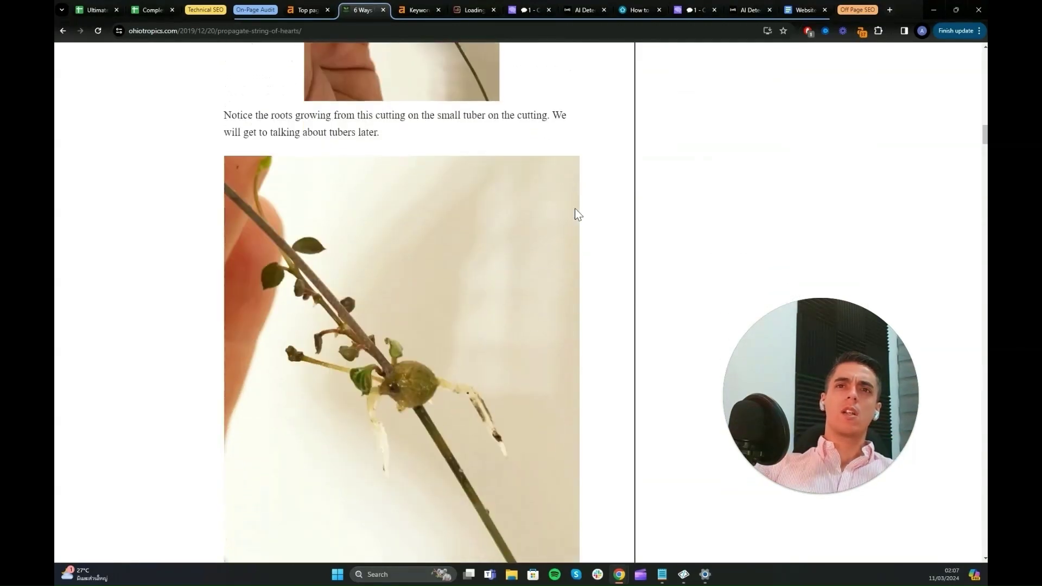
pyautogui.scroll(5, 575, 209)
pyautogui.scroll(3, 561, 230)
pyautogui.scroll(-8, 457, 296)
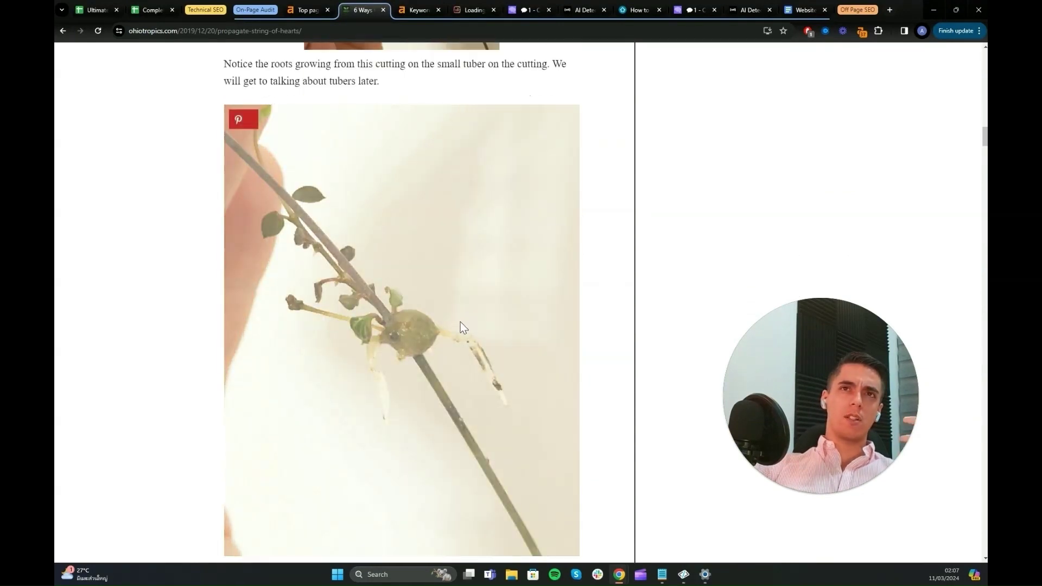
pyautogui.scroll(3, 469, 299)
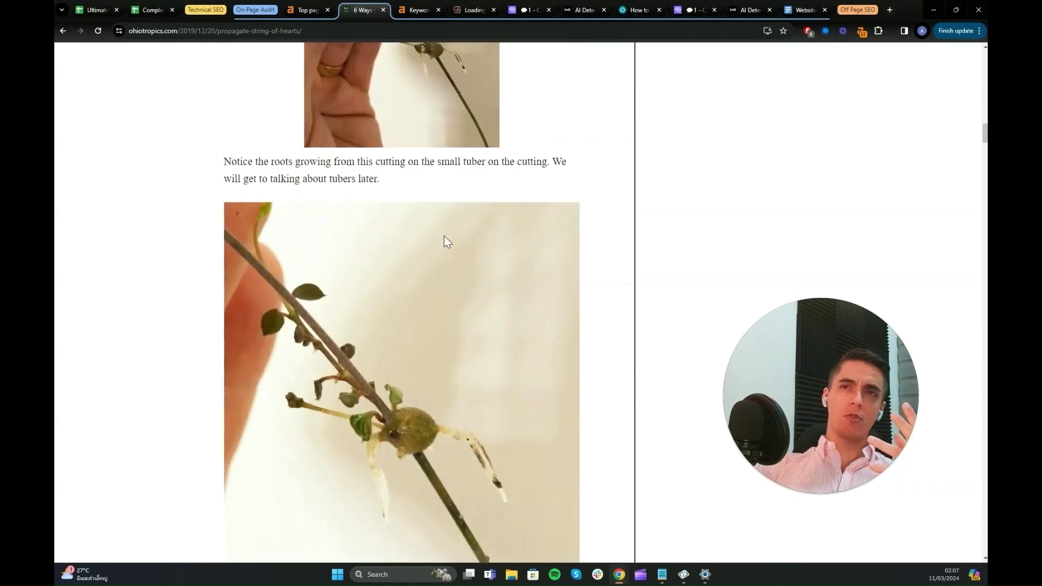
pyautogui.scroll(5, 444, 237)
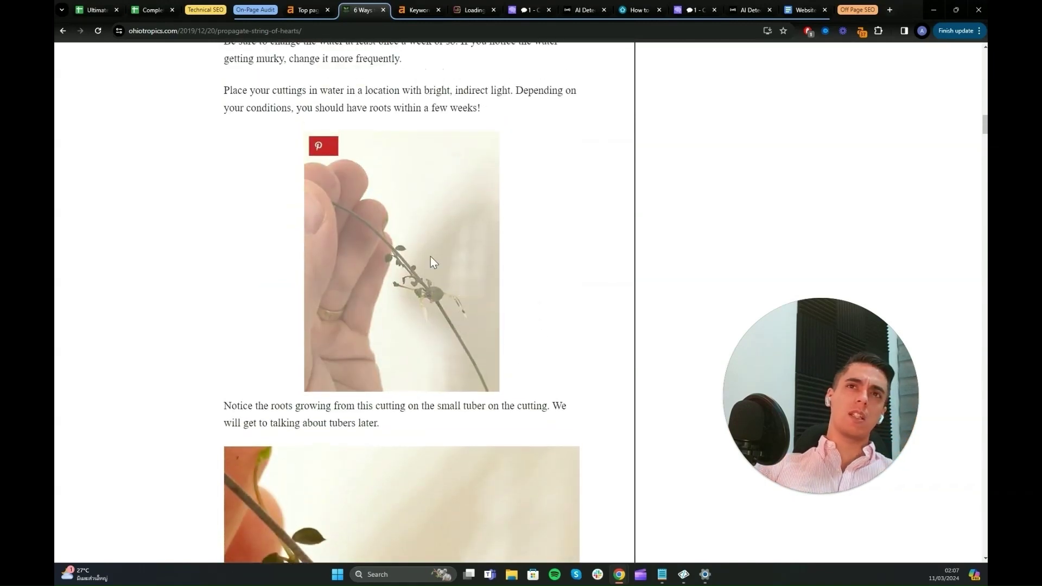
# Review the "Laying Cuttings on Soil" and "Circle Strands Back into Same Pot" sections for headings, internal links and photos.
pyautogui.scroll(-15, 566, 221)
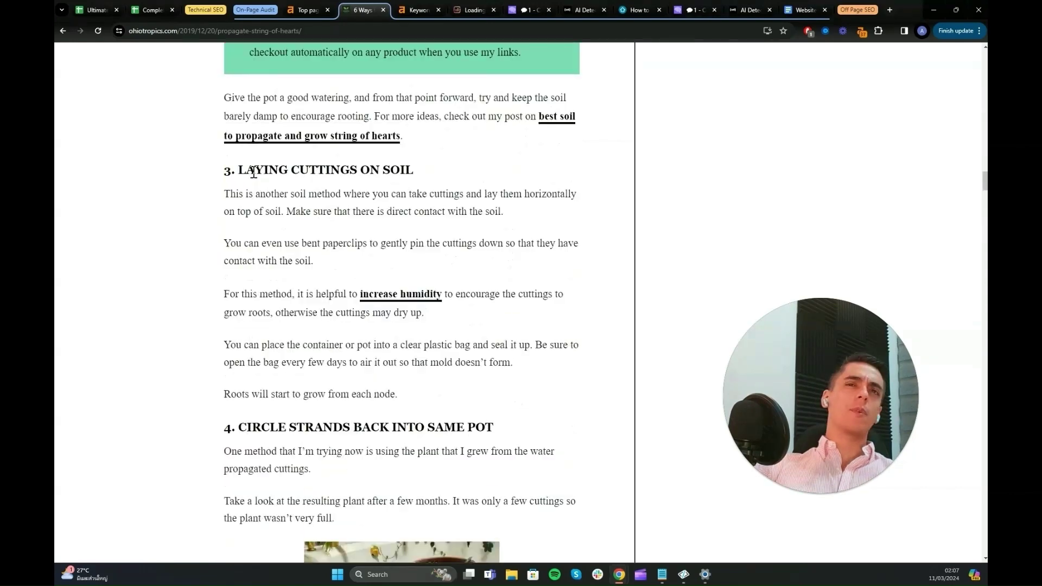
pyautogui.moveTo(228, 171); pyautogui.dragTo(334, 194)
pyautogui.click(486, 341)
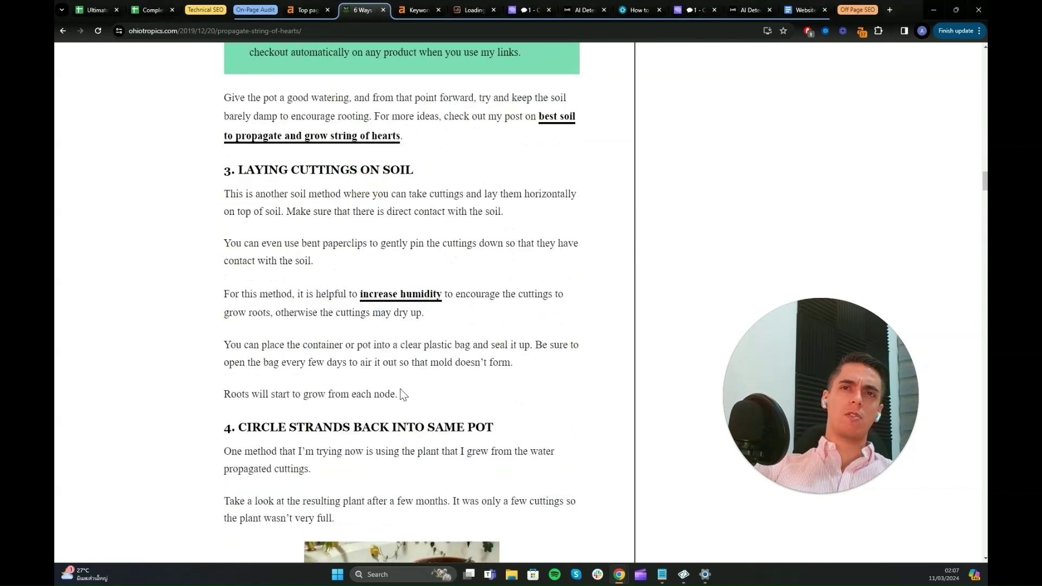
pyautogui.scroll(-9, 565, 214)
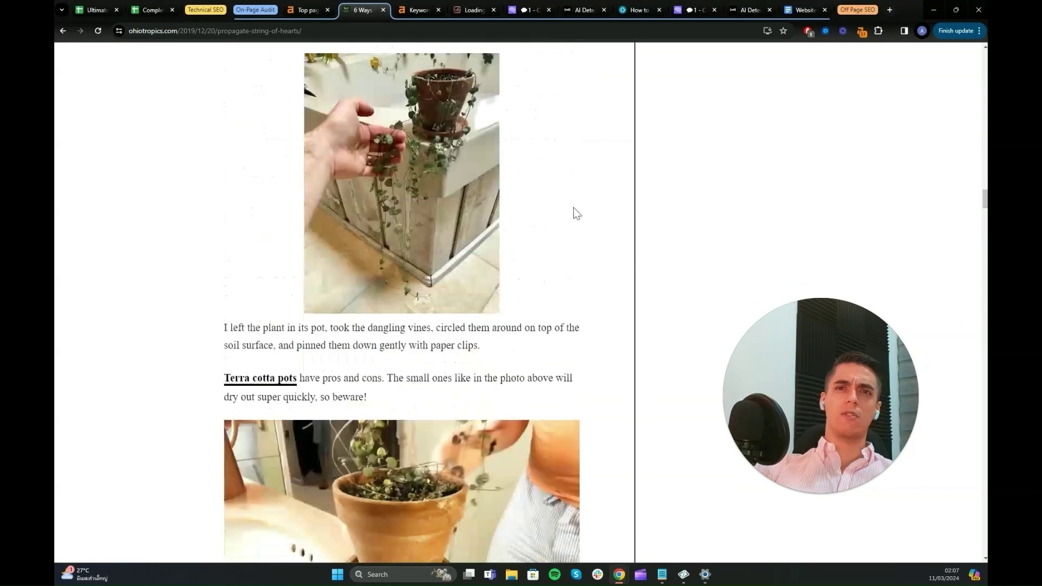
pyautogui.scroll(-6, 582, 214)
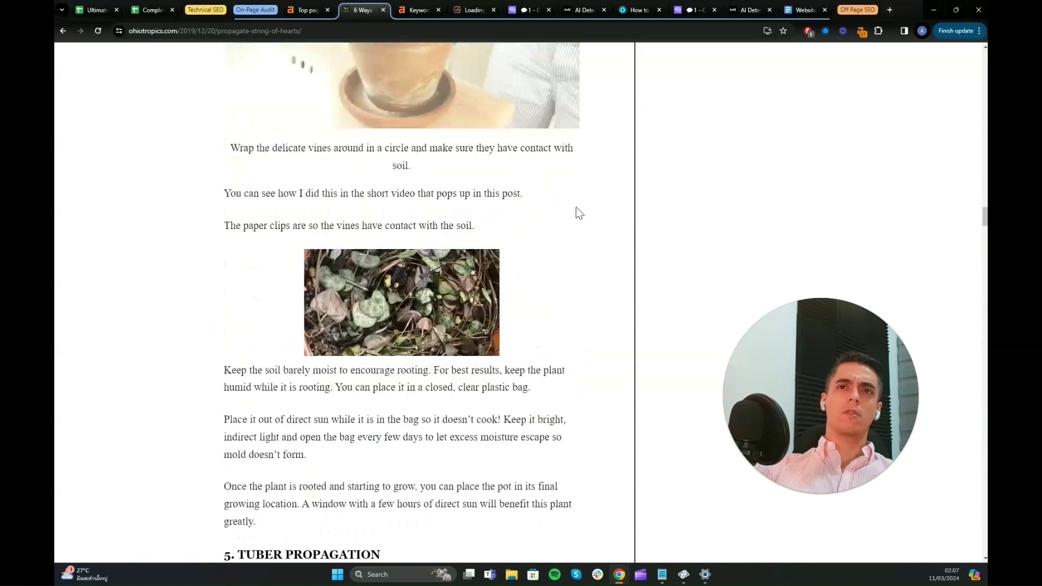
# Review the "Tuber Propagation" and butterfly method sections of the String of Hearts article through to the closing internal link and author line.
pyautogui.scroll(-2, 576, 208)
pyautogui.scroll(-20, 577, 215)
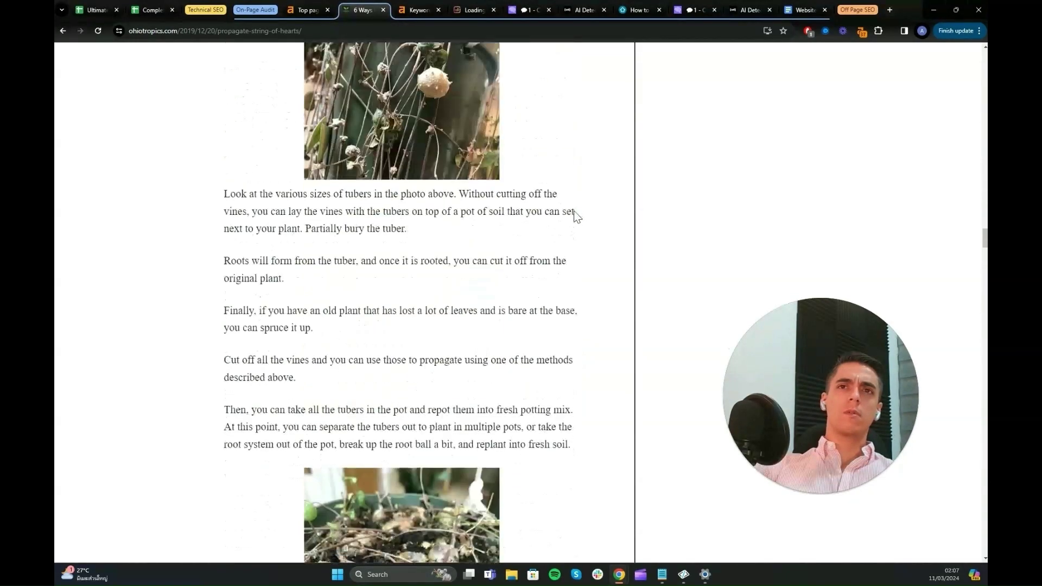
pyautogui.scroll(-15, 583, 214)
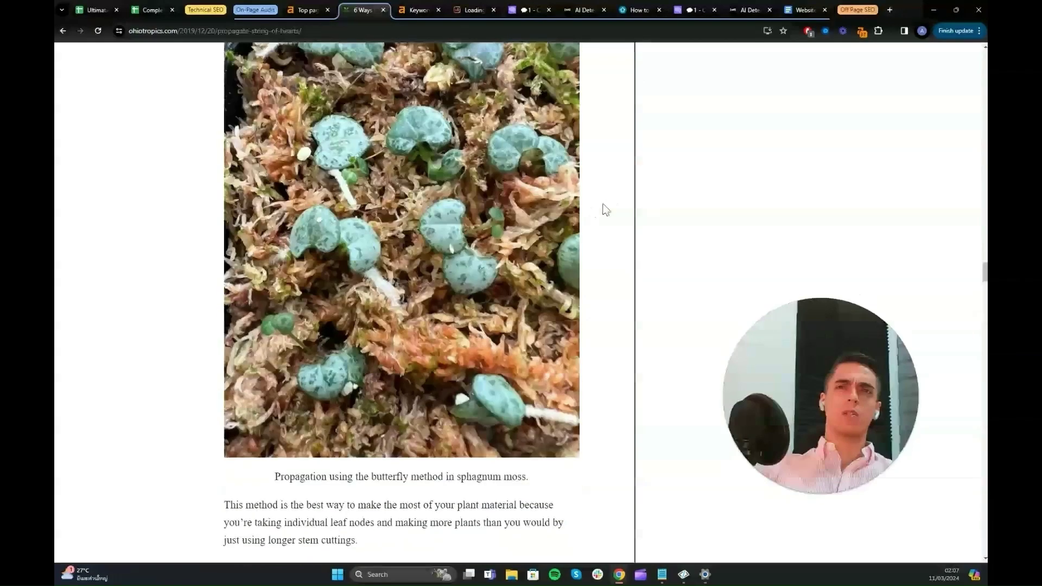
pyautogui.scroll(2, 603, 213)
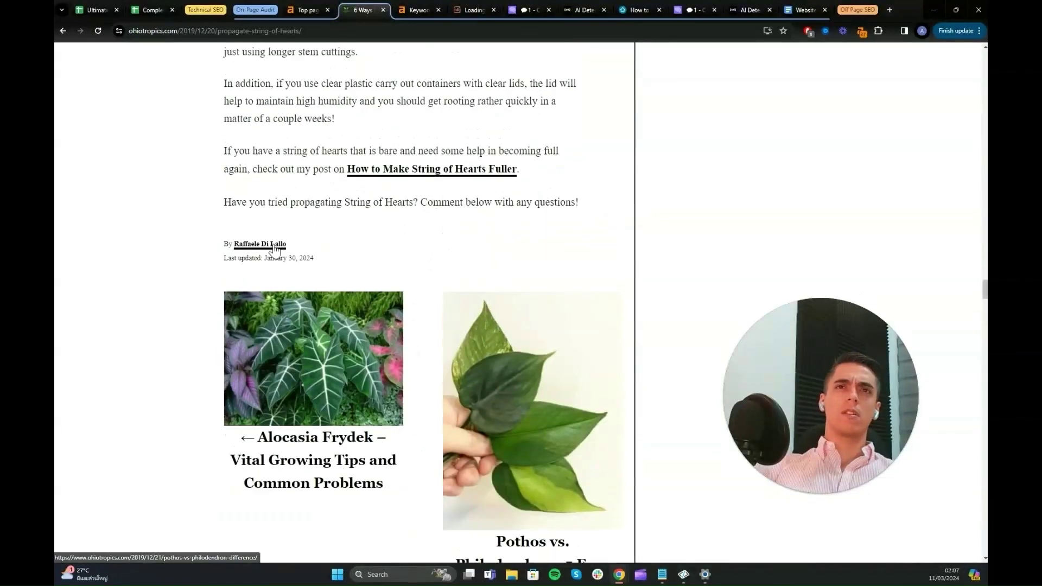
# Survey the reader comments and author replies below the String of Hearts article down to the footer, returning to the comment form.
pyautogui.scroll(-20, 416, 252)
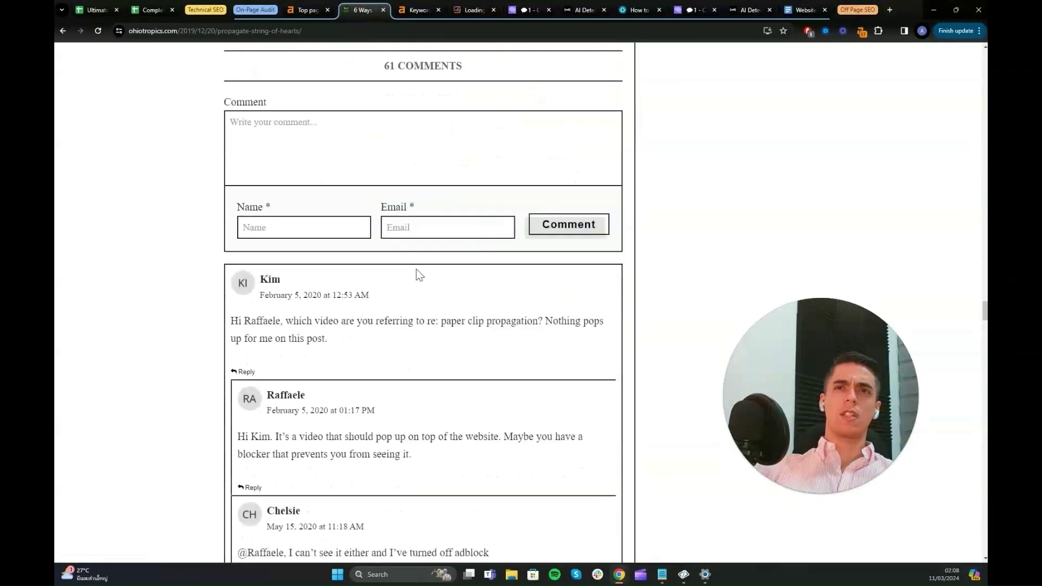
pyautogui.scroll(-4, 422, 273)
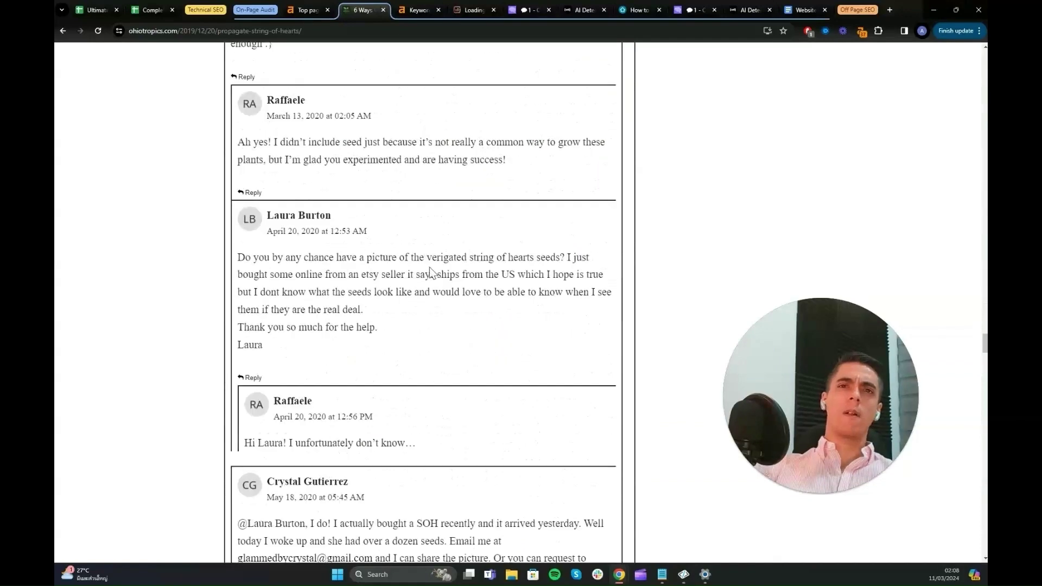
pyautogui.scroll(-2, 440, 288)
pyautogui.scroll(-20, 443, 286)
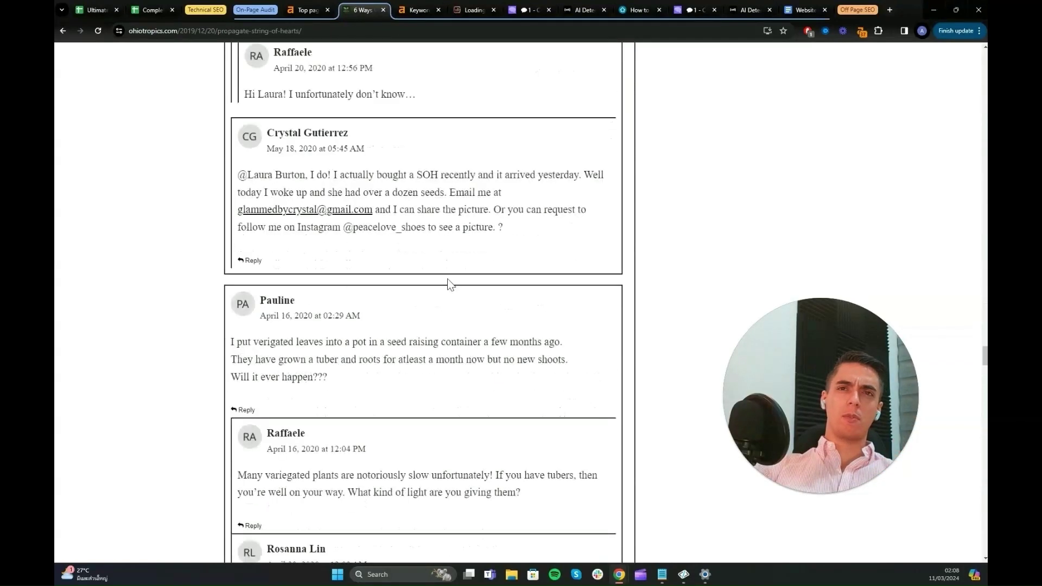
pyautogui.scroll(-20, 449, 279)
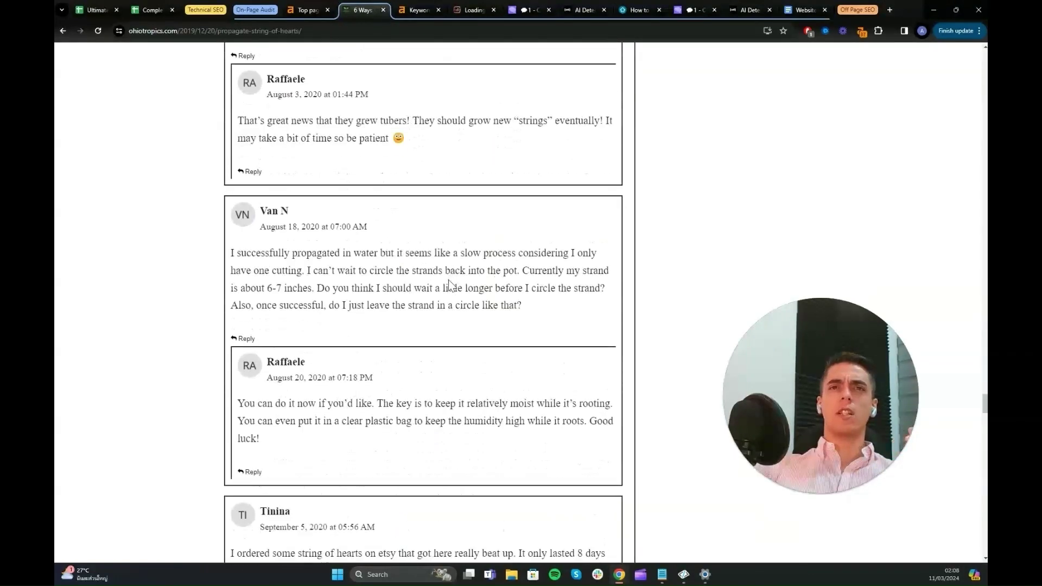
pyautogui.scroll(-20, 451, 282)
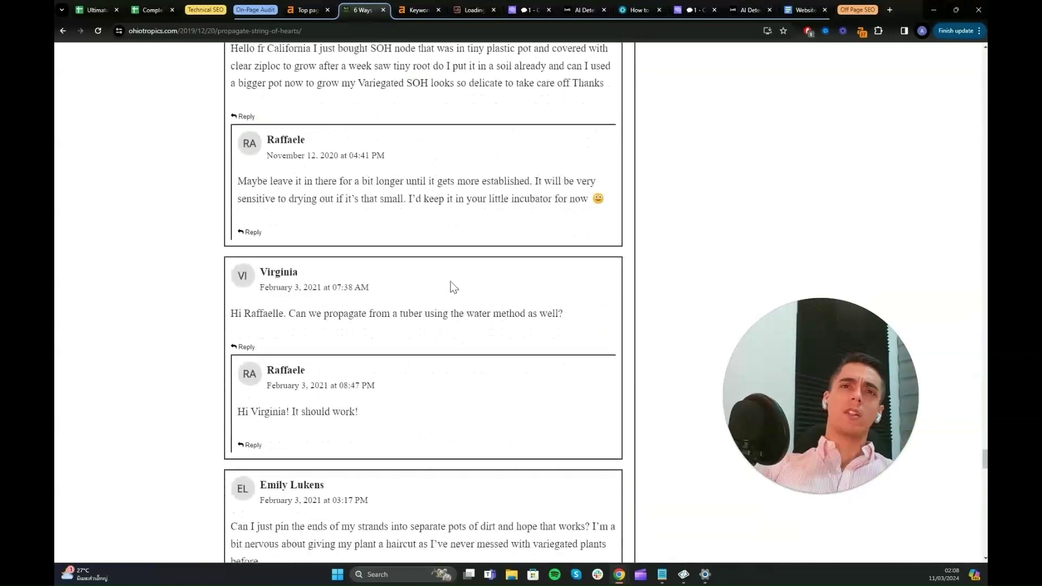
pyautogui.scroll(-20, 454, 287)
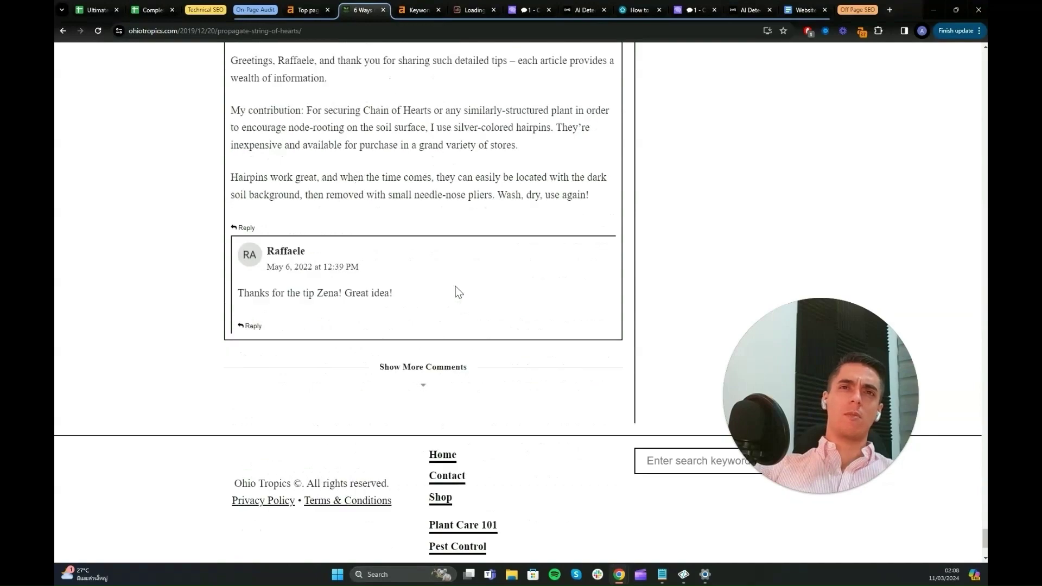
pyautogui.scroll(18, 458, 294)
pyautogui.scroll(15, 472, 312)
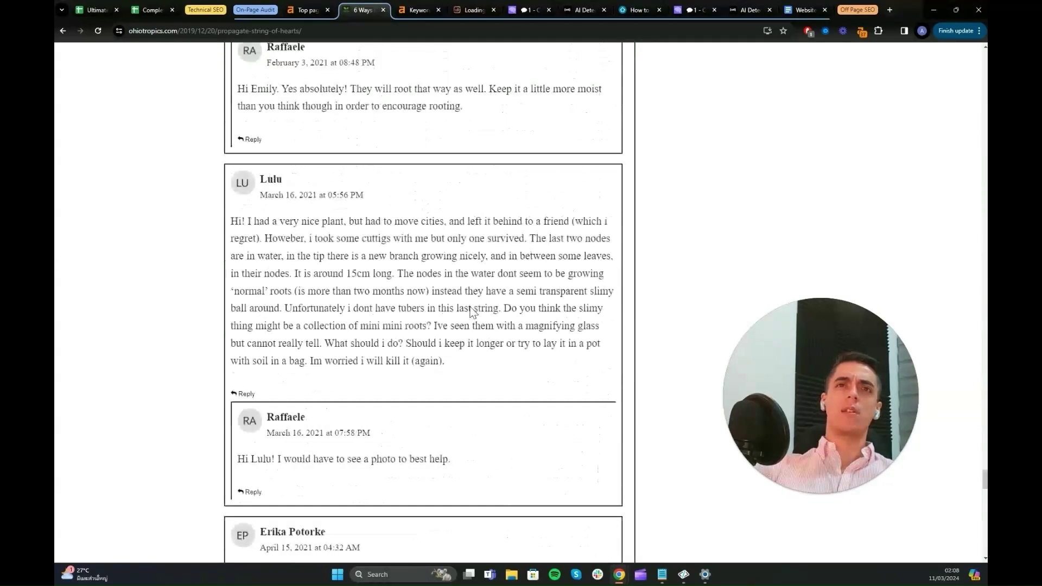
pyautogui.scroll(15, 469, 308)
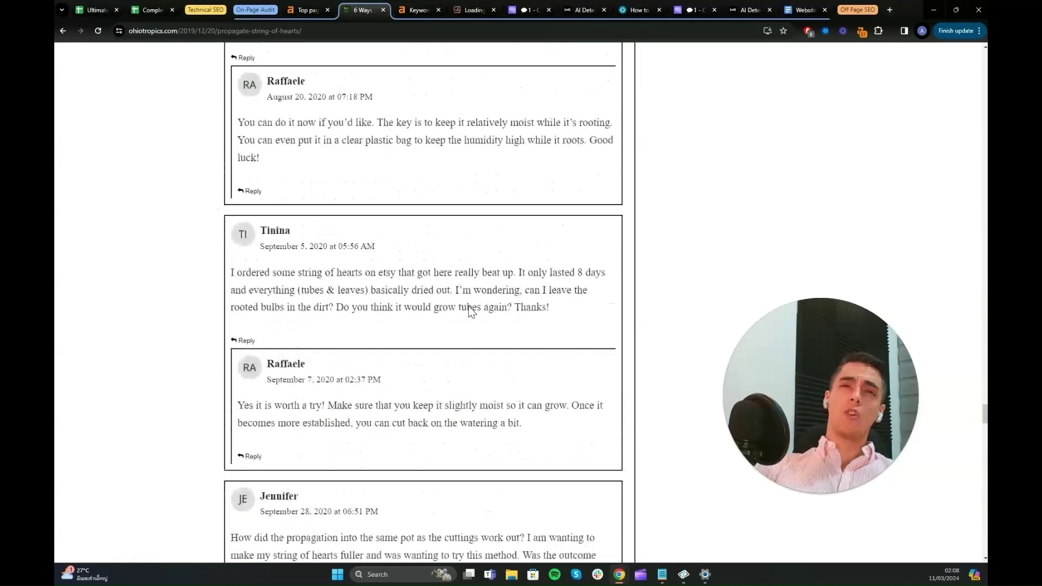
pyautogui.scroll(15, 470, 309)
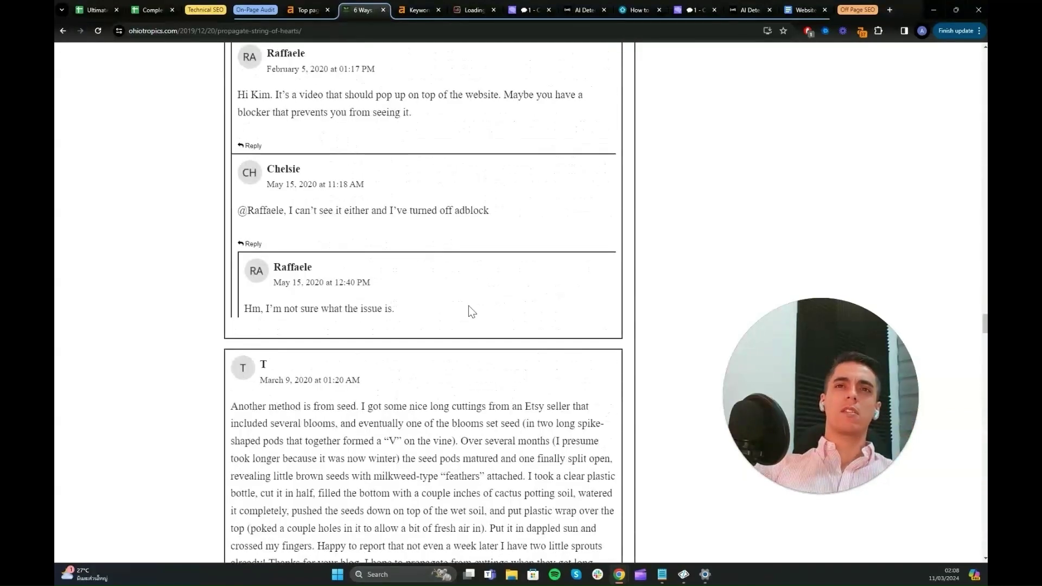
pyautogui.scroll(6, 469, 307)
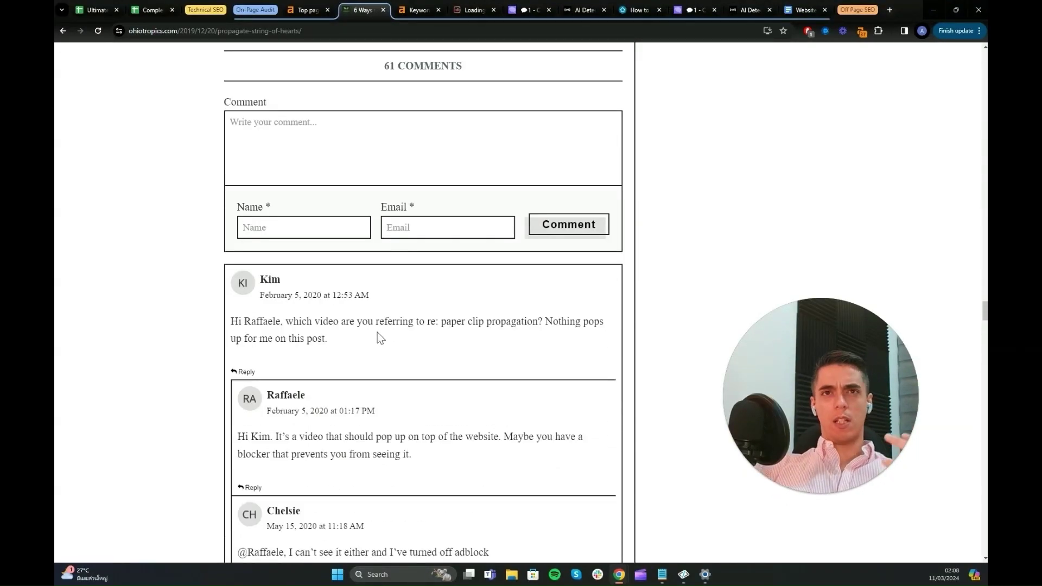
# Read the opening comment threads about the missing pop-up video and propagating String of Hearts from seed.
pyautogui.scroll(-1, 468, 267)
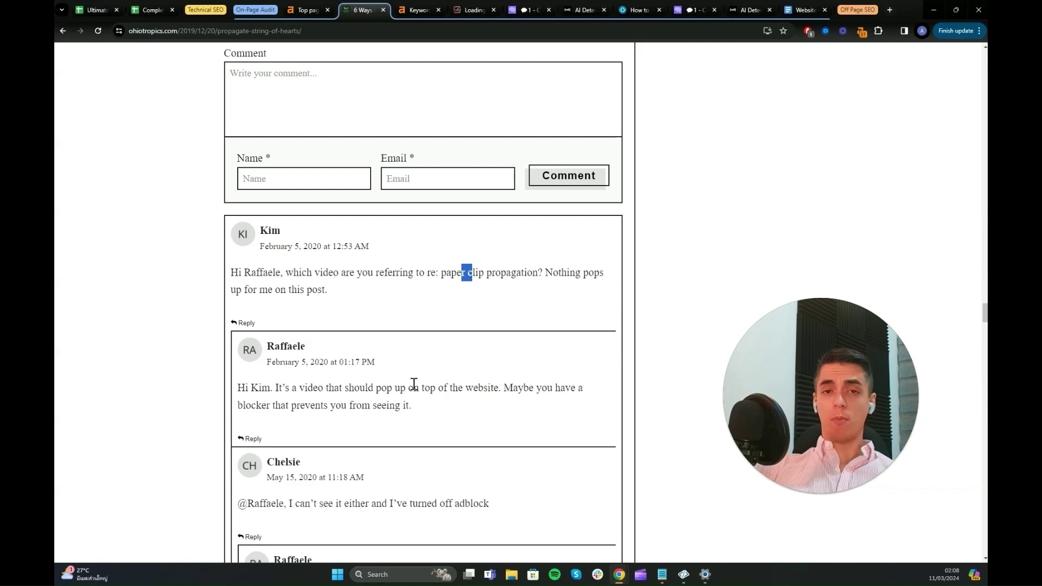
pyautogui.scroll(-2, 411, 383)
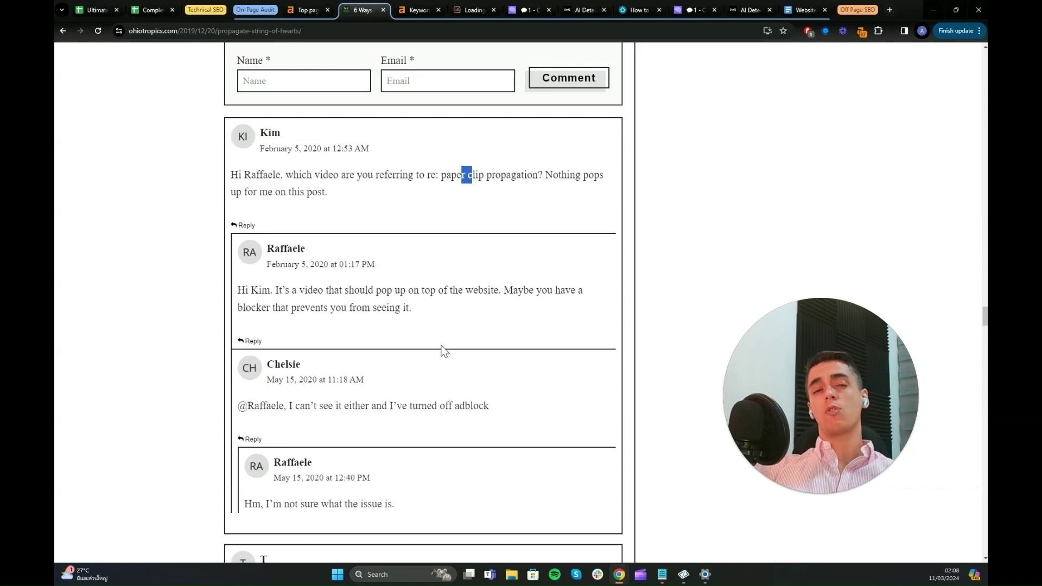
pyautogui.scroll(-5, 442, 350)
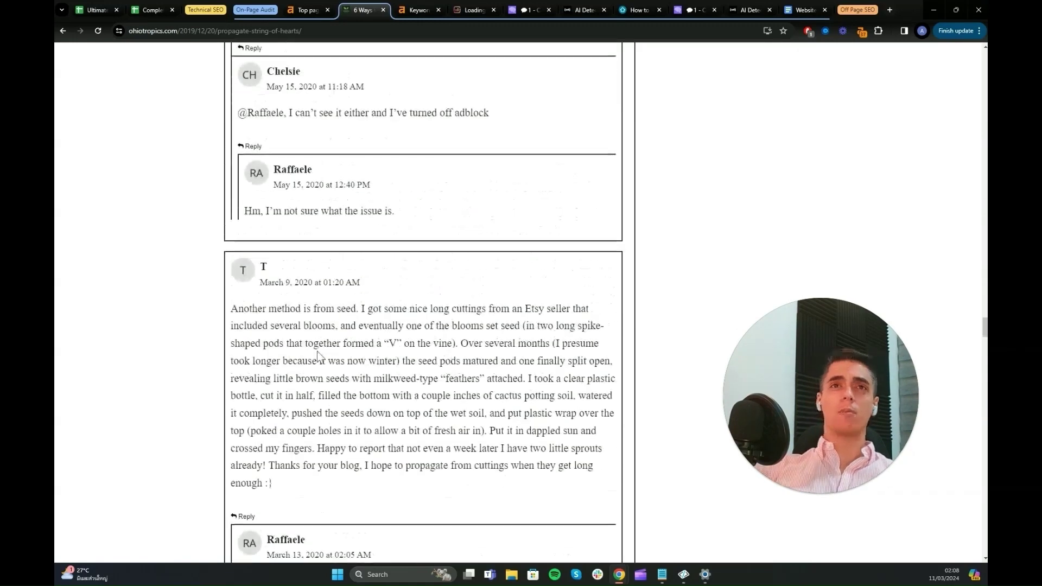
pyautogui.moveTo(270, 482); pyautogui.dragTo(230, 307)
pyautogui.click(236, 307)
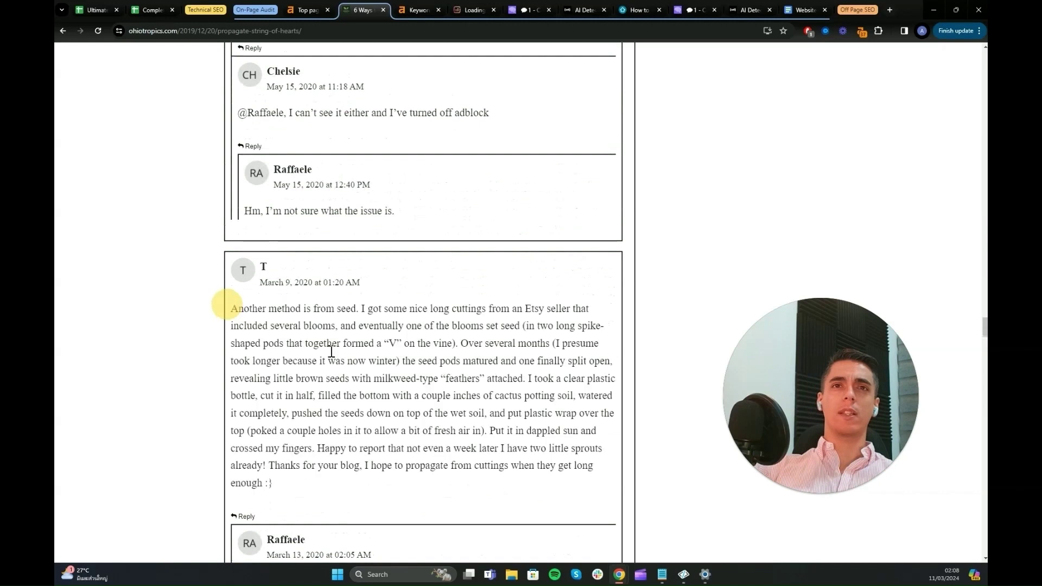
pyautogui.moveTo(408, 378); pyautogui.dragTo(383, 378)
pyautogui.click(410, 378)
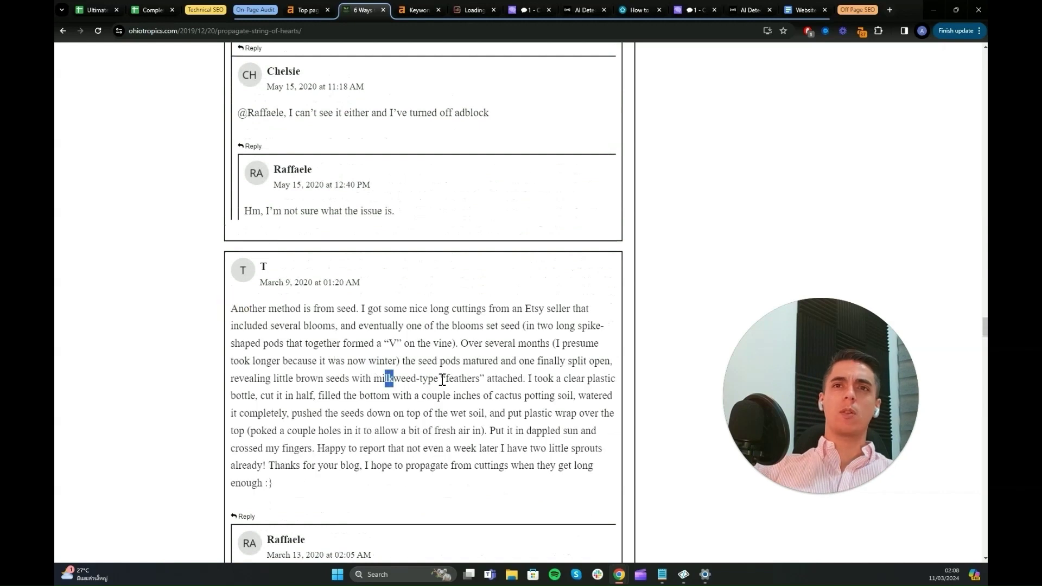
pyautogui.moveTo(453, 379); pyautogui.dragTo(475, 380)
pyautogui.click(505, 383)
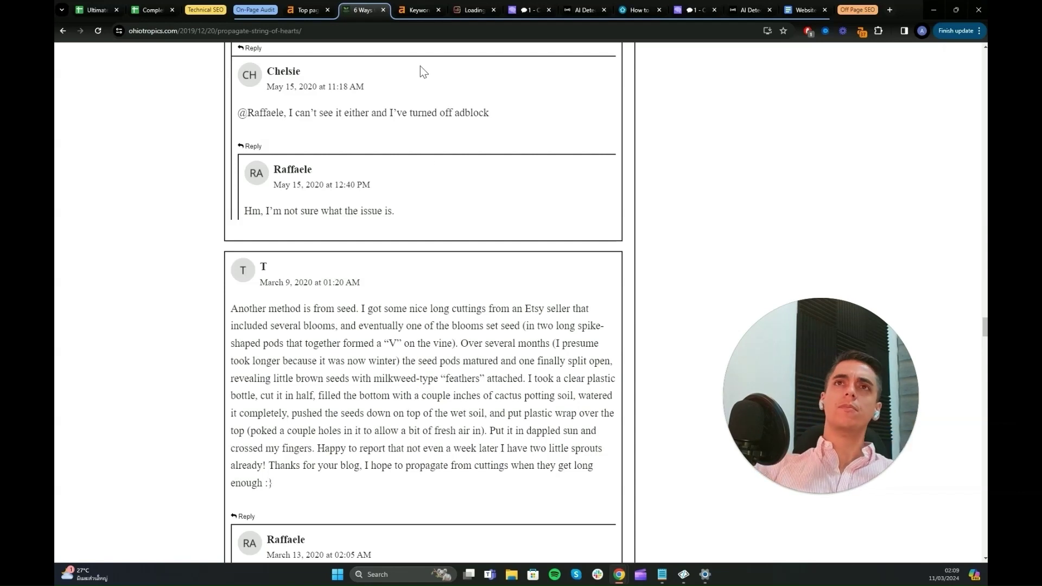
# Switch to Ahrefs and compare the DR of the Home To Heather and Ohio Tropics results ranking for "how to propagate string of hearts".
pyautogui.hotkey('ctrl', 'Tab')
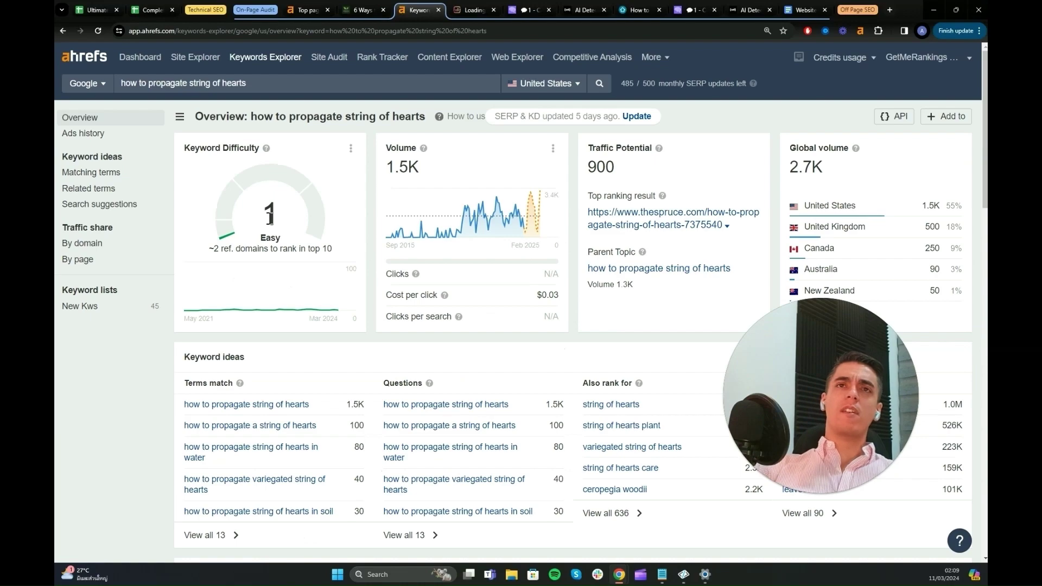
pyautogui.scroll(-9, 418, 250)
pyautogui.scroll(-9, 434, 265)
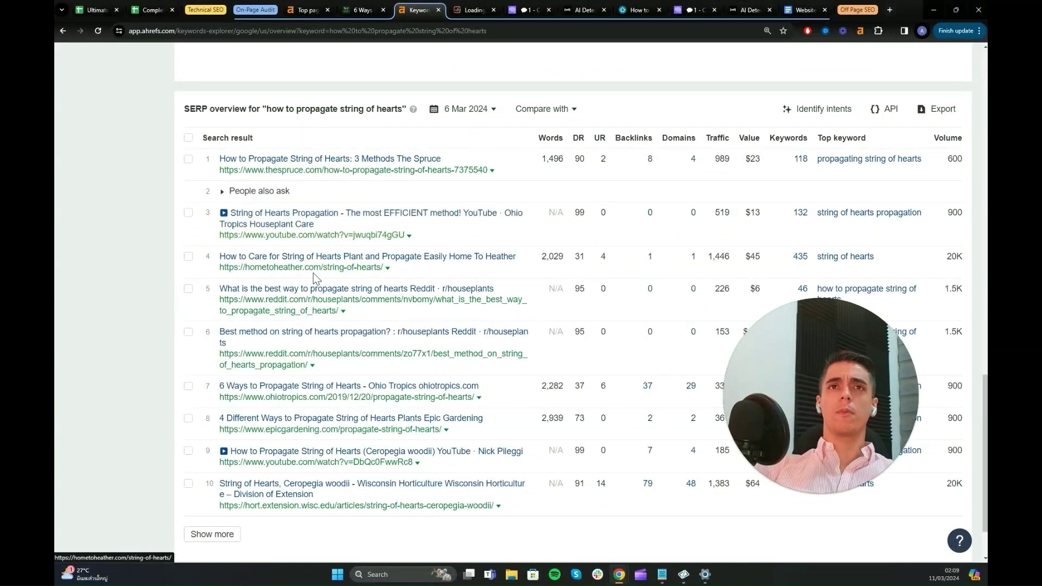
pyautogui.moveTo(582, 256); pyautogui.dragTo(576, 256)
pyautogui.click(579, 295)
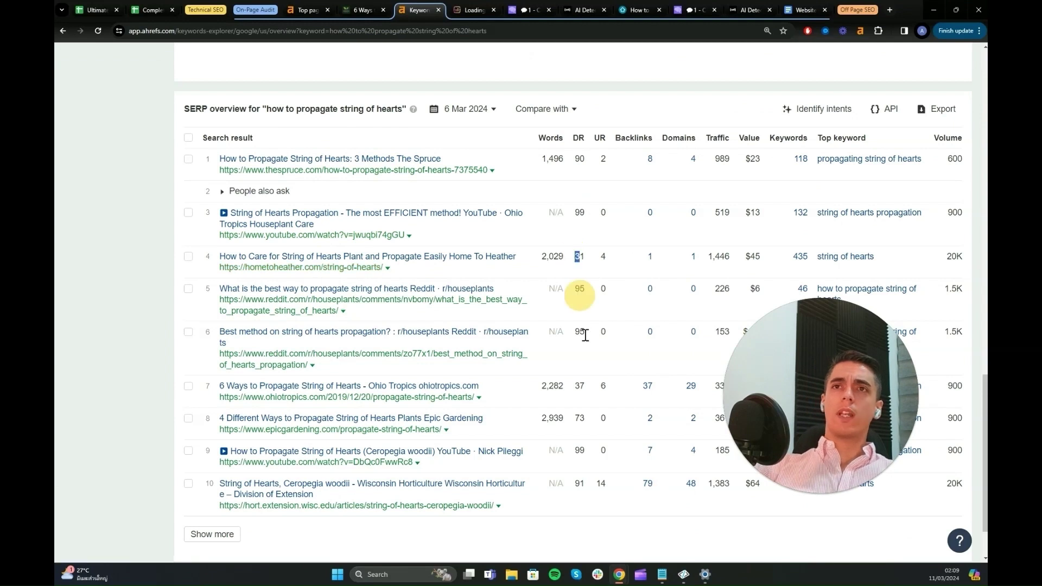
pyautogui.doubleClick(580, 386)
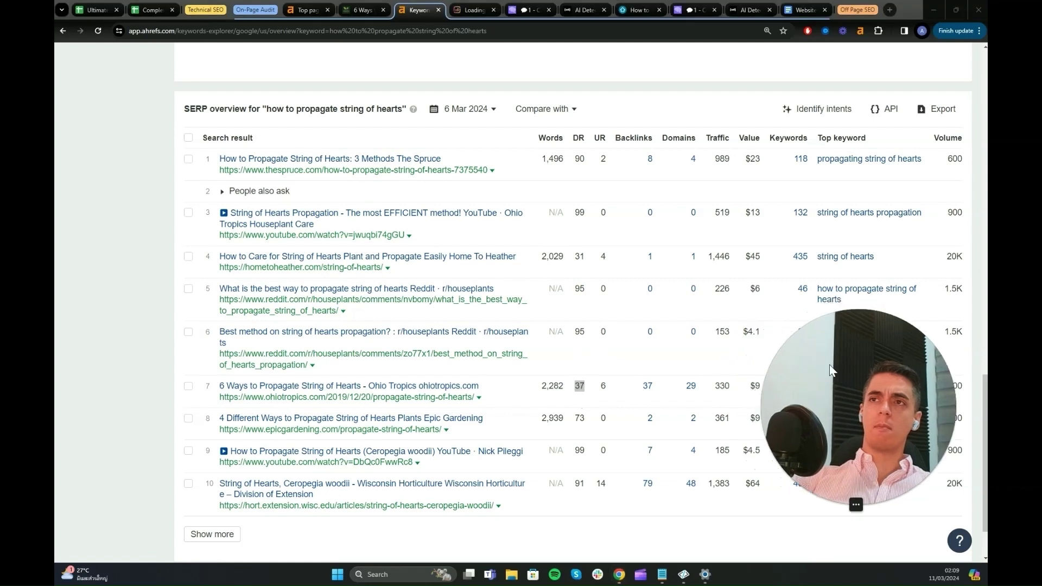
pyautogui.click(457, 327)
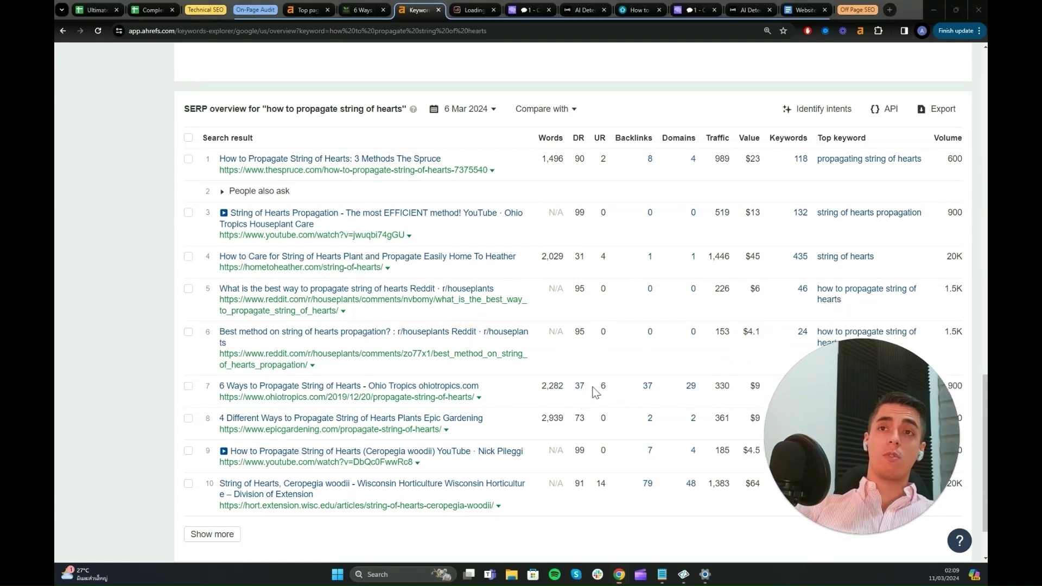
pyautogui.click(595, 389)
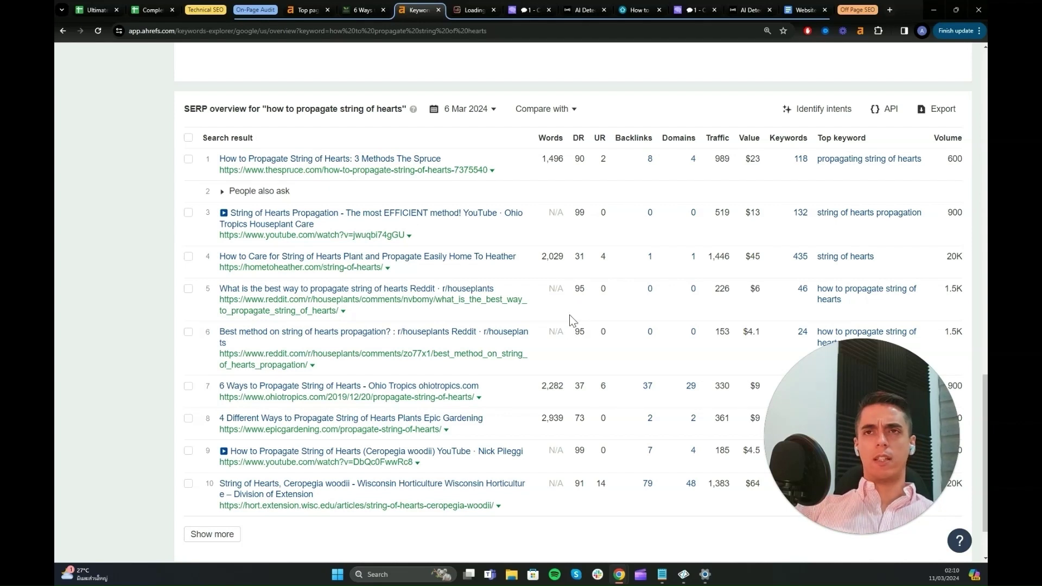
# Switch to the Surfer audit of the String of Hearts article and review its content score, internal links and terms to use.
pyautogui.click(470, 13)
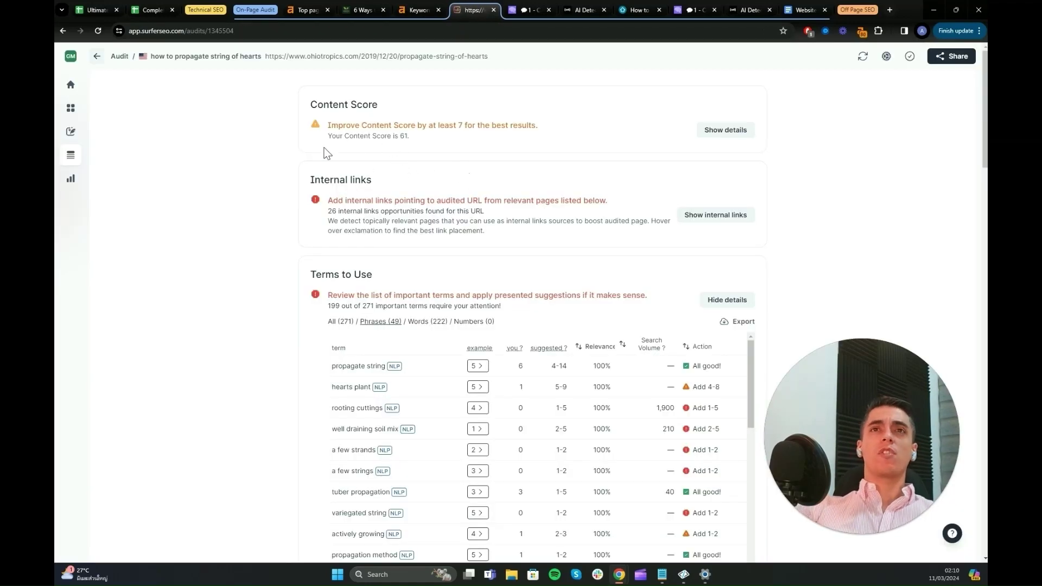
pyautogui.scroll(-1, 287, 191)
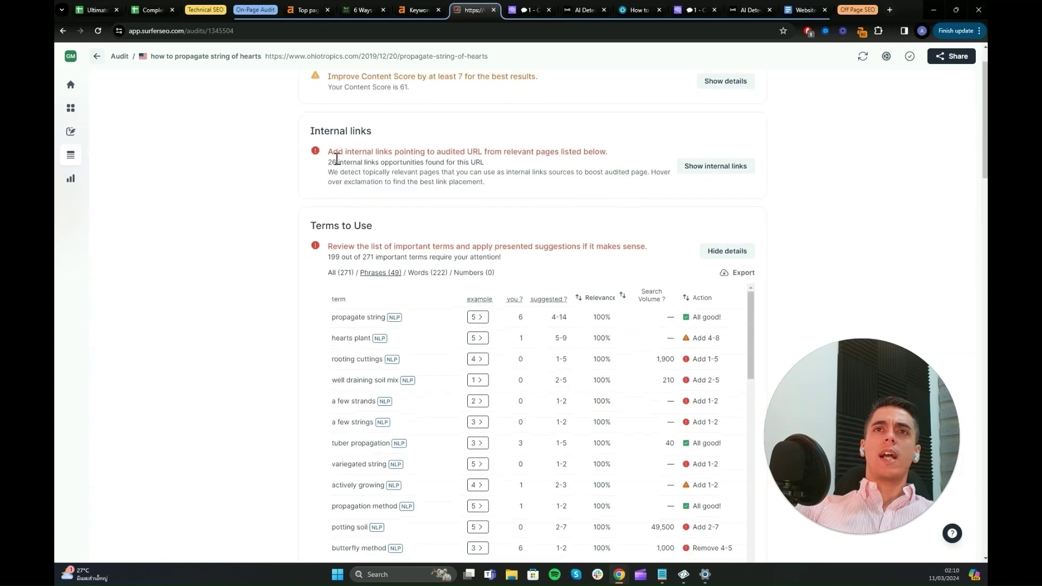
pyautogui.scroll(-1, 458, 288)
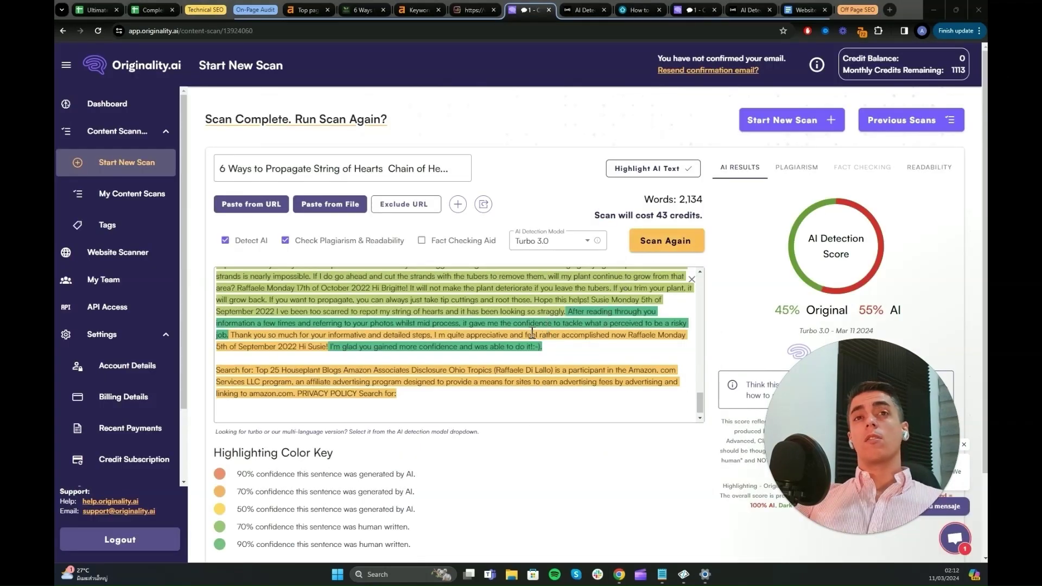
# Examine the AI detection results for the article in Originality.ai, including the Amazon disclosure text, and compare them with Undetectable AI.
pyautogui.moveTo(434, 369)
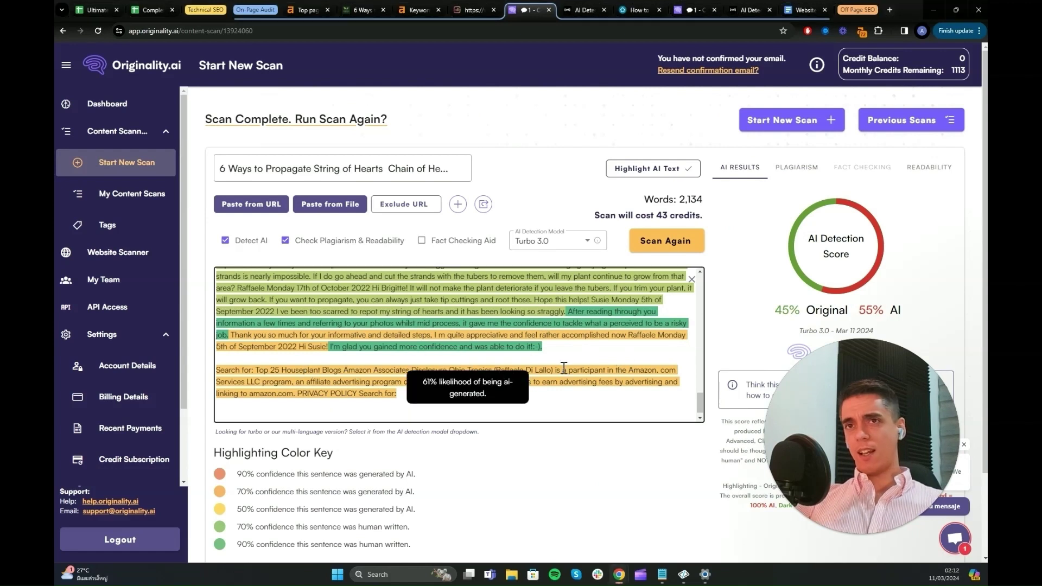
pyautogui.moveTo(564, 369); pyautogui.dragTo(598, 382)
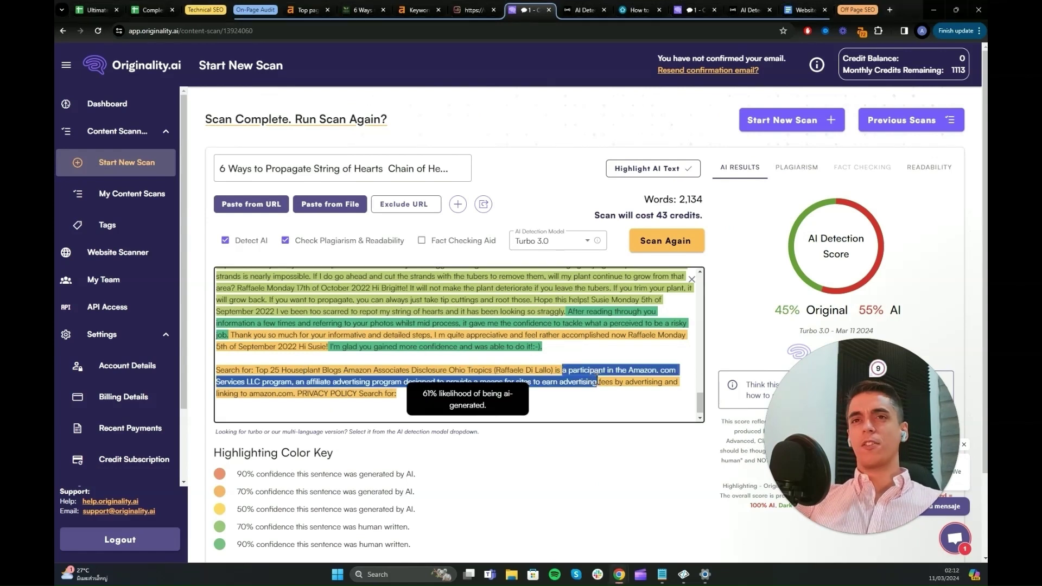
pyautogui.click(608, 383)
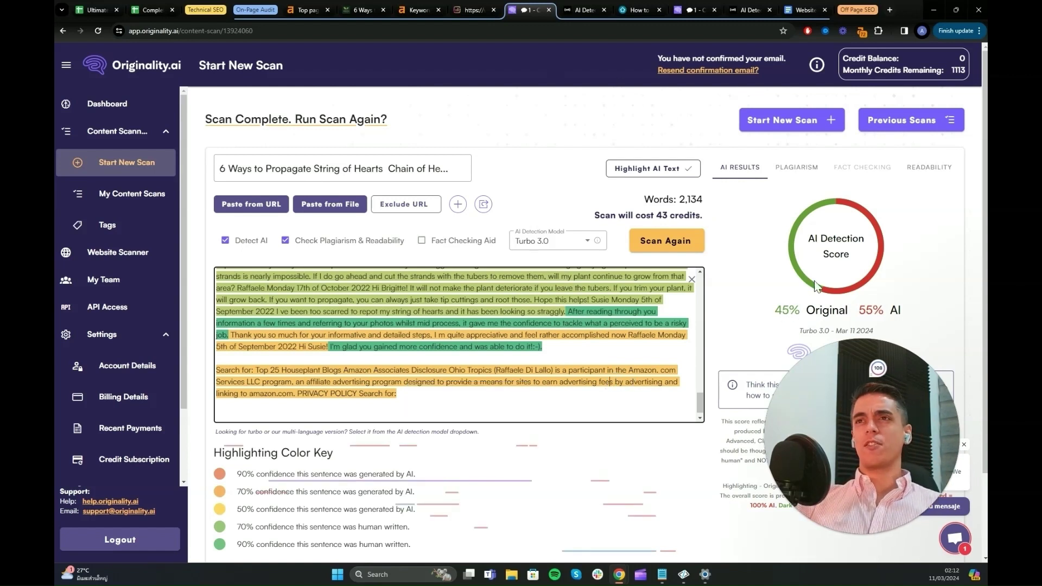
pyautogui.click(581, 8)
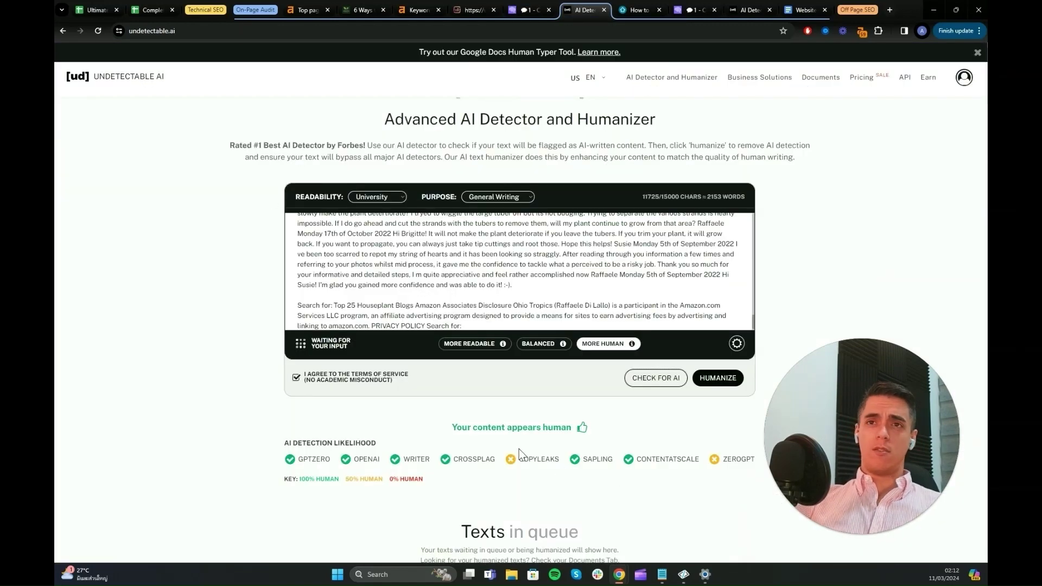
# Open The Spruce's "How to Propagate String of Hearts: 3 Methods" article and review its lead image, project overview and "What You'll Need" section.
pyautogui.click(631, 9)
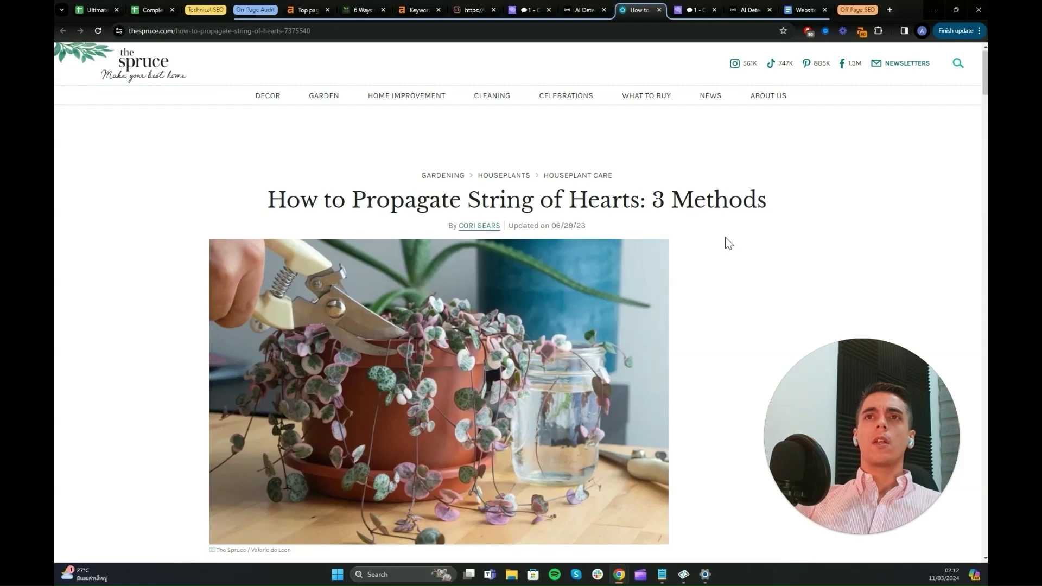
pyautogui.scroll(-6, 700, 228)
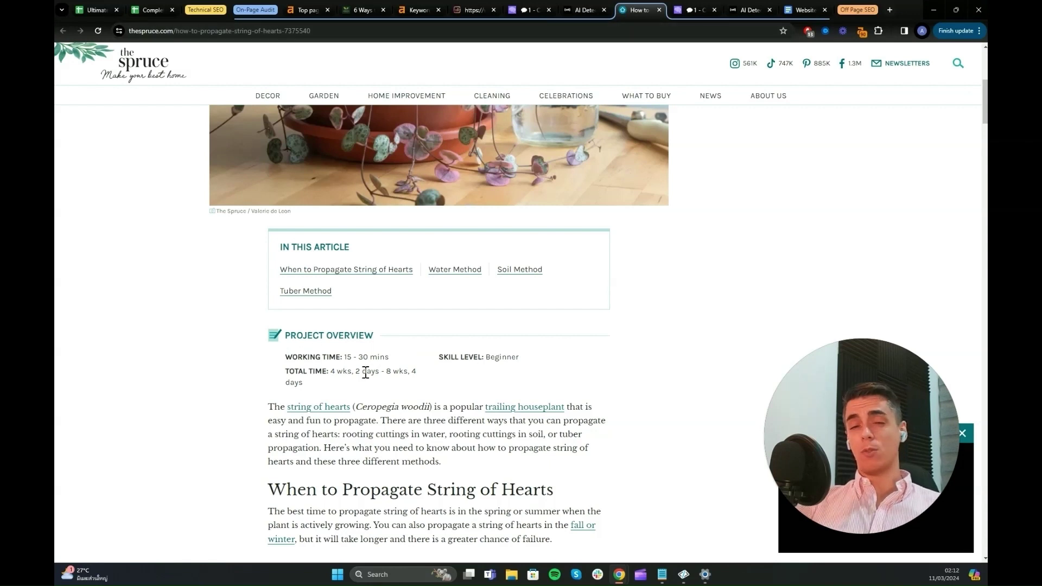
pyautogui.scroll(-6, 380, 353)
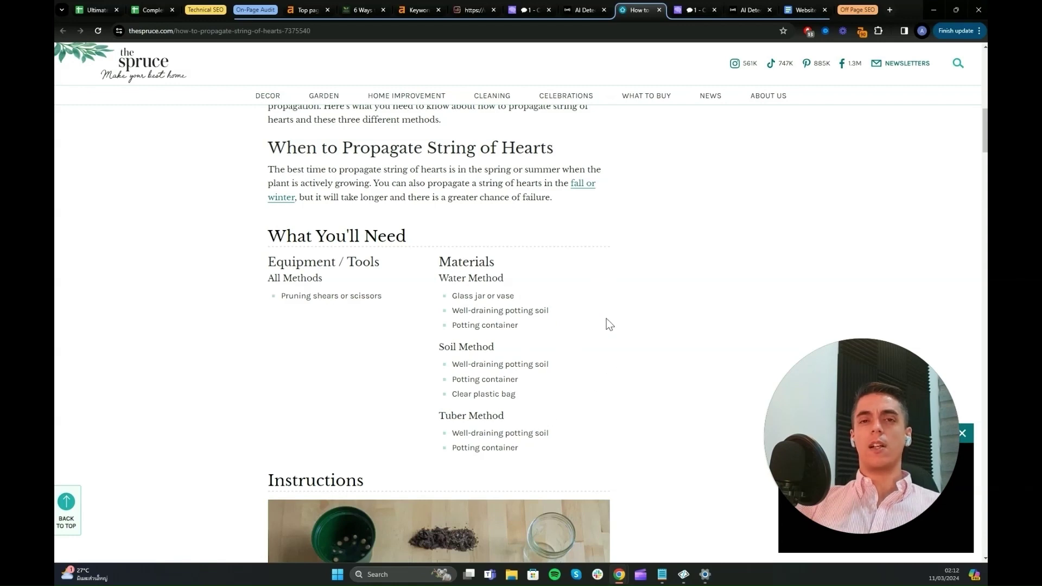
# Review the article's water, soil and tuber propagation instructions with their step photos, plus the "More from The Spruce" related articles.
pyautogui.scroll(-9, 612, 320)
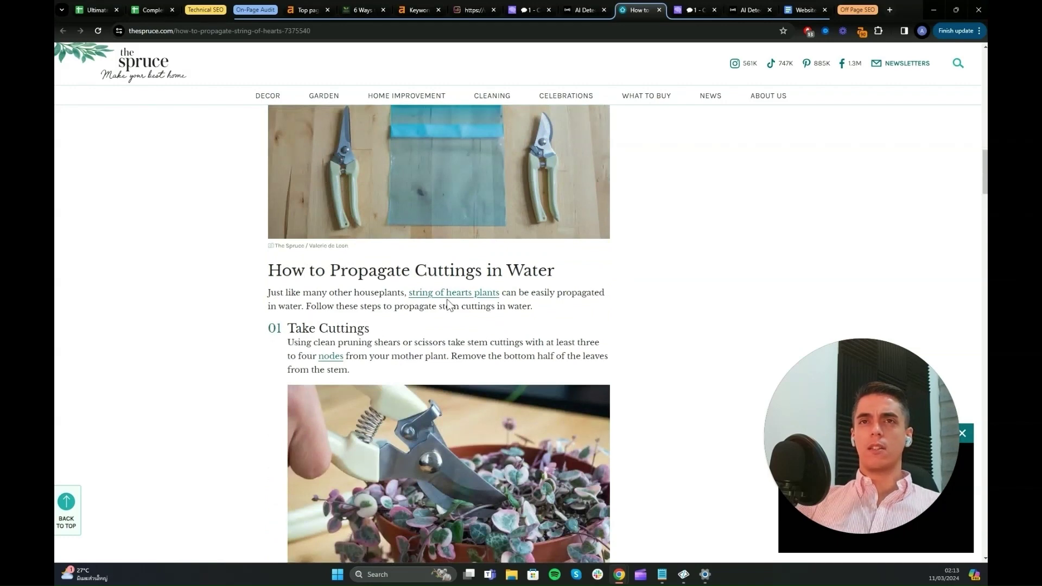
pyautogui.scroll(-11, 639, 295)
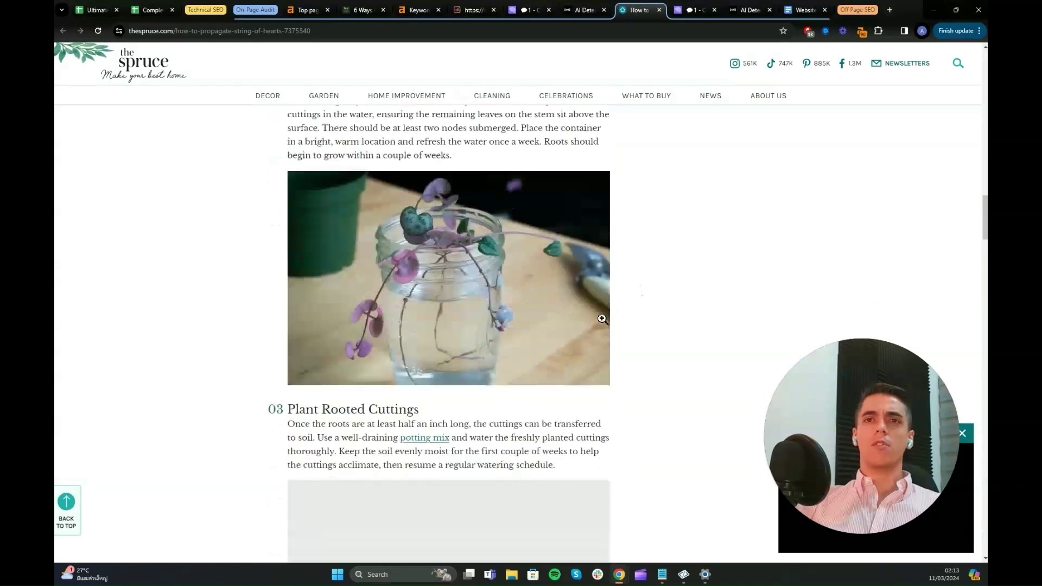
pyautogui.scroll(-16, 638, 288)
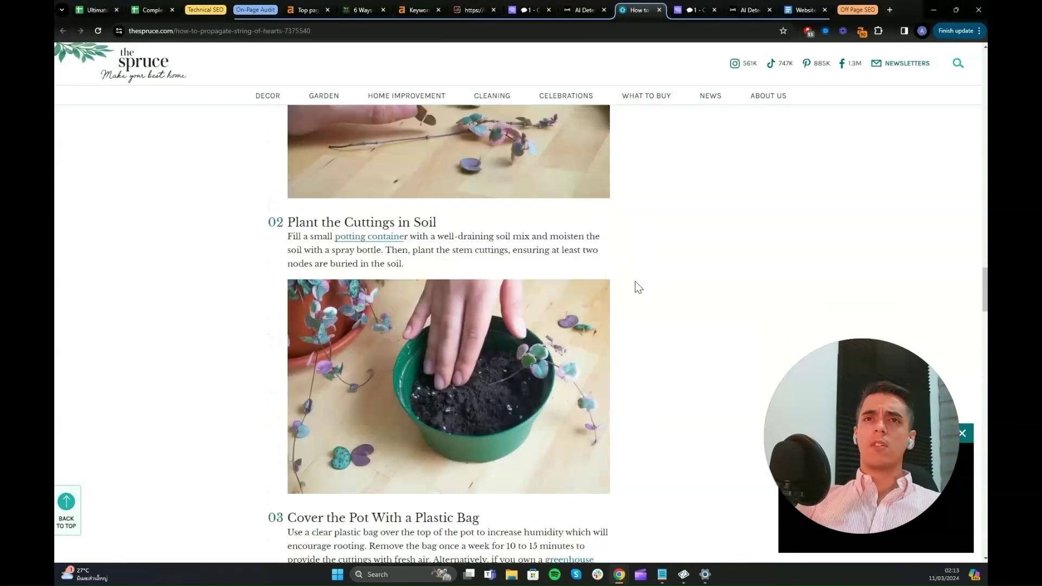
pyautogui.scroll(-18, 639, 288)
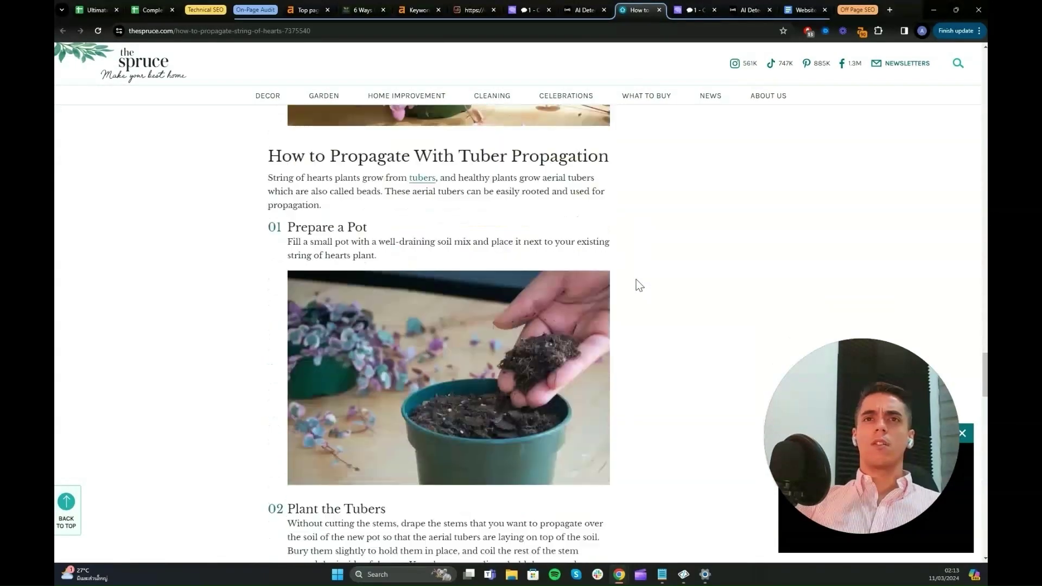
pyautogui.scroll(-14, 639, 287)
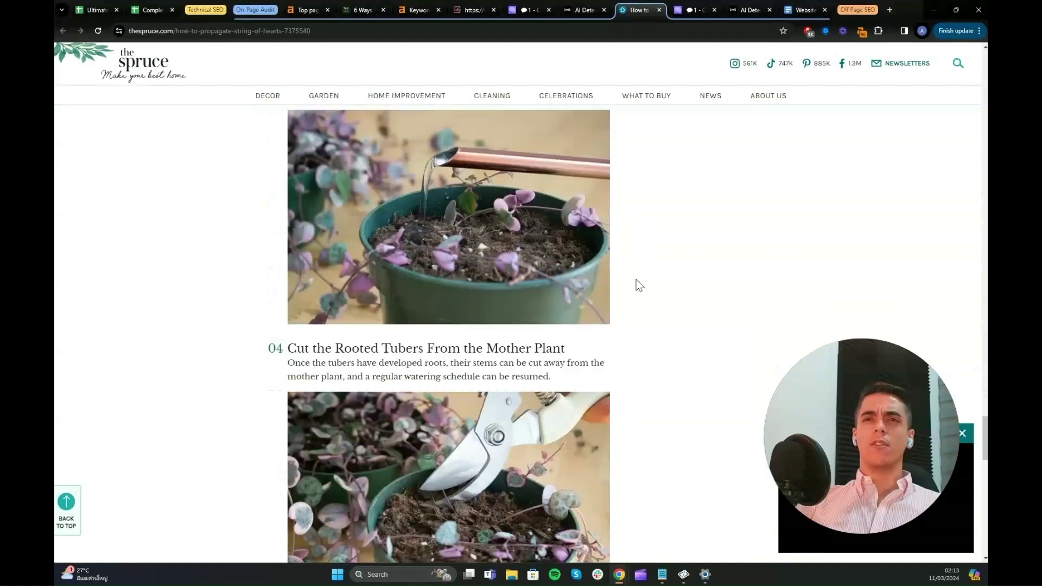
pyautogui.scroll(-5, 639, 286)
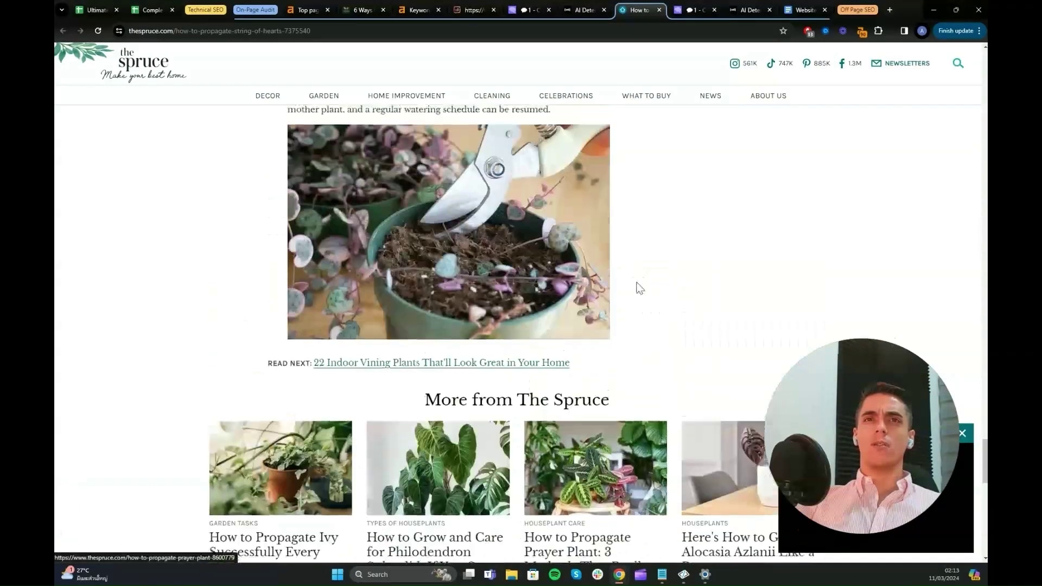
pyautogui.scroll(1, 640, 288)
pyautogui.scroll(-10, 479, 406)
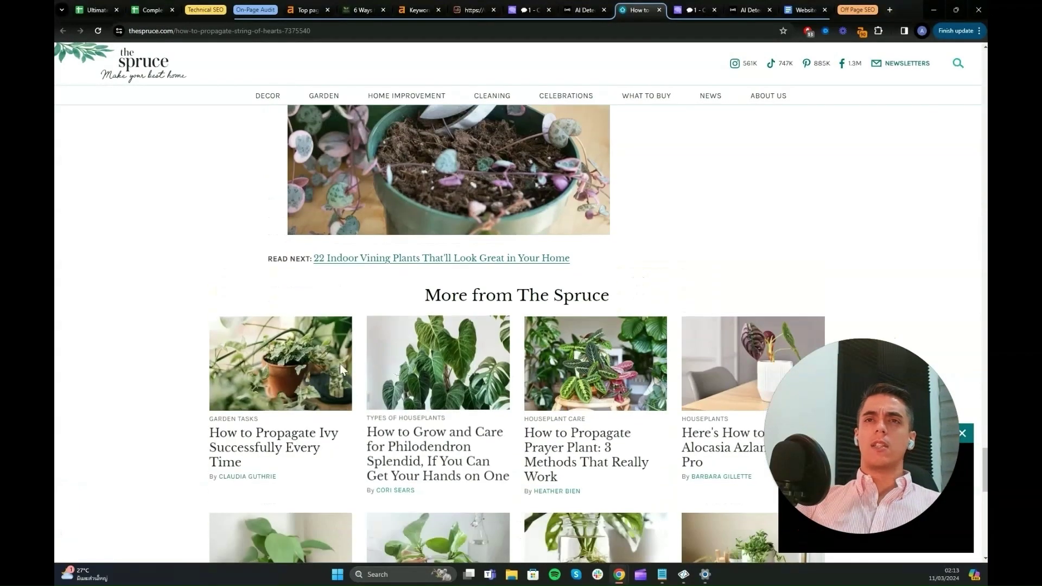
pyautogui.scroll(-5, 709, 244)
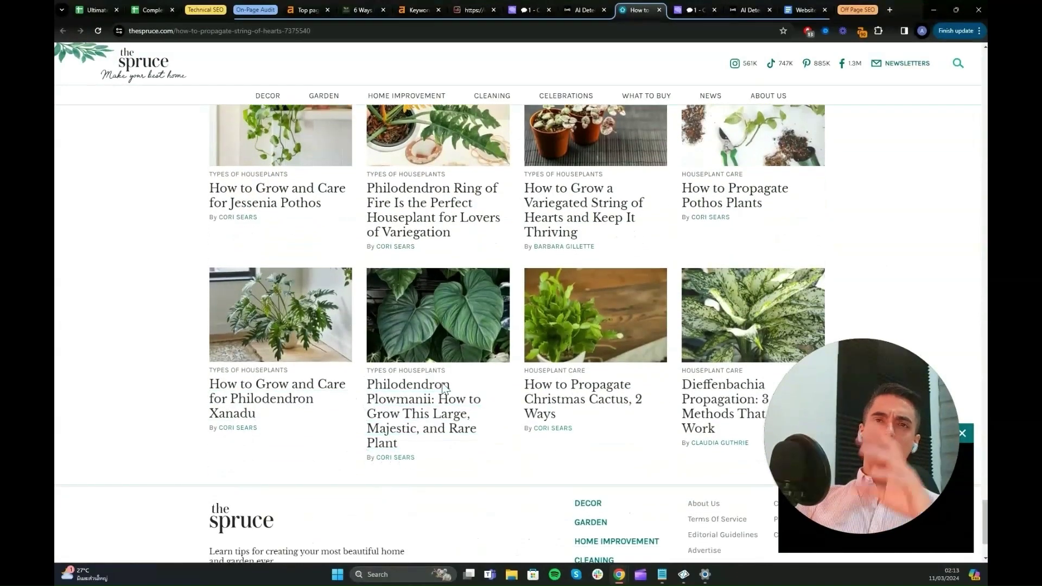
pyautogui.scroll(14, 393, 414)
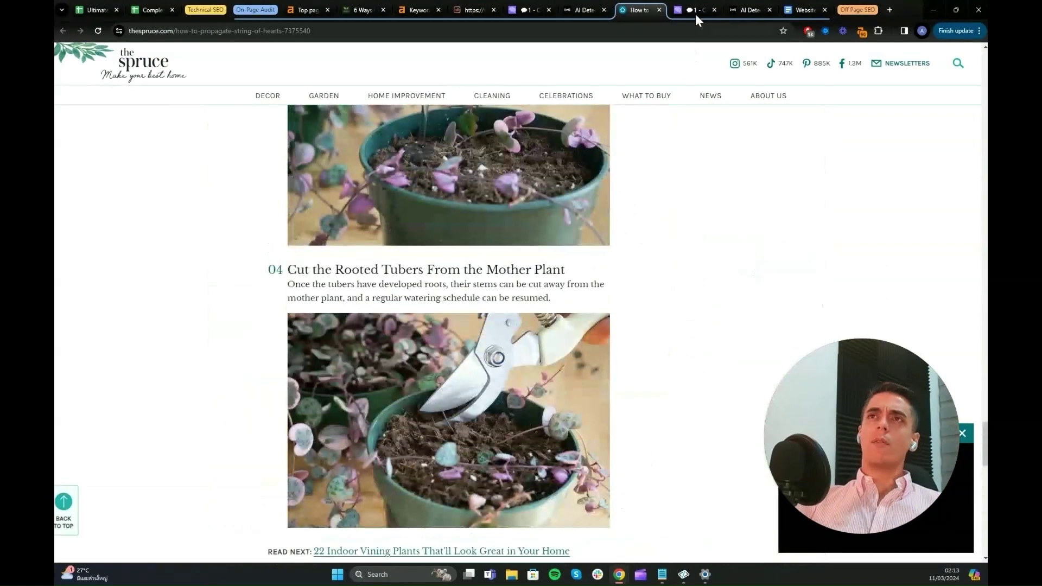
# Check The Spruce article's AI detection results and highlighted sentences in Originality.ai, and compare them with Undetectable AI.
pyautogui.click(690, 11)
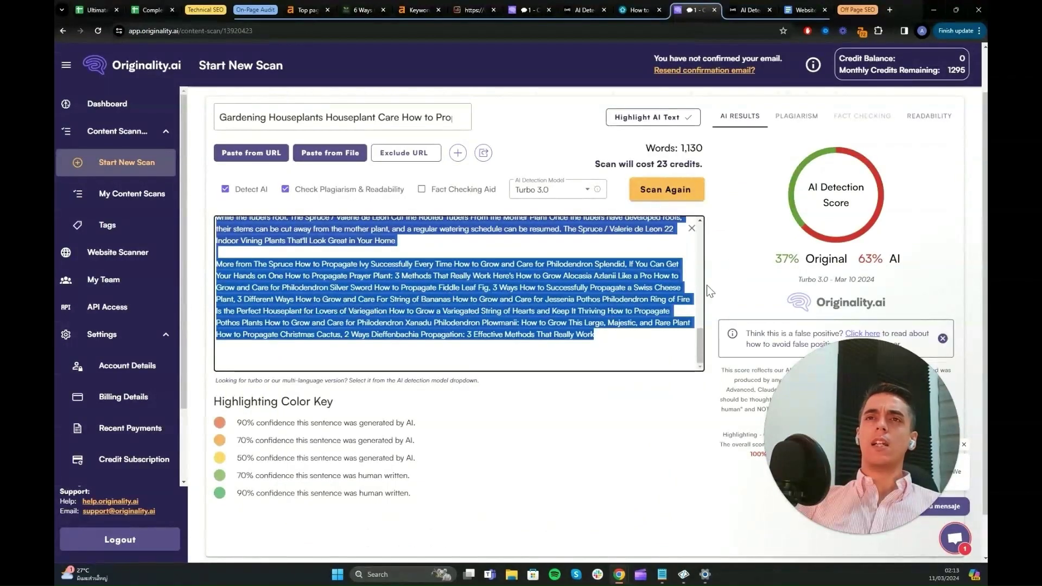
pyautogui.click(639, 299)
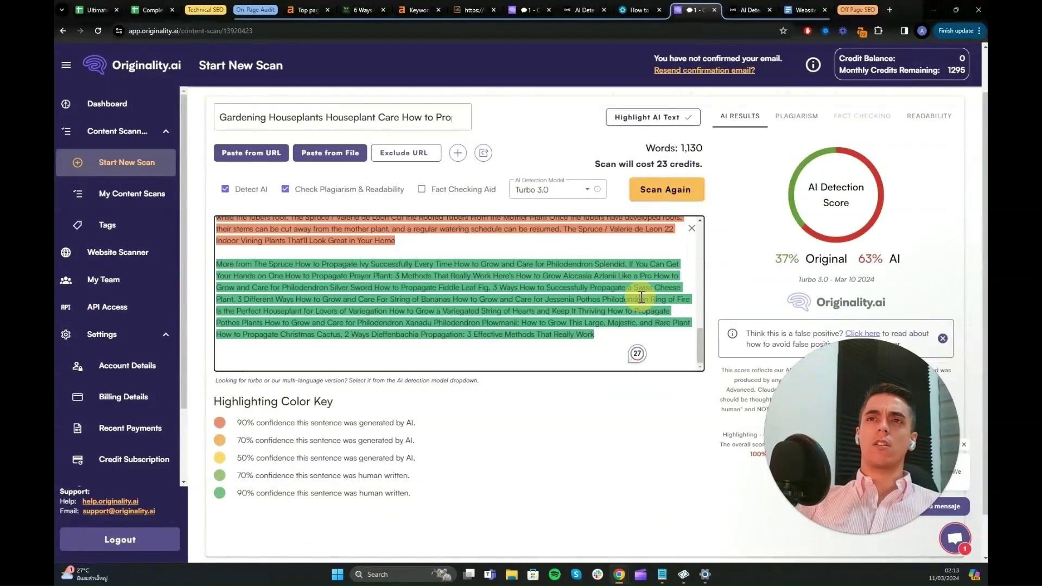
pyautogui.click(732, 9)
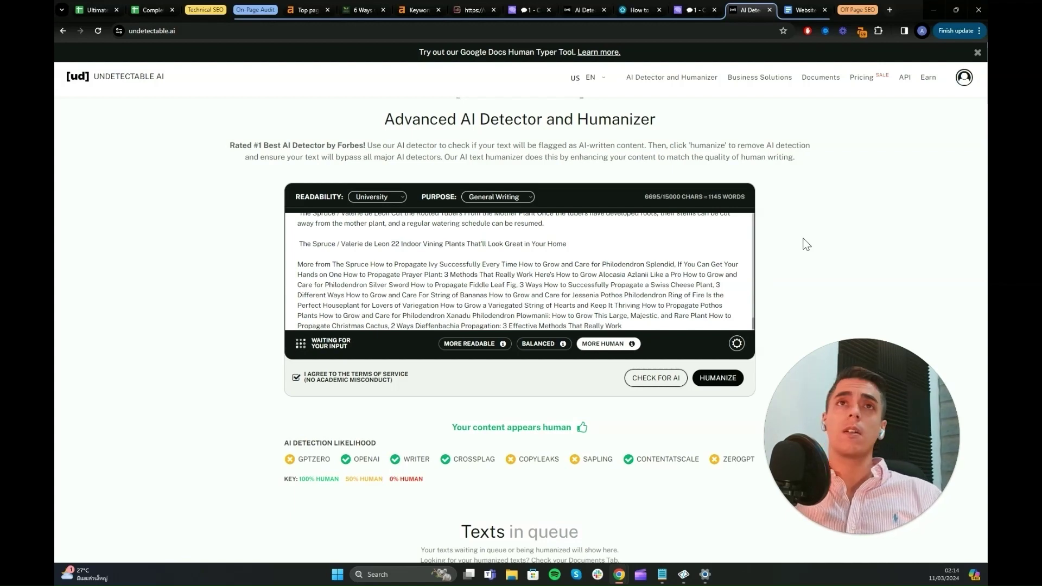
# Switch to the Ohiotropics.com SEO audit spreadsheet and go through the Content Audit columns from Meta Description to Direct Ses.
pyautogui.hotkey('ctrl', '2')
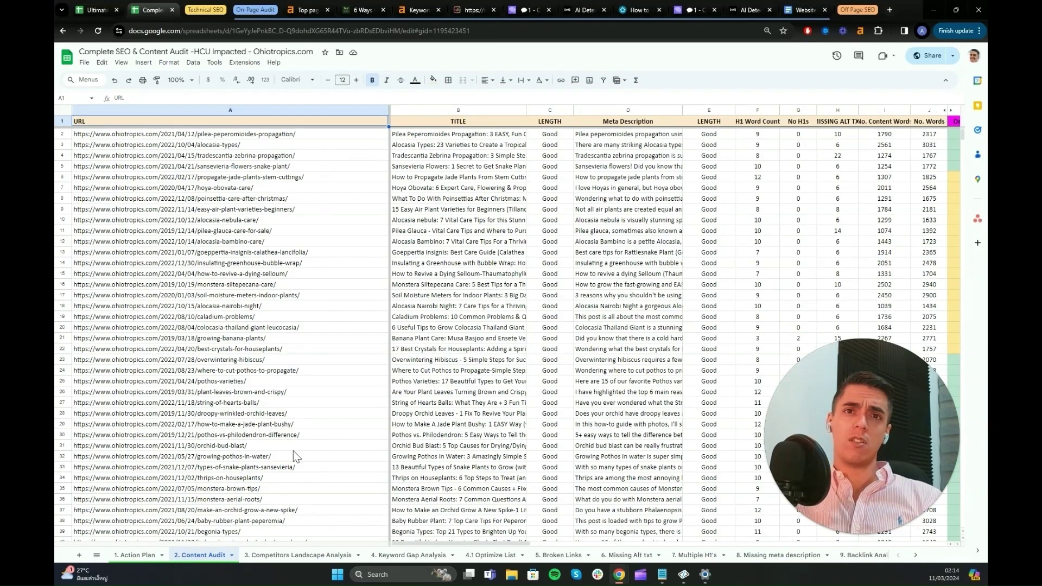
pyautogui.click(497, 167)
pyautogui.click(586, 168)
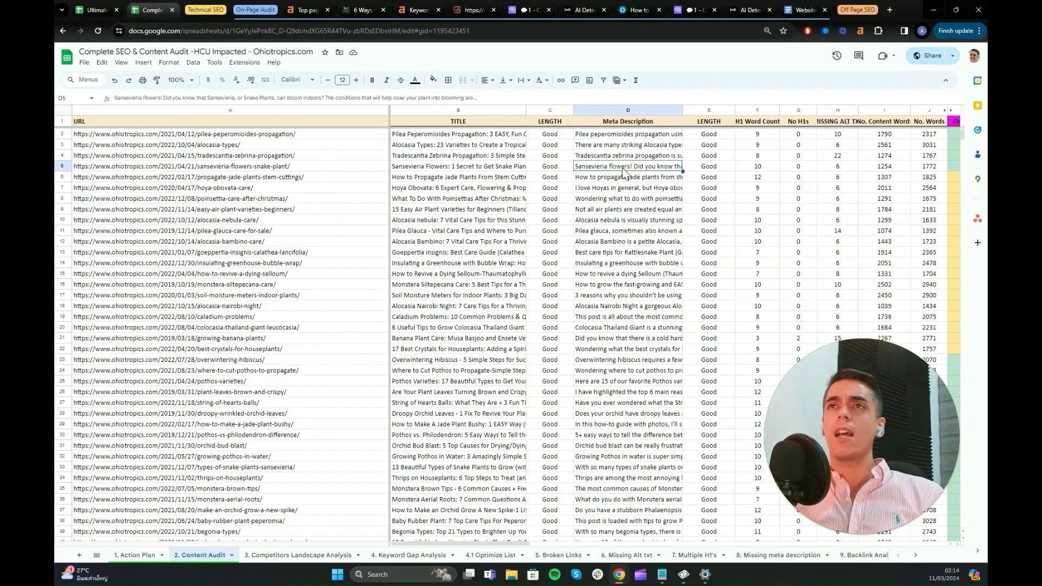
pyautogui.press('Right')
pyautogui.press('Right')
pyautogui.press('Right')
pyautogui.press('Right')
pyautogui.press('Right')
pyautogui.press('Right')
pyautogui.press('Right')
pyautogui.press('Right')
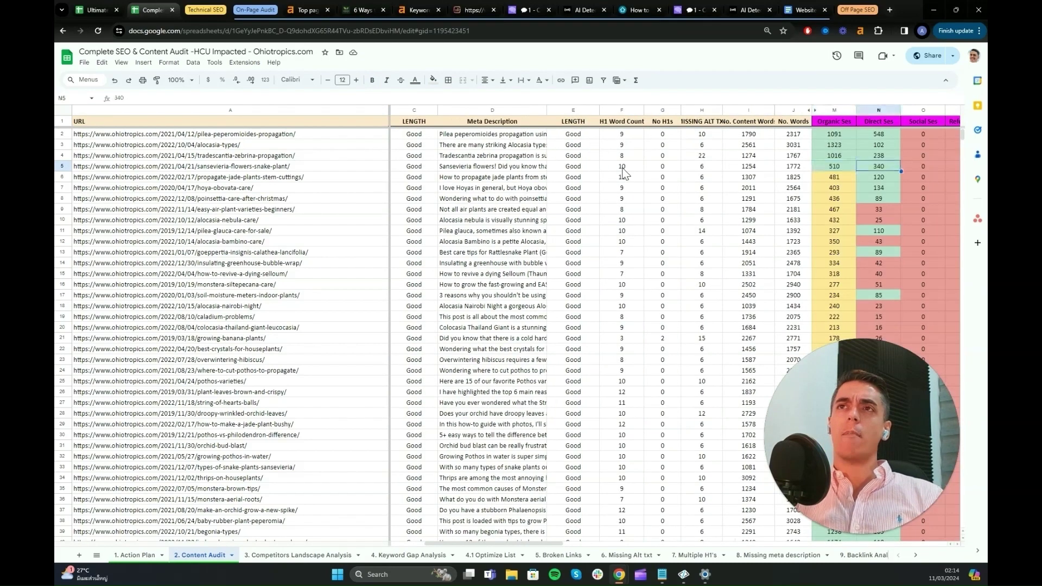
# Examine the H1 Word Count, No H1s and missing alt text columns for the first few article URLs.
pyautogui.press('Left')
pyautogui.press('Left')
pyautogui.press('Left')
pyautogui.press('Left')
pyautogui.press('Left')
pyautogui.press('Left')
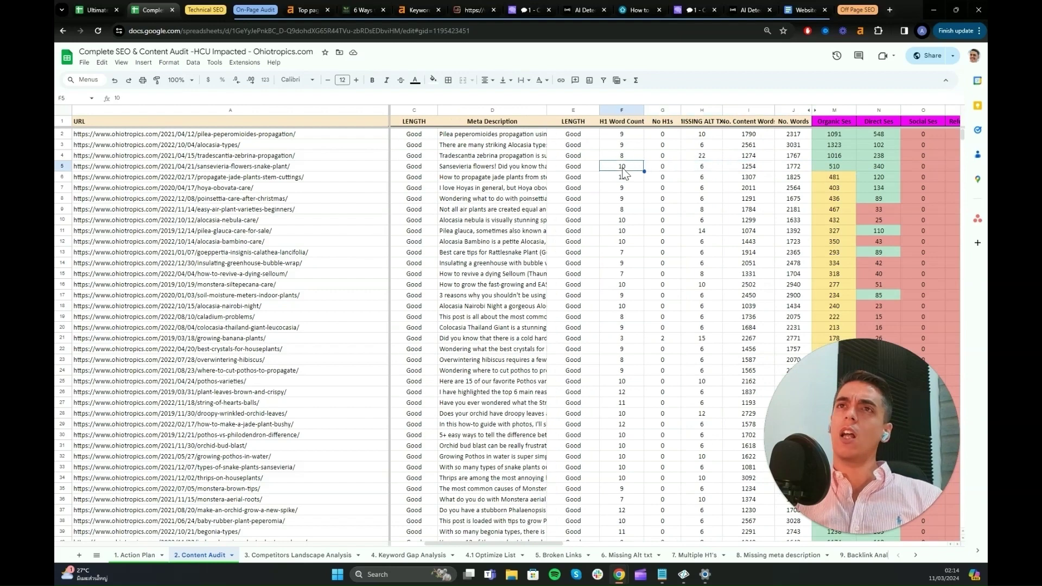
pyautogui.press('Right')
pyautogui.press('Down')
pyautogui.press('Down')
pyautogui.press('Up')
pyautogui.press('Right')
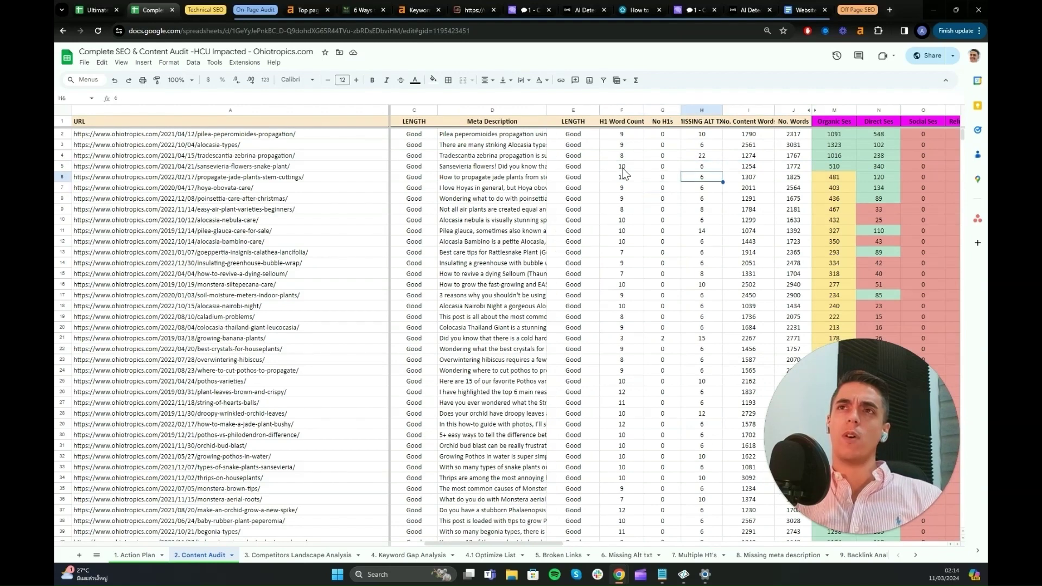
pyautogui.press('Up')
pyautogui.press('Up')
pyautogui.press('Up')
pyautogui.press('Down')
pyautogui.press('Down')
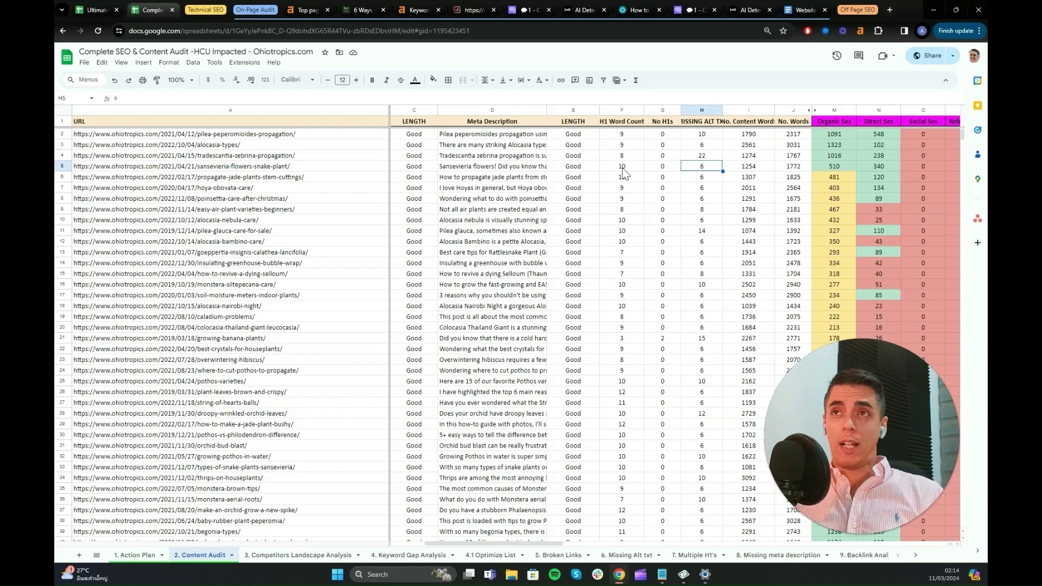
# Examine the word count, organic, direct, social and referral sessions, CTR and bounce columns for the Sansevieria flowers article.
pyautogui.press('Right')
pyautogui.press('Right')
pyautogui.press('Right')
pyautogui.press('Right')
pyautogui.press('Right')
pyautogui.press('Right')
pyautogui.press('Right')
pyautogui.press('Right')
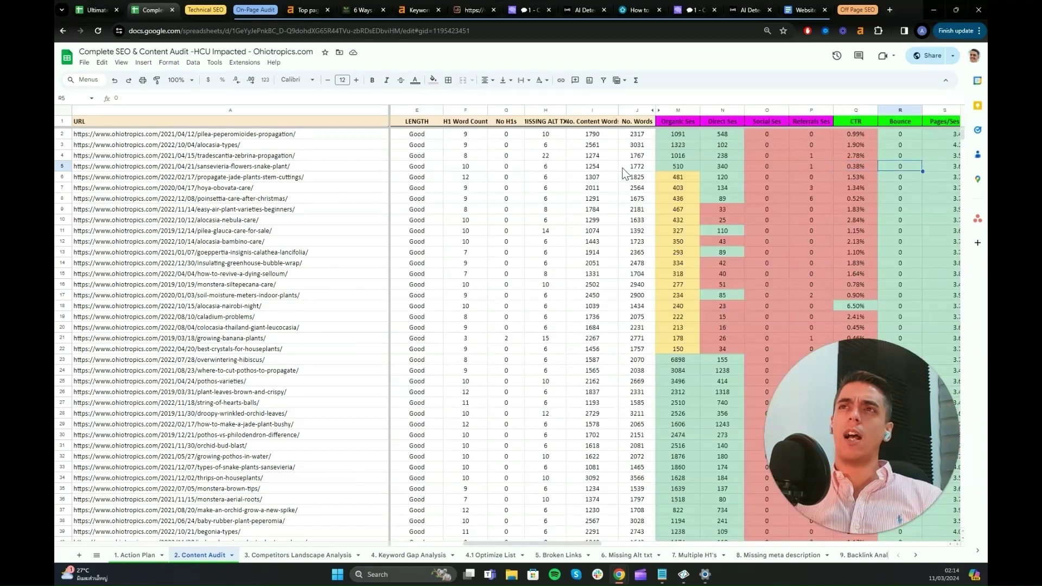
pyautogui.press('Left')
pyautogui.press('Left')
pyautogui.press('Left')
pyautogui.press('Left')
pyautogui.press('Left')
pyautogui.press('Right')
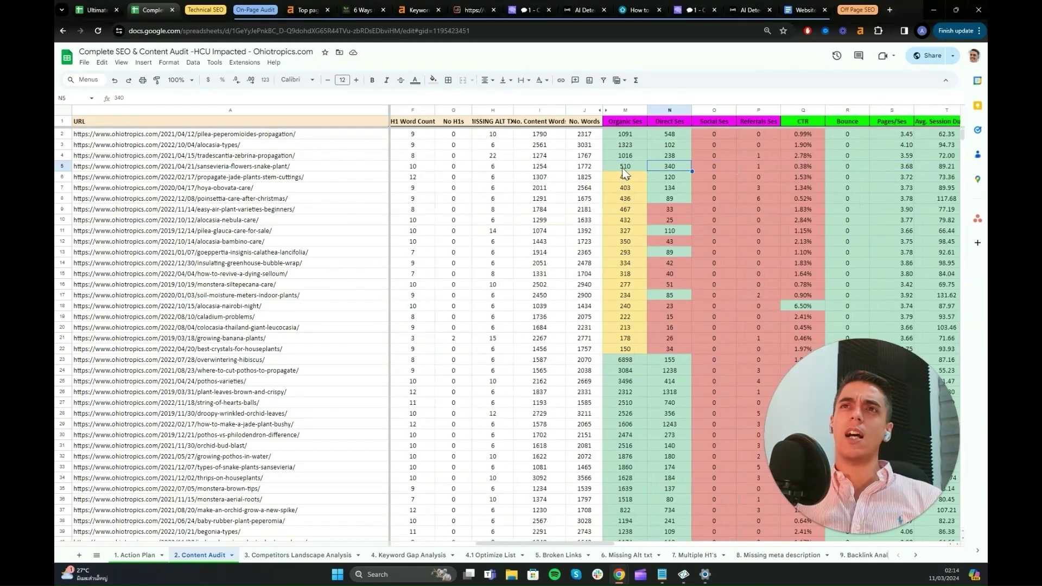
# Sort the content audit by Organic Ses from Z to A and check the direct sessions of several articles.
pyautogui.click(641, 111)
pyautogui.click(678, 317)
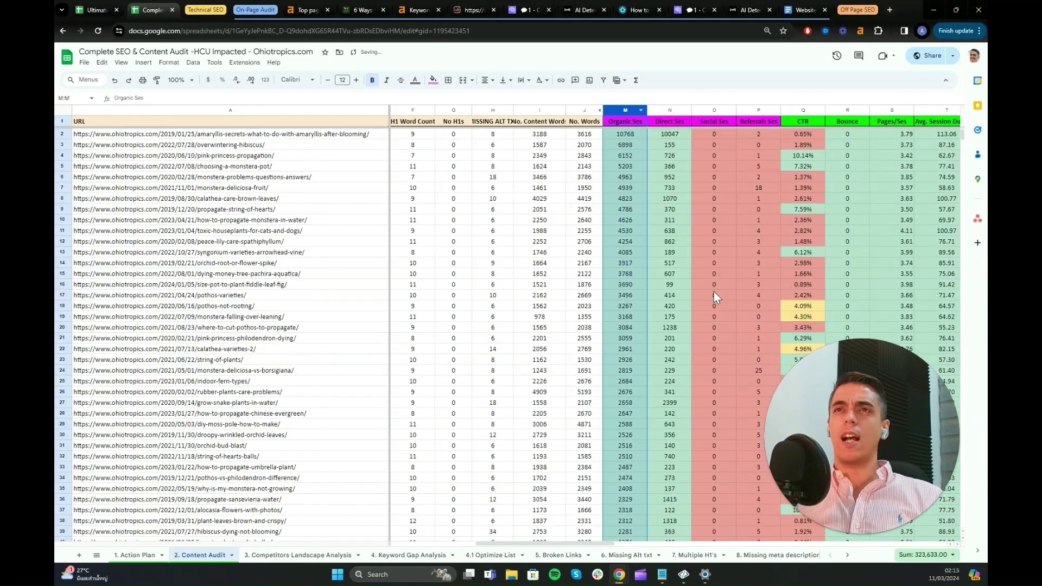
pyautogui.click(665, 200)
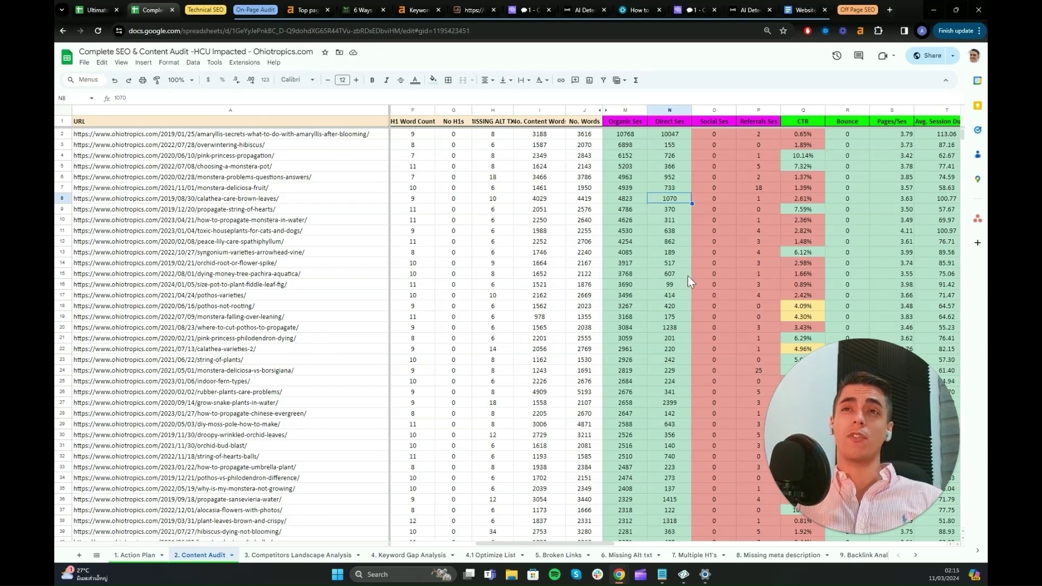
pyautogui.click(673, 317)
pyautogui.click(681, 337)
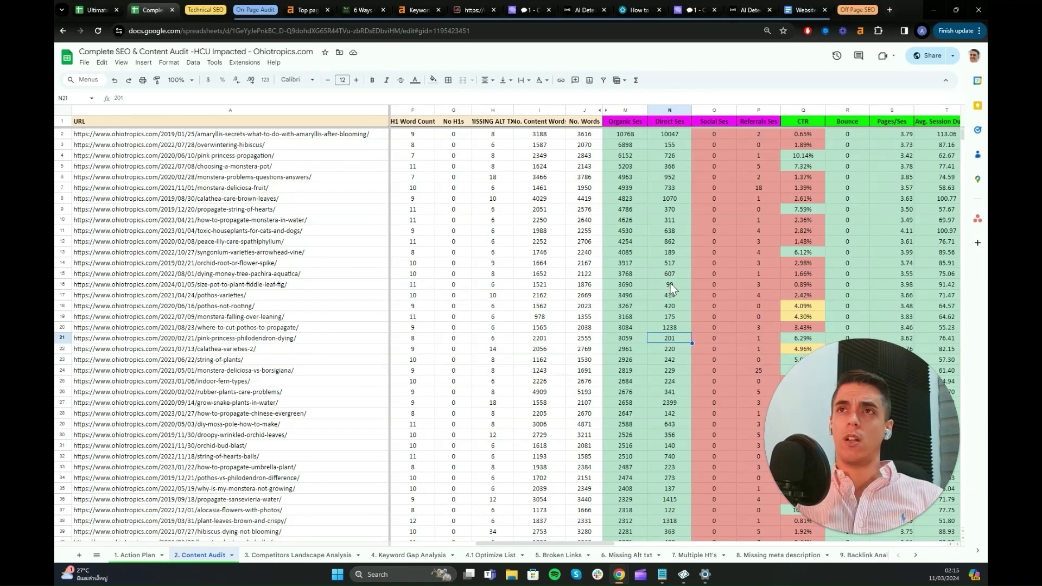
# Sort the content audit by Social Ses from Z to A and check the articles' social session values.
pyautogui.click(711, 199)
pyautogui.click(730, 111)
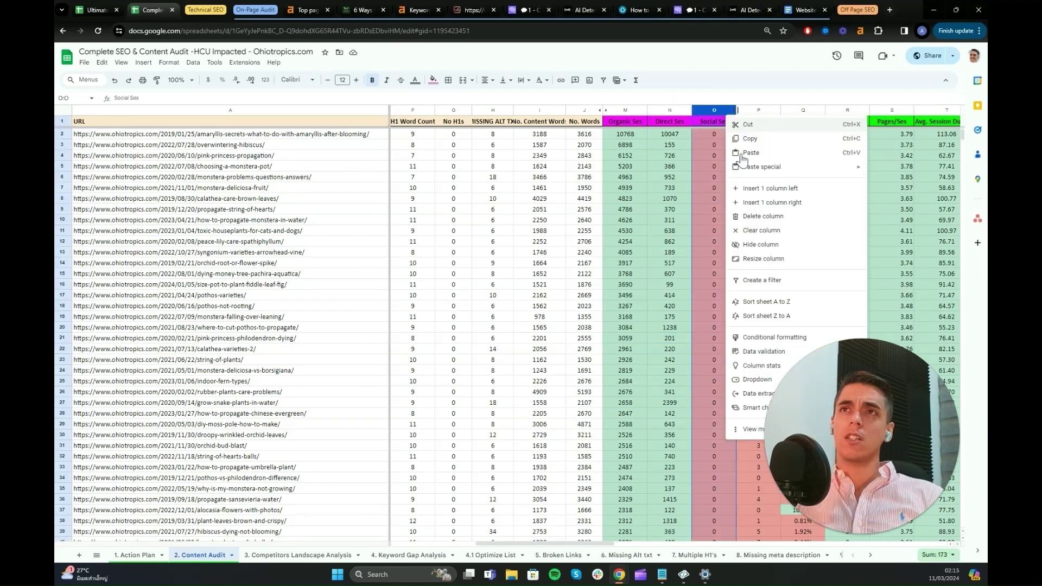
pyautogui.click(773, 322)
pyautogui.click(701, 177)
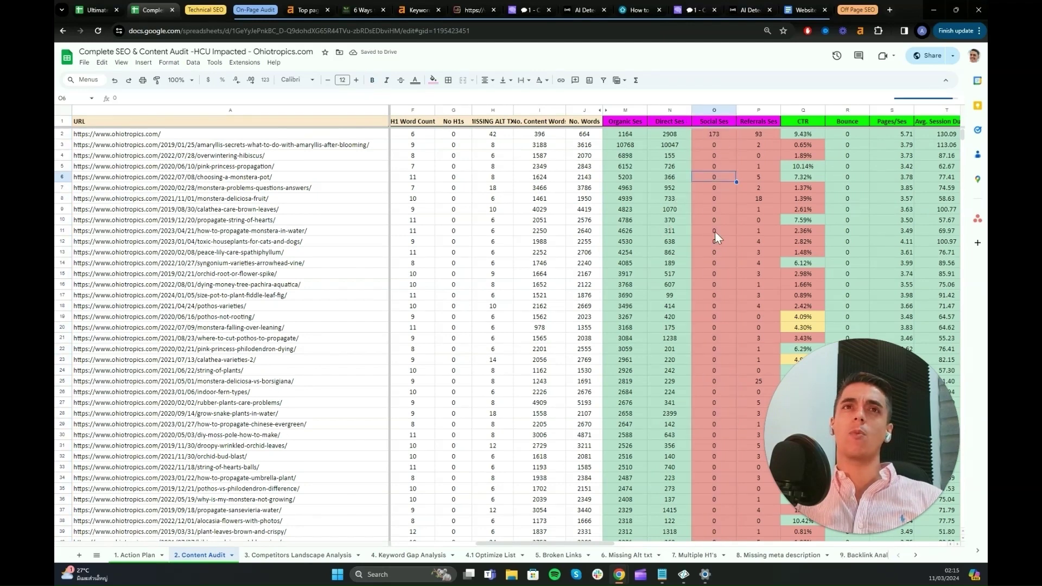
pyautogui.click(718, 201)
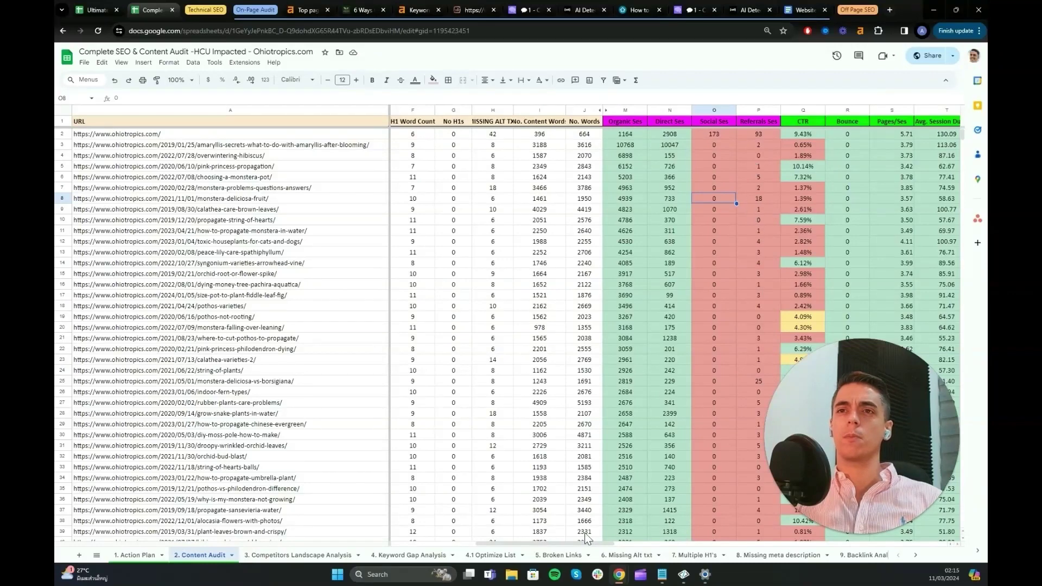
# Hide the Bounce column in the content audit.
pyautogui.moveTo(575, 544); pyautogui.dragTo(655, 542)
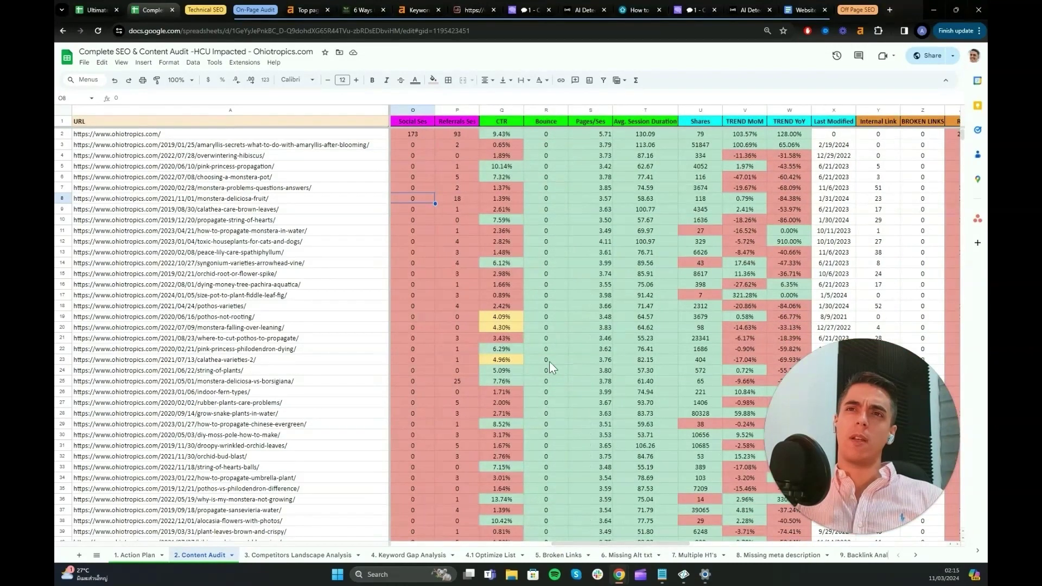
pyautogui.moveTo(546, 392)
pyautogui.mouseDown()
pyautogui.moveTo(555, 164)
pyautogui.moveTo(547, 392)
pyautogui.mouseUp()
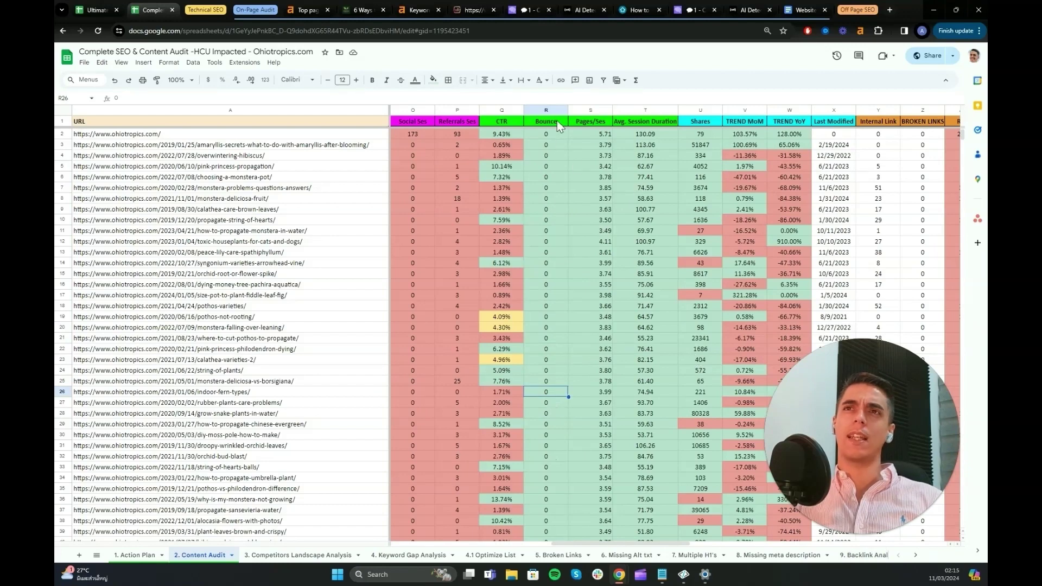
pyautogui.rightClick(546, 108)
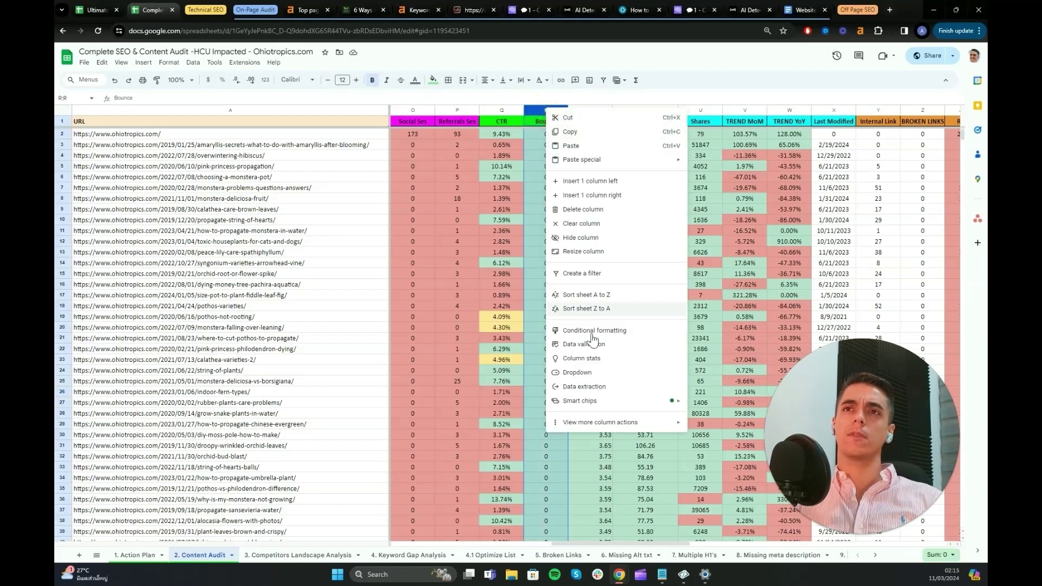
pyautogui.click(581, 237)
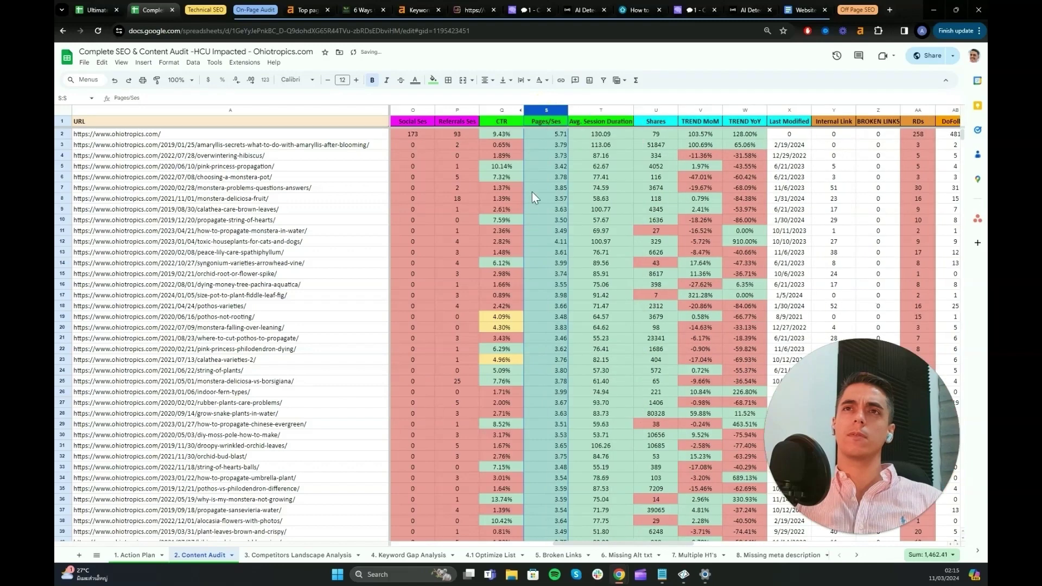
# Check the Pages/Ses values of several articles and the homepage's Avg. Session Duration.
pyautogui.click(541, 177)
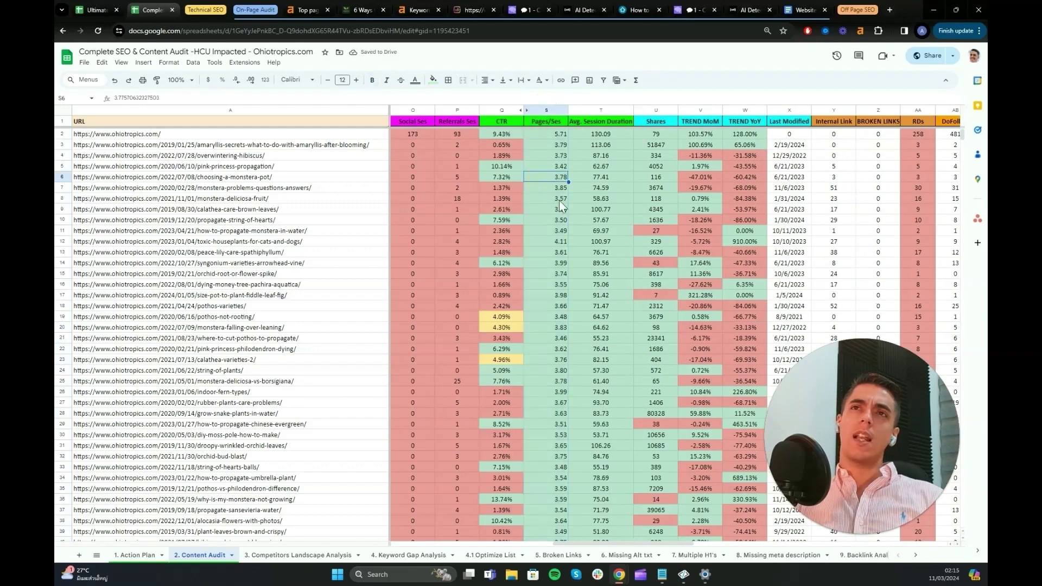
pyautogui.click(556, 351)
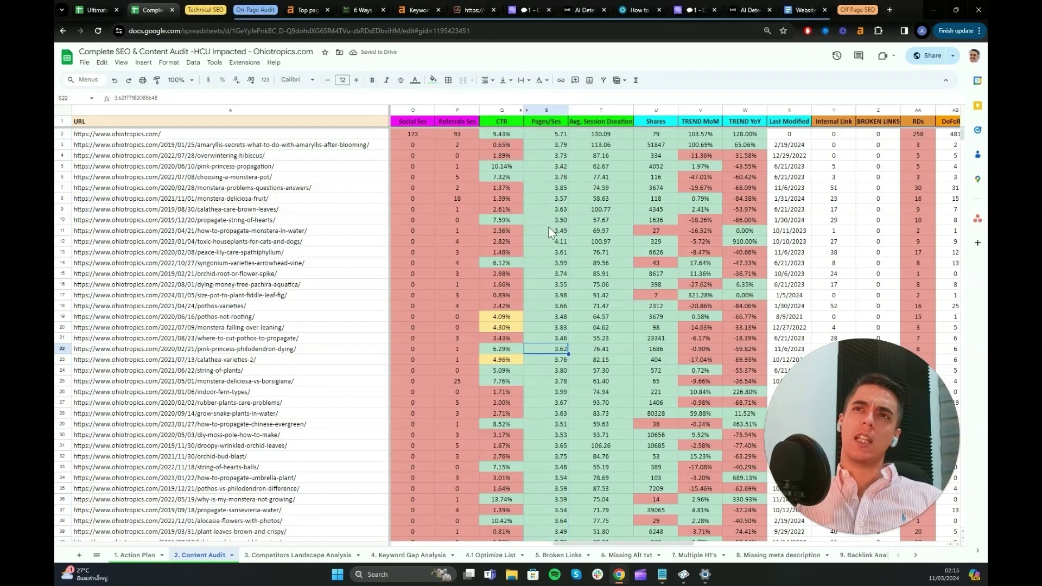
pyautogui.click(602, 135)
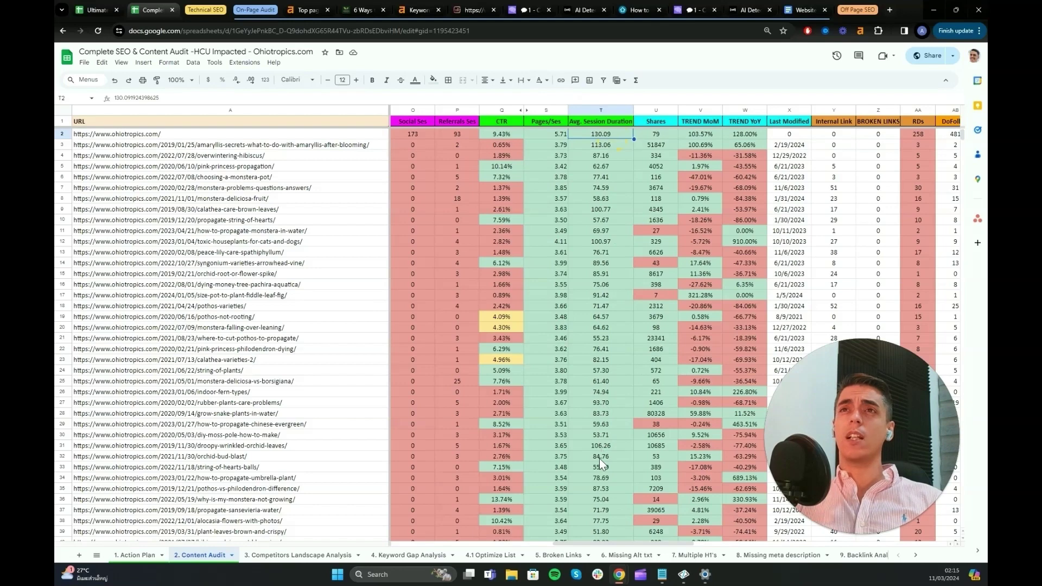
# Sort the content audit by Shares from Z to A.
pyautogui.click(653, 179)
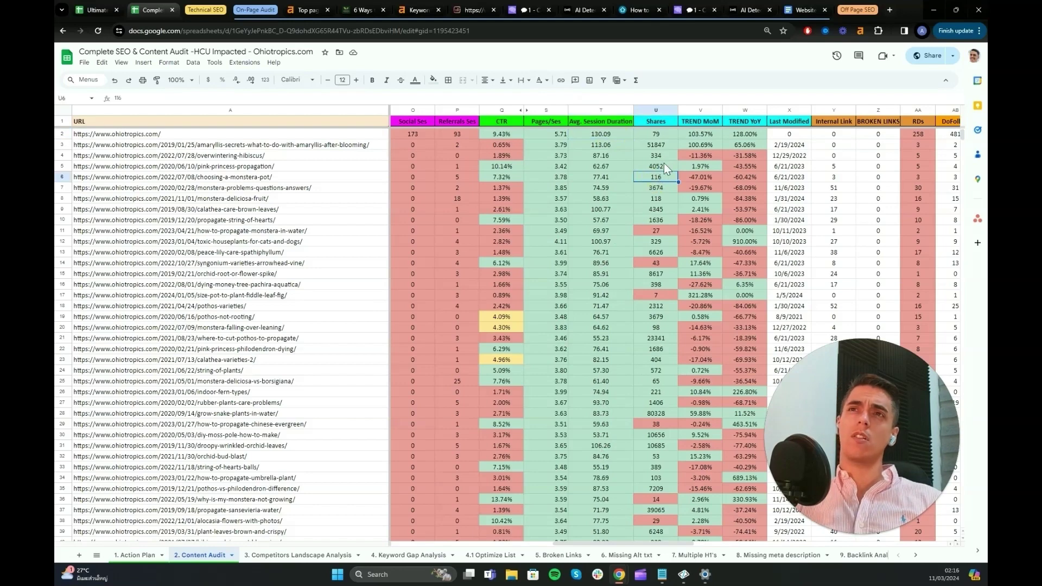
pyautogui.click(672, 110)
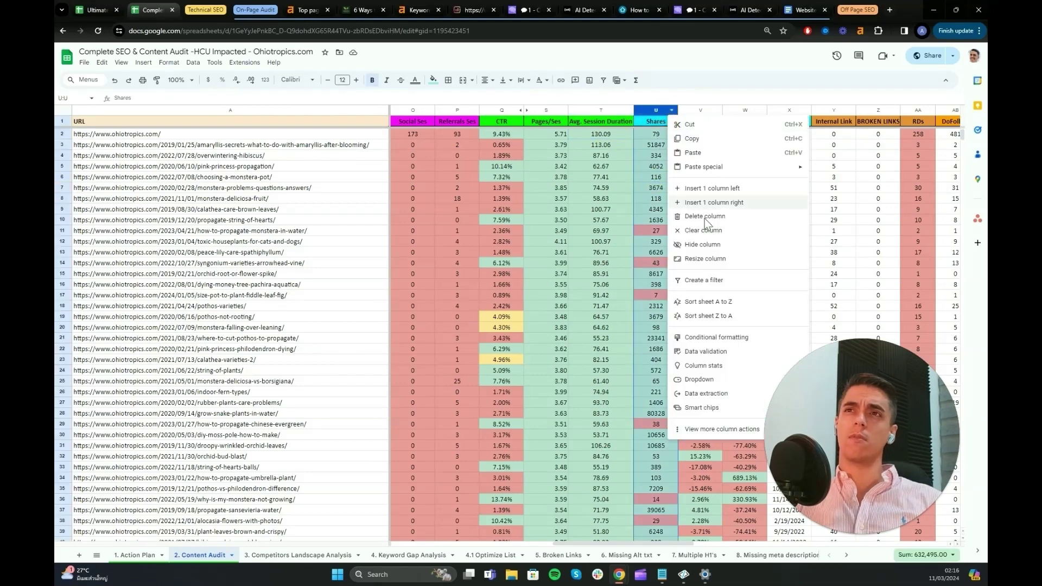
pyautogui.click(709, 316)
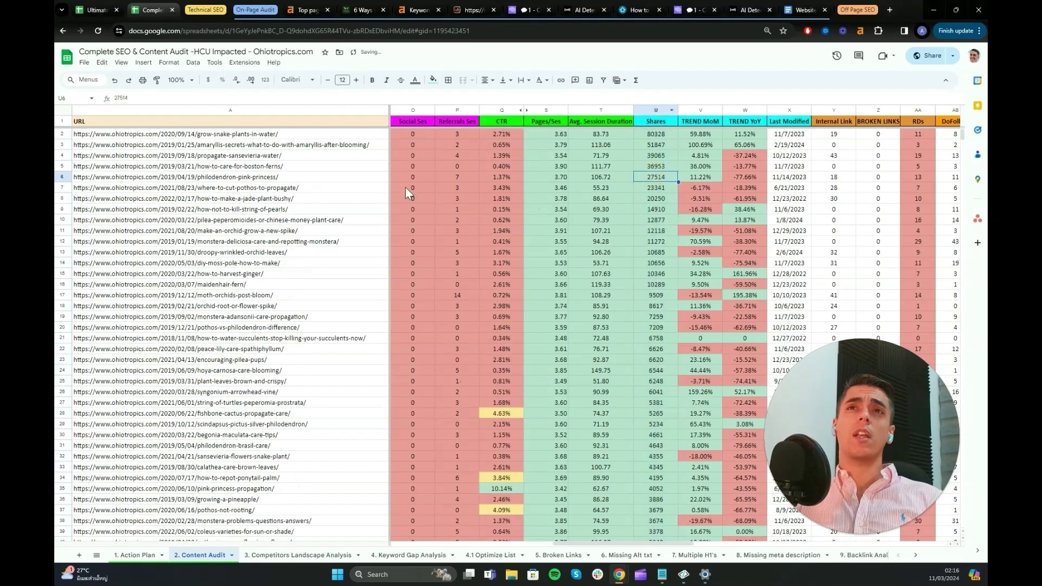
# Sort the content audit by TREND MoM from A to Z and look through the articles with declining monthly trends.
pyautogui.click(708, 156)
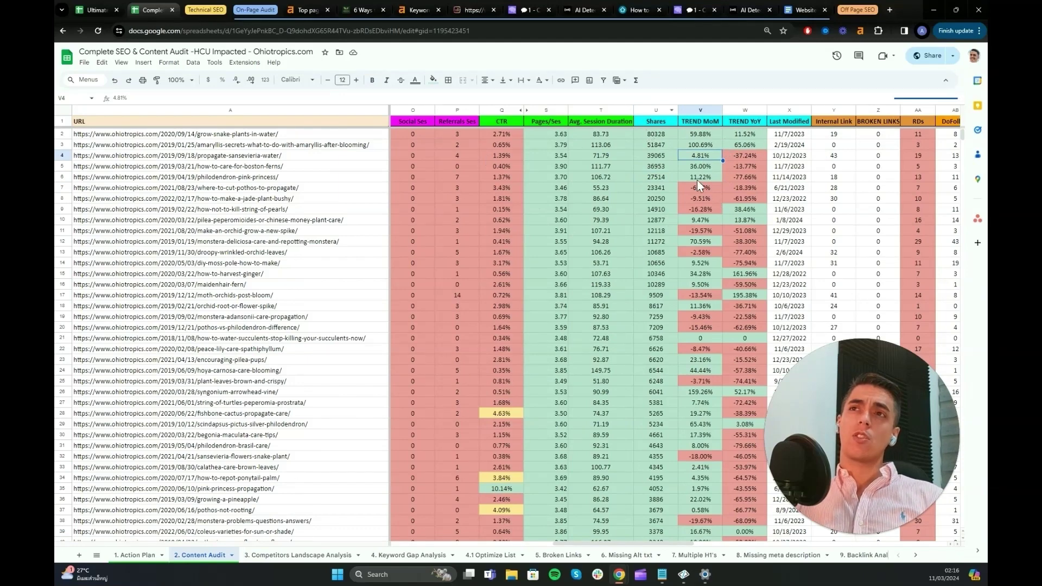
pyautogui.click(715, 111)
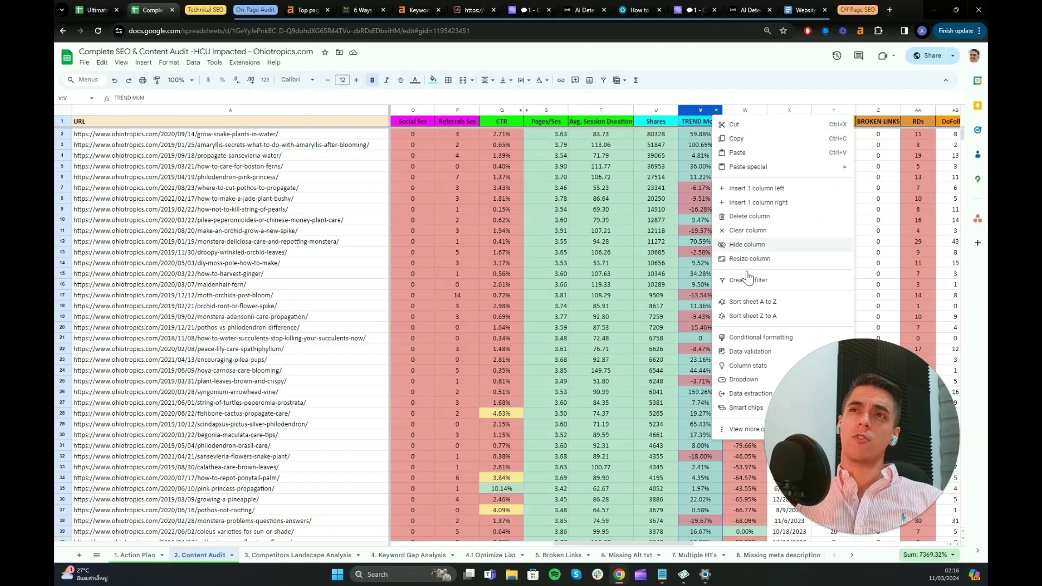
pyautogui.click(753, 302)
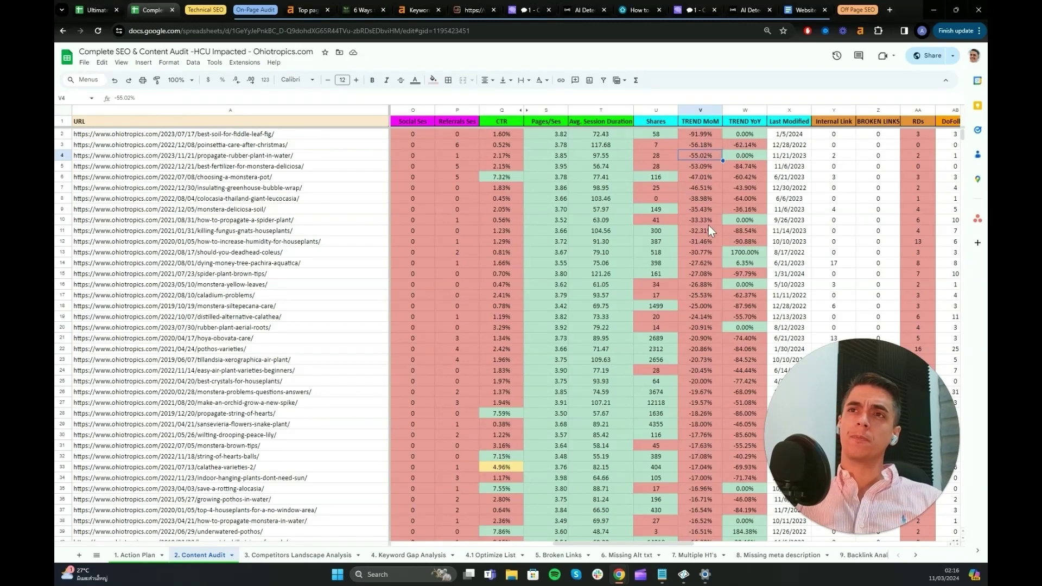
pyautogui.scroll(-15, 690, 237)
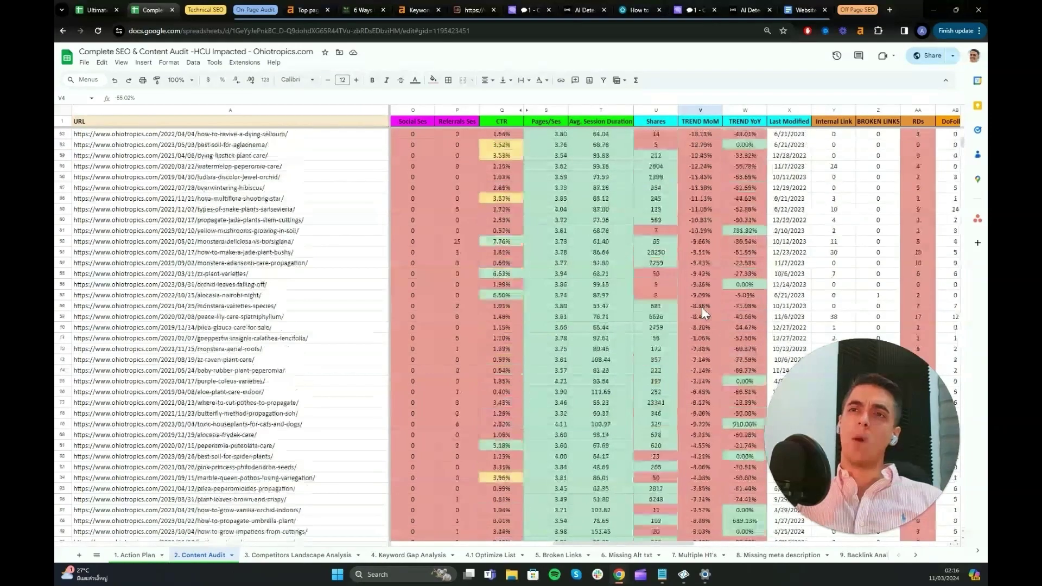
pyautogui.scroll(2, 703, 308)
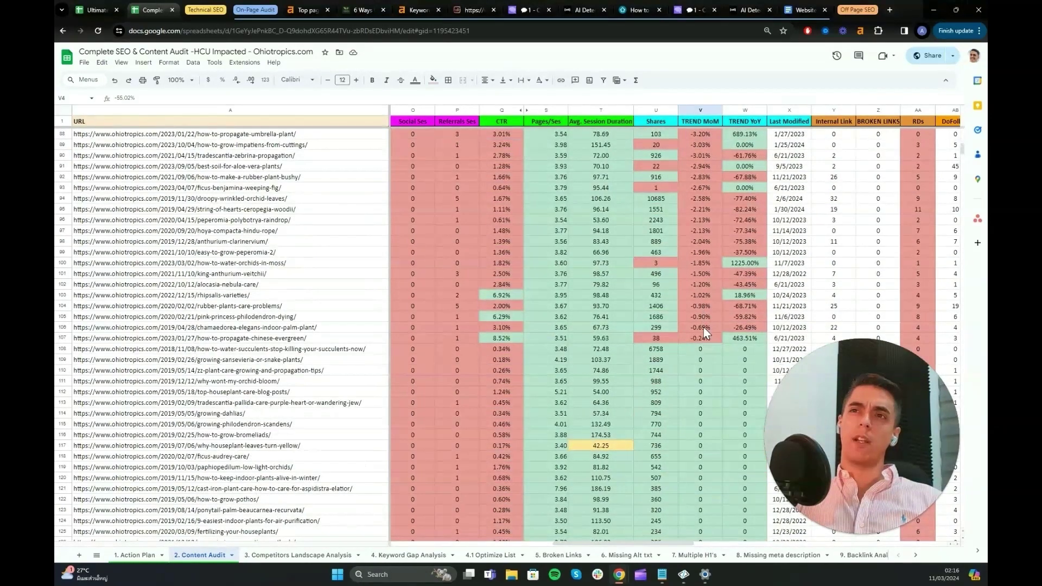
pyautogui.scroll(14, 701, 281)
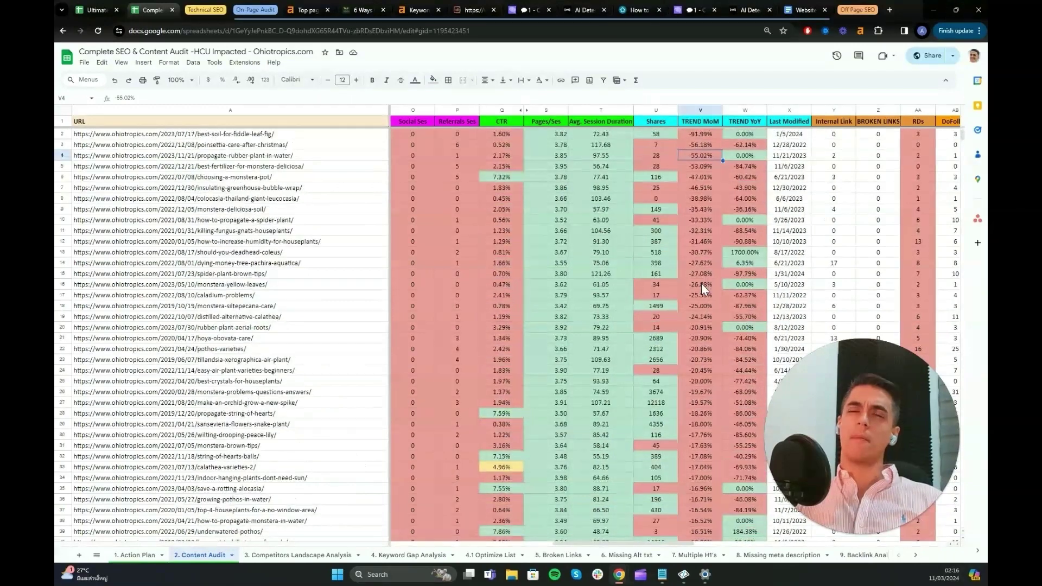
# Sort the content audit by TREND YoY from A to Z and check one of the most declining articles.
pyautogui.click(760, 113)
pyautogui.click(760, 113)
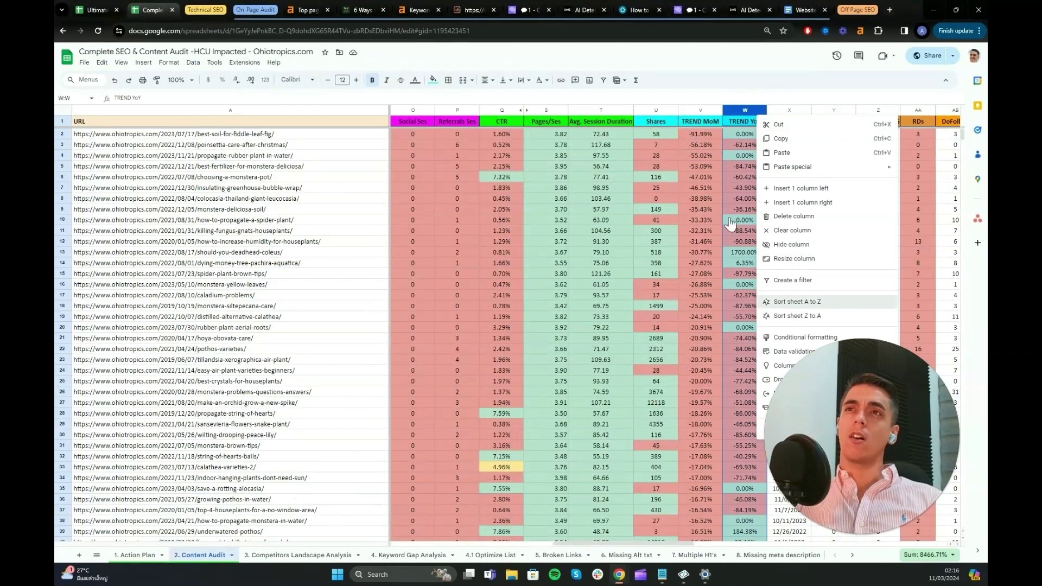
pyautogui.press('Return')
pyautogui.click(744, 173)
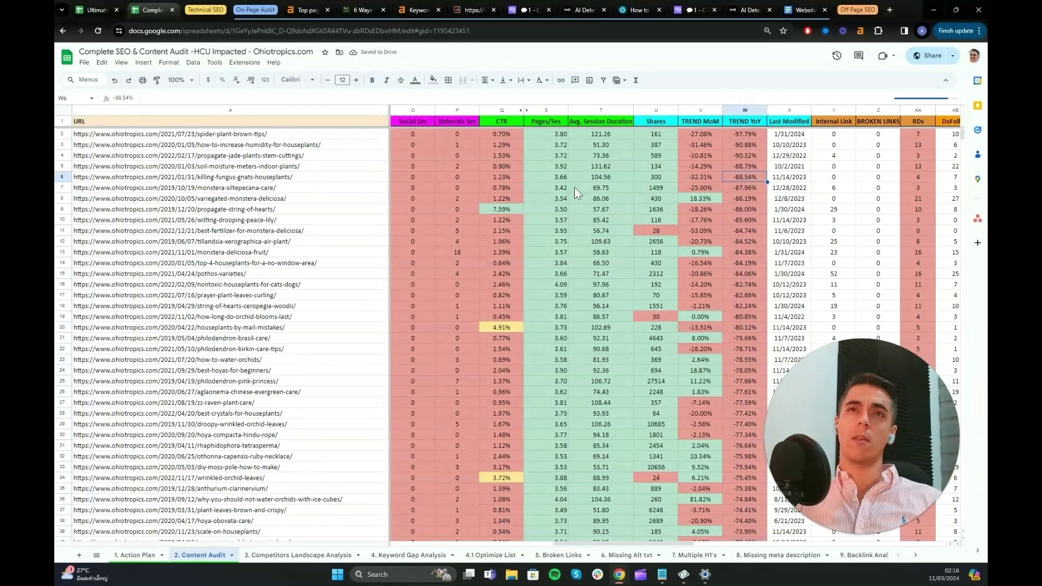
# Examine the monstera-siltepecana-care article's yearly trend, organic sessions, CTR and last modified date.
pyautogui.click(789, 188)
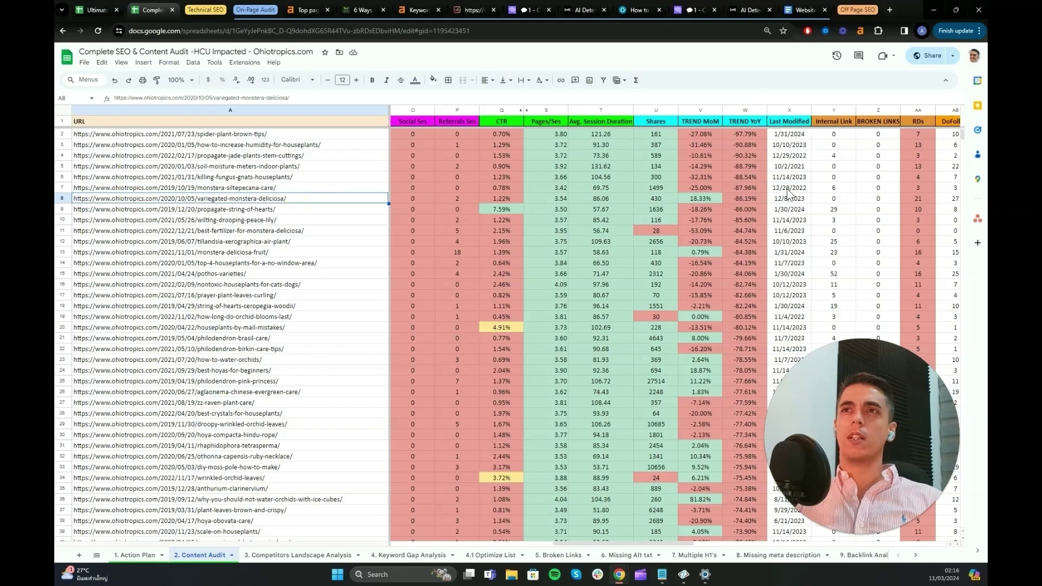
pyautogui.click(347, 190)
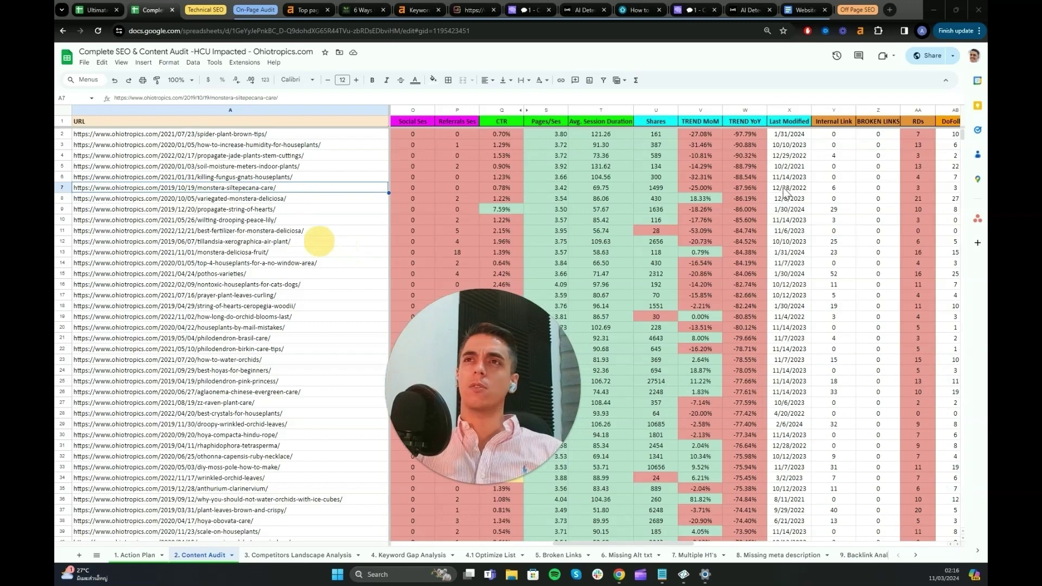
pyautogui.click(704, 188)
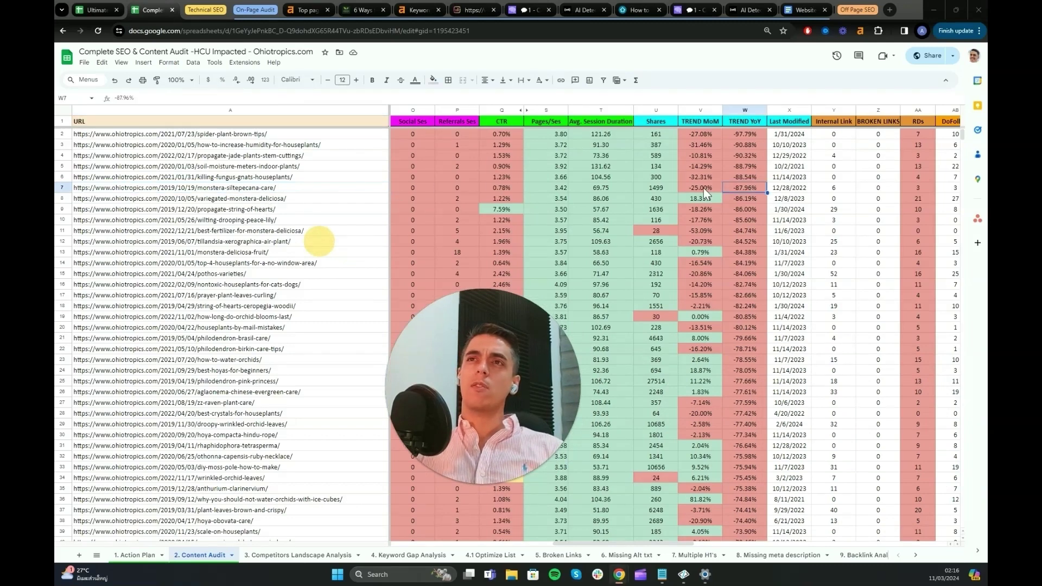
pyautogui.click(738, 189)
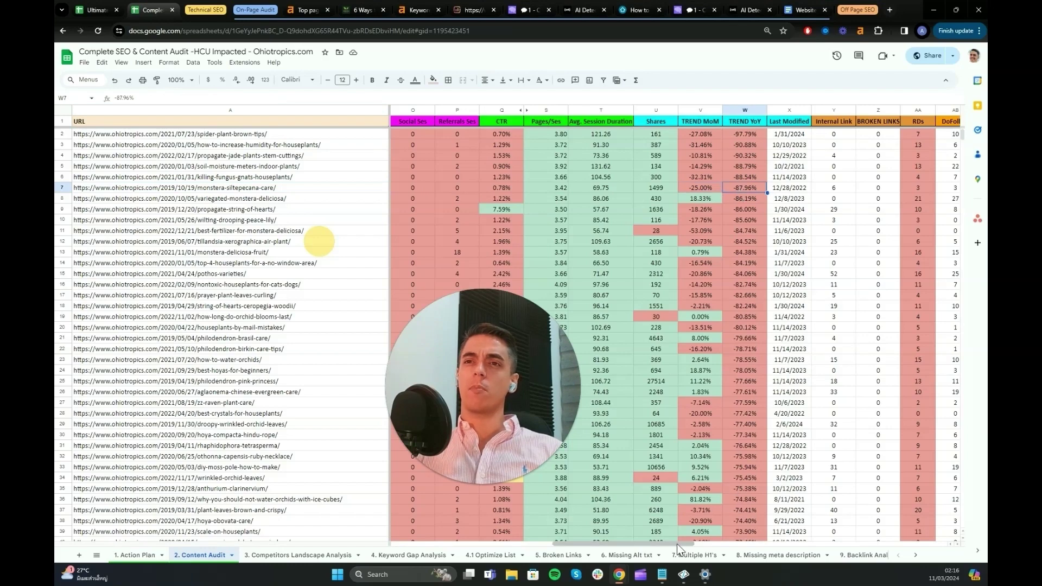
pyautogui.moveTo(676, 544); pyautogui.dragTo(644, 543)
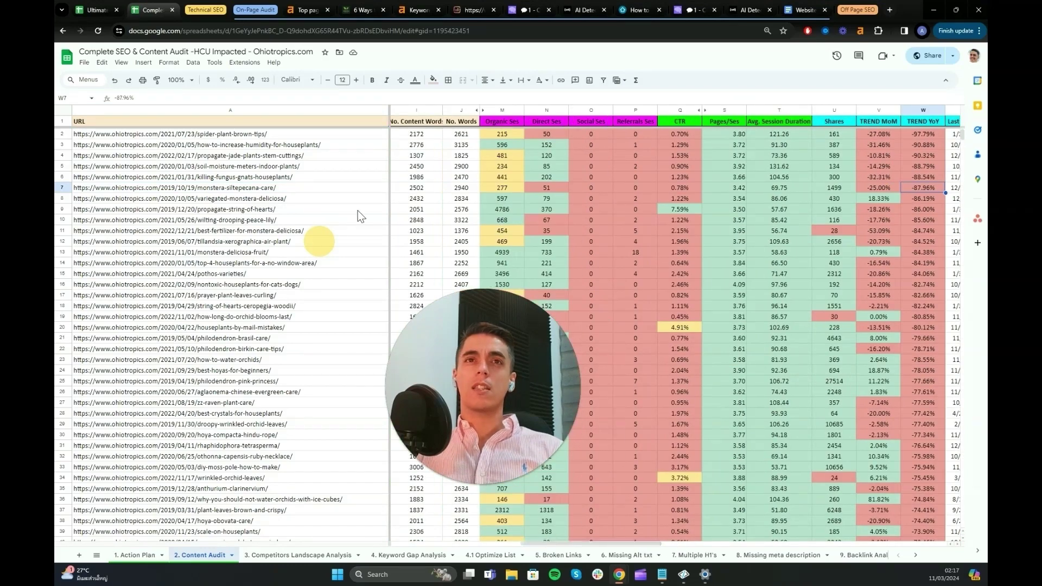
pyautogui.click(495, 189)
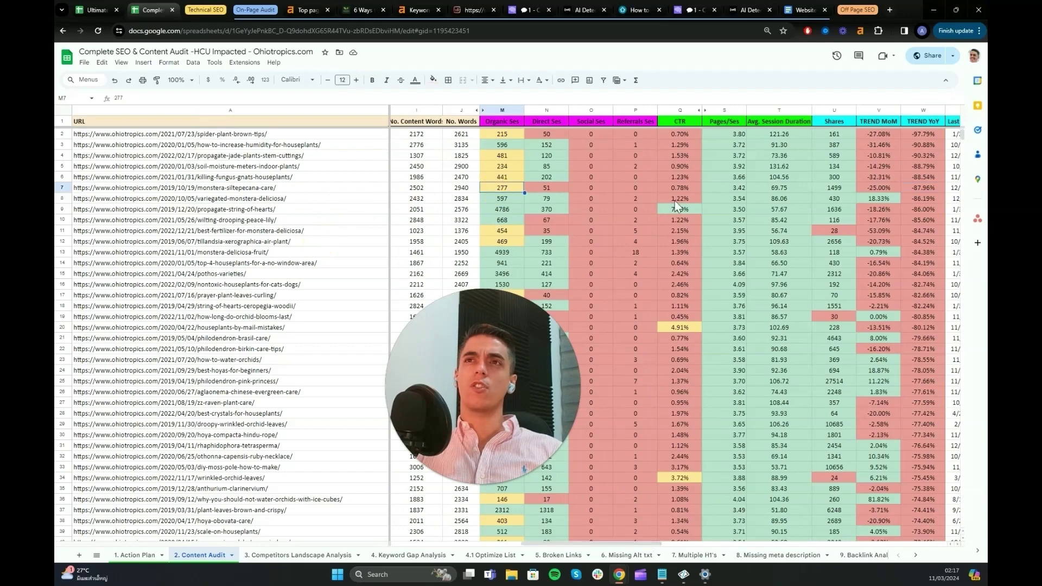
pyautogui.click(680, 188)
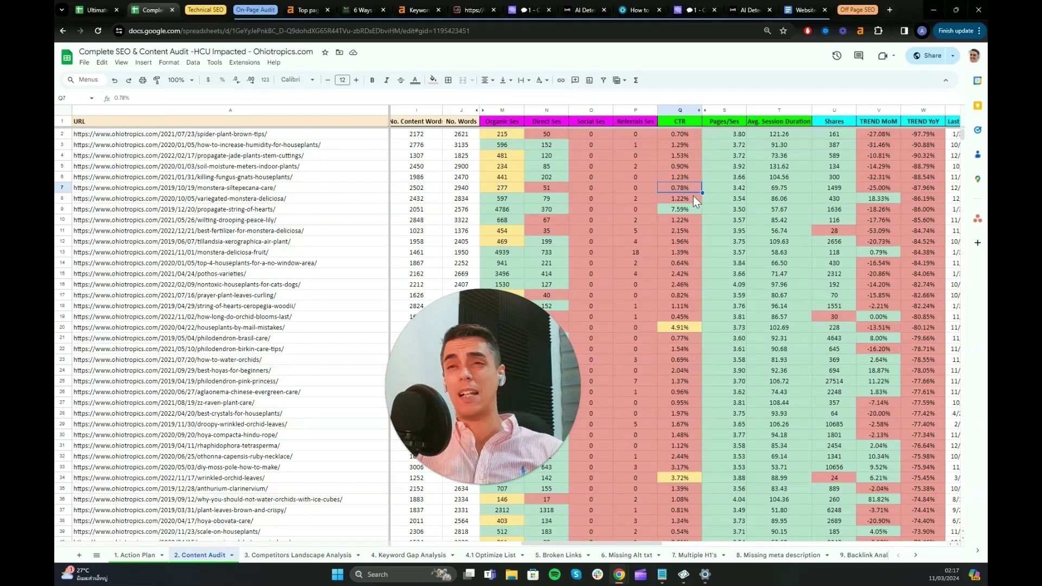
pyautogui.moveTo(650, 540); pyautogui.dragTo(709, 540)
pyautogui.click(713, 188)
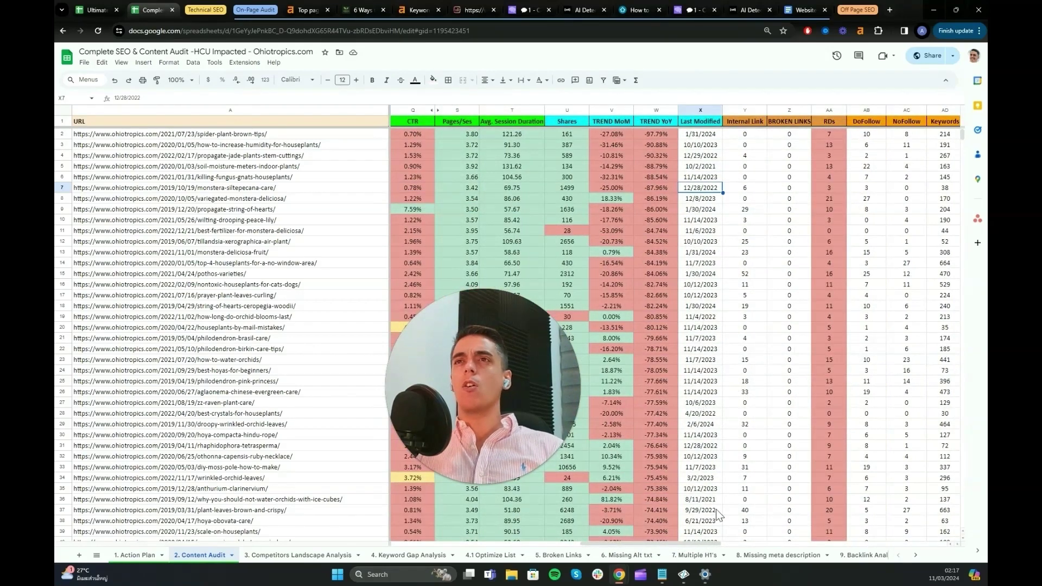
# Sort the content audit by Total traffic from Z to A and select the traffic values of the top six articles.
pyautogui.hscroll(10, 636, 291)
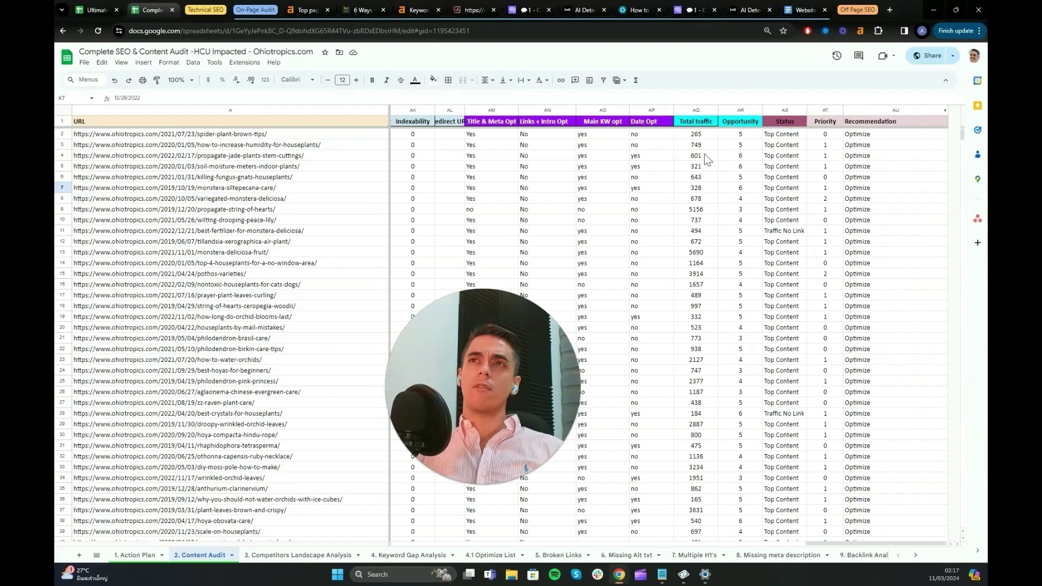
pyautogui.click(712, 110)
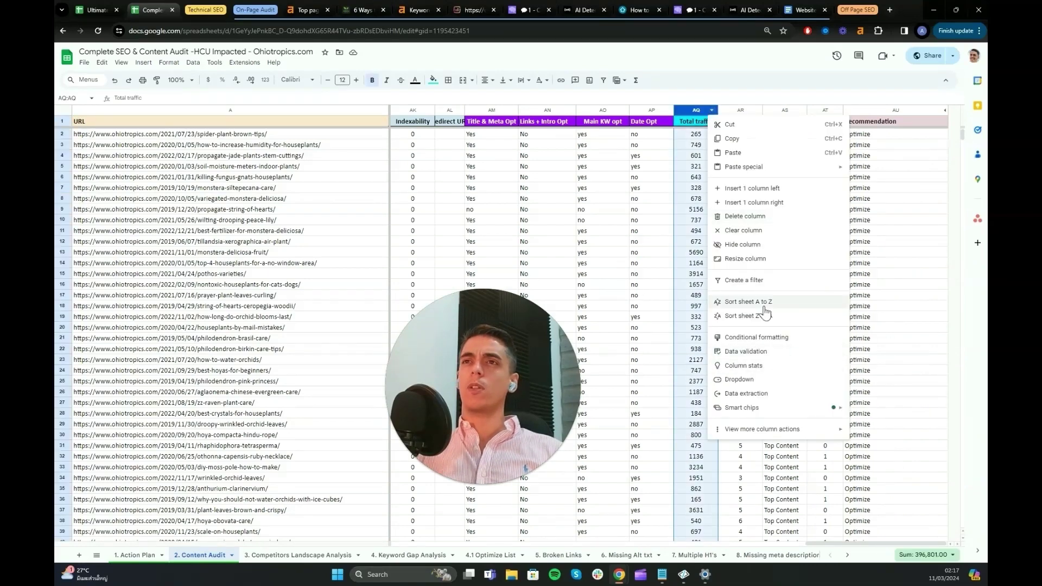
pyautogui.click(749, 316)
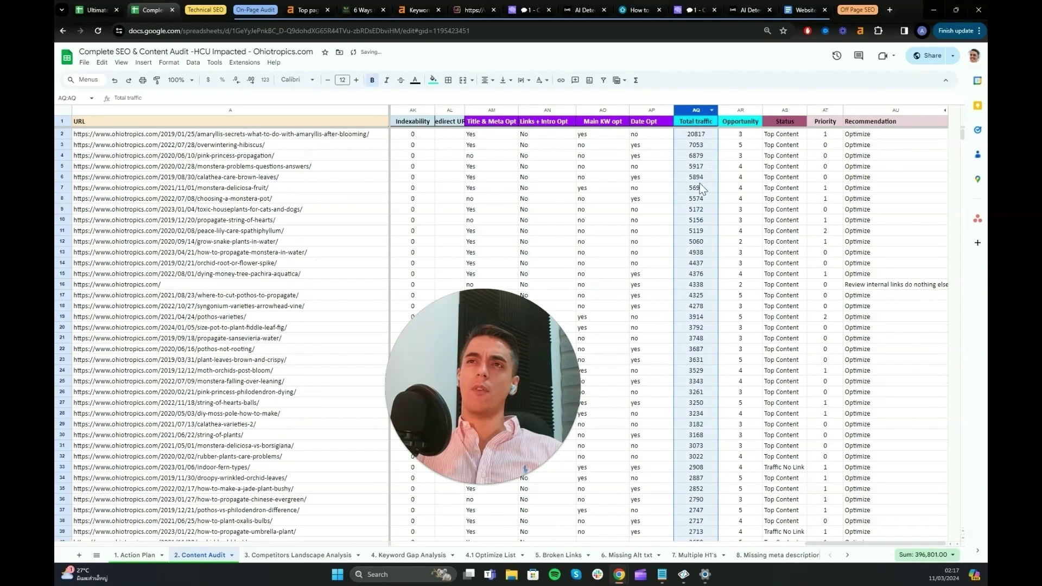
pyautogui.moveTo(696, 134); pyautogui.dragTo(697, 195)
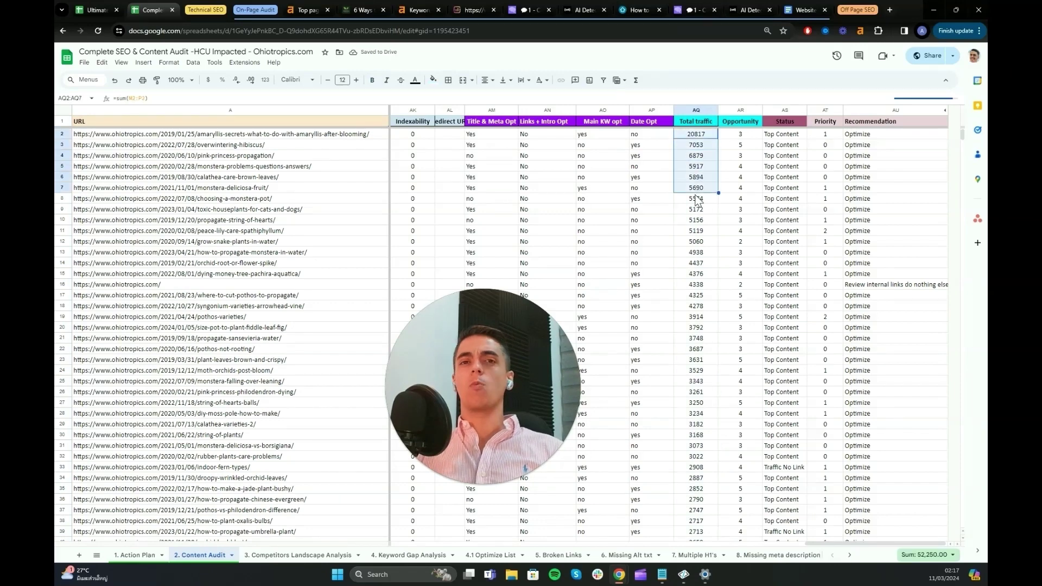
# Sort the content audit by Opportunity from Z to A and check the alocasia-types article's opportunity score.
pyautogui.click(733, 156)
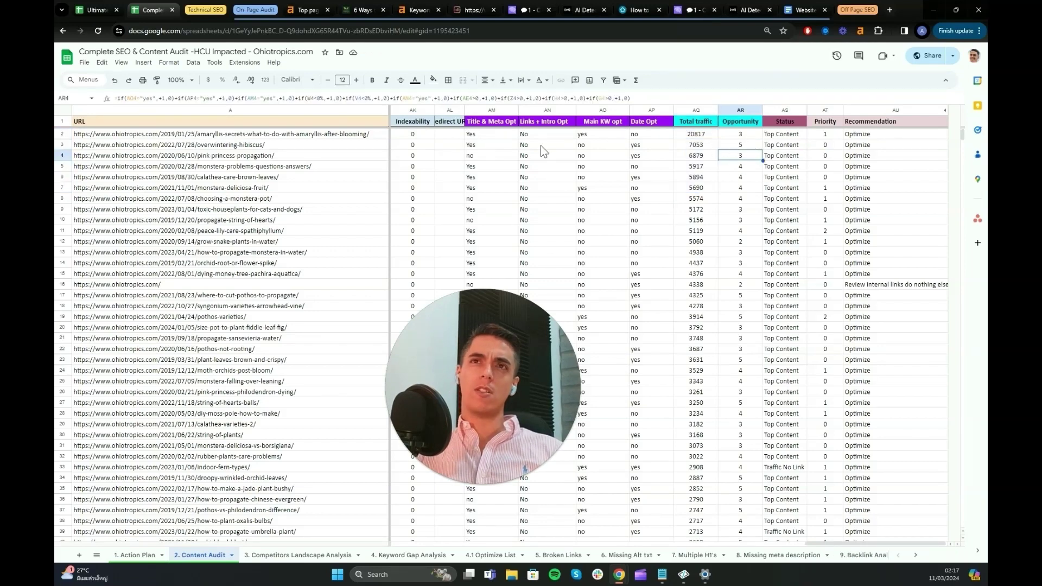
pyautogui.click(743, 111)
pyautogui.rightClick(820, 346)
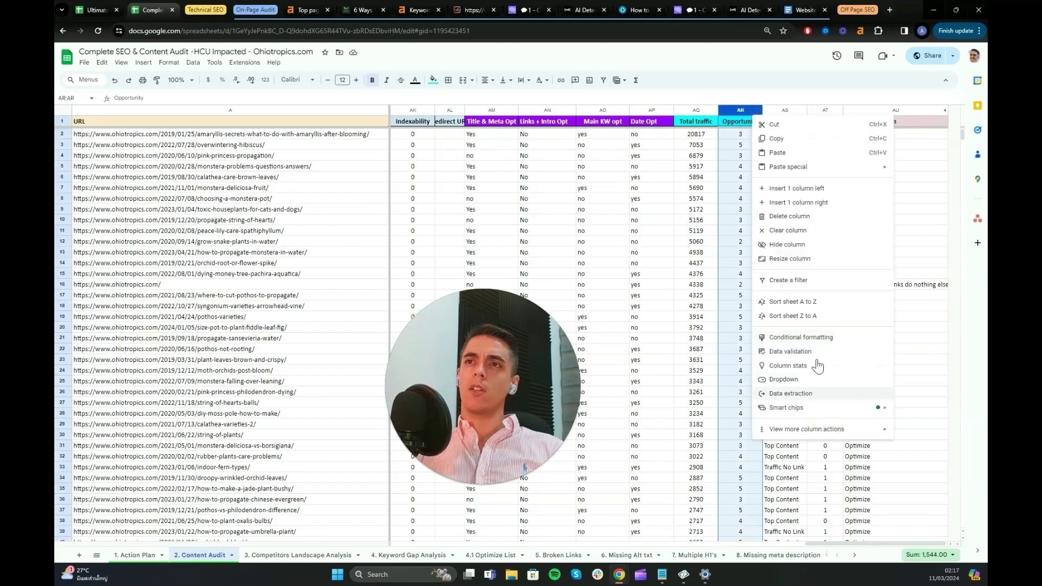
pyautogui.click(782, 316)
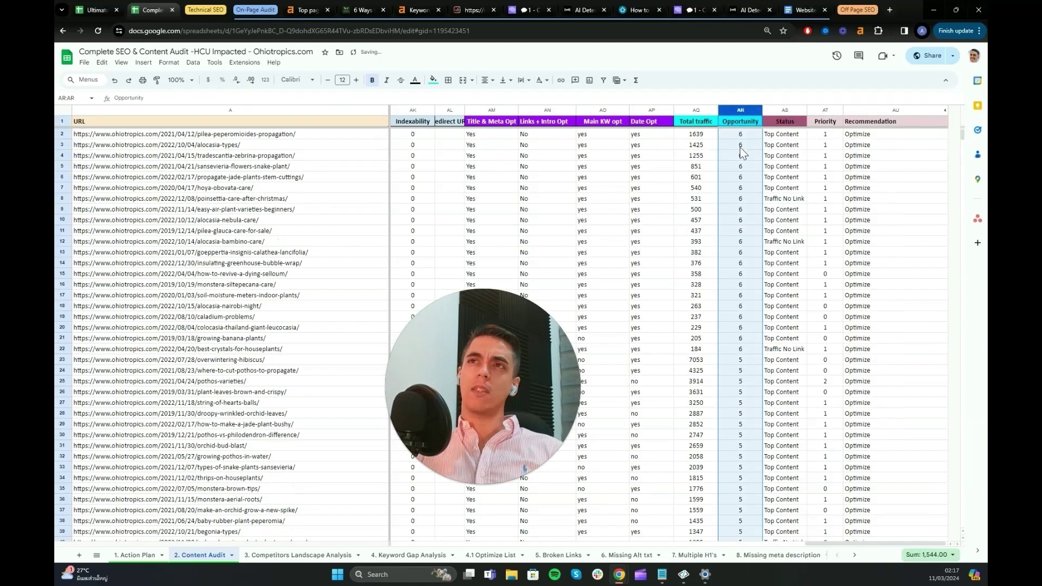
pyautogui.click(742, 146)
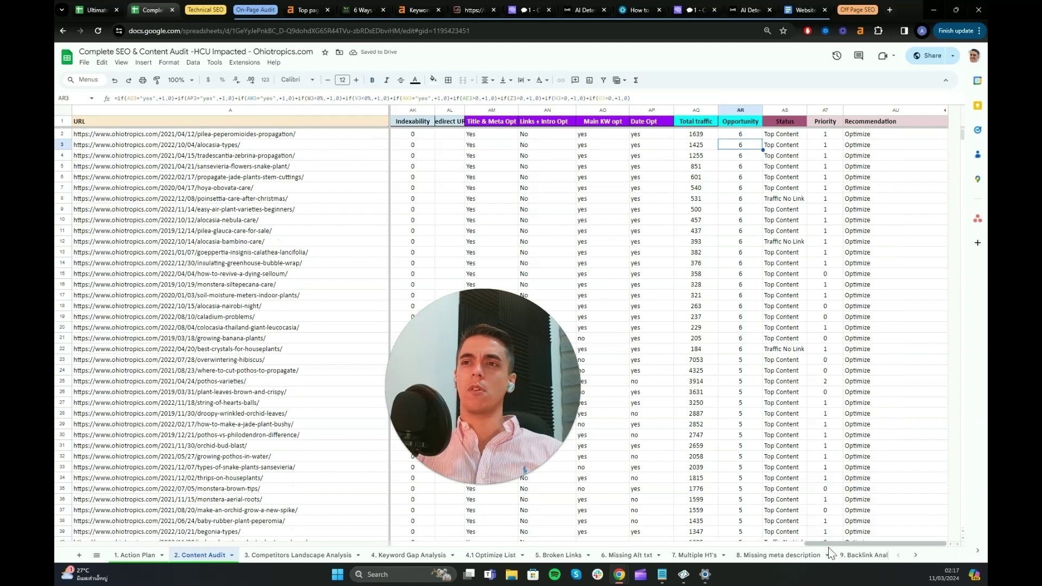
# Check the top keyword search volumes from the alocasia-types article down to the hoya-obovata-care article.
pyautogui.moveTo(774, 540); pyautogui.dragTo(664, 541)
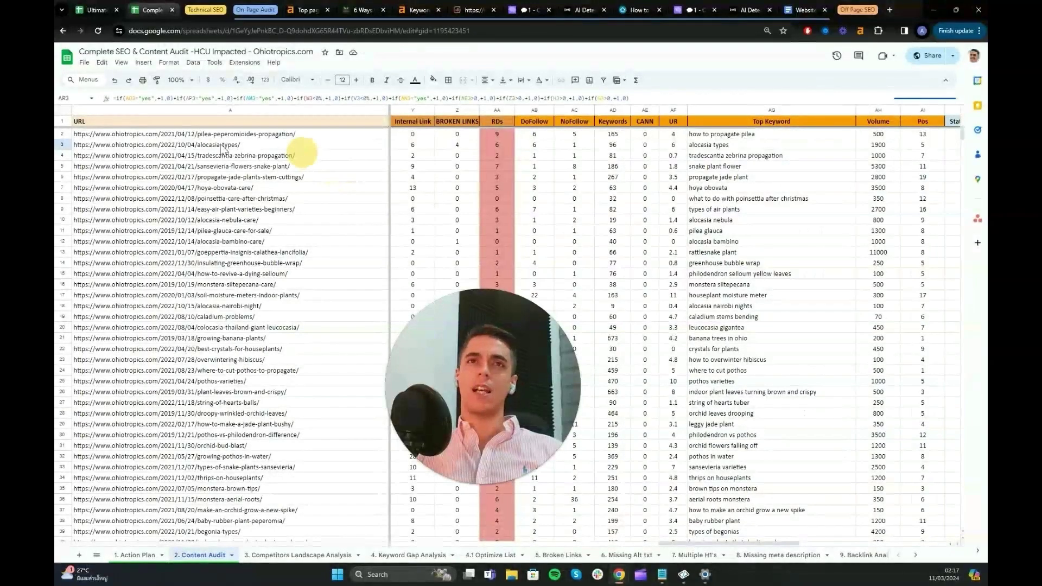
pyautogui.moveTo(903, 147); pyautogui.dragTo(839, 148)
pyautogui.click(875, 148)
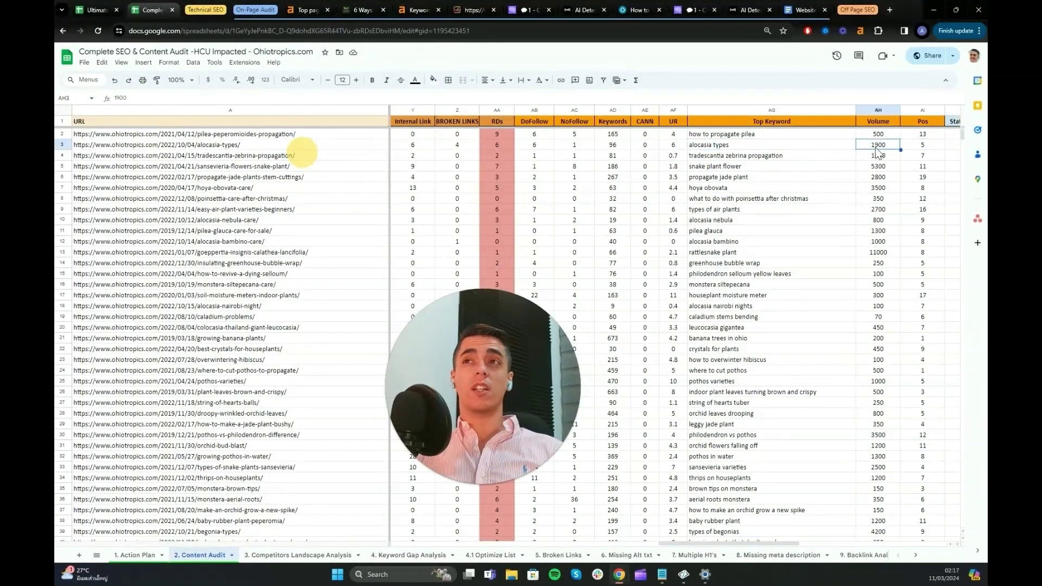
pyautogui.press('Down')
pyautogui.press('Down')
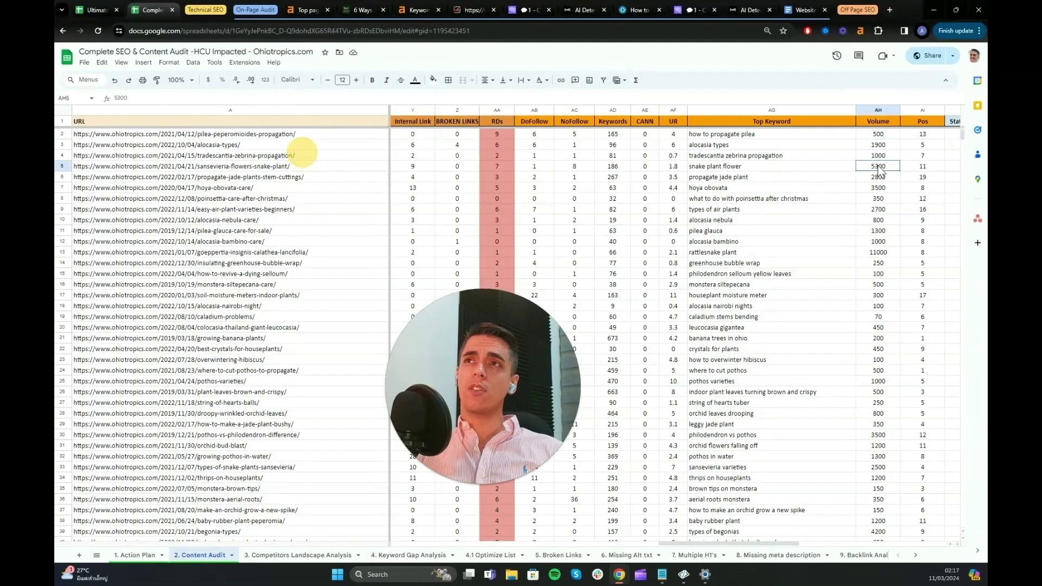
pyautogui.press('Down')
pyautogui.press('Down')
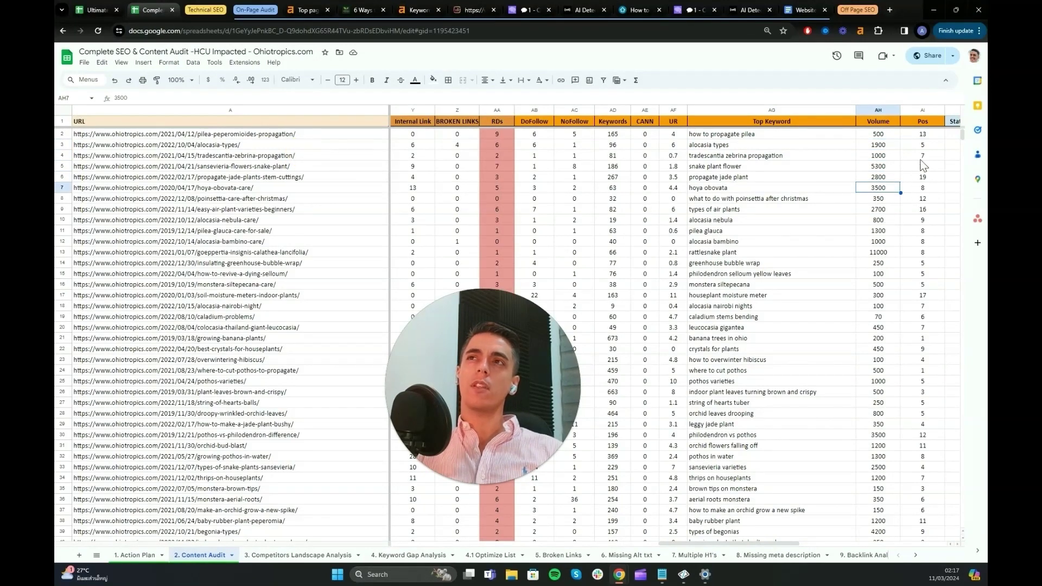
# Check the TREND YoY, TREND MoM and Last Modified values of the highest-opportunity articles.
pyautogui.moveTo(774, 543); pyautogui.dragTo(722, 543)
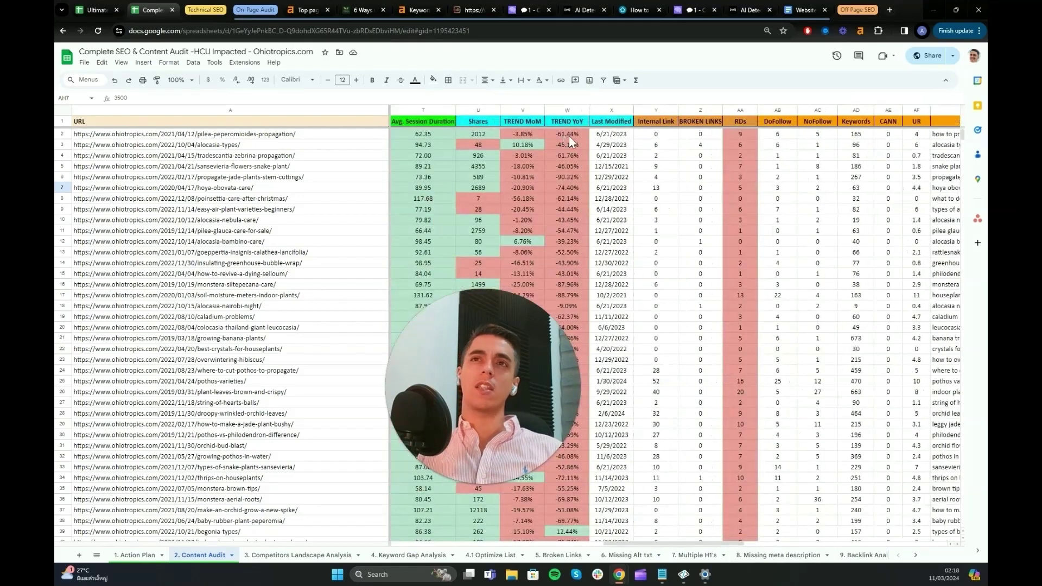
pyautogui.moveTo(569, 135); pyautogui.dragTo(570, 159)
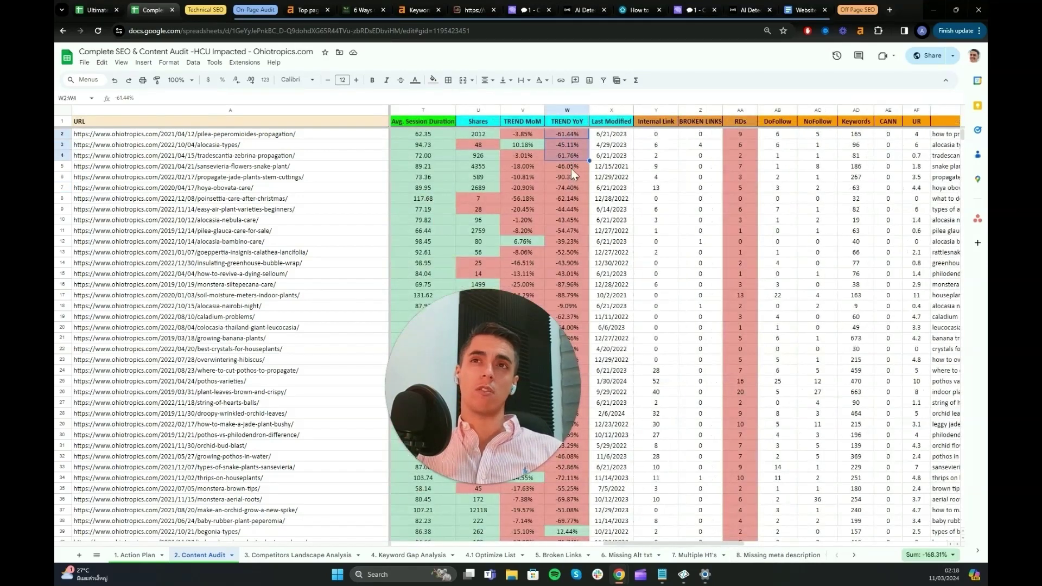
pyautogui.click(525, 166)
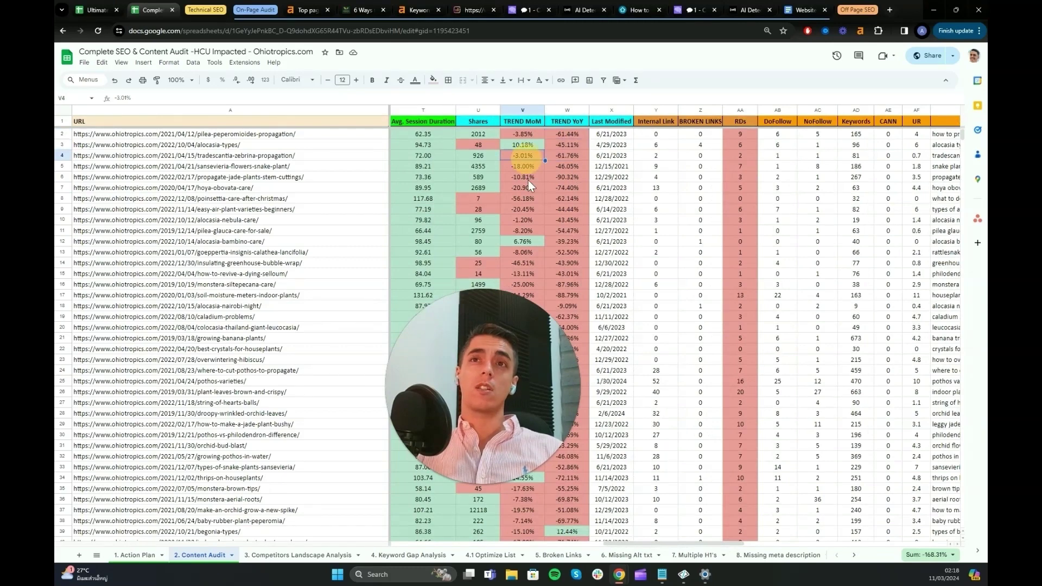
pyautogui.click(623, 168)
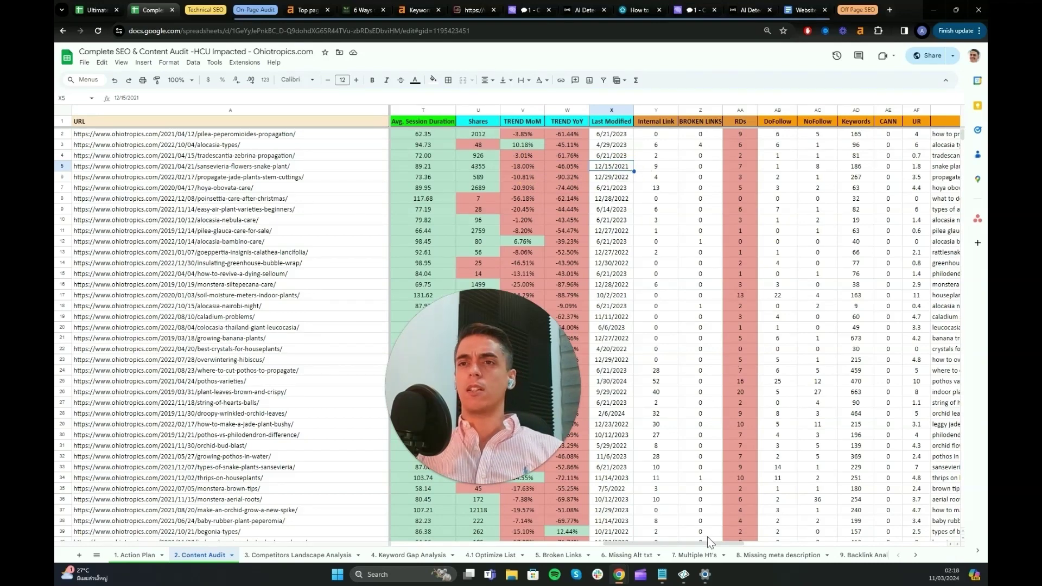
# Select the TREND MoM, TREND YoY and Last Modified values of the top four articles in the content audit.
pyautogui.moveTo(710, 542); pyautogui.dragTo(640, 543)
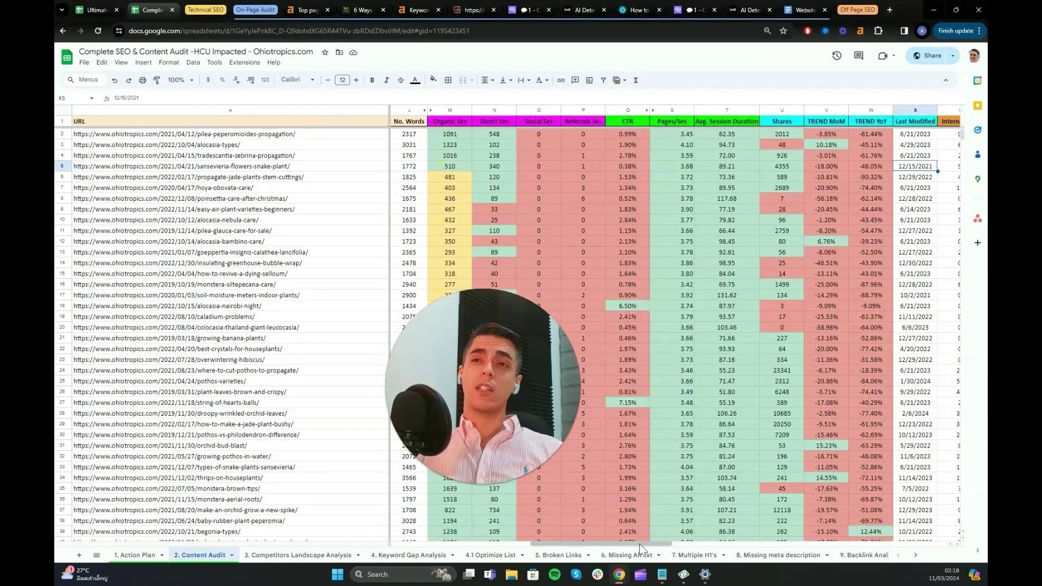
pyautogui.moveTo(639, 543); pyautogui.dragTo(664, 542)
pyautogui.moveTo(749, 136); pyautogui.dragTo(709, 171)
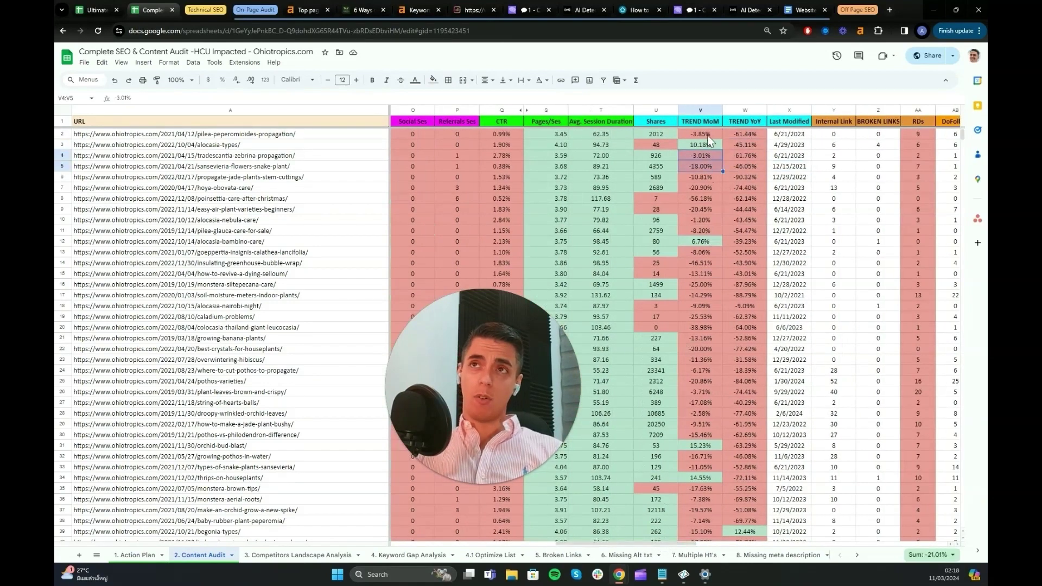
pyautogui.moveTo(748, 135); pyautogui.dragTo(745, 170)
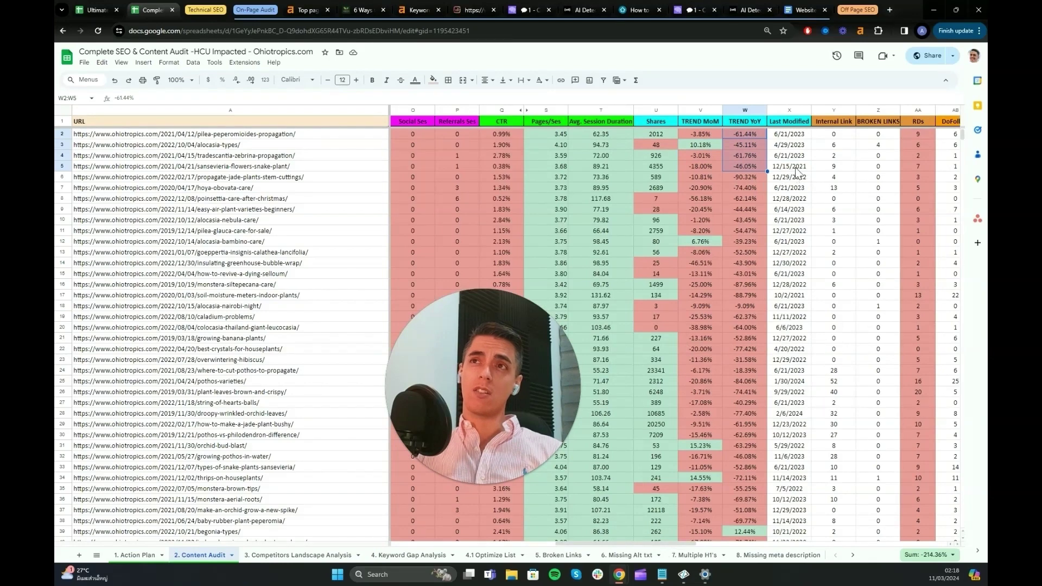
pyautogui.moveTo(790, 134); pyautogui.dragTo(790, 166)
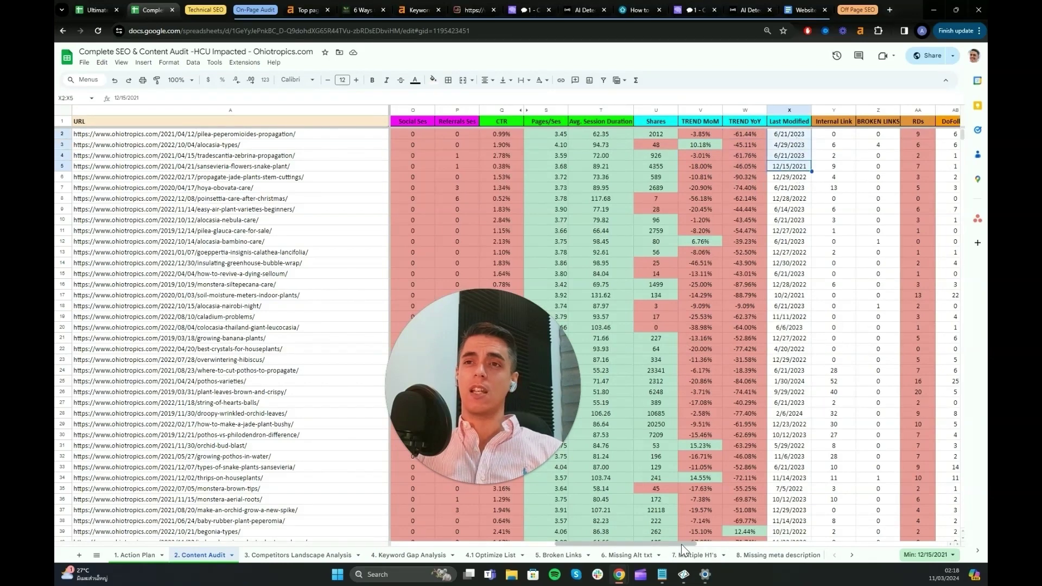
# Check the missing alt text values of the top four articles and the optimization, opportunity, priority and recommendation columns.
pyautogui.moveTo(654, 544); pyautogui.dragTo(543, 546)
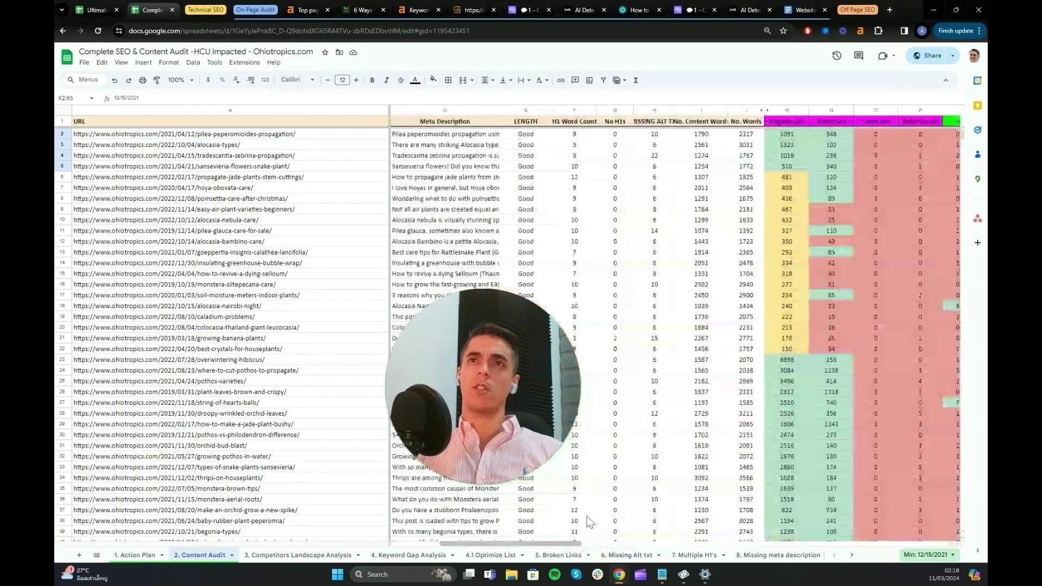
pyautogui.moveTo(654, 135); pyautogui.dragTo(655, 166)
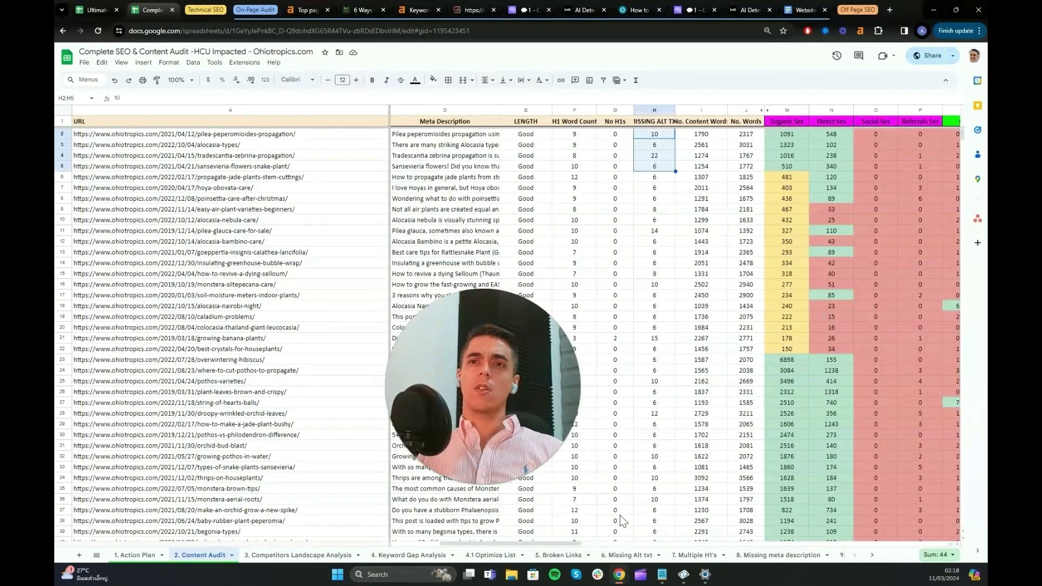
pyautogui.moveTo(584, 545); pyautogui.dragTo(871, 530)
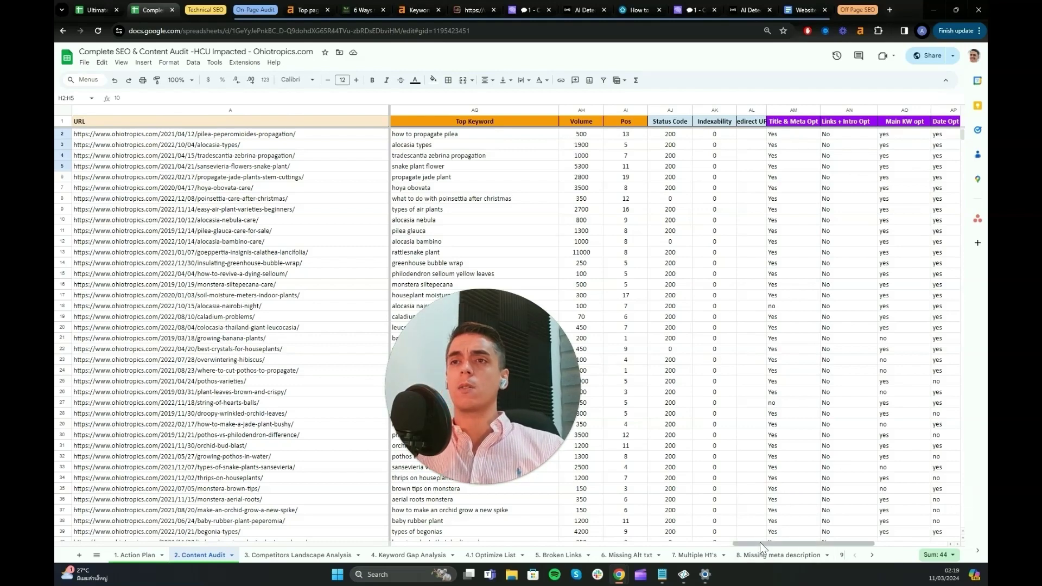
pyautogui.hscroll(3, 760, 542)
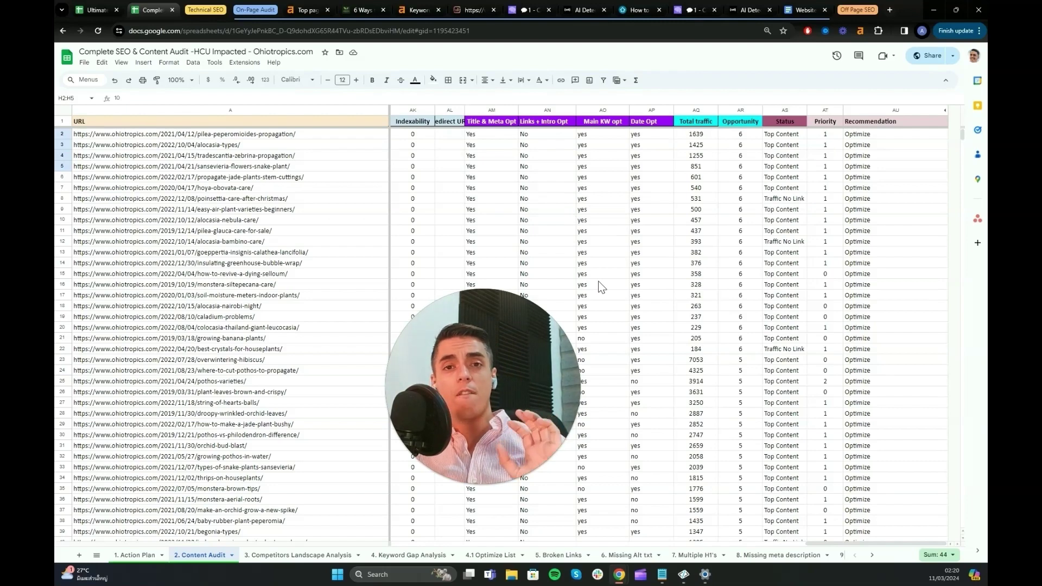
# Open the Action Plan sheet and review the heading readability, site design, reading time, image alt text and crawl depth tasks.
pyautogui.click(139, 555)
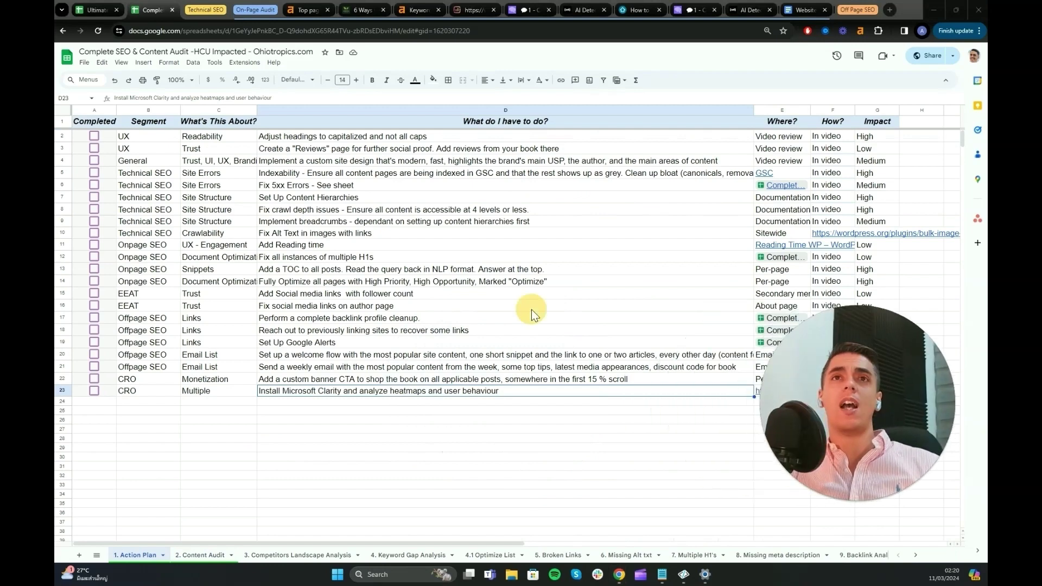
pyautogui.click(403, 137)
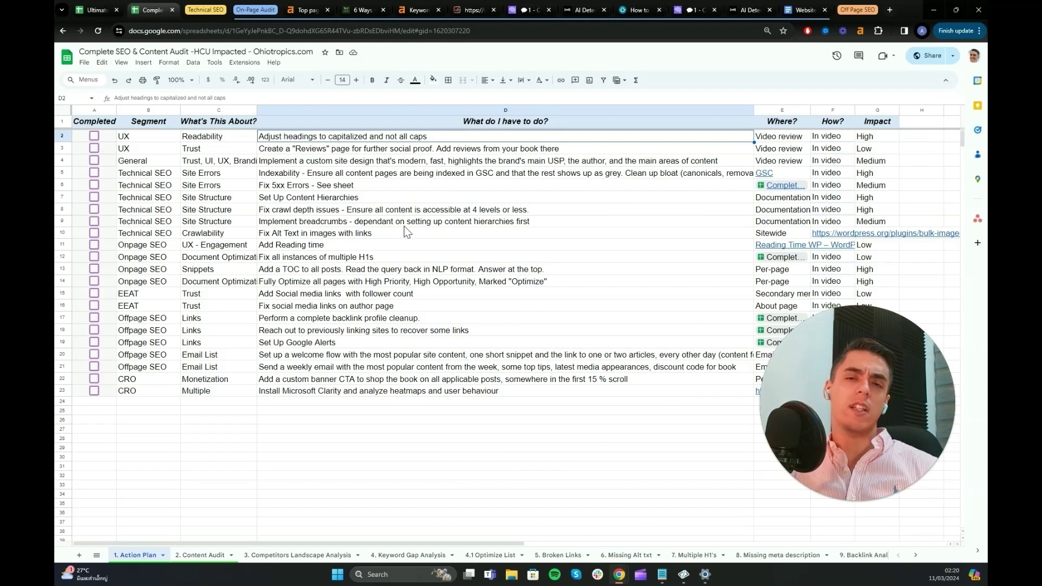
pyautogui.click(413, 164)
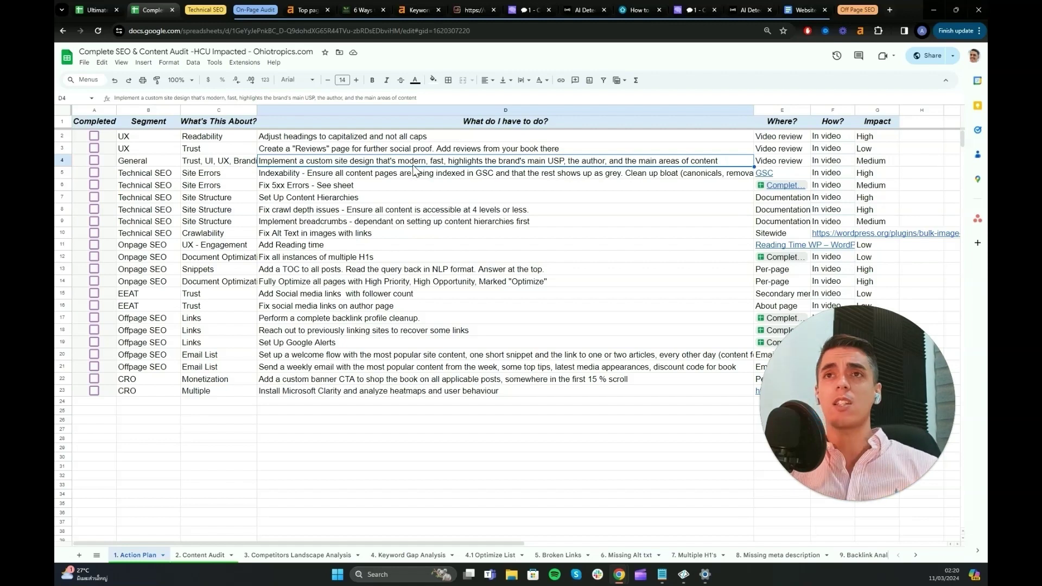
pyautogui.click(353, 250)
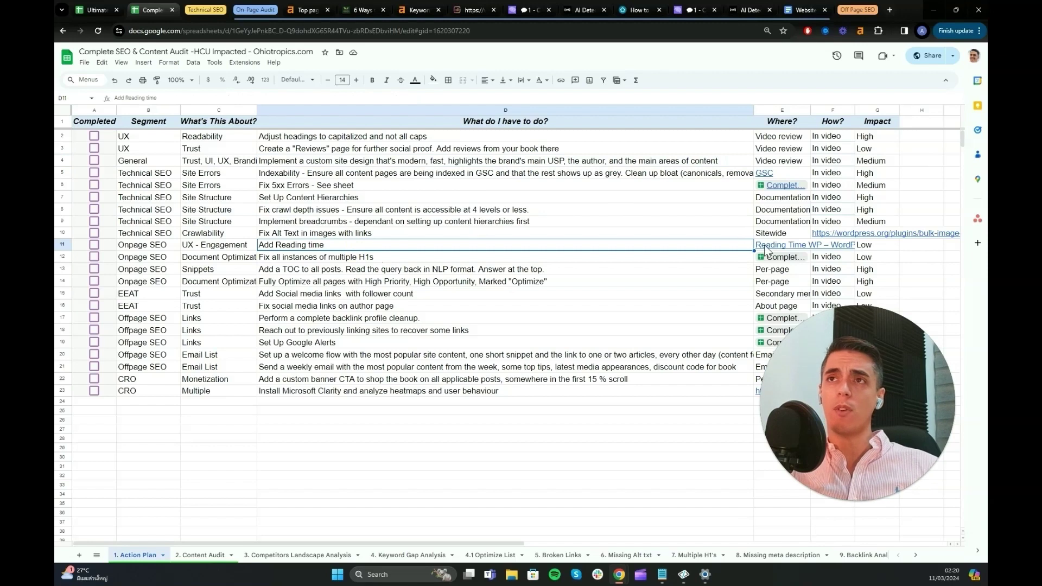
pyautogui.click(388, 237)
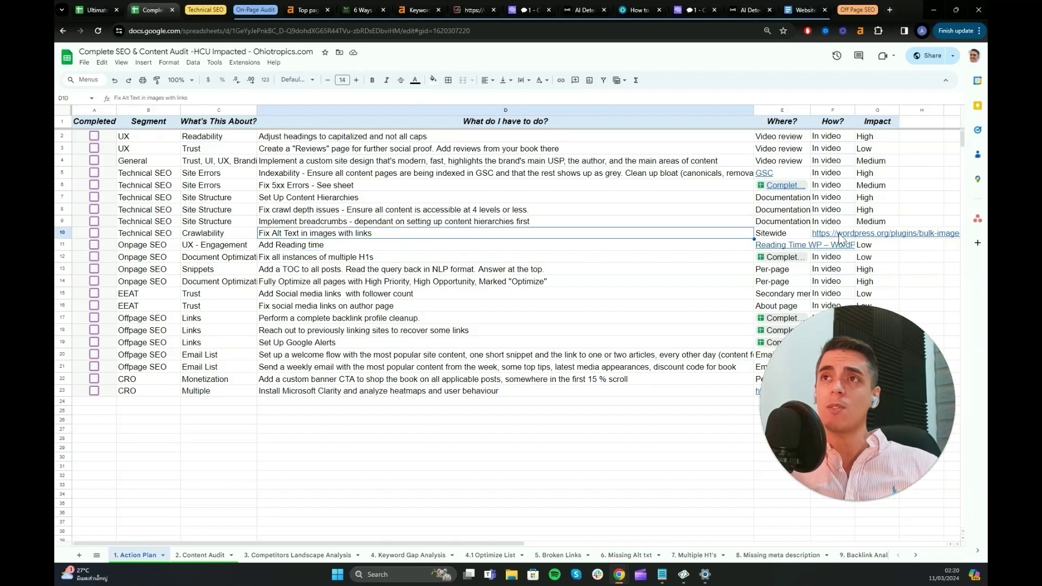
pyautogui.moveTo(841, 239)
pyautogui.click(385, 212)
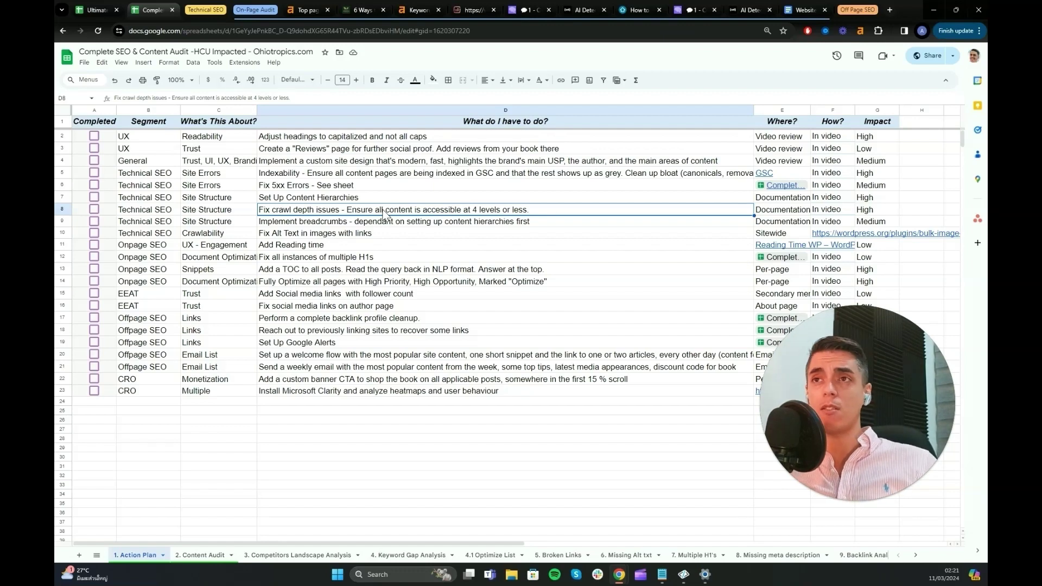
# Review the page optimization, 5xx error and social media link tasks, consulting The Spruce's string of hearts article as a reference.
pyautogui.click(336, 283)
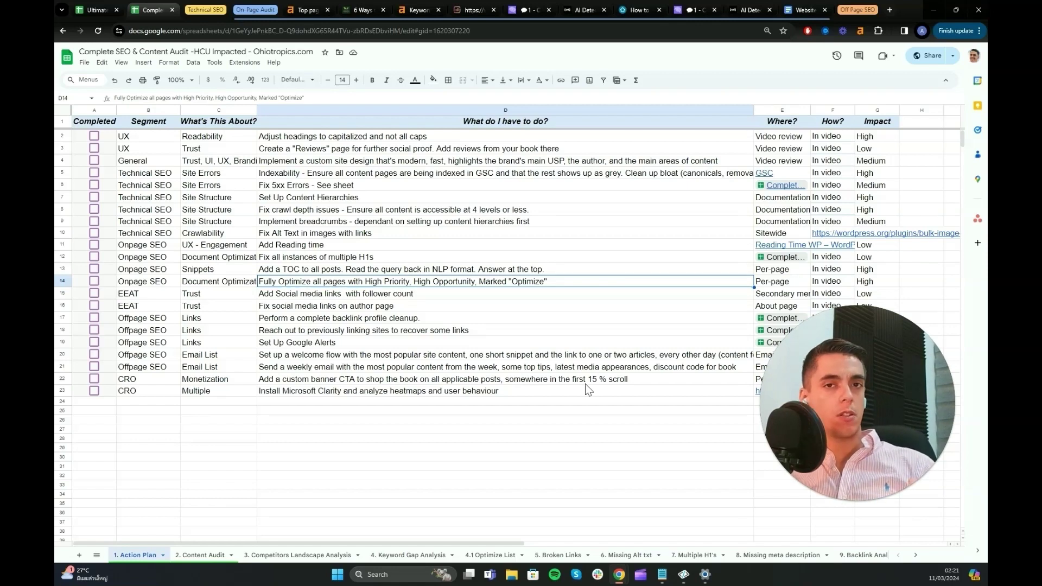
pyautogui.click(375, 185)
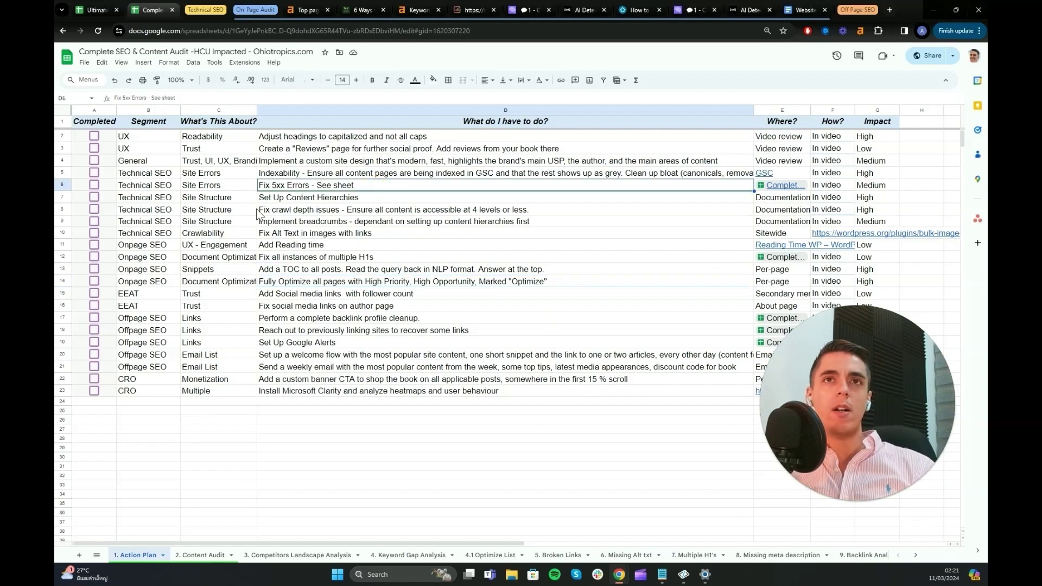
pyautogui.click(370, 283)
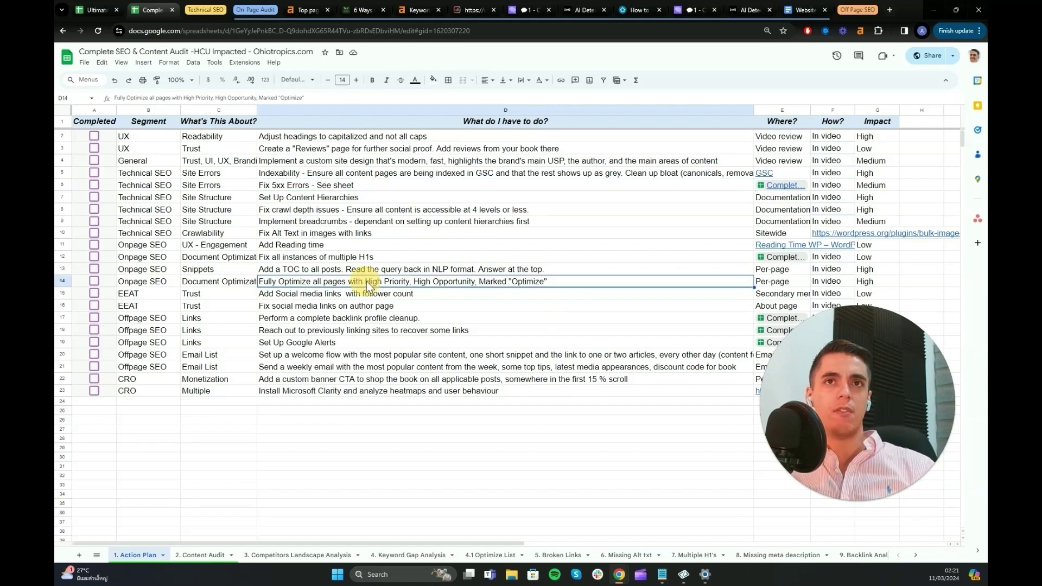
pyautogui.click(341, 296)
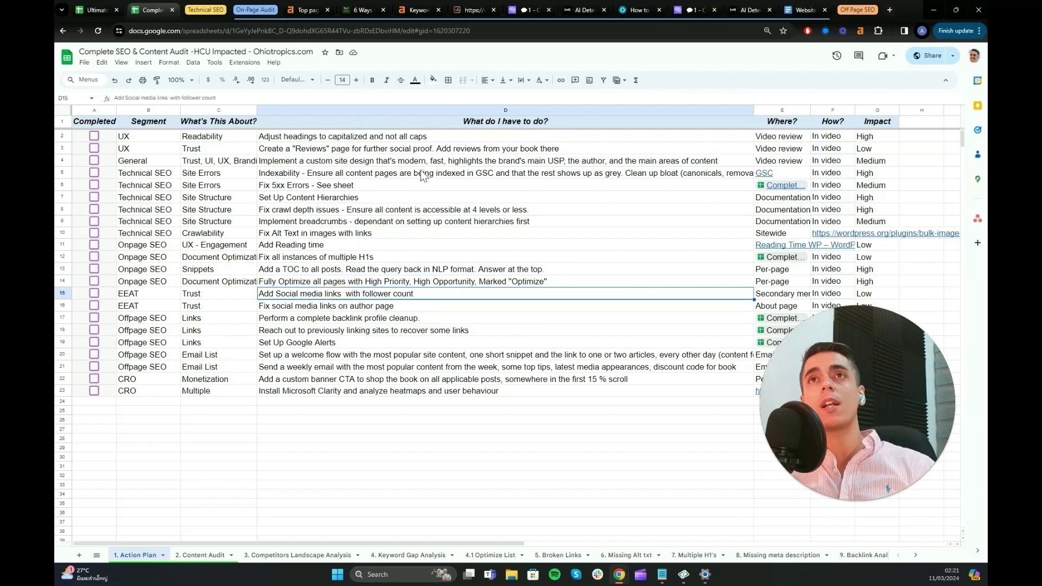
pyautogui.click(635, 11)
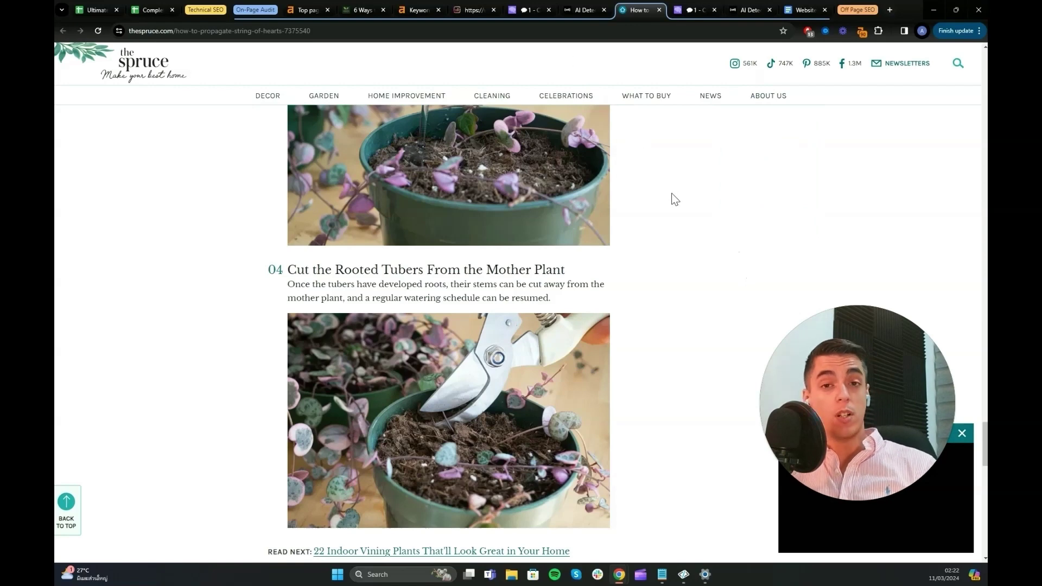
pyautogui.hotkey('ctrl', '2')
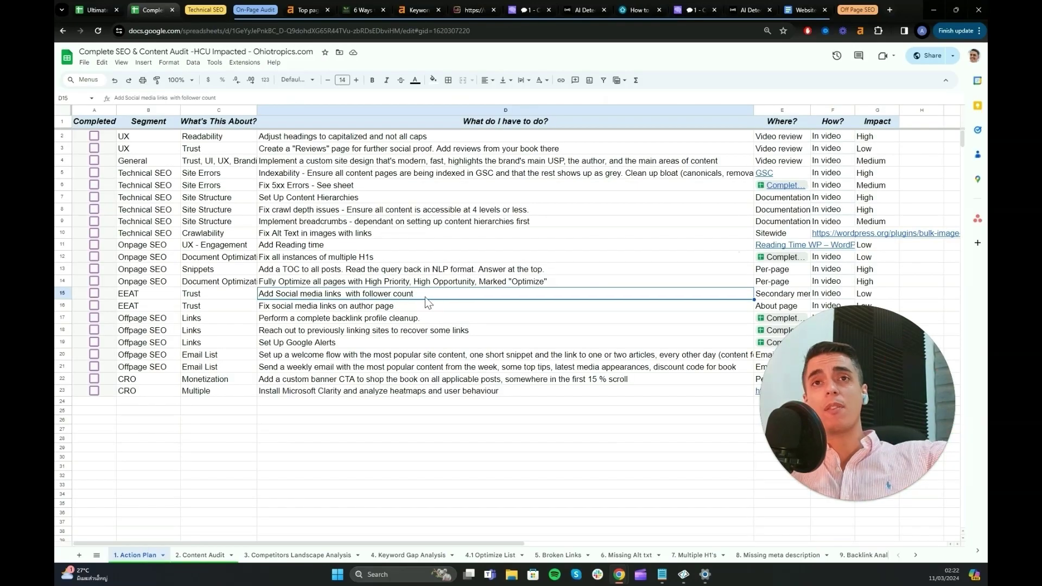
pyautogui.click(395, 307)
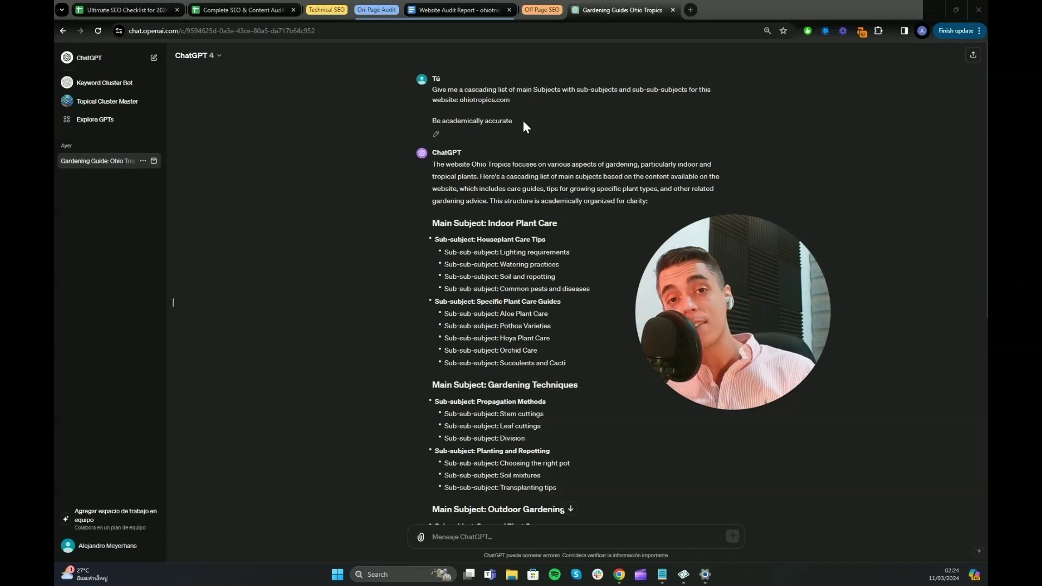
# Review ChatGPT's cascading subject list for ohiotropics.com, highlighting Indoor Plant Care, Houseplant Care Tips and Specific Plant Care Guides.
pyautogui.scroll(-1, 546, 143)
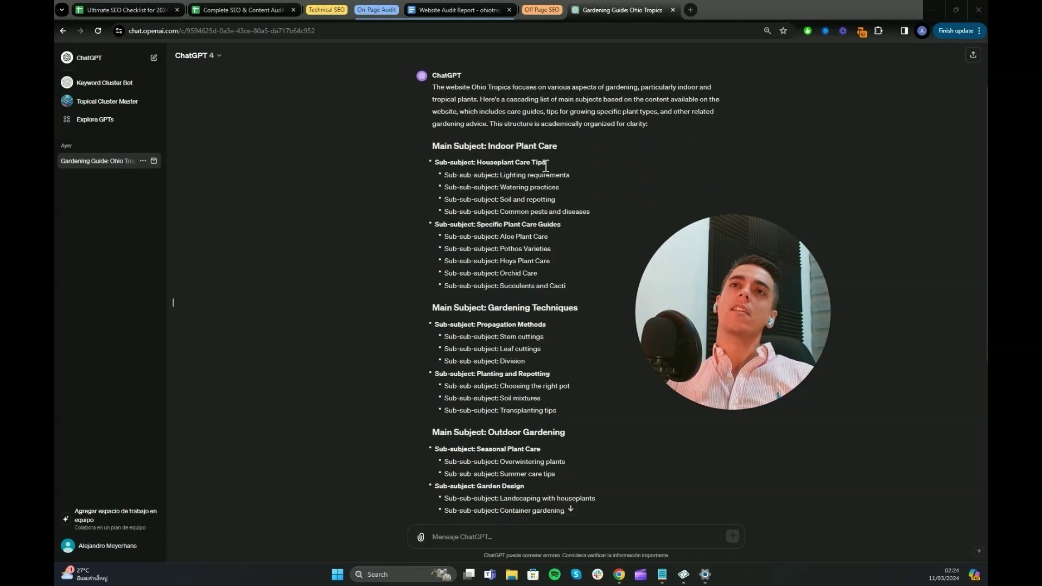
pyautogui.scroll(-1, 542, 143)
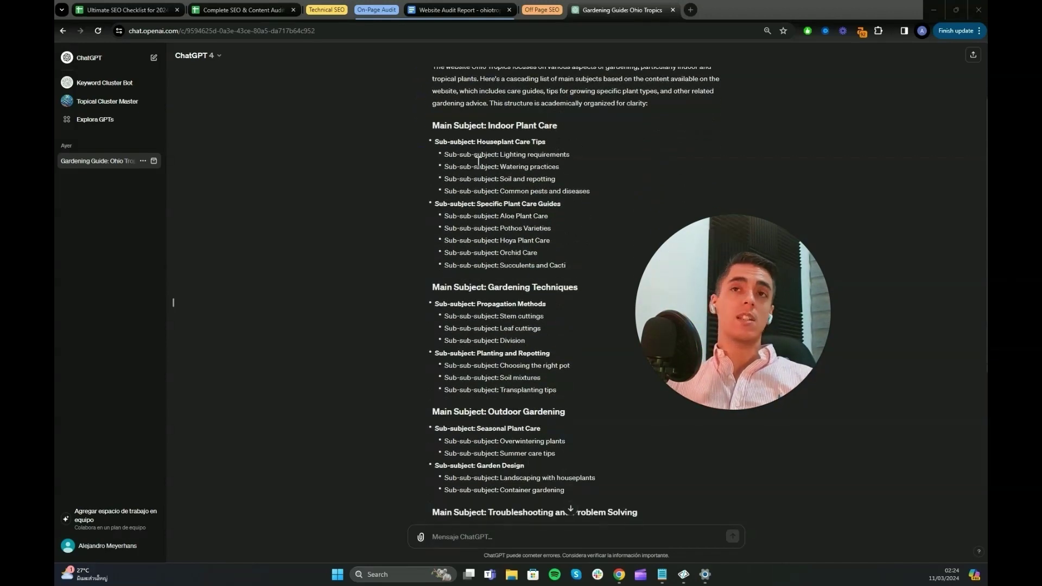
pyautogui.scroll(1, 457, 172)
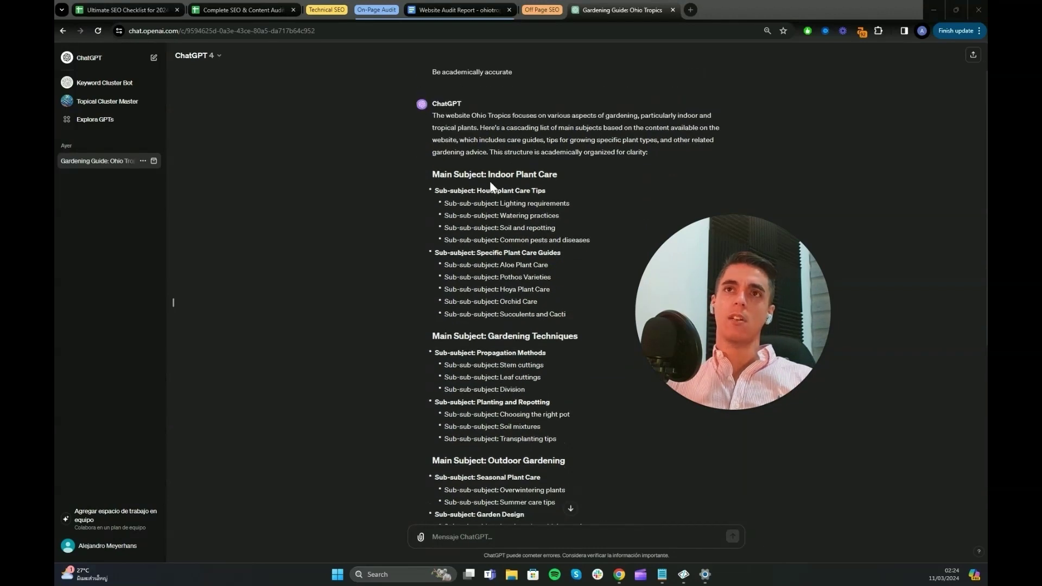
pyautogui.moveTo(495, 174); pyautogui.dragTo(559, 175)
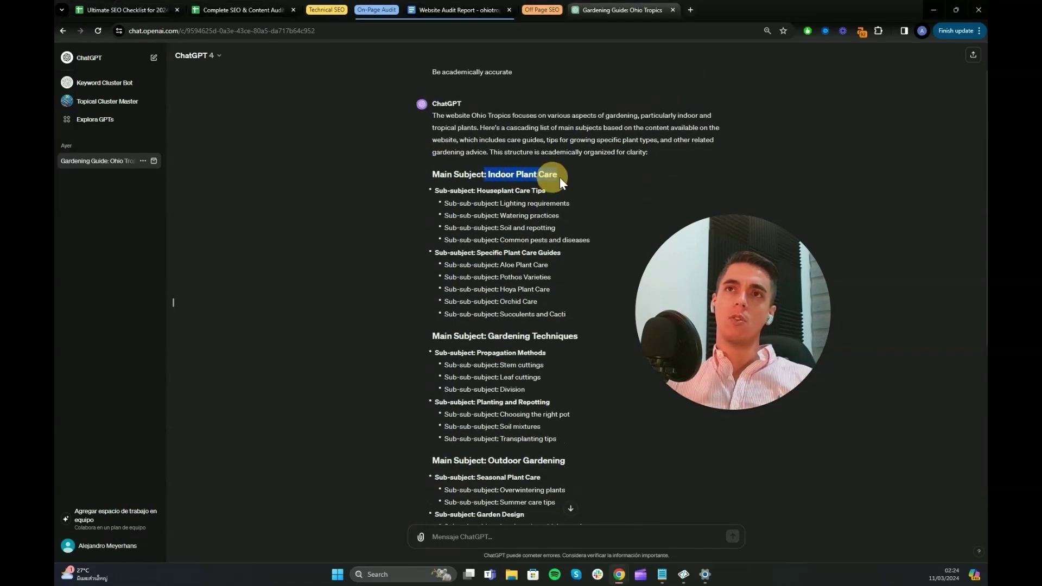
pyautogui.click(531, 203)
pyautogui.moveTo(480, 191); pyautogui.dragTo(546, 191)
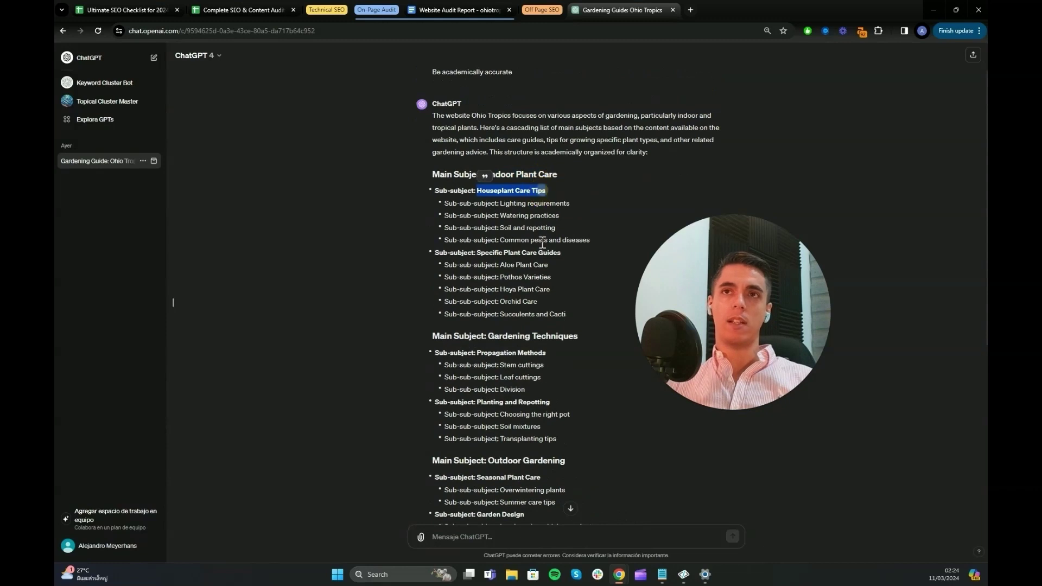
pyautogui.moveTo(476, 252); pyautogui.dragTo(558, 255)
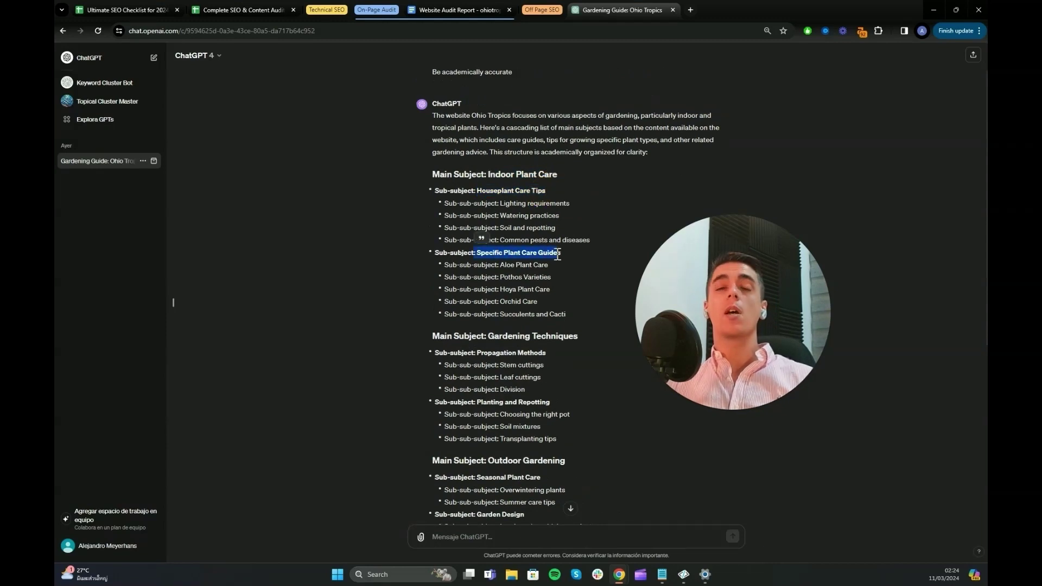
# Examine the sub-sub-subjects under Specific Plant Care Guides, from Aloe Plant Care down to Succulents and Cacti.
pyautogui.click(541, 287)
pyautogui.moveTo(523, 265); pyautogui.dragTo(511, 265)
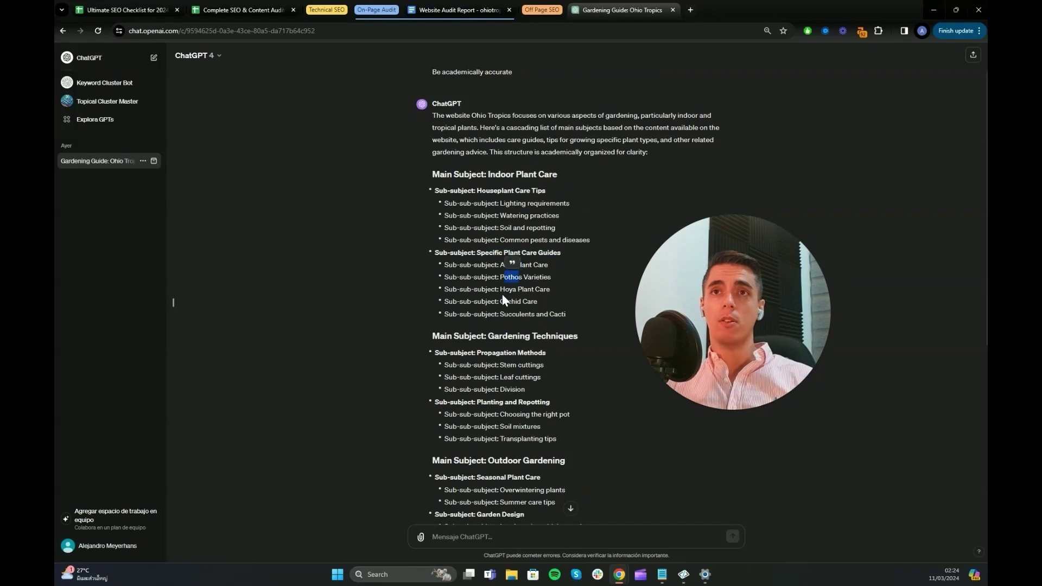
pyautogui.moveTo(508, 315); pyautogui.dragTo(547, 314)
pyautogui.click(550, 328)
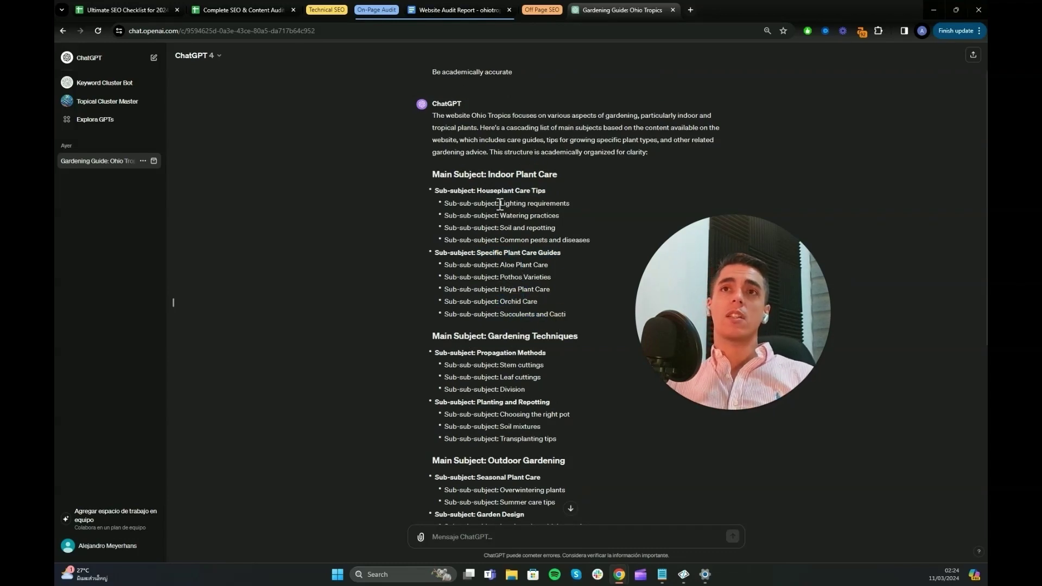
# Examine the sub-sub-subjects under Houseplant Care Tips, highlighting Soil and repotting.
pyautogui.moveTo(516, 216)
pyautogui.mouseDown()
pyautogui.moveTo(500, 216)
pyautogui.moveTo(536, 240)
pyautogui.moveTo(521, 228)
pyautogui.mouseUp()
pyautogui.click(497, 232)
pyautogui.click(511, 228)
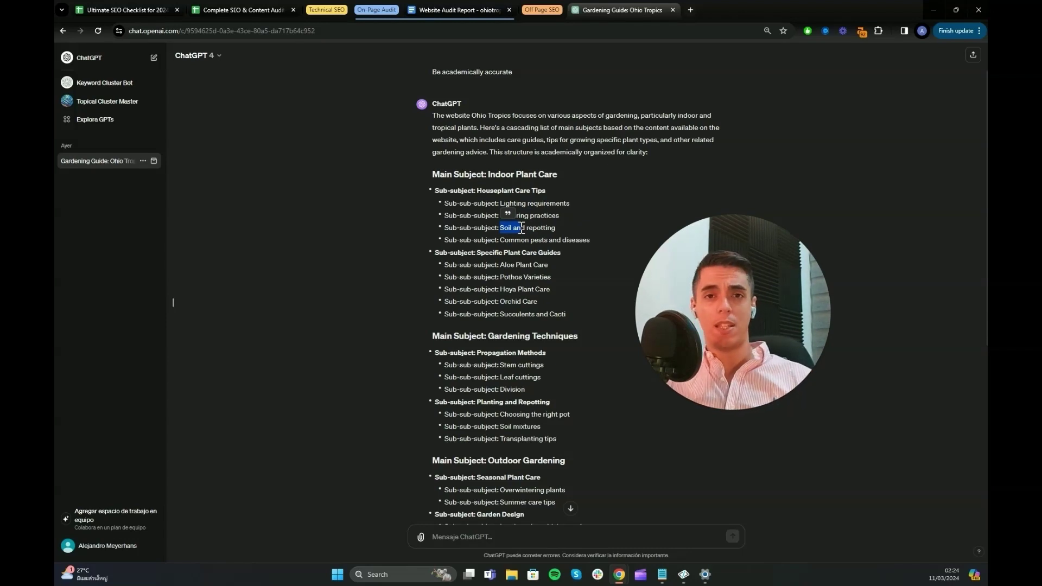
pyautogui.click(527, 228)
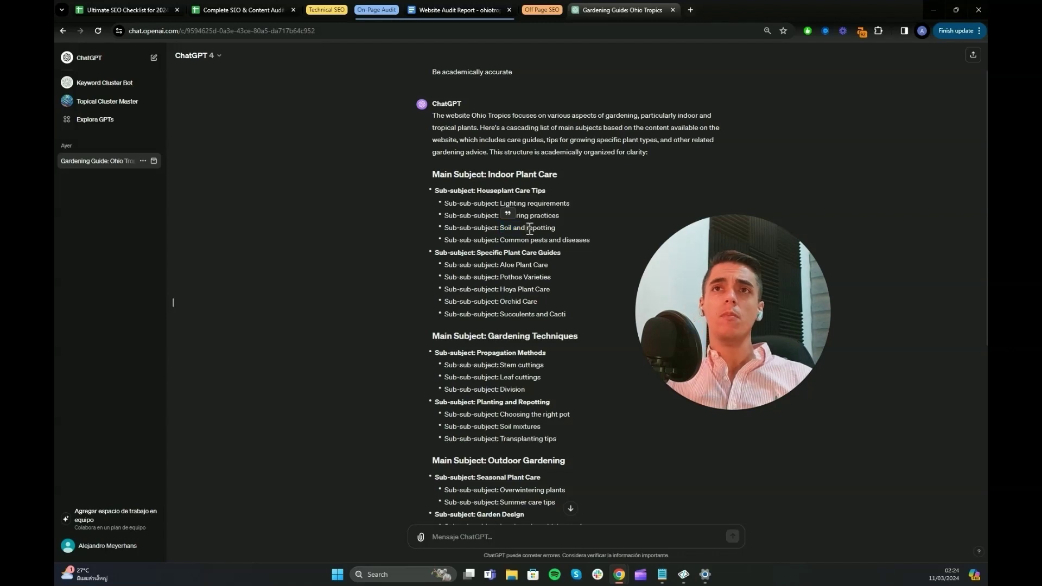
pyautogui.moveTo(562, 230); pyautogui.dragTo(507, 230)
pyautogui.click(508, 228)
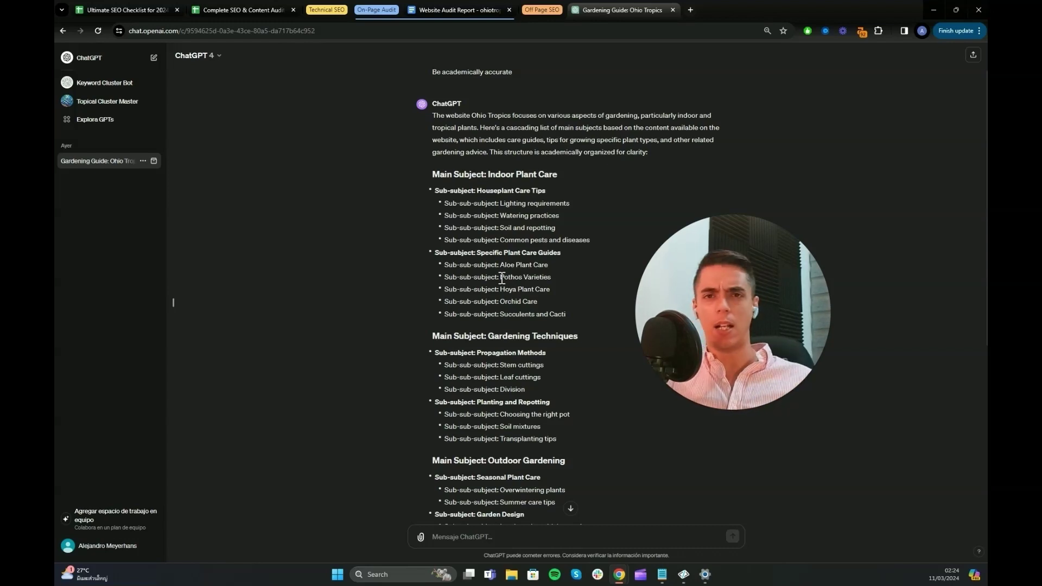
# Highlight Pothos Varieties in the subject list and compare the list with section 1.7 Content Hierarchies in the Website Audit Report document.
pyautogui.moveTo(500, 277); pyautogui.dragTo(552, 278)
pyautogui.click(492, 264)
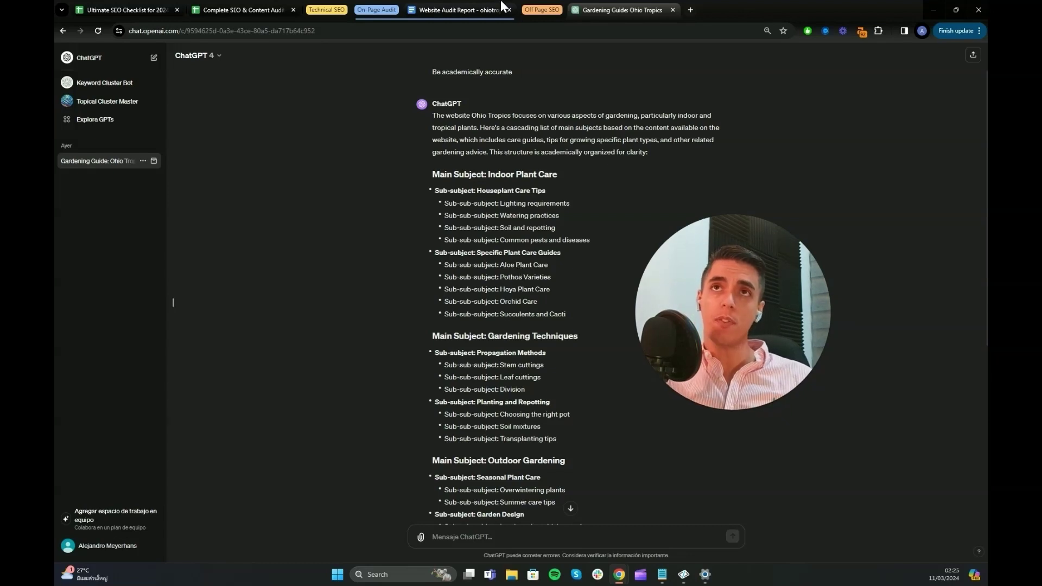
pyautogui.click(467, 8)
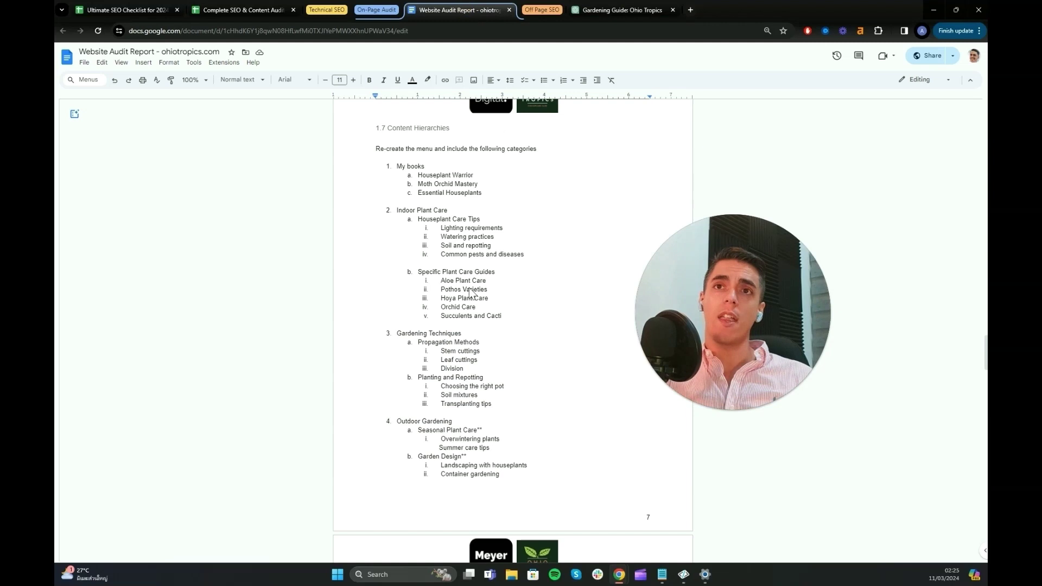
pyautogui.click(437, 219)
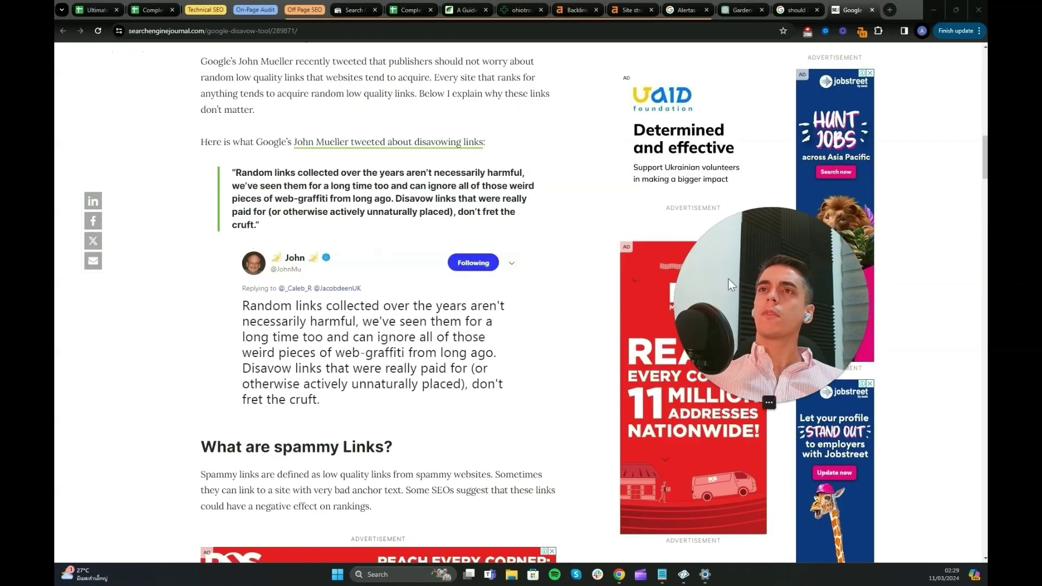
pyautogui.moveTo(774, 246)
pyautogui.moveTo(774, 246); pyautogui.dragTo(746, 343)
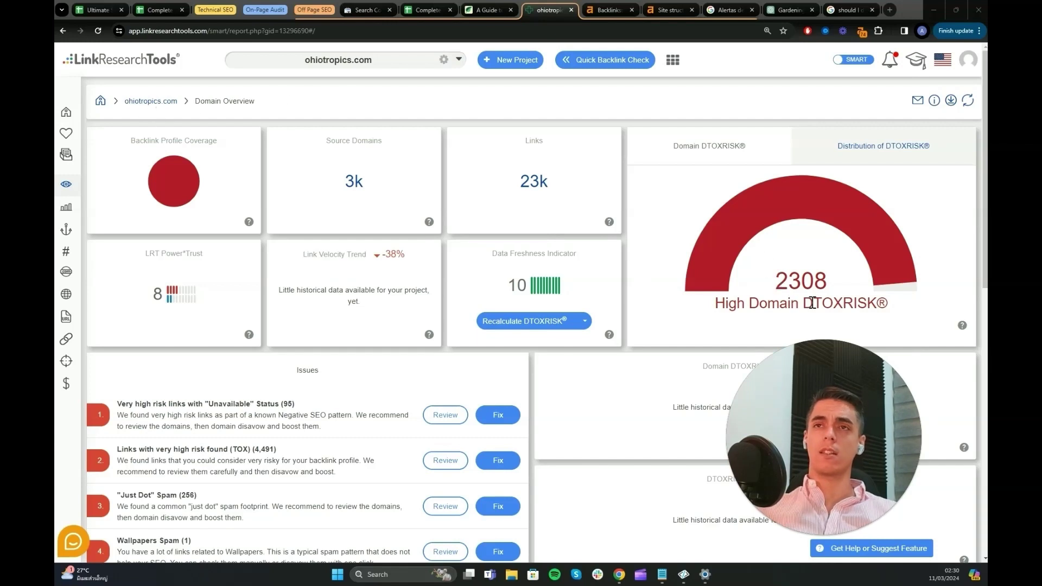
# Review the ohiotropics.com Domain Overview in LinkResearchTools, covering the DTOXRISK summary and the list of backlink issues.
pyautogui.scroll(-2, 668, 308)
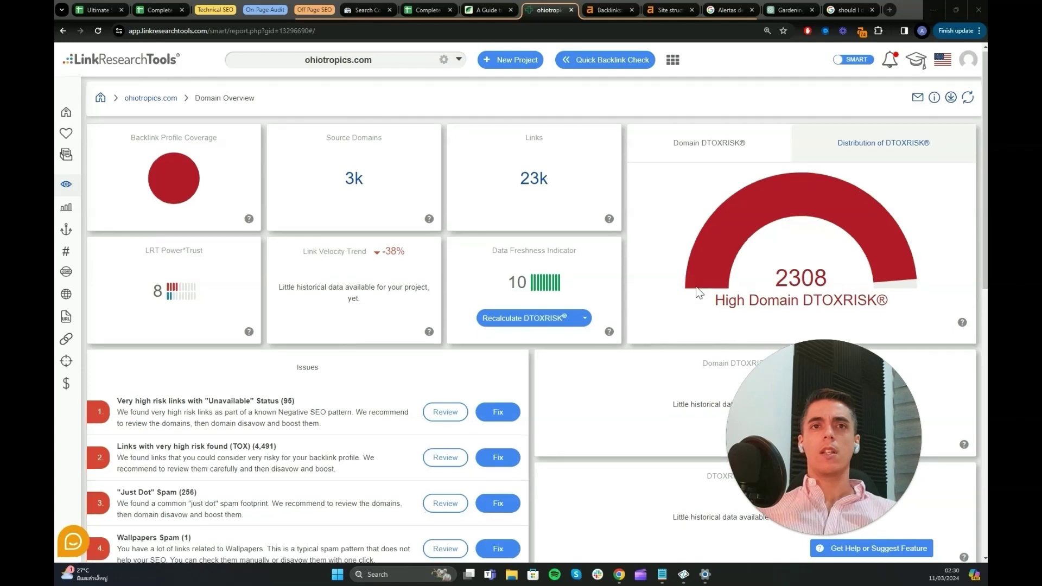
pyautogui.scroll(-3, 669, 308)
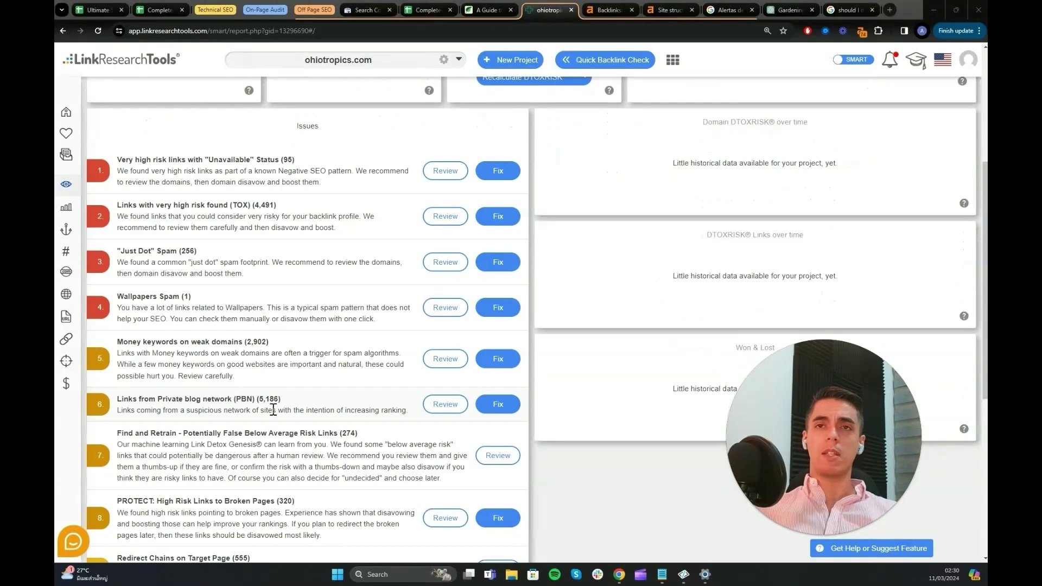
pyautogui.scroll(2, 276, 415)
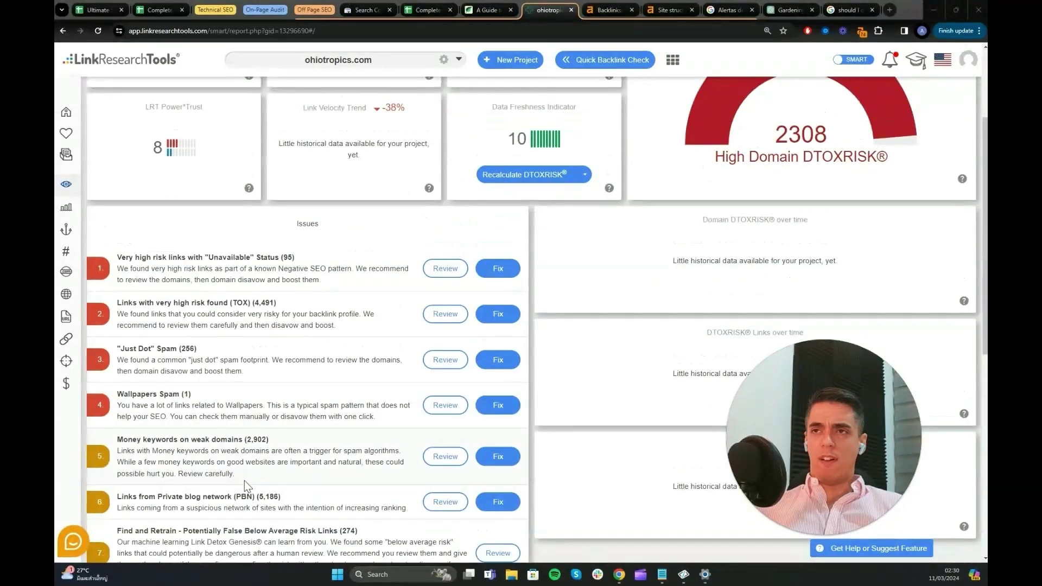
pyautogui.scroll(1, 537, 353)
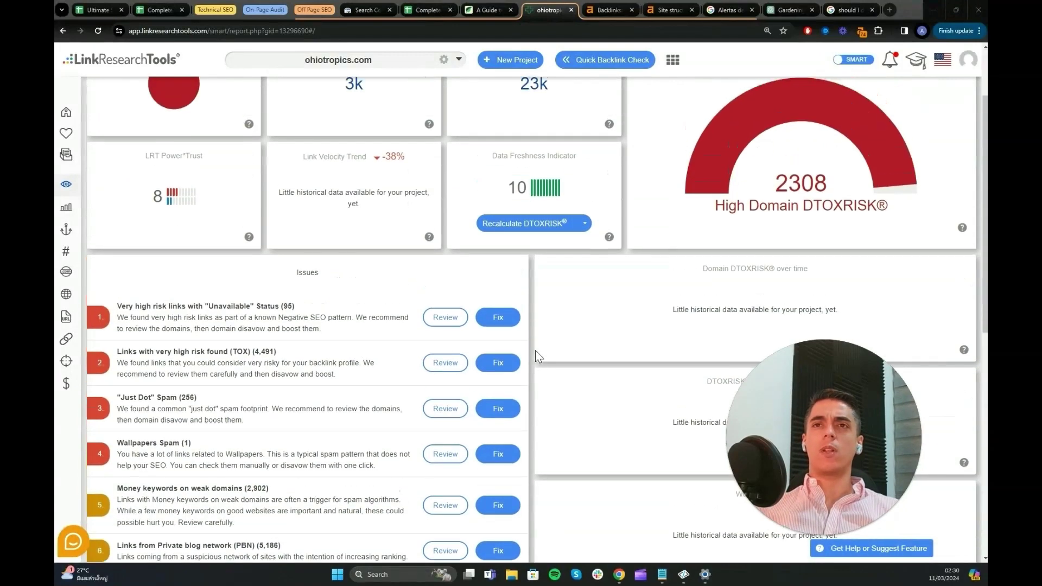
pyautogui.scroll(2, 537, 356)
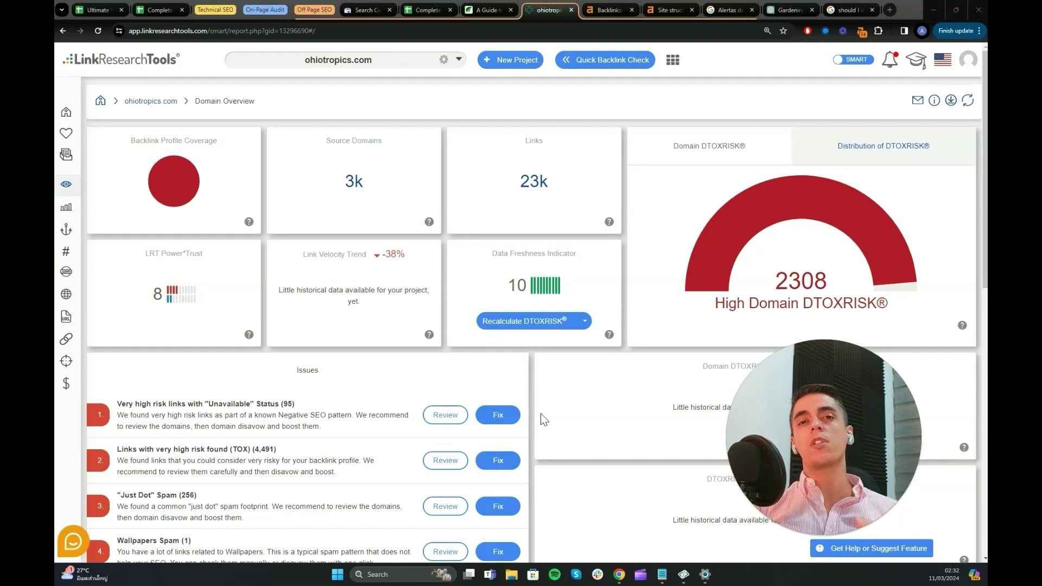
# Switch to the audit spreadsheet's 9. Backlink Analysis sheet and inspect target domains from brianlitblog.blogspot.com down to madamivonne.com.
pyautogui.hotkey('ctrl', 'shift', 'Tab')
pyautogui.hotkey('ctrl', 'shift', 'Tab')
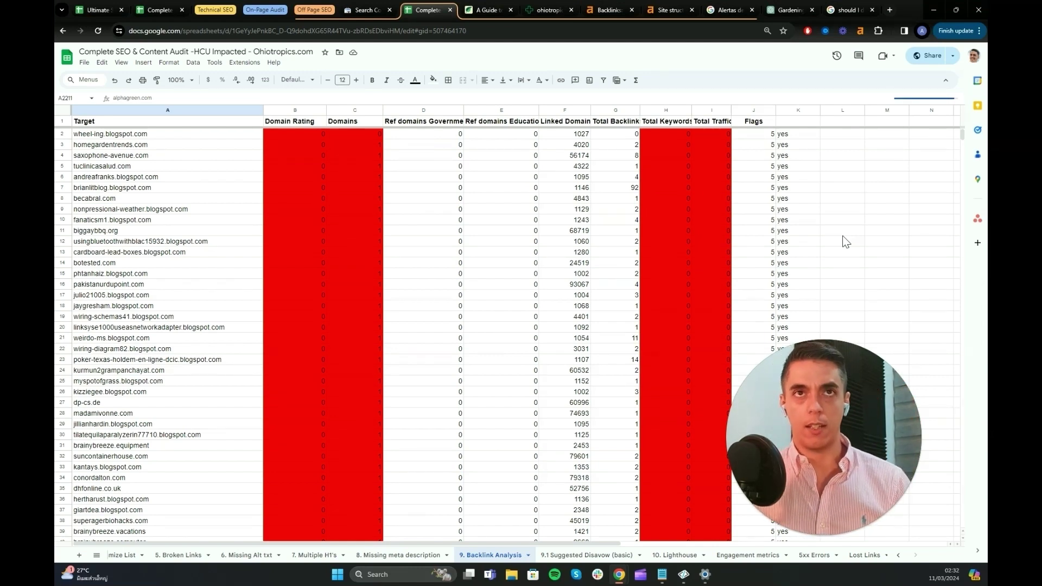
pyautogui.click(237, 188)
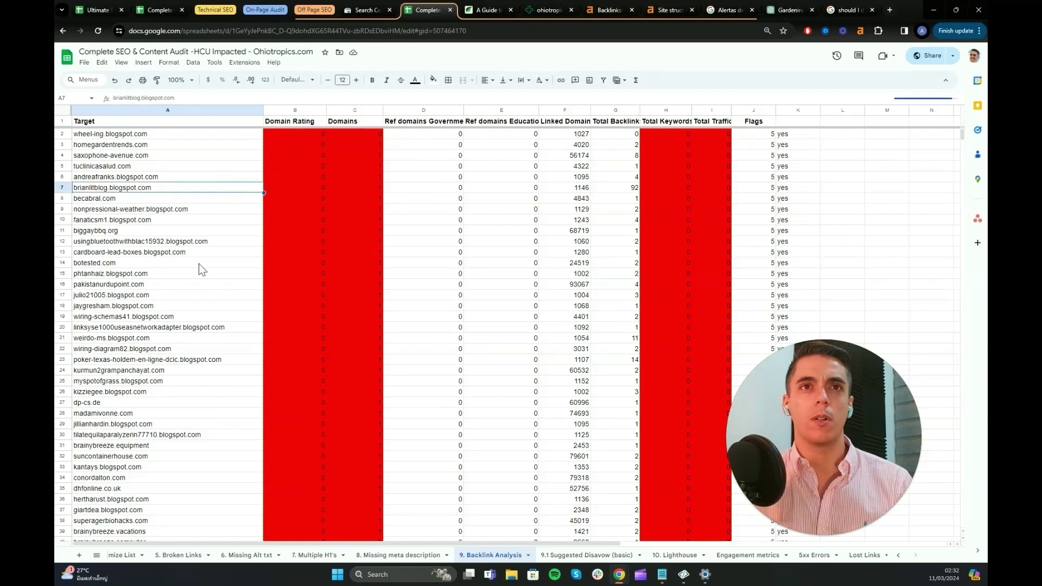
pyautogui.click(196, 295)
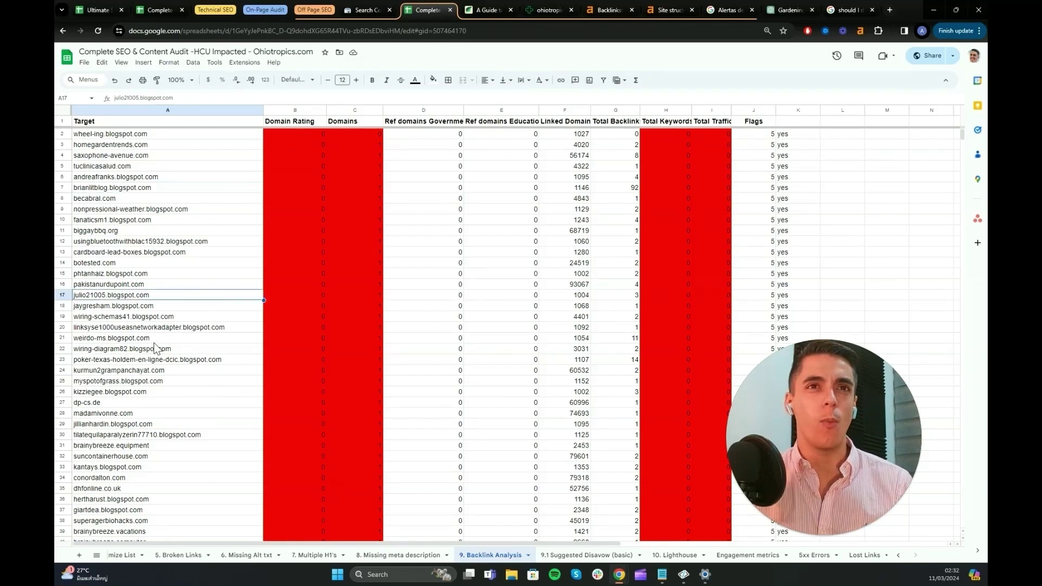
pyautogui.click(163, 360)
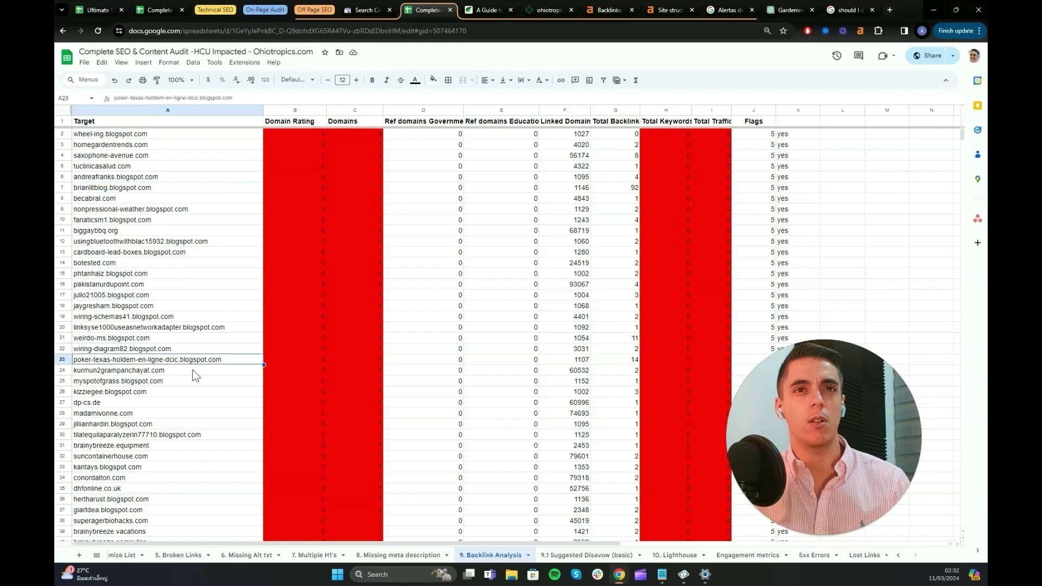
pyautogui.click(187, 415)
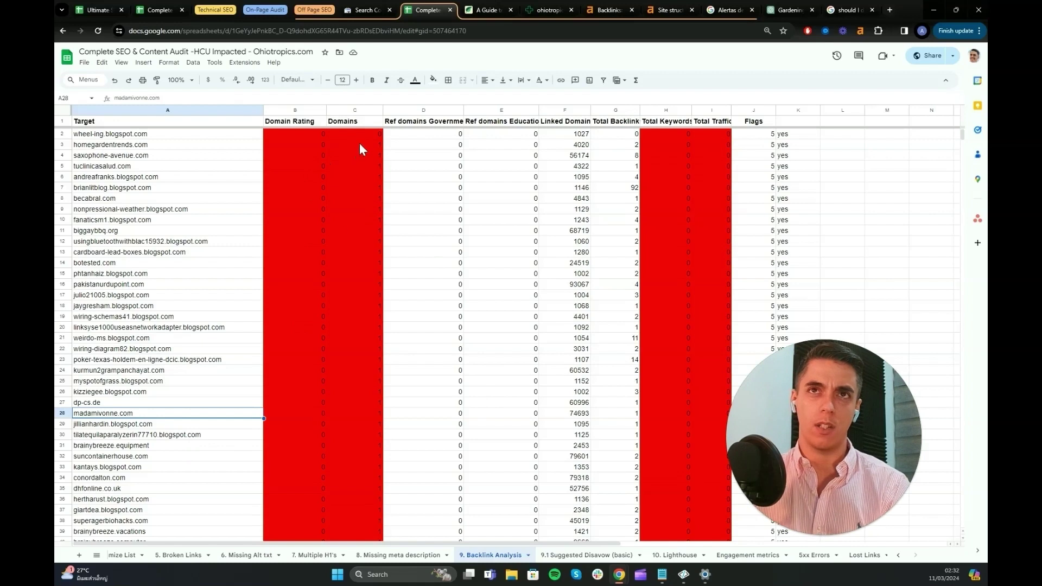
# Examine the Domains, government and education referring domains, and Linked Domains columns for the first flagged targets.
pyautogui.moveTo(359, 147); pyautogui.dragTo(358, 392)
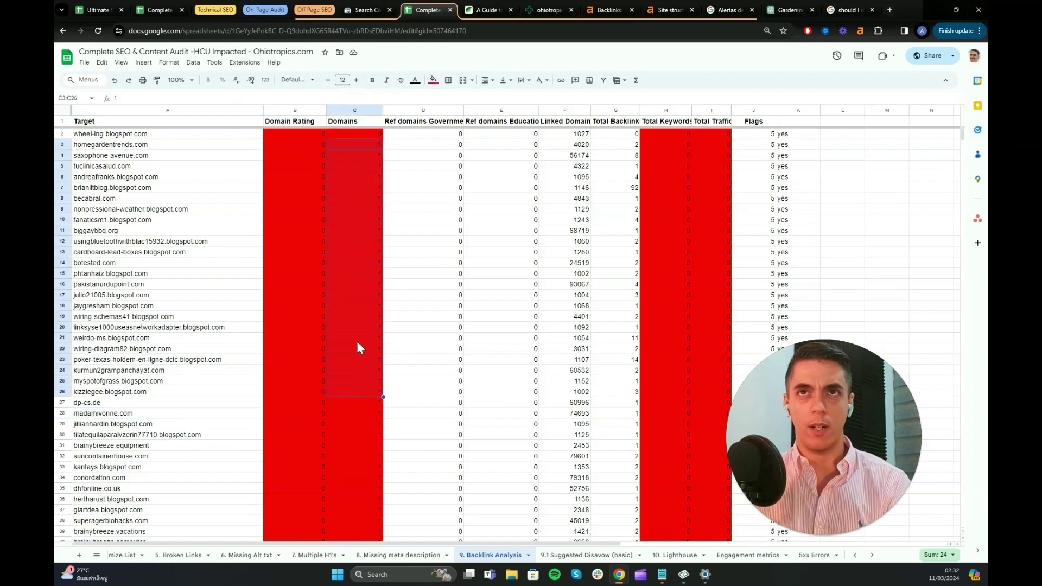
pyautogui.click(429, 268)
pyautogui.click(488, 241)
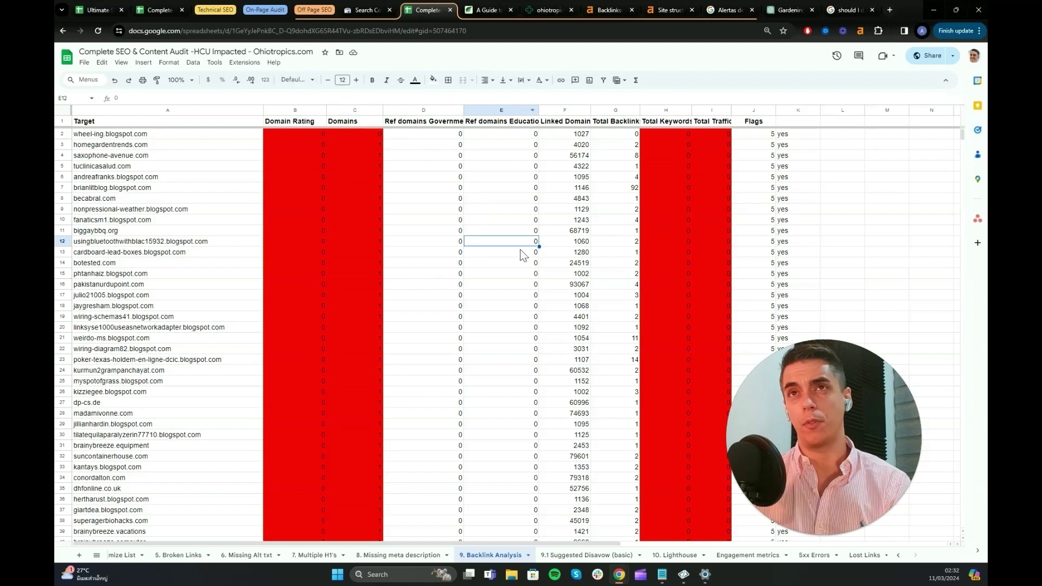
pyautogui.click(576, 241)
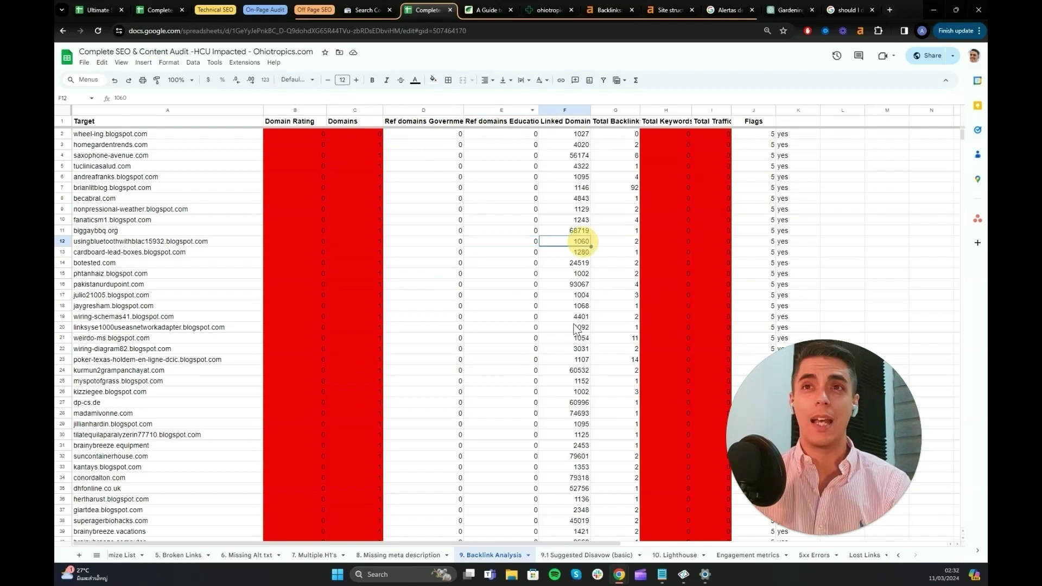
pyautogui.click(576, 295)
pyautogui.click(577, 371)
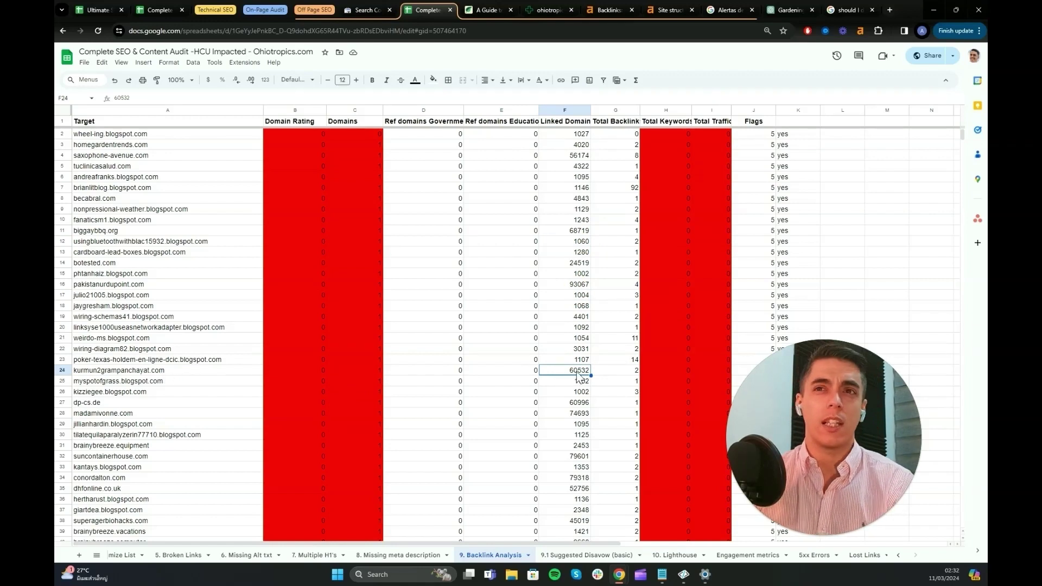
pyautogui.click(573, 415)
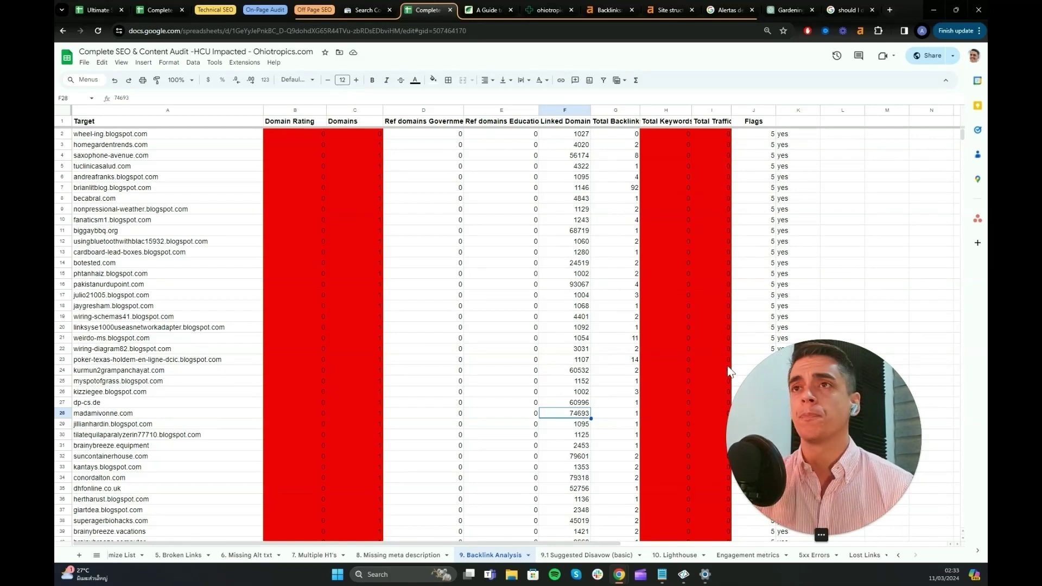
pyautogui.moveTo(849, 419); pyautogui.dragTo(873, 270)
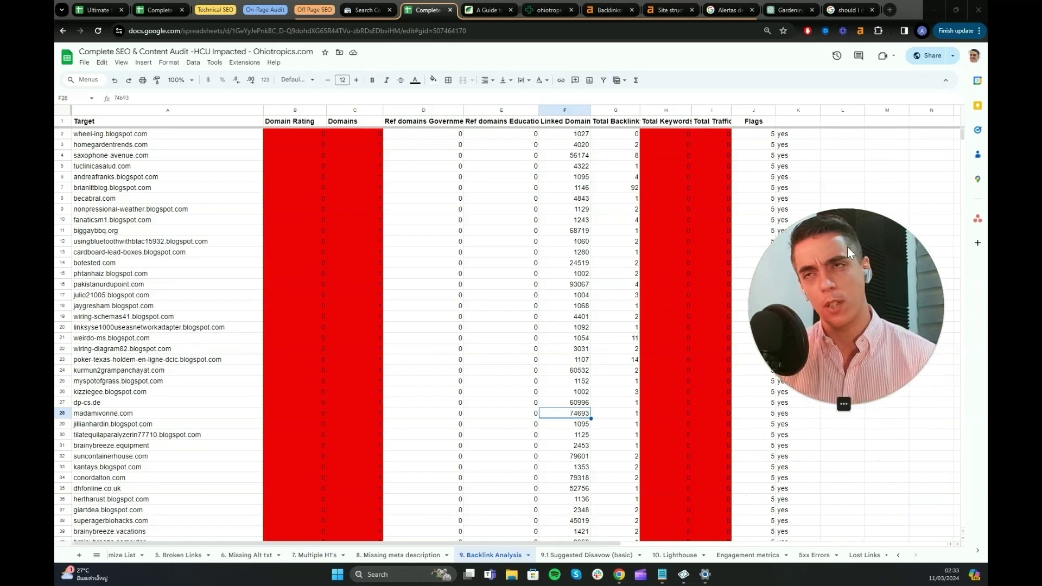
pyautogui.moveTo(848, 247); pyautogui.dragTo(868, 356)
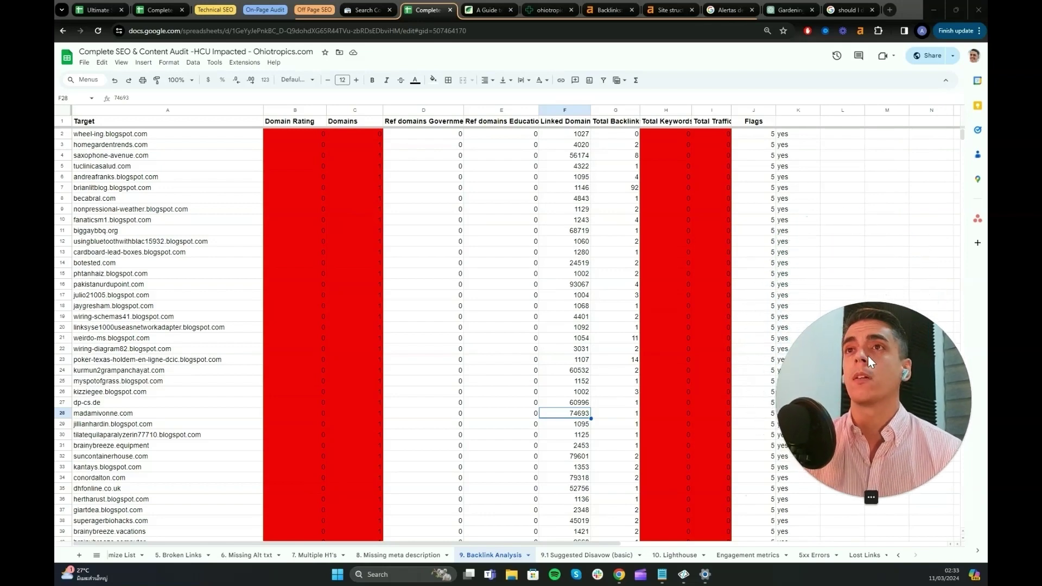
# Examine the last rows with 4 flags in the backlink sheet, checking Domain Rating, Domains, Total Keywords and Total Traffic.
pyautogui.moveTo(963, 133); pyautogui.dragTo(966, 389)
pyautogui.scroll(-2, 766, 261)
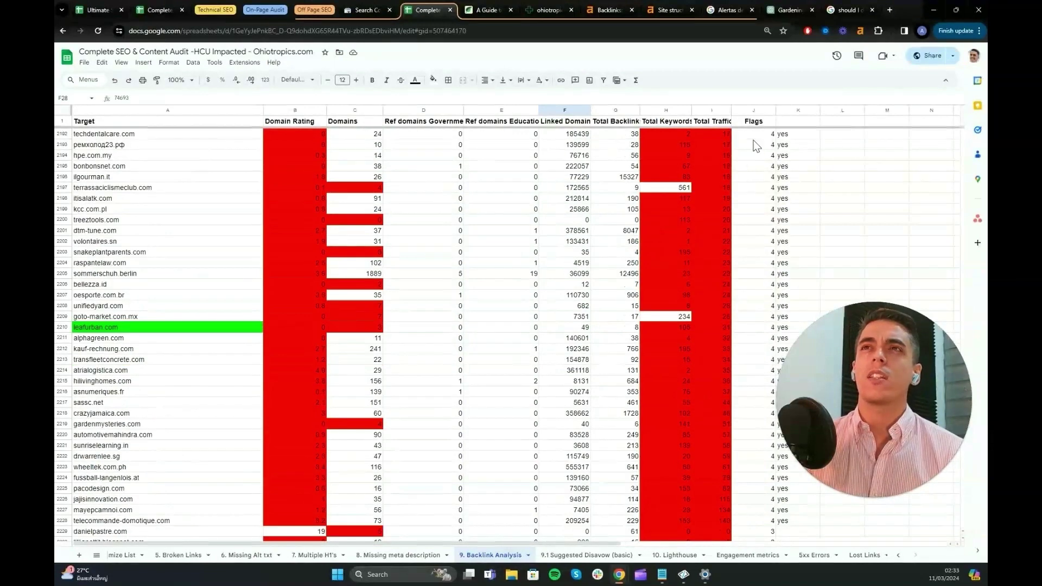
pyautogui.scroll(-6, 754, 140)
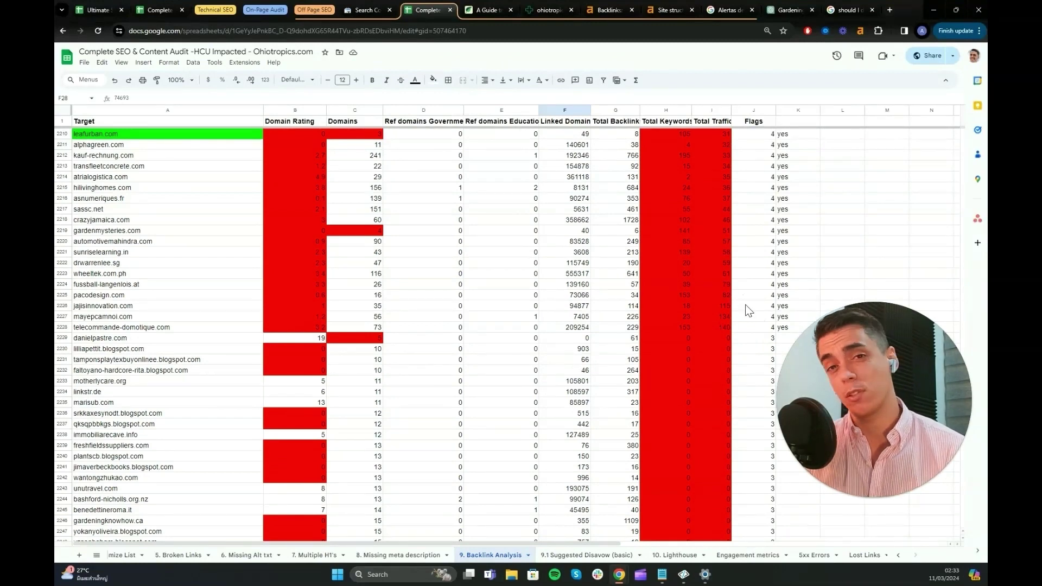
pyautogui.click(311, 328)
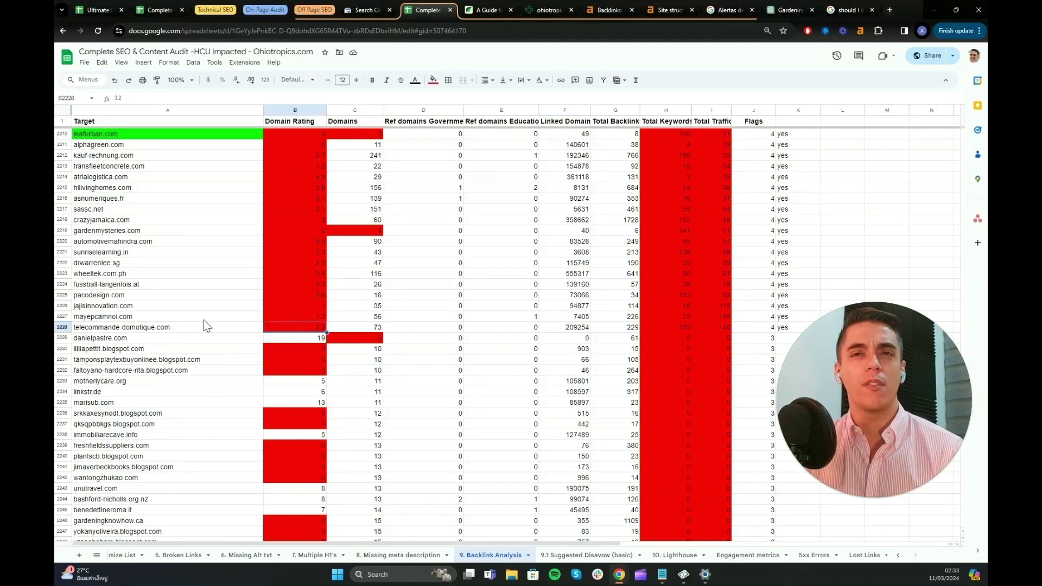
pyautogui.click(374, 232)
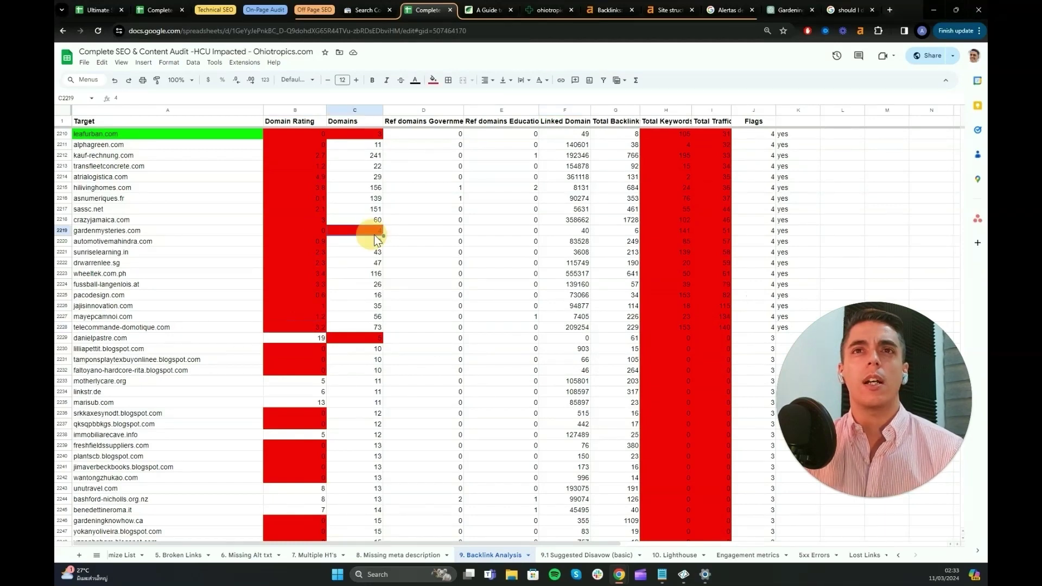
pyautogui.click(679, 176)
pyautogui.click(677, 268)
pyautogui.click(676, 326)
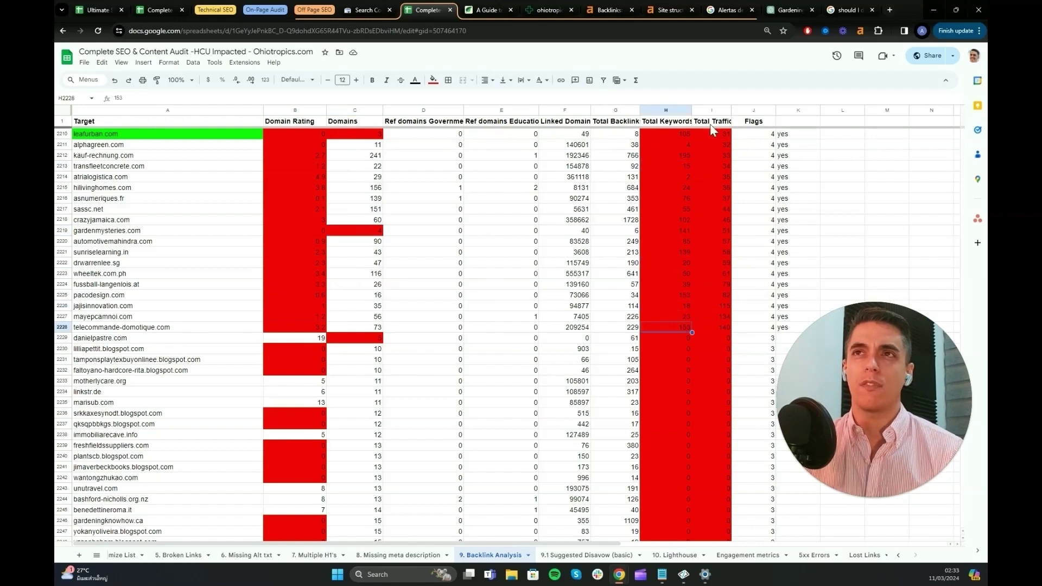
pyautogui.click(675, 287)
pyautogui.click(712, 295)
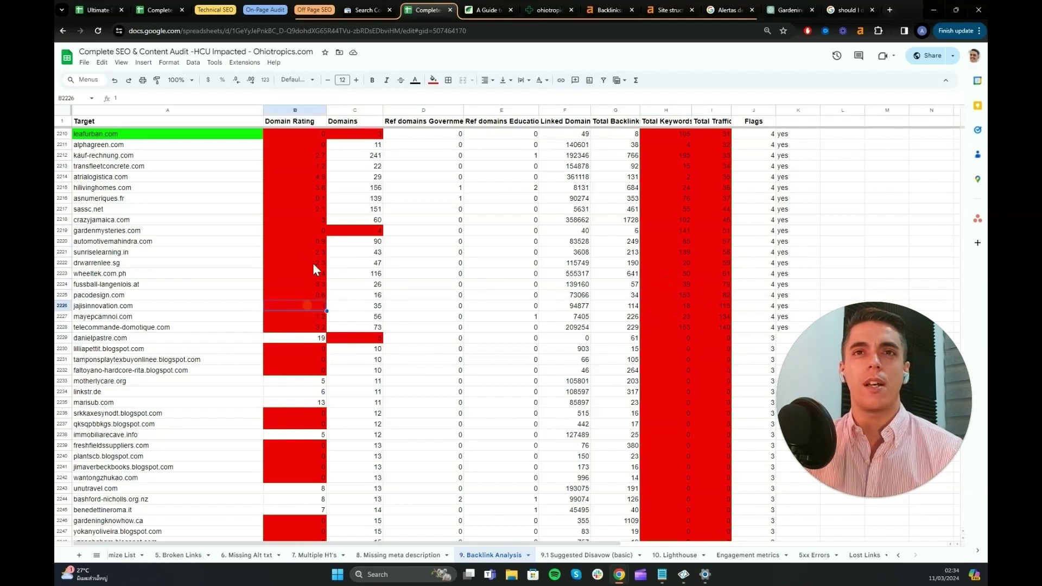
# Compare the Domain Rating cells of jajisinnovation.com and gardenmysteries.com, and check the Domains cell of gardenmysteries.com.
pyautogui.click(303, 305)
pyautogui.click(372, 230)
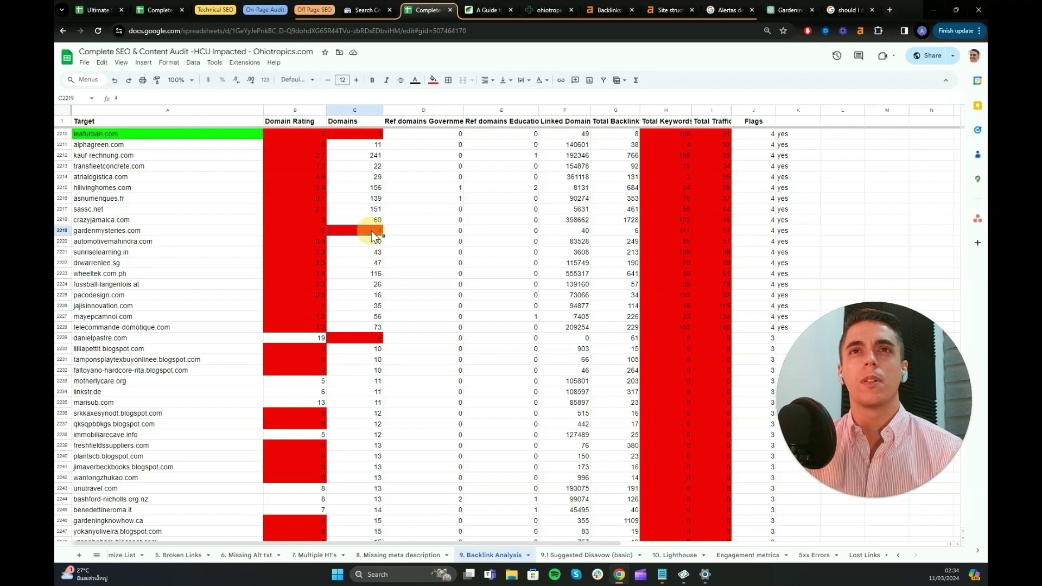
pyautogui.click(311, 234)
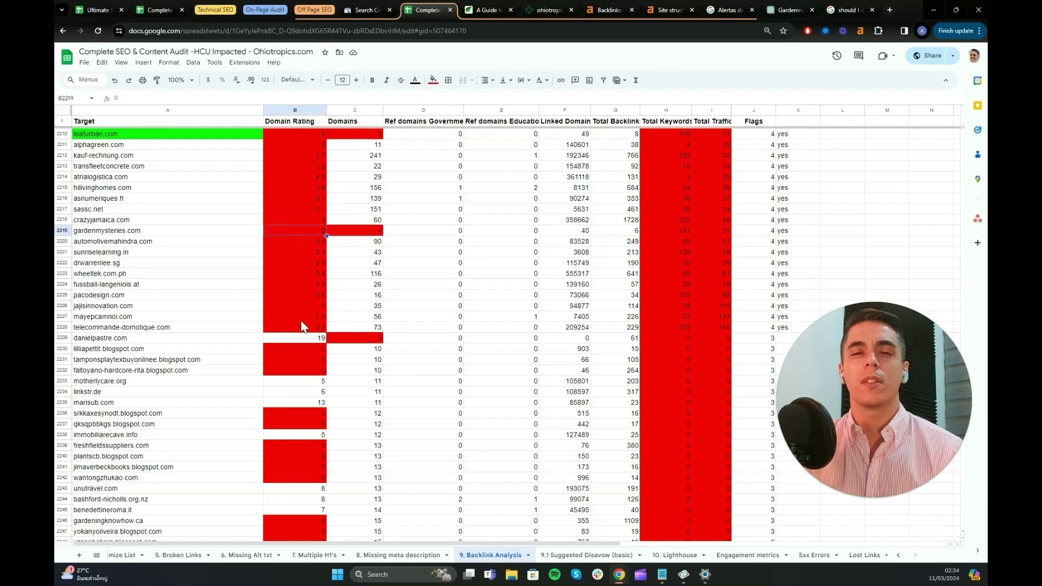
pyautogui.click(300, 305)
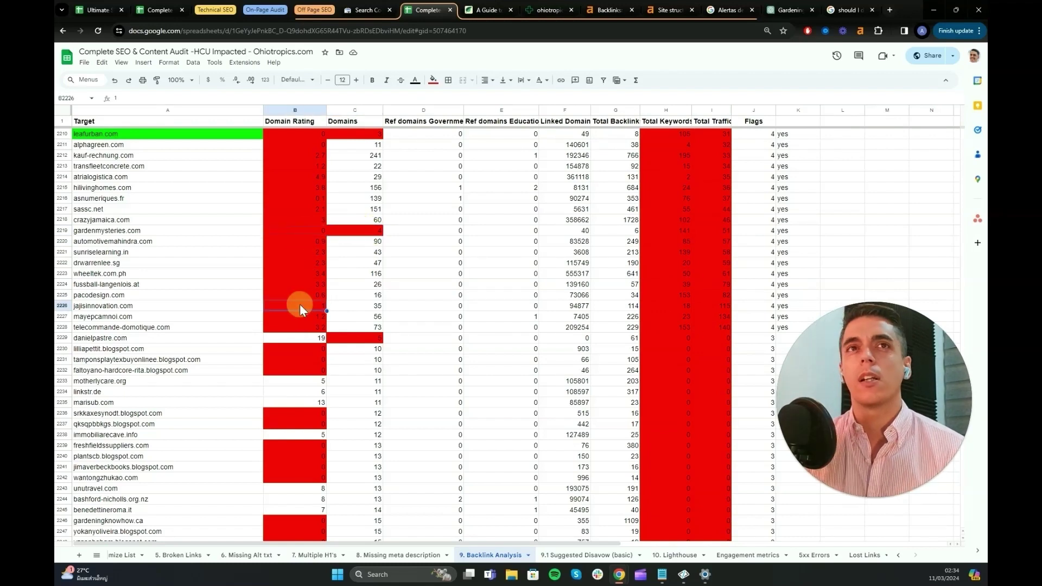
# Check goto-market.com.mx's Total Keywords and Total Traffic, and highlight the Linked Domains values from alphagreen.com to atrialogistica.com.
pyautogui.scroll(2, 296, 266)
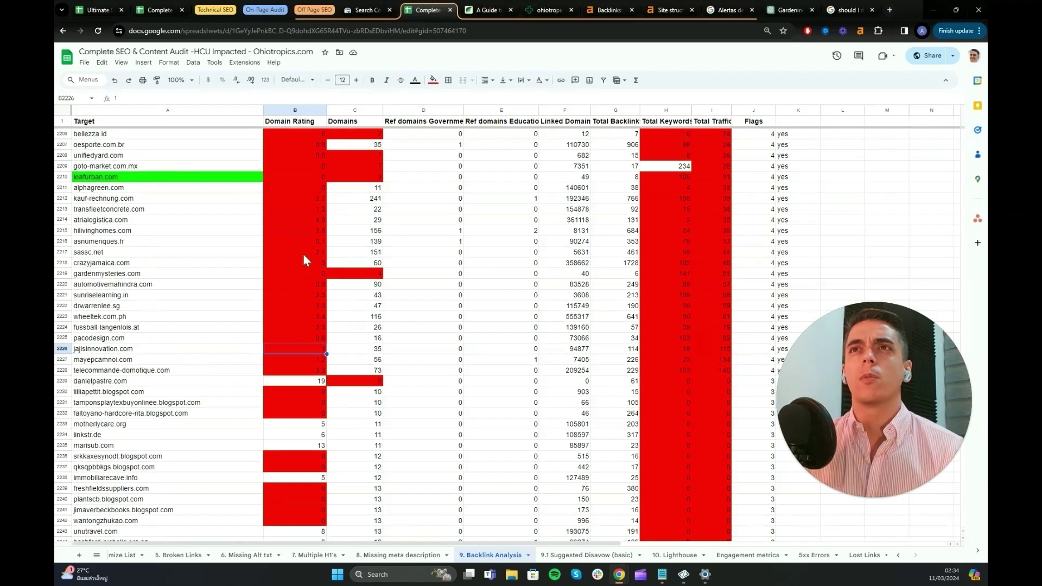
pyautogui.scroll(1, 303, 254)
pyautogui.click(676, 190)
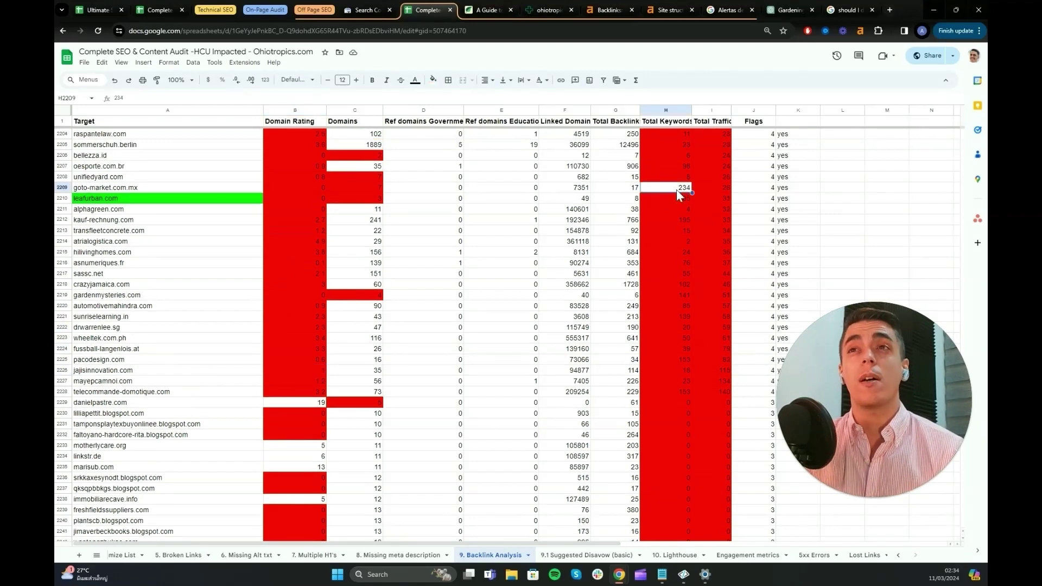
pyautogui.click(721, 190)
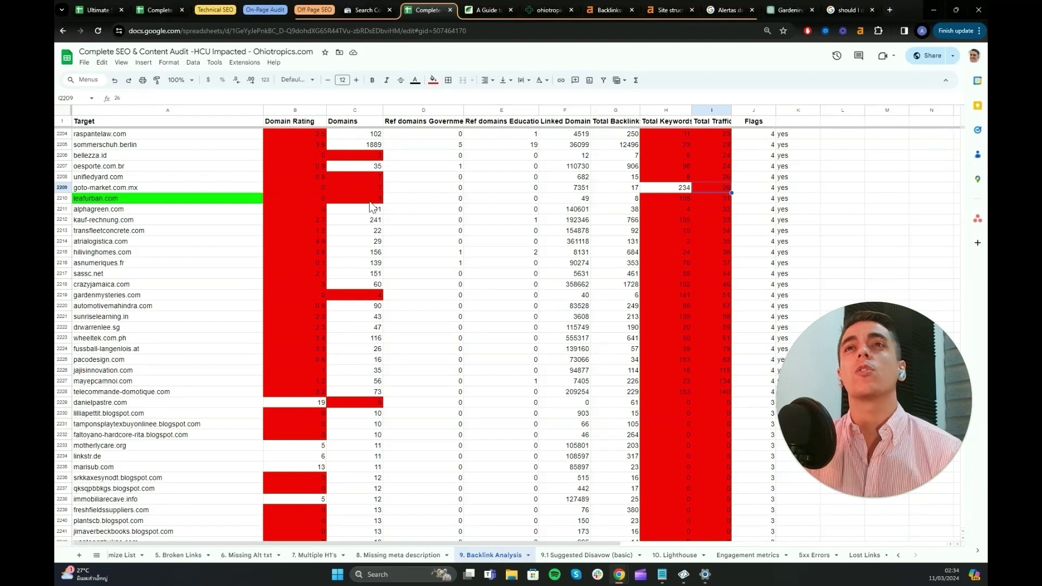
pyautogui.moveTo(571, 211); pyautogui.dragTo(580, 242)
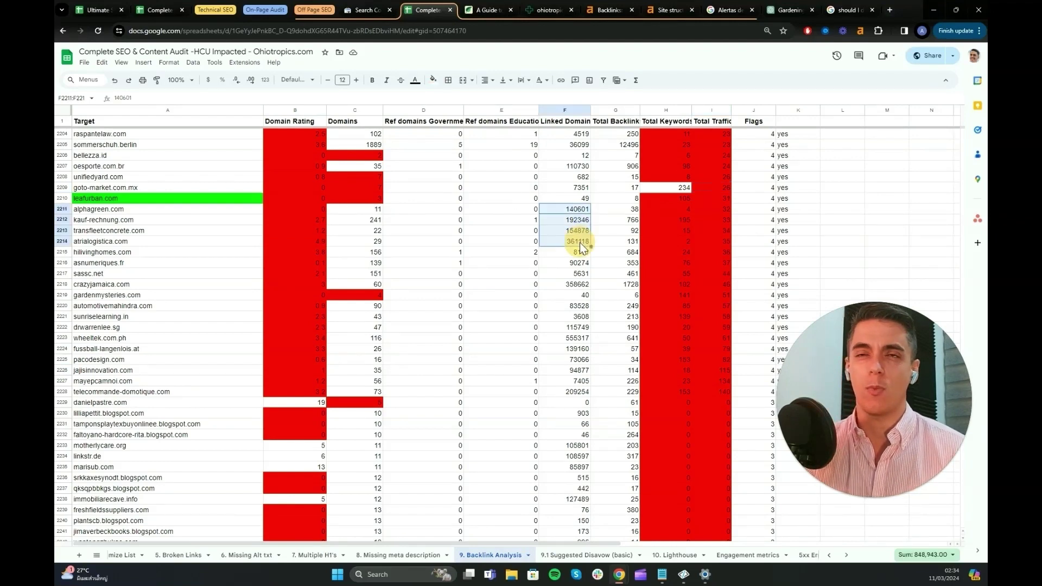
# Inspect crazyjamaica.com's Linked Domains and Domain Rating, and compare its Total Keywords with its Total Traffic.
pyautogui.click(579, 286)
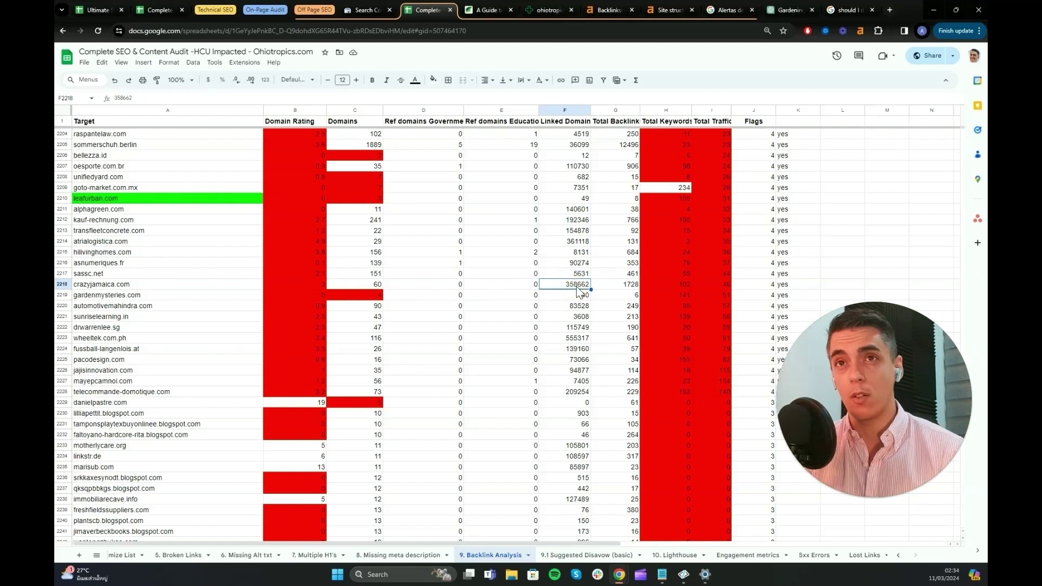
pyautogui.click(320, 285)
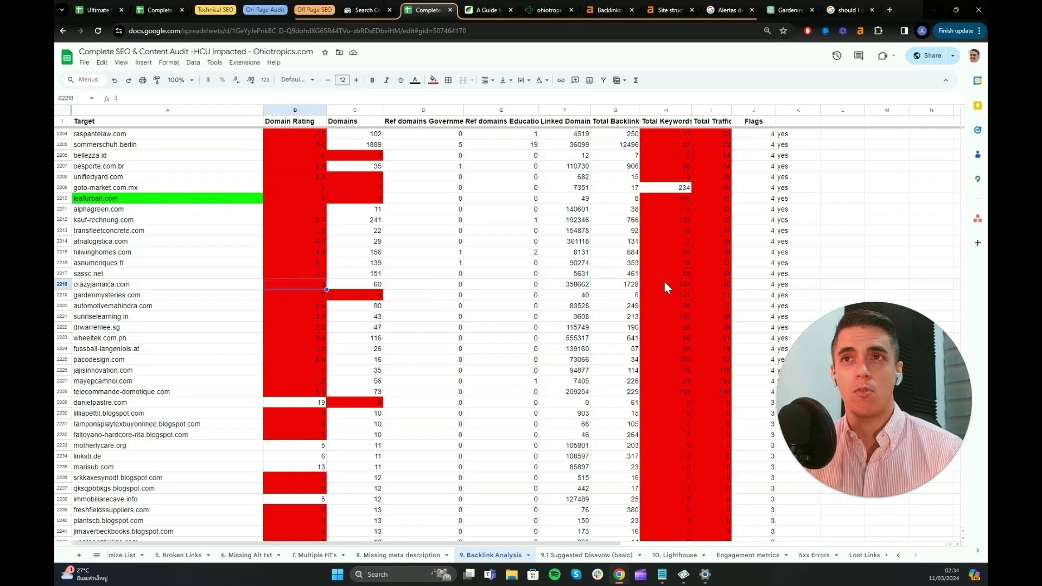
pyautogui.click(673, 285)
pyautogui.click(706, 283)
pyautogui.click(676, 283)
pyautogui.click(703, 285)
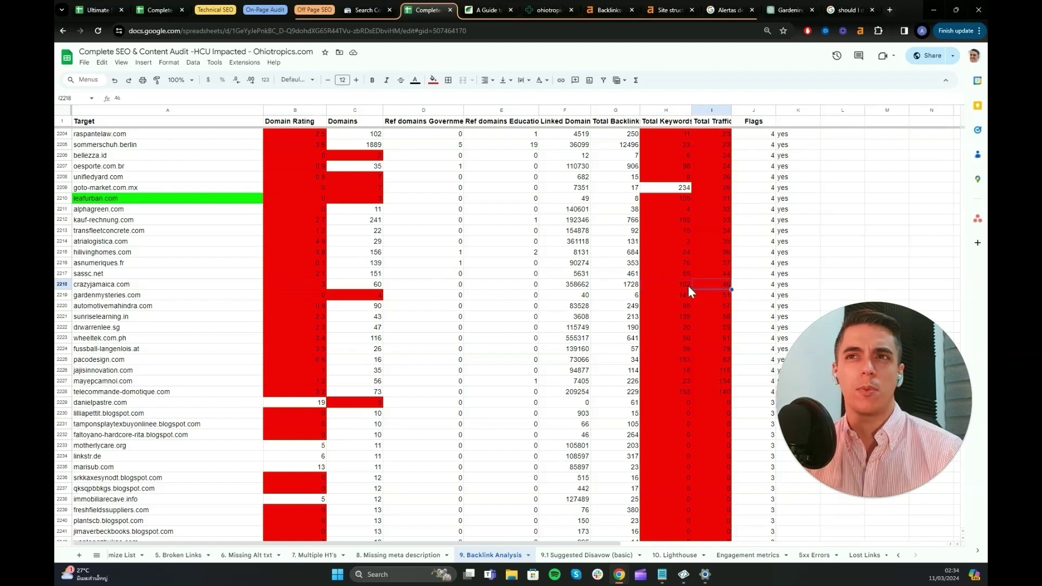
pyautogui.click(689, 285)
pyautogui.click(700, 284)
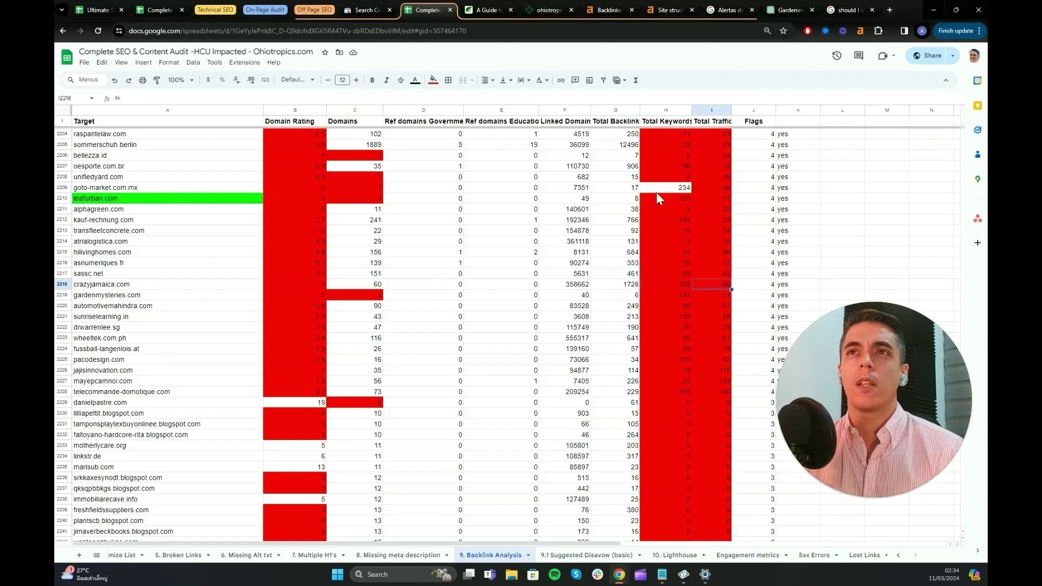
# Check goto-market.com.mx's Total Traffic and leafurban.com's Linked Domains and Total Backlinks in the backlink sheet.
pyautogui.click(699, 187)
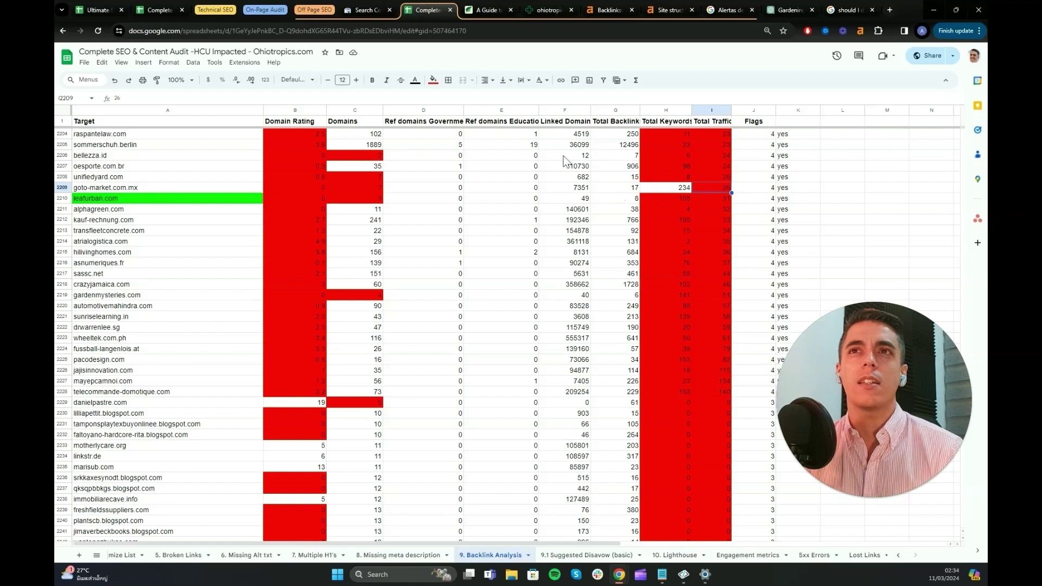
pyautogui.click(571, 201)
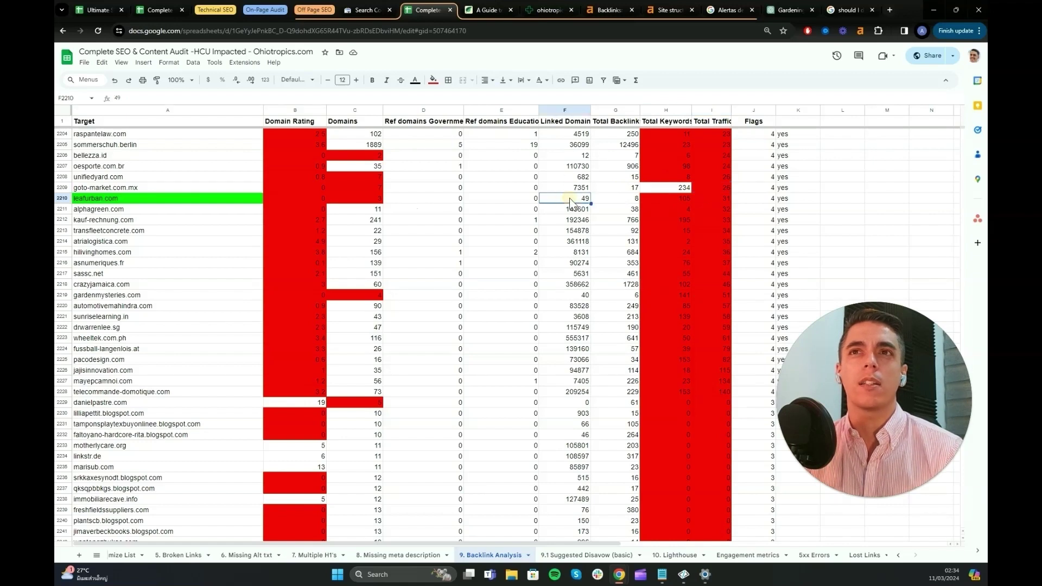
pyautogui.click(632, 201)
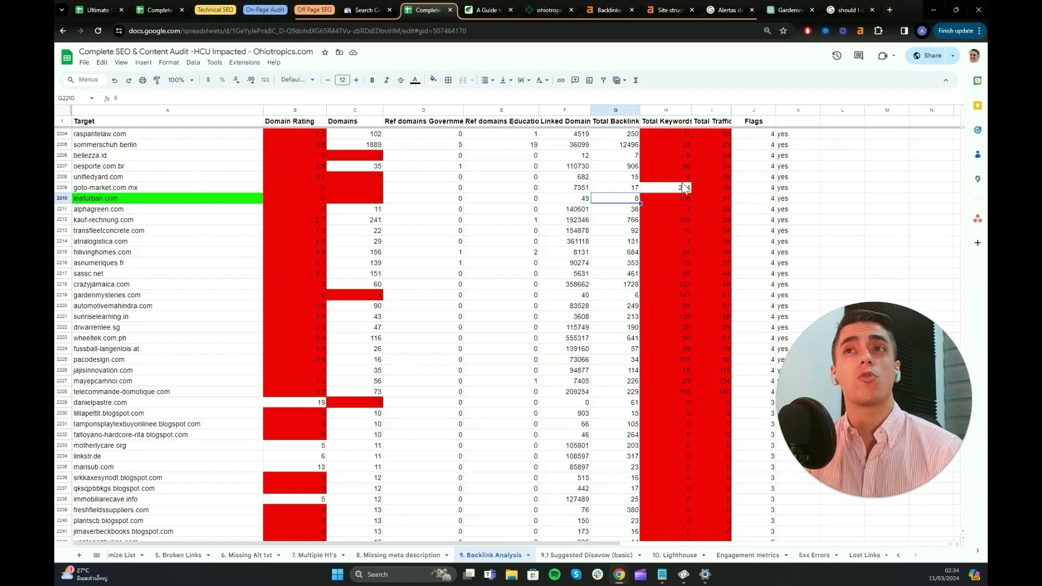
# Open leafurban.com's Services page in a new tab and read through the services it offers.
pyautogui.click(110, 200)
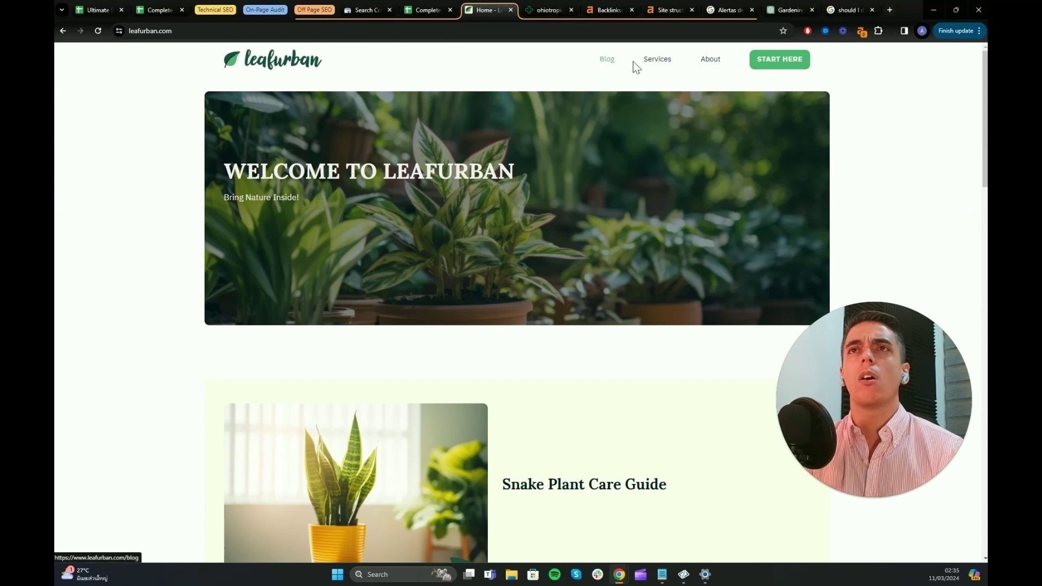
pyautogui.middleClick(653, 67)
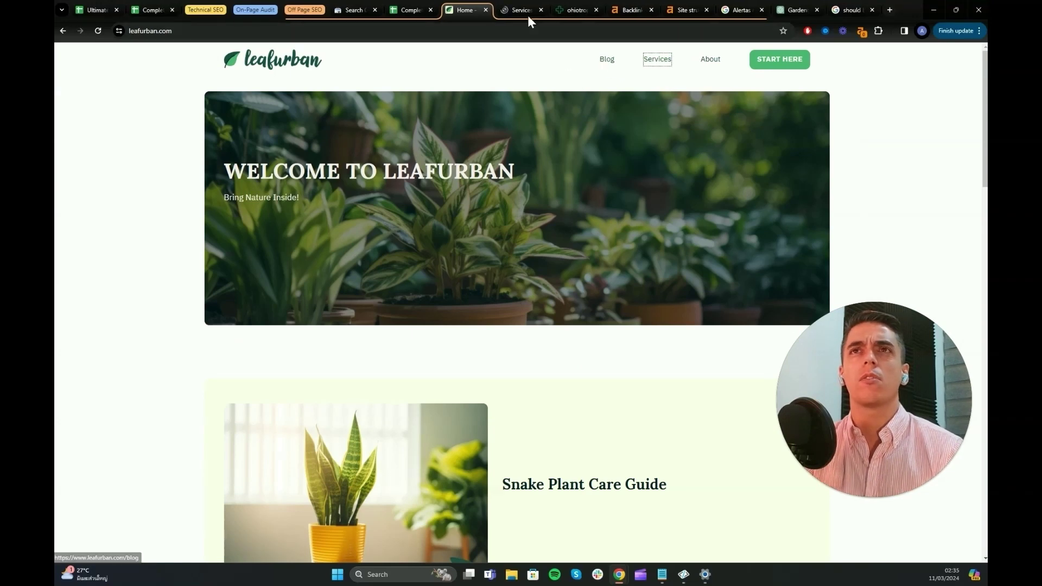
pyautogui.click(521, 11)
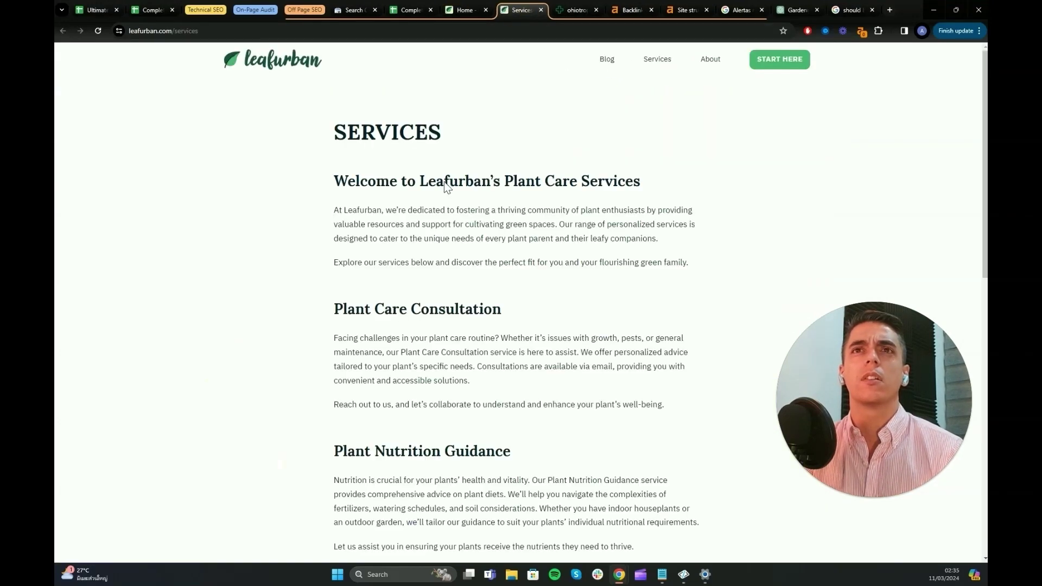
pyautogui.scroll(-5, 498, 244)
pyautogui.scroll(-4, 498, 245)
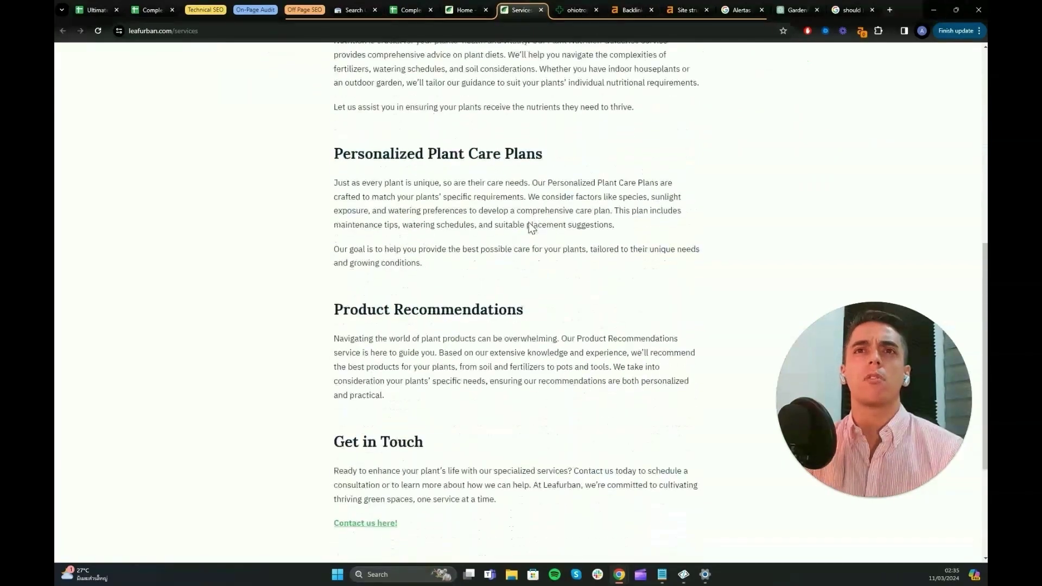
pyautogui.scroll(-3, 484, 255)
pyautogui.scroll(10, 474, 287)
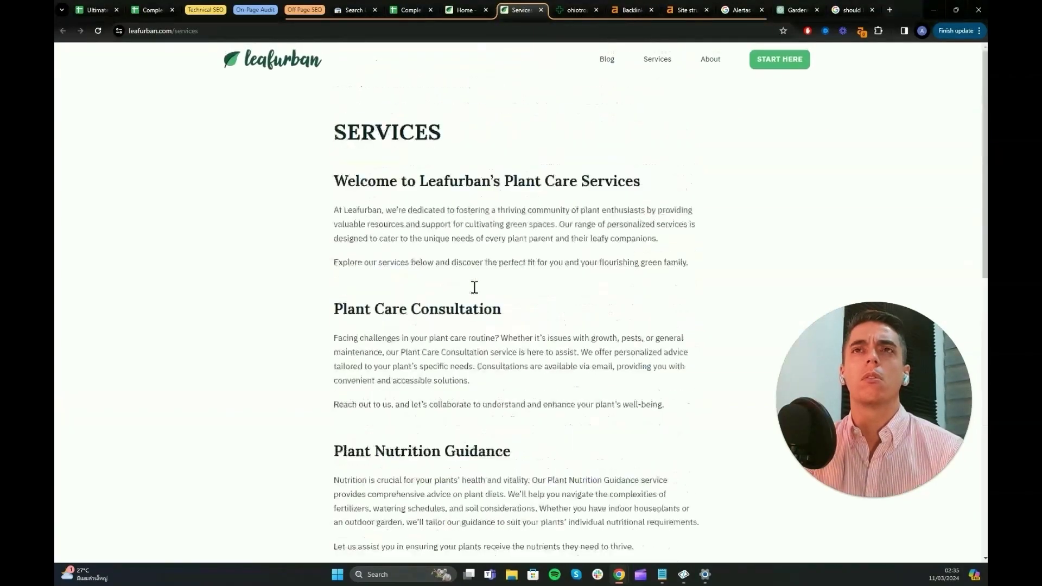
# Return to leafurban.com's home page and look over the succulent articles under Explore More.
pyautogui.click(462, 11)
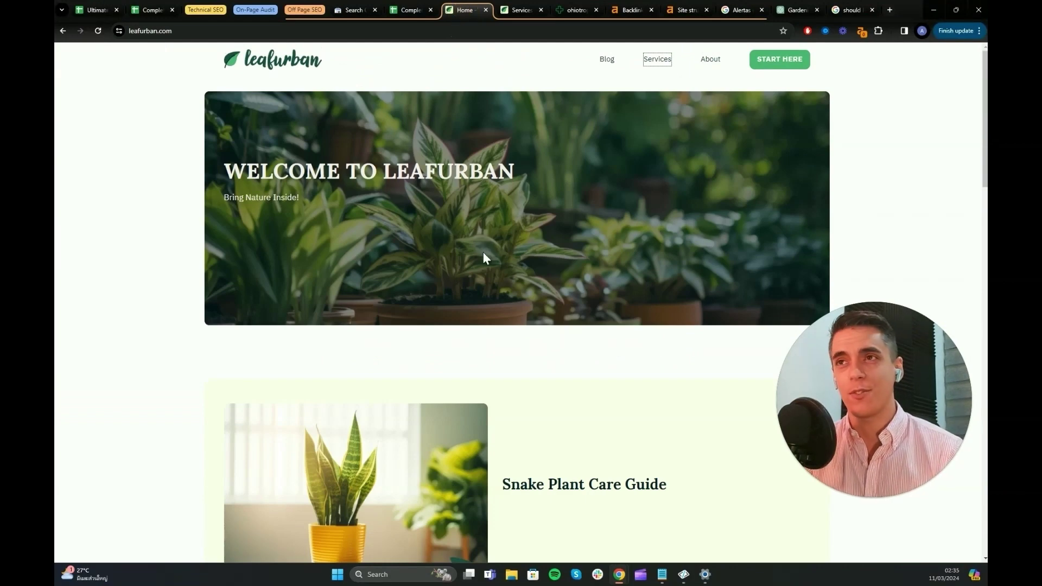
pyautogui.scroll(-10, 184, 226)
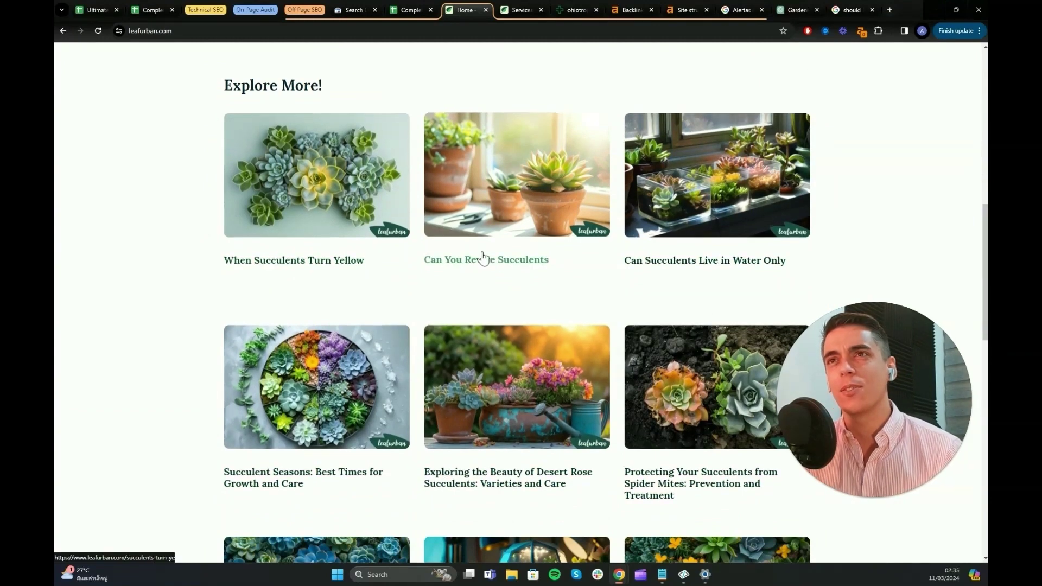
pyautogui.scroll(-3, 351, 279)
pyautogui.scroll(-2, 350, 278)
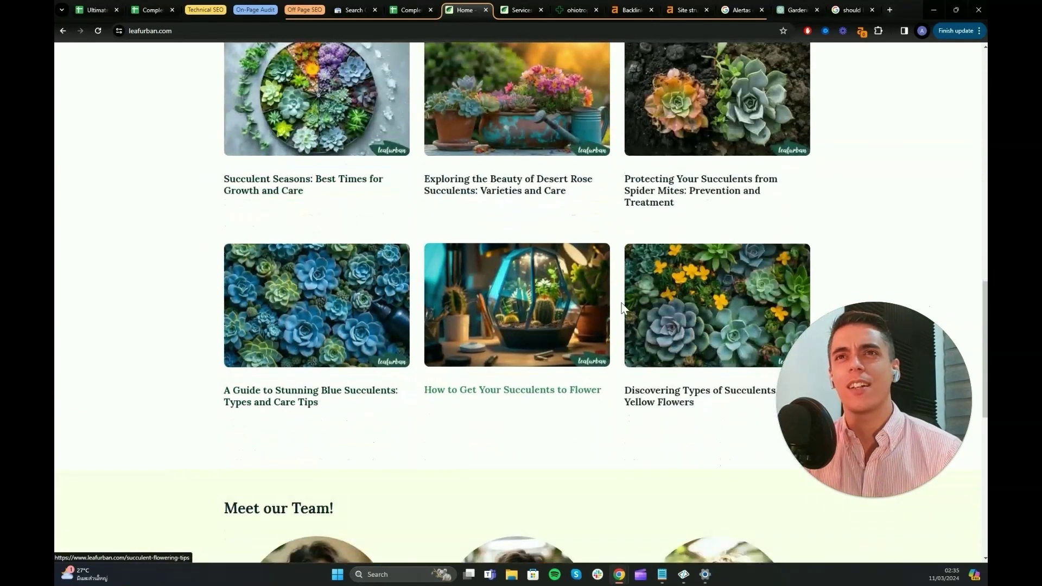
# Examine the Meet our Team section of leafurban.com's home page, including the members' photos and bios.
pyautogui.scroll(-2, 454, 280)
pyautogui.scroll(-2, 412, 283)
pyautogui.scroll(-1, 405, 288)
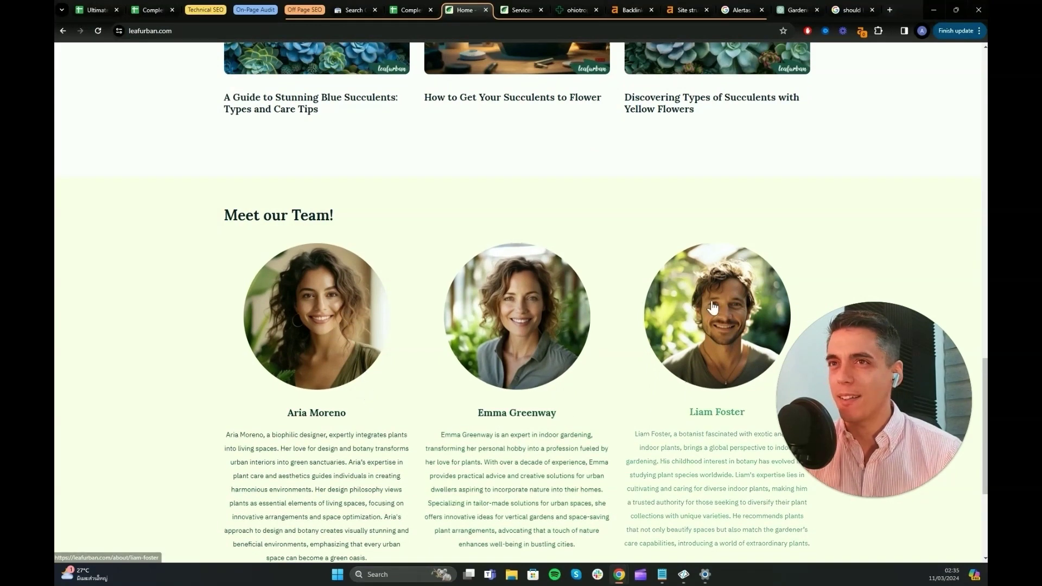
pyautogui.scroll(-1, 410, 392)
pyautogui.scroll(-4, 410, 392)
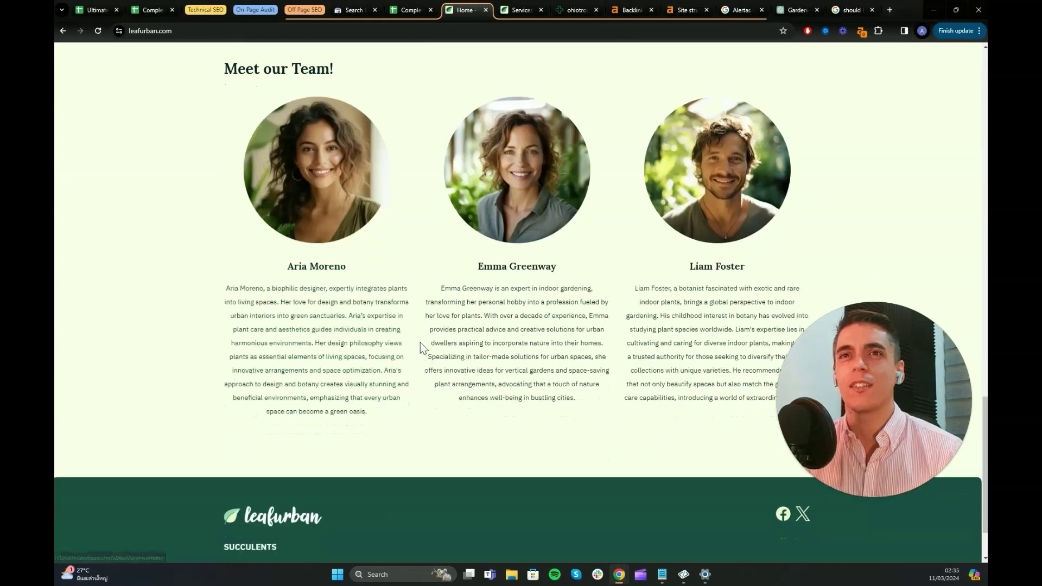
pyautogui.scroll(3, 432, 368)
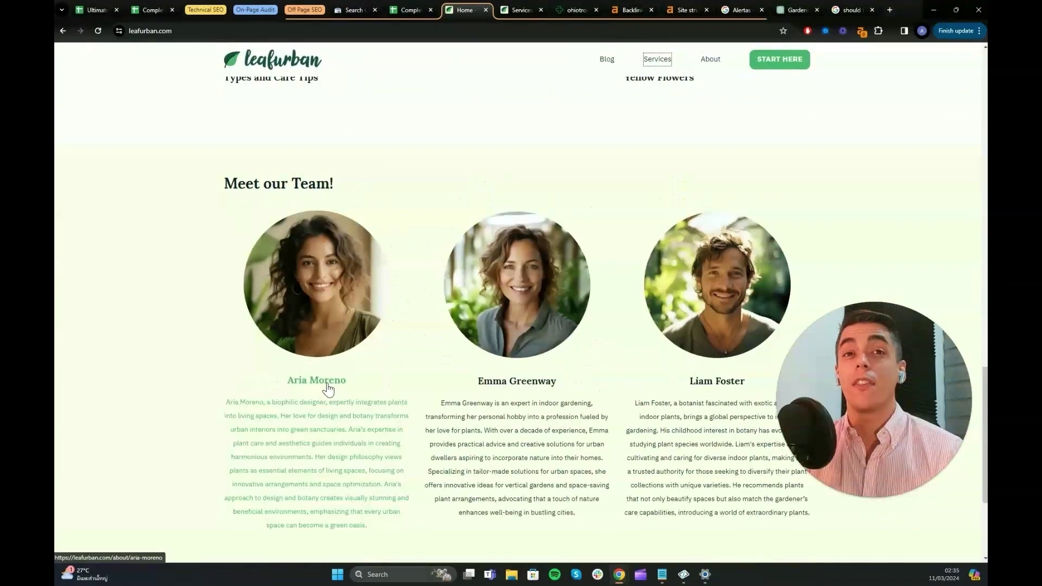
pyautogui.scroll(10, 320, 411)
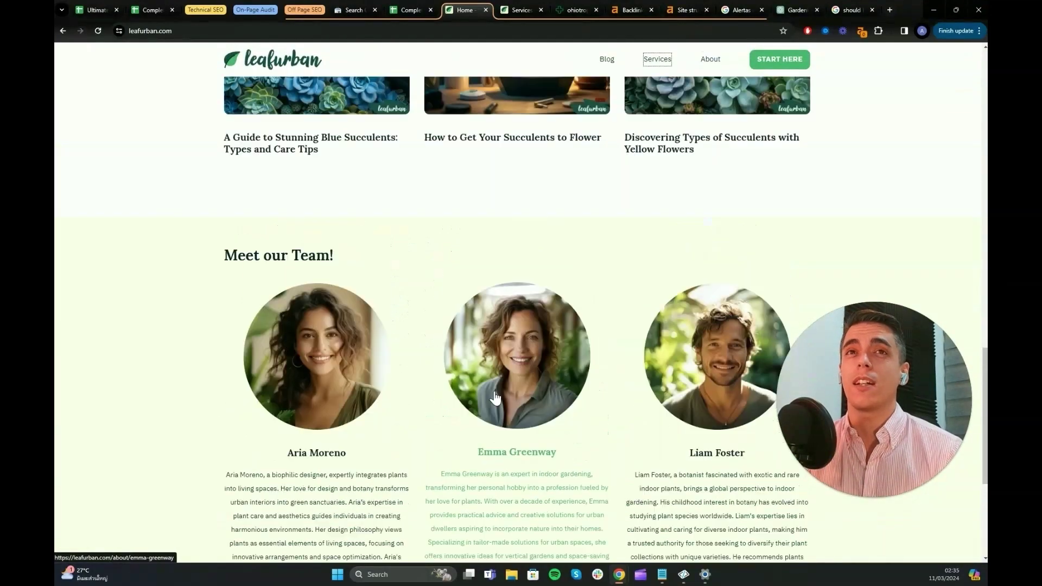
# Open leafurban.com's Snake Plant Care Guide and review its introduction, table of contents and Must-Reads section.
pyautogui.scroll(-4, 320, 411)
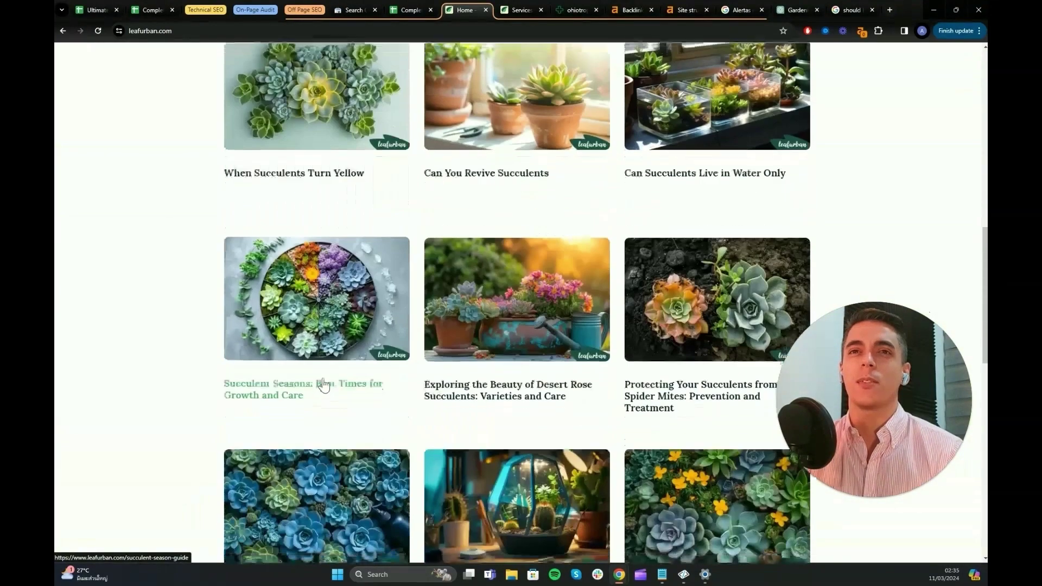
pyautogui.scroll(5, 324, 336)
pyautogui.scroll(9, 355, 295)
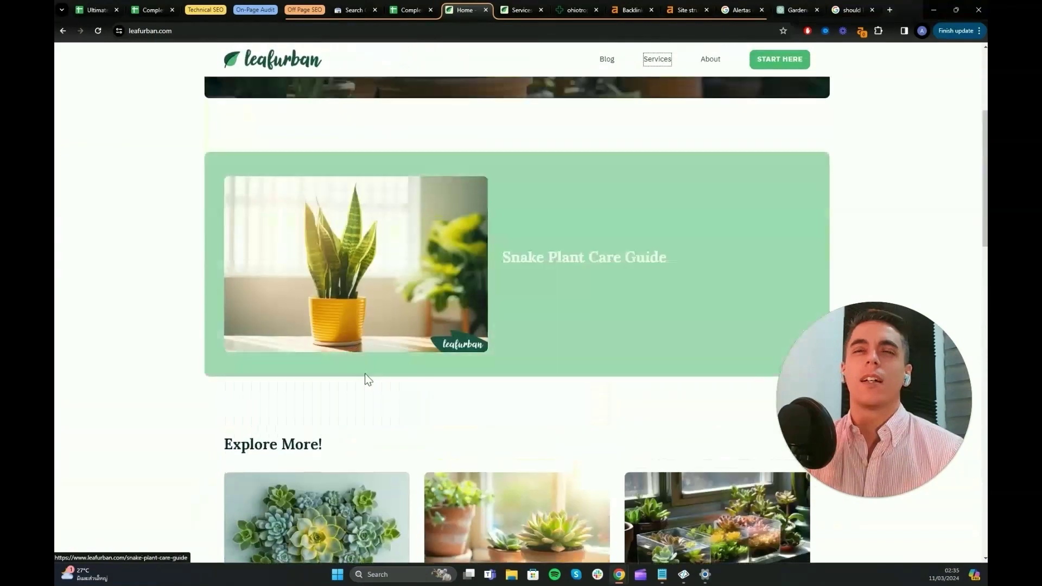
pyautogui.scroll(-4, 465, 379)
pyautogui.click(374, 279)
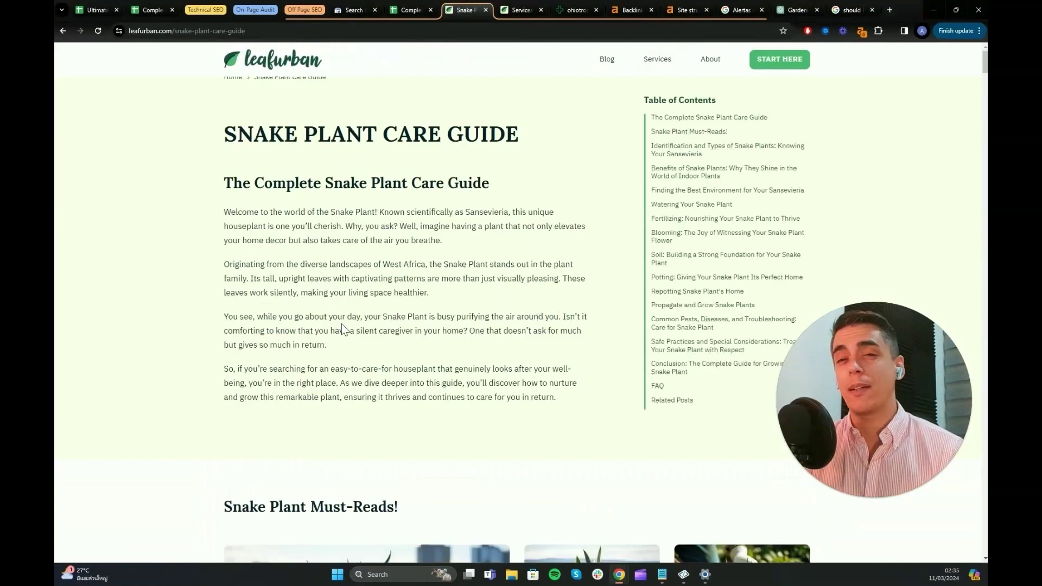
pyautogui.scroll(-5, 380, 320)
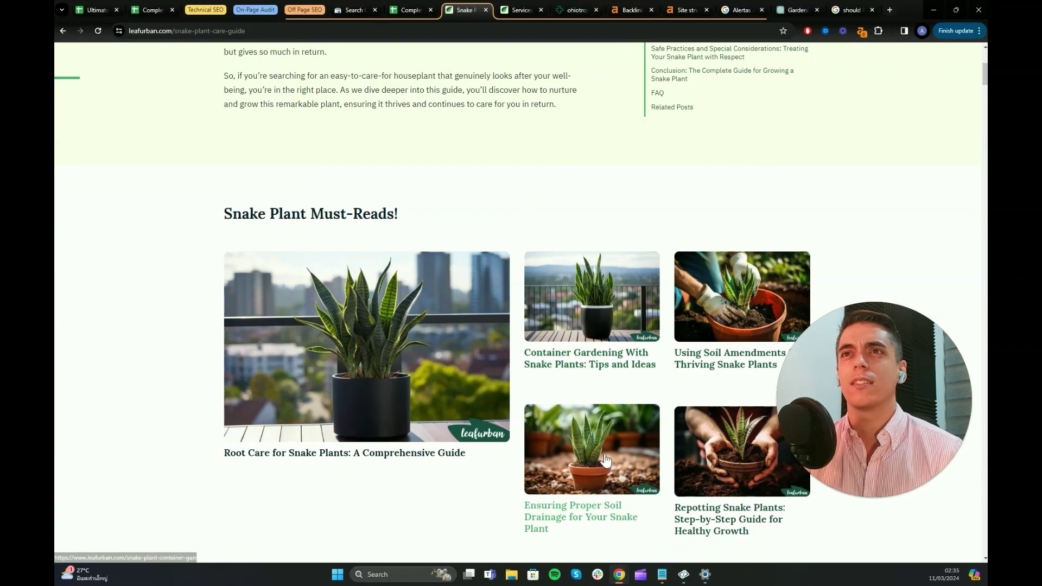
pyautogui.scroll(-15, 524, 238)
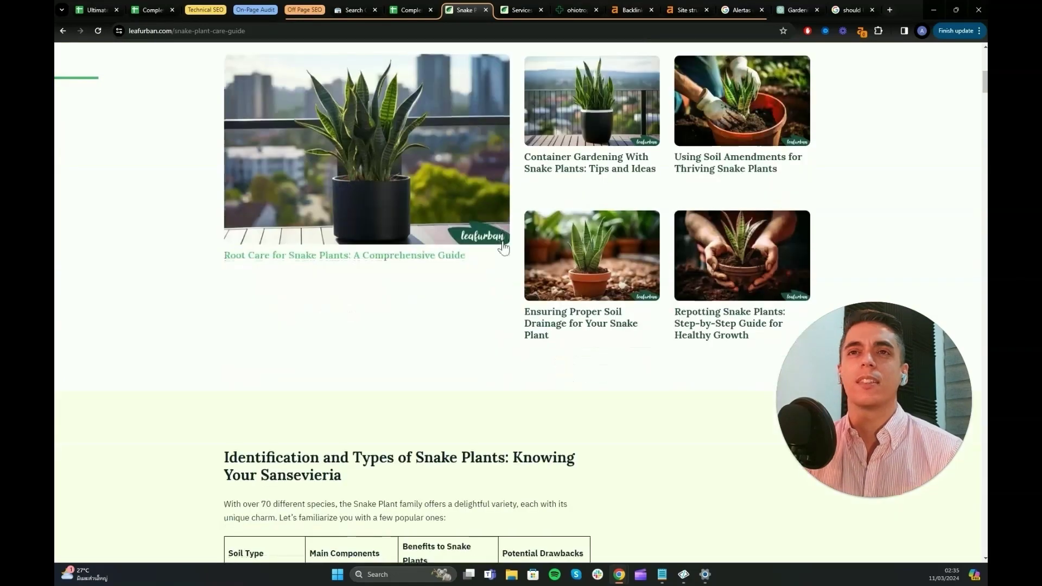
pyautogui.scroll(-6, 619, 245)
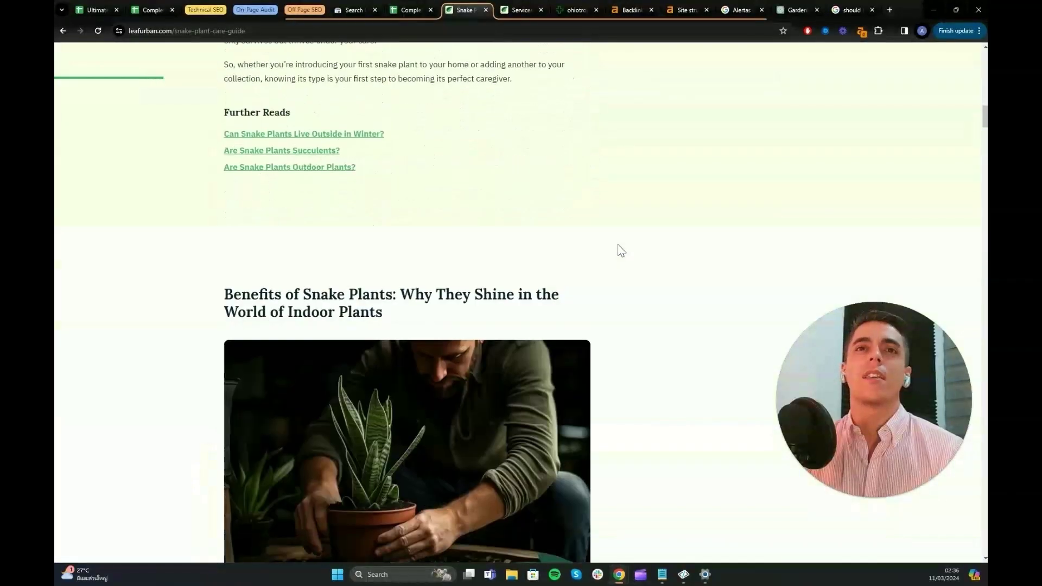
# Examine the guide's environment, watering and fertilizing sections, including their images, table and links.
pyautogui.scroll(-15, 496, 226)
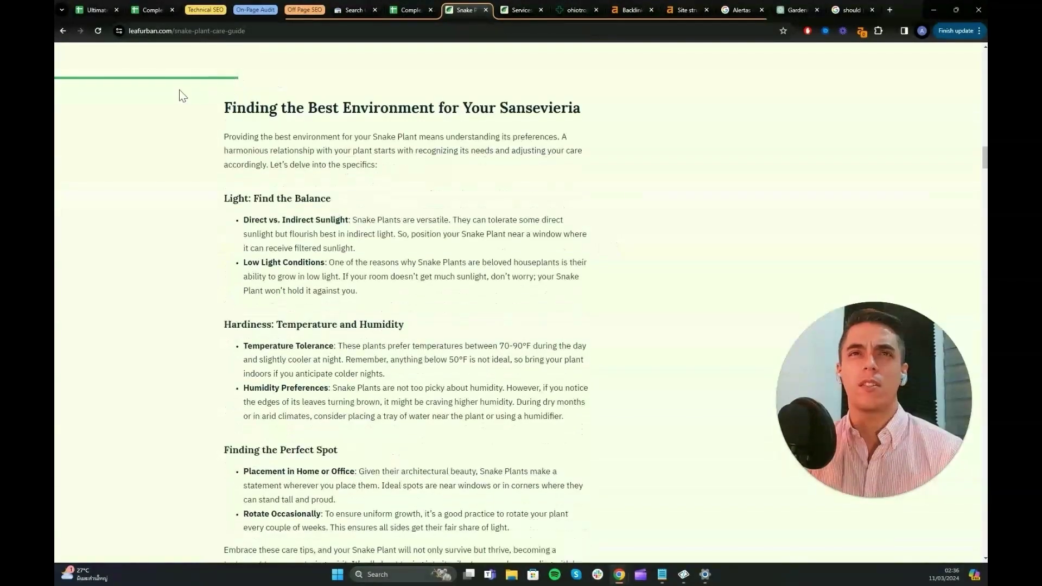
pyautogui.scroll(-15, 529, 200)
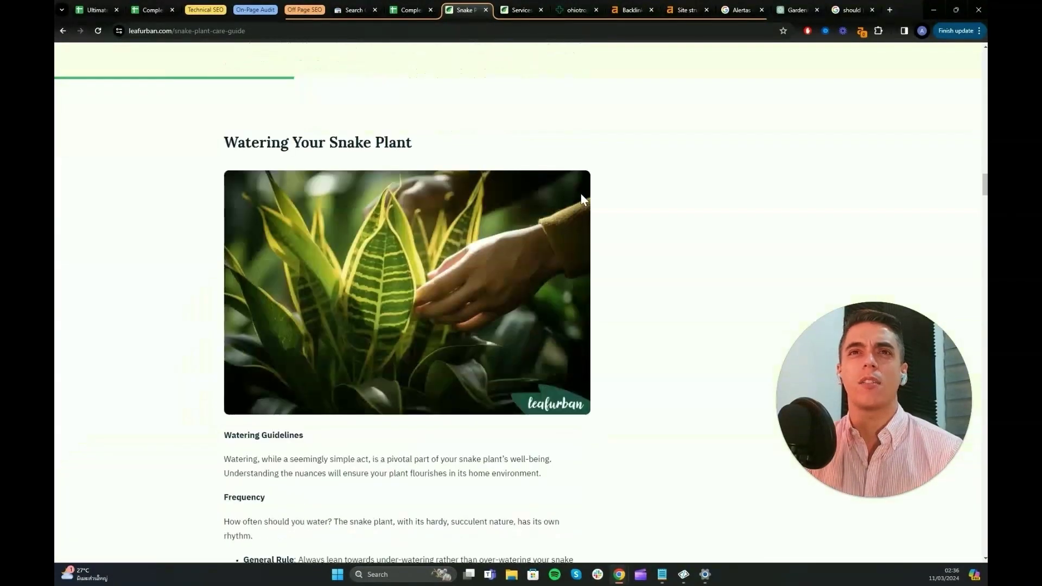
pyautogui.scroll(-1, 602, 195)
pyautogui.scroll(4, 600, 200)
pyautogui.scroll(-1, 610, 191)
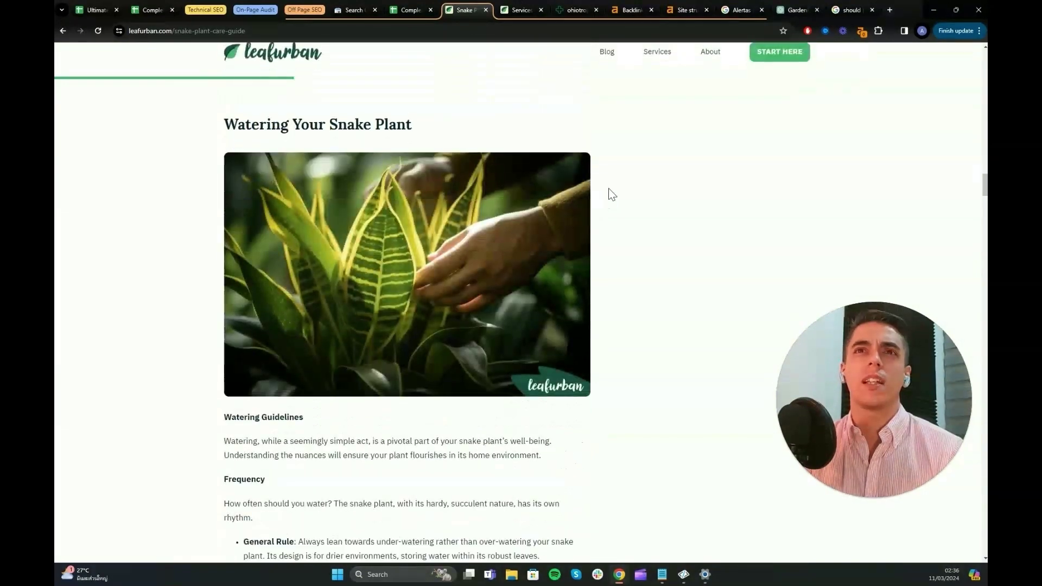
pyautogui.scroll(-16, 621, 233)
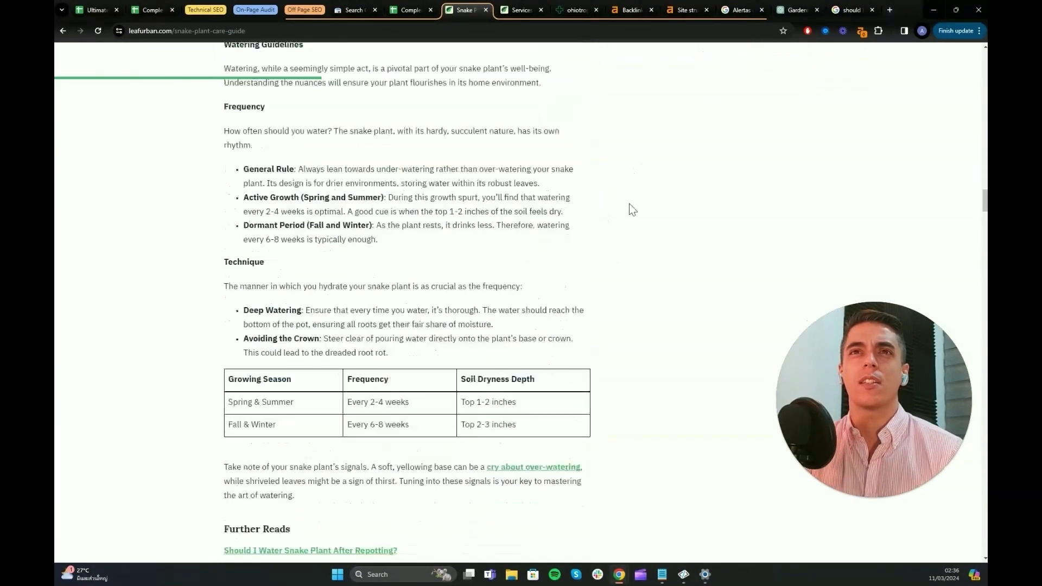
pyautogui.scroll(-1, 617, 214)
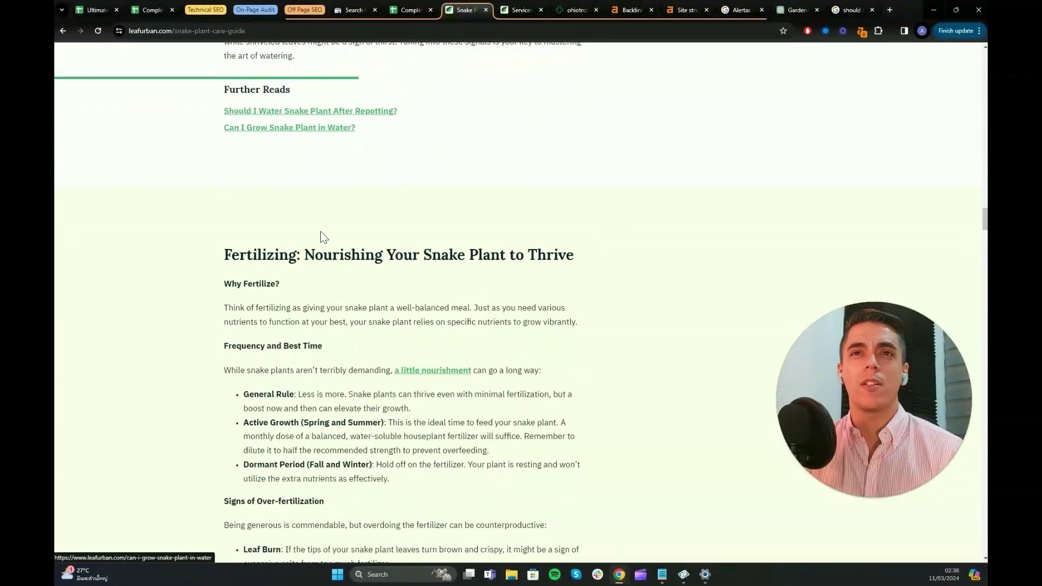
pyautogui.scroll(-3, 404, 268)
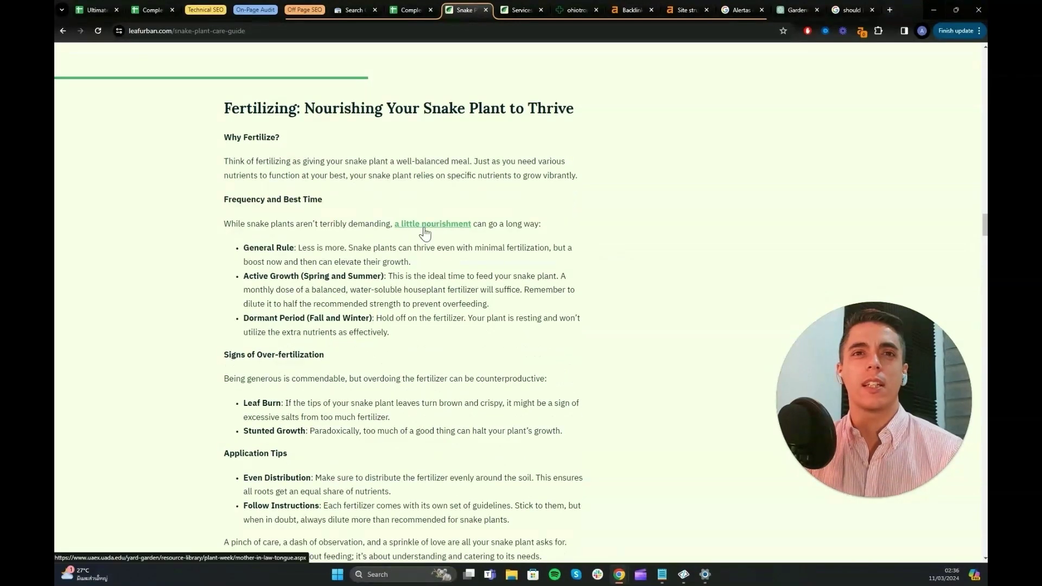
# Review the rest of the snake plant guide from the blooming section to Common Pests, Diseases, and Troubleshooting.
pyautogui.scroll(-15, 460, 237)
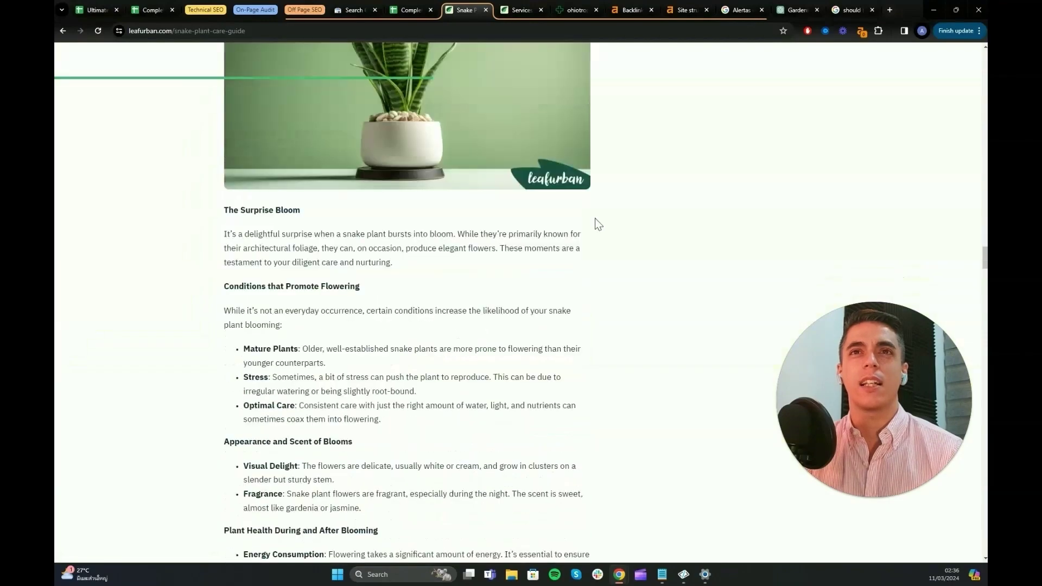
pyautogui.scroll(-4, 600, 244)
pyautogui.scroll(-20, 598, 235)
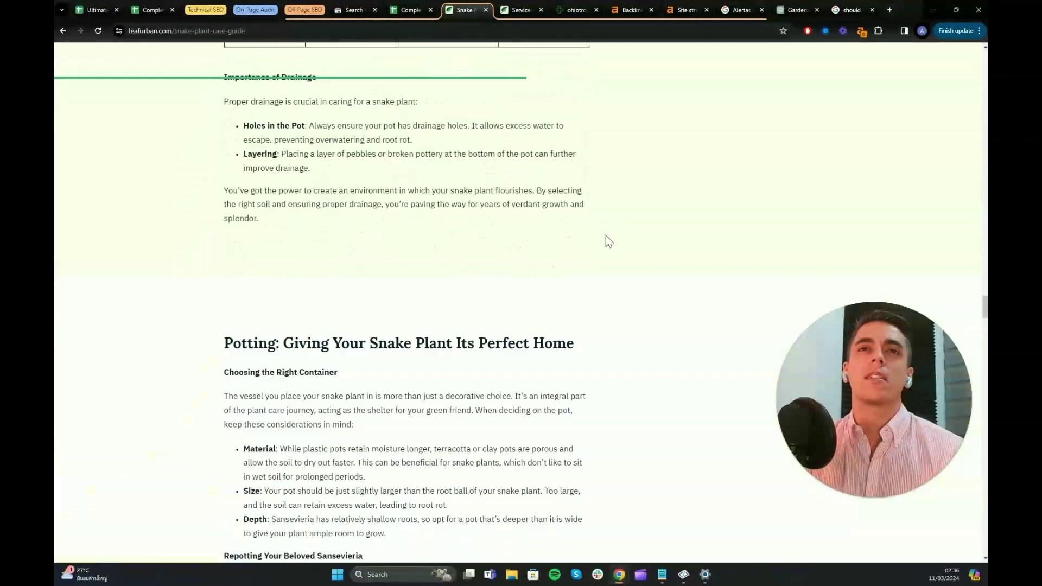
pyautogui.scroll(-20, 604, 228)
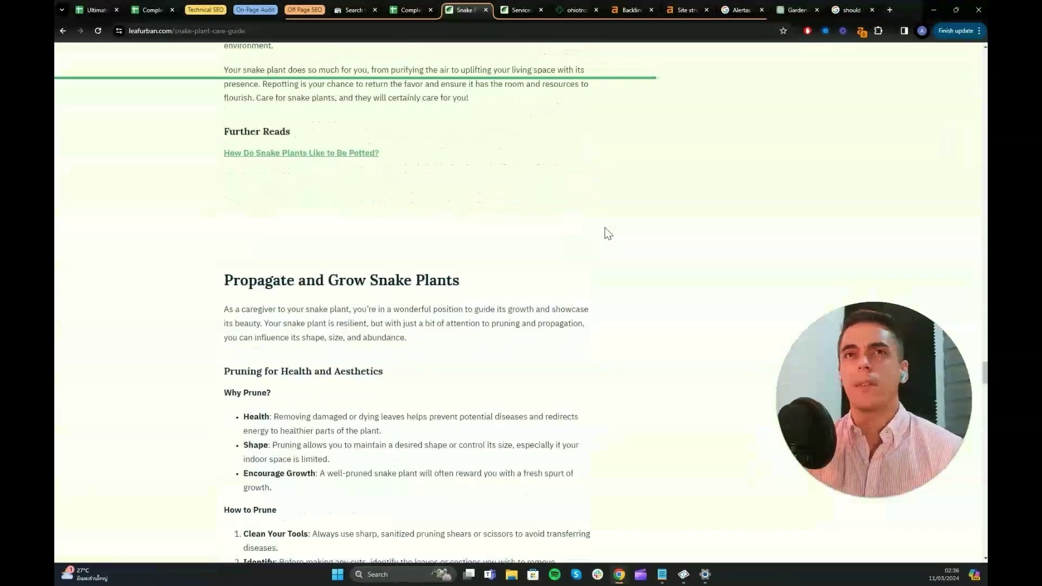
pyautogui.scroll(6, 604, 226)
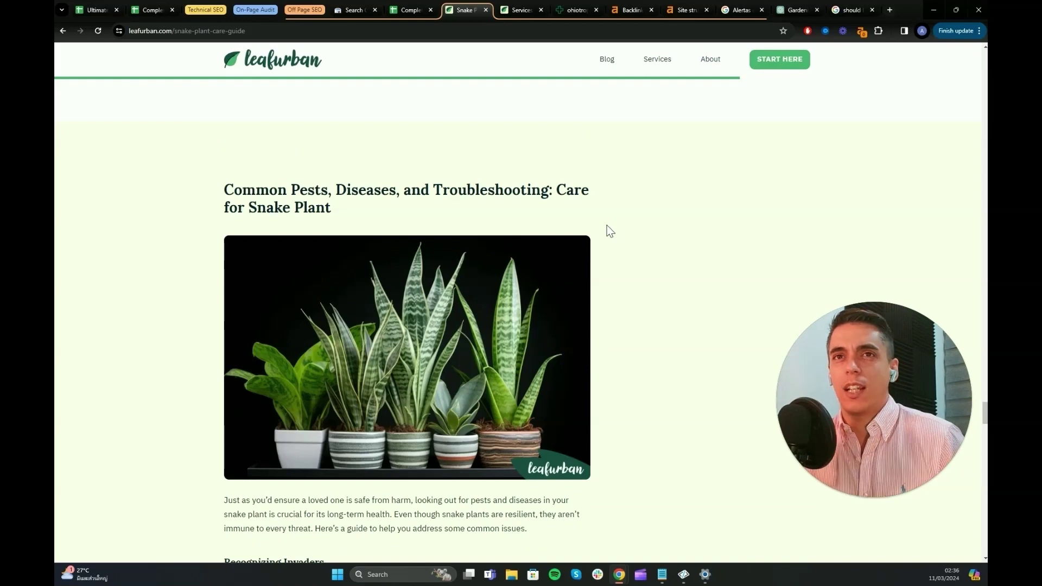
# Close both leafurban.com tabs and return to the Backlink Analysis sheet.
pyautogui.click(486, 10)
pyautogui.click(484, 8)
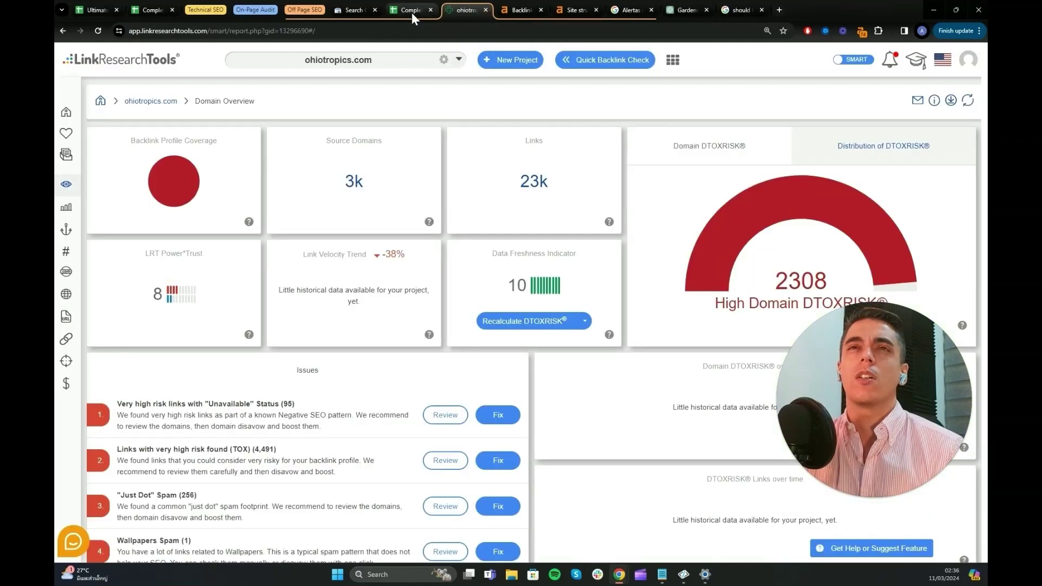
pyautogui.click(408, 13)
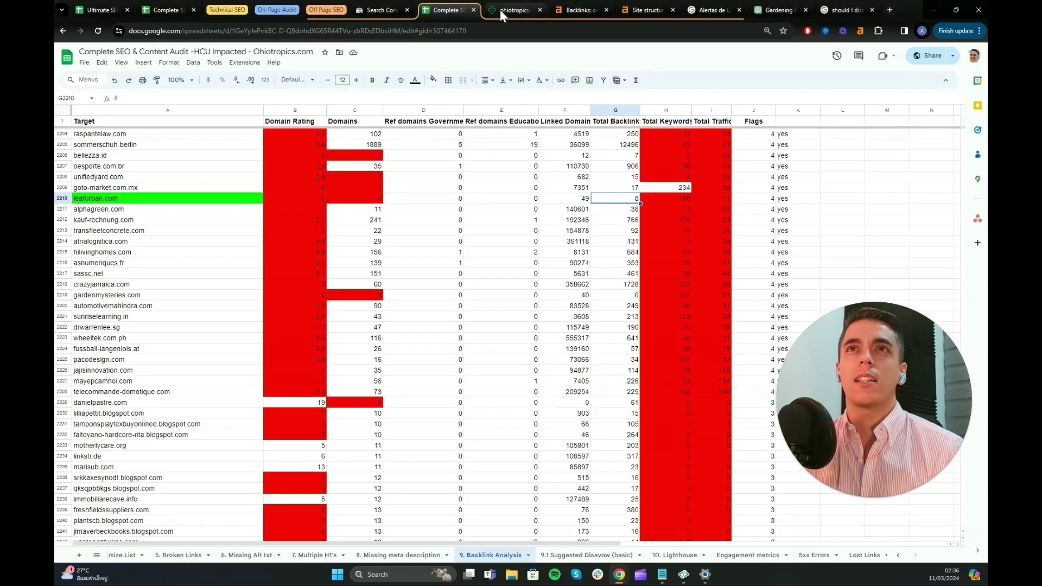
# Switch to LinkResearchTools to review the ohiotropics.com domain overview, and go back to the Backlink Analysis sheet.
pyautogui.click(500, 8)
pyautogui.scroll(-2, 268, 400)
pyautogui.scroll(2, 418, 149)
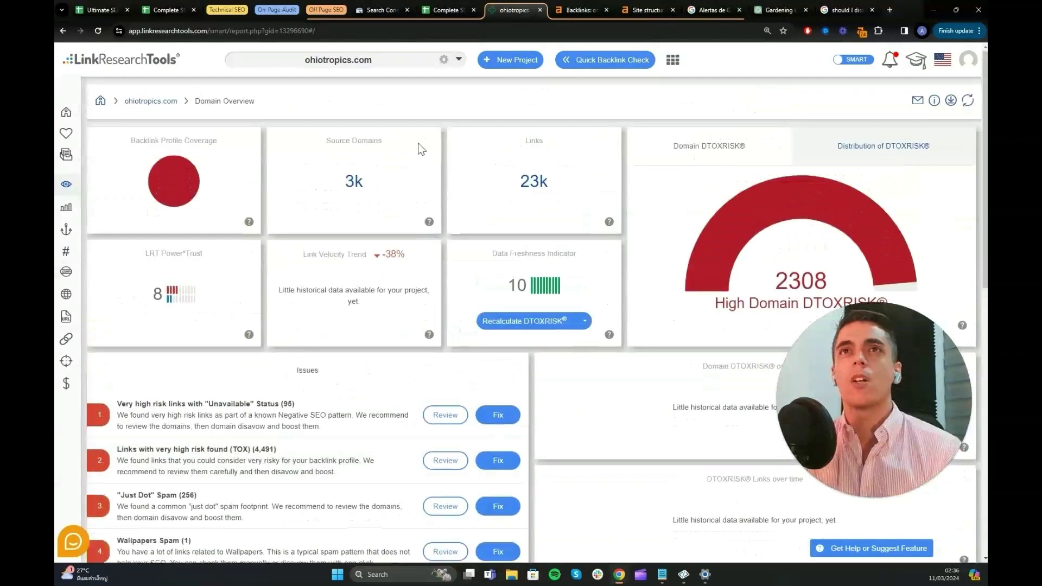
pyautogui.click(443, 9)
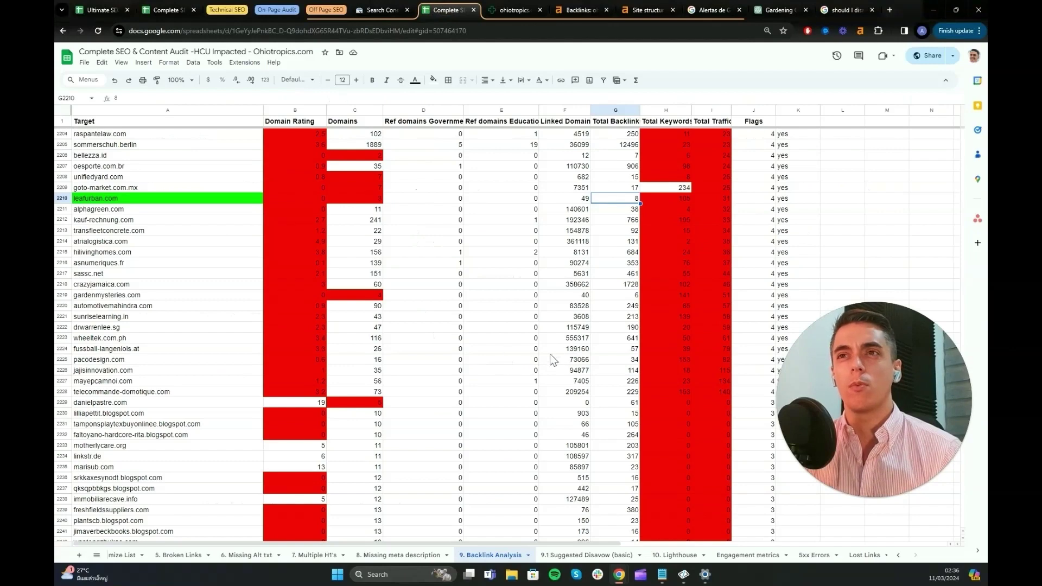
# Review the remaining domains marked yes in the Backlink Analysis sheet and select the last one's row, telecommande-domotique.com.
pyautogui.scroll(-1, 481, 346)
pyautogui.scroll(-3, 518, 323)
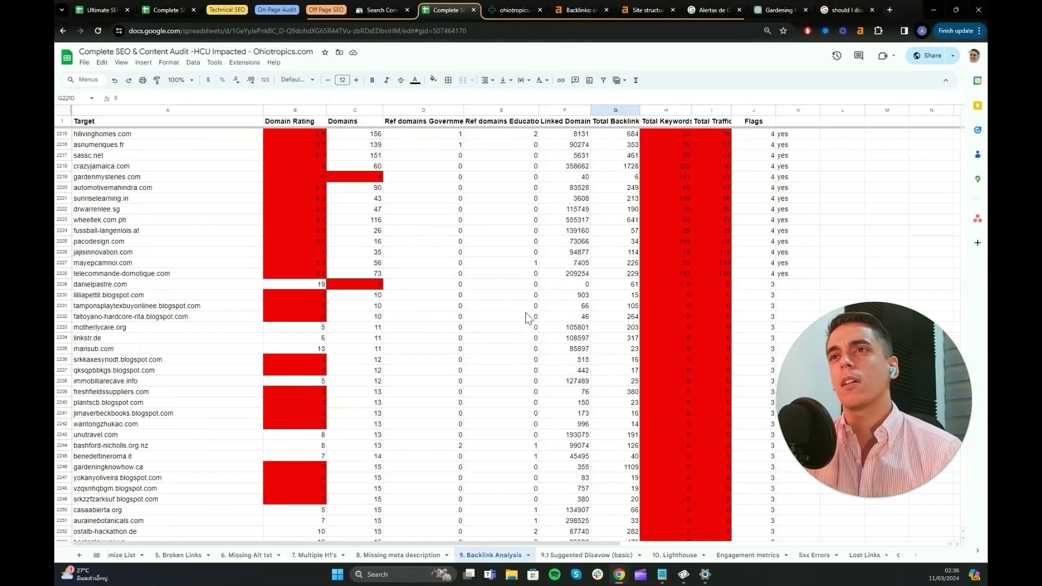
pyautogui.moveTo(797, 274); pyautogui.dragTo(230, 273)
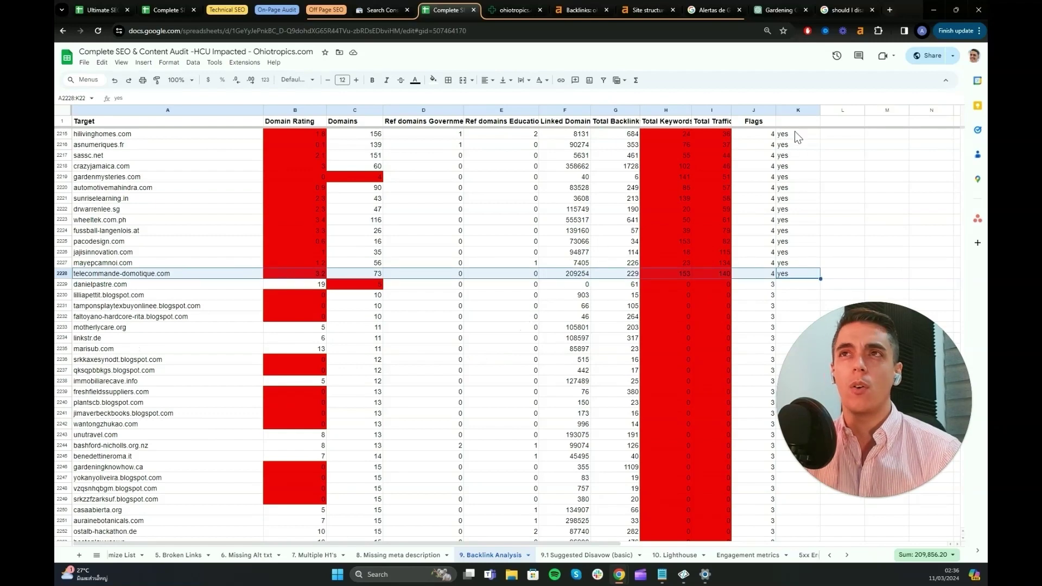
# Open the 9.1 Suggested Disavow (basic) sheet and look through its Disavow List (1st run) column.
pyautogui.hotkey('ctrl', 'pagedown')
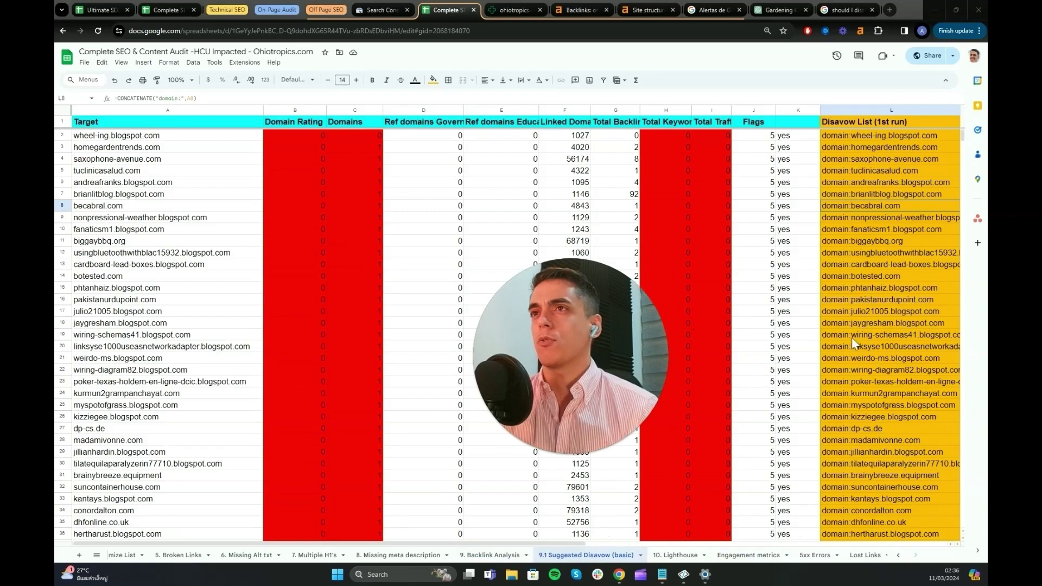
pyautogui.scroll(-15, 875, 435)
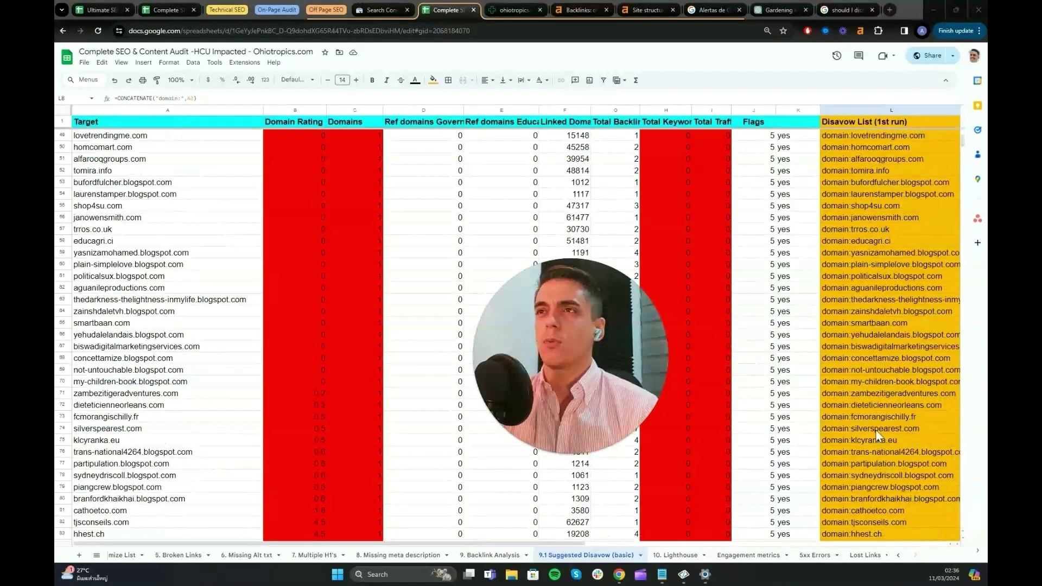
pyautogui.scroll(5, 878, 435)
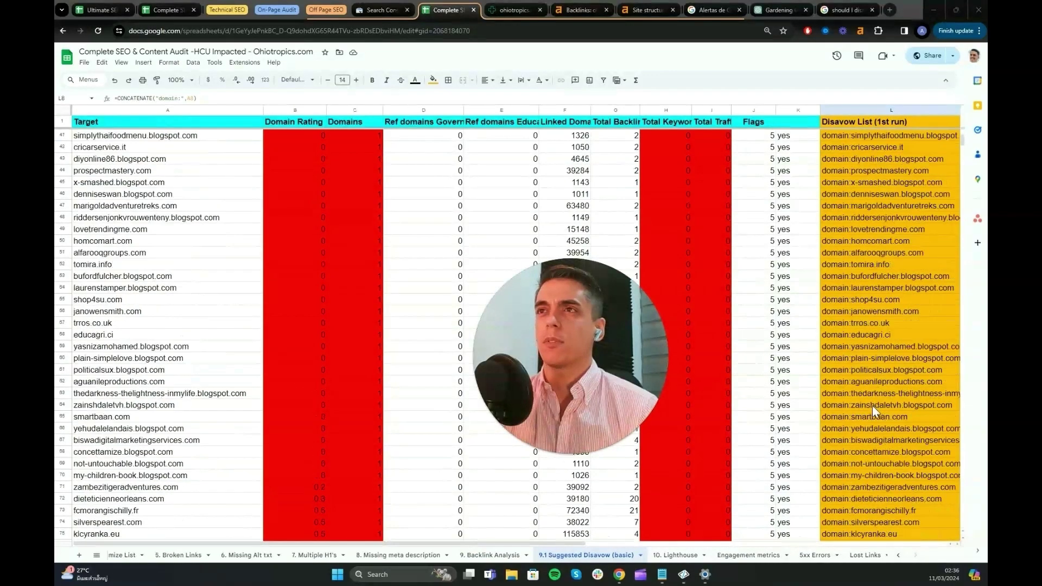
# Switch to the Ahrefs Backlinks report for ohiotropics.com and examine the lost backlinks with removed links from the last year.
pyautogui.click(379, 12)
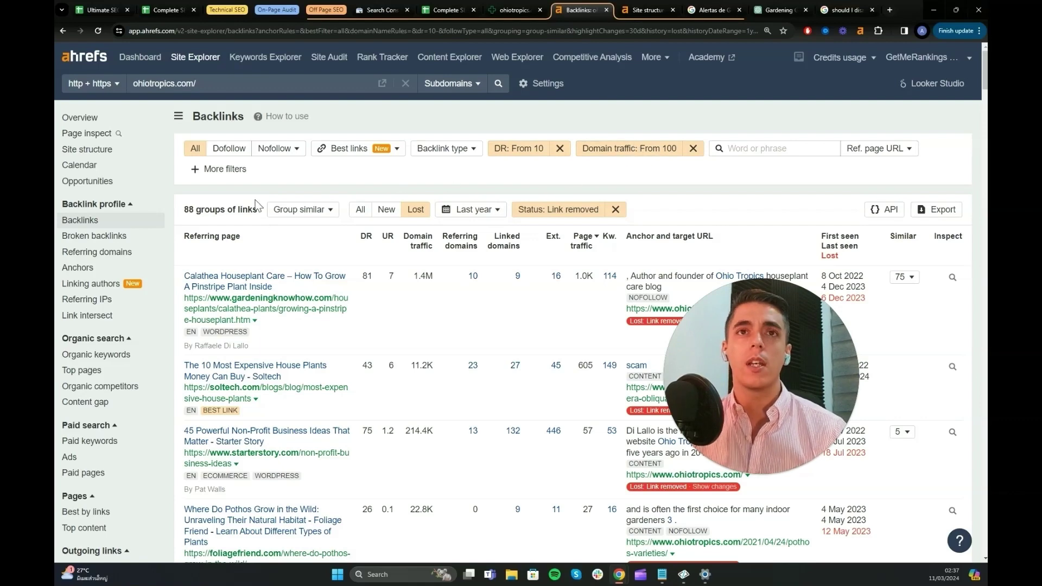
pyautogui.scroll(-3, 397, 226)
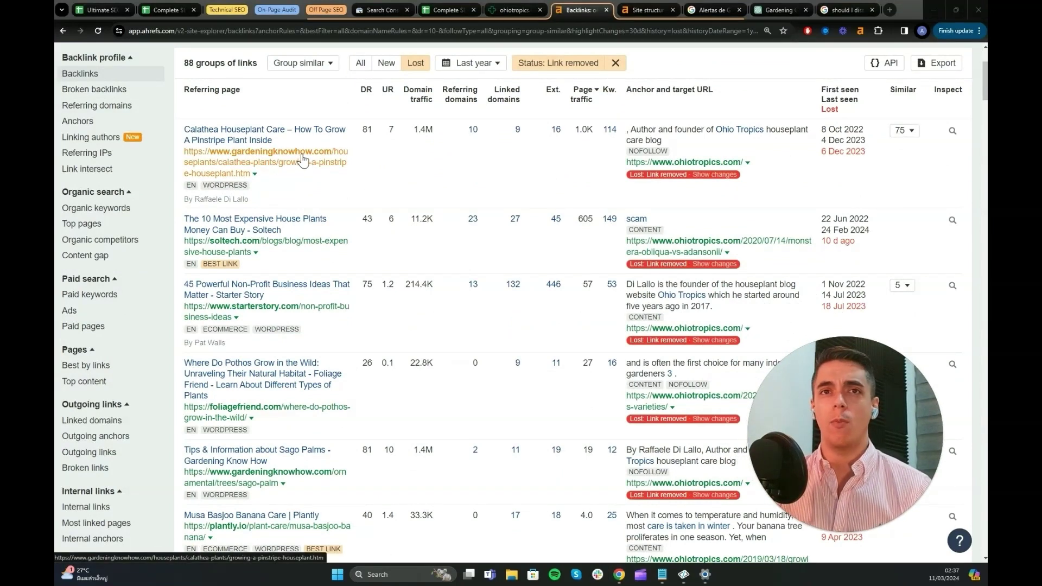
pyautogui.scroll(-2, 699, 209)
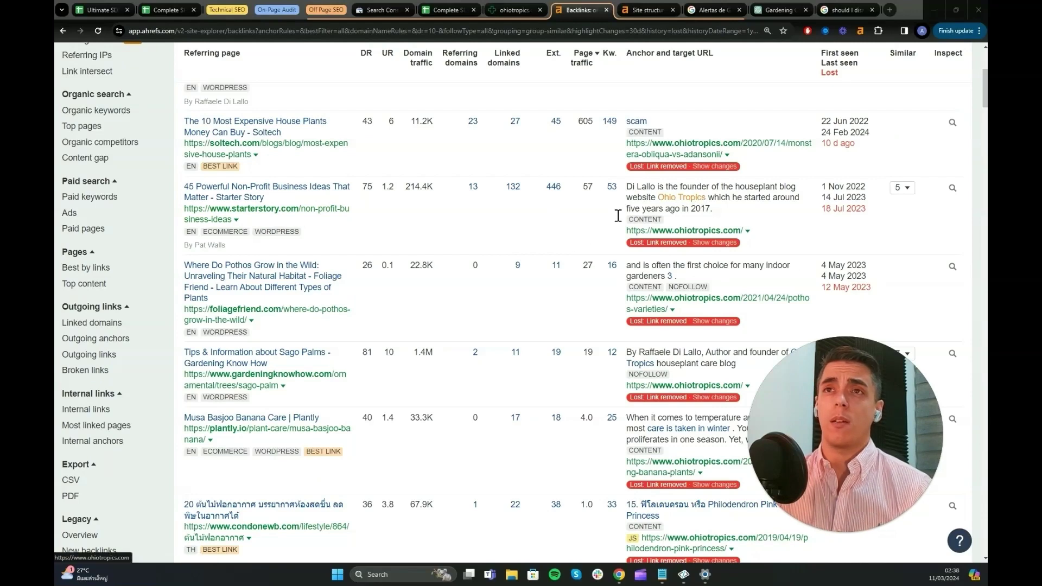
pyautogui.scroll(-1, 586, 213)
pyautogui.scroll(-1, 587, 213)
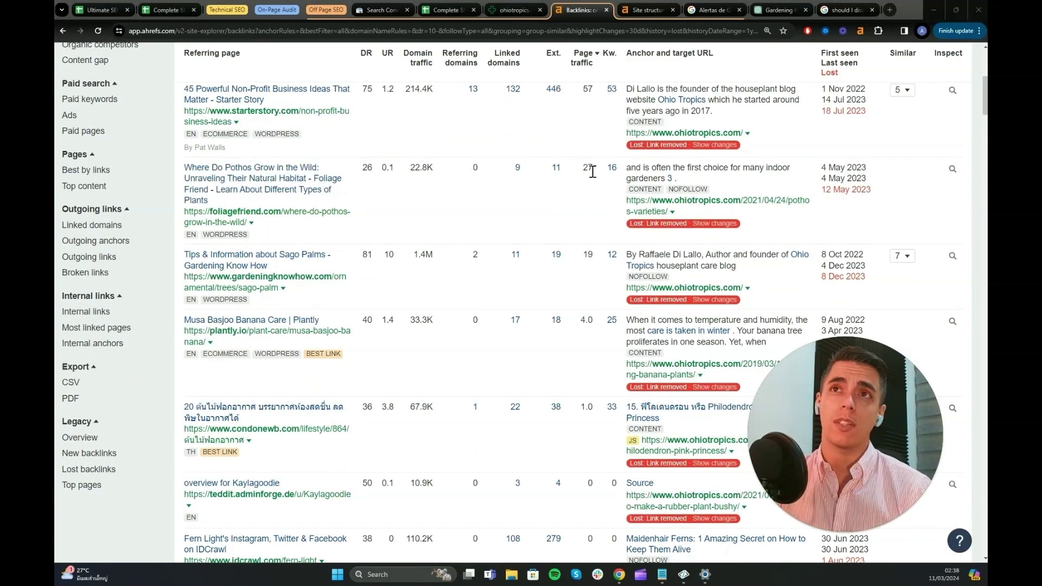
pyautogui.scroll(-6, 586, 367)
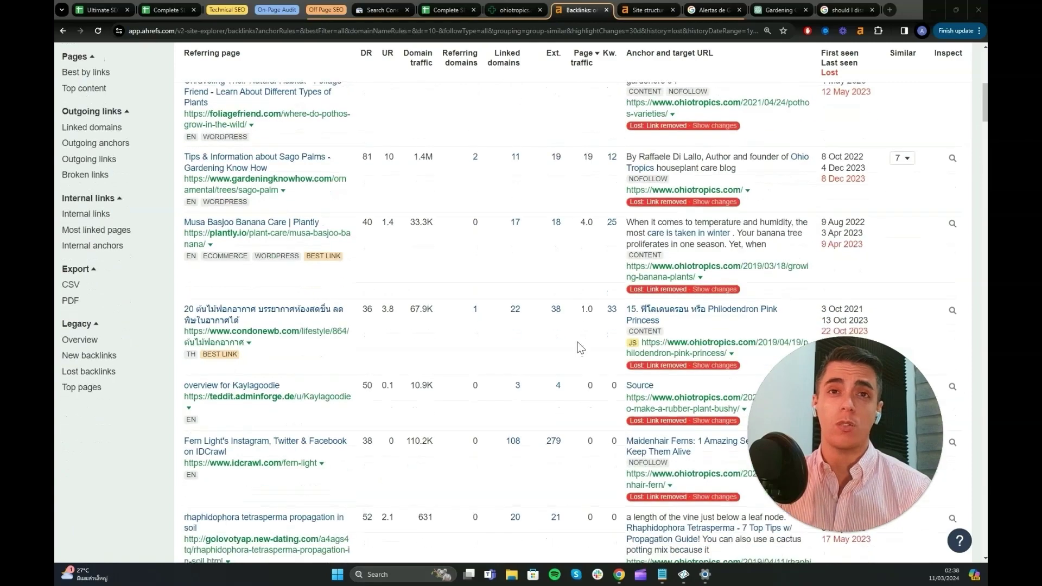
pyautogui.scroll(-4, 251, 260)
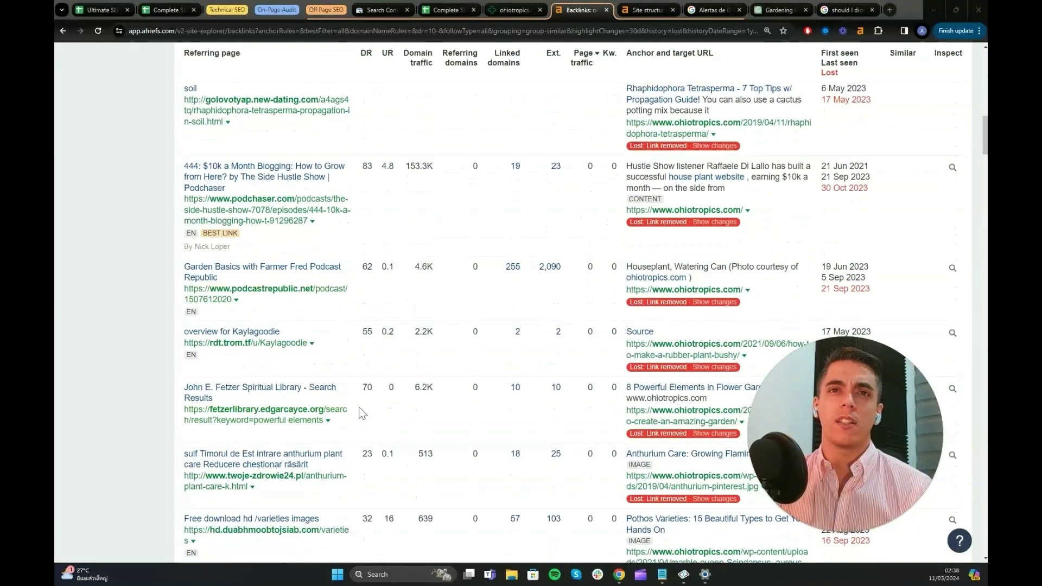
pyautogui.scroll(-7, 362, 414)
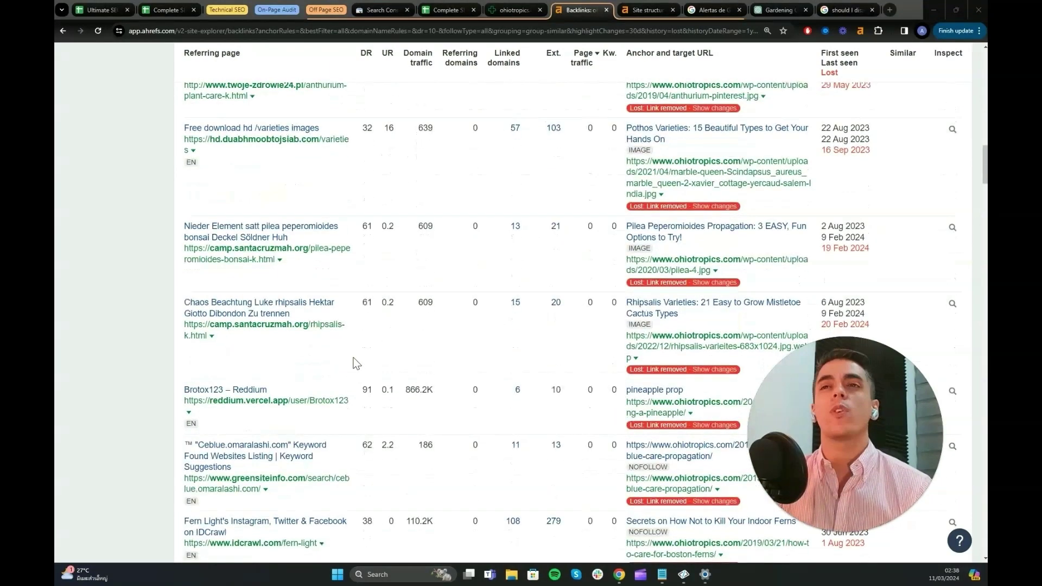
pyautogui.scroll(15, 356, 364)
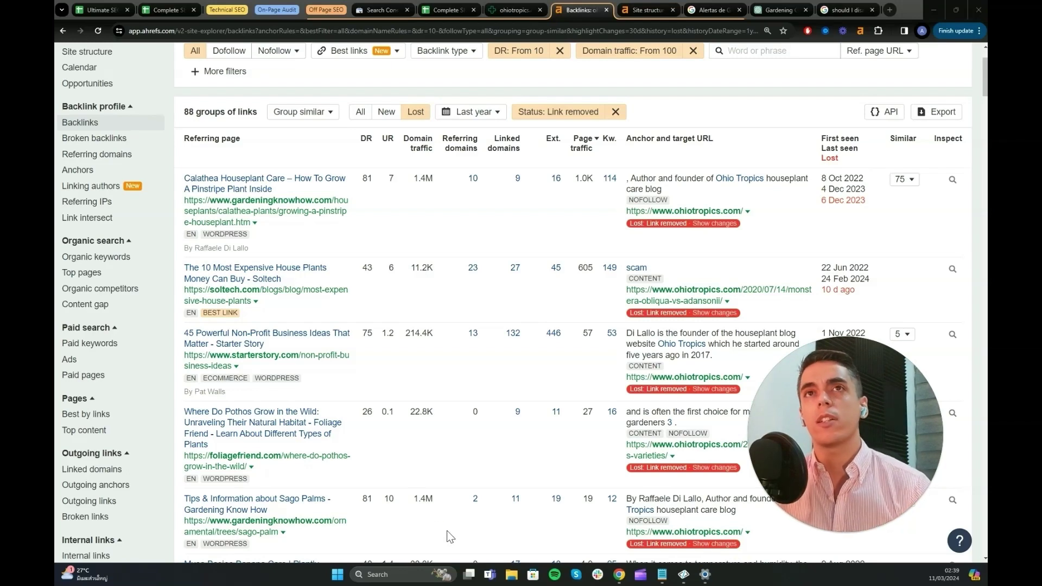
pyautogui.scroll(3, 447, 434)
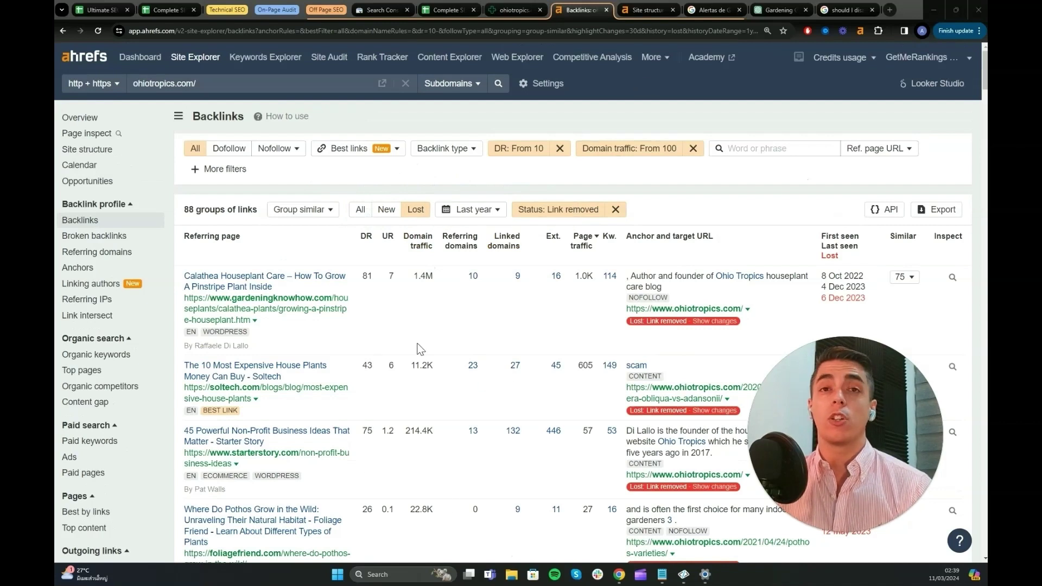
# Close the Ahrefs Site structure tab and review the news and web mentions in the Google Alerts preview for ohiotropics.
pyautogui.click(629, 9)
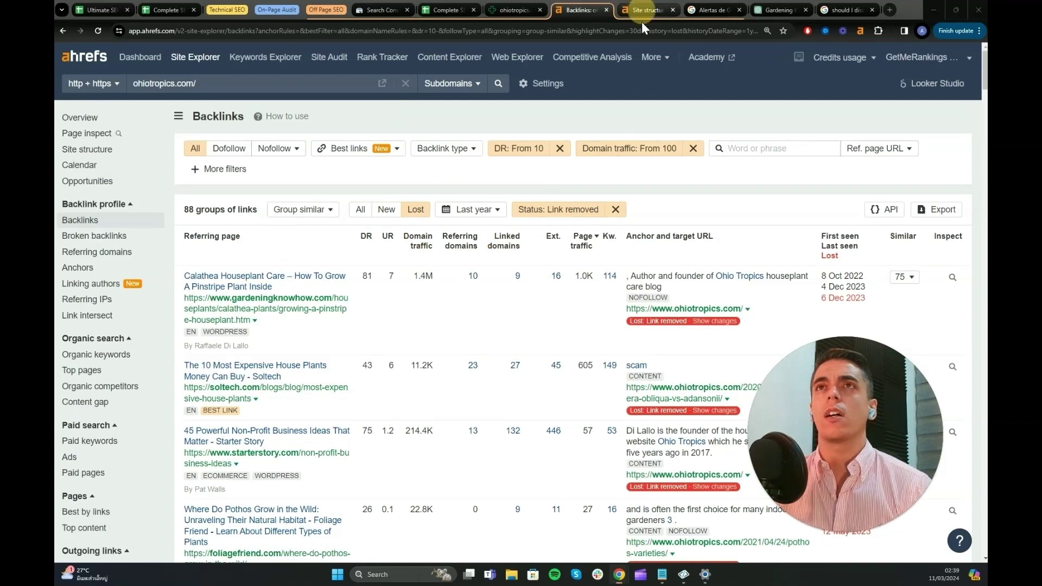
pyautogui.hotkey('ctrl', 'w')
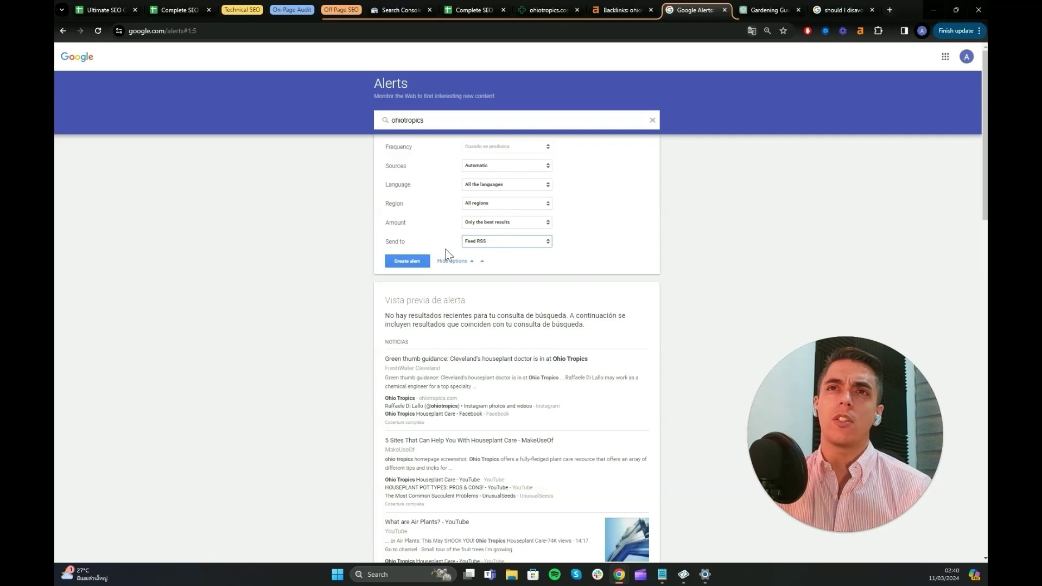
pyautogui.scroll(-3, 374, 380)
pyautogui.scroll(-5, 371, 353)
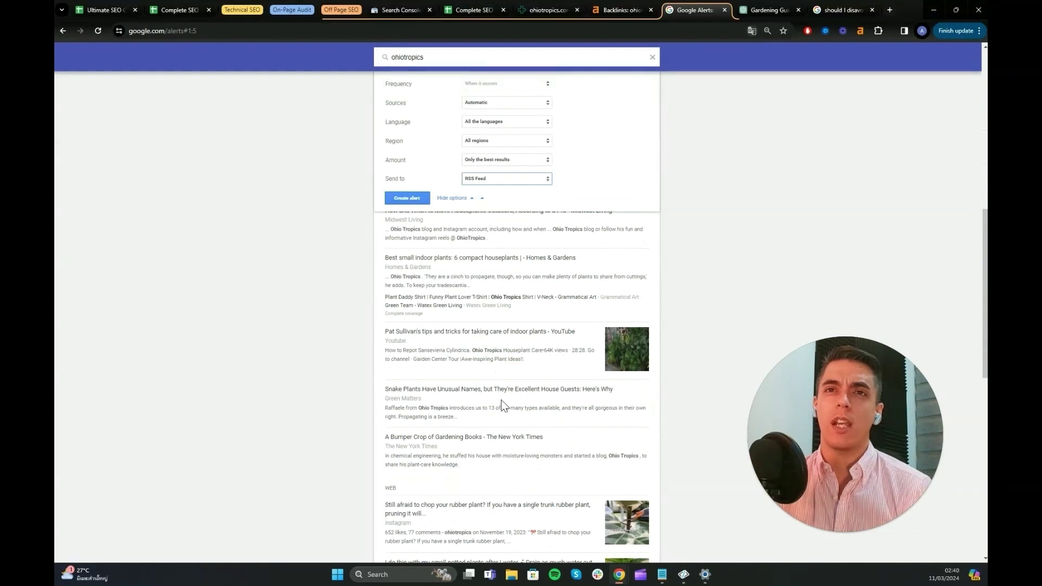
pyautogui.scroll(-1, 500, 400)
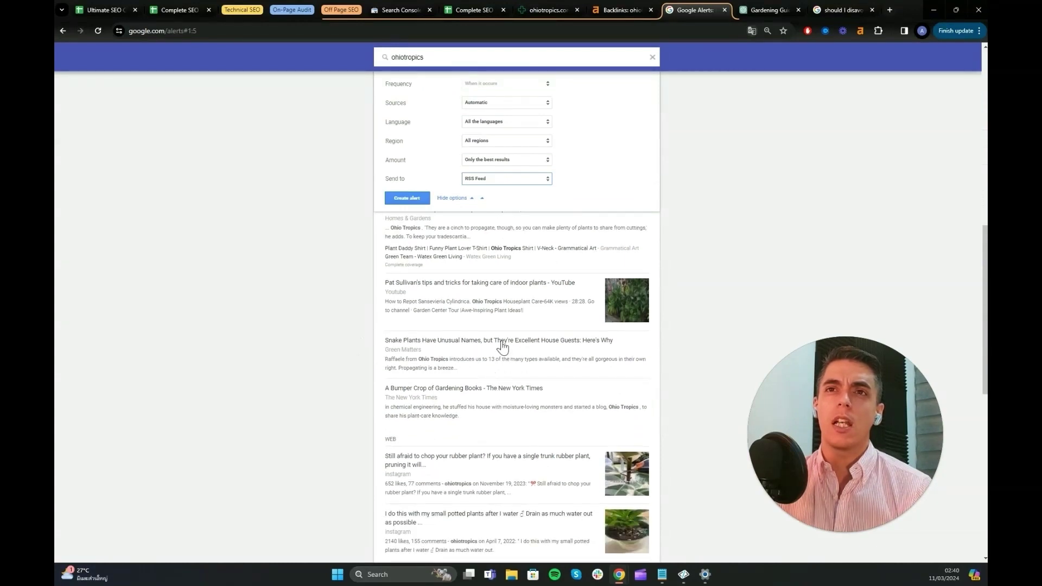
pyautogui.scroll(-1, 468, 358)
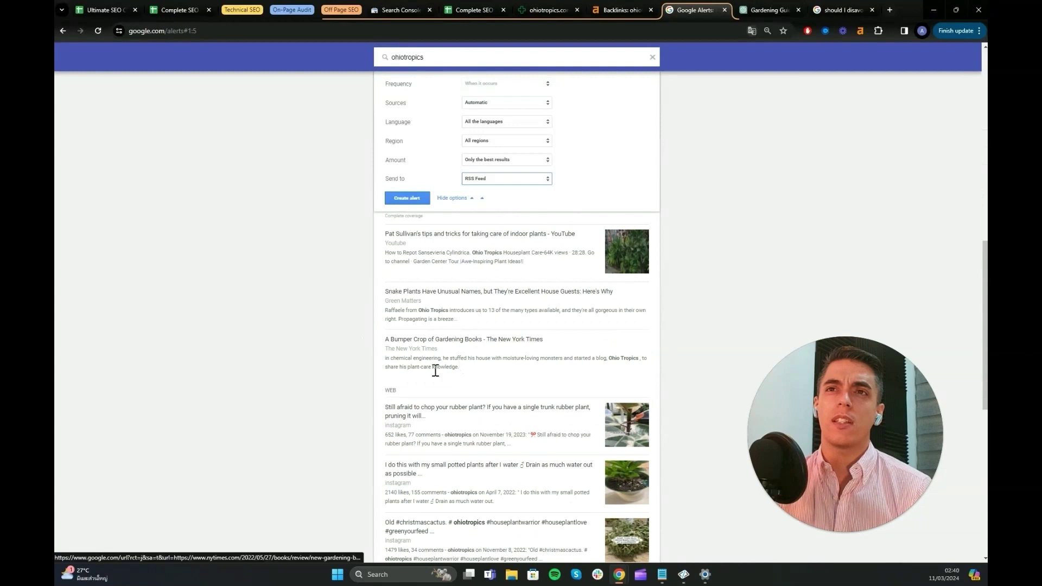
pyautogui.scroll(-1, 438, 369)
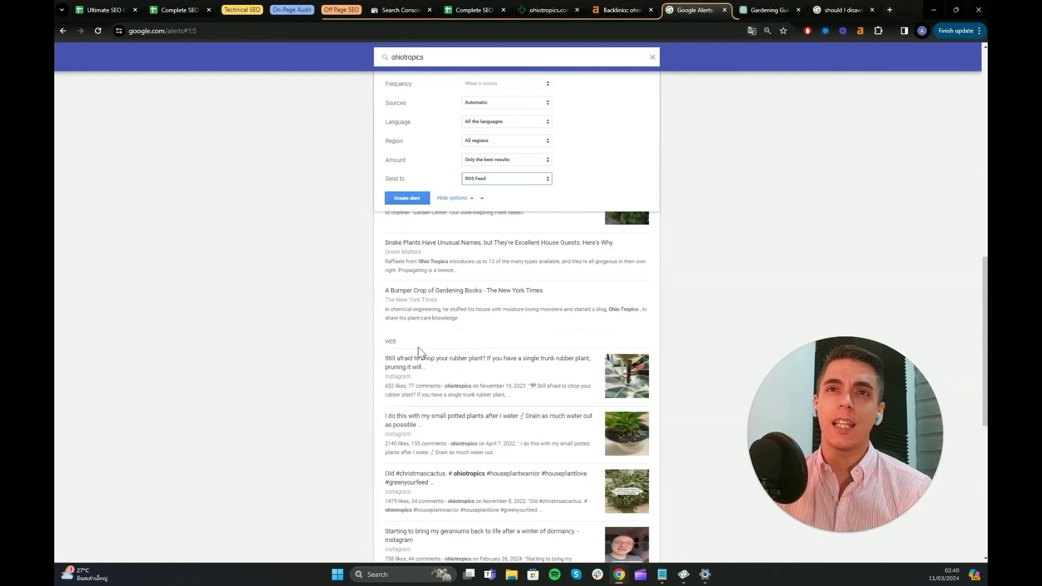
pyautogui.scroll(-1, 464, 365)
pyautogui.scroll(-5, 449, 315)
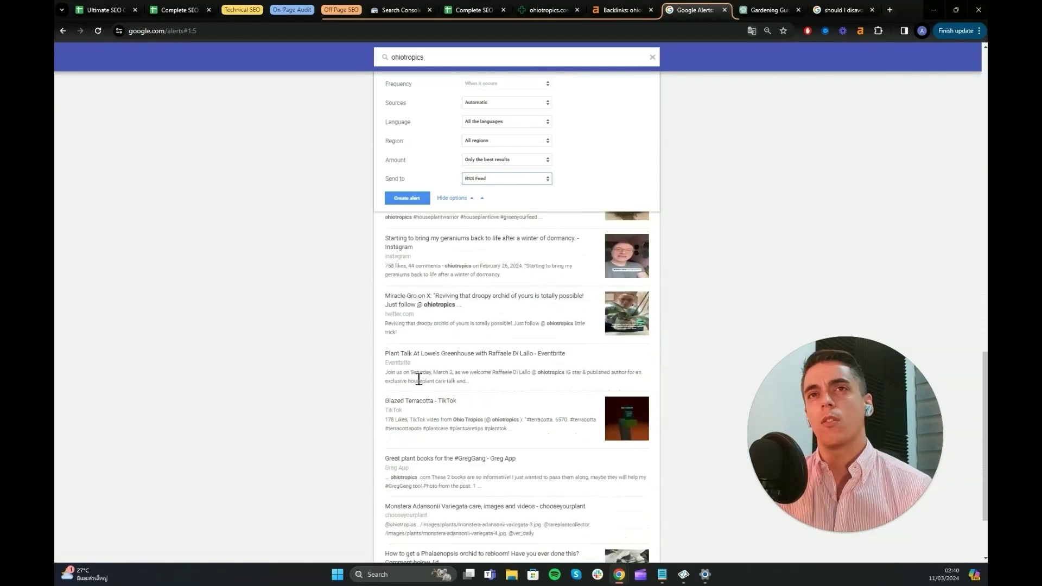
pyautogui.scroll(-2, 420, 377)
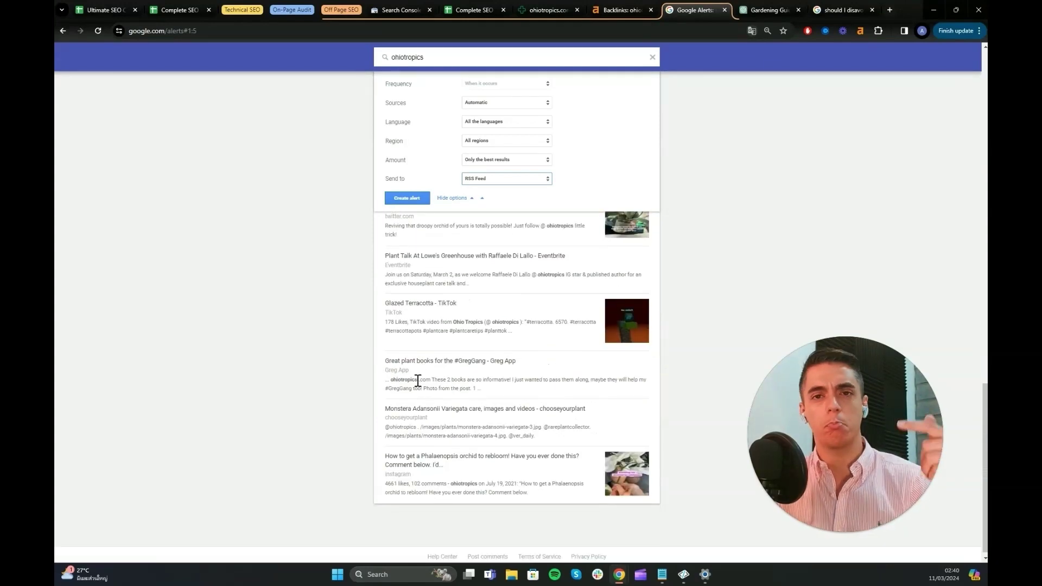
pyautogui.scroll(8, 429, 403)
pyautogui.scroll(8, 417, 412)
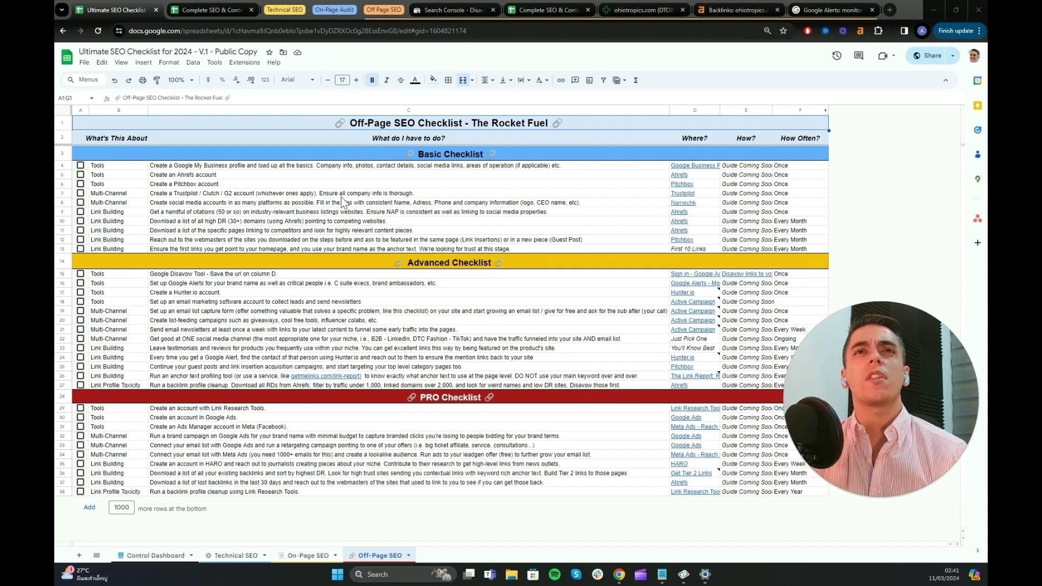
# Go through the Basic Checklist tasks on review profiles, social accounts, citations and high DR competitor domains in the Off-Page SEO checklist.
pyautogui.click(423, 212)
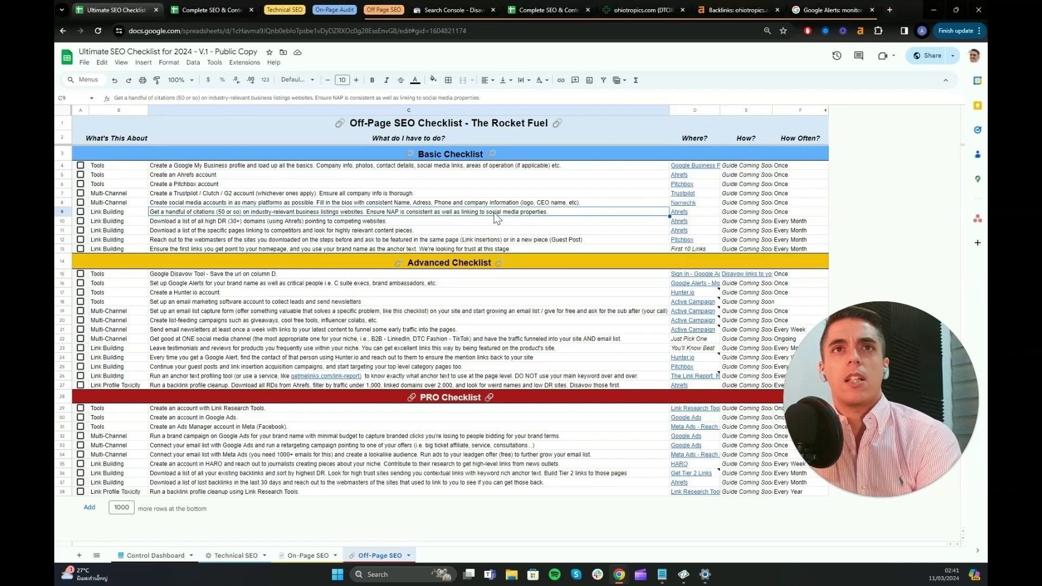
pyautogui.press('Up')
pyautogui.press('Up')
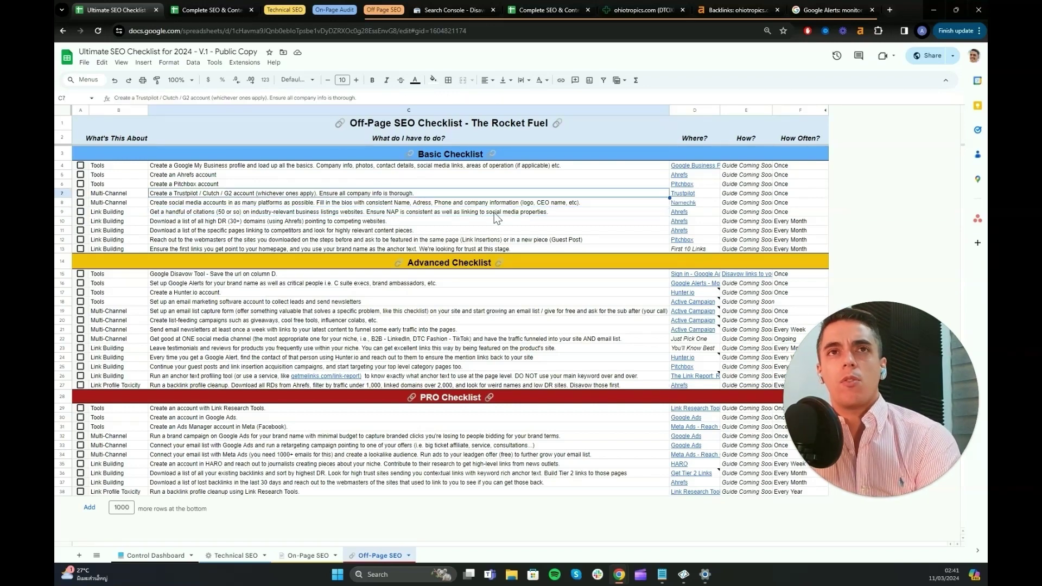
pyautogui.press('Down')
pyautogui.press('Down')
pyautogui.press('Down')
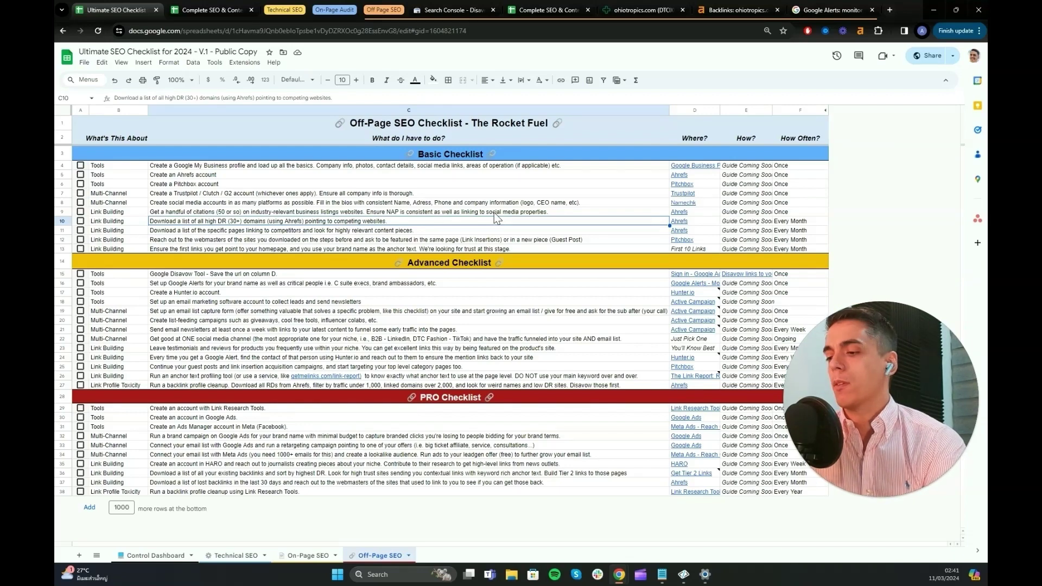
# Go through the Advanced Checklist tasks on Google Alerts, Hunter.io and email marketing, then the PRO Checklist's Meta Ads Manager task.
pyautogui.press('Down')
pyautogui.press('Down')
pyautogui.press('Down')
pyautogui.press('Down')
pyautogui.press('Down')
pyautogui.press('Down')
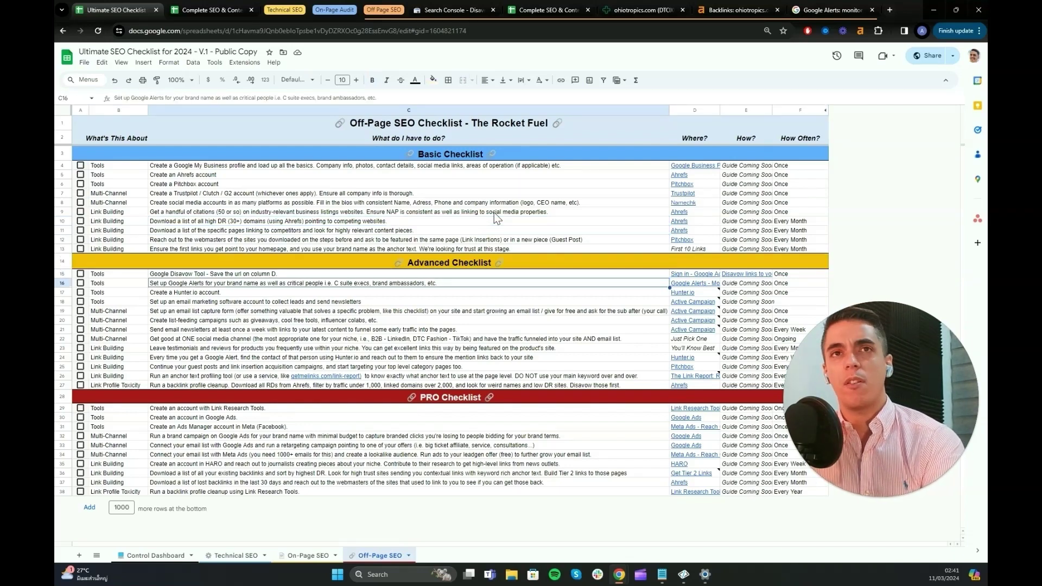
pyautogui.press('Up')
pyautogui.press('Down')
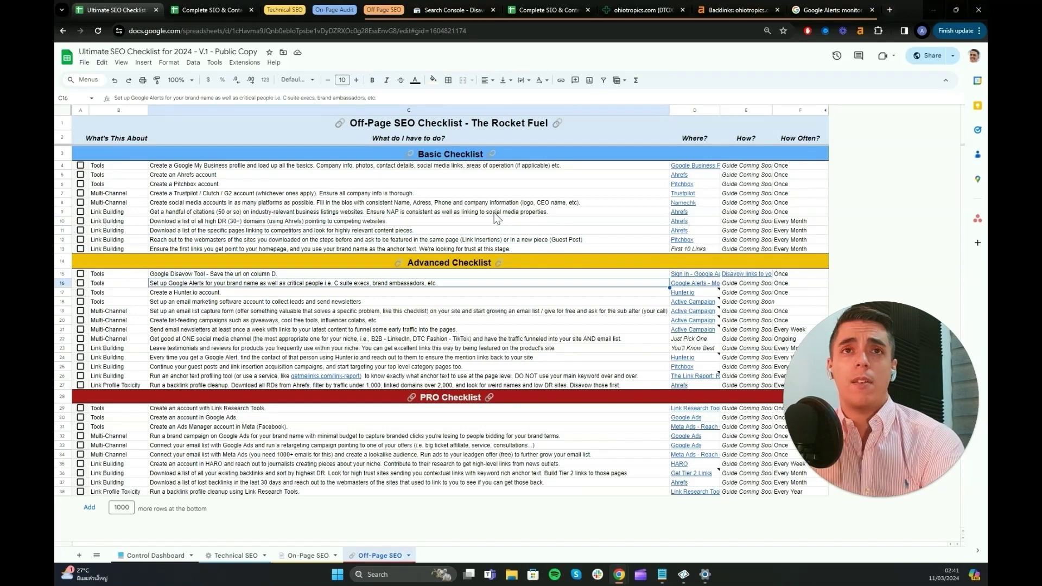
pyautogui.press('Down')
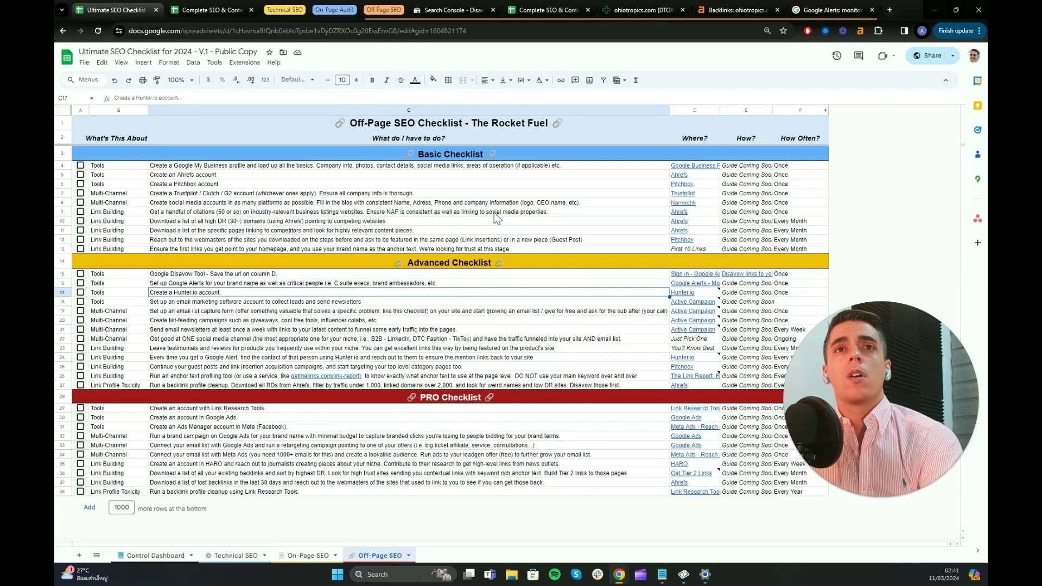
pyautogui.press('Down')
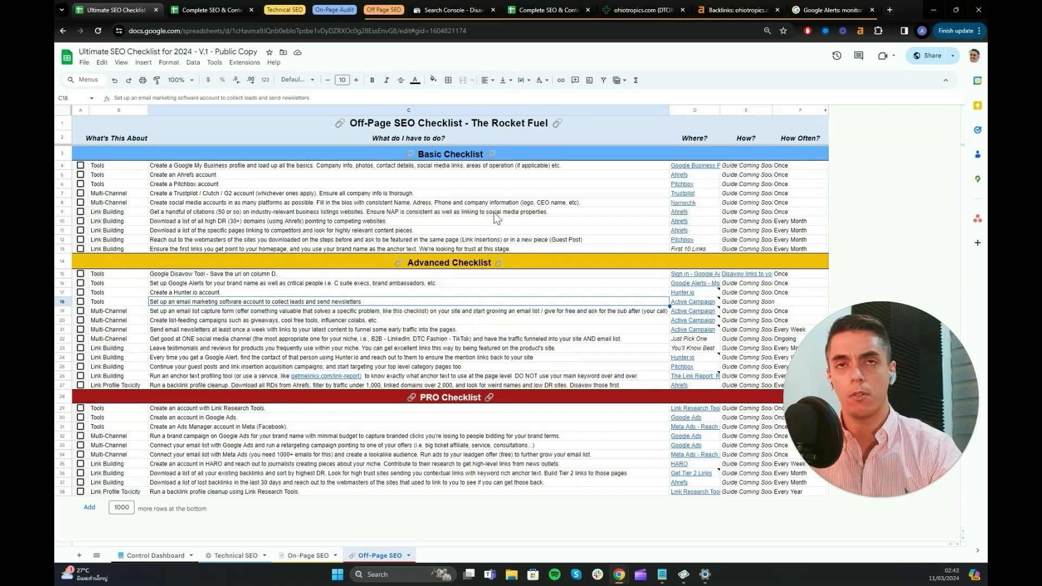
pyautogui.click(470, 427)
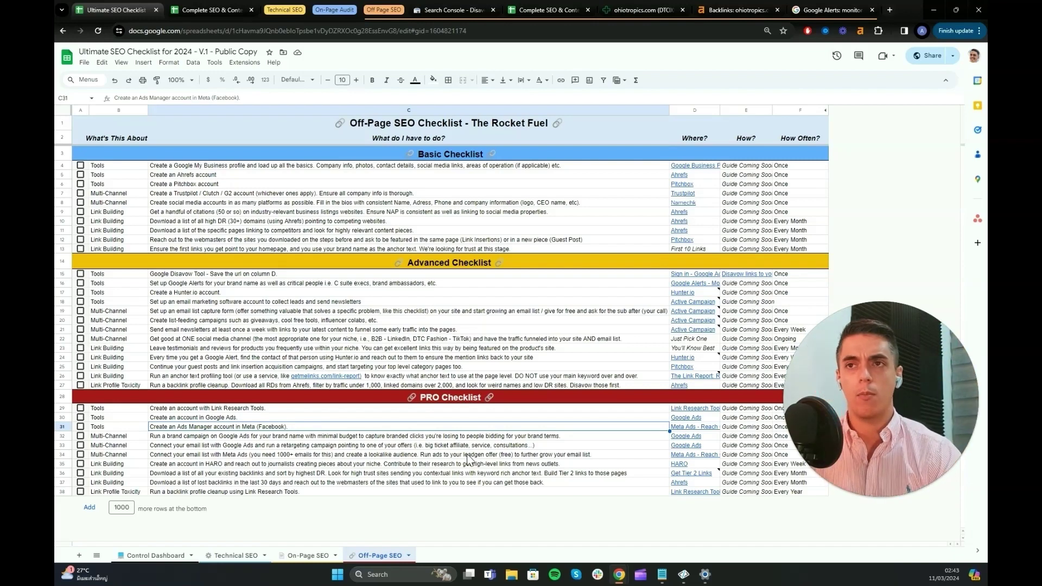
# Switch to the audit's Action Plan sheet and review the What's This About? categories of all its tasks.
pyautogui.hotkey('ctrl', 'Tab')
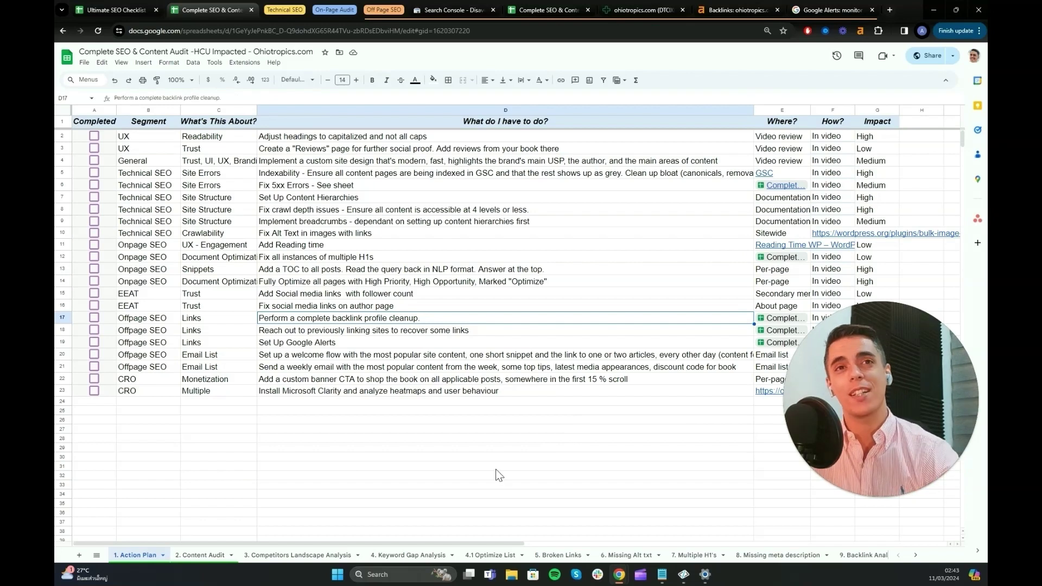
pyautogui.click(496, 448)
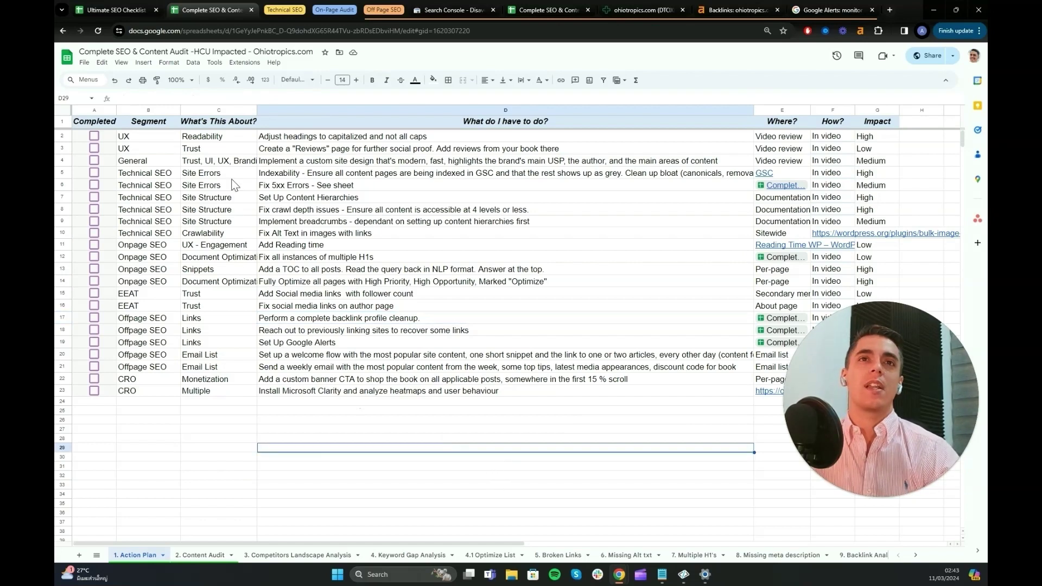
pyautogui.moveTo(202, 136); pyautogui.dragTo(222, 389)
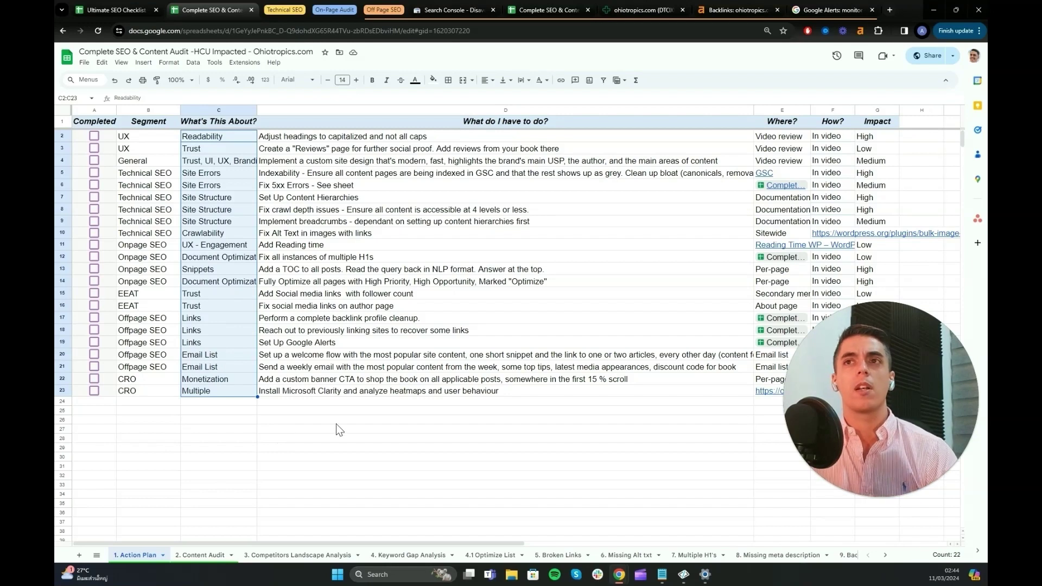
pyautogui.click(367, 421)
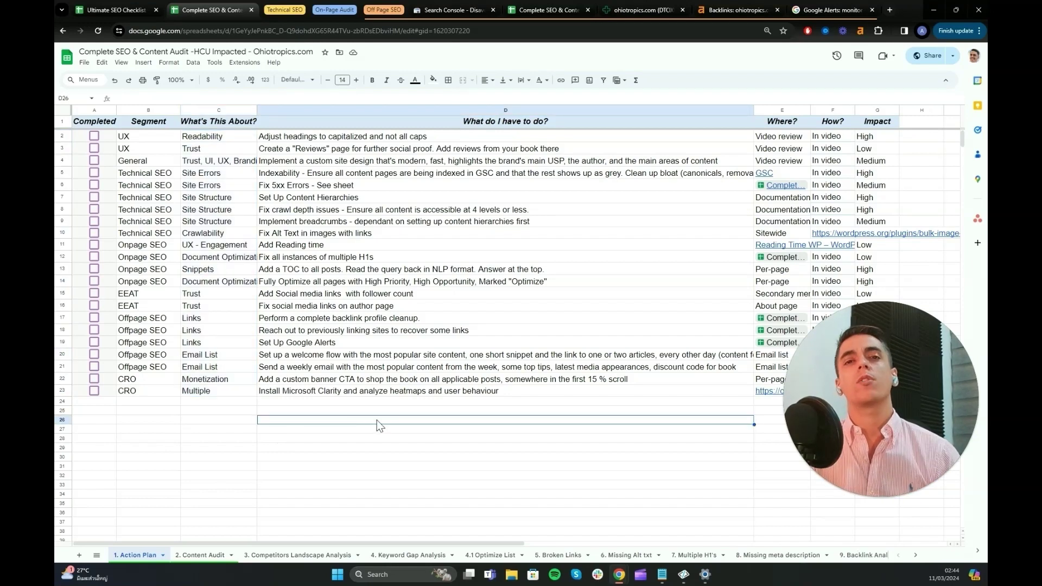